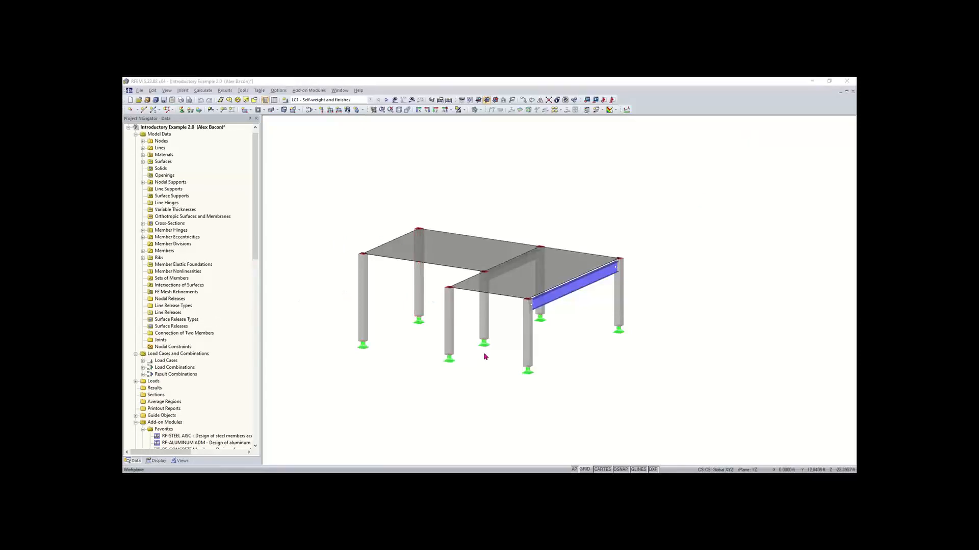
Step: List the model's members in the project navigator and highlight members 1 to 5 one after another in the model
scroll(490, 338, down, 1)
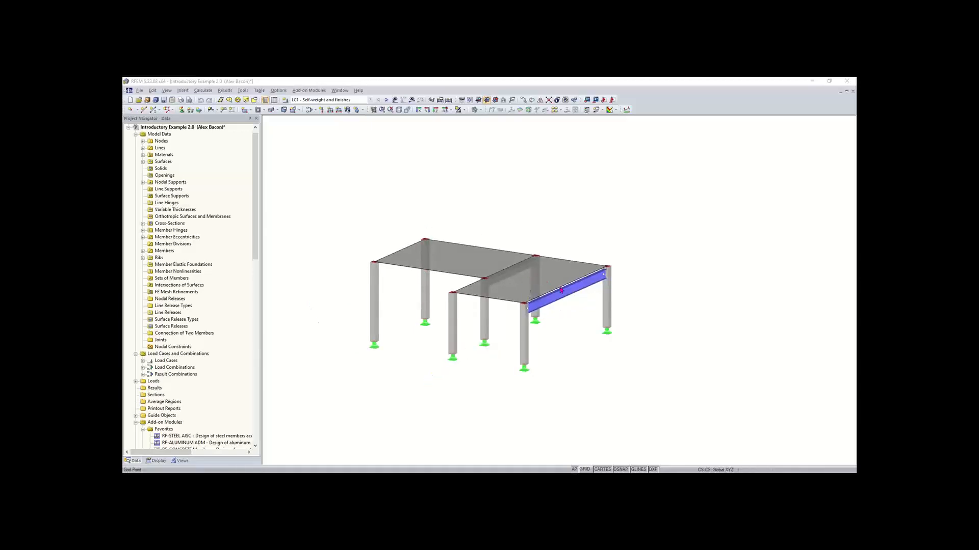
middle_drag(493, 334, 518, 280)
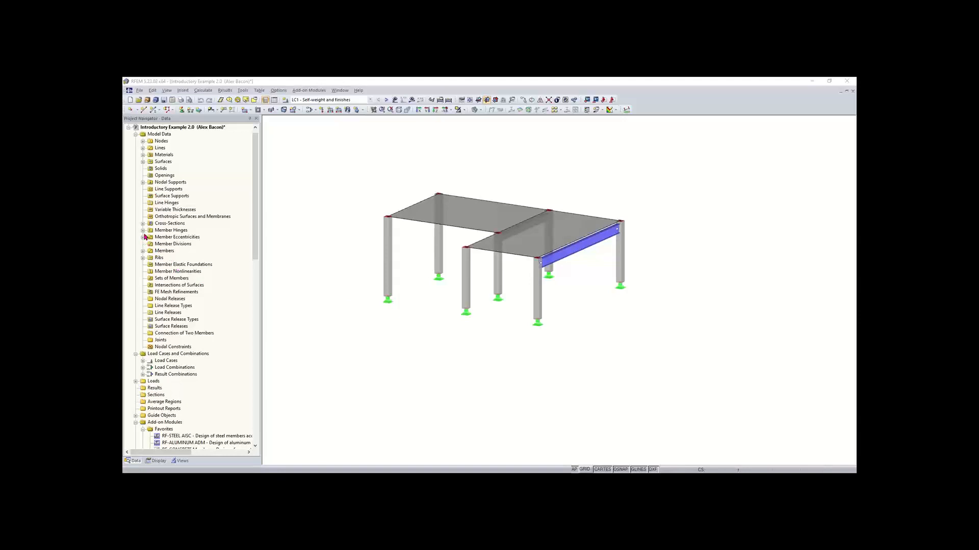
click(143, 251)
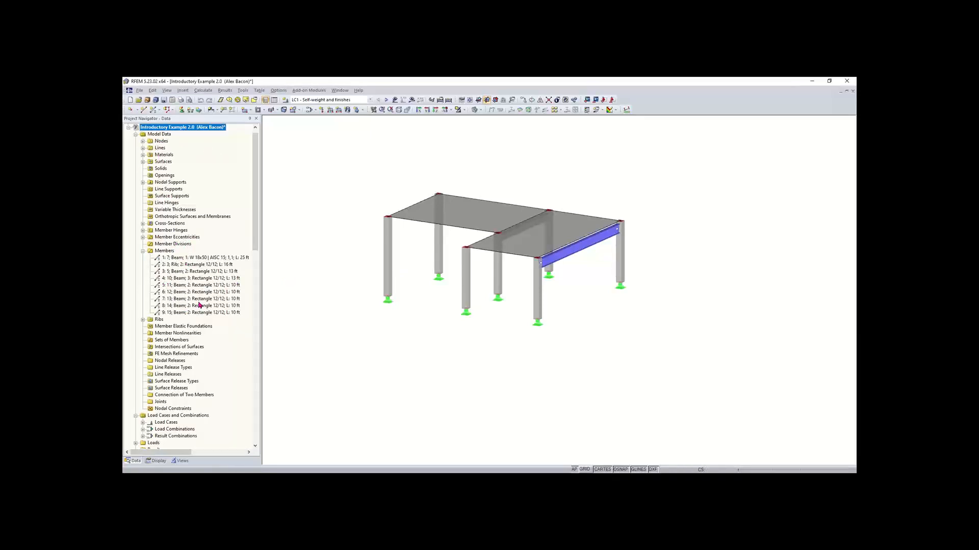
click(210, 258)
click(204, 264)
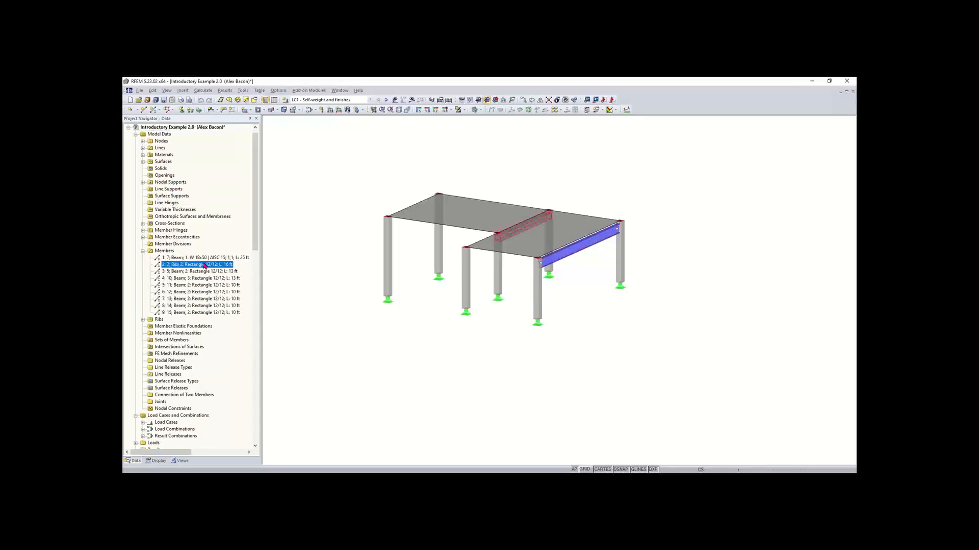
click(207, 272)
click(213, 279)
click(209, 285)
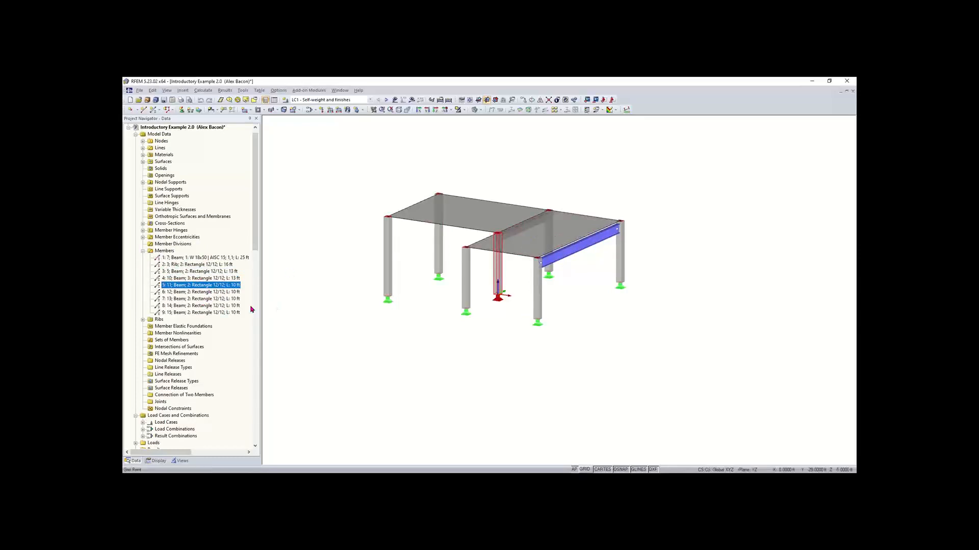
Step: Highlight members 7, 9 and 4 in turn from the navigator list to locate them in the model
scroll(517, 227, up, 3)
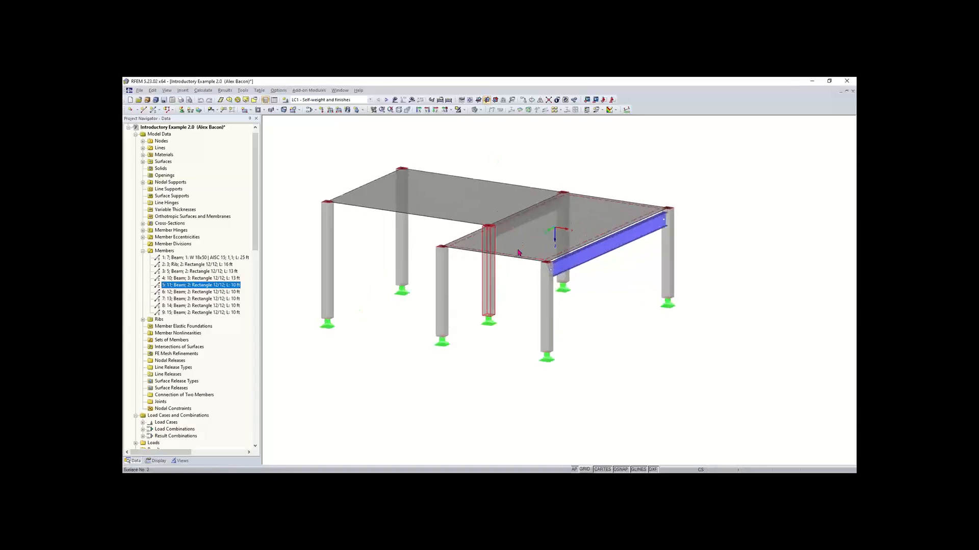
middle_drag(544, 275, 569, 300)
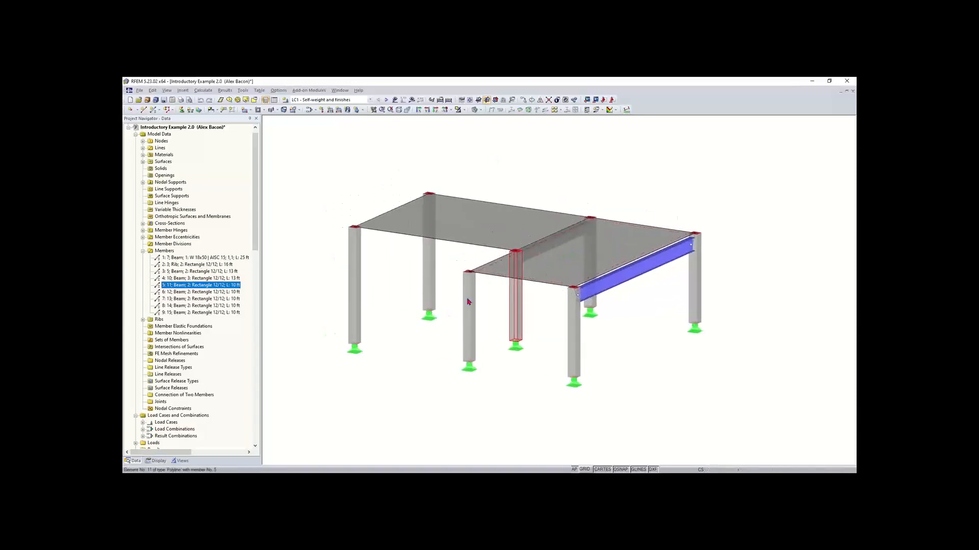
click(222, 299)
click(219, 312)
click(212, 279)
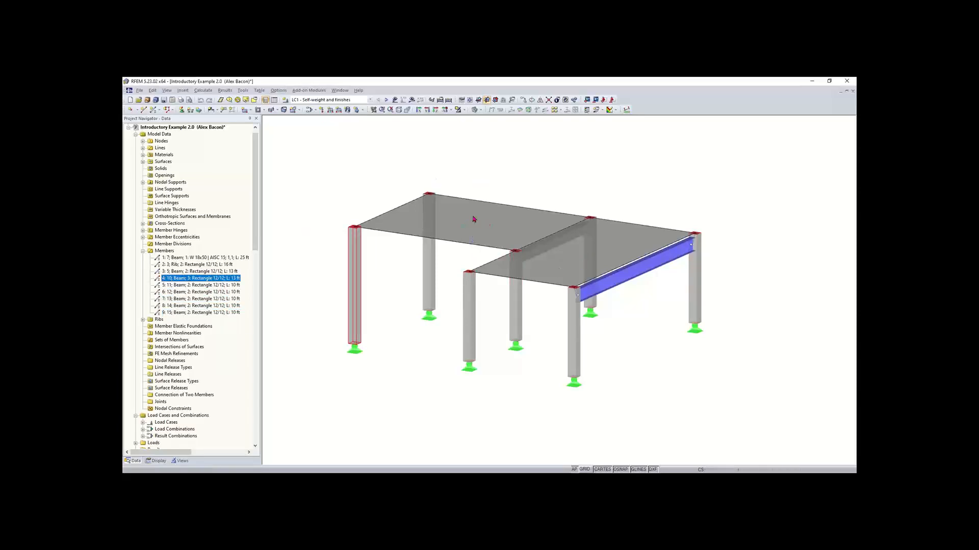
scroll(474, 220, down, 1)
middle_drag(474, 220, 500, 151)
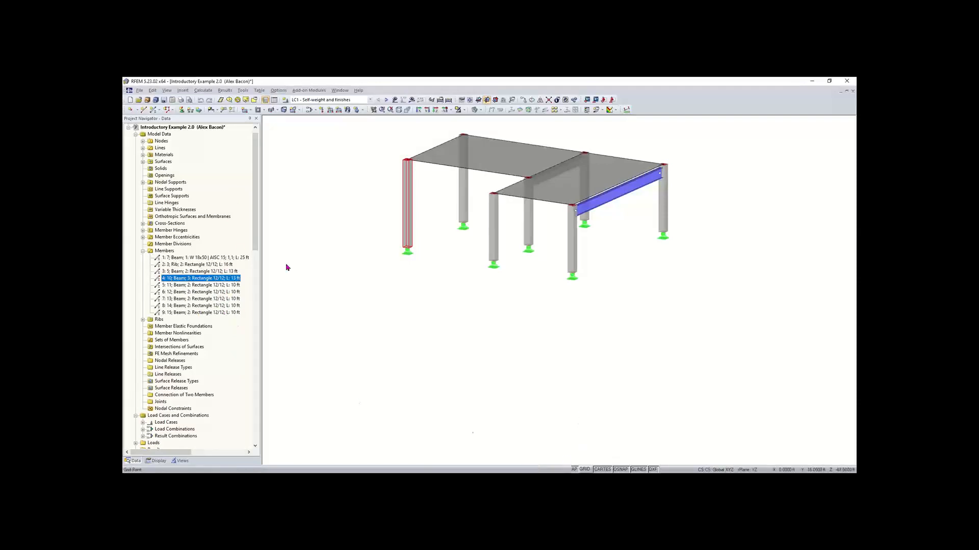
Step: Show the Members data table beneath the model
click(274, 100)
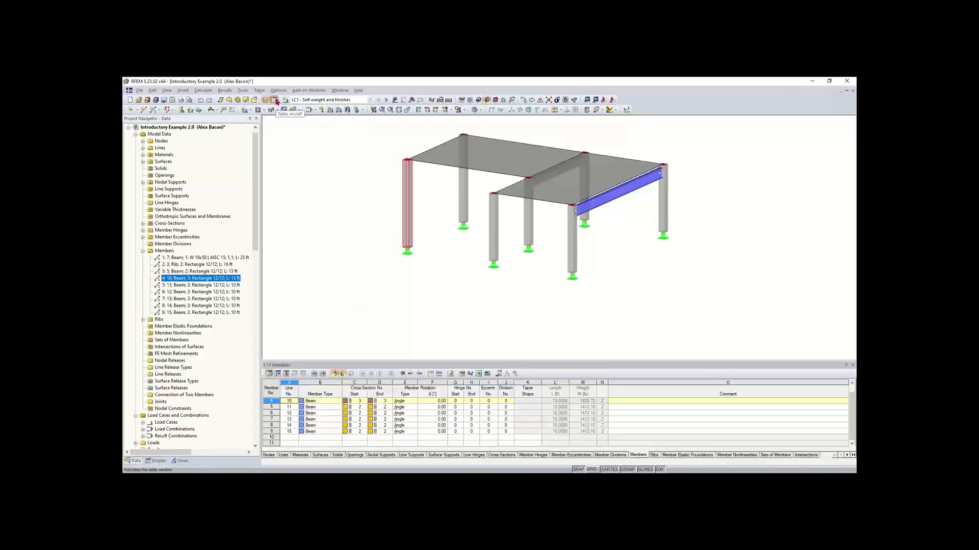
click(275, 100)
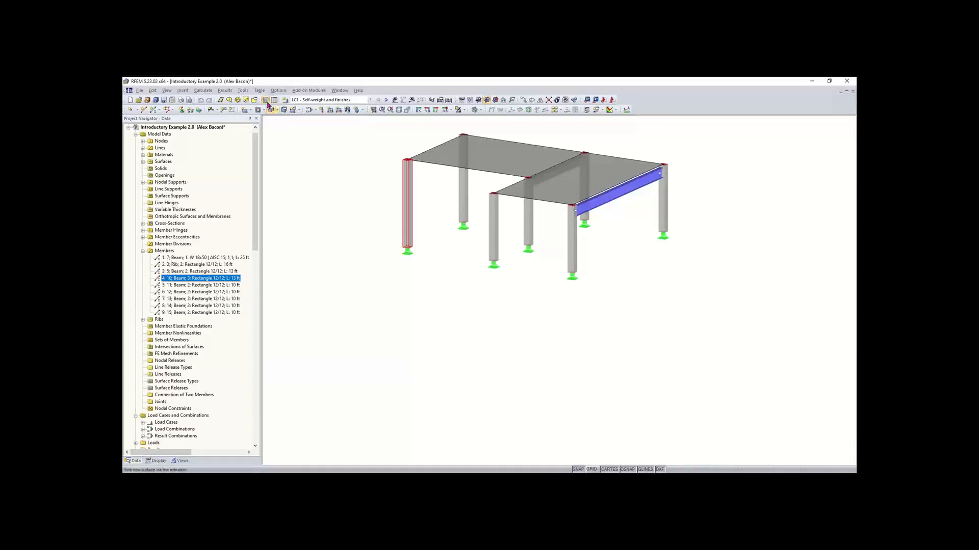
click(274, 100)
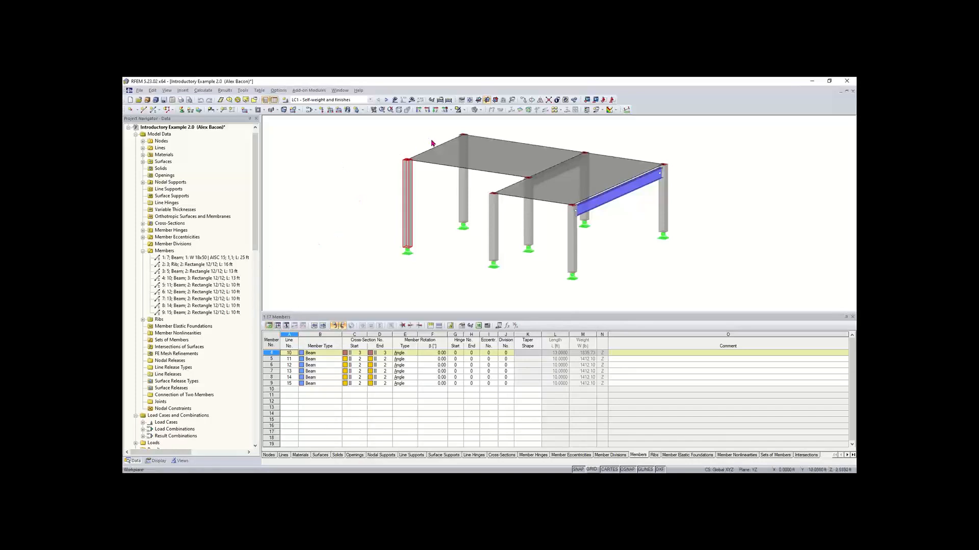
Step: Review the Standard - White configuration in the Configuration Manager, close it and hide the data table
click(278, 92)
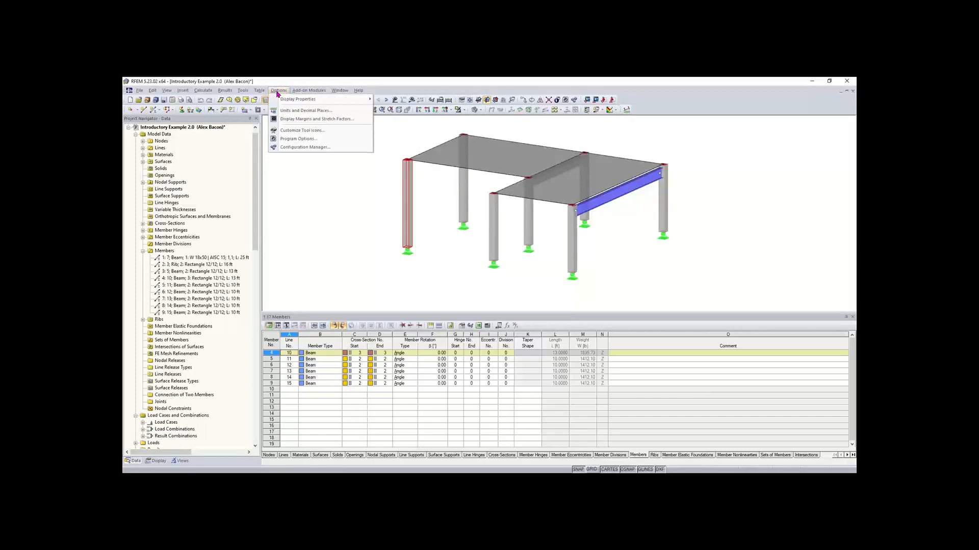
click(298, 148)
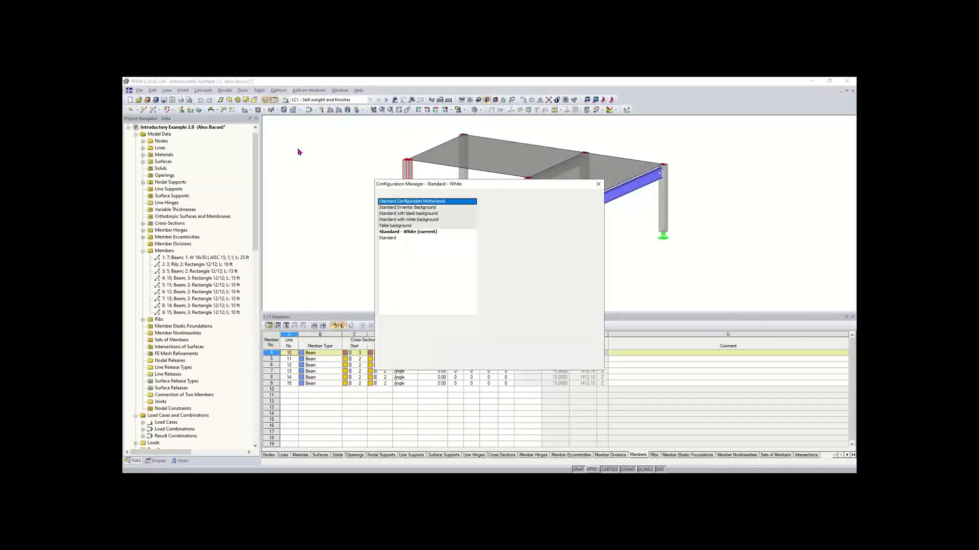
click(422, 232)
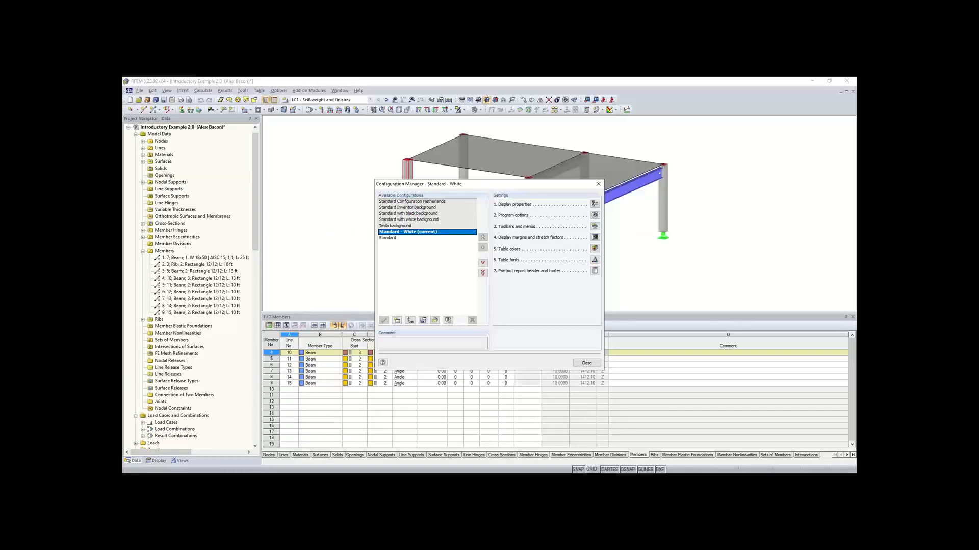
click(598, 184)
click(275, 101)
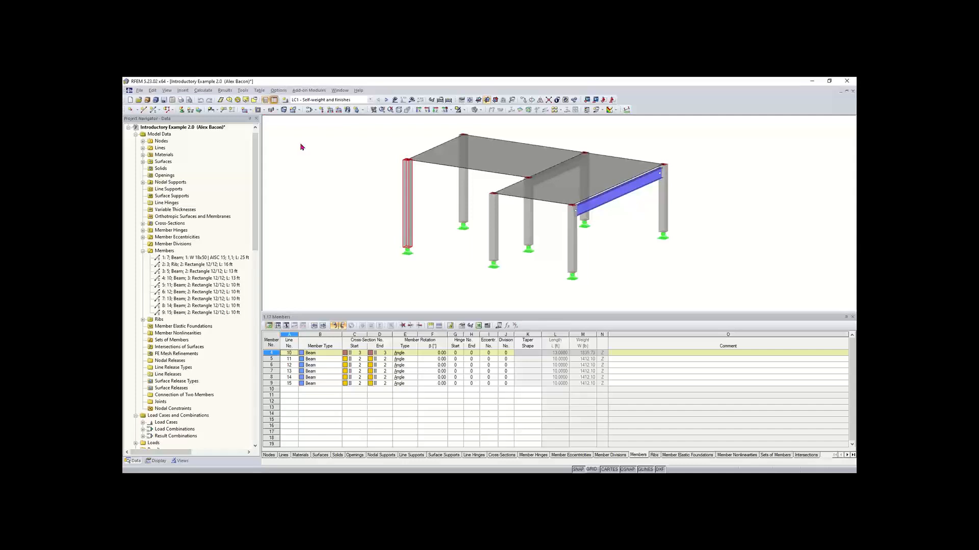
middle_drag(513, 276, 502, 331)
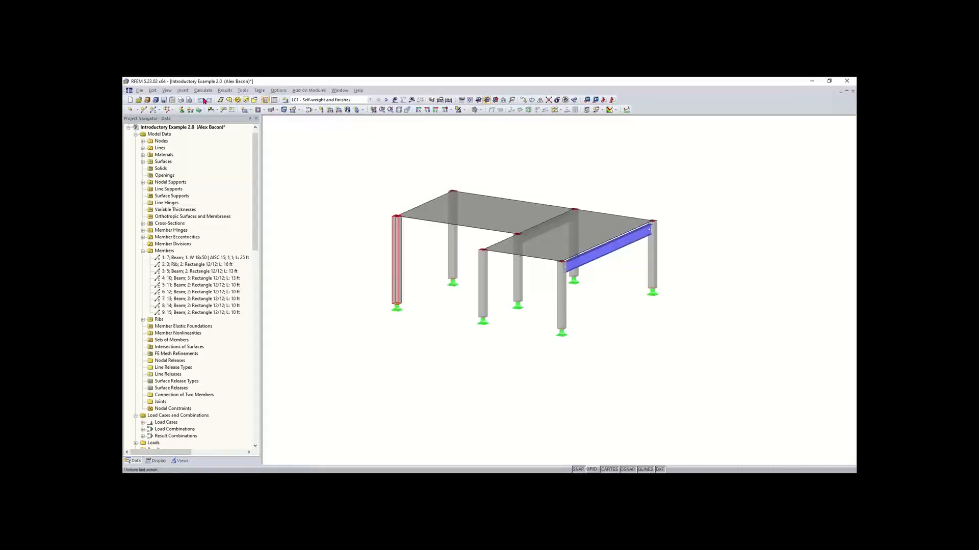
Step: Reset all toolbars and menus to their default arrangement
right_click(642, 106)
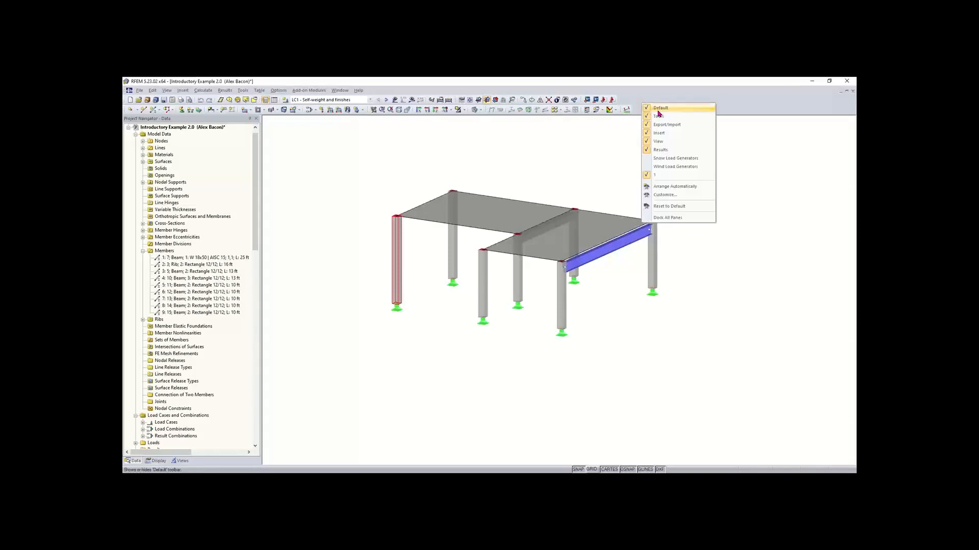
click(670, 206)
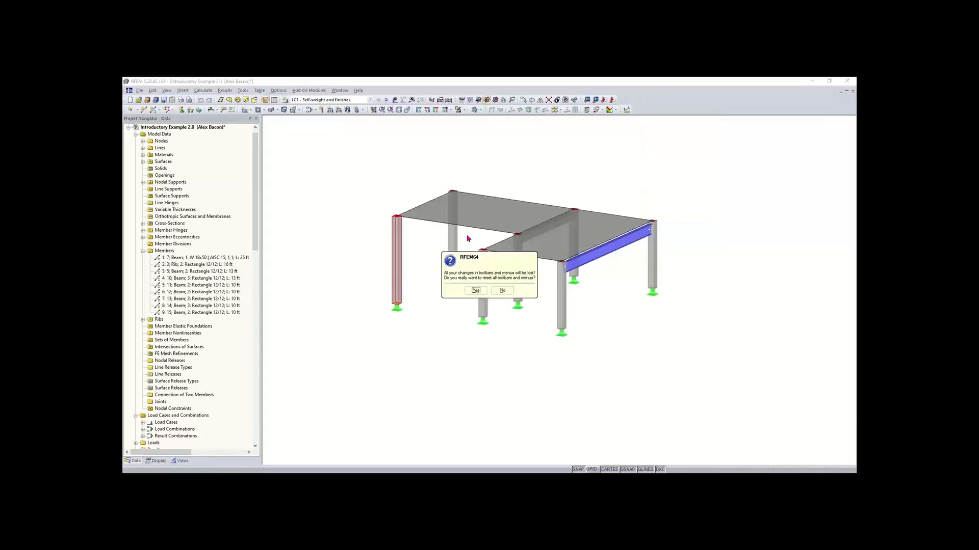
click(473, 290)
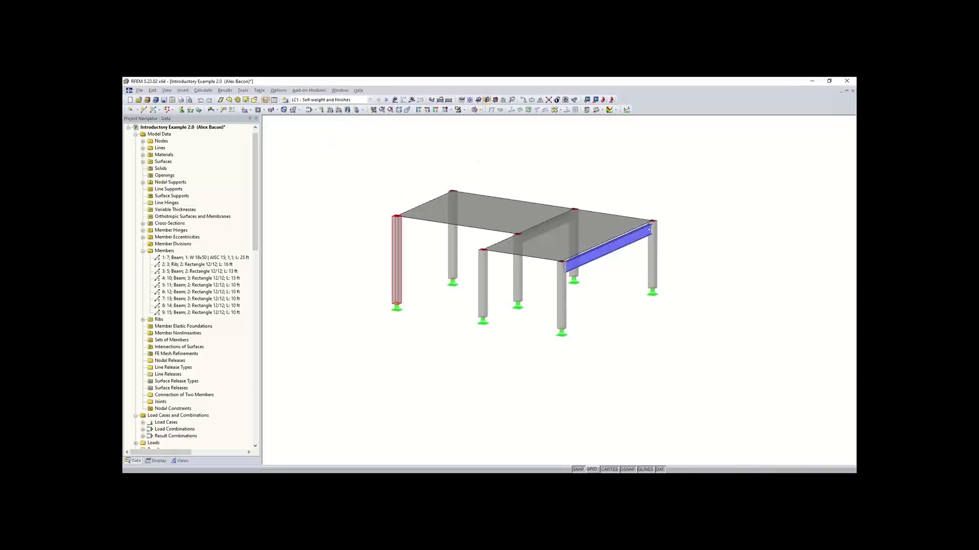
click(184, 93)
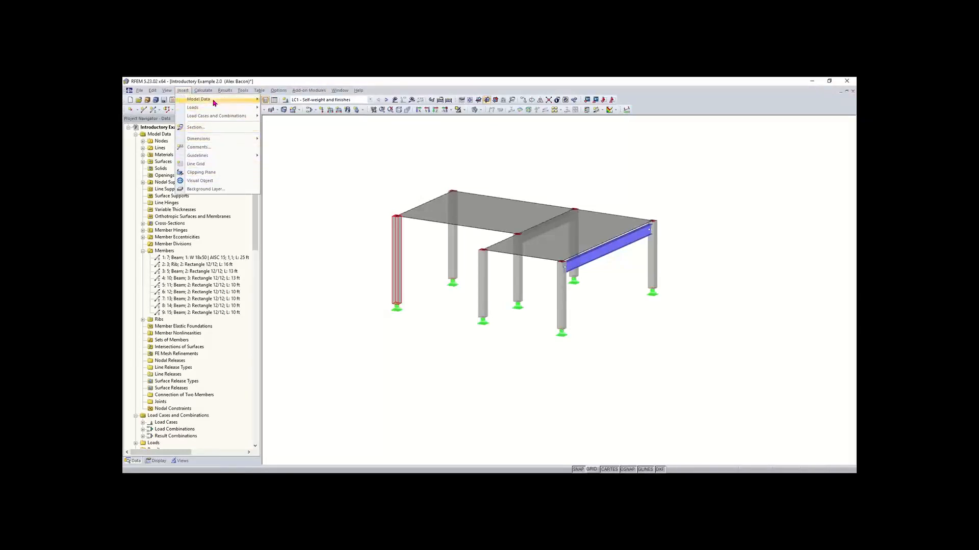
mouse_move(214, 102)
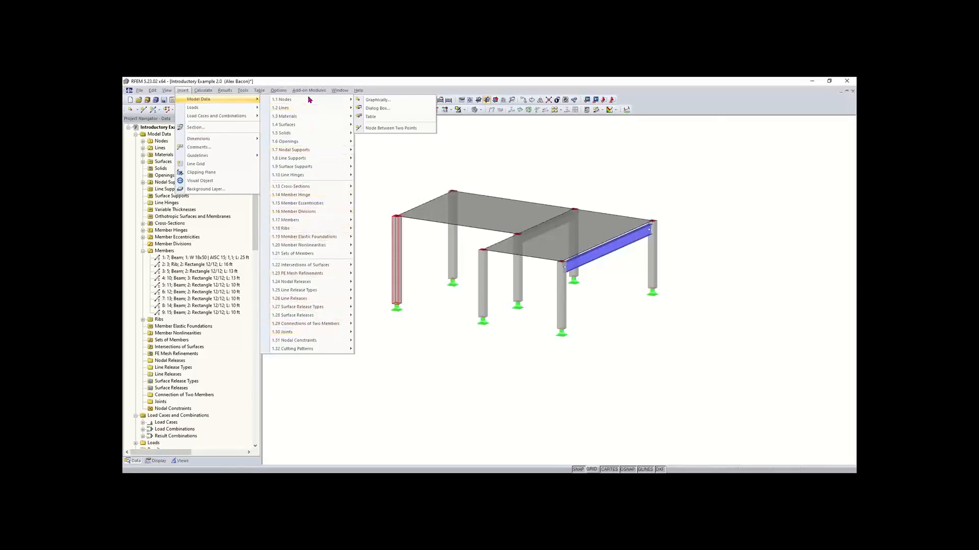
mouse_move(309, 100)
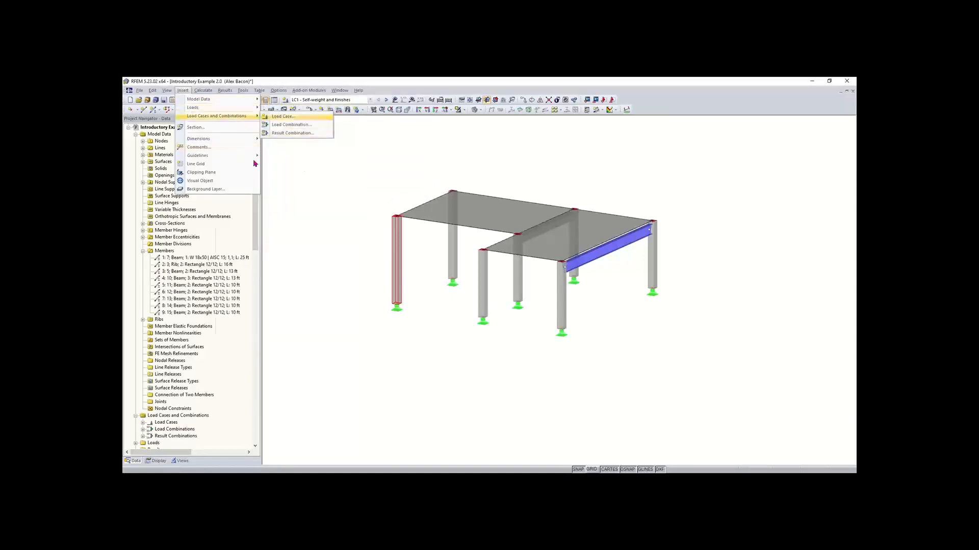
click(402, 145)
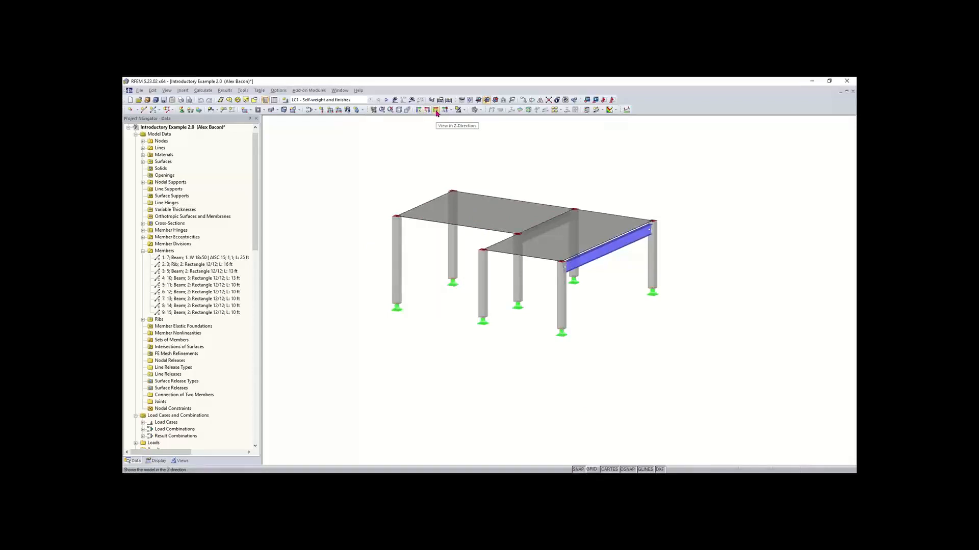
Step: View the model in isometric, side and plan directions, finishing in the isometric view
click(400, 110)
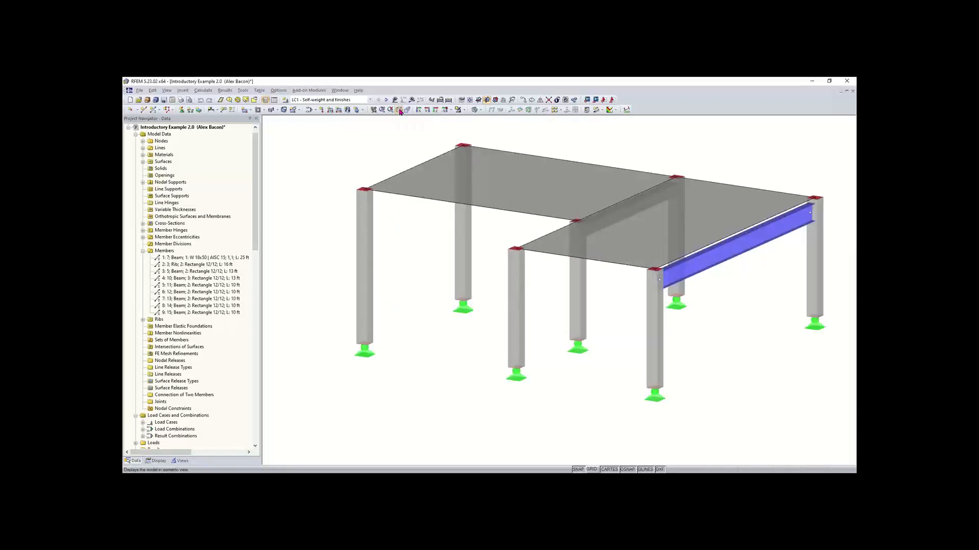
click(426, 110)
click(435, 111)
click(444, 111)
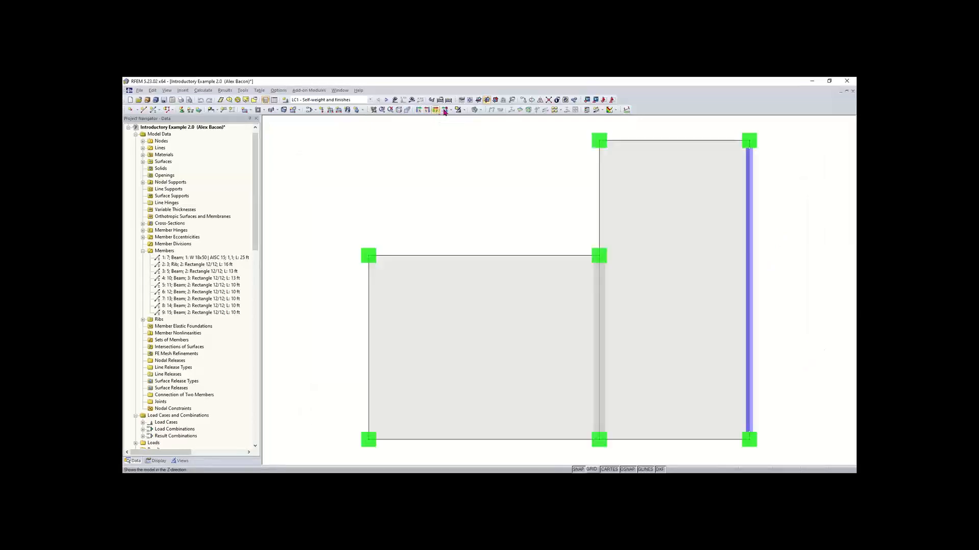
click(445, 110)
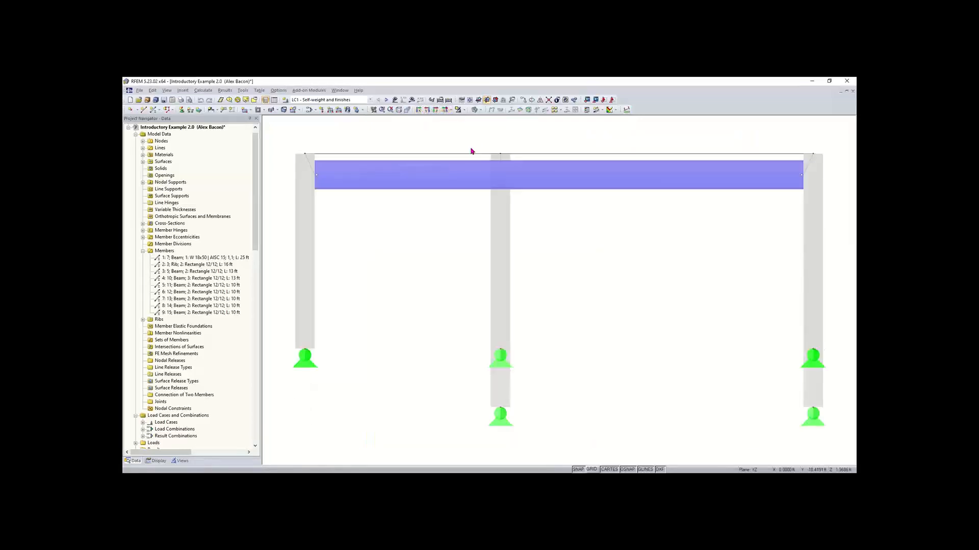
click(400, 110)
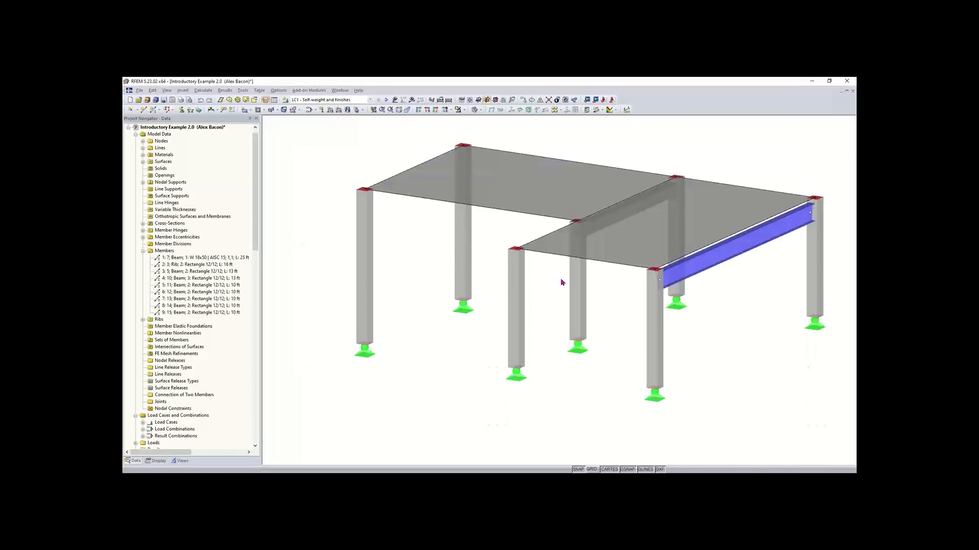
Step: Look through the available add-on modules in the project navigator, including the favorites and the steel, concrete and timber design modules
drag(256, 194, 254, 314)
drag(255, 277, 257, 317)
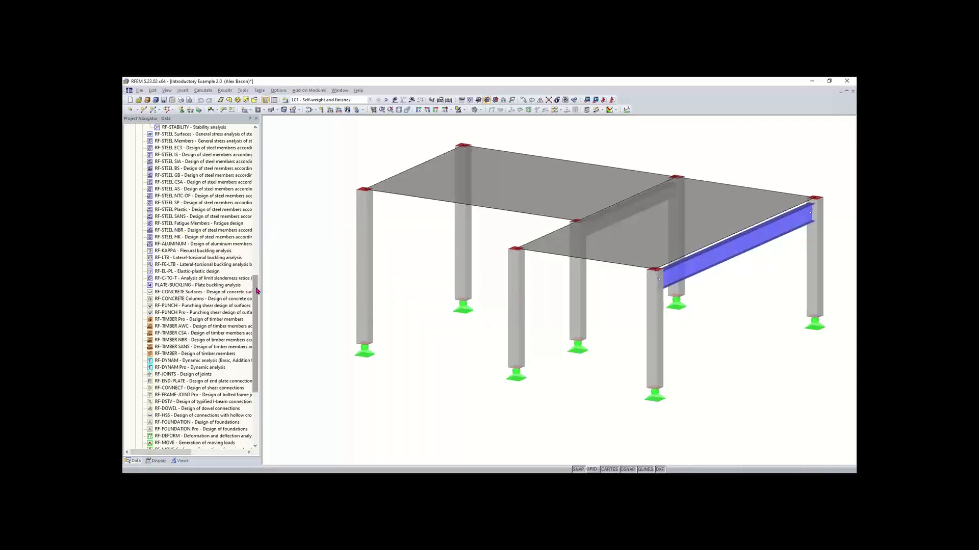
drag(257, 290, 257, 276)
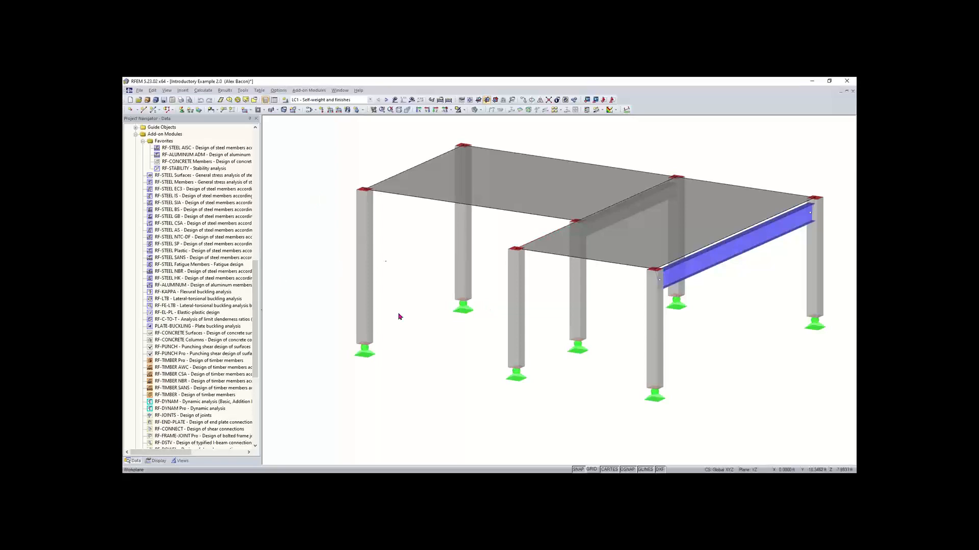
scroll(255, 277, up, 3)
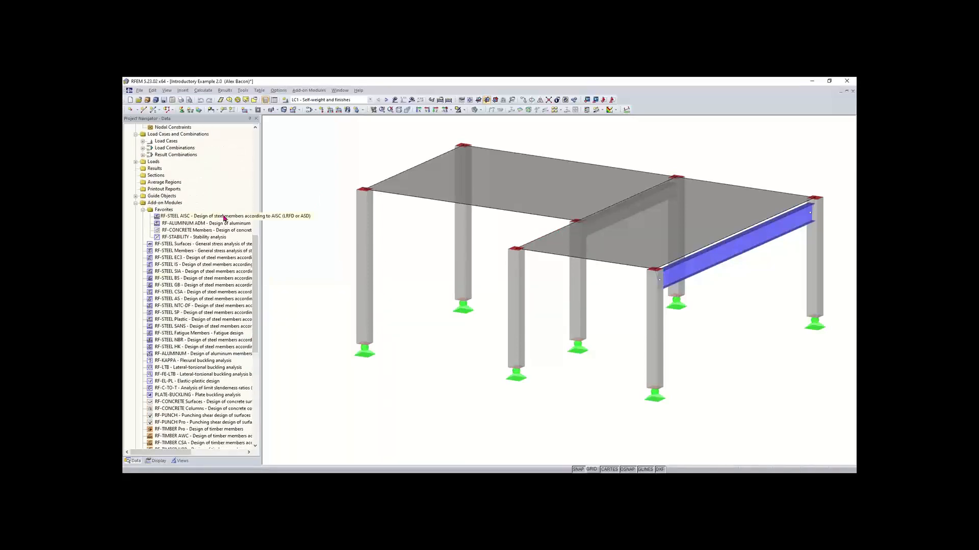
drag(255, 308, 254, 353)
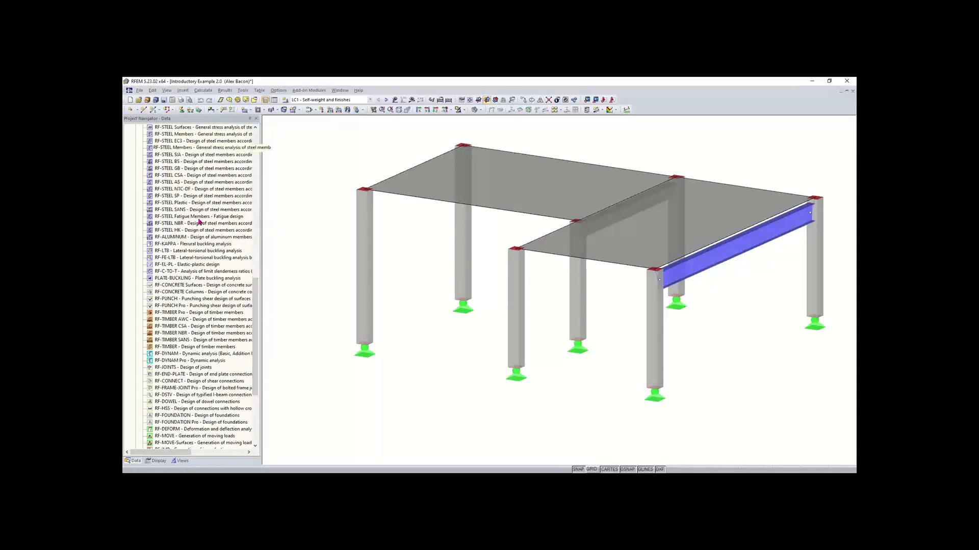
Step: Return to the start of the navigator's model data and switch the navigator to the display settings
drag(255, 293, 258, 138)
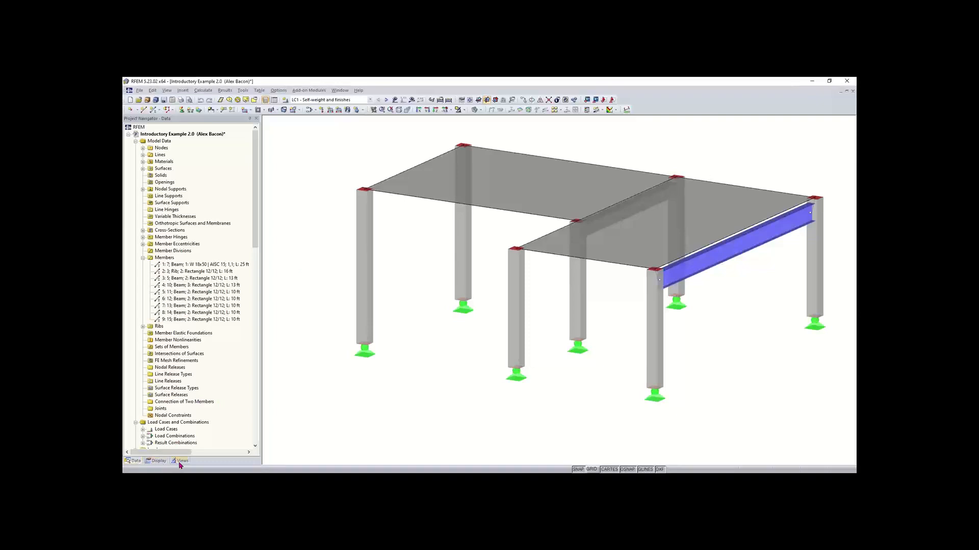
click(136, 463)
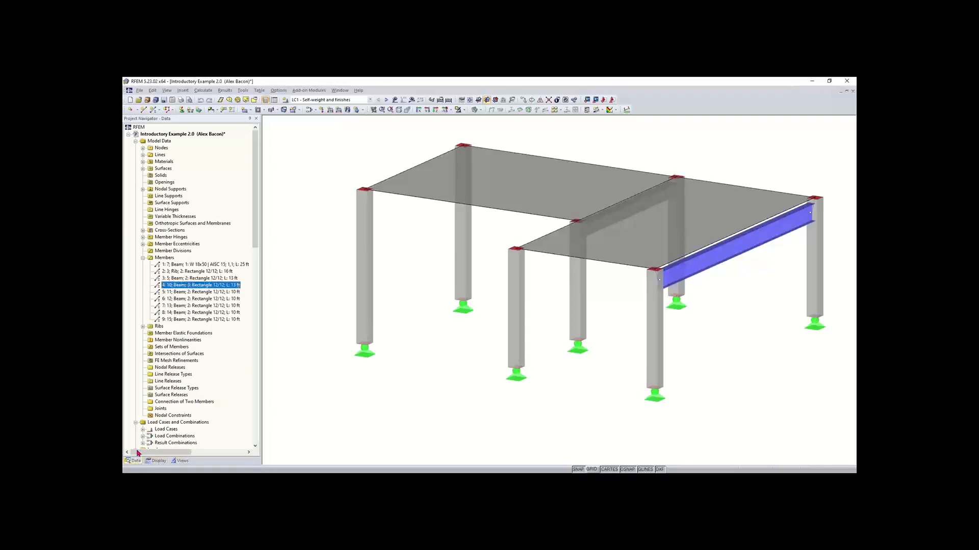
click(158, 461)
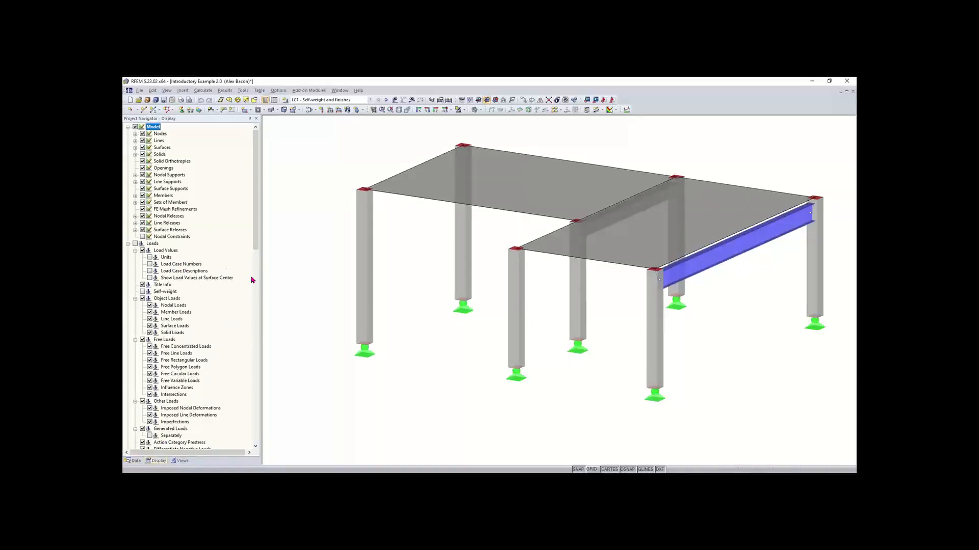
Step: Collapse the expanded categories of the display settings, from Model and Loads through Numbering, Colors in Graphics and Rendering
click(128, 244)
click(128, 141)
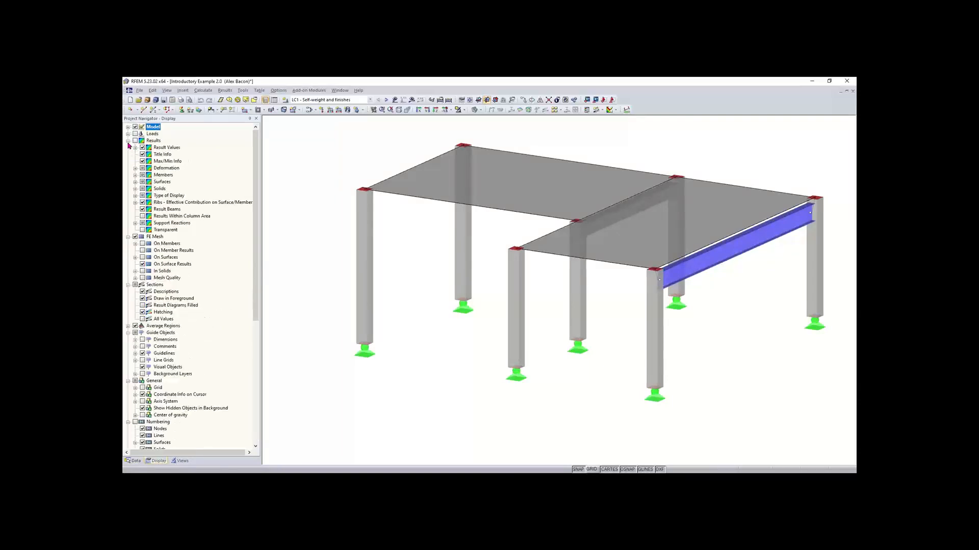
click(128, 141)
click(128, 147)
click(128, 155)
click(128, 168)
click(128, 175)
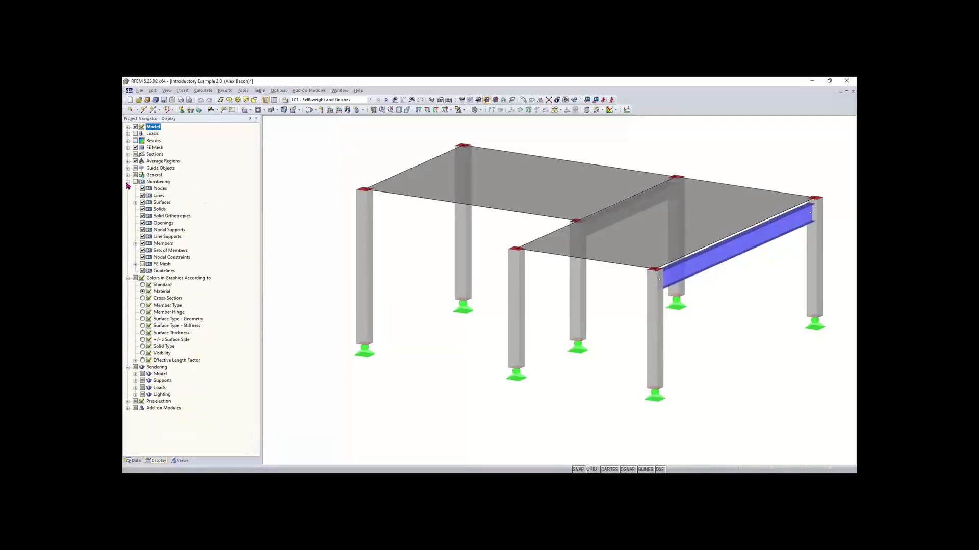
click(127, 182)
click(128, 189)
click(128, 196)
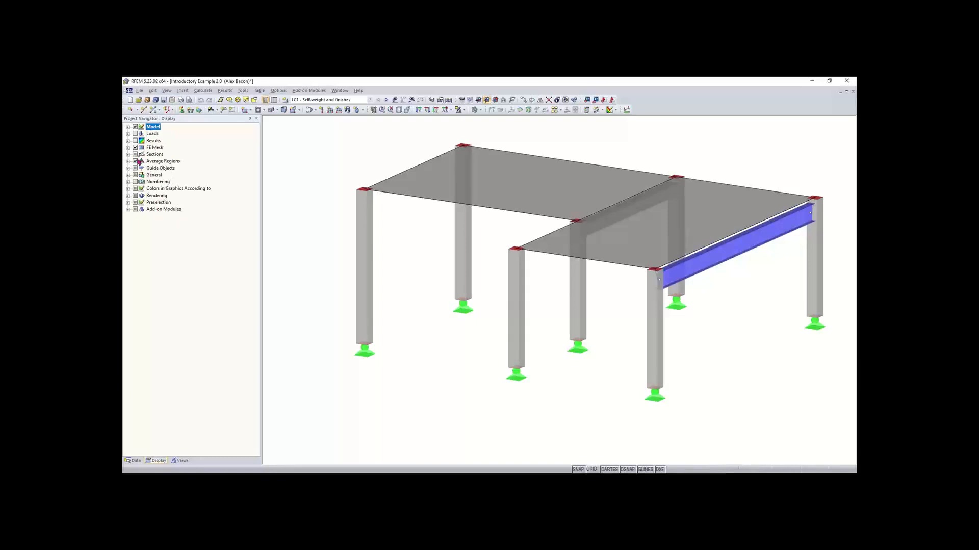
Step: Hide the surfaces through the Model display settings, show them again and collapse the Model category
click(128, 127)
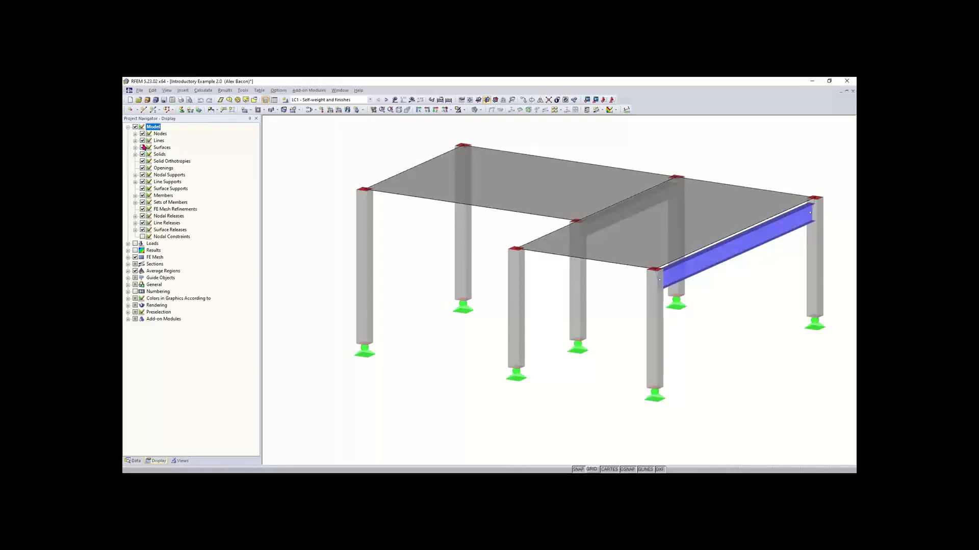
click(143, 147)
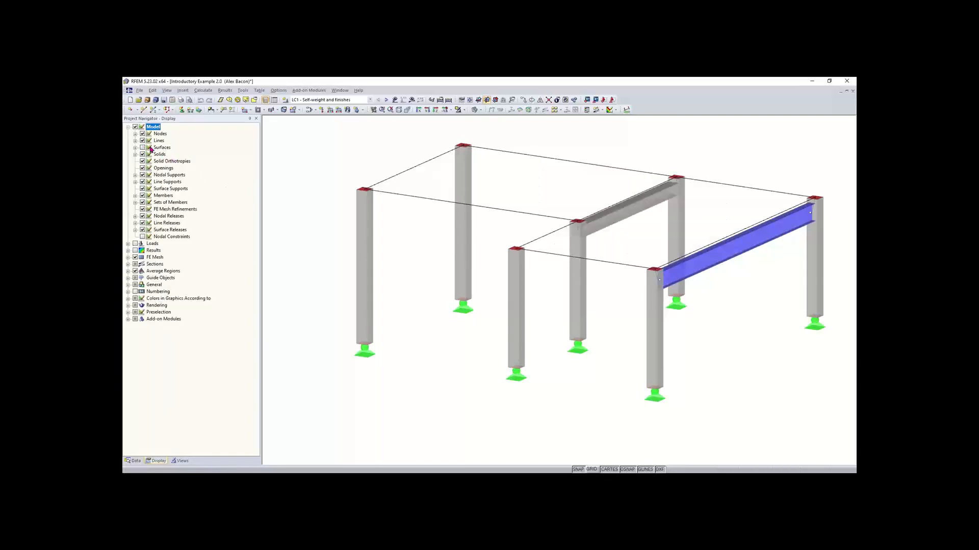
click(143, 147)
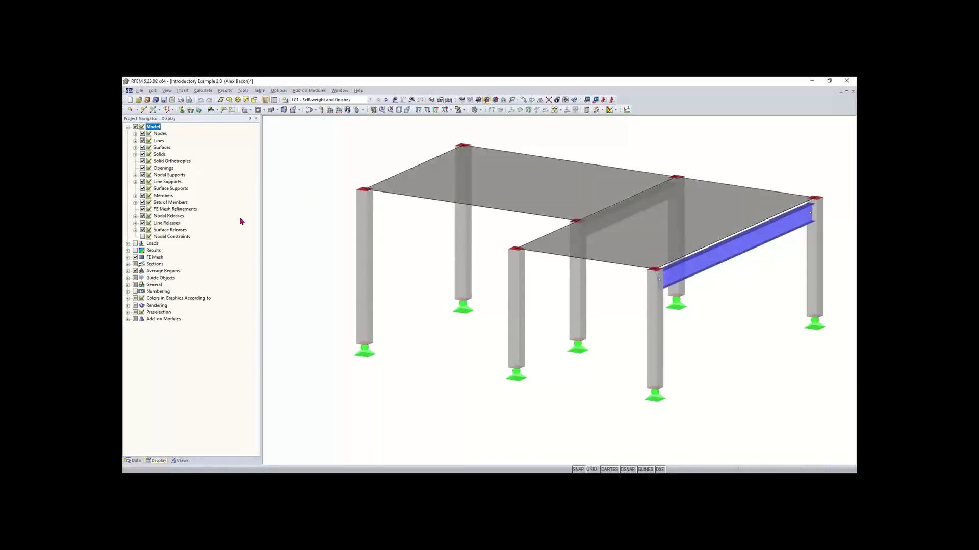
click(128, 127)
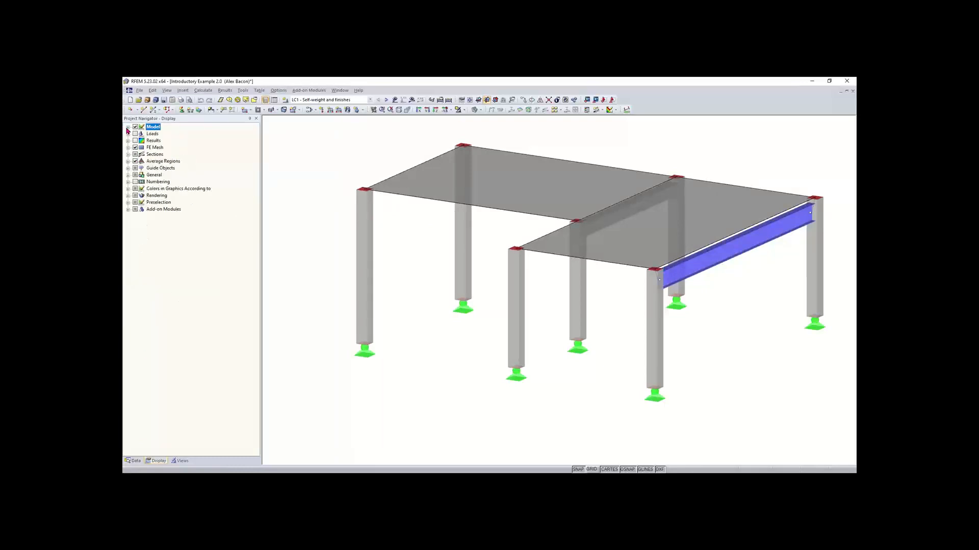
Step: Activate the visibilities in the navigator's views and expand the generated Members by Cross-Section group
click(182, 461)
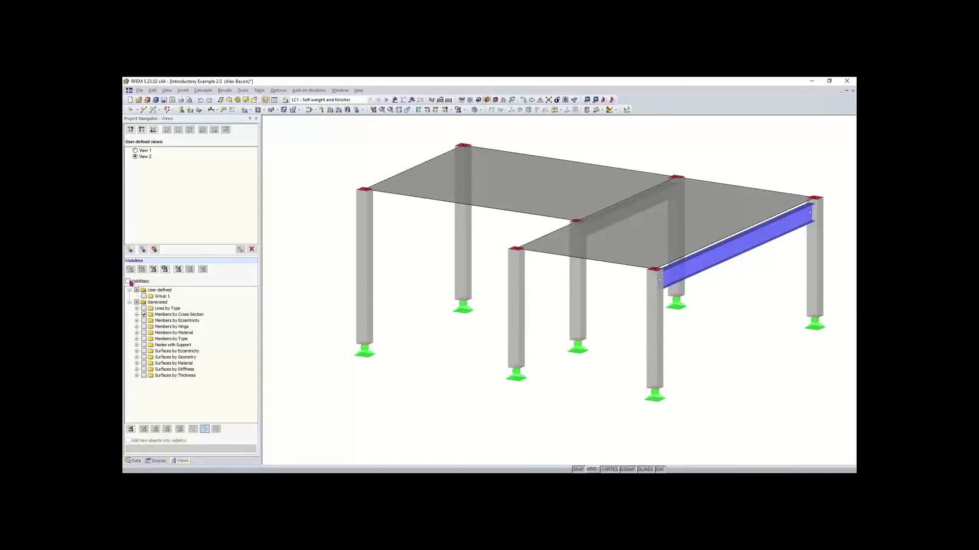
click(128, 281)
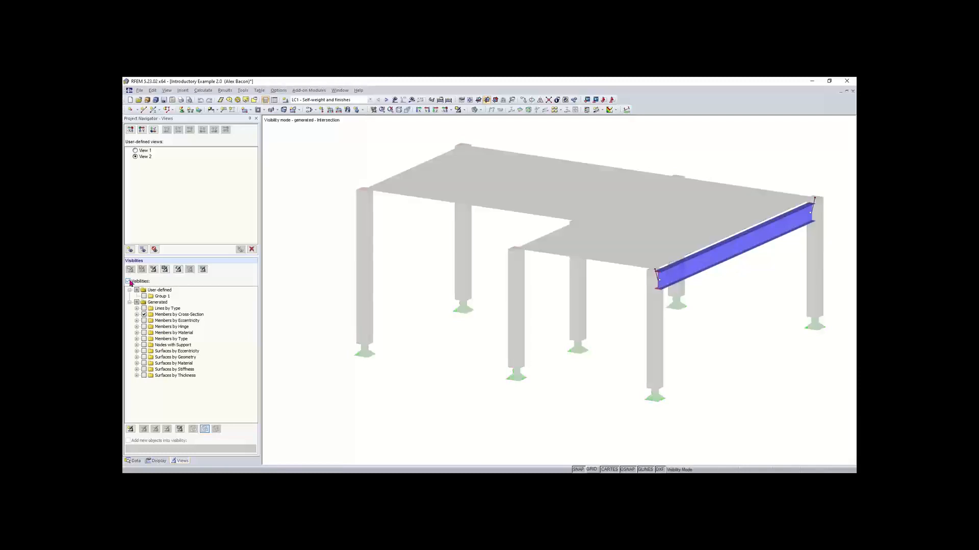
click(144, 315)
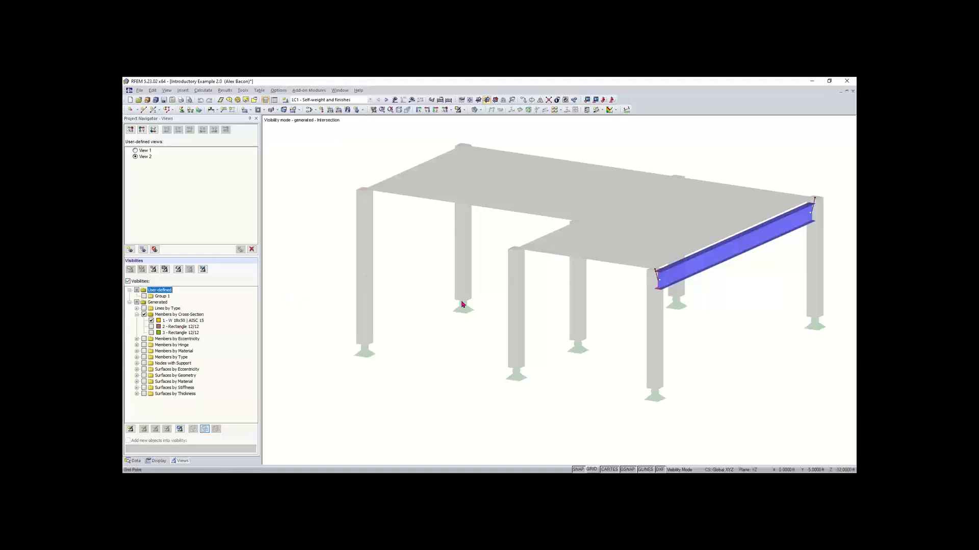
scroll(460, 298, down, 1)
middle_drag(461, 299, 428, 303)
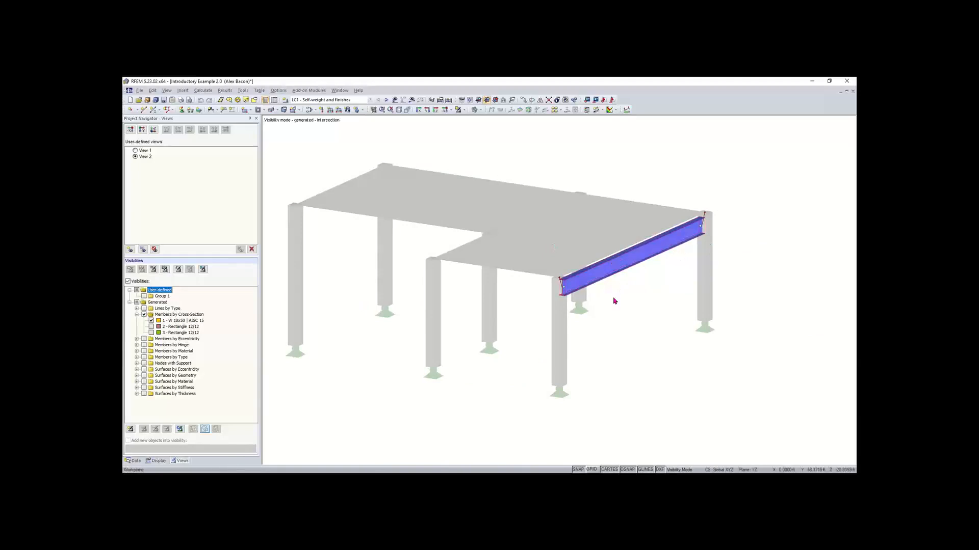
Step: Isolate the members with cross-section 2 - Rectangle 12/12, and return the visibility to the W 18x50 section only
click(152, 327)
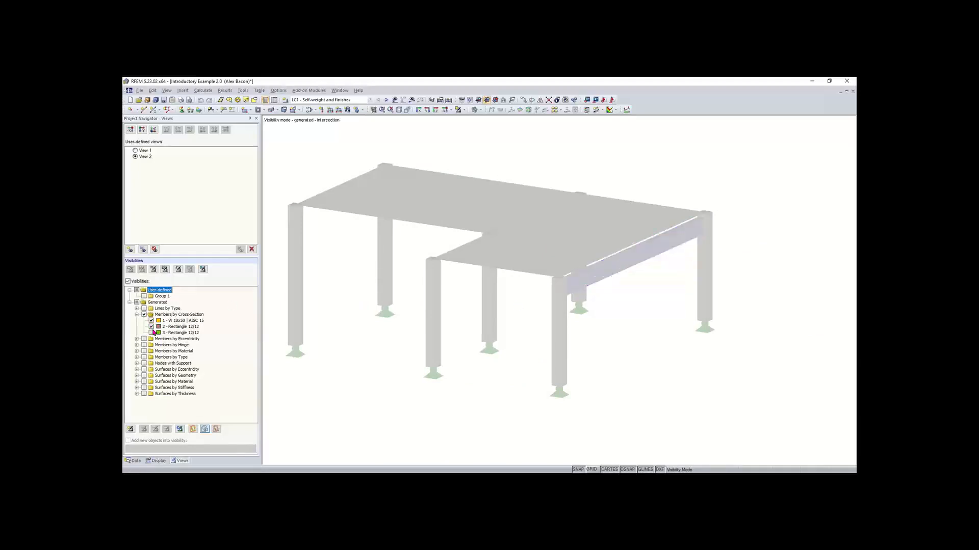
click(151, 320)
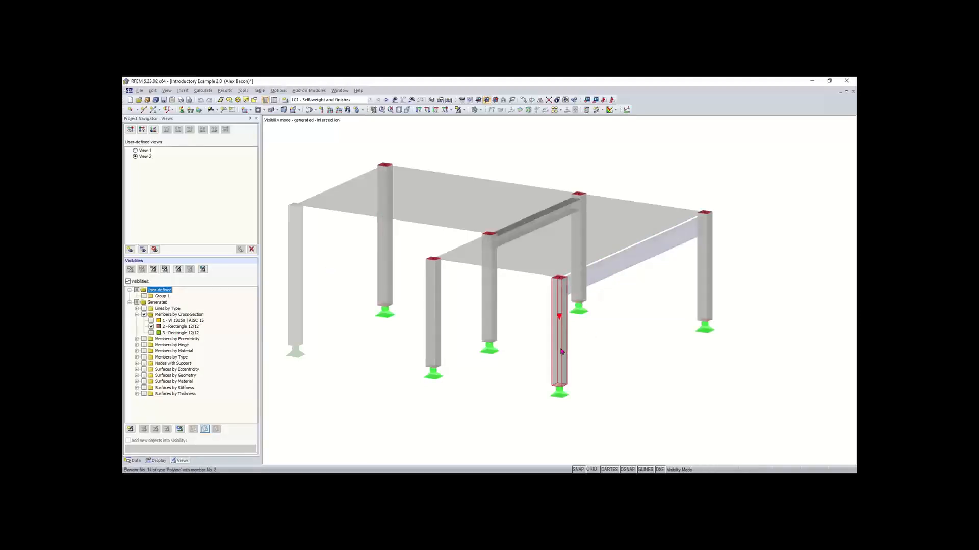
scroll(560, 347, down, 1)
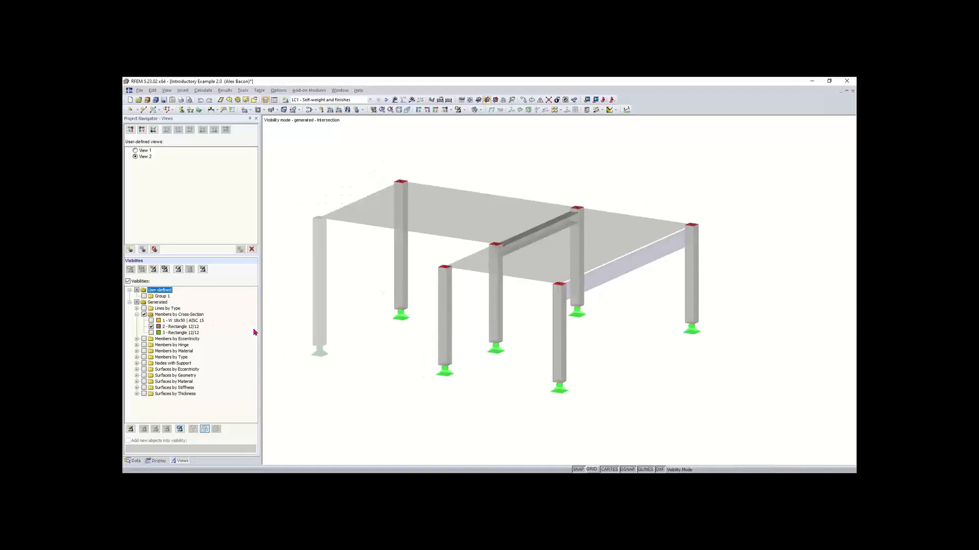
click(151, 328)
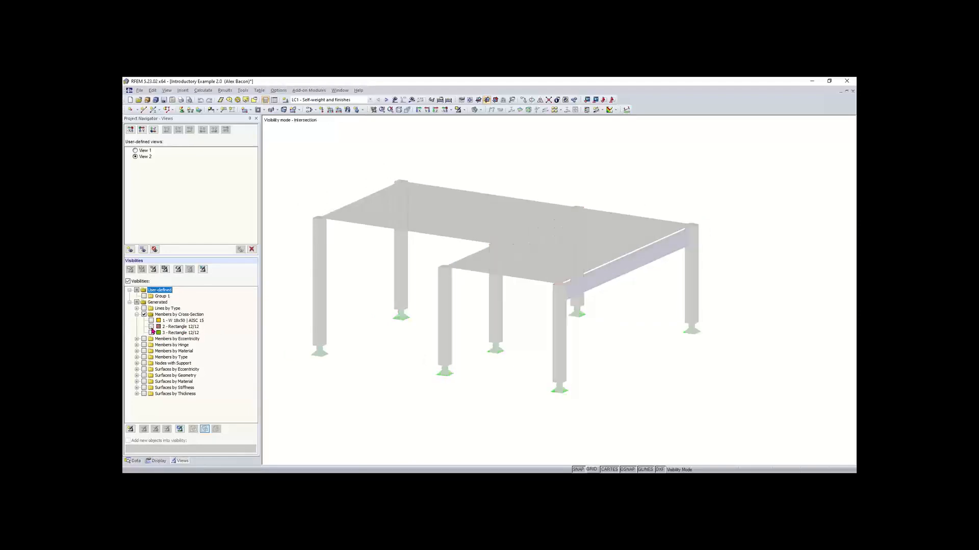
click(151, 321)
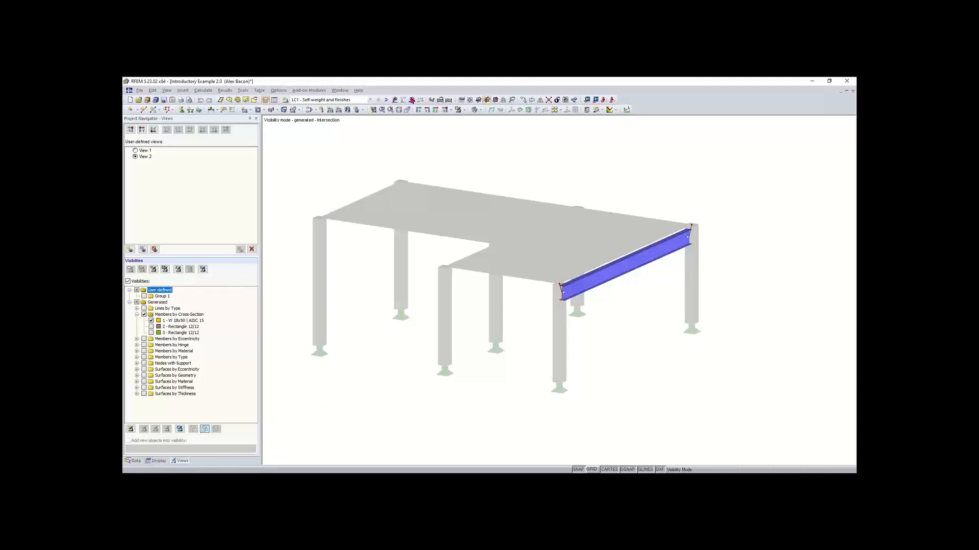
Step: Show the results for load case LC1 and switch them to the global deformations
click(412, 100)
click(476, 290)
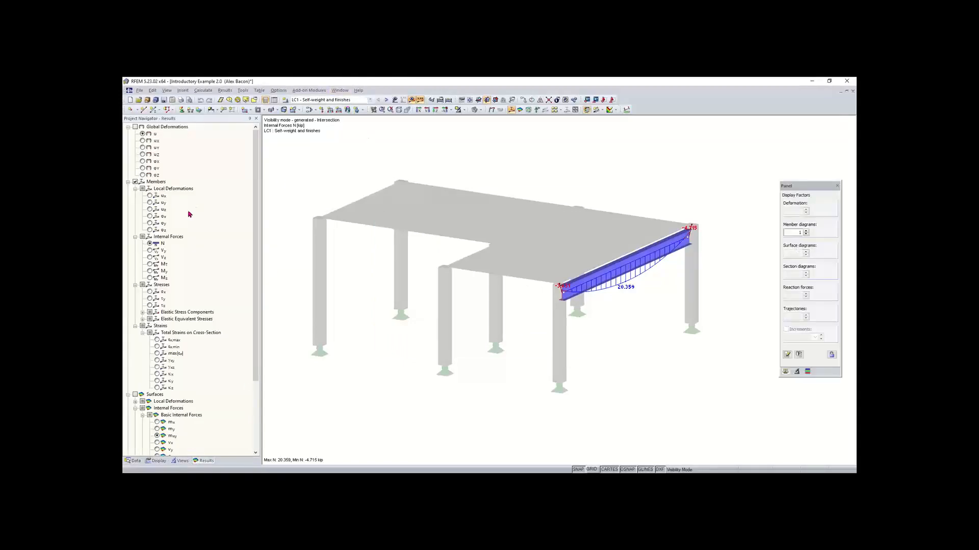
click(135, 127)
Step: Deactivate the visibilities to show the deformations on the whole model, and return the navigator to the results
click(180, 461)
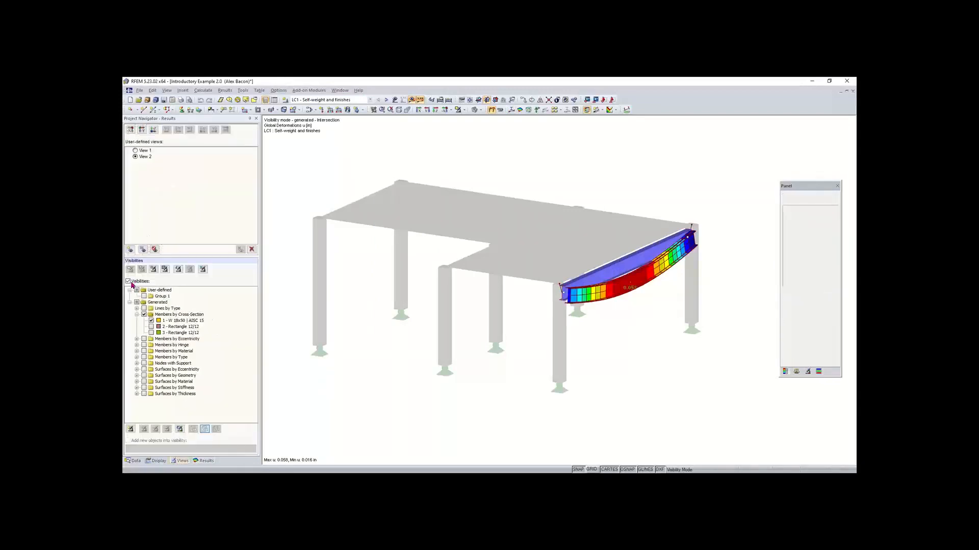
click(128, 281)
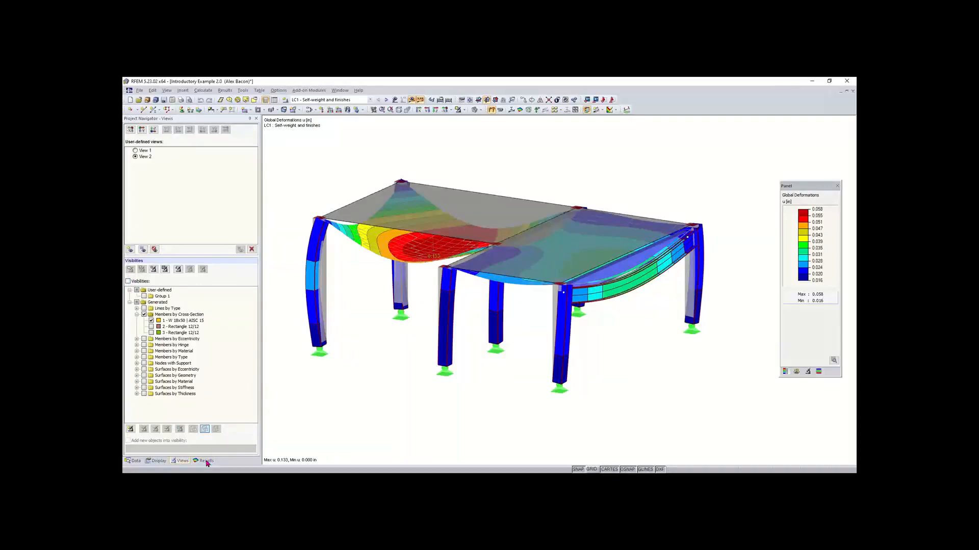
click(206, 461)
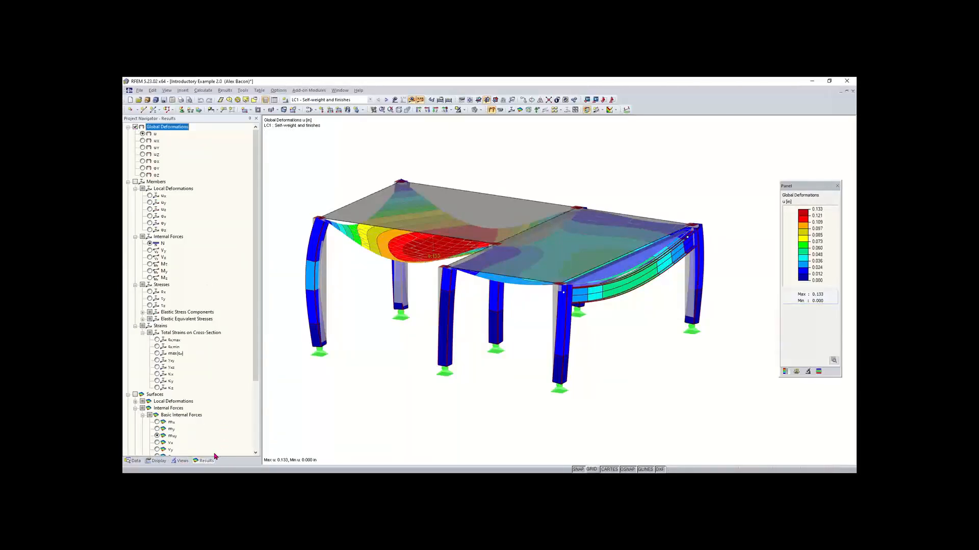
Step: Collapse the Surfaces and Members result categories and inspect the deformed structure
click(127, 395)
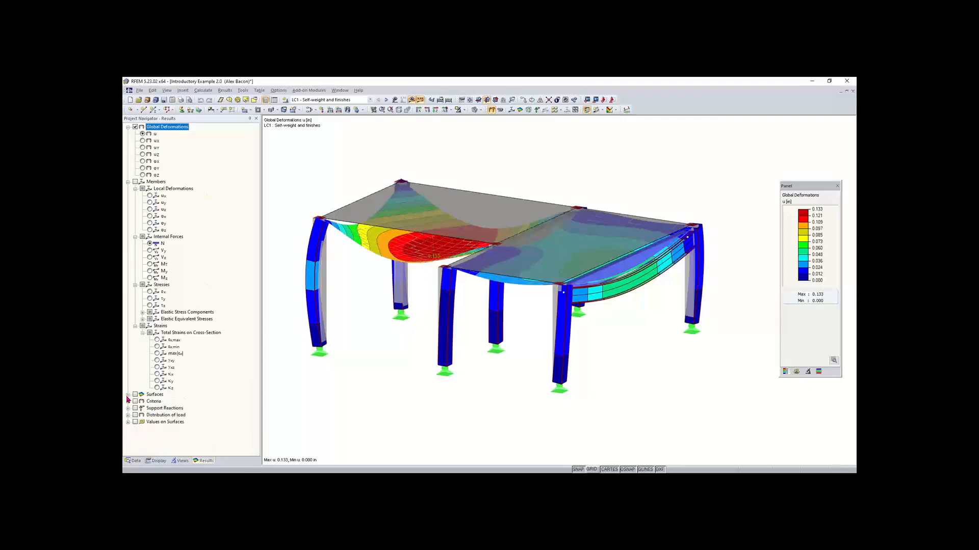
click(128, 182)
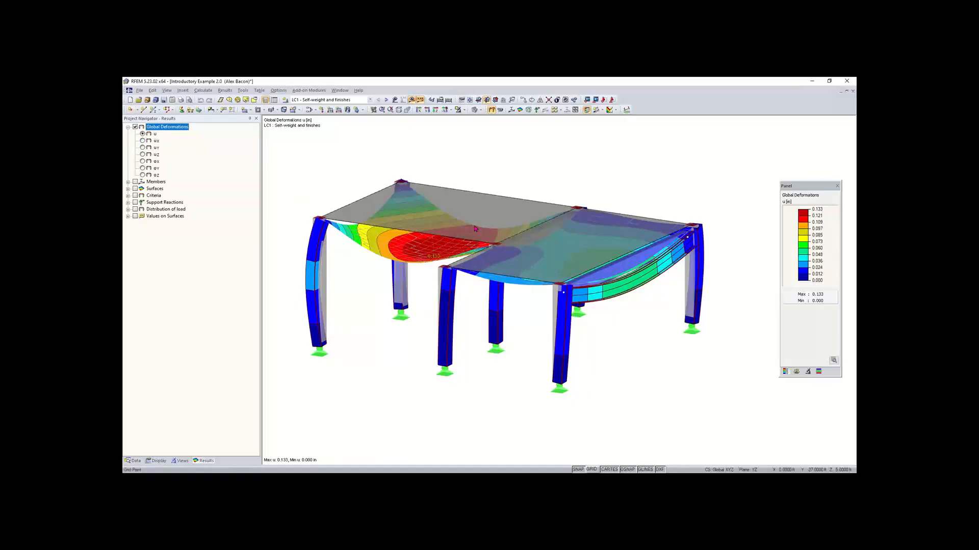
right_drag(626, 362, 678, 370)
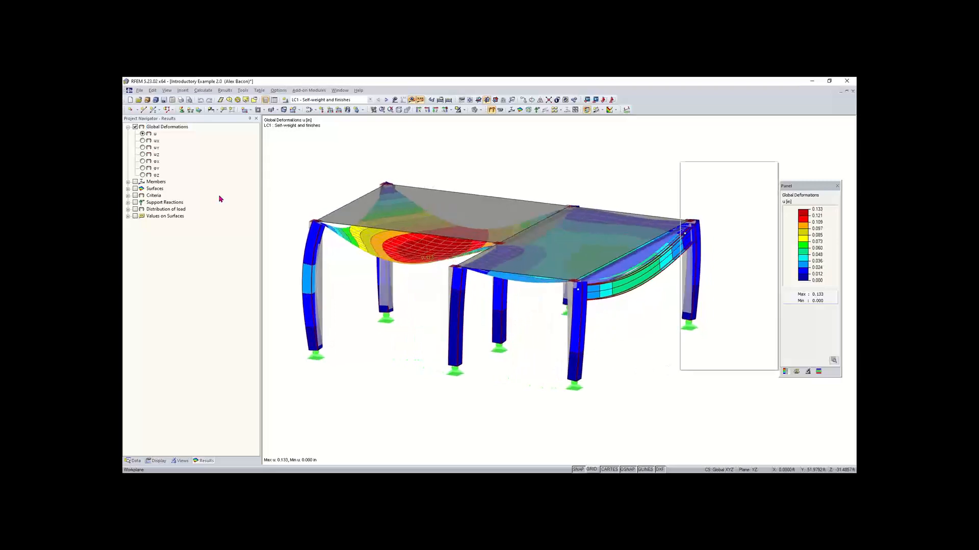
Step: Display the member internal forces N together with the surface basic internal forces mxy
click(135, 182)
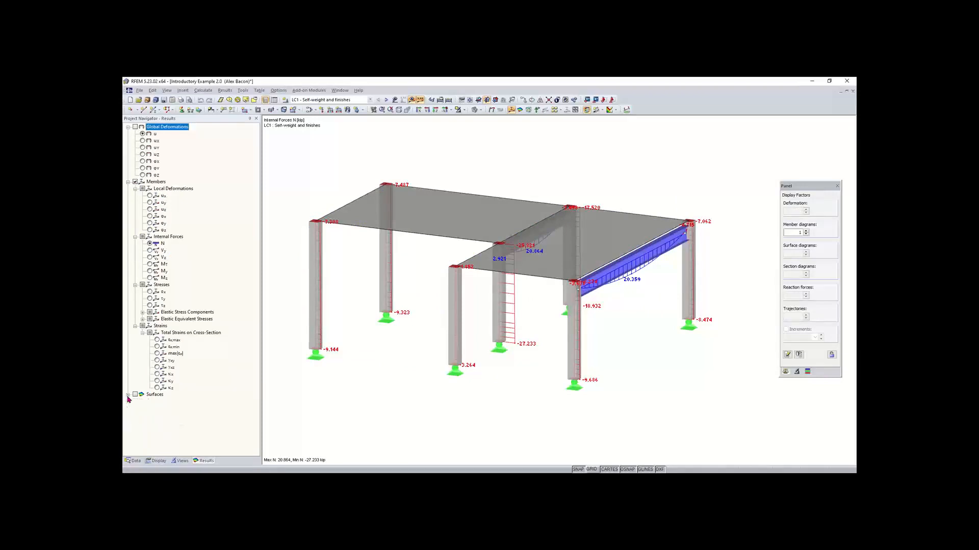
click(128, 395)
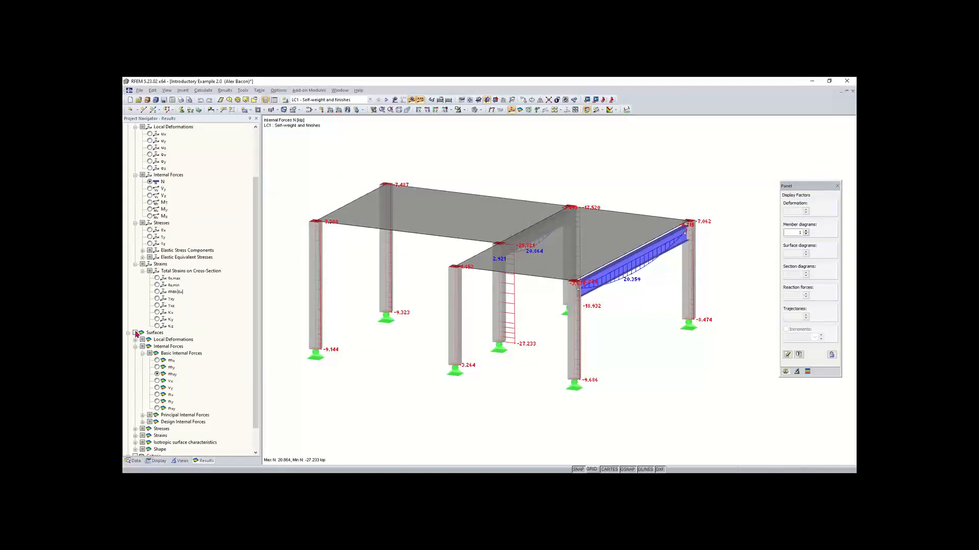
click(135, 334)
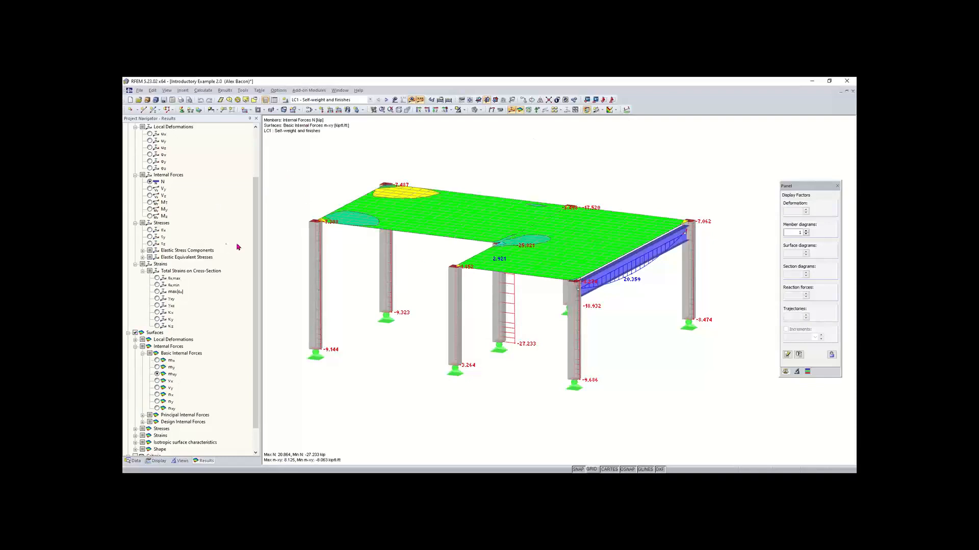
Step: Collapse the Members and Global Deformations categories in the results navigator
drag(255, 233, 256, 173)
click(128, 182)
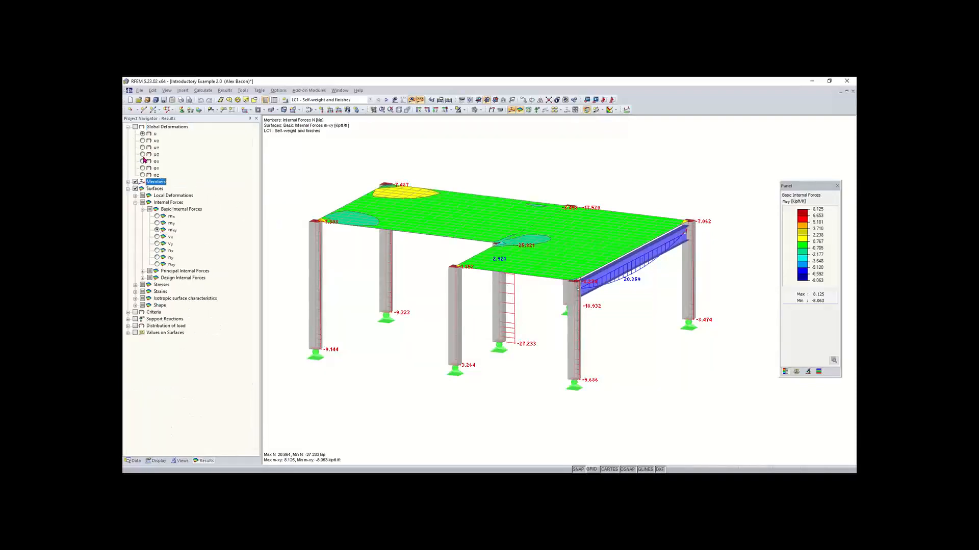
click(129, 128)
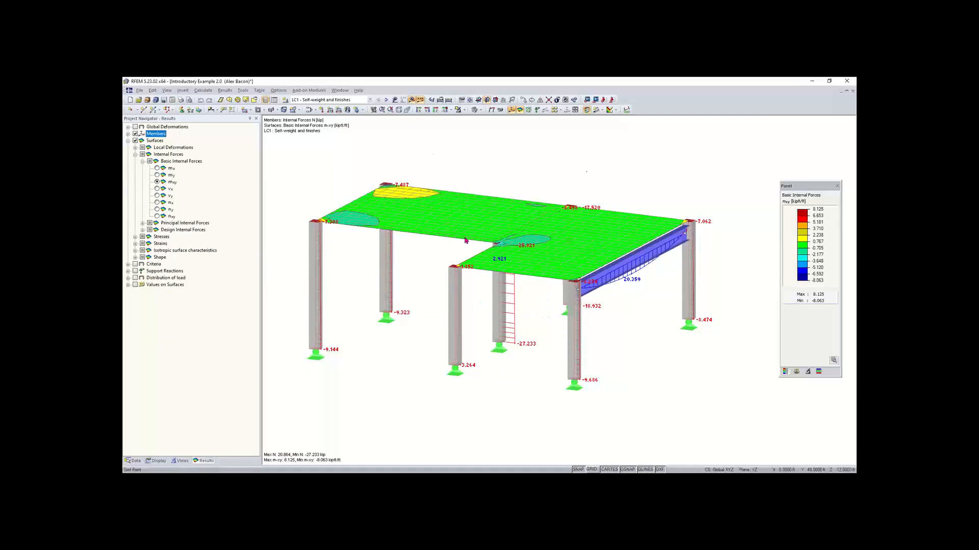
Step: Examine the internal force results on the model by zooming, panning and rotating the view
scroll(528, 305, down, 1)
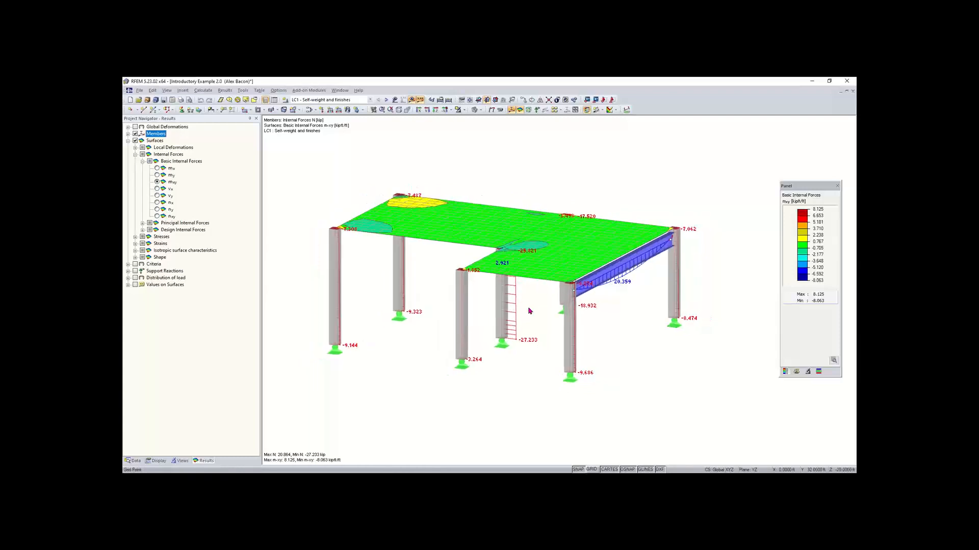
scroll(530, 308, up, 2)
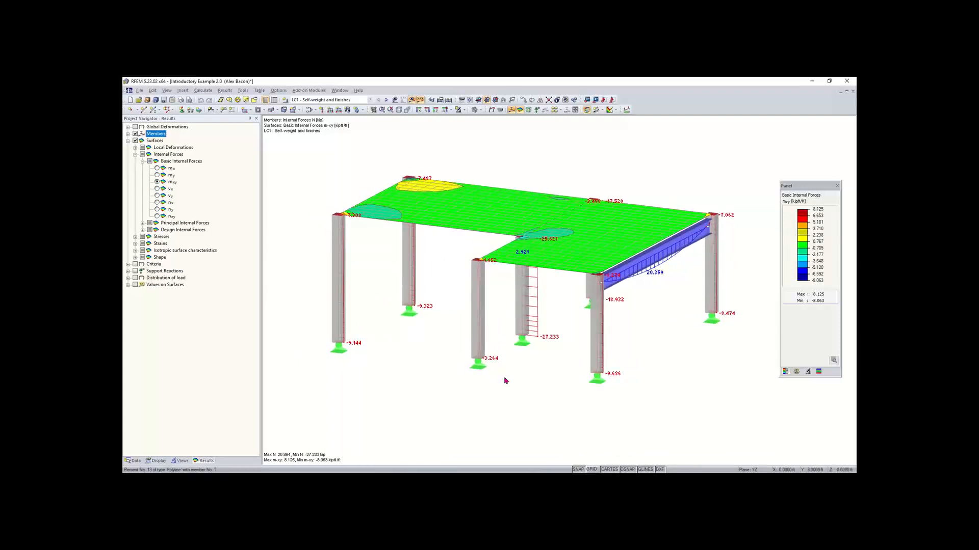
scroll(427, 219, down, 1)
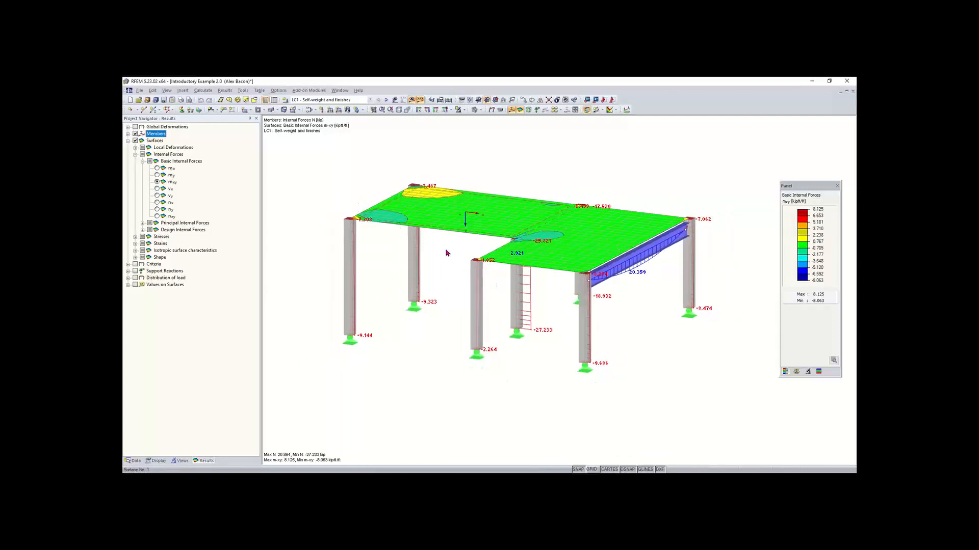
scroll(453, 249, down, 1)
scroll(454, 264, up, 1)
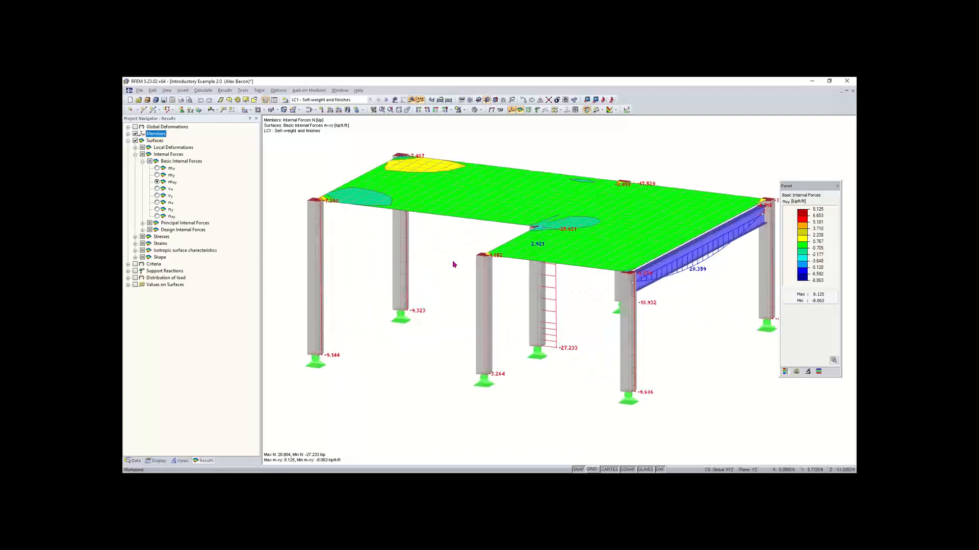
scroll(463, 269, down, 1)
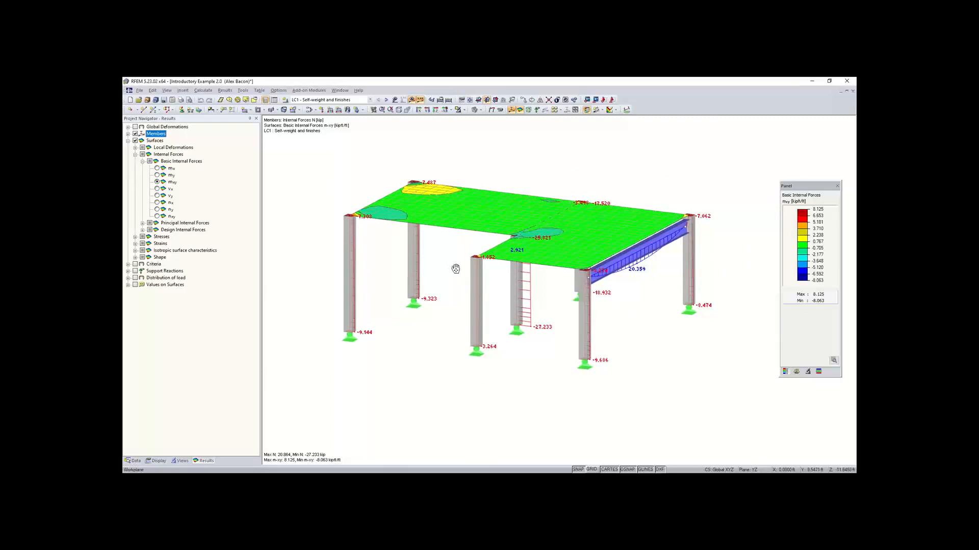
mouse_move(452, 266)
middle_down()
mouse_move(453, 229)
mouse_move(456, 296)
mouse_move(516, 262)
mouse_move(461, 257)
middle_up()
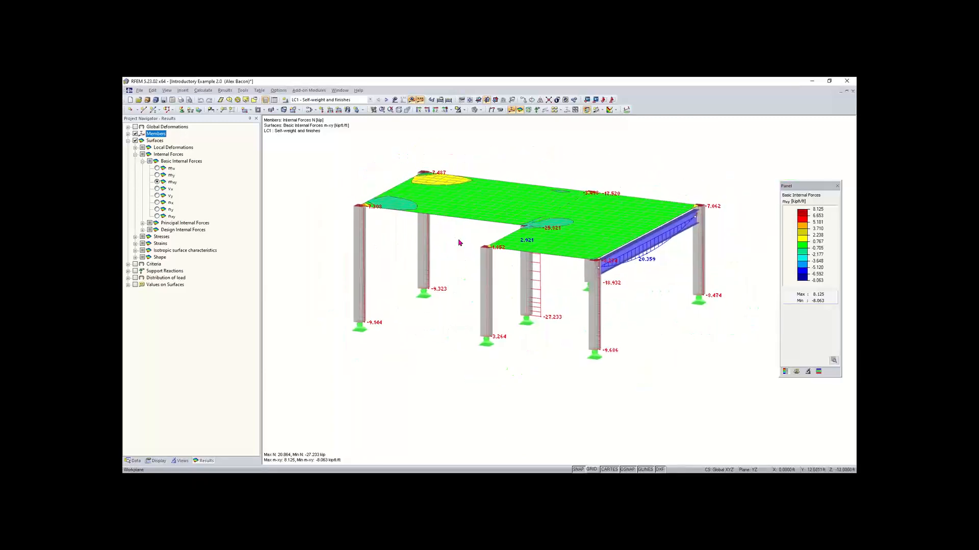
ctrl+middle_drag(473, 269, 500, 212)
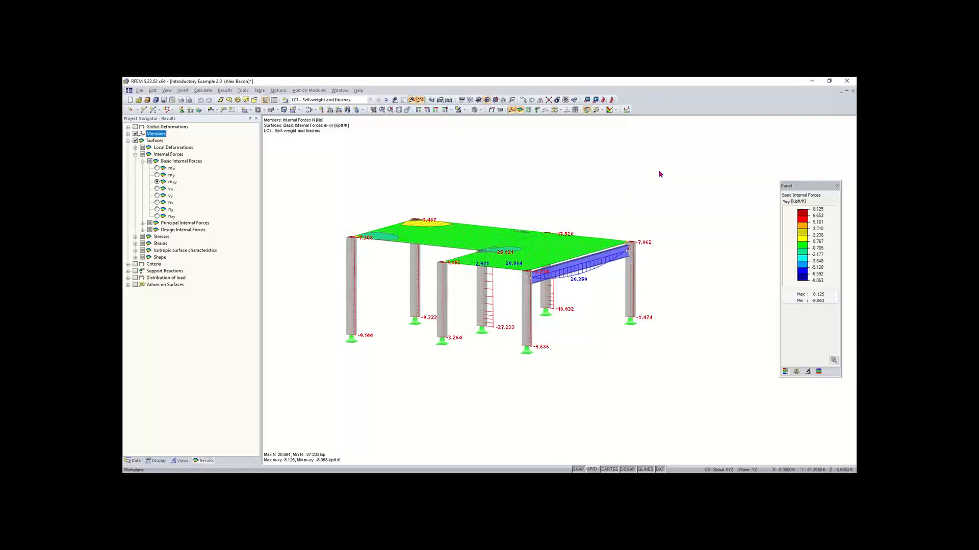
Step: Inspect the member forces N and surface forces mxy on the columns, beam and slab from several angles
key(Up)
click(607, 183)
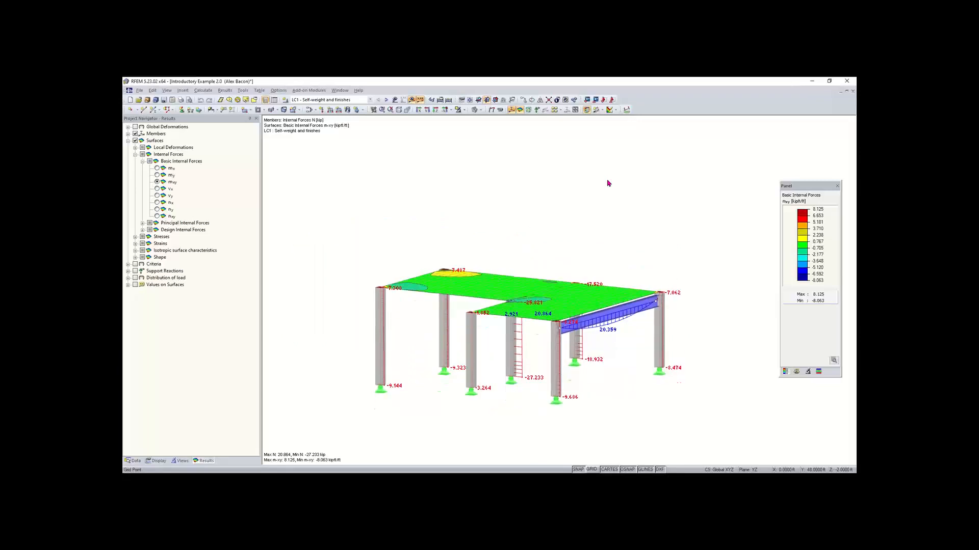
mouse_move(608, 182)
ctrl+middle_down()
mouse_move(607, 201)
mouse_move(608, 183)
ctrl+middle_up()
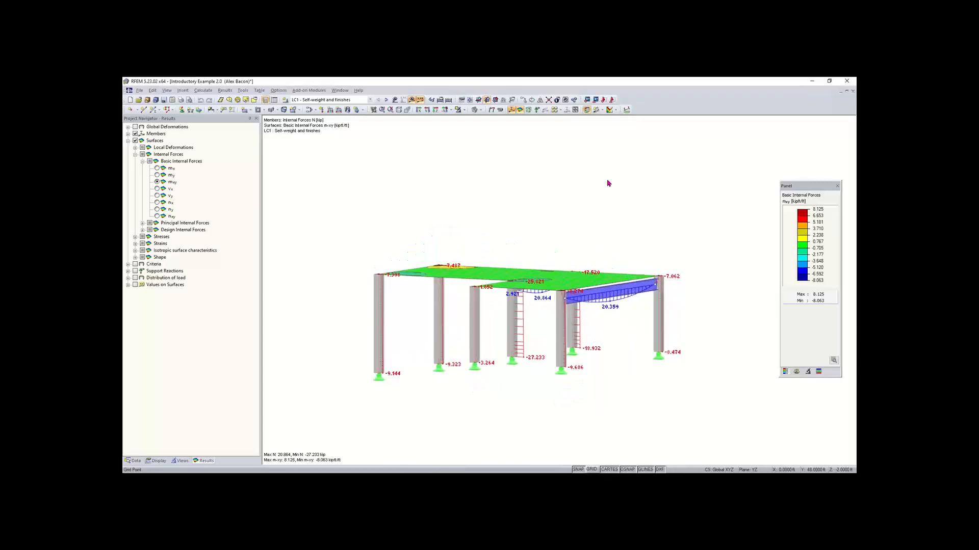
scroll(608, 183, up, 2)
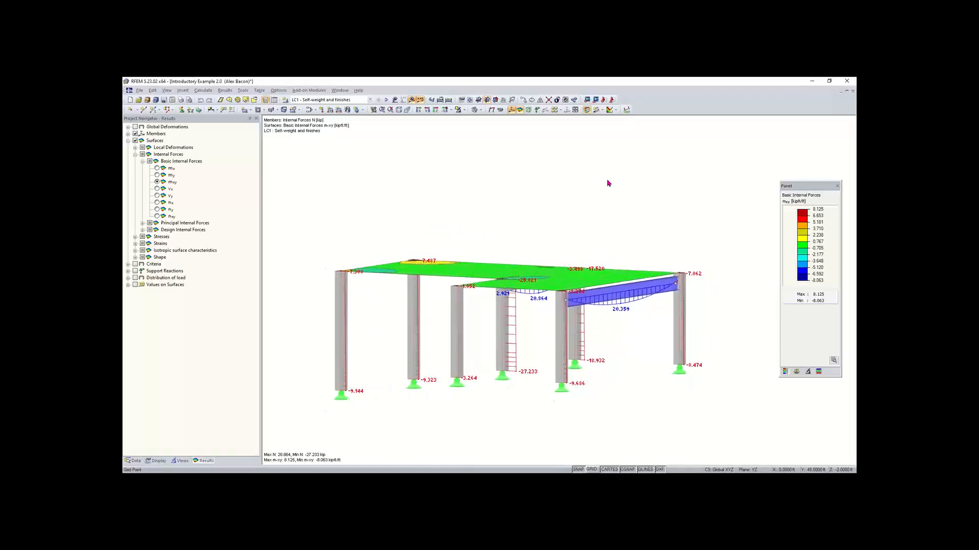
scroll(608, 183, up, 1)
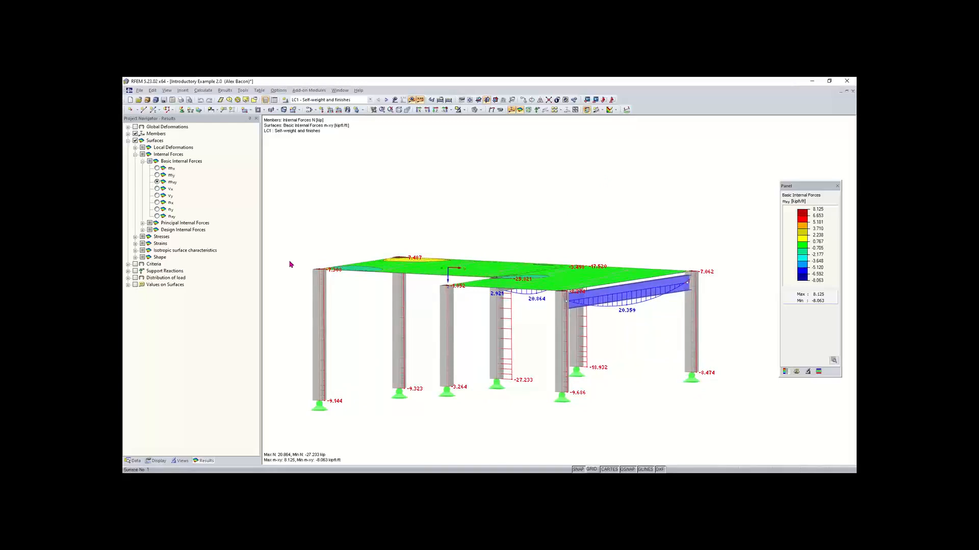
ctrl+middle_drag(633, 192, 499, 225)
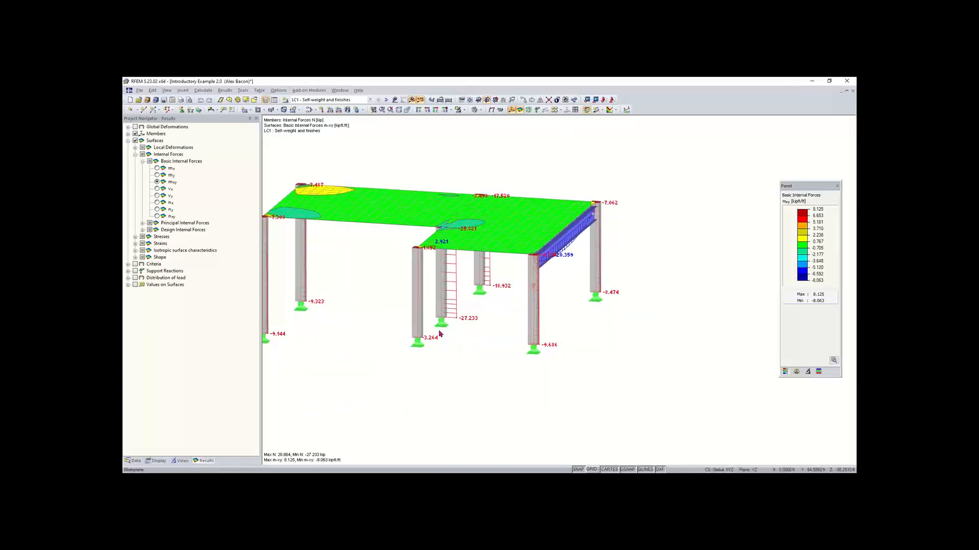
middle_drag(402, 354, 447, 366)
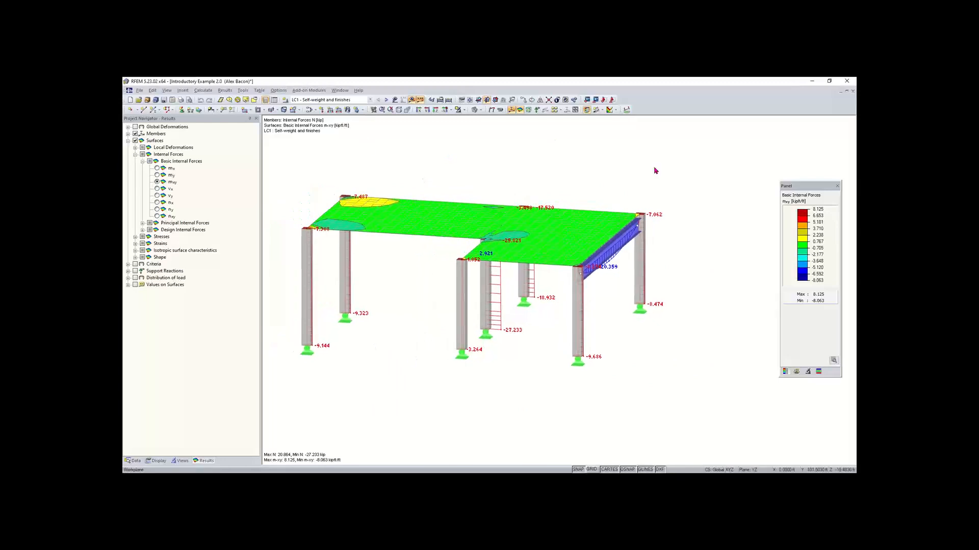
drag(672, 155, 712, 162)
drag(689, 166, 479, 314)
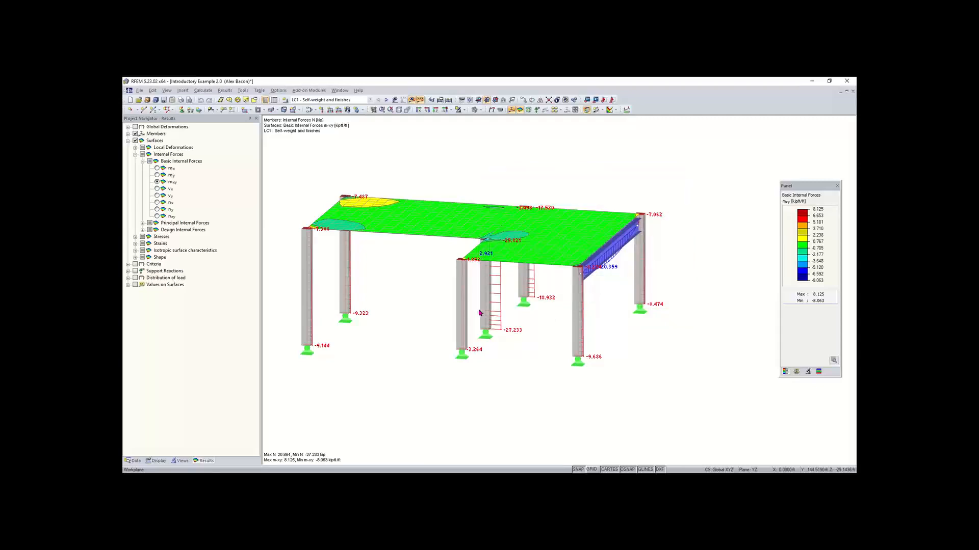
click(384, 439)
drag(374, 434, 591, 326)
drag(647, 350, 625, 370)
Step: Switch to the PowerPoint slide show and go back to the "What is RFEM?" question slide
mouse_move(581, 481)
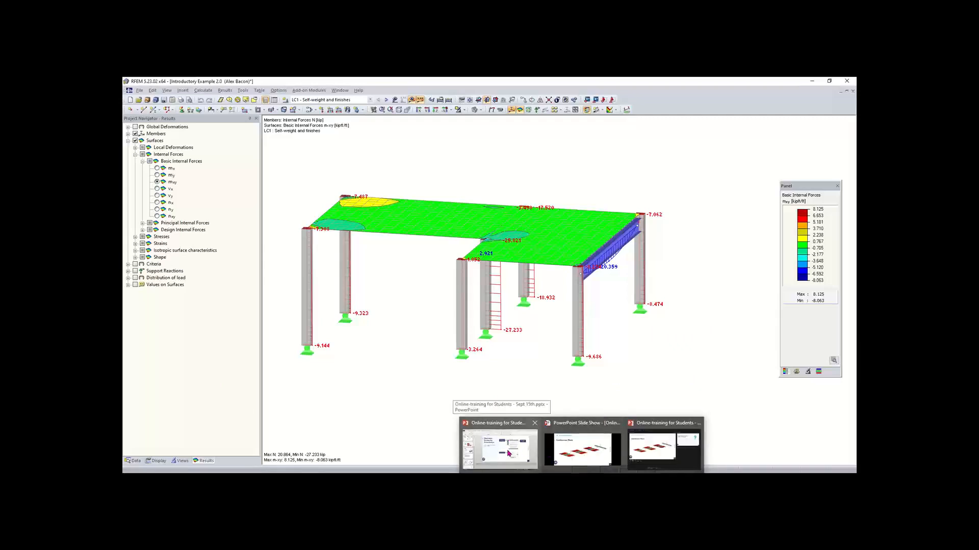
click(599, 452)
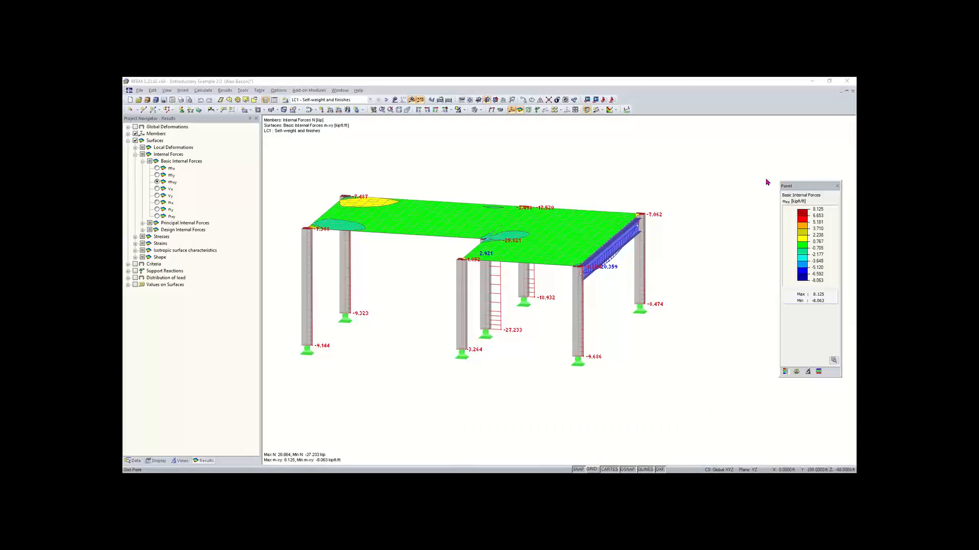
key(alt+Tab)
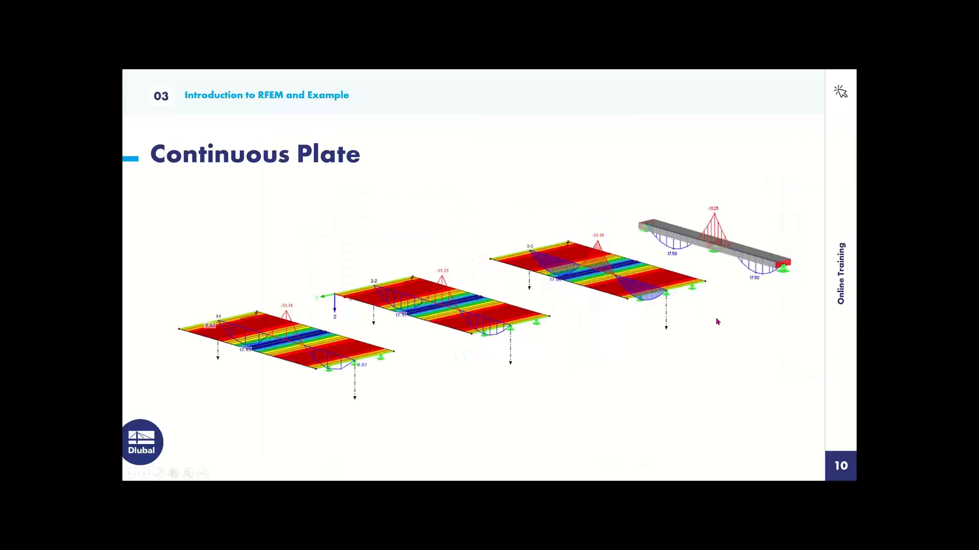
right_click(659, 284)
click(676, 304)
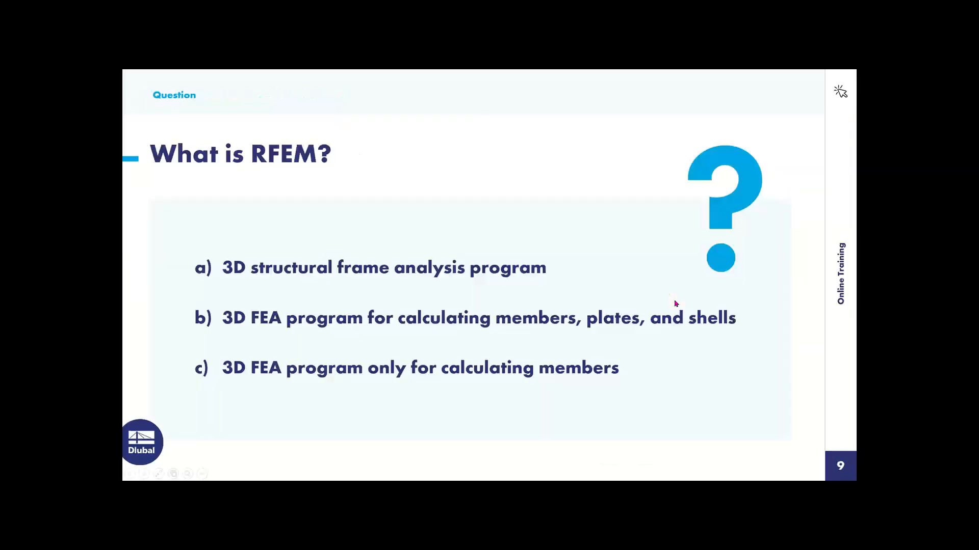
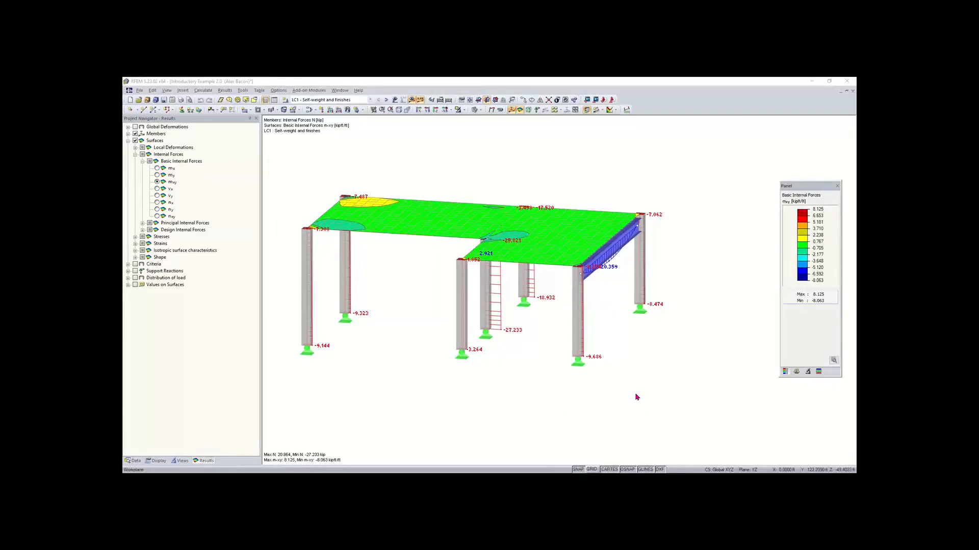
Step: Show the project data in RFEM and start a new model named "Continous plate - Training" in the Tests project
click(133, 461)
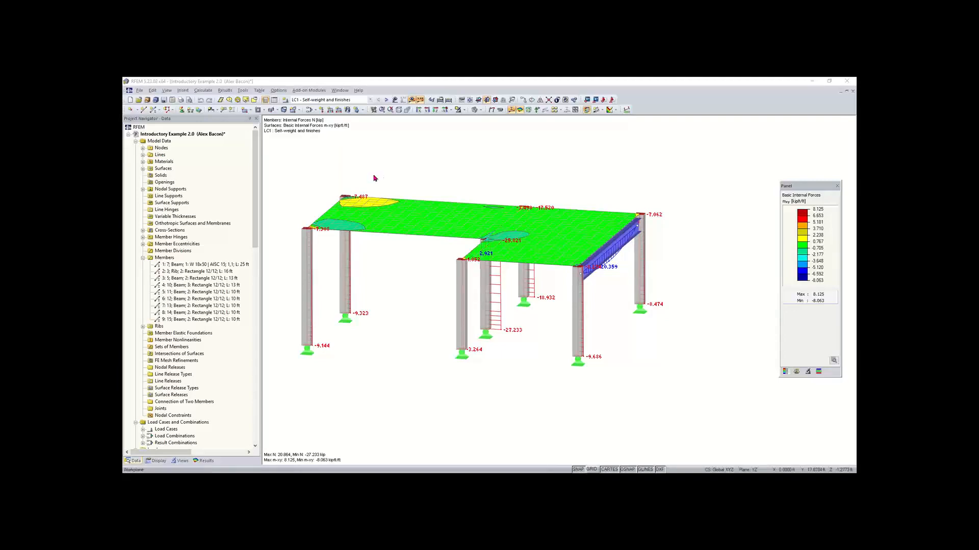
click(140, 91)
click(140, 92)
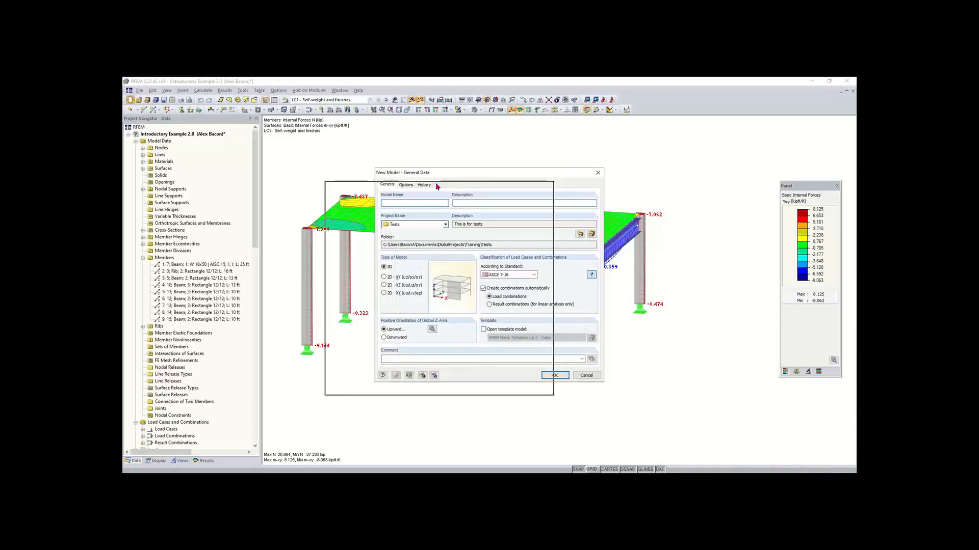
drag(469, 178, 437, 185)
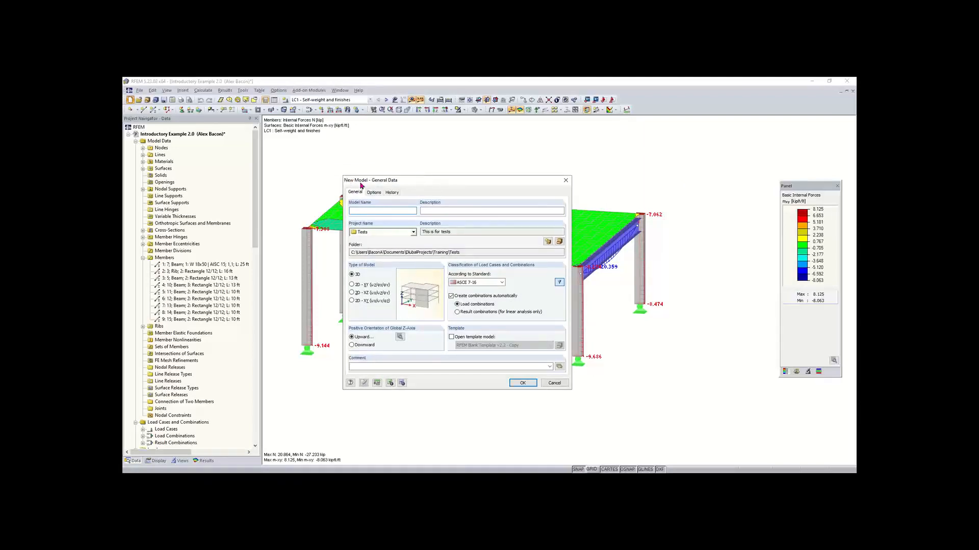
mouse_move(411, 182)
mouse_down()
mouse_move(441, 182)
mouse_move(413, 134)
mouse_move(381, 178)
mouse_move(398, 185)
mouse_up()
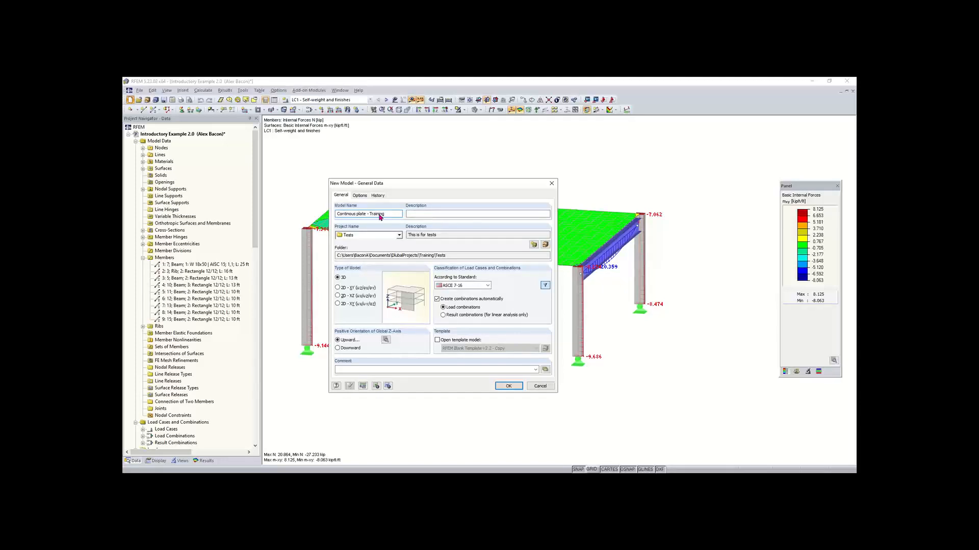
click(414, 213)
Step: Review the available load combination standards, keeping ASCE 7-16, and accept Downward as the local z-axis orientation
click(478, 288)
click(511, 288)
click(488, 286)
click(502, 285)
click(464, 285)
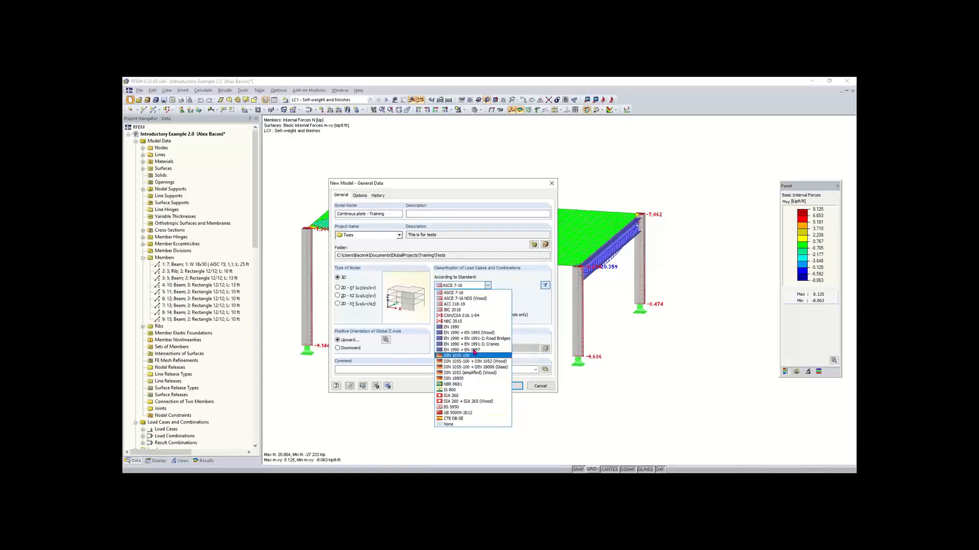
click(522, 289)
click(461, 285)
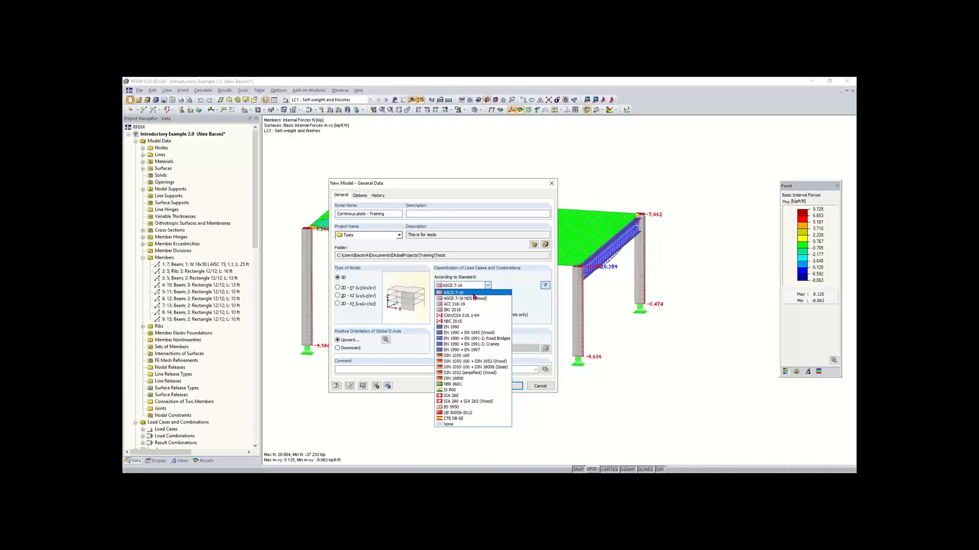
click(514, 287)
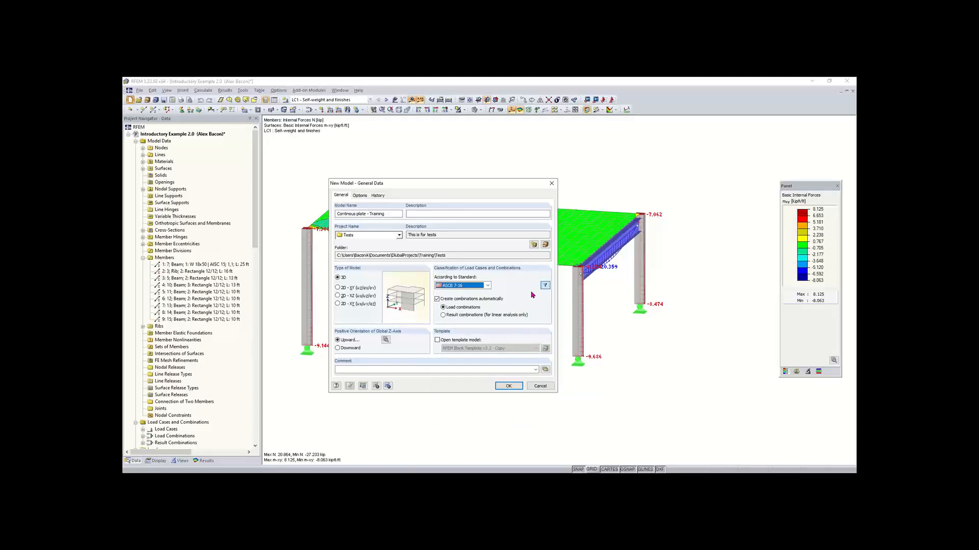
click(386, 341)
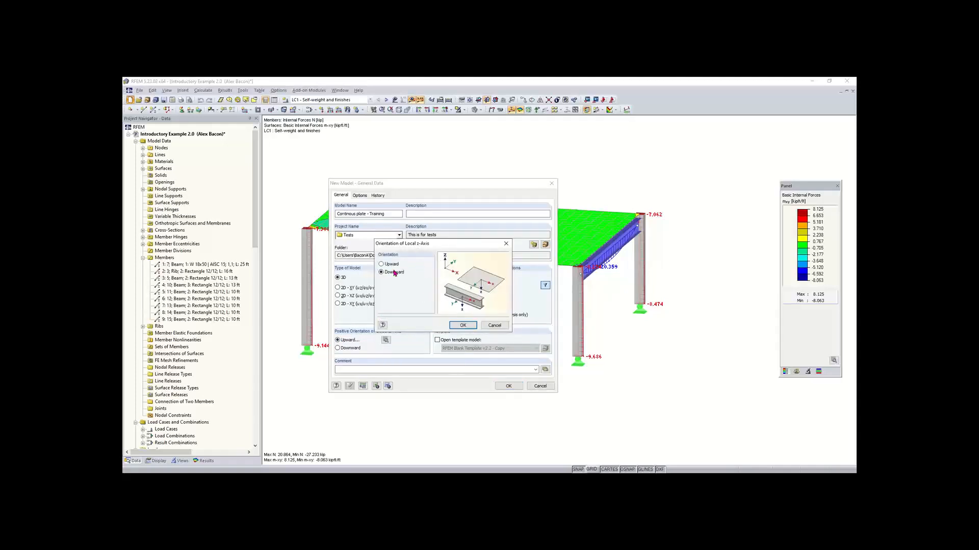
click(462, 325)
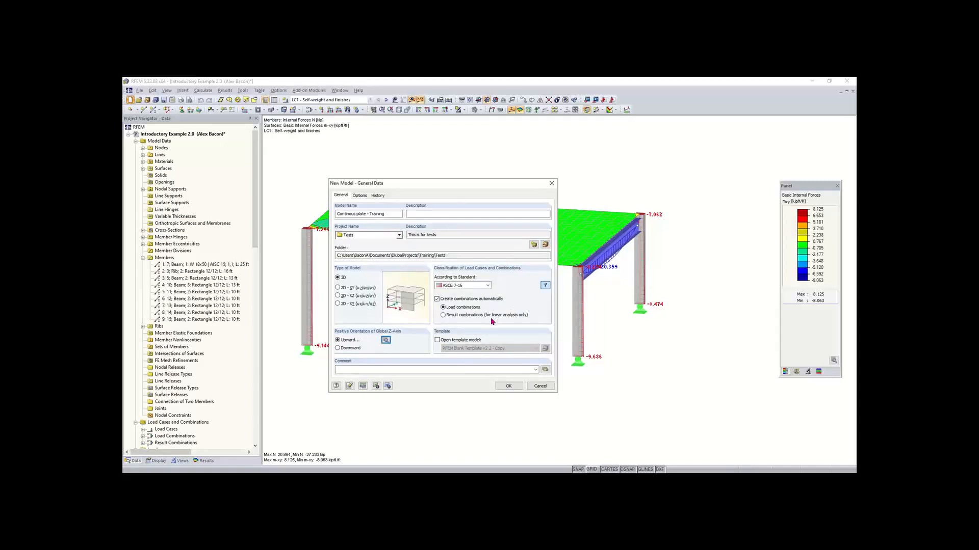
Step: Make Metric the default profile for units and decimal places and load it for the model
click(364, 386)
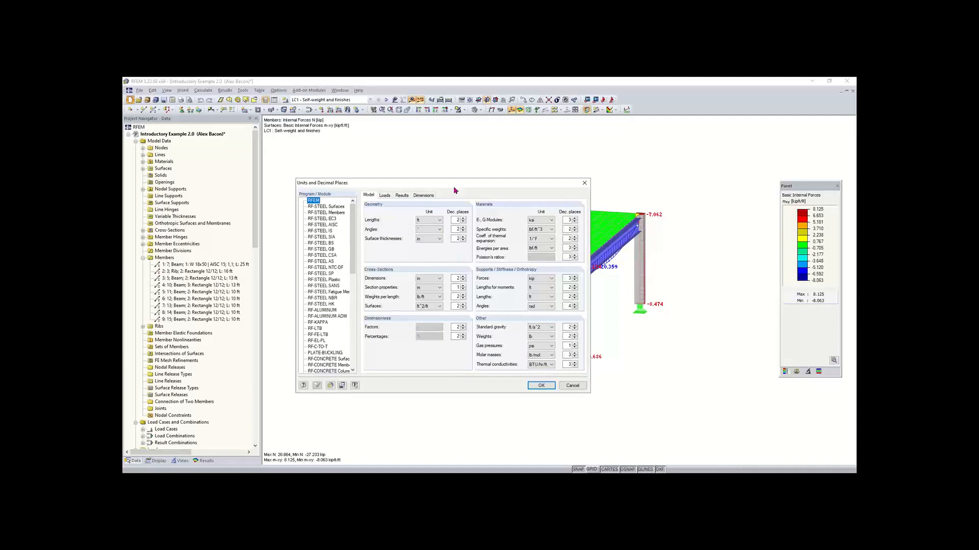
drag(453, 187, 453, 181)
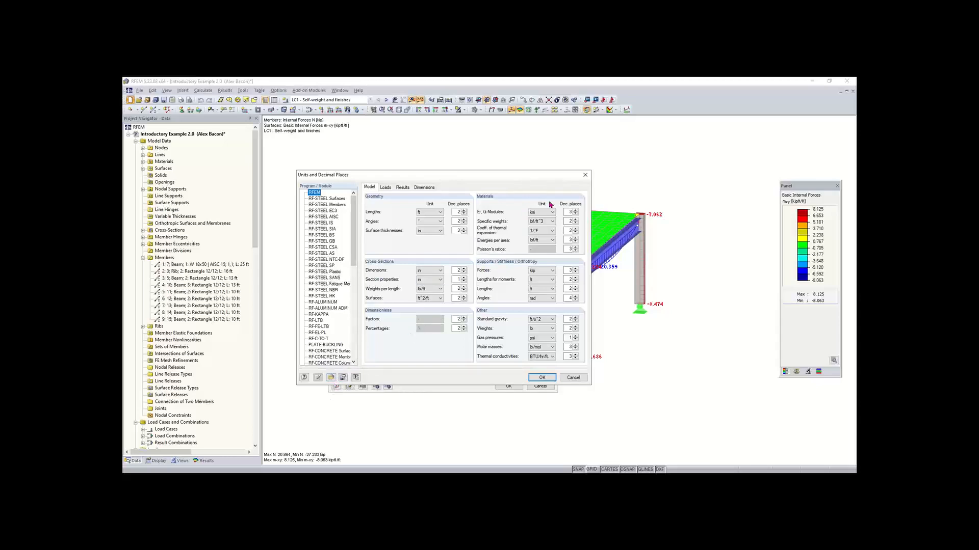
click(332, 378)
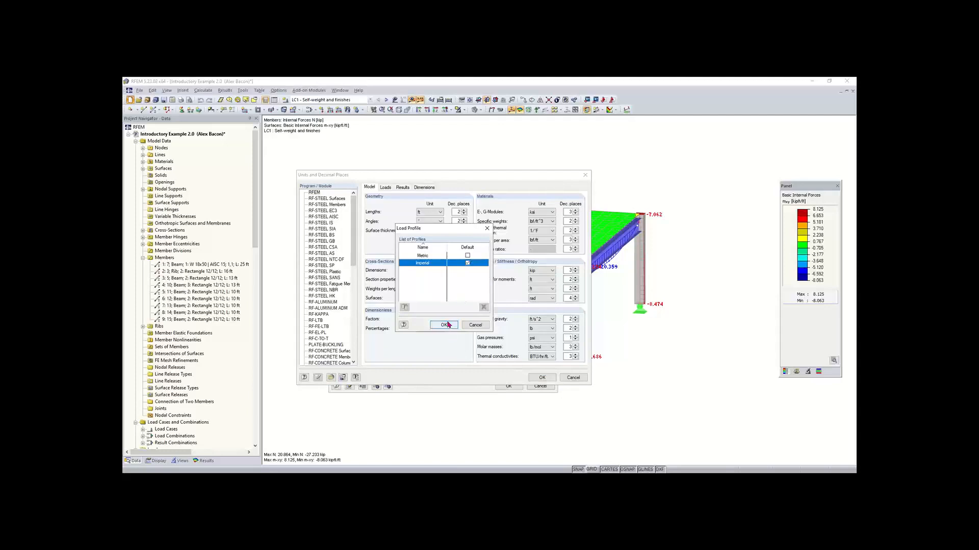
click(467, 256)
click(467, 255)
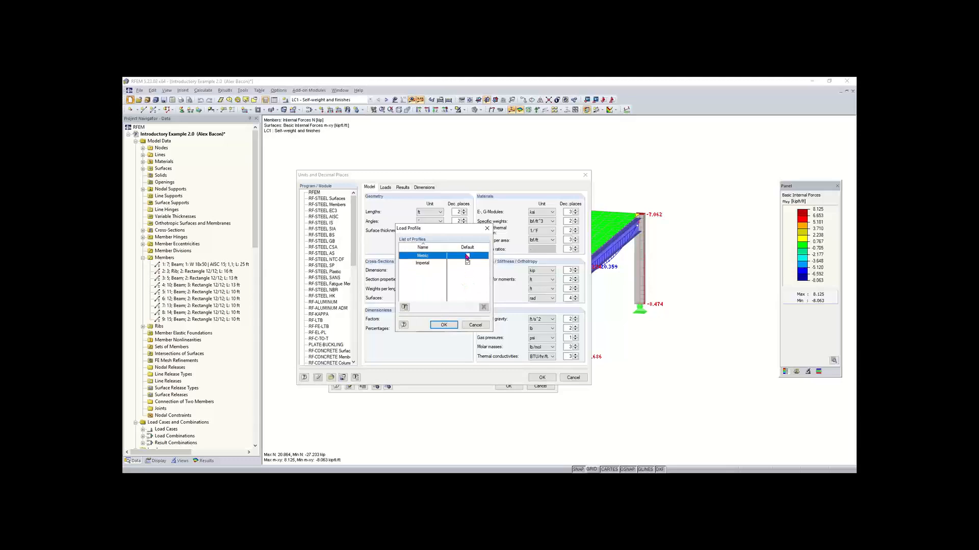
click(444, 325)
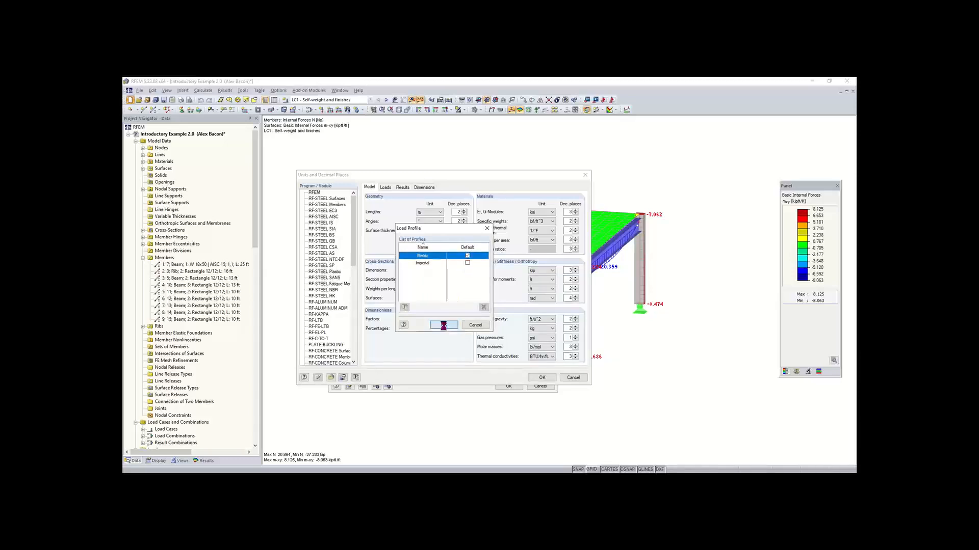
click(330, 377)
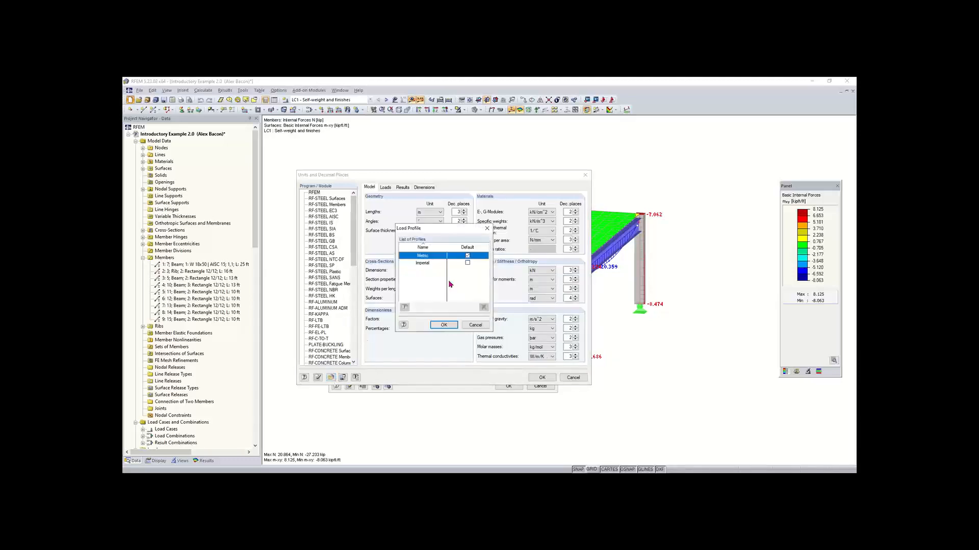
double_click(421, 256)
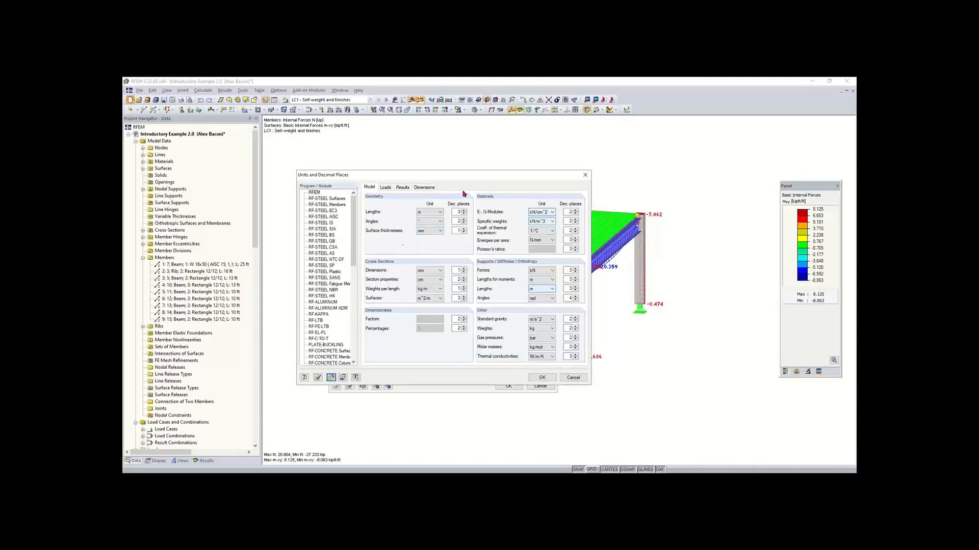
Step: Load the Imperial units profile and apply the units and decimal places settings
click(330, 378)
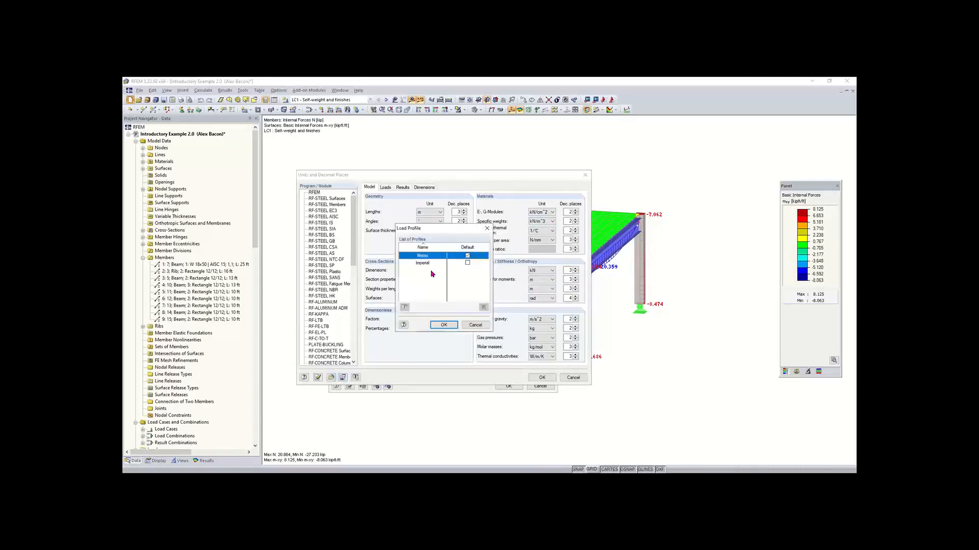
double_click(422, 264)
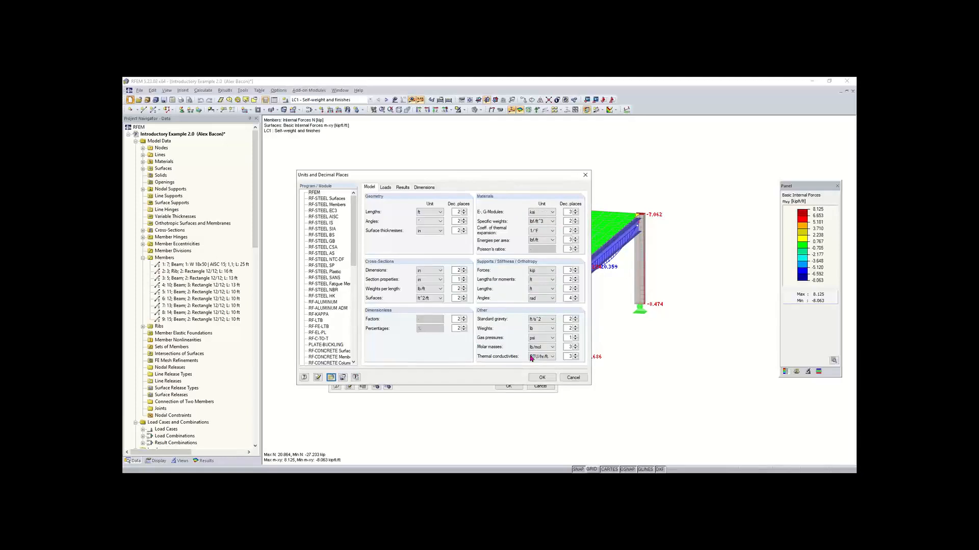
click(544, 377)
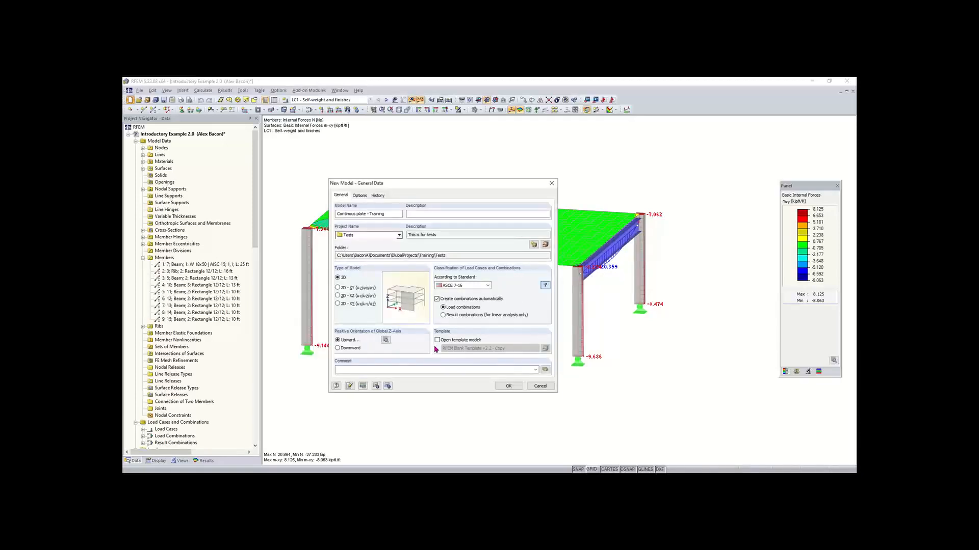
Step: Create the new 3D model from the entered general data
click(509, 386)
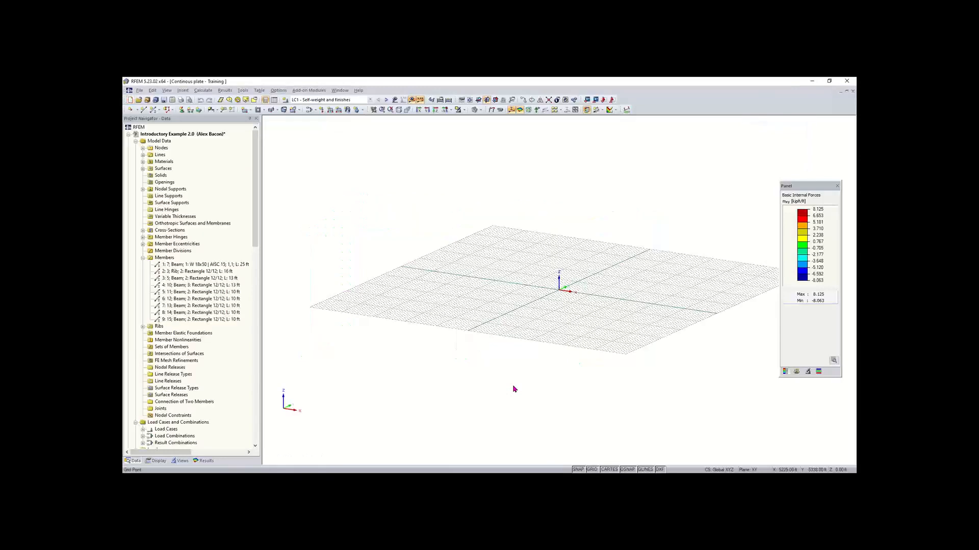
scroll(612, 307, down, 5)
scroll(611, 309, up, 5)
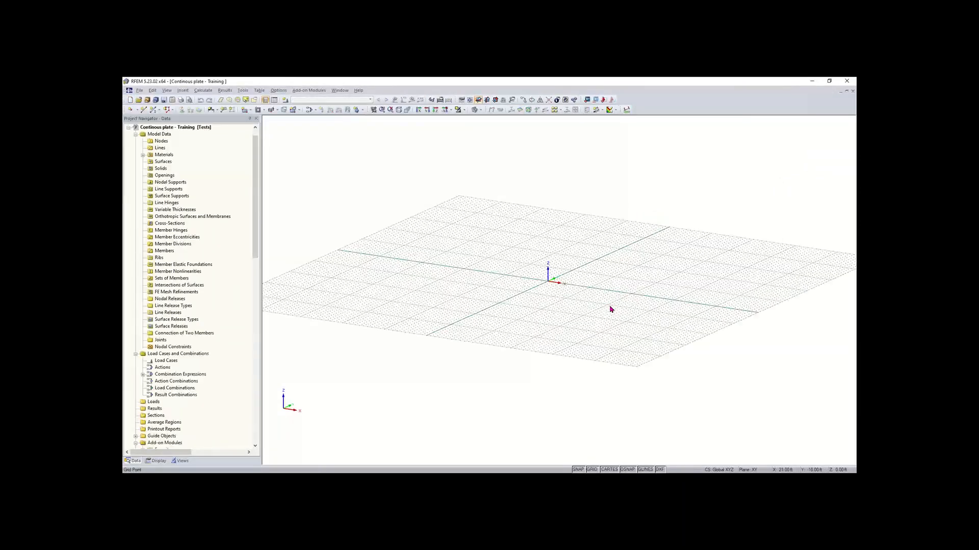
middle_drag(608, 308, 544, 342)
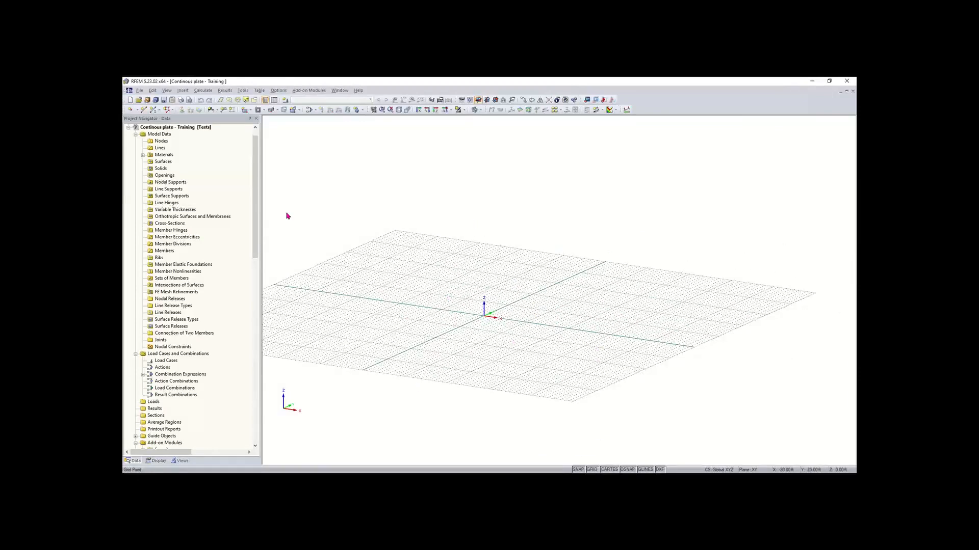
scroll(252, 192, up, 1)
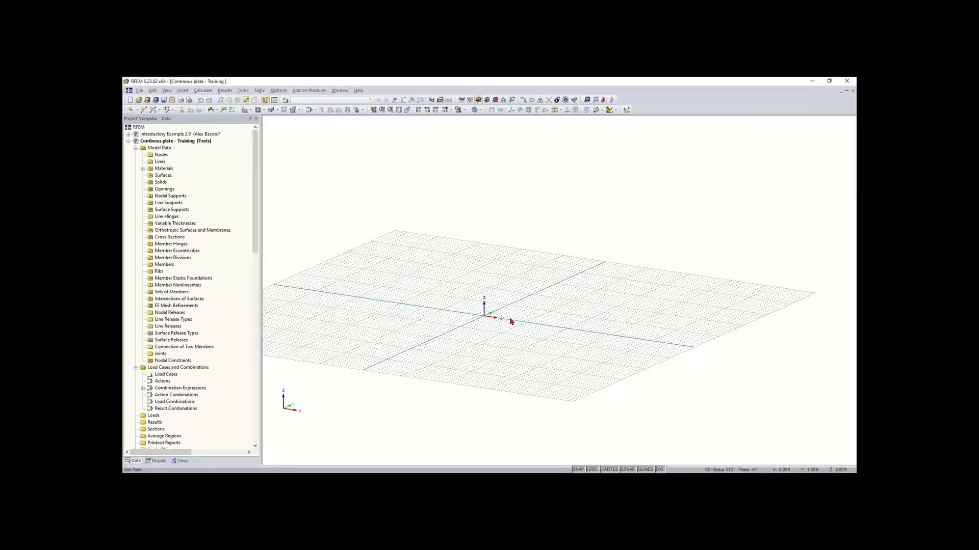
middle_drag(515, 320, 459, 408)
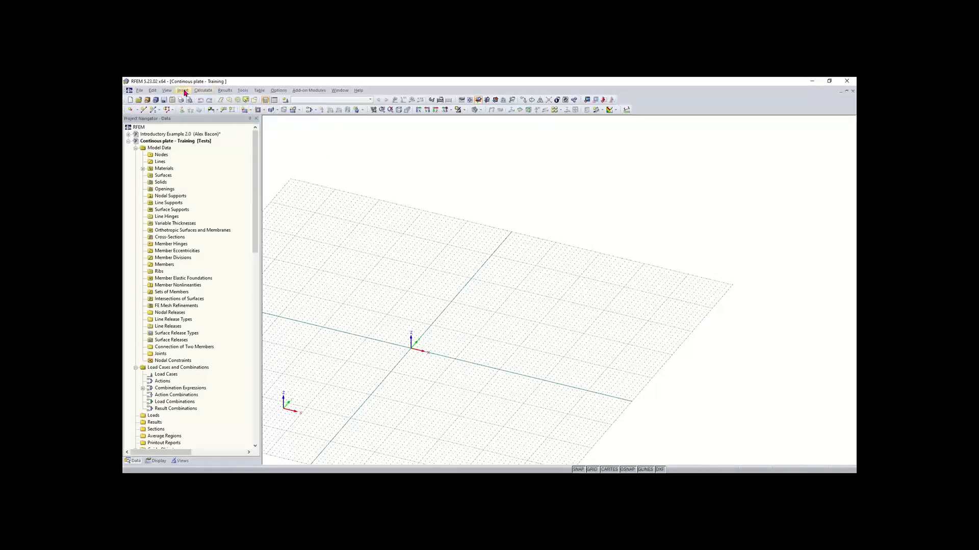
click(183, 91)
mouse_move(192, 100)
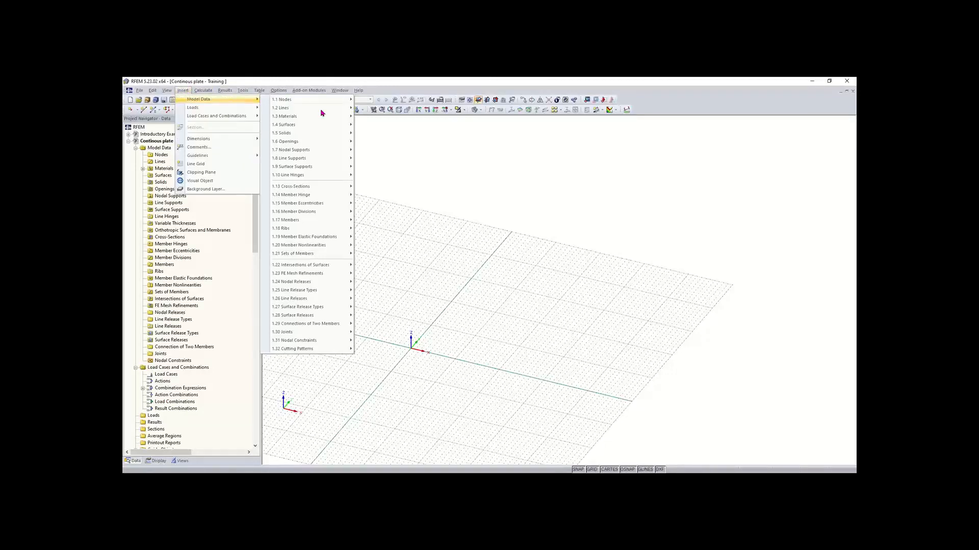
click(414, 148)
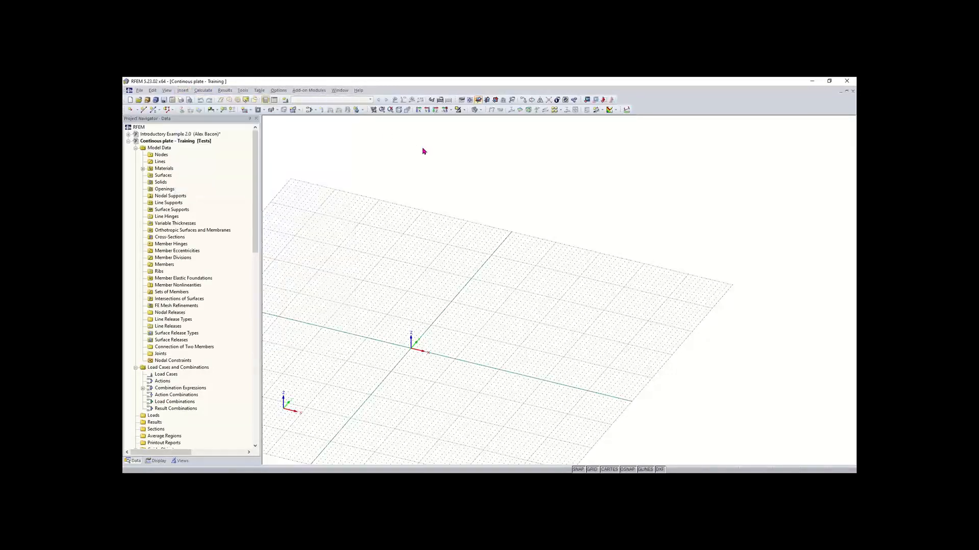
Step: Start a new rectangular surface and filter its material library to the Concrete category group and the Concrete material category
click(245, 111)
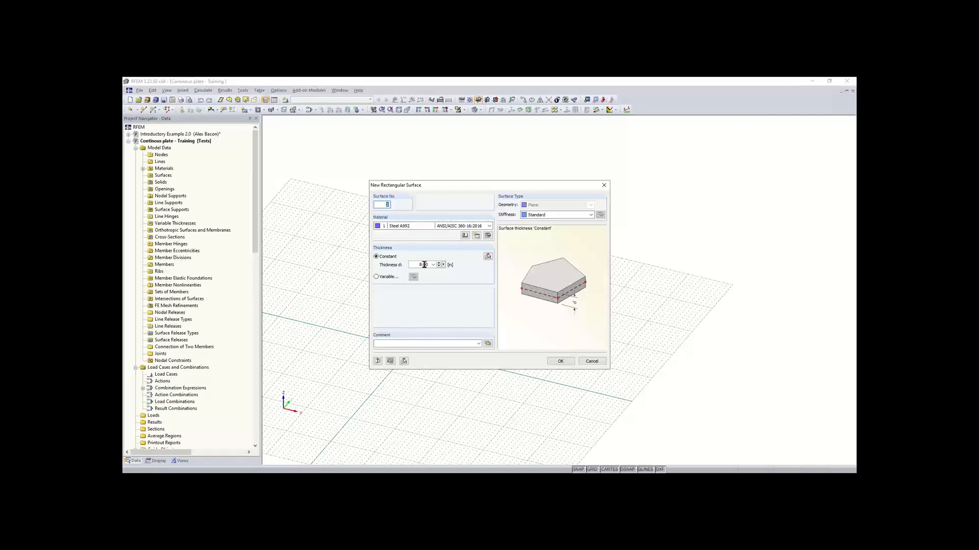
click(465, 236)
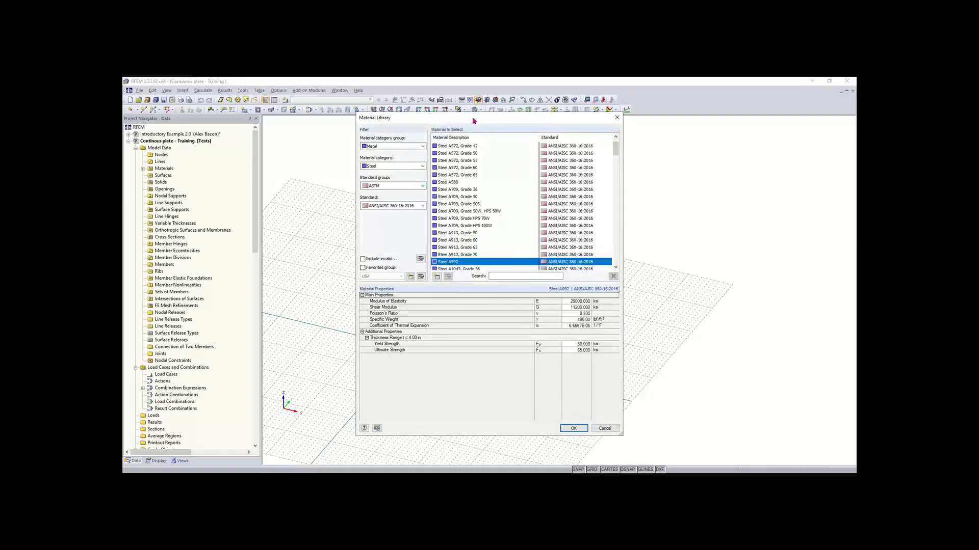
drag(472, 120, 450, 120)
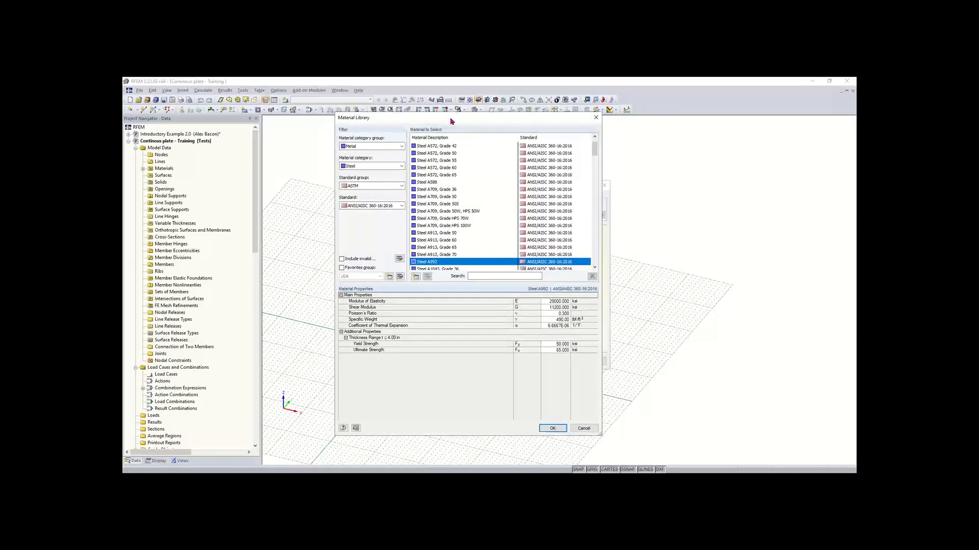
click(362, 147)
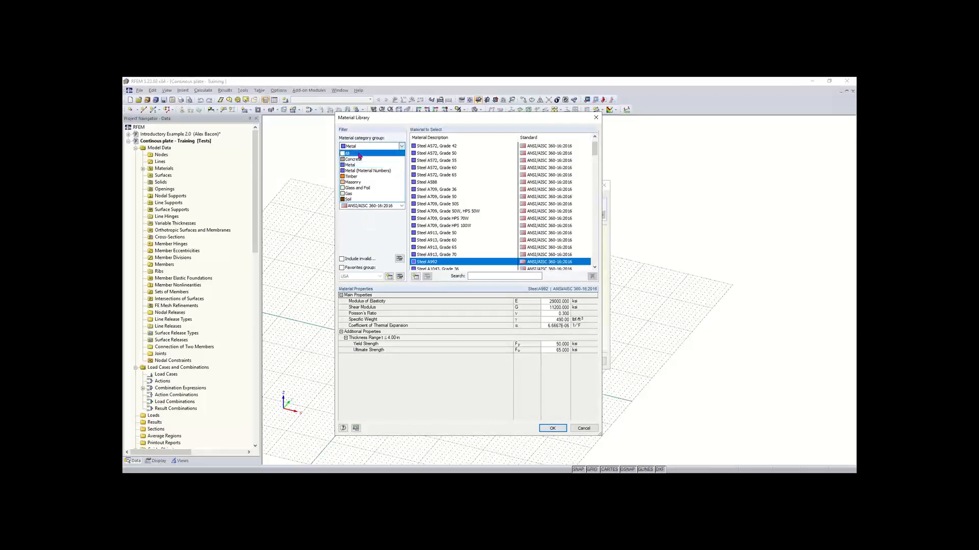
click(359, 160)
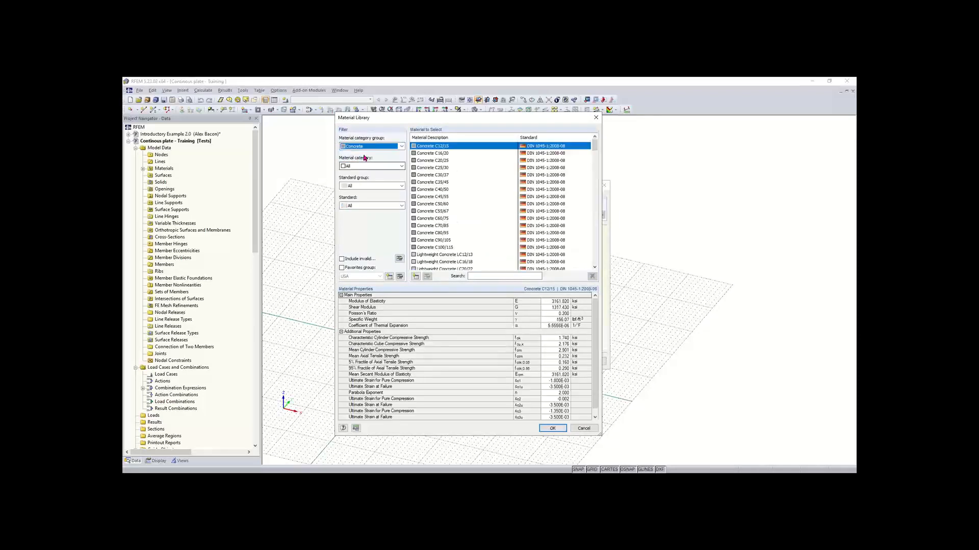
click(360, 167)
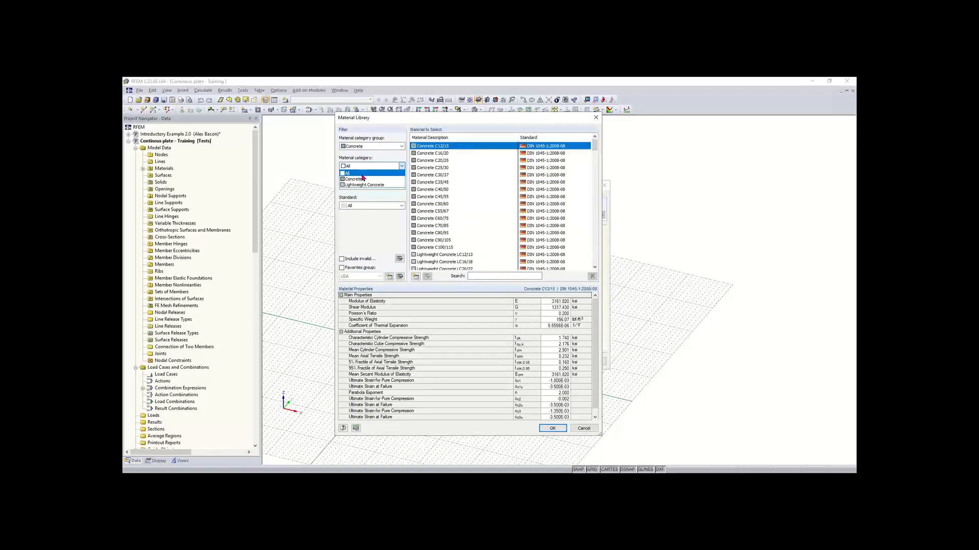
click(361, 180)
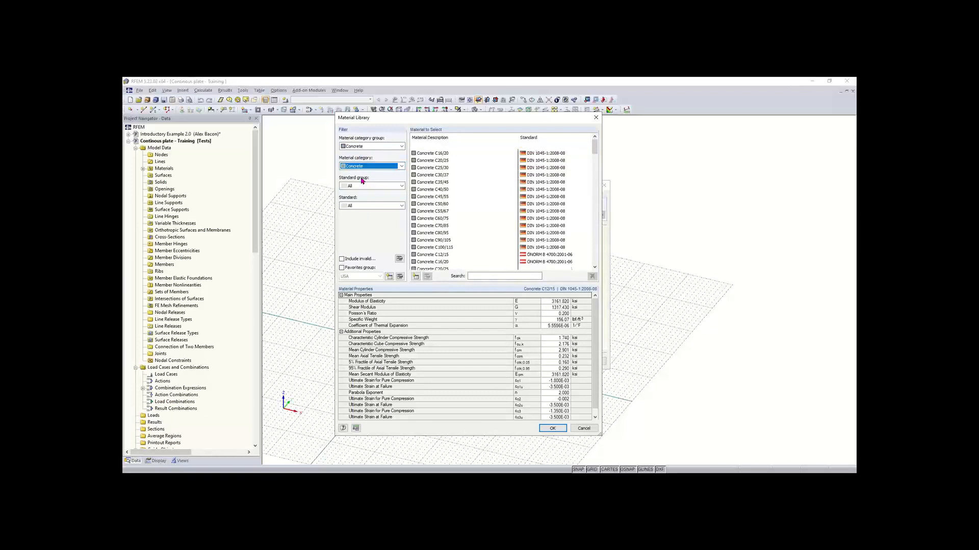
Step: Restrict the material library to the ACI group and standard ACI 318-19, and assign Concrete f'c = 4000 psi to the surface
click(370, 187)
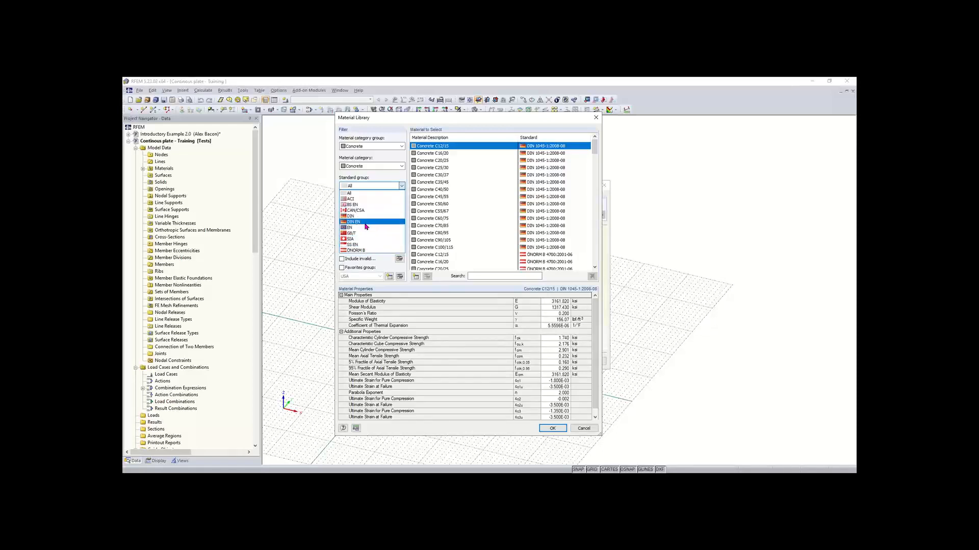
click(355, 200)
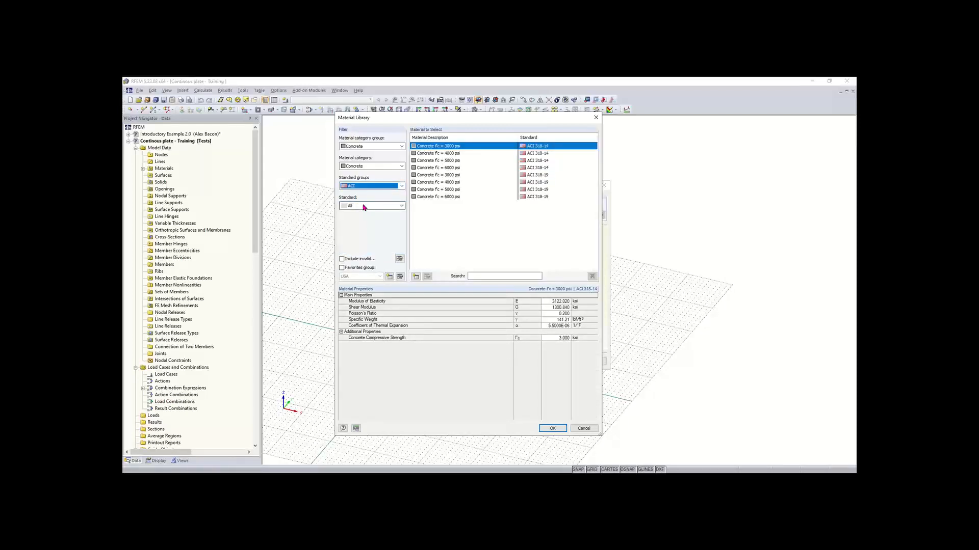
click(365, 206)
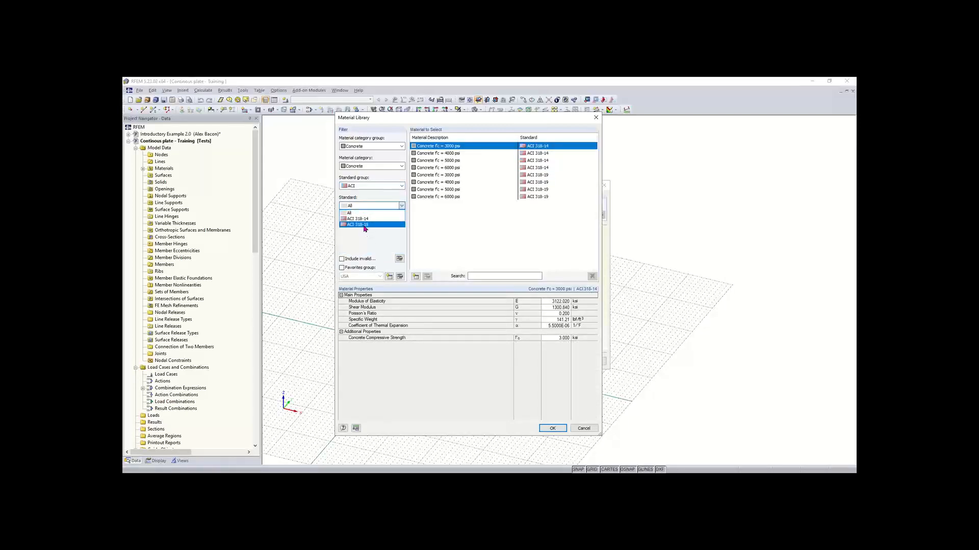
click(365, 225)
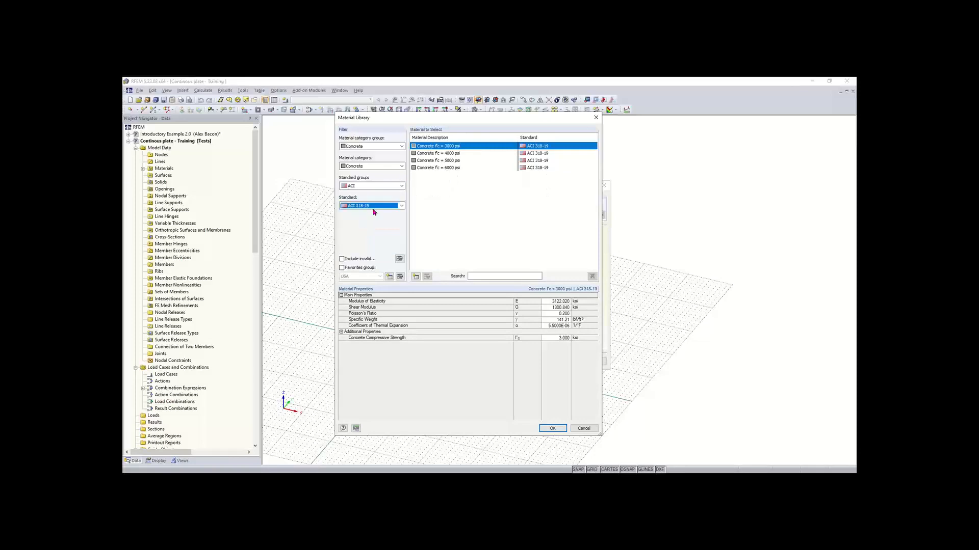
click(441, 154)
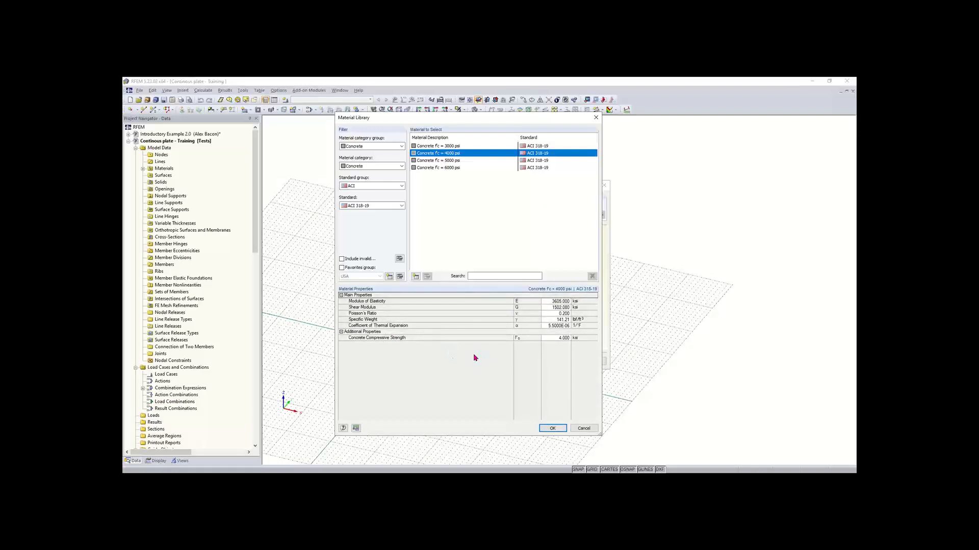
click(552, 429)
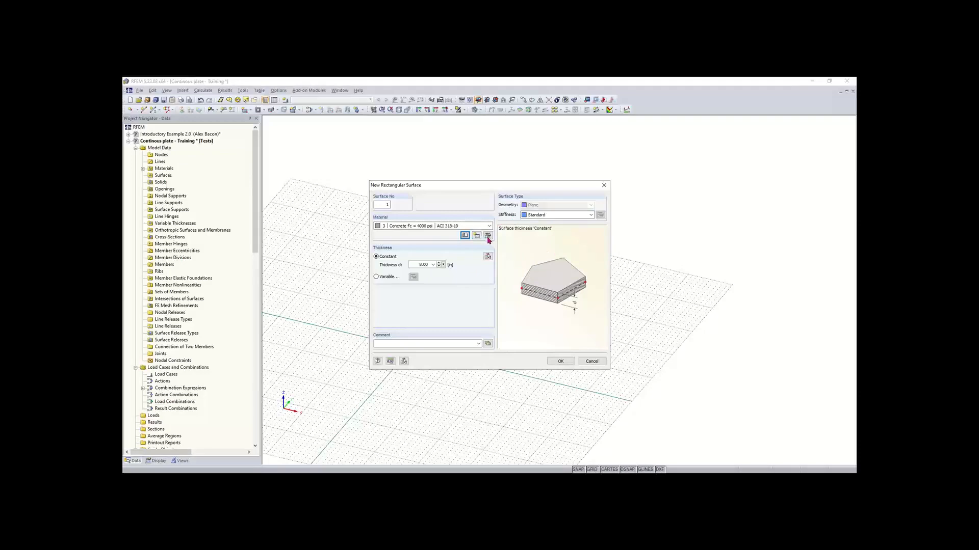
Step: Draw the 8 in thick rectangular surface from the origin, about 32 ft along X and 16 ft along Y
click(565, 362)
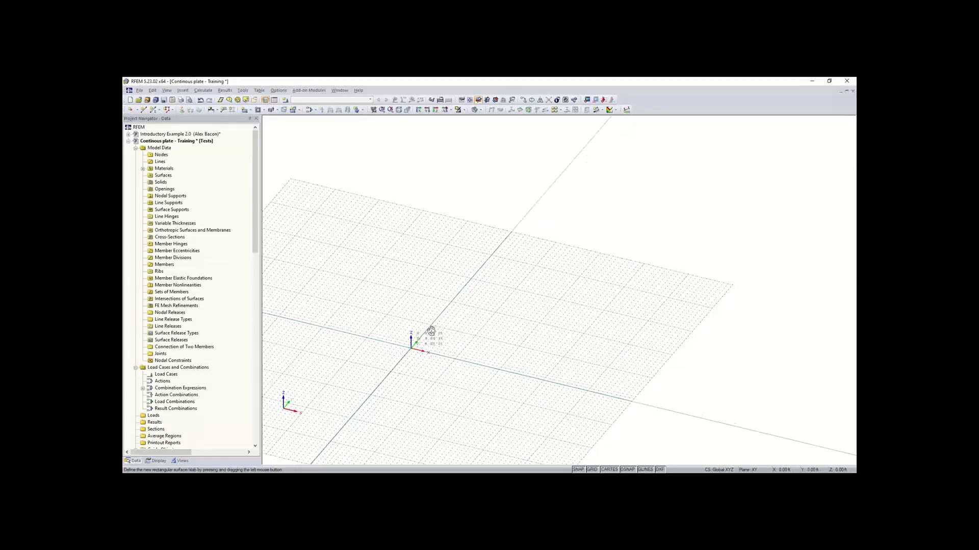
middle_drag(411, 349, 447, 306)
scroll(448, 307, up, 3)
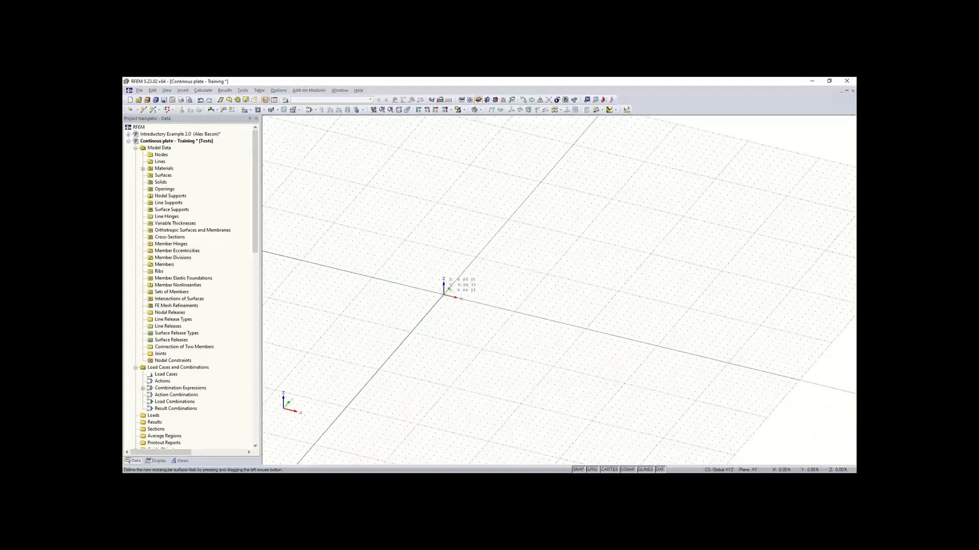
drag(444, 294, 654, 259)
middle_drag(654, 259, 581, 289)
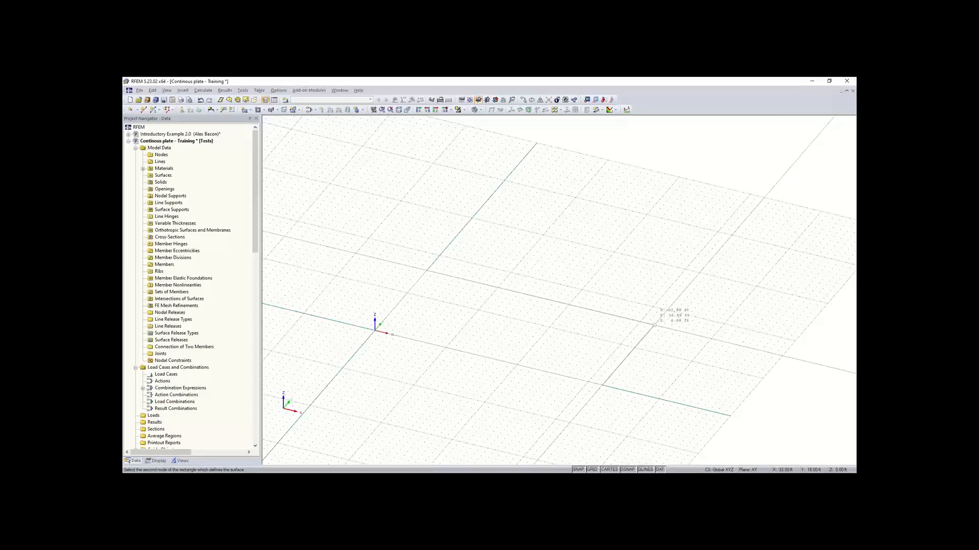
click(654, 325)
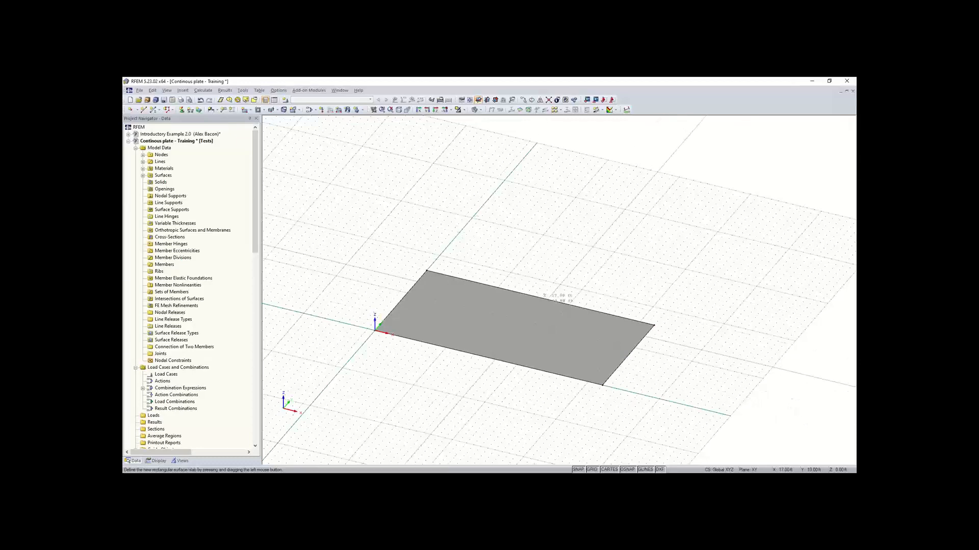
key(Escape)
Step: Edit the rectangular surface and set its constant thickness to 12 in
ctrl+middle_drag(570, 278, 525, 258)
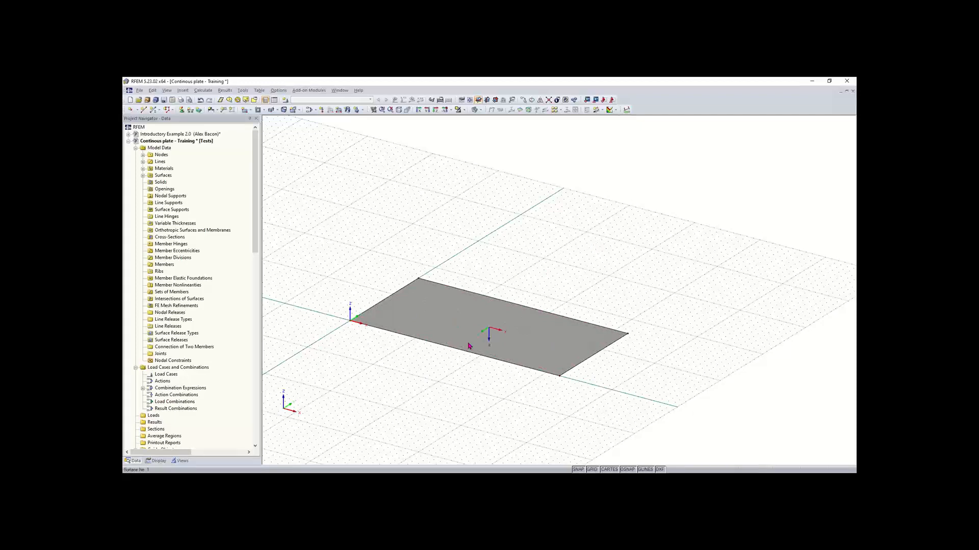
click(447, 317)
right_click(447, 317)
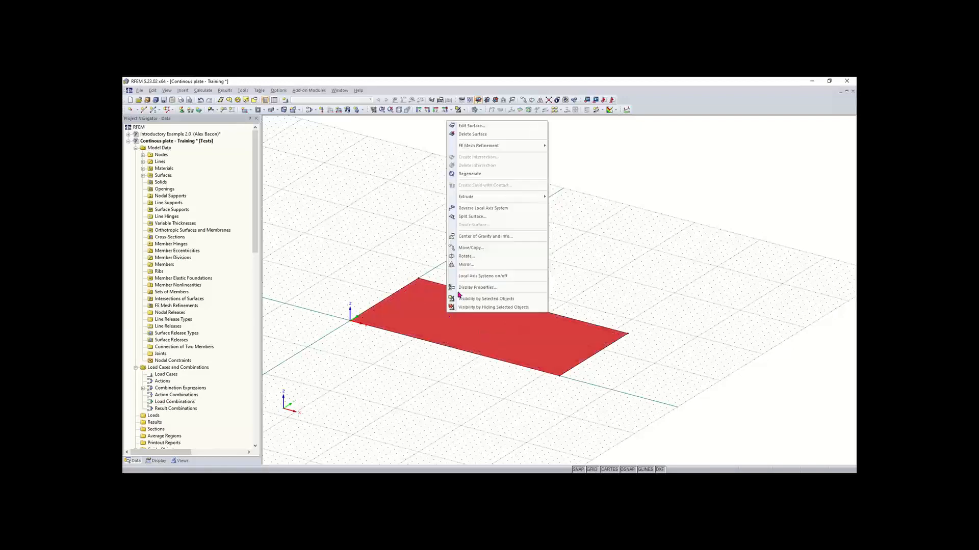
click(398, 183)
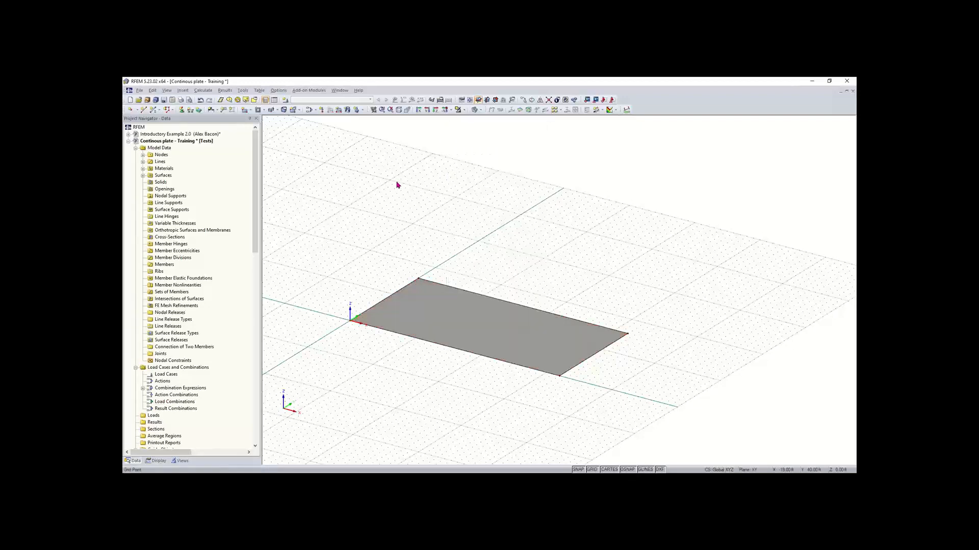
double_click(433, 318)
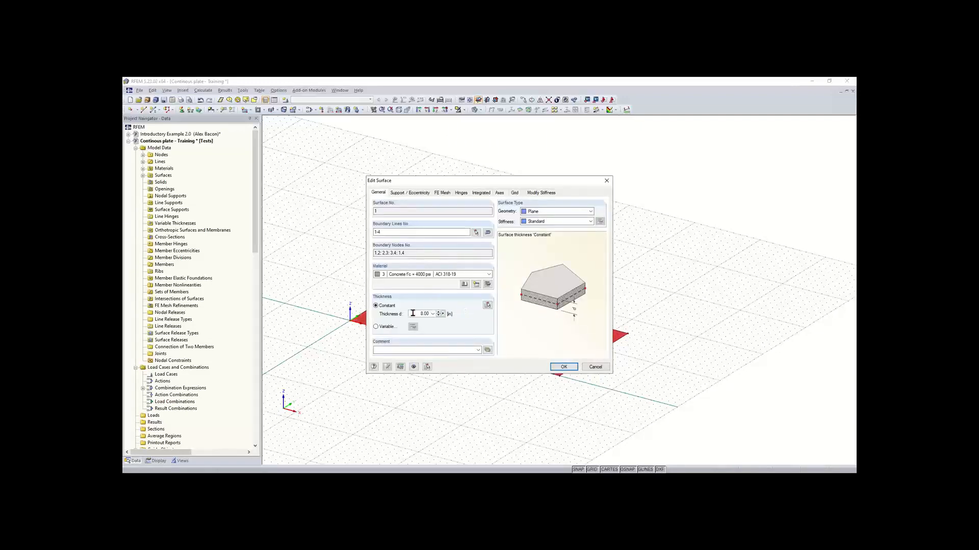
double_click(424, 313)
text(12)
click(563, 367)
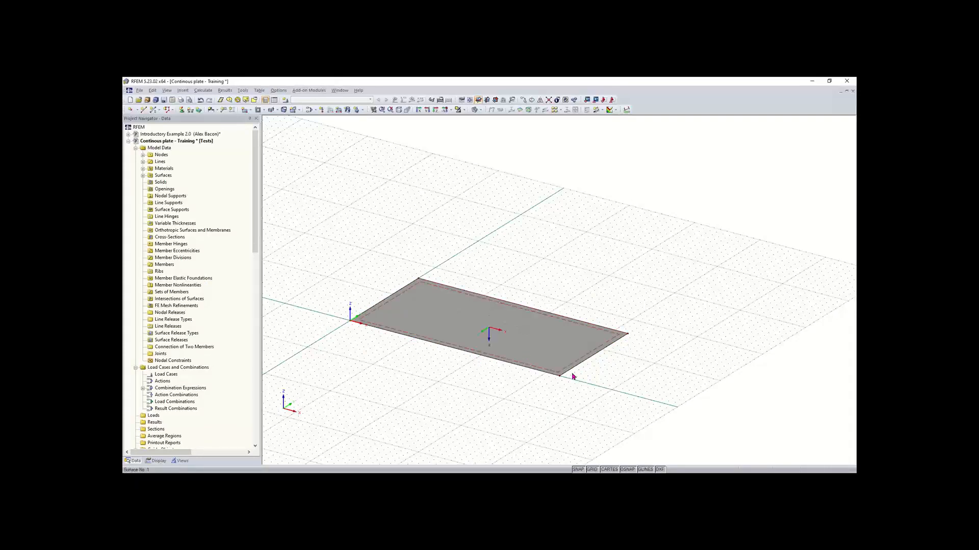
Step: Draw a second 12 in concrete rectangular surface of about 32 ft by 16 ft, starting on the Y-axis at Y = 21 ft
middle_drag(583, 361, 480, 393)
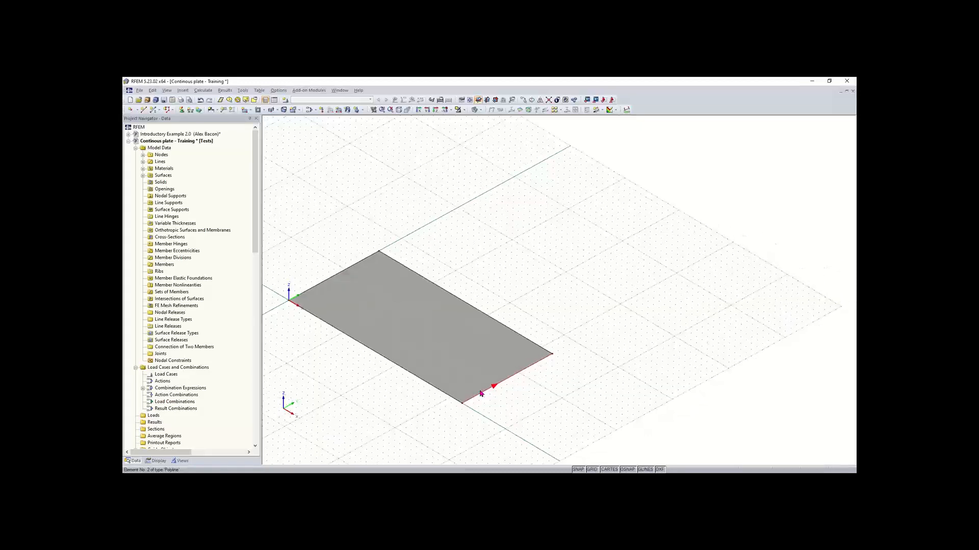
click(246, 110)
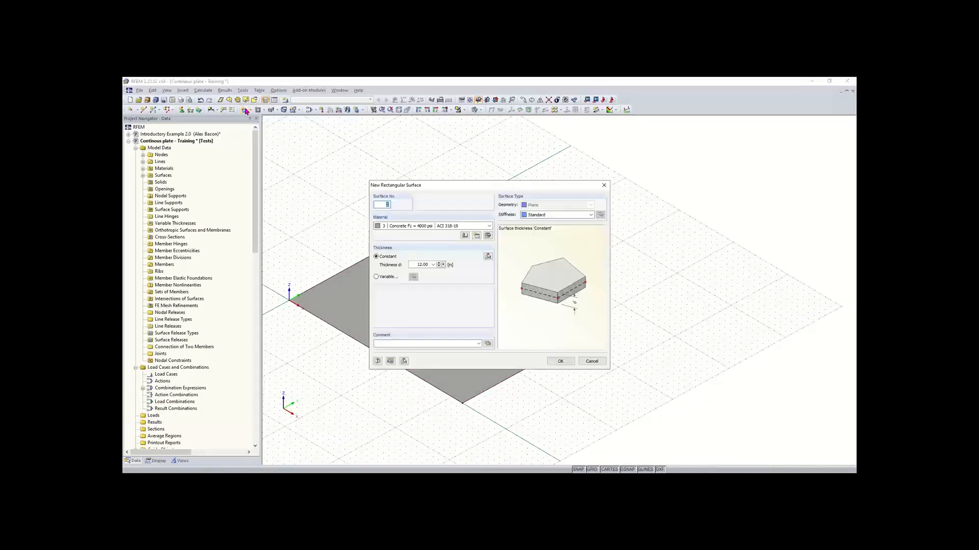
click(561, 362)
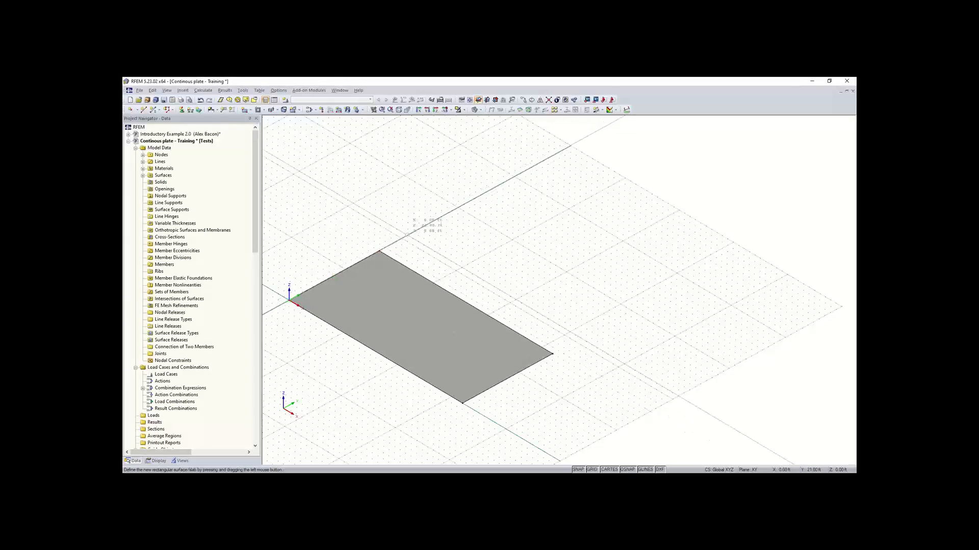
click(408, 235)
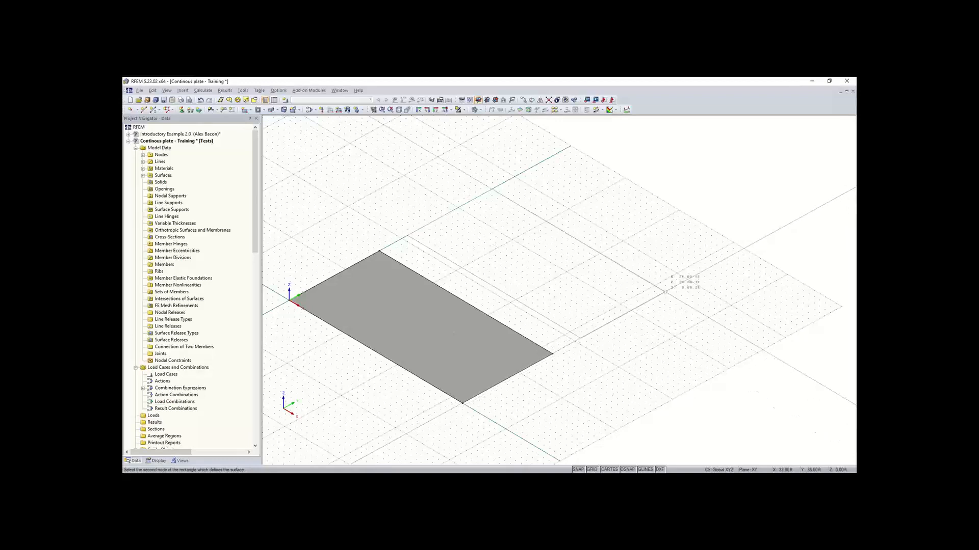
click(670, 289)
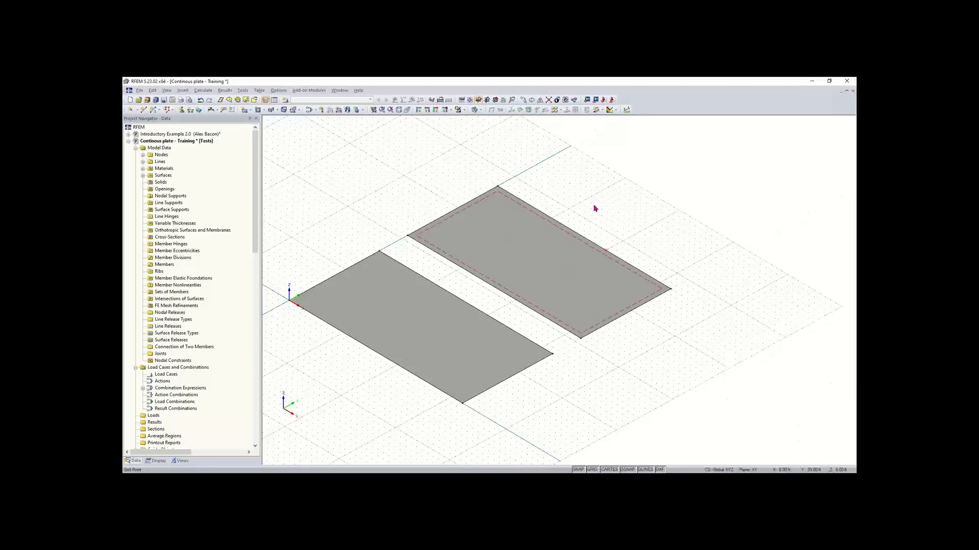
Step: Examine the two rectangular plates and the gap between them from above
ctrl+middle_drag(594, 210, 567, 200)
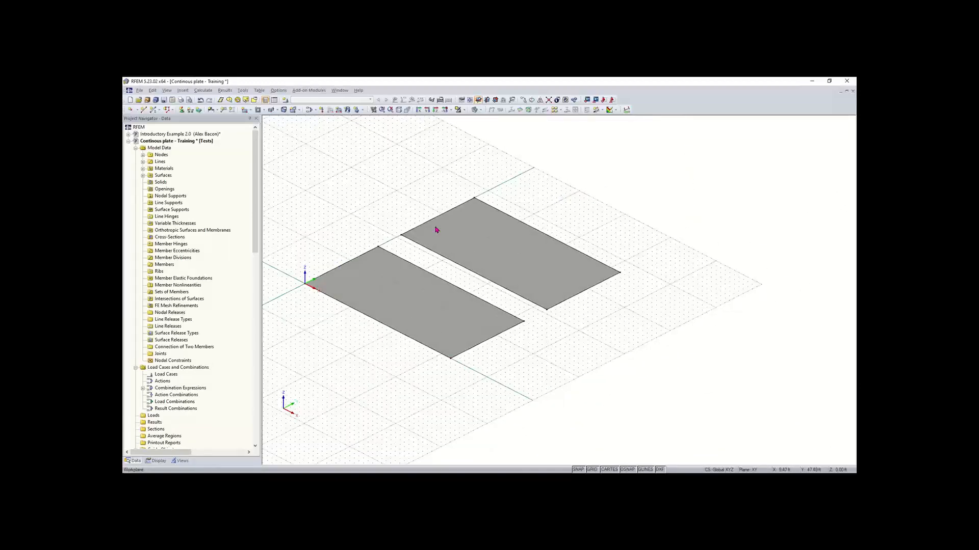
scroll(443, 391, down, 1)
middle_drag(445, 391, 517, 386)
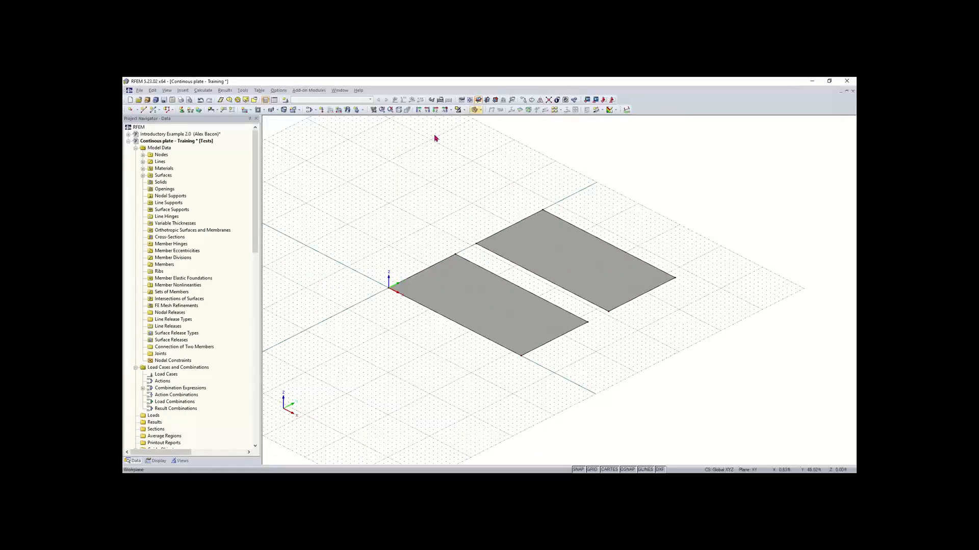
middle_drag(657, 256, 613, 274)
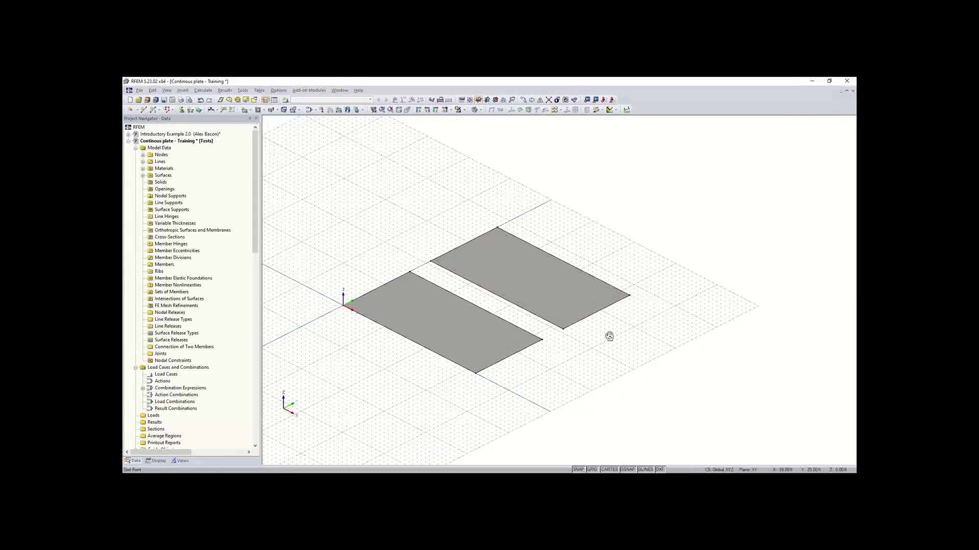
ctrl+middle_drag(610, 335, 489, 348)
right_click(490, 348)
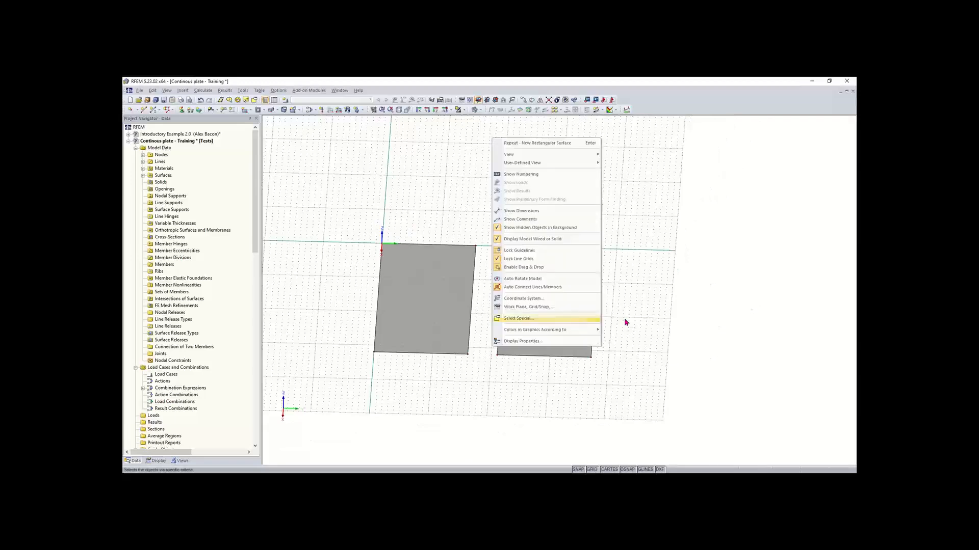
click(641, 354)
middle_drag(640, 350, 584, 320)
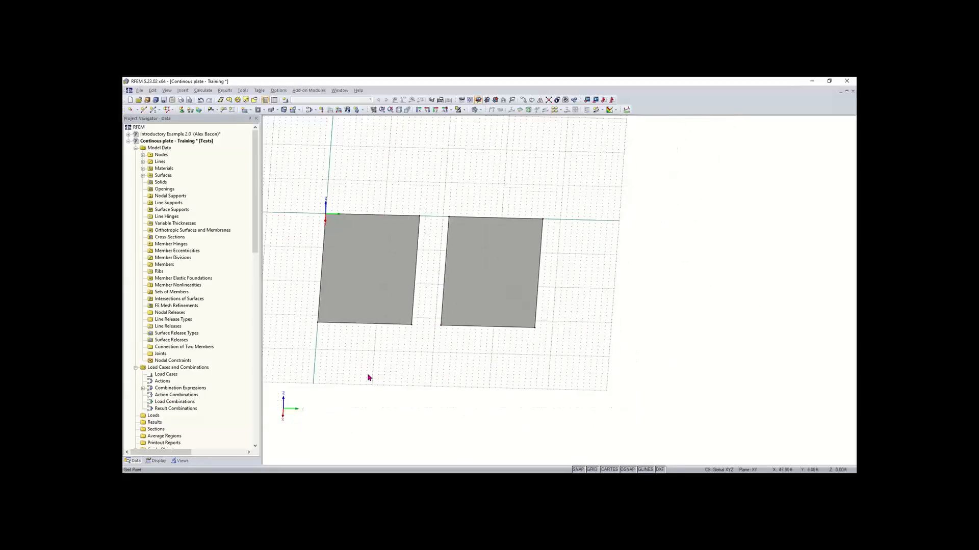
Step: Copy the second rectangular surface once, with a displacement of 21 ft along Y from its corner node on the Y-axis
ctrl+middle_drag(387, 378, 467, 372)
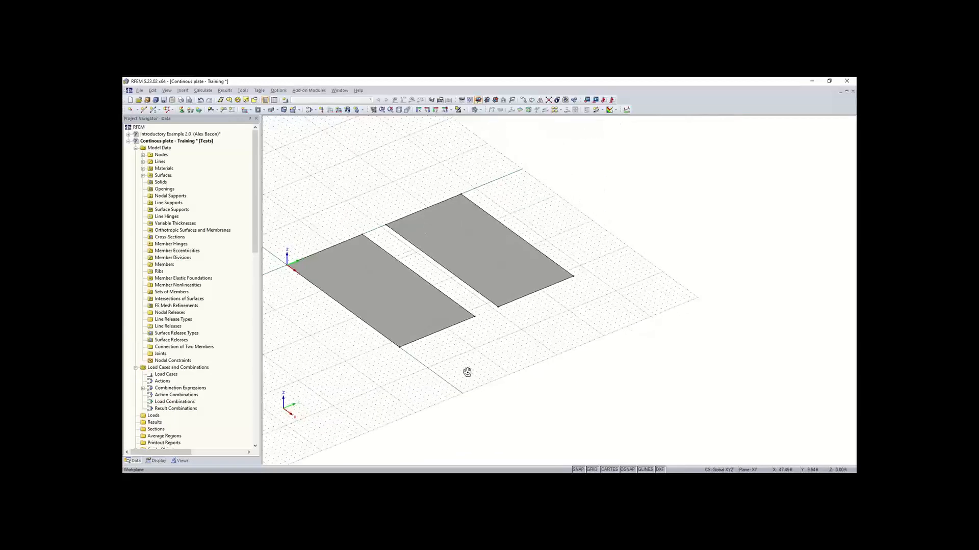
right_click(467, 372)
key(Escape)
ctrl+middle_drag(382, 359, 422, 343)
drag(539, 196, 296, 312)
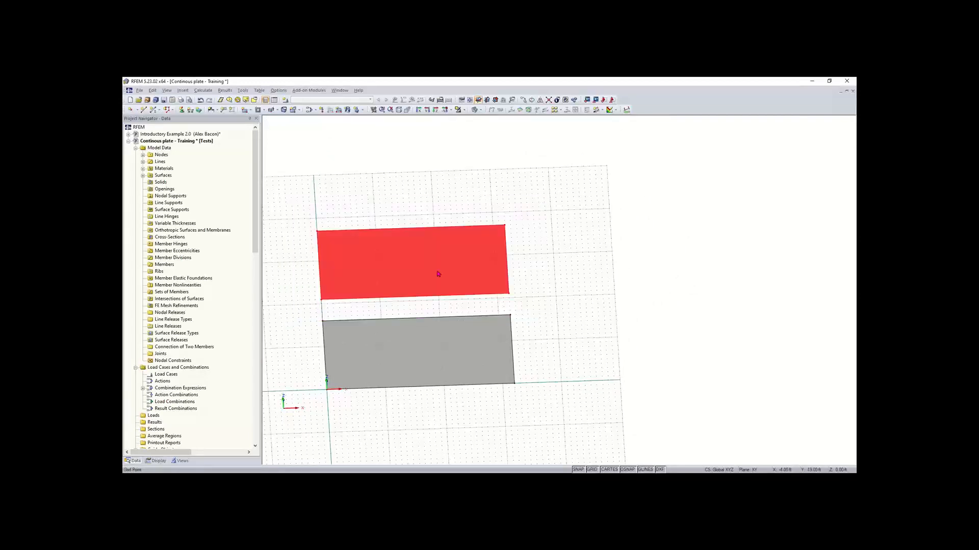
right_click(445, 267)
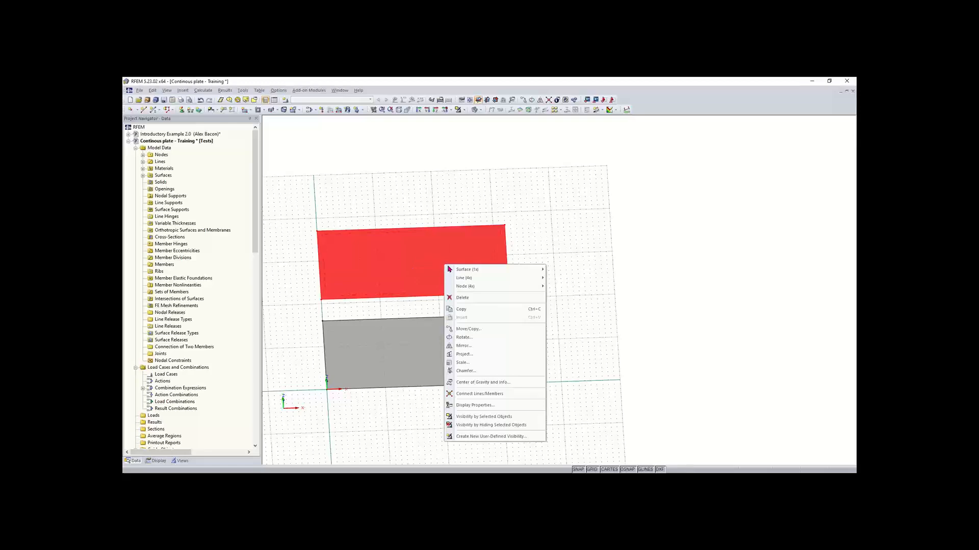
click(497, 331)
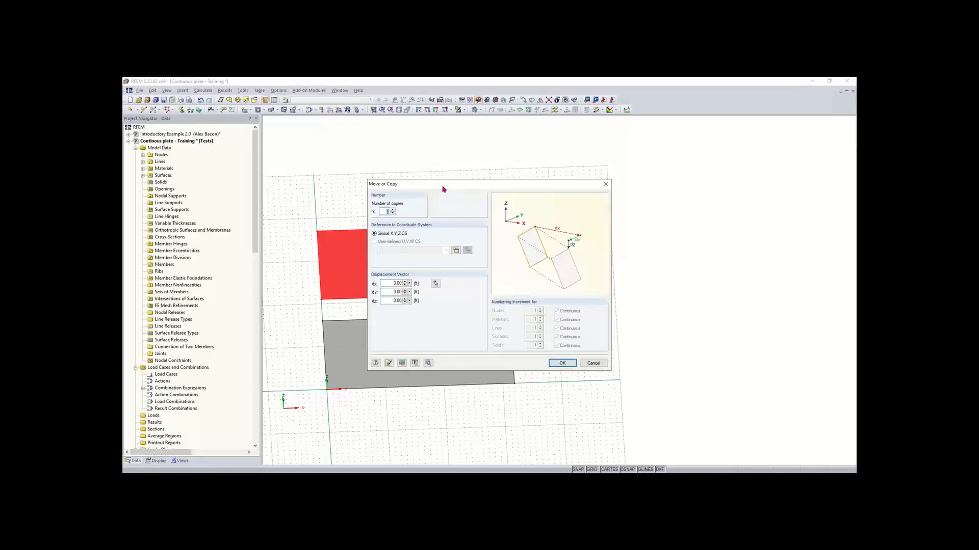
drag(464, 189, 566, 178)
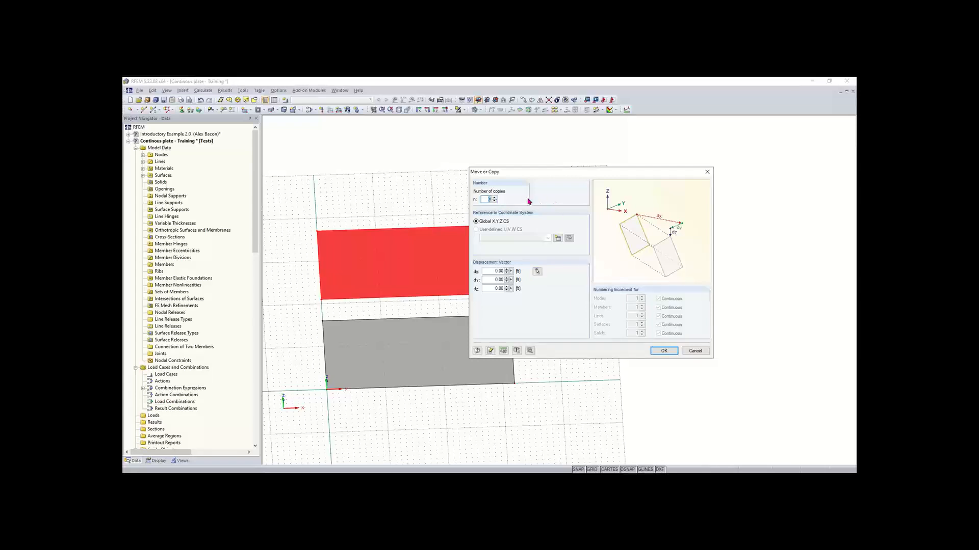
click(495, 197)
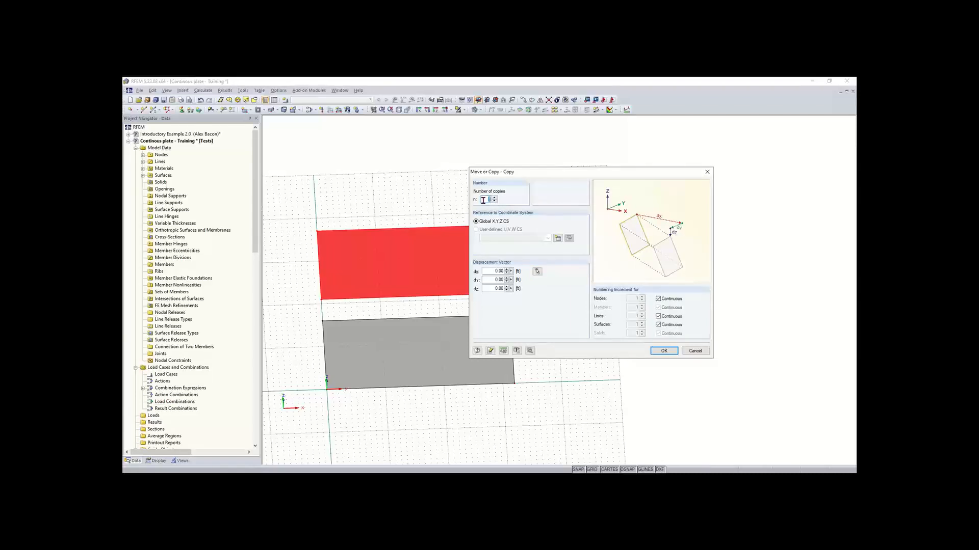
click(538, 272)
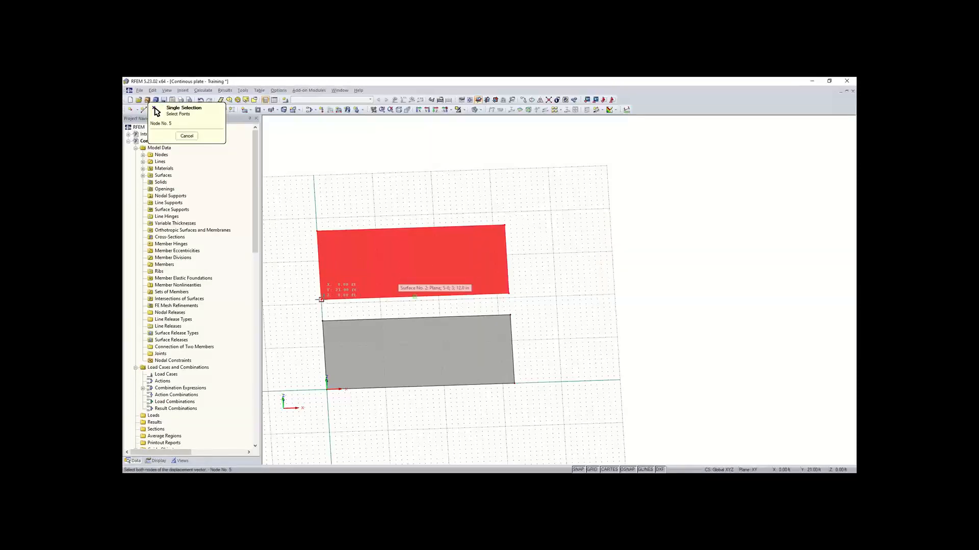
click(316, 210)
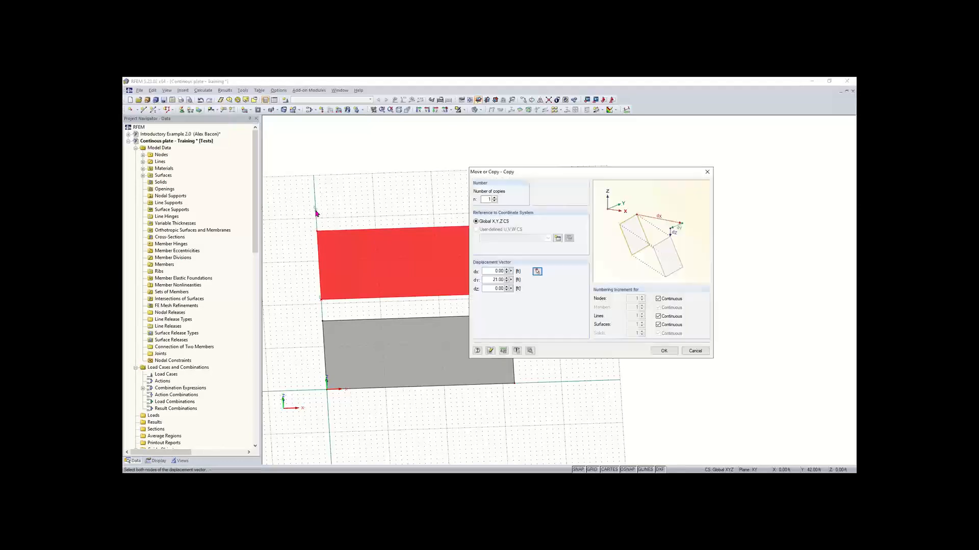
click(662, 351)
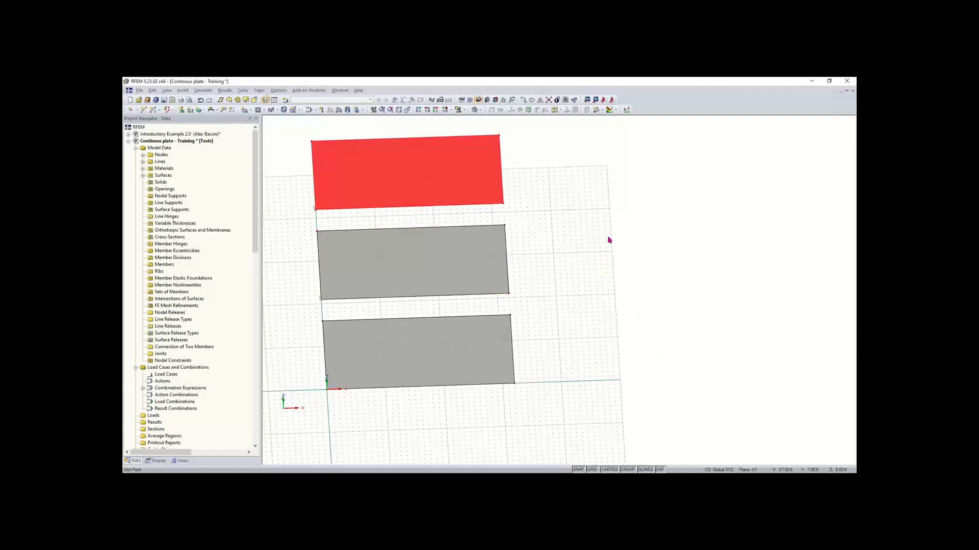
Step: Examine the three parallel plates and how far they extend over the work plane grid in an isometric view
right_drag(617, 247, 430, 203)
click(421, 196)
click(388, 175)
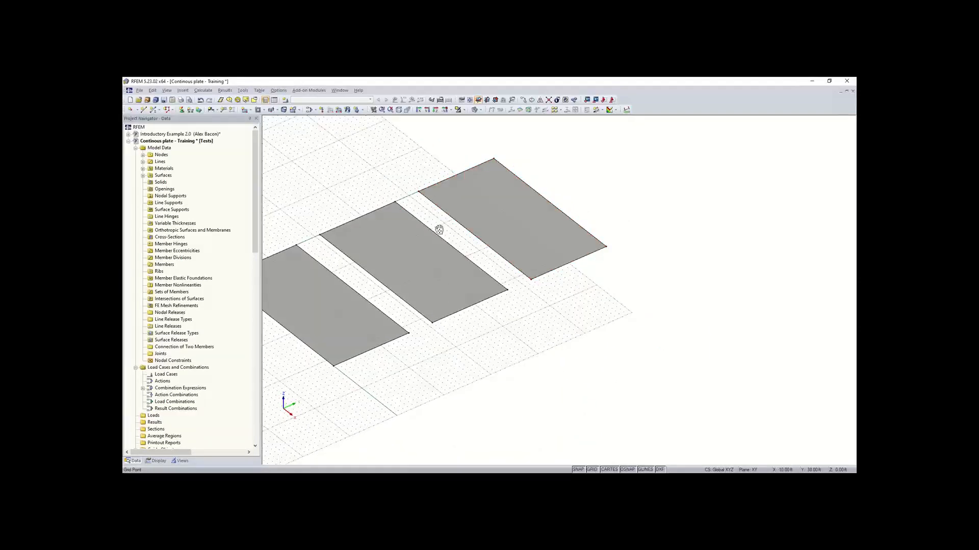
middle_drag(439, 230, 476, 238)
scroll(509, 354, down, 1)
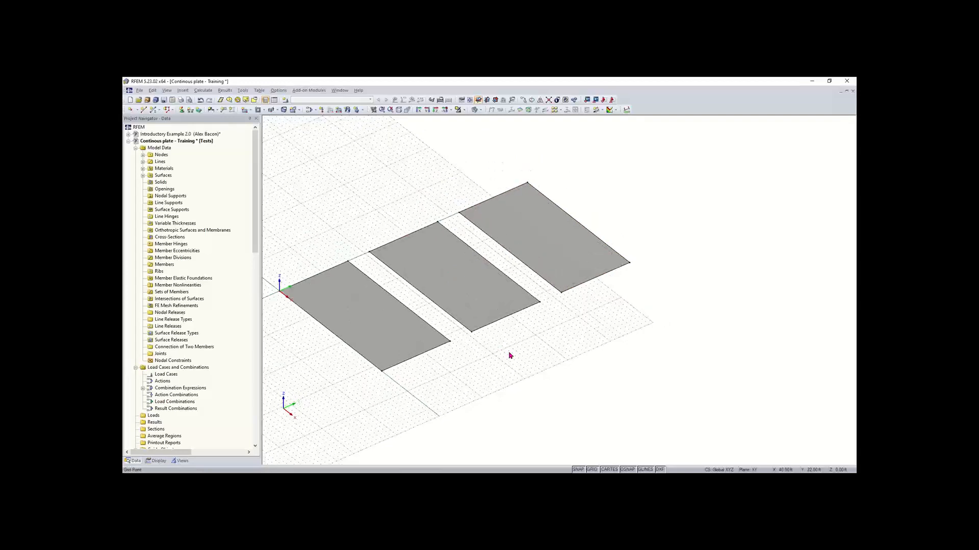
middle_drag(509, 354, 556, 367)
right_drag(559, 367, 594, 356)
click(407, 216)
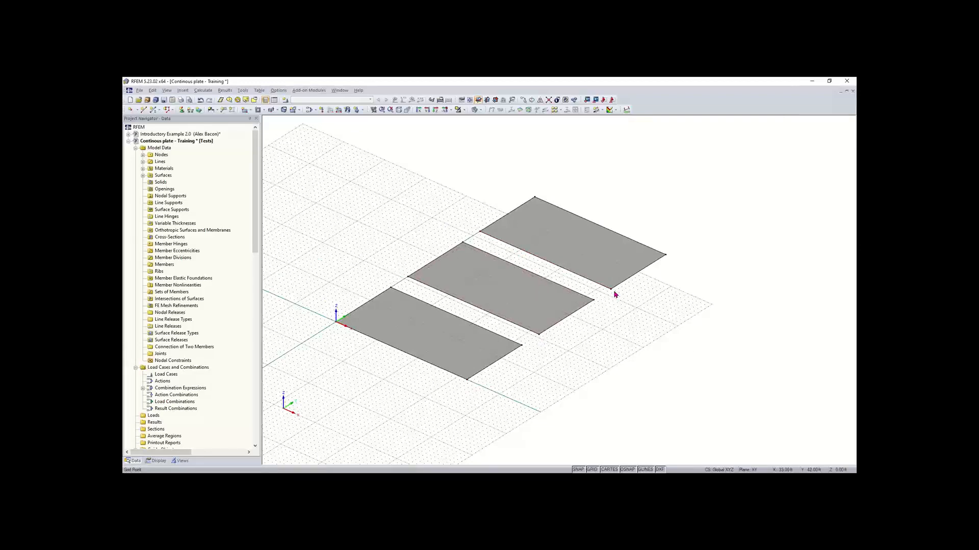
middle_drag(647, 309, 628, 333)
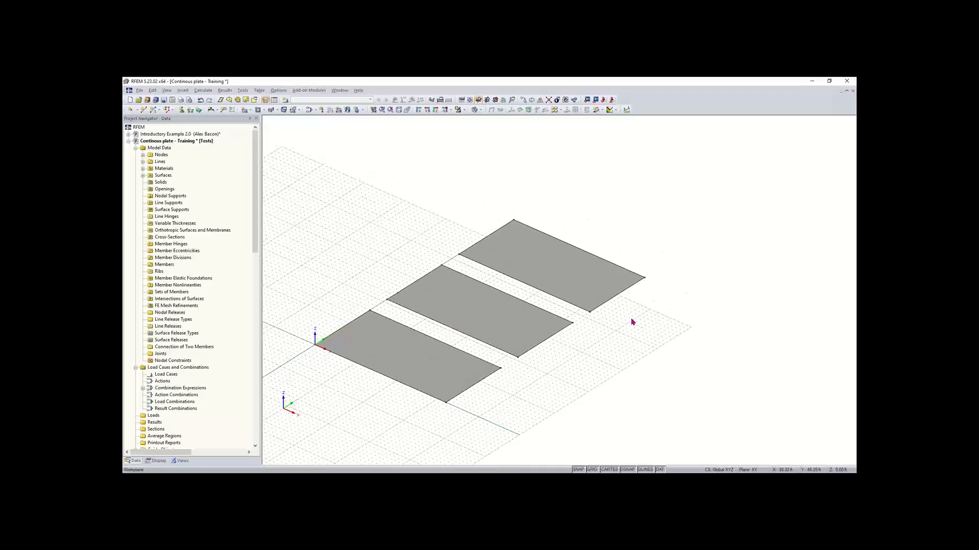
scroll(661, 307, down, 1)
scroll(510, 379, down, 1)
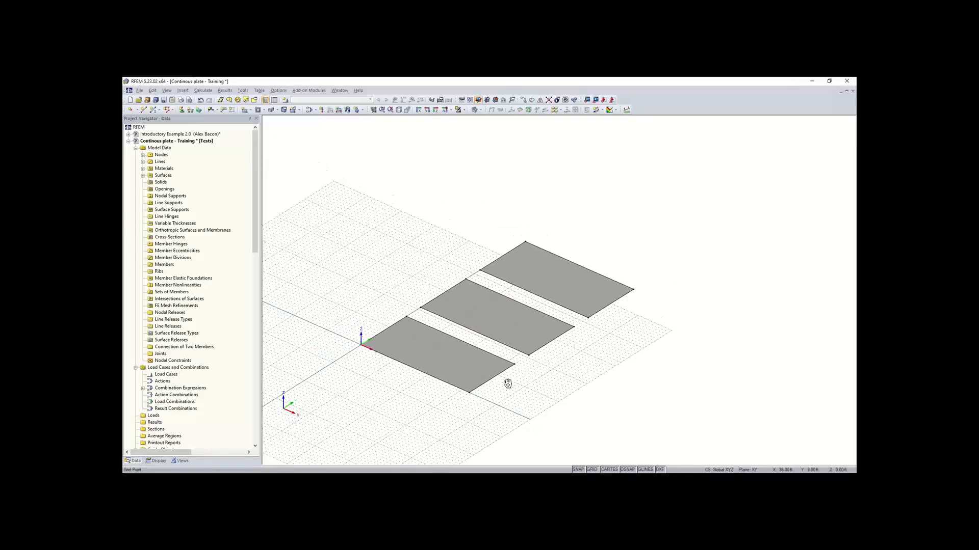
middle_drag(508, 383, 538, 358)
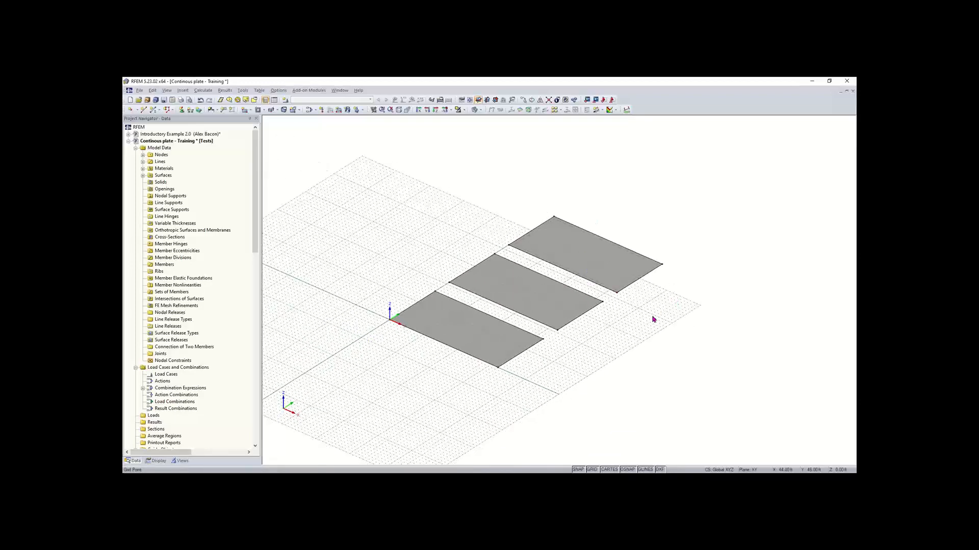
scroll(530, 390, down, 1)
middle_drag(533, 388, 575, 366)
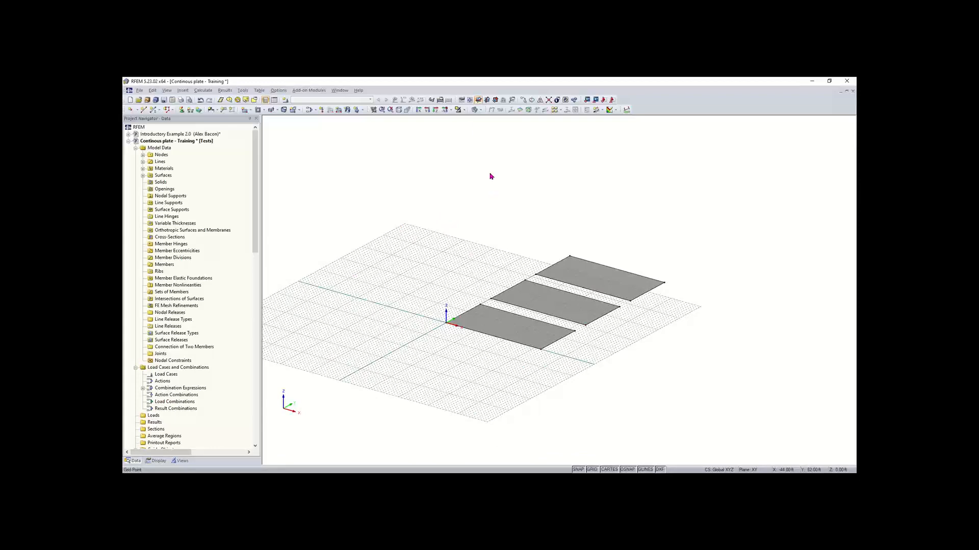
Step: Make the number of work plane grid points adapt dynamically to the size of the model
click(461, 101)
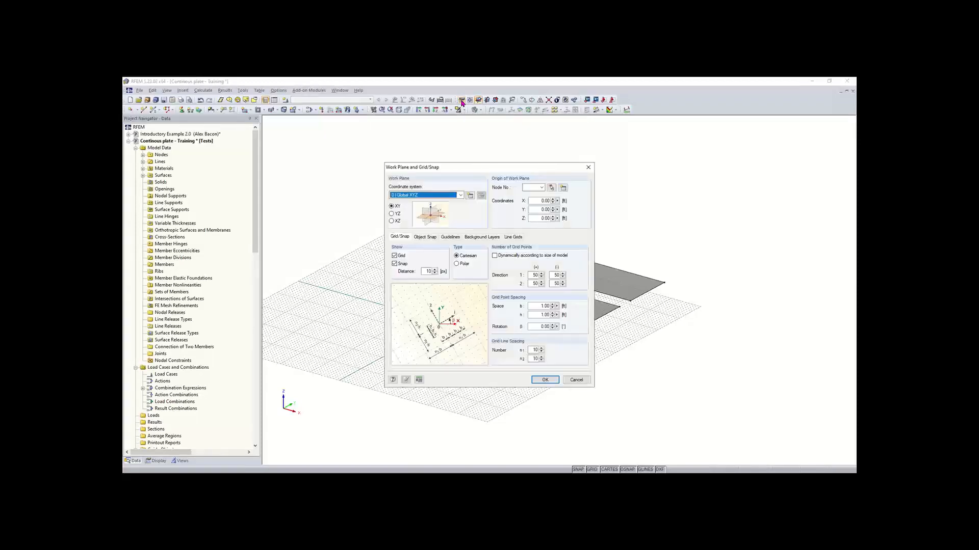
mouse_move(484, 173)
mouse_down()
mouse_move(464, 151)
mouse_move(489, 167)
mouse_up()
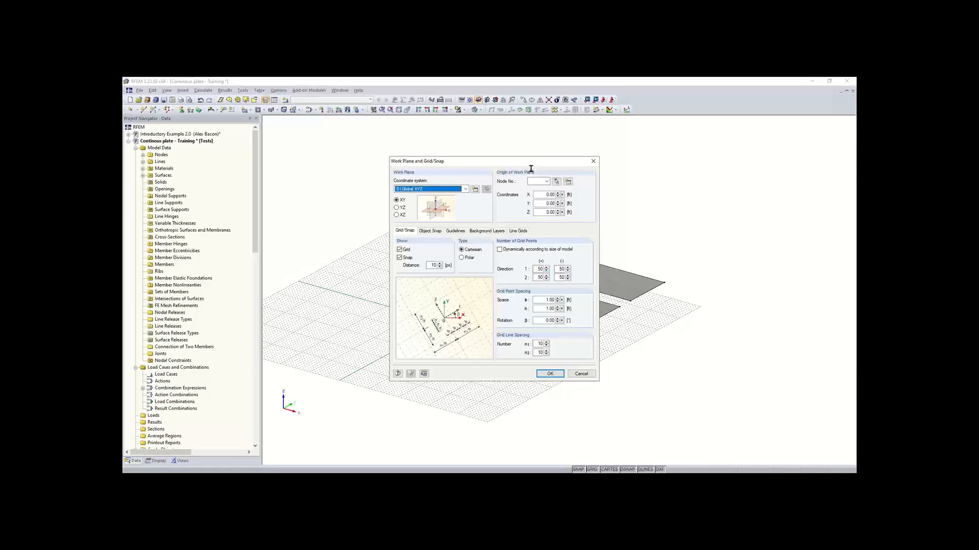
click(500, 250)
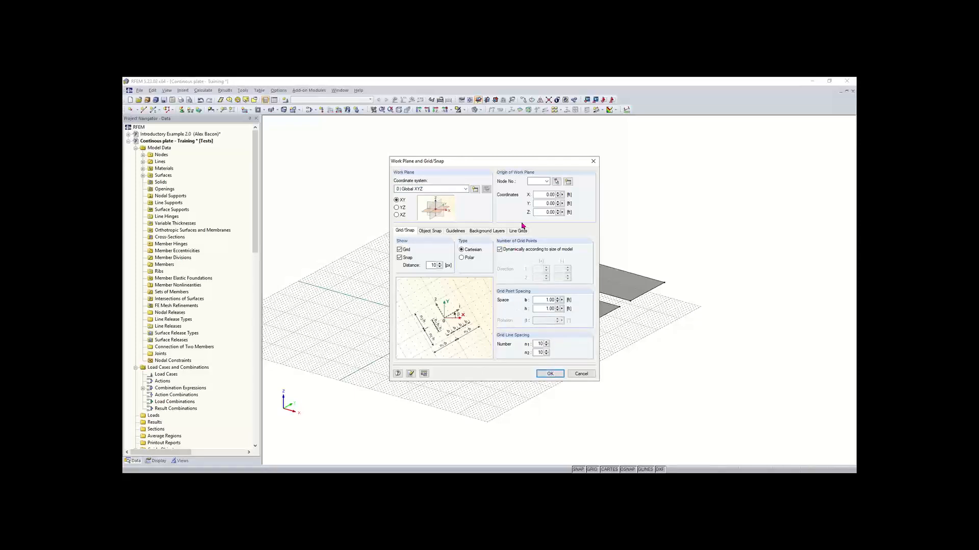
click(550, 375)
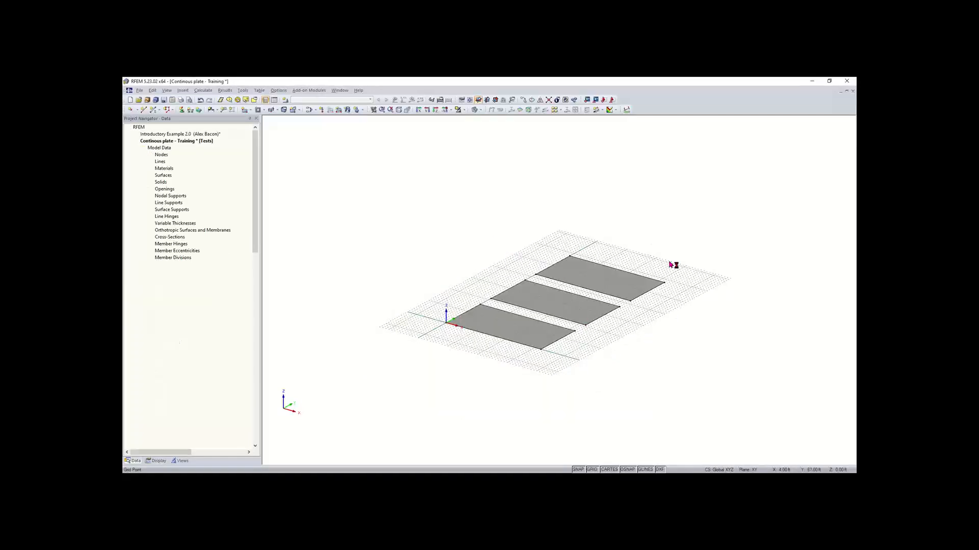
middle_drag(668, 263, 646, 272)
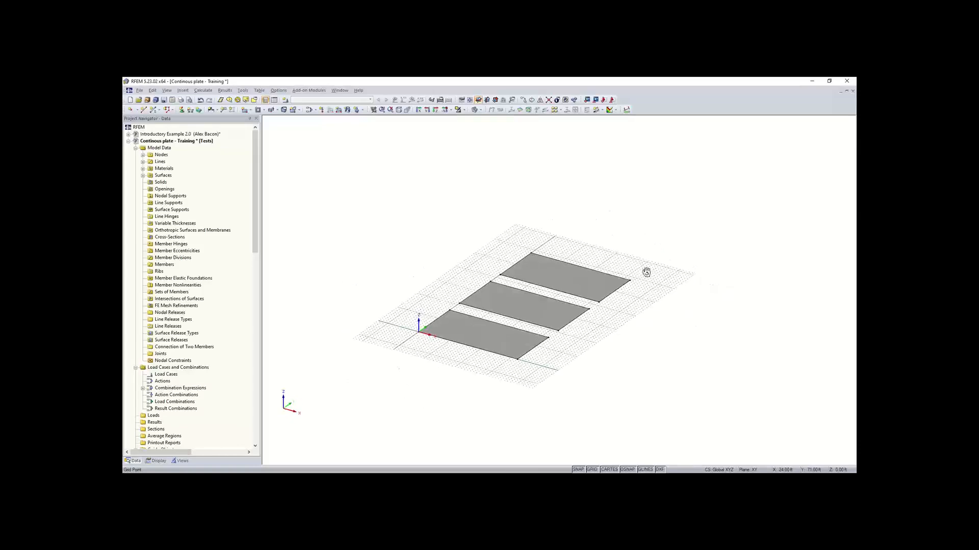
scroll(576, 265, up, 3)
click(578, 275)
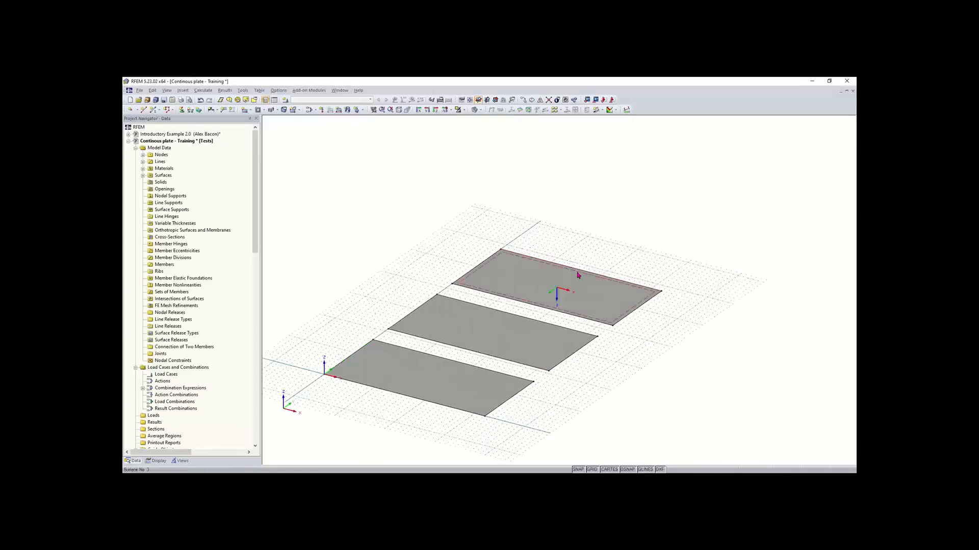
click(580, 234)
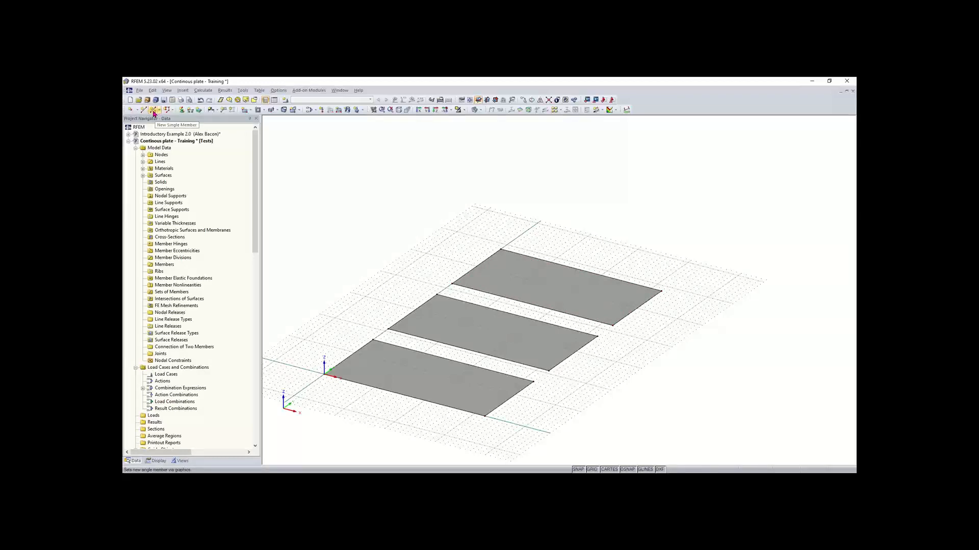
Step: Start a new single beam member and view the rolled AISC 15 I-sections in the cross-section library
click(153, 111)
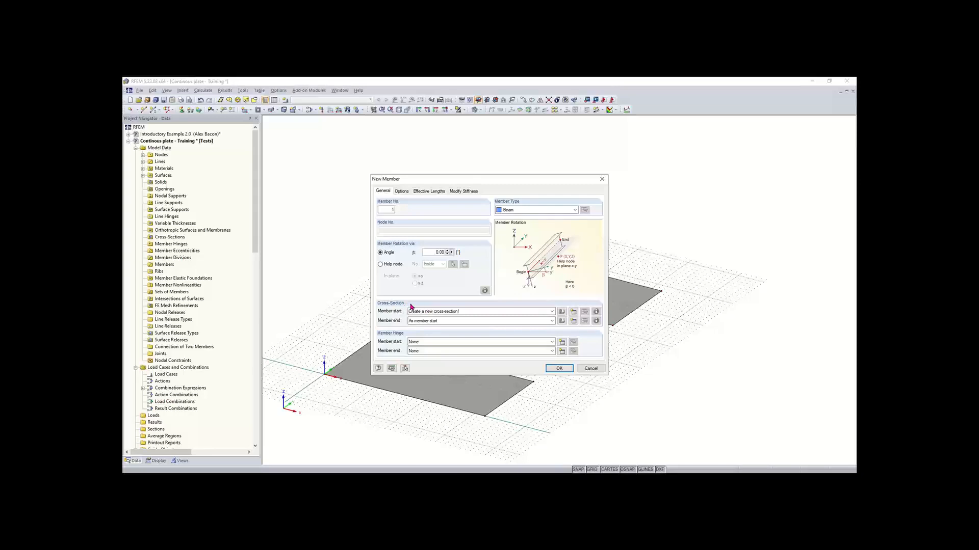
click(563, 312)
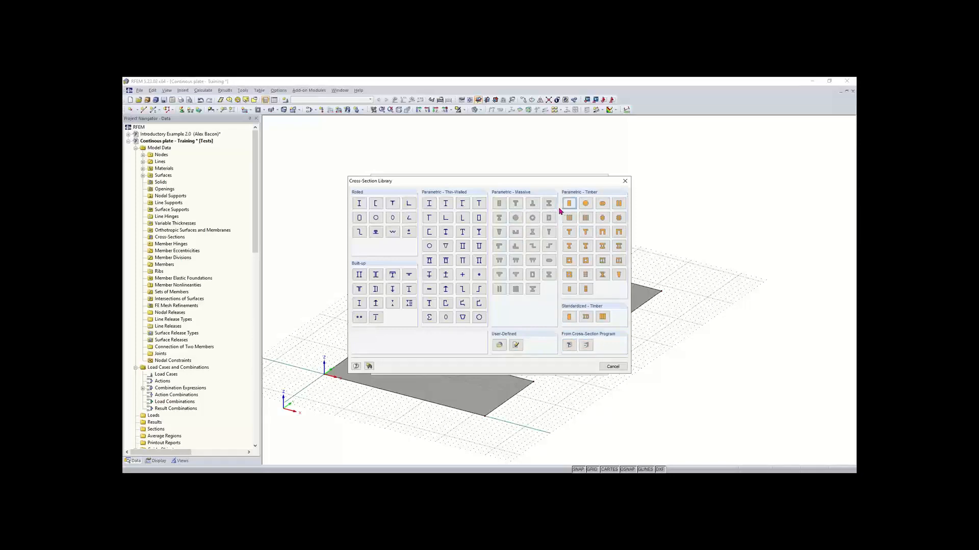
click(360, 204)
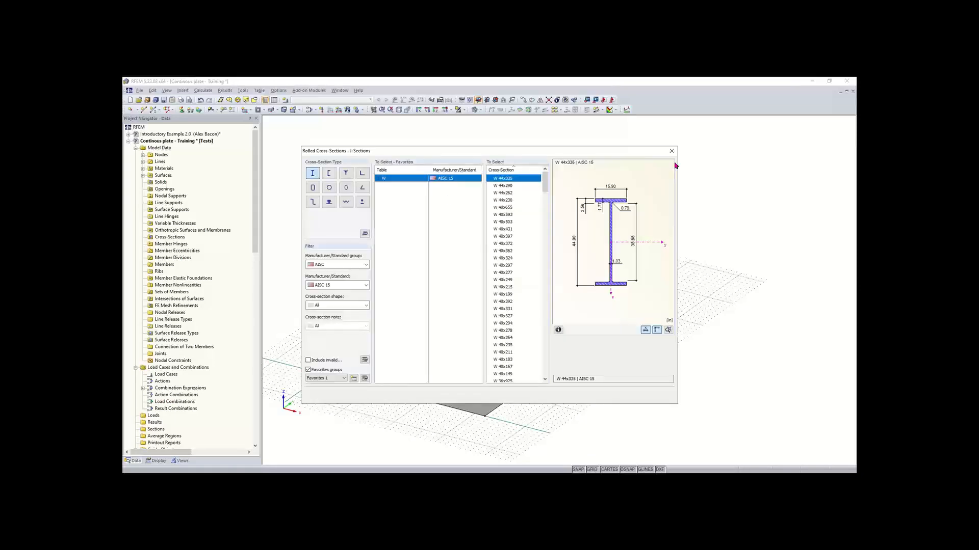
click(671, 149)
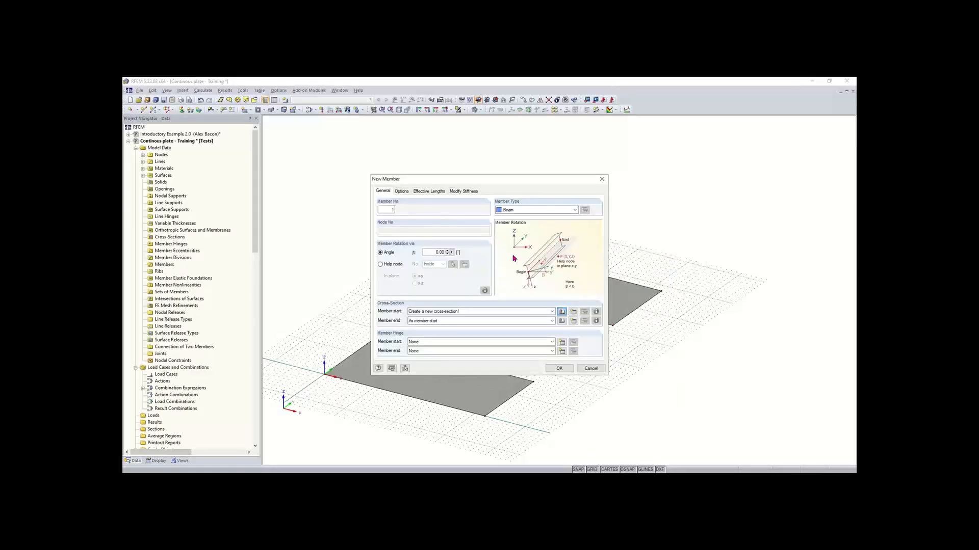
Step: Define a solid rectangular cross-section for the member start with b = 40 in and h = 12 in
click(561, 311)
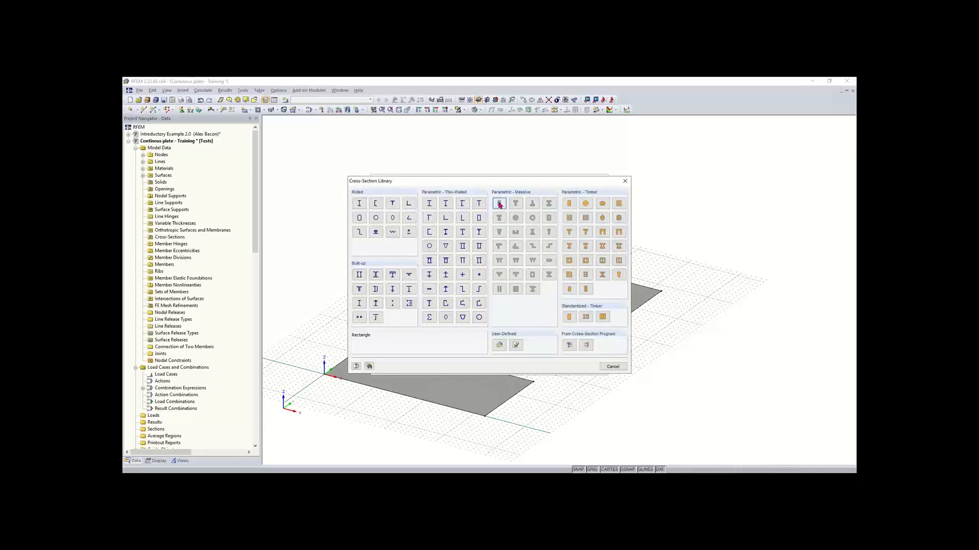
key(Escape)
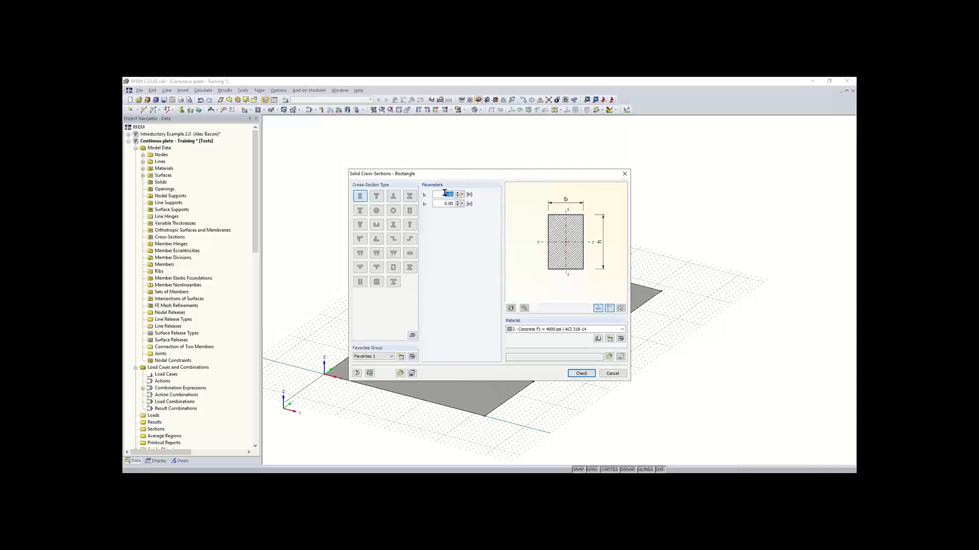
text(40)
drag(444, 204, 483, 214)
text(12)
Step: Assign Concrete f'c = 4000 psi from ACI 318-19 to the rectangular section and accept it for the member
click(597, 339)
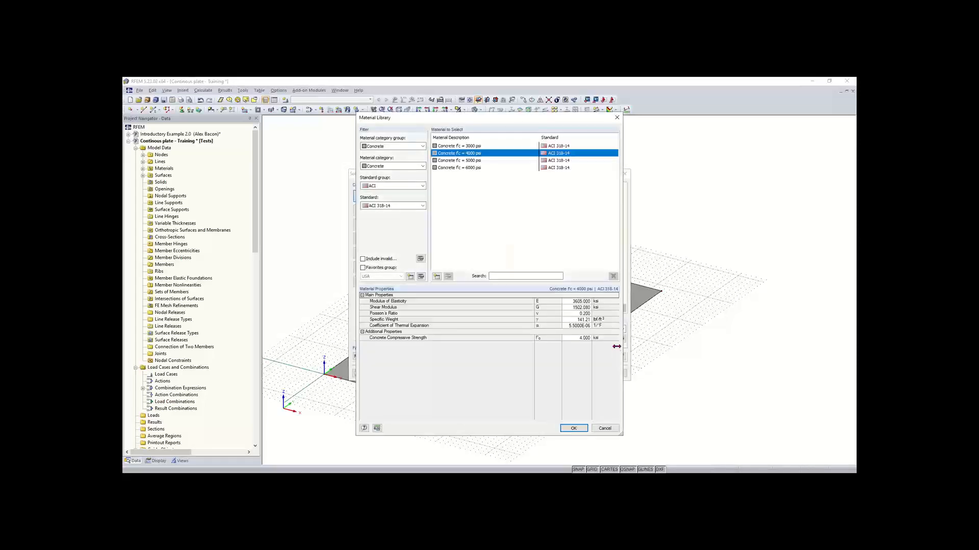
click(398, 206)
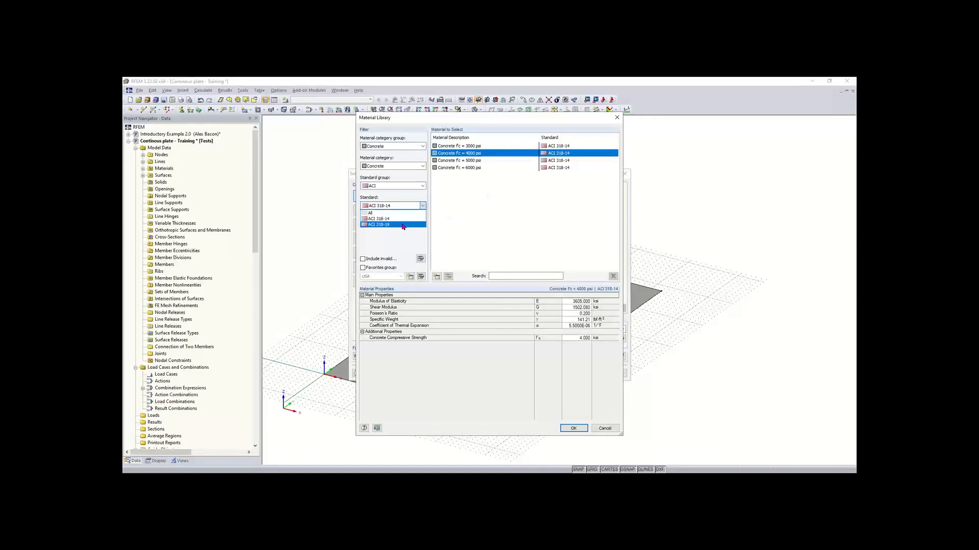
click(403, 226)
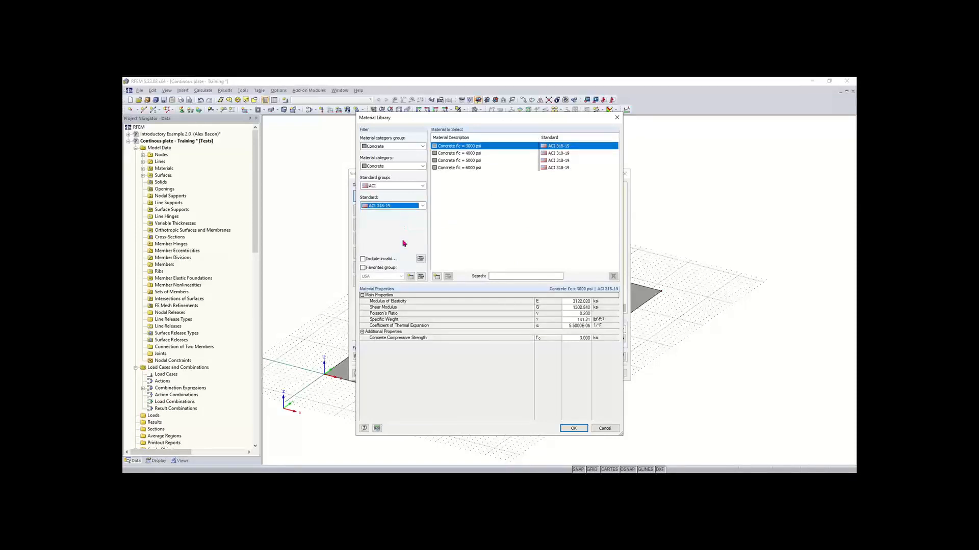
click(467, 155)
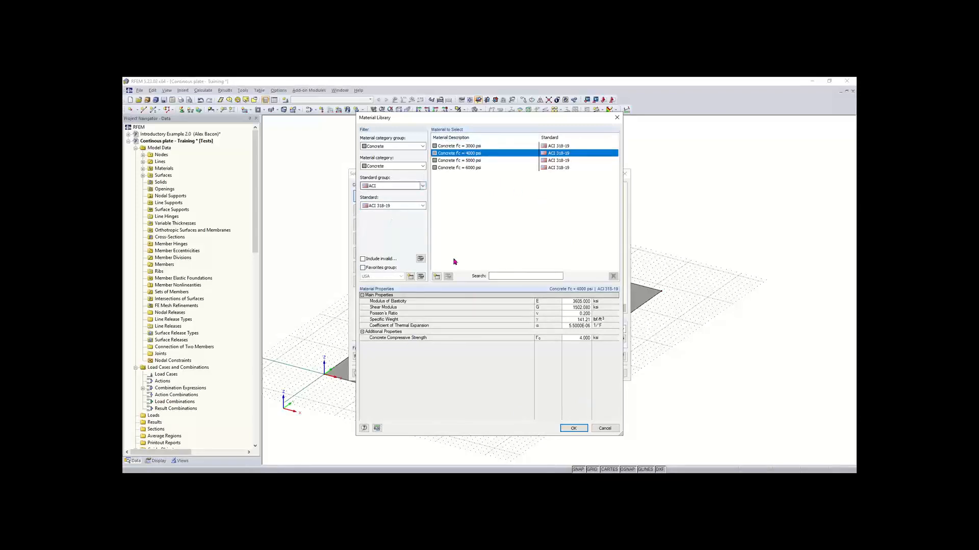
click(571, 427)
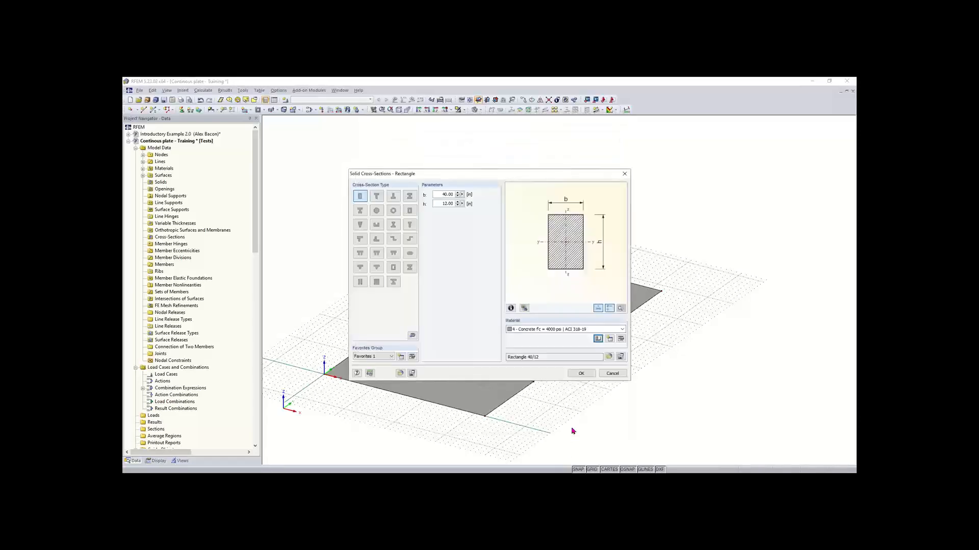
click(581, 372)
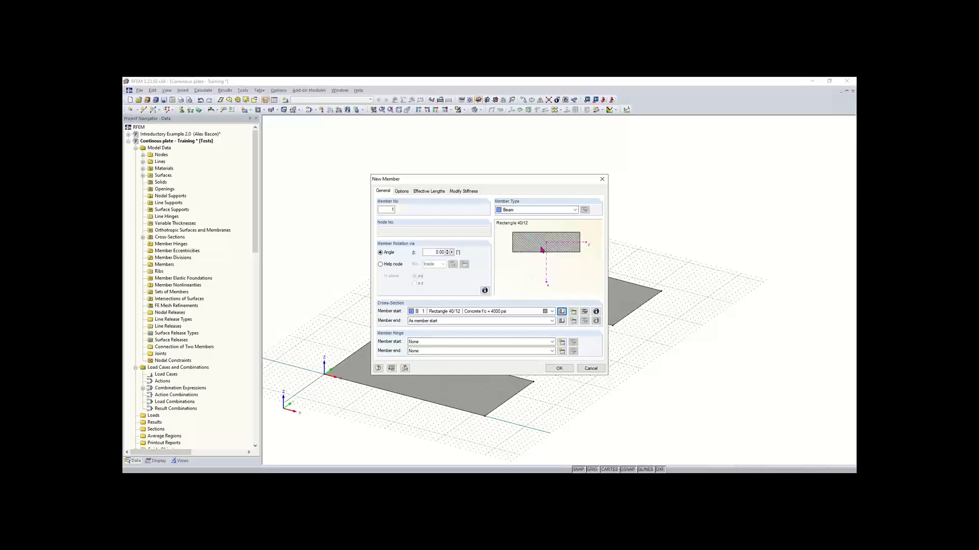
Step: Place a single 40/12 in concrete beam member from X 0, Y 63 ft to X 32, Y 63 ft, beyond the farthest surface
click(559, 369)
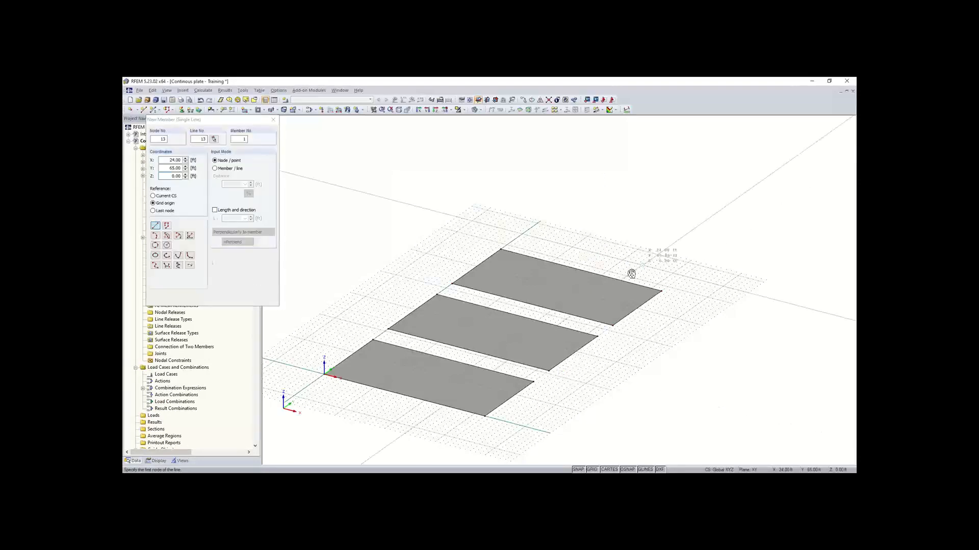
middle_drag(632, 273, 580, 305)
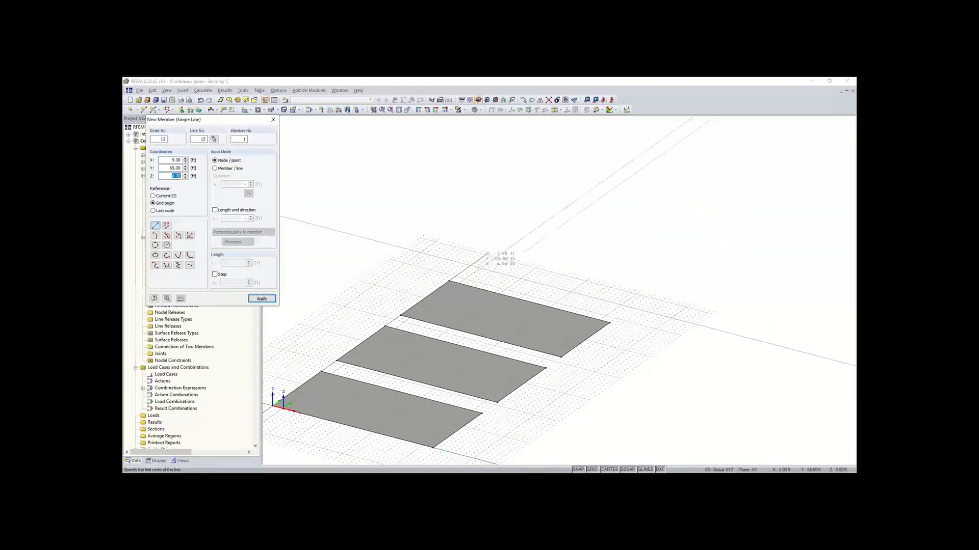
scroll(475, 266, up, 5)
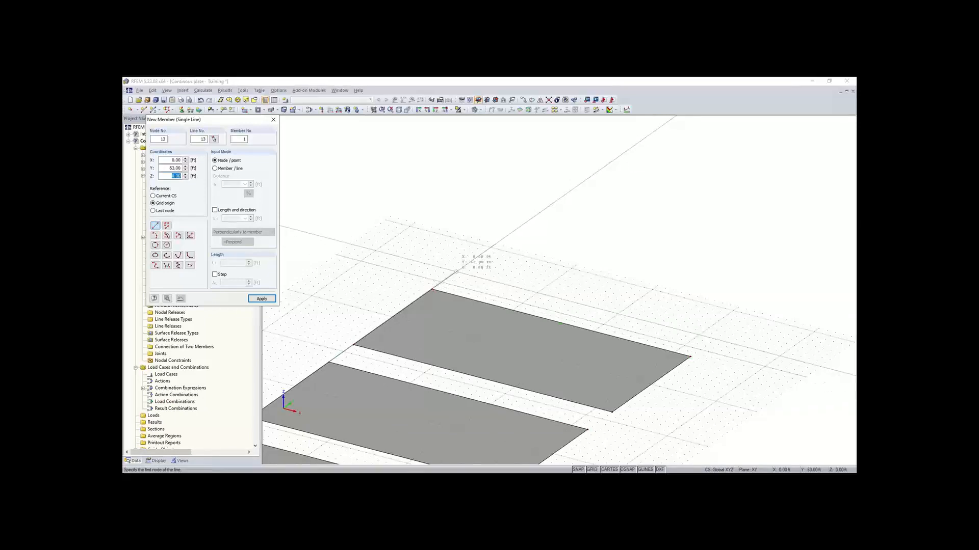
click(455, 274)
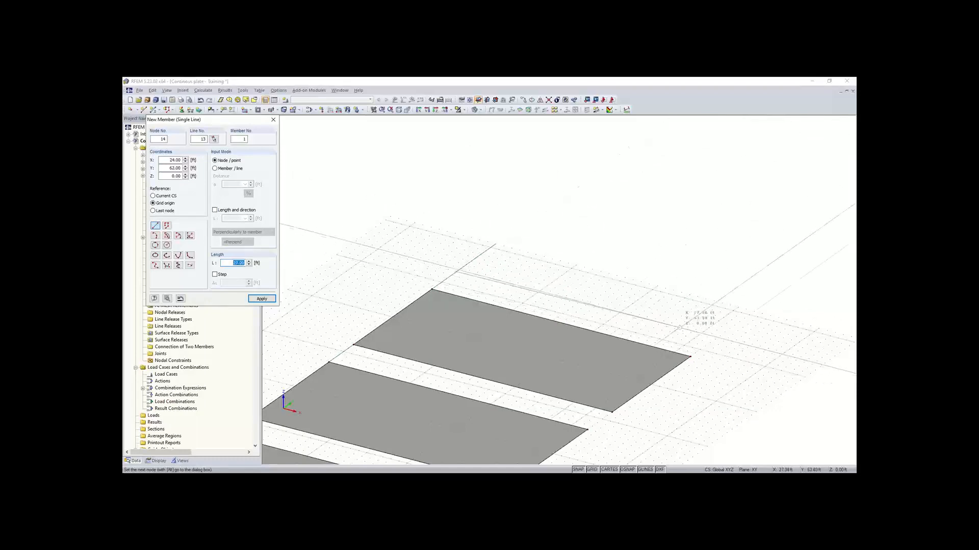
middle_drag(690, 335, 626, 347)
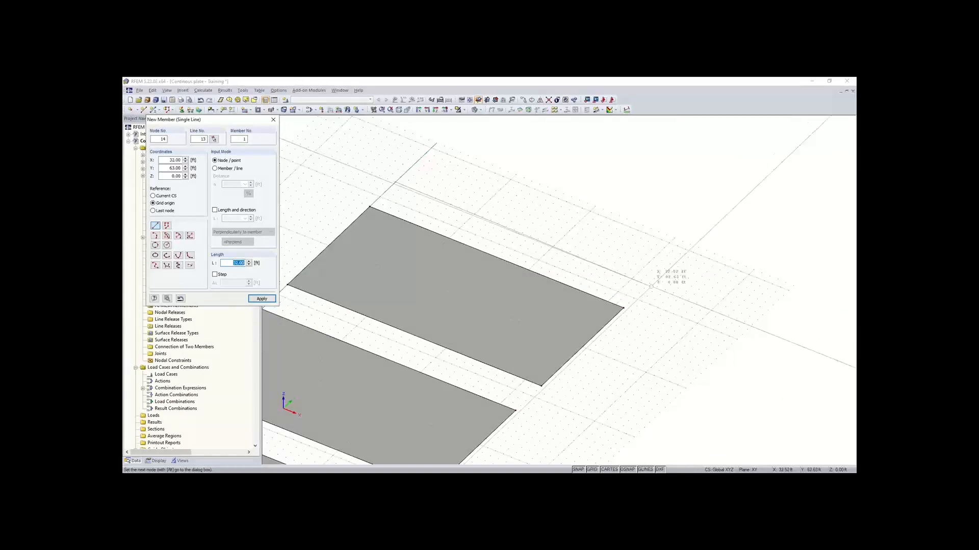
click(651, 286)
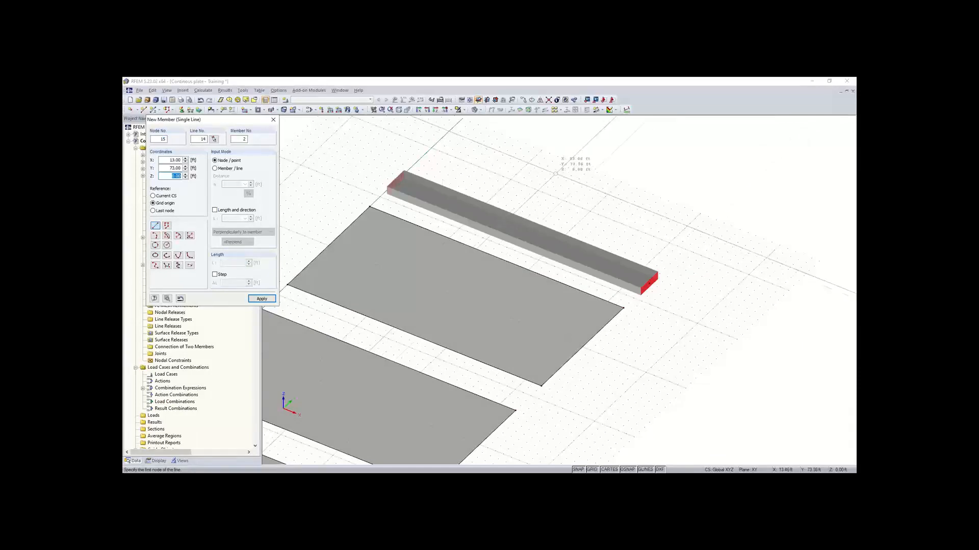
key(Escape)
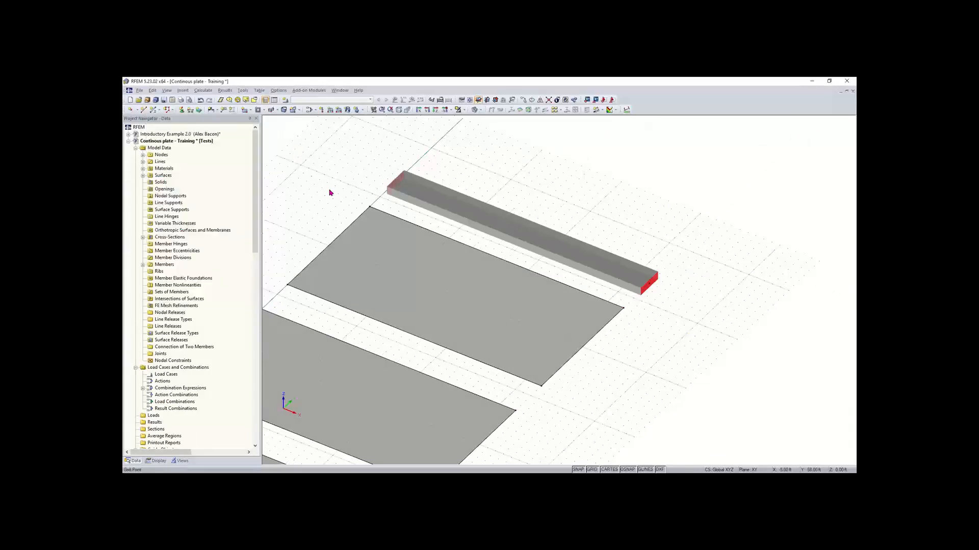
scroll(542, 348, down, 2)
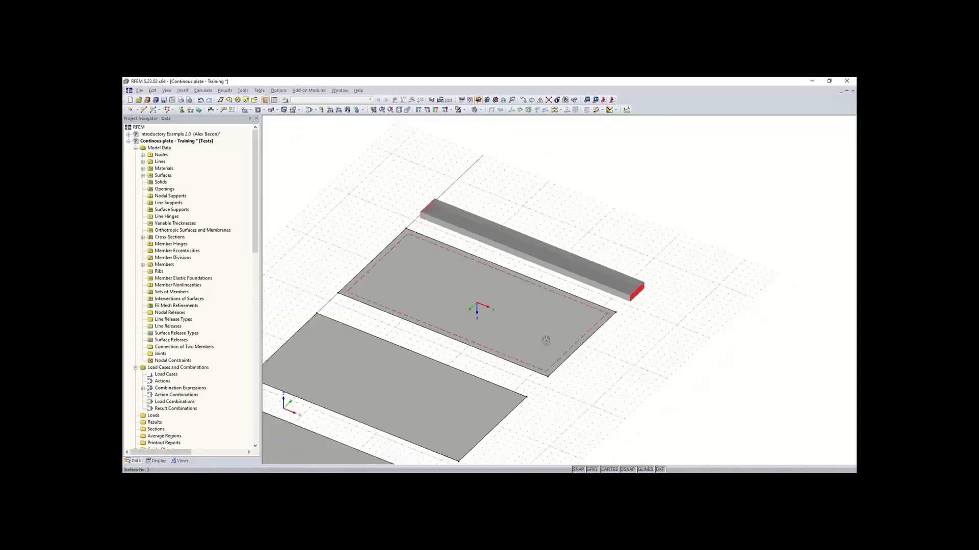
middle_drag(546, 341, 559, 256)
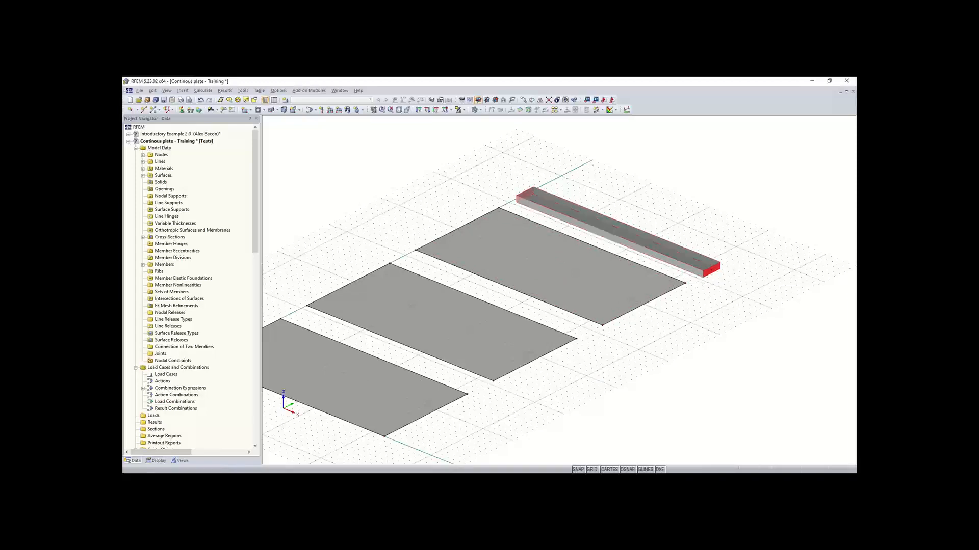
scroll(326, 337, down, 1)
middle_drag(327, 337, 377, 300)
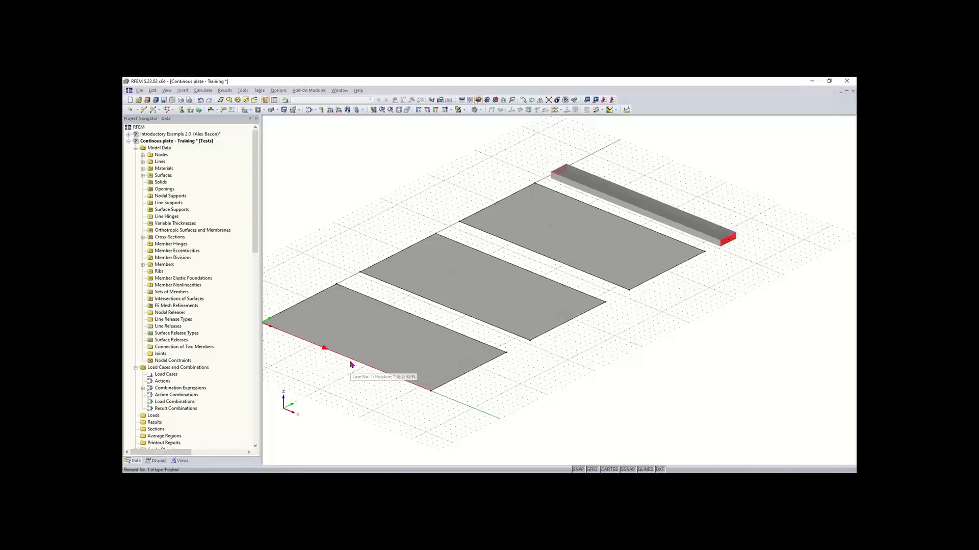
right_click(351, 364)
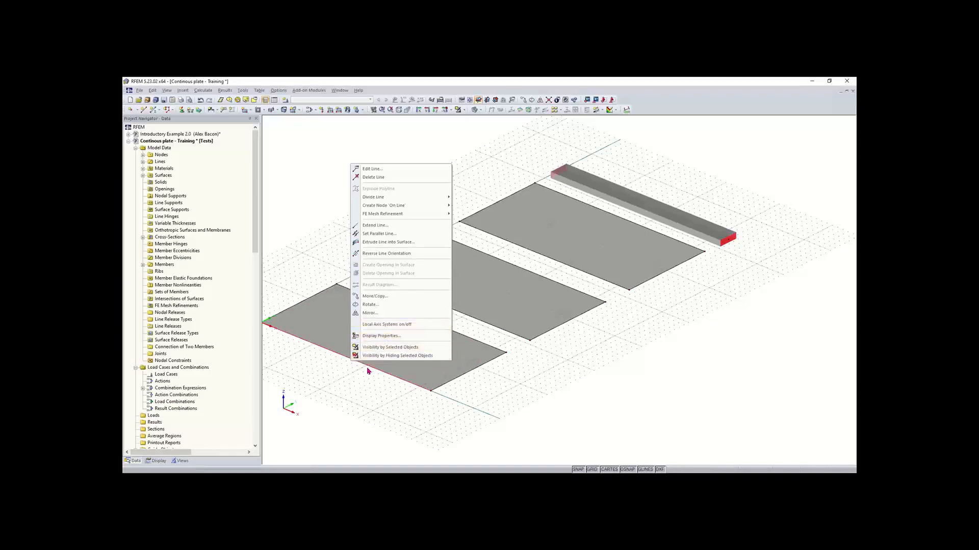
click(338, 369)
right_click(337, 368)
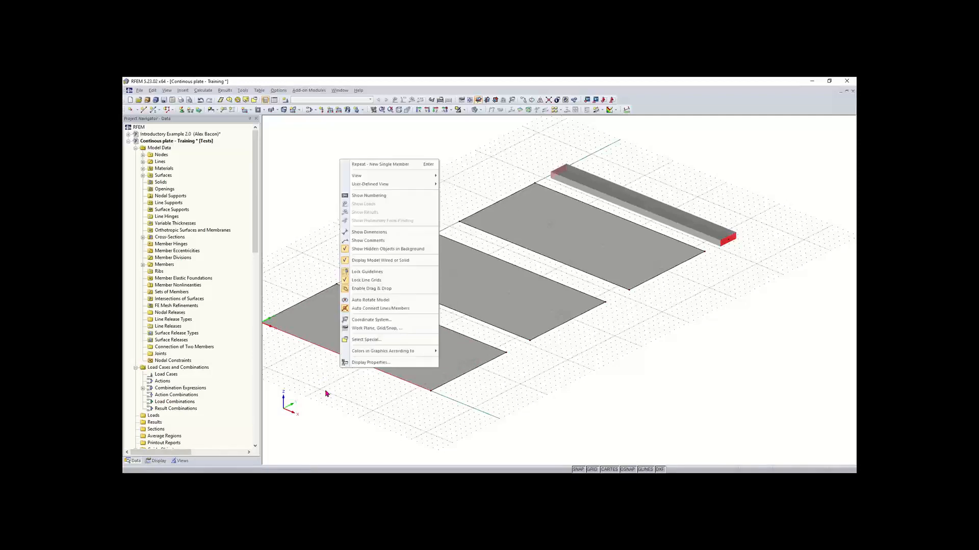
click(413, 392)
right_click(373, 394)
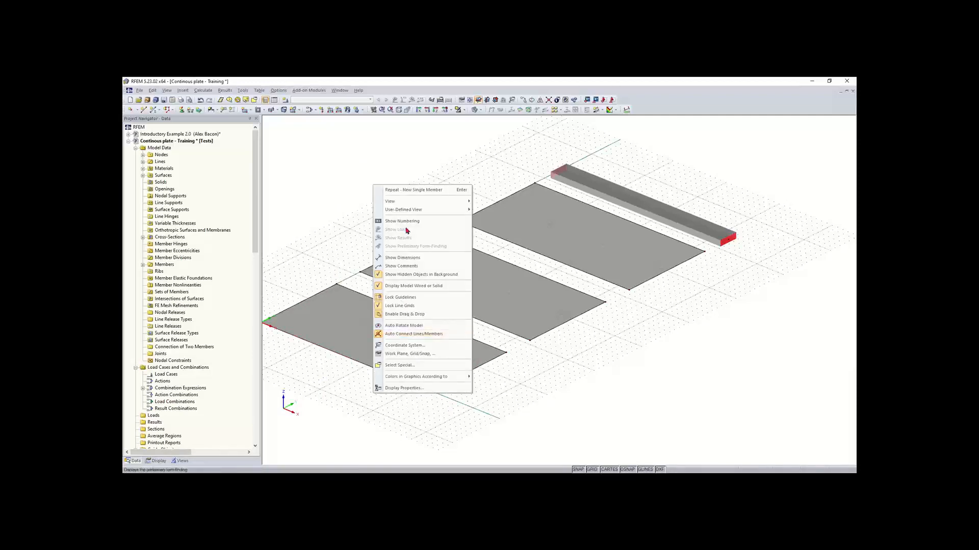
click(318, 227)
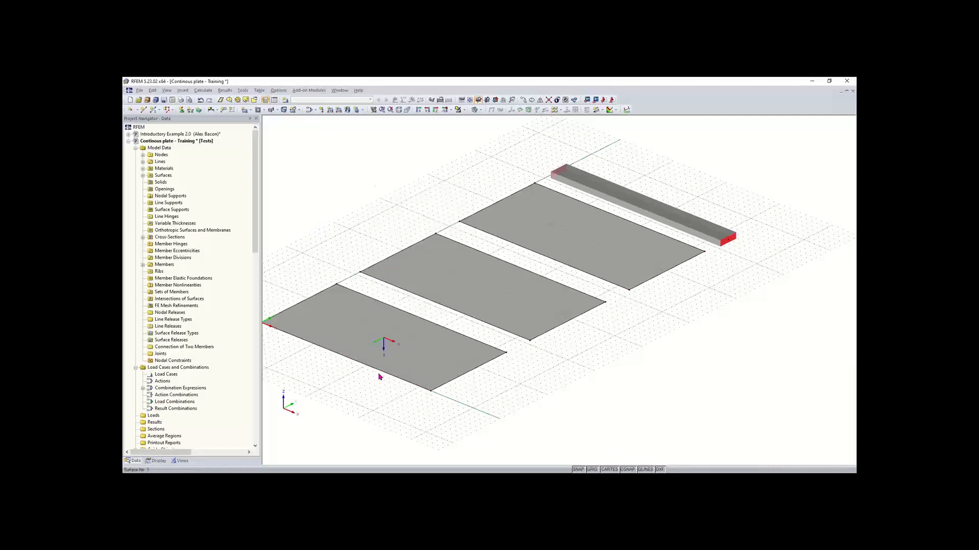
Step: Divide the long edge of the first surface that starts at the origin using distance, with a new node 16 ft from the line start
right_click(363, 367)
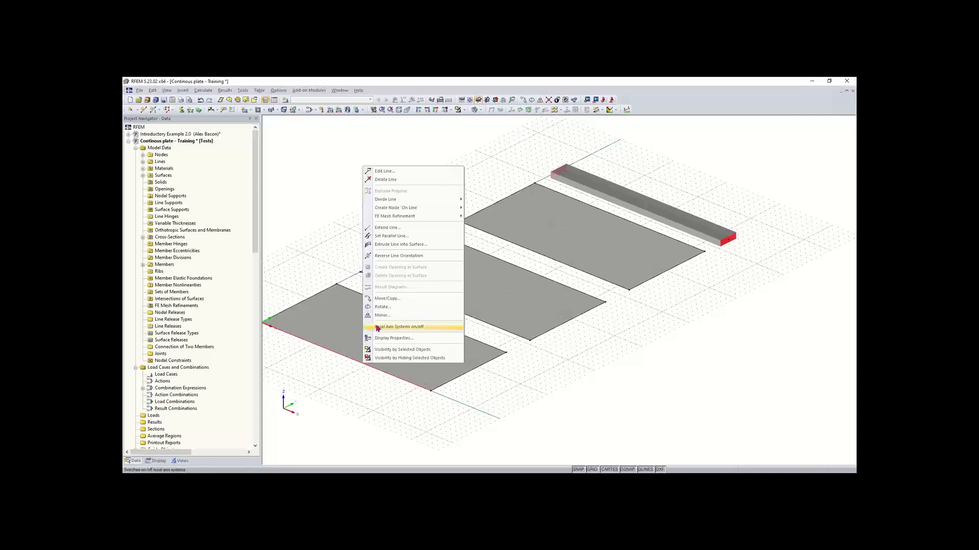
mouse_move(414, 203)
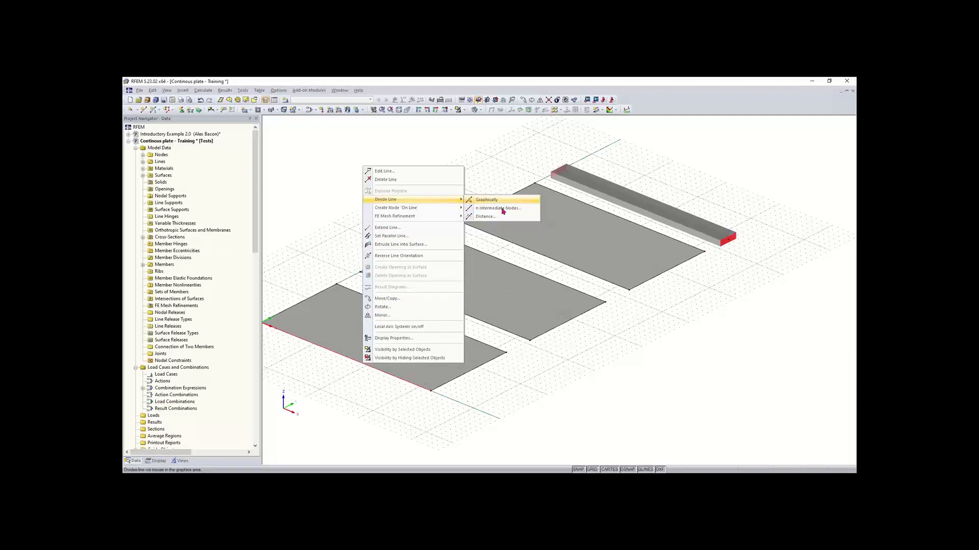
click(484, 217)
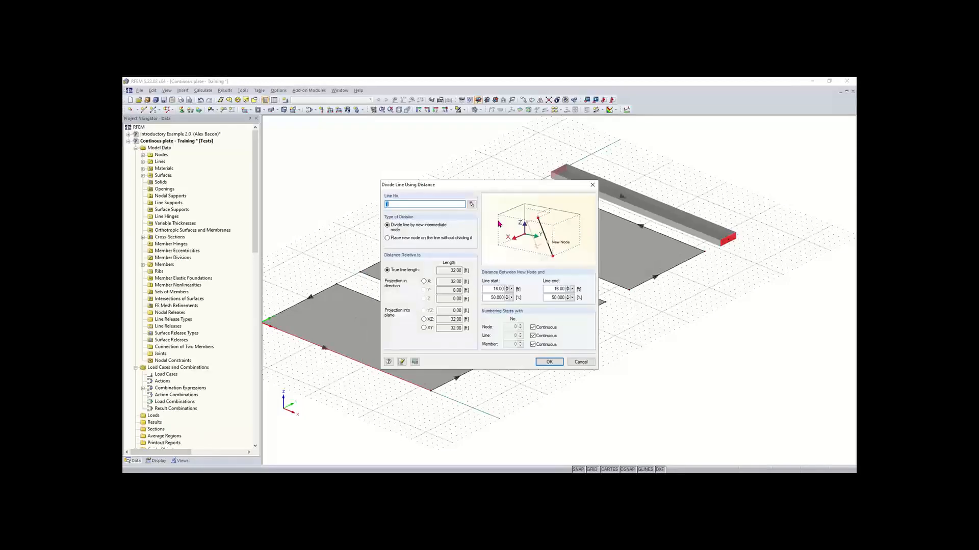
drag(487, 181, 572, 123)
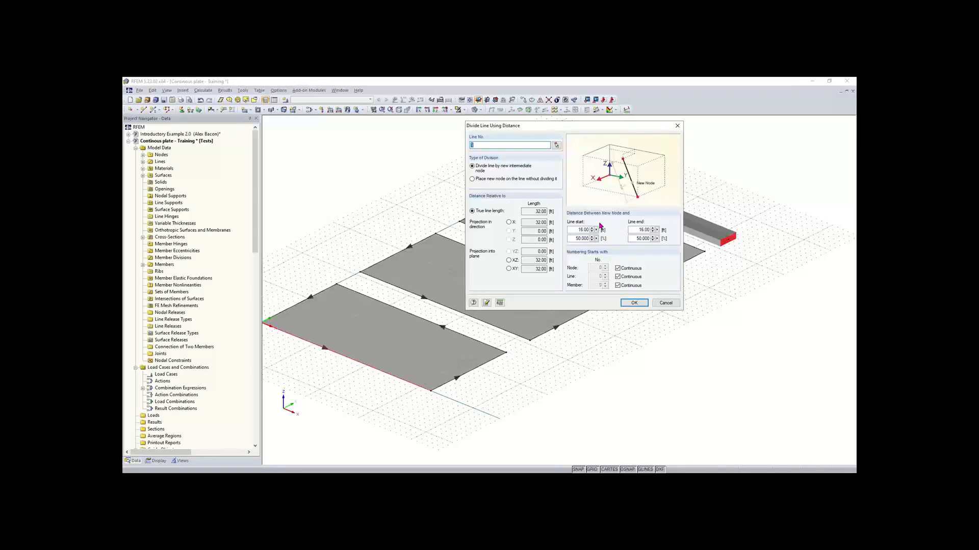
drag(592, 127, 576, 137)
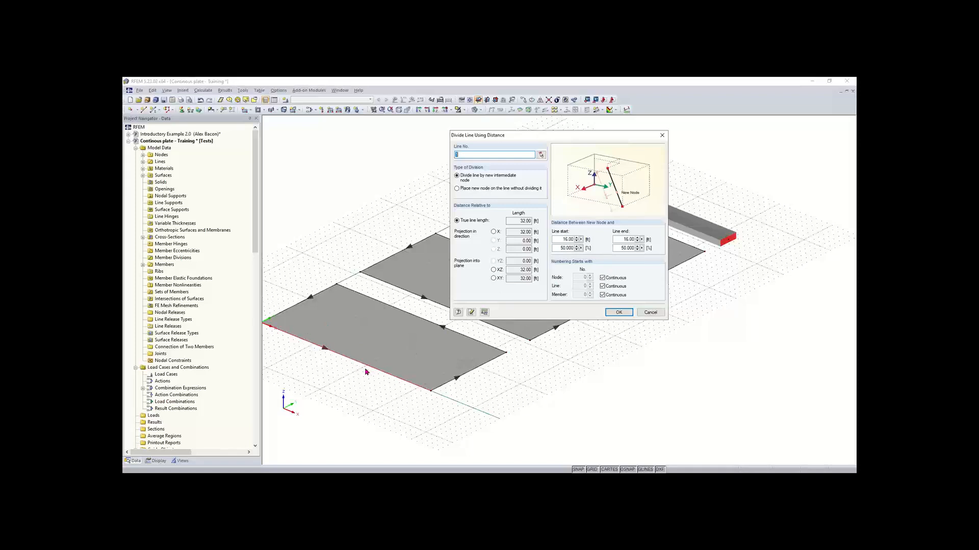
click(618, 312)
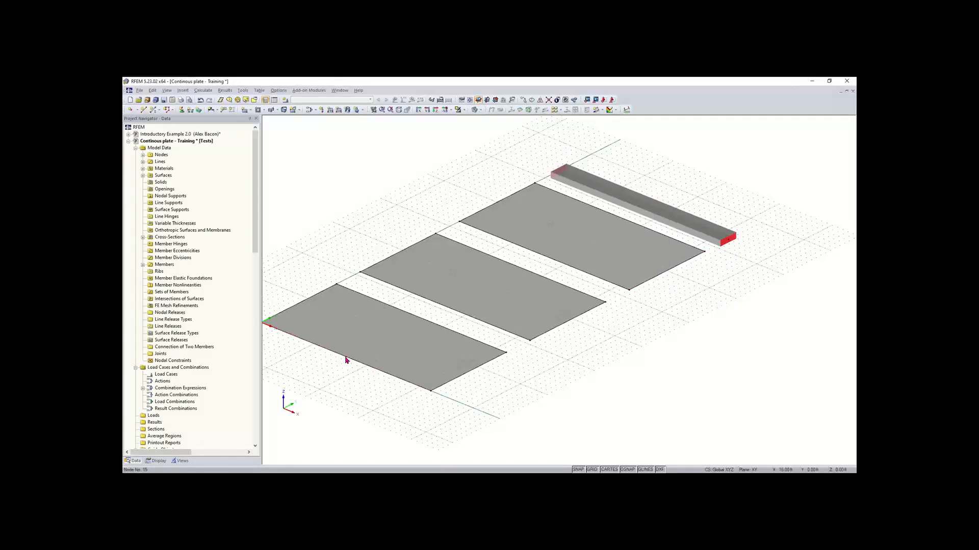
scroll(345, 360, up, 2)
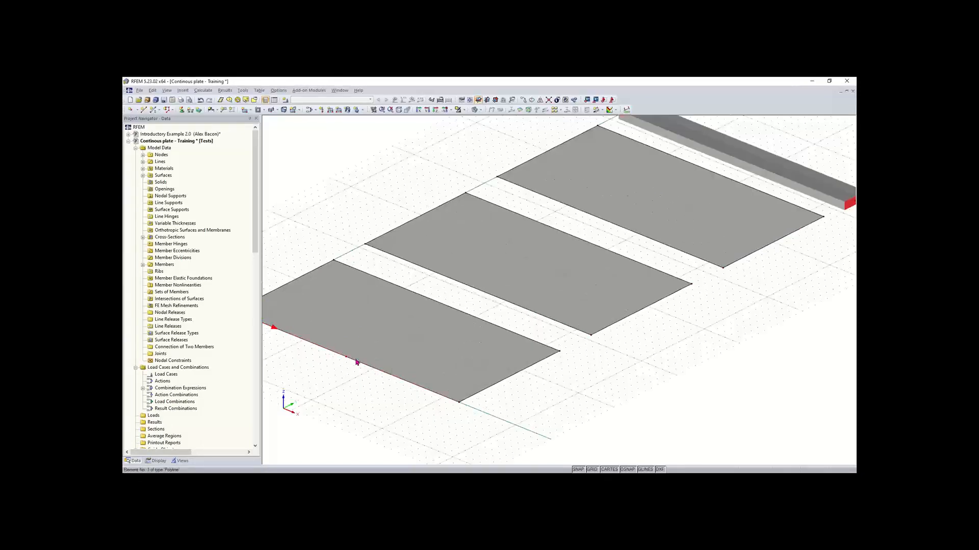
scroll(588, 365, down, 2)
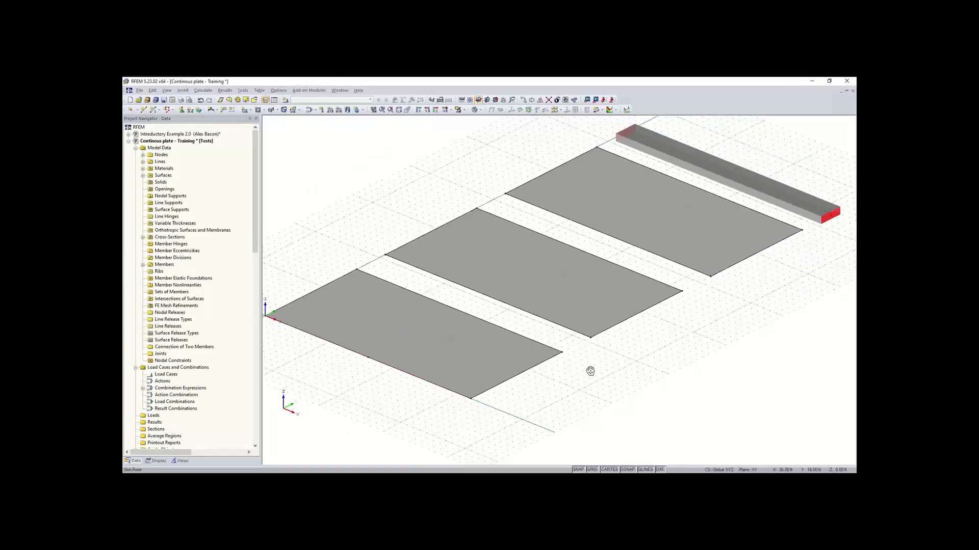
Step: Divide the first surface's other long edge, facing the middle surface, using one intermediate node
middle_drag(587, 369, 469, 340)
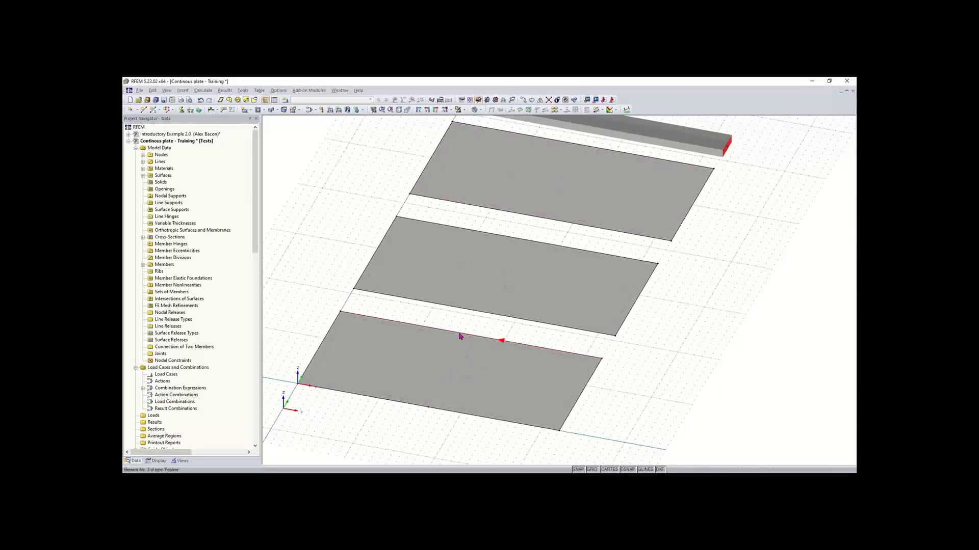
right_click(461, 336)
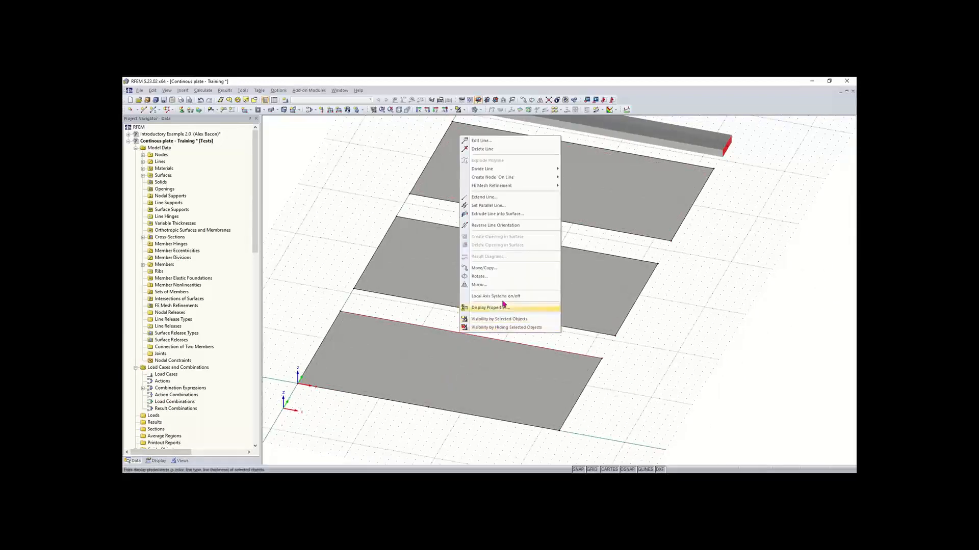
mouse_move(496, 173)
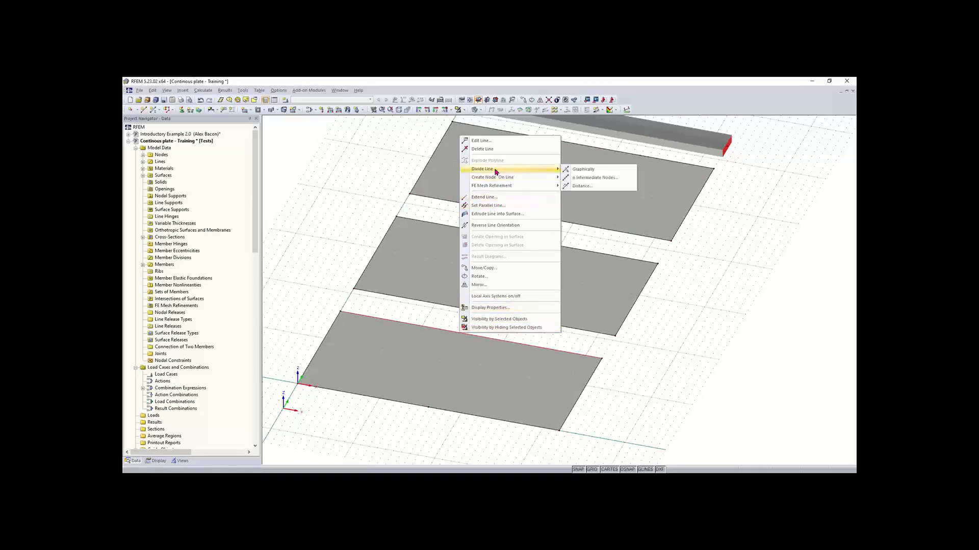
click(594, 179)
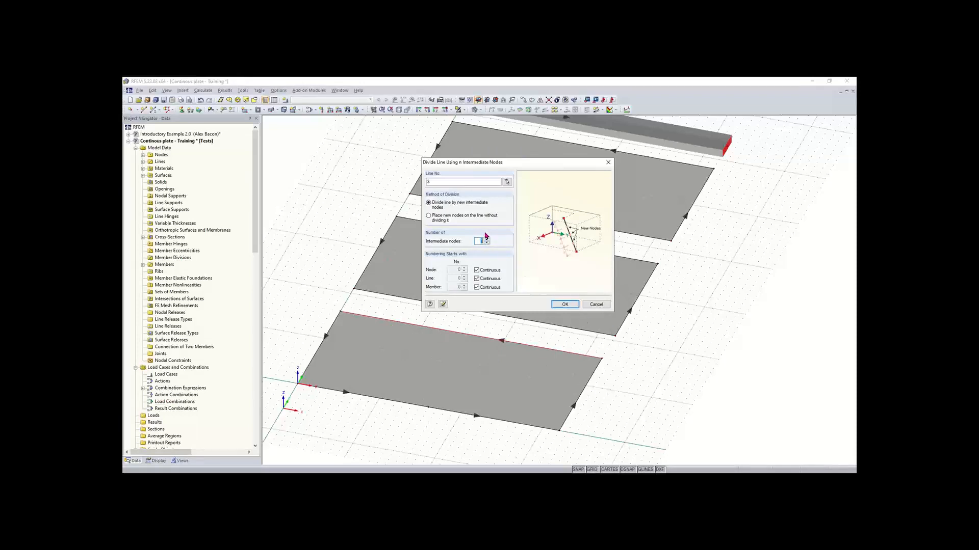
click(568, 305)
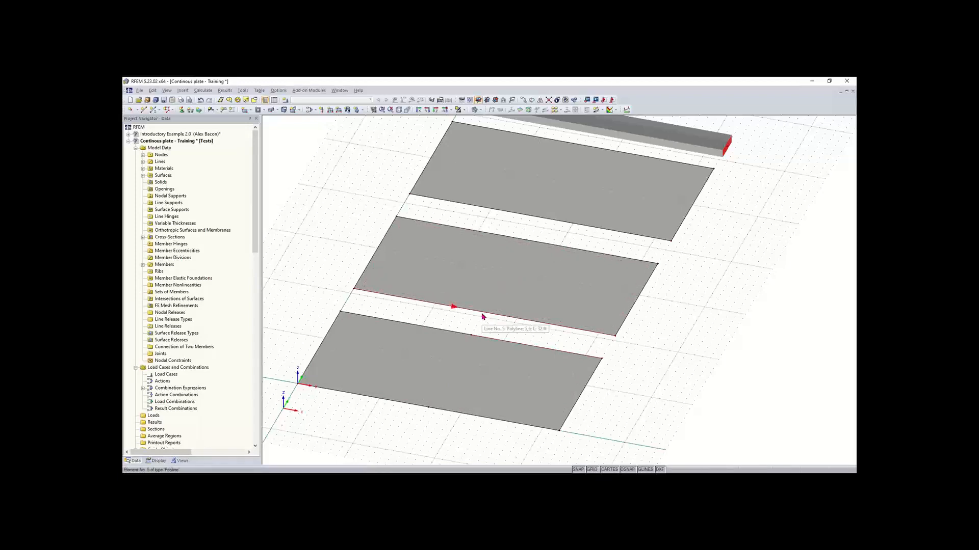
Step: Divide the four long edges of the middle and farthest surfaces together using distance, with a new node 16 ft from each line start
click(482, 317)
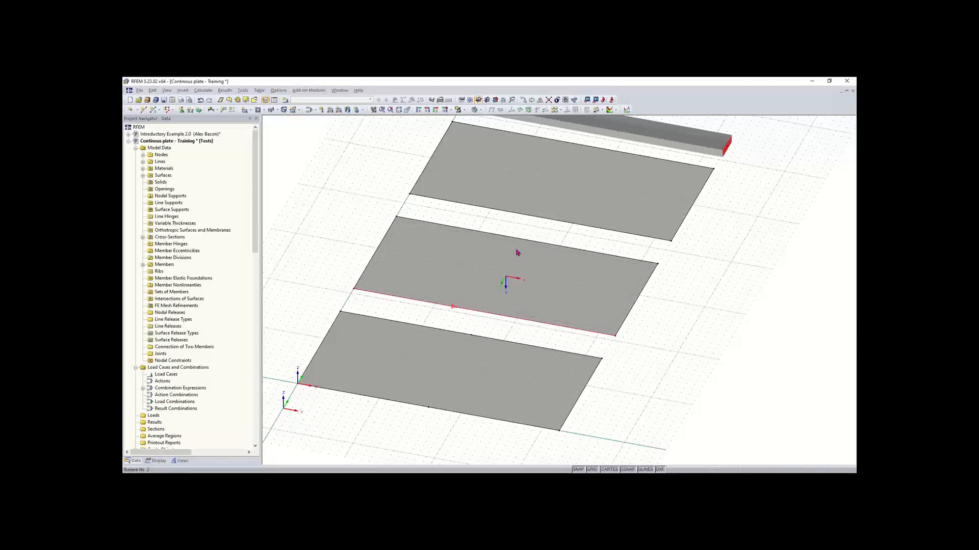
click(541, 218)
right_click(578, 146)
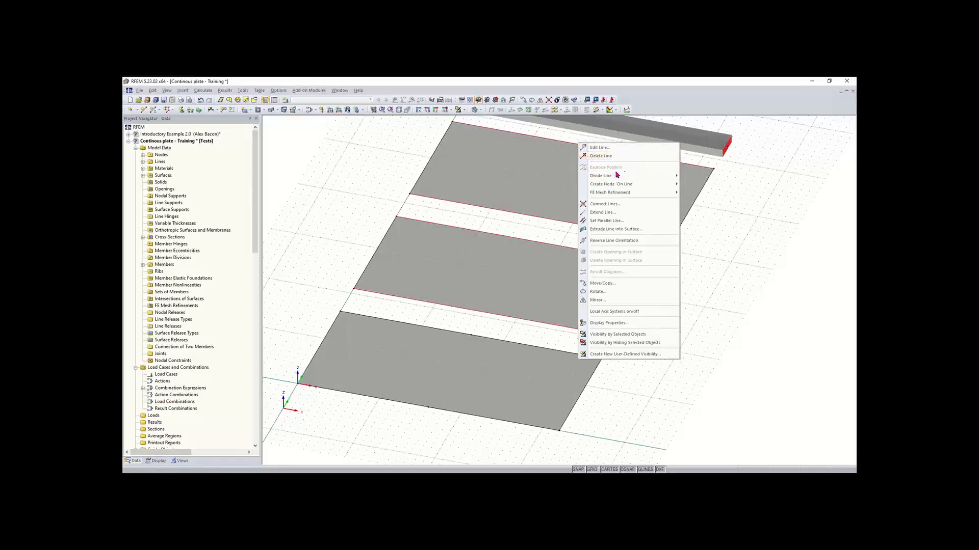
mouse_move(656, 176)
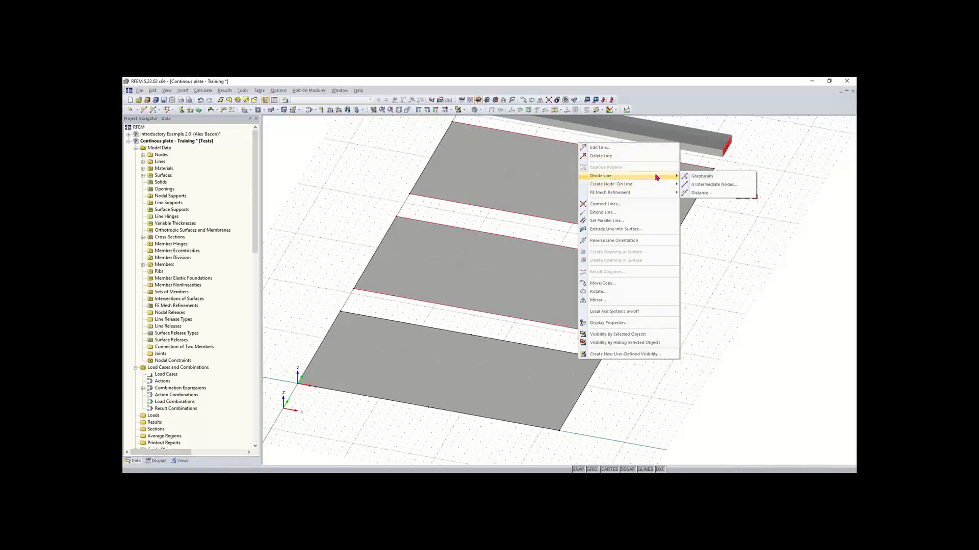
click(701, 193)
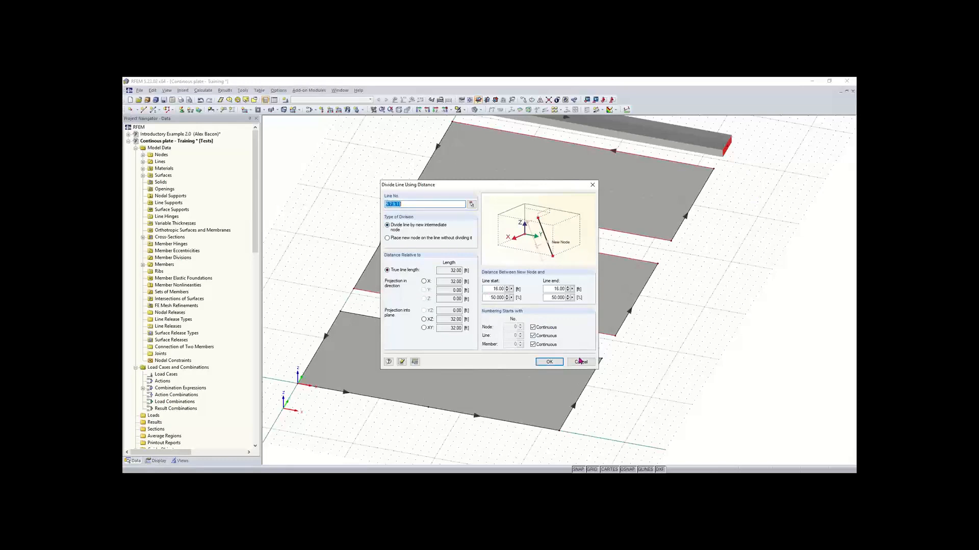
click(550, 363)
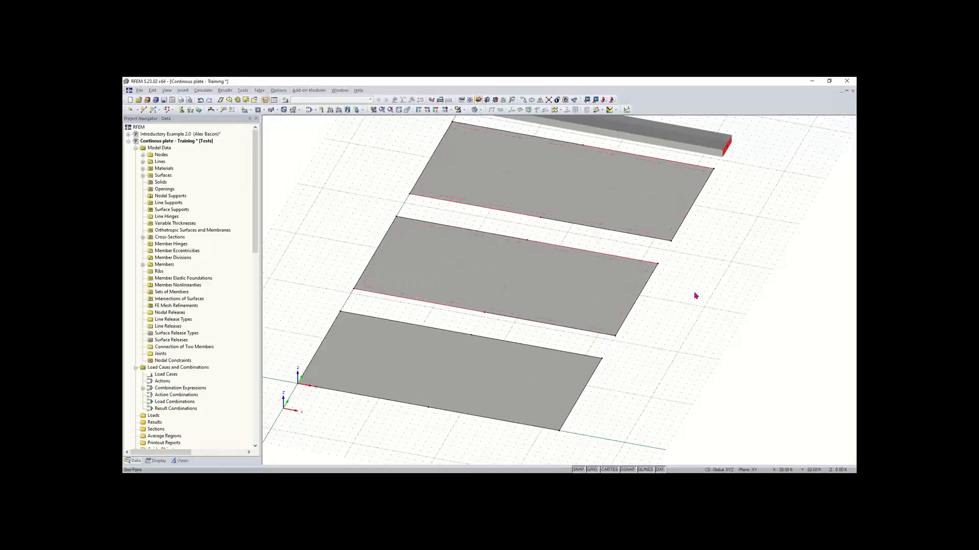
Step: Divide the beam member beyond the farthest surface graphically at a division spacing of 16 ft
middle_drag(694, 292, 600, 345)
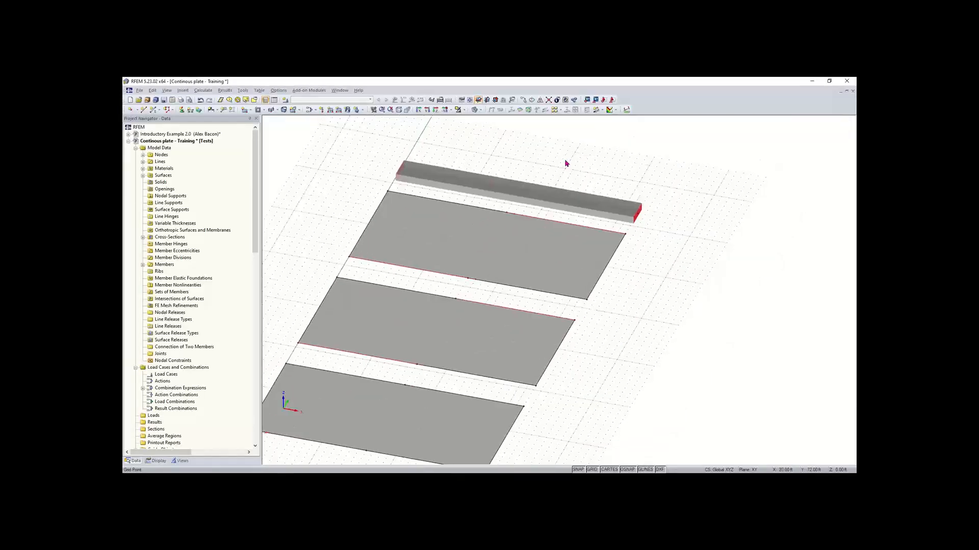
right_click(516, 194)
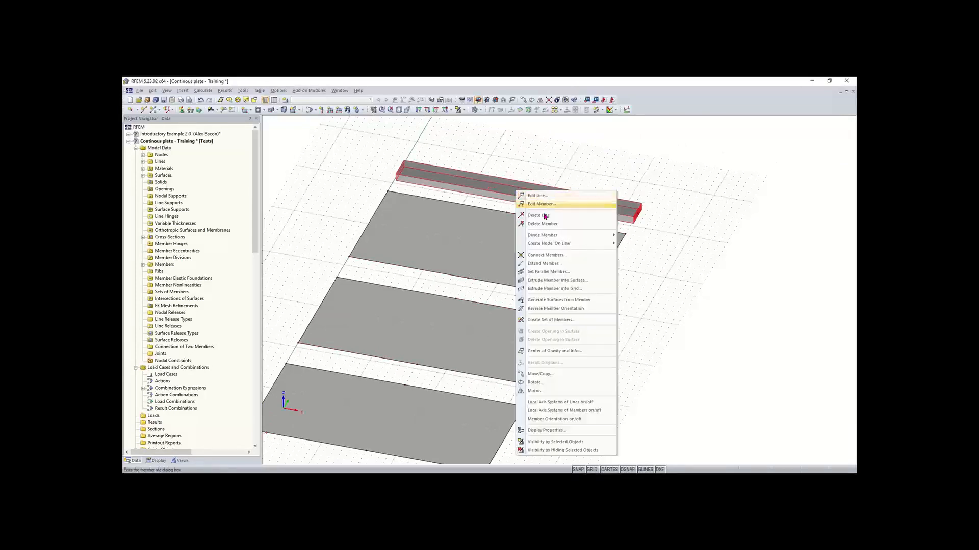
mouse_move(552, 237)
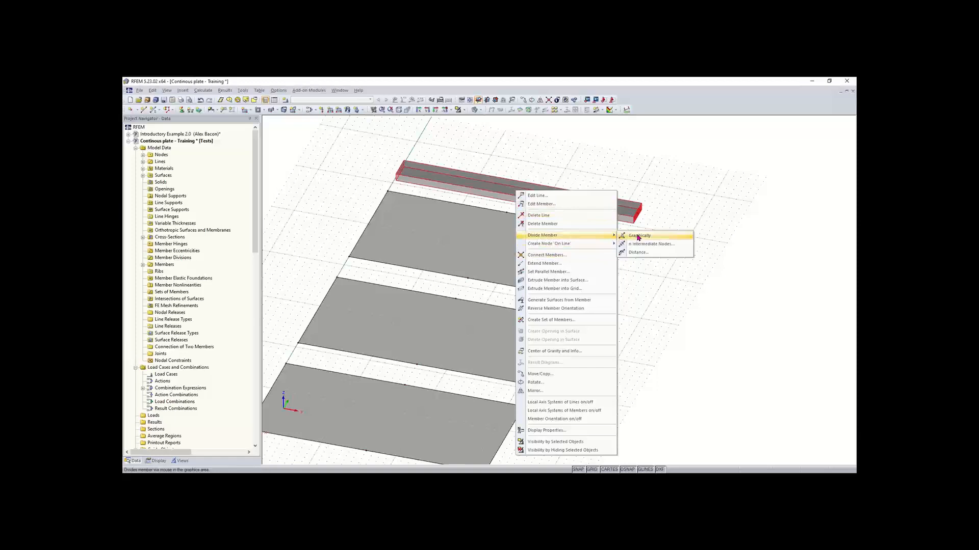
click(665, 239)
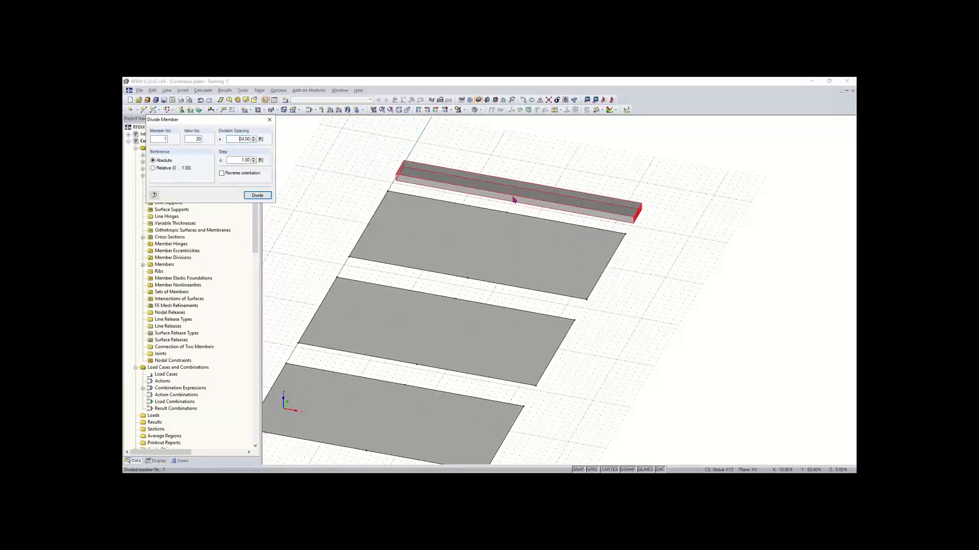
scroll(508, 195, up, 3)
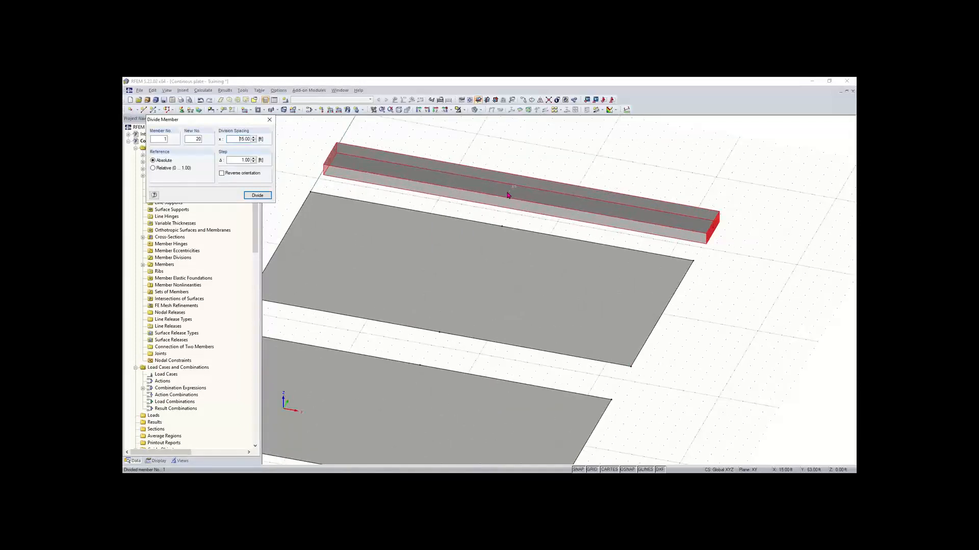
ctrl+middle_drag(520, 197, 682, 243)
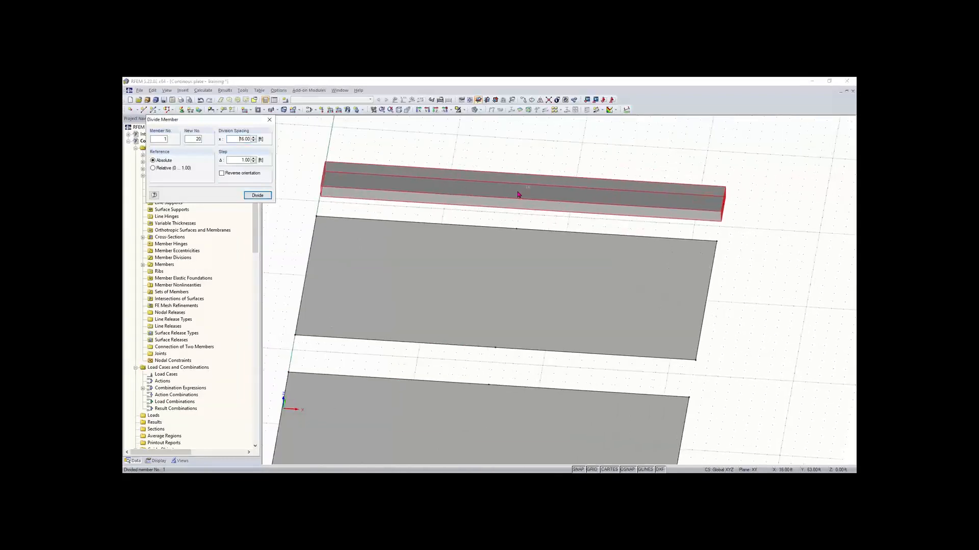
key(Return)
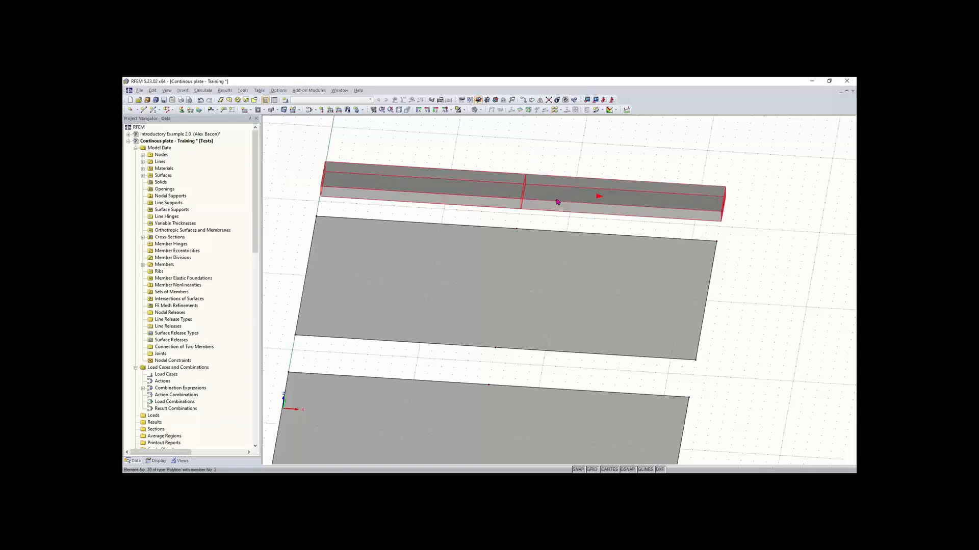
scroll(508, 364, down, 3)
middle_drag(498, 377, 406, 277)
scroll(496, 312, down, 2)
middle_drag(496, 313, 522, 308)
scroll(485, 315, down, 1)
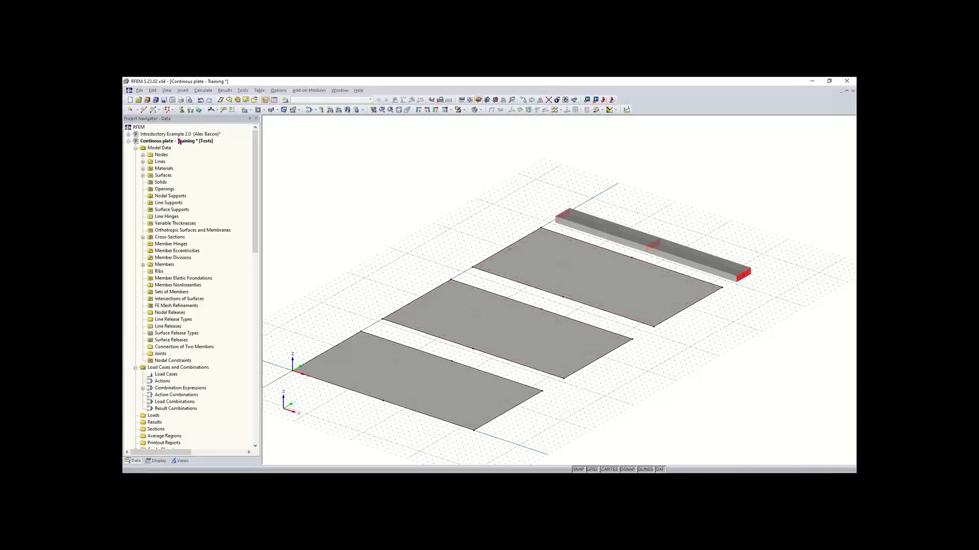
click(143, 110)
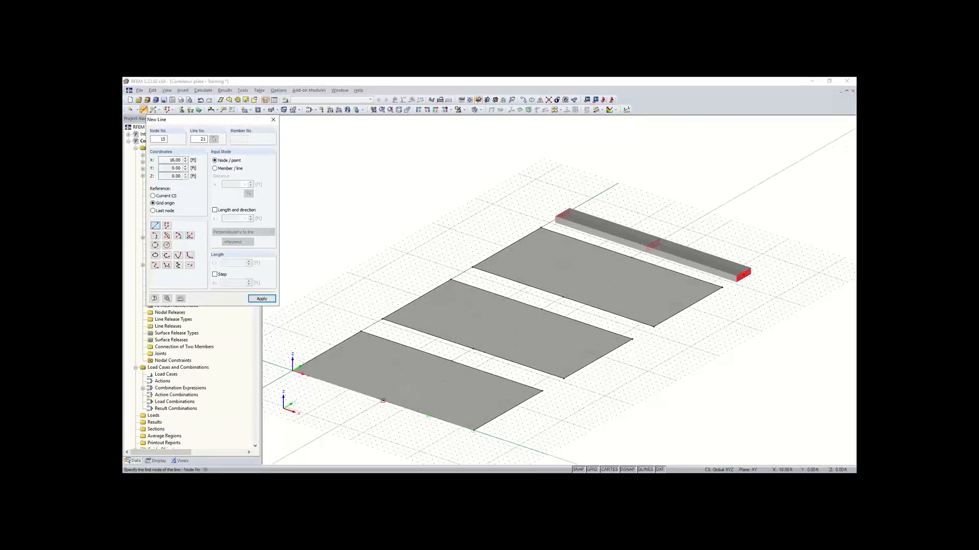
click(383, 401)
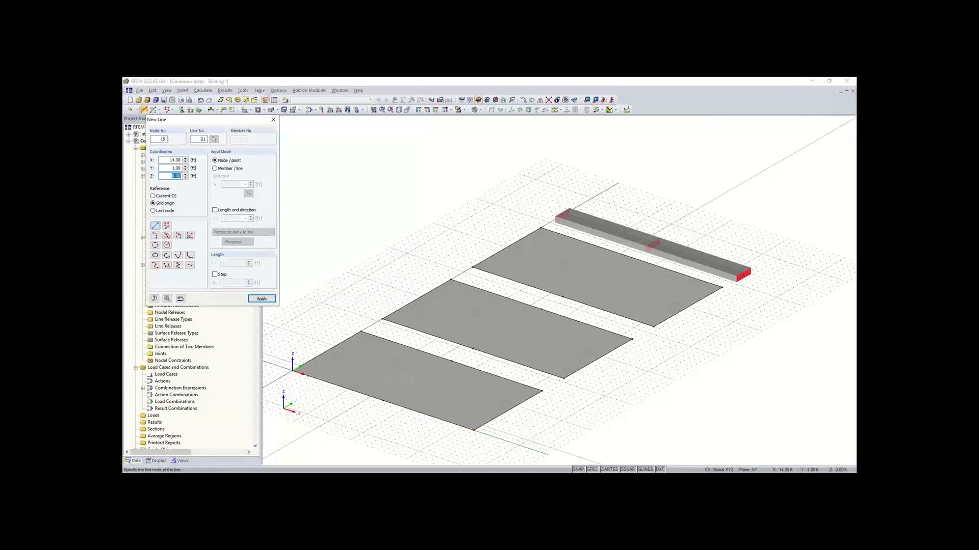
click(273, 119)
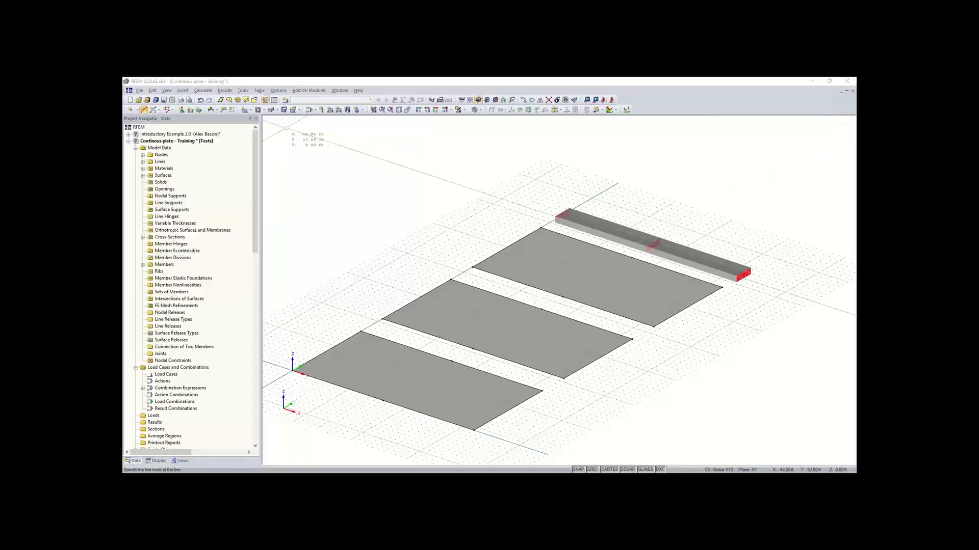
Step: Draw a line across the first surface between its midspan nodes, from X 16, Y 0 ft to X 16, Y 16 ft
click(144, 110)
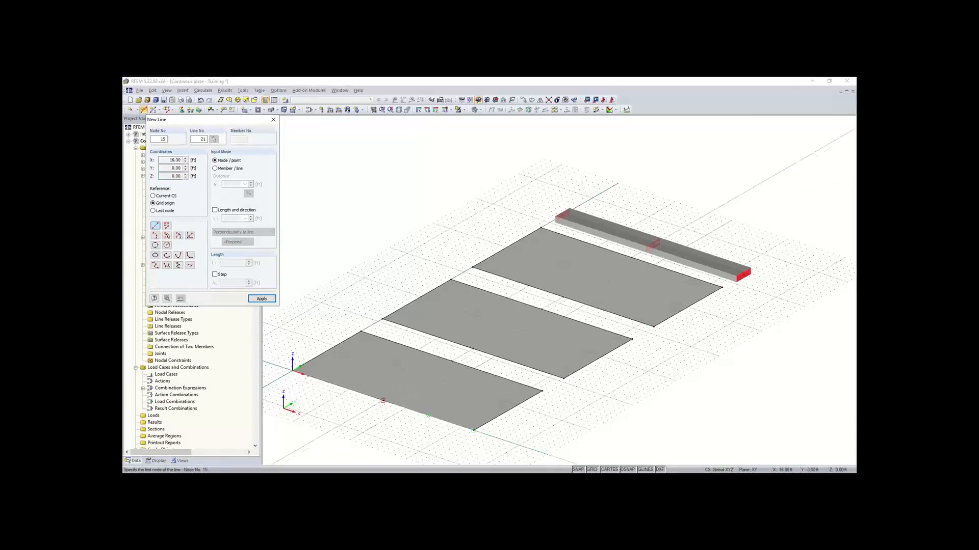
click(383, 401)
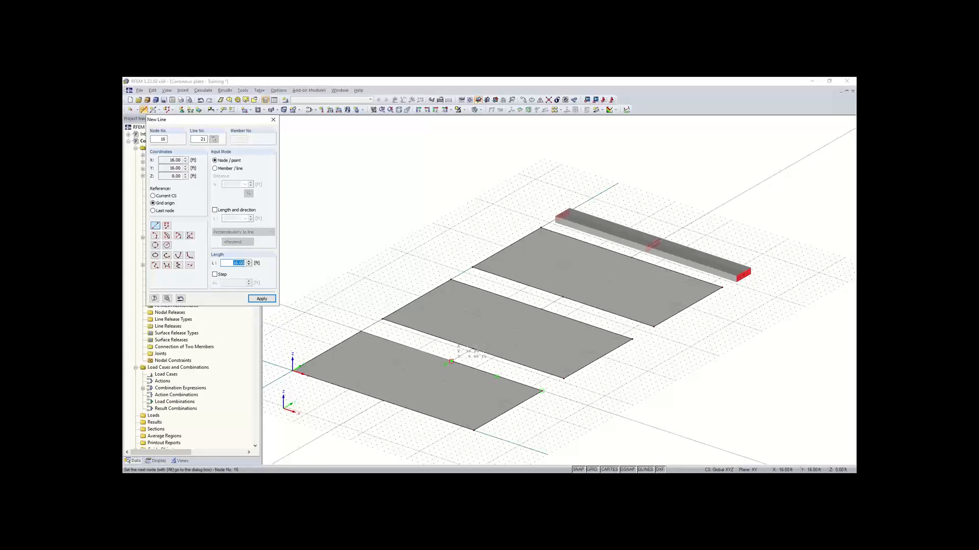
click(451, 361)
right_click(371, 445)
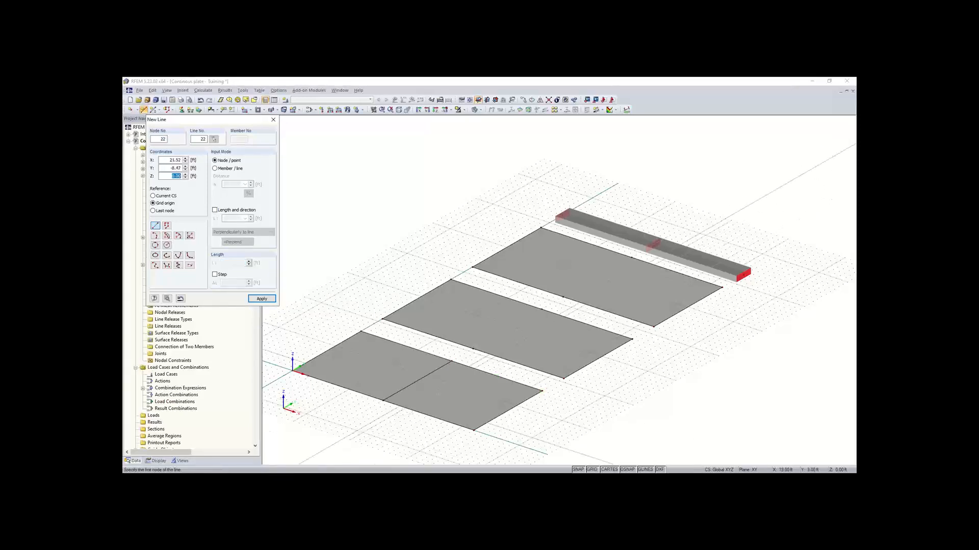
key(Escape)
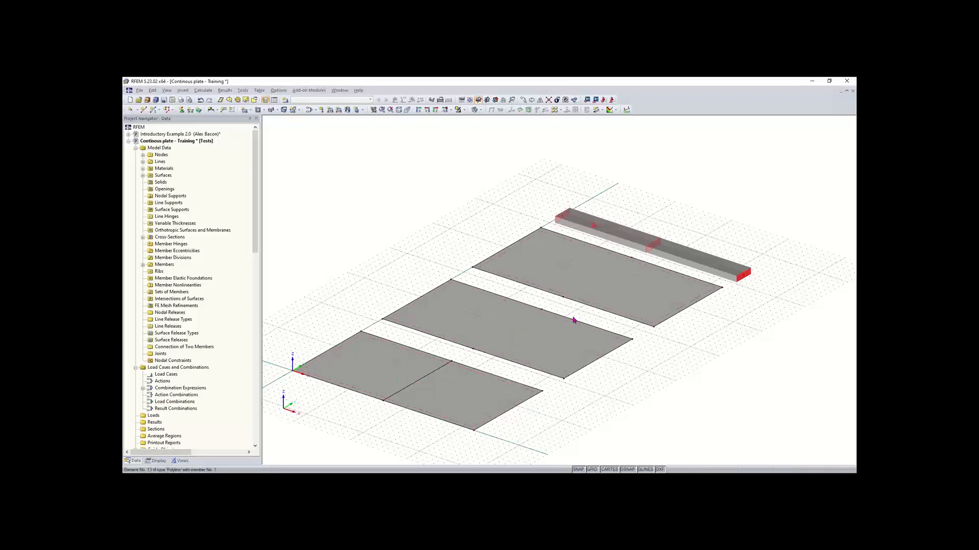
Step: Copy the first surface's midspan line onto the matching midspan nodes of the middle and farthest surfaces
click(402, 391)
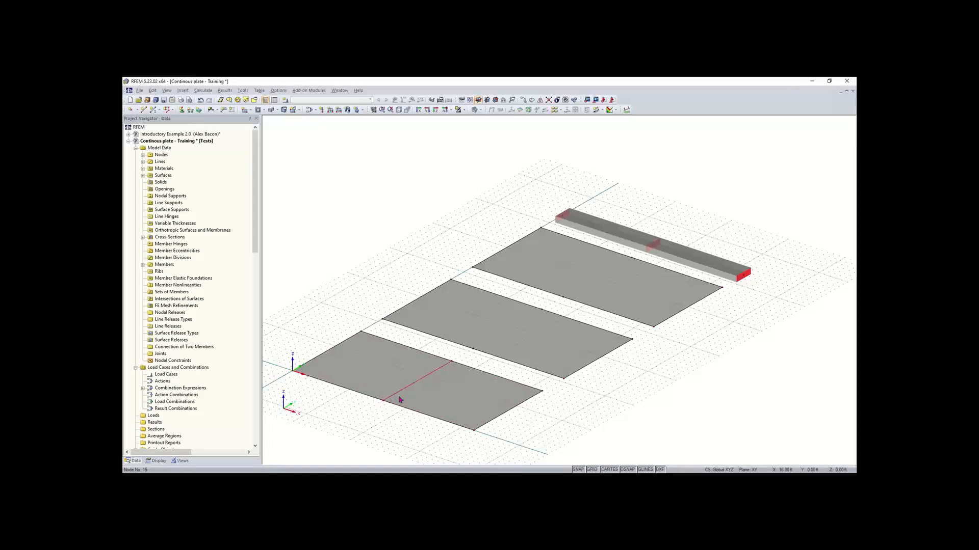
click(472, 351)
click(563, 297)
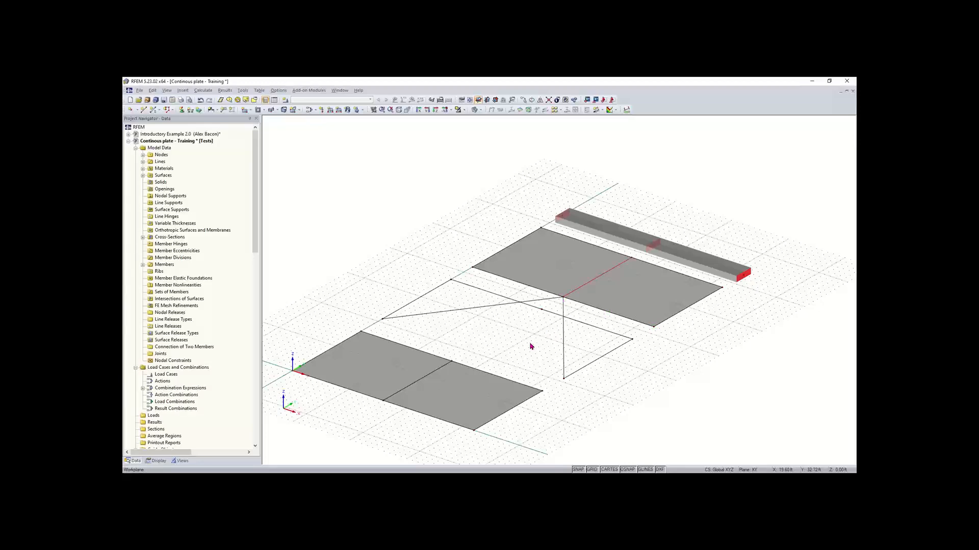
key(ctrl+z)
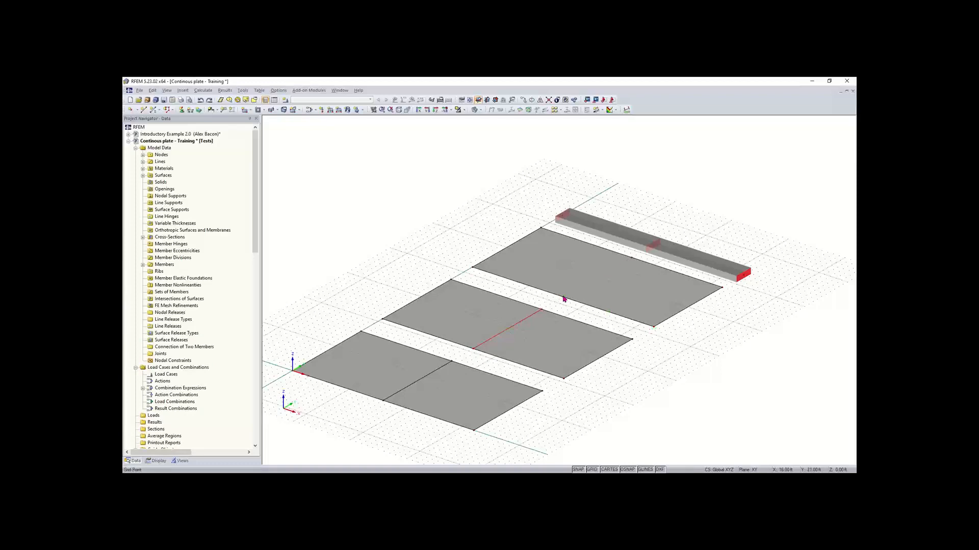
click(564, 300)
scroll(539, 229, down, 1)
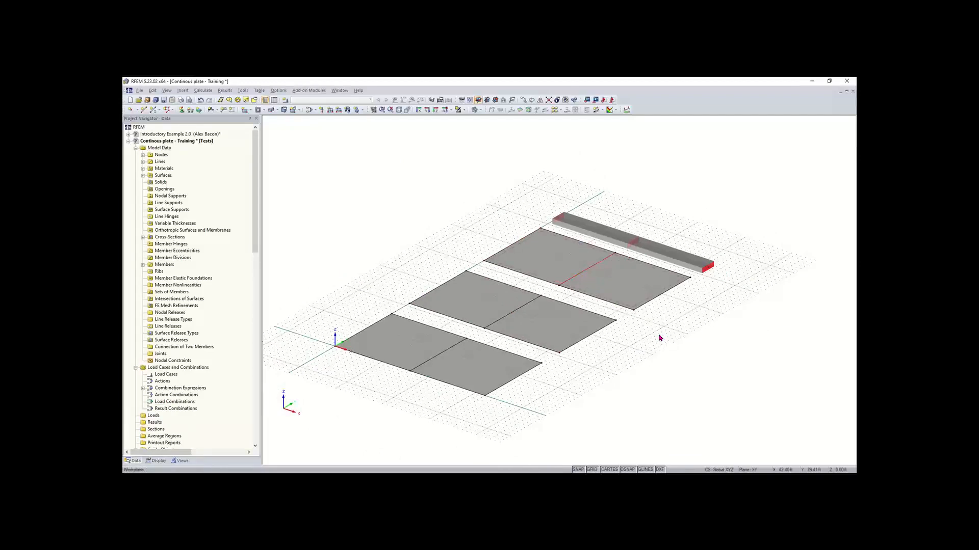
Step: Define a hinged line support type in global axes, with X, Y and Z displacements supported and all rotations free
middle_drag(657, 336, 644, 332)
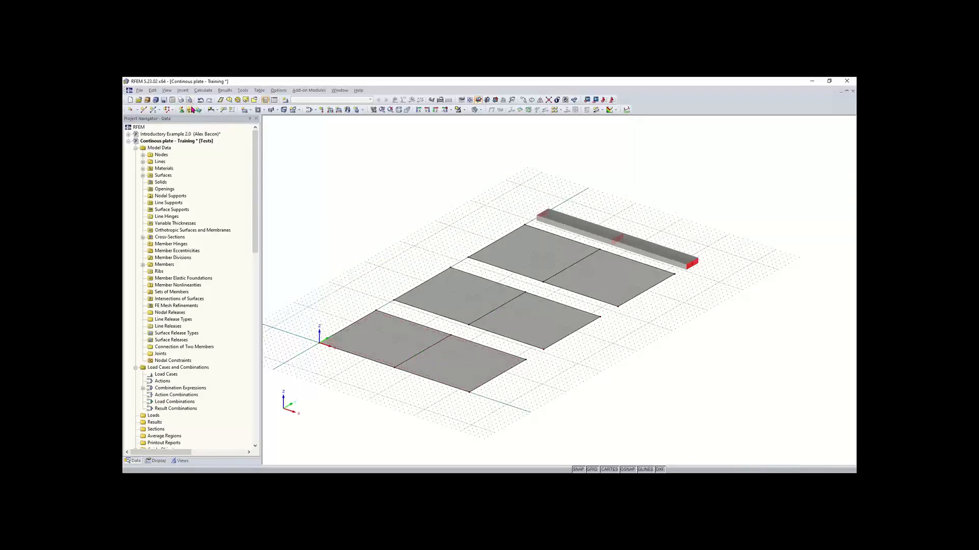
click(191, 110)
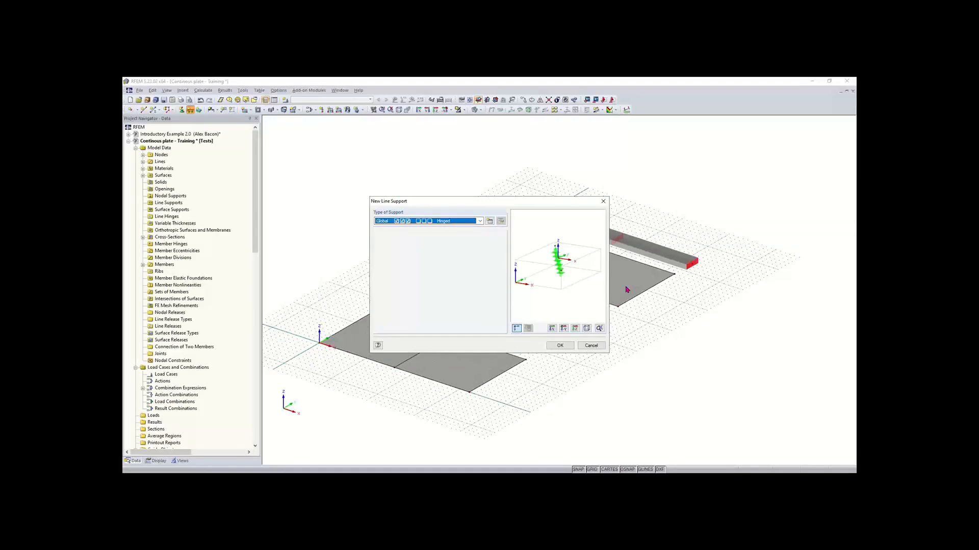
click(490, 222)
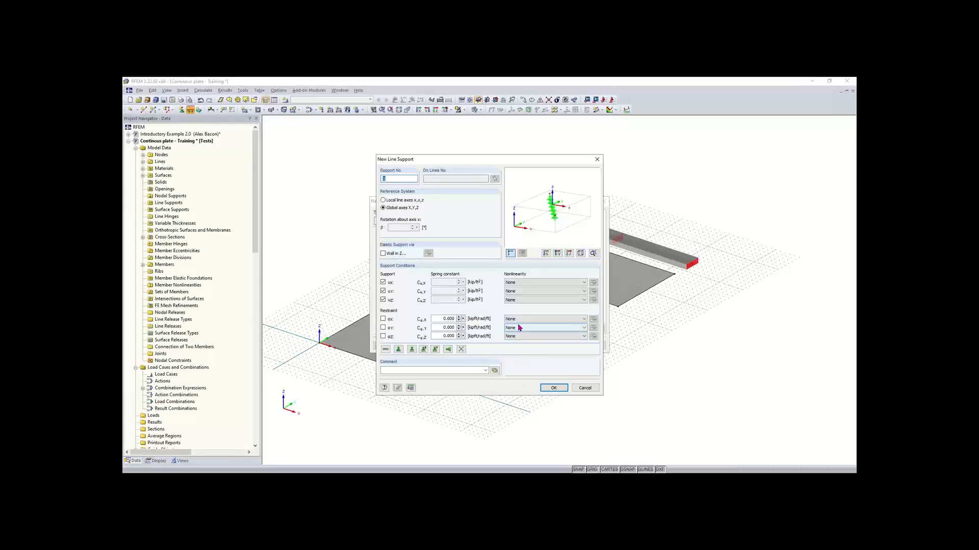
click(554, 389)
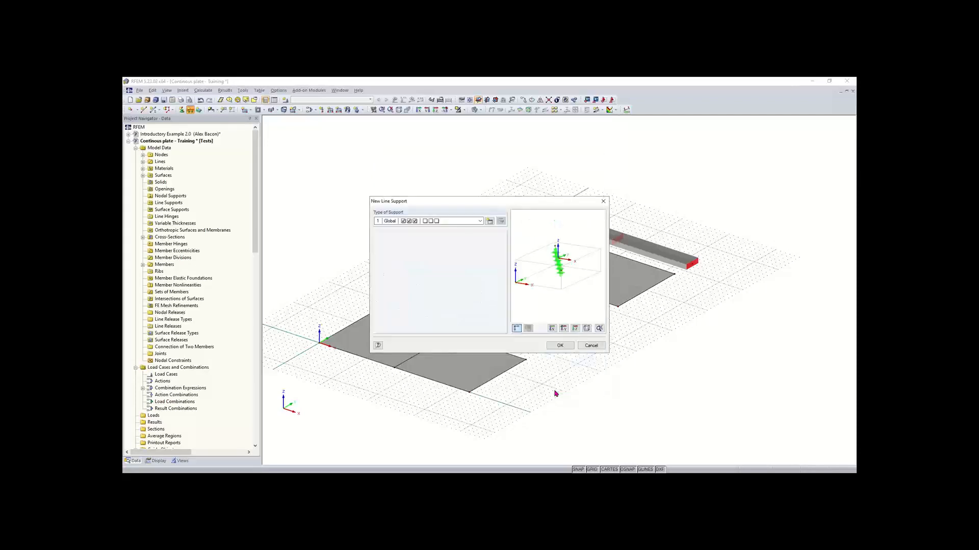
click(559, 345)
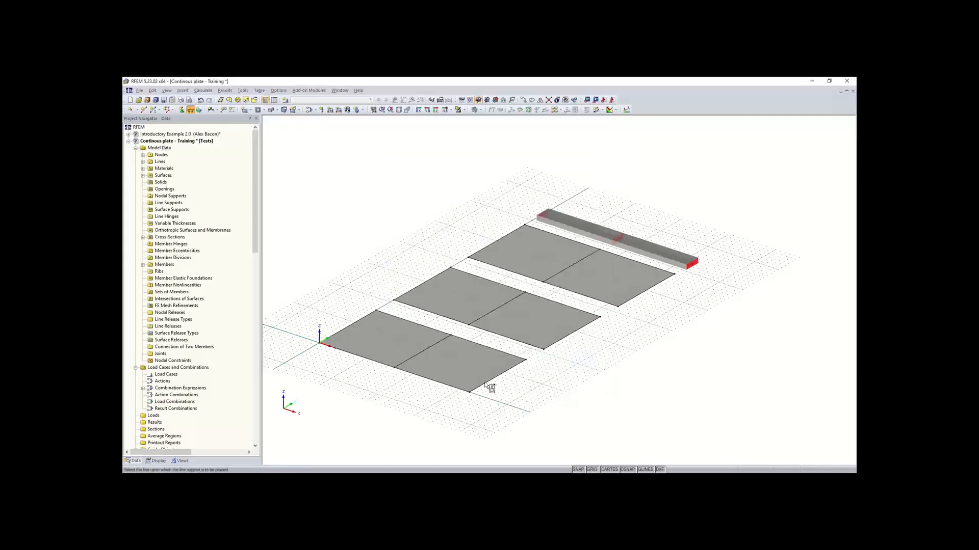
Step: Assign the hinged line support to the midspan lines of all three surfaces
click(418, 355)
click(417, 355)
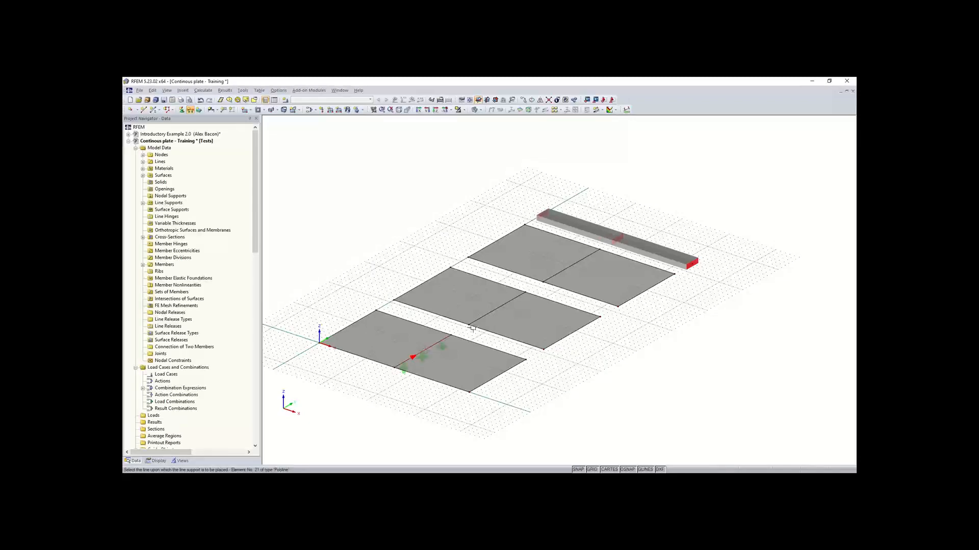
click(535, 284)
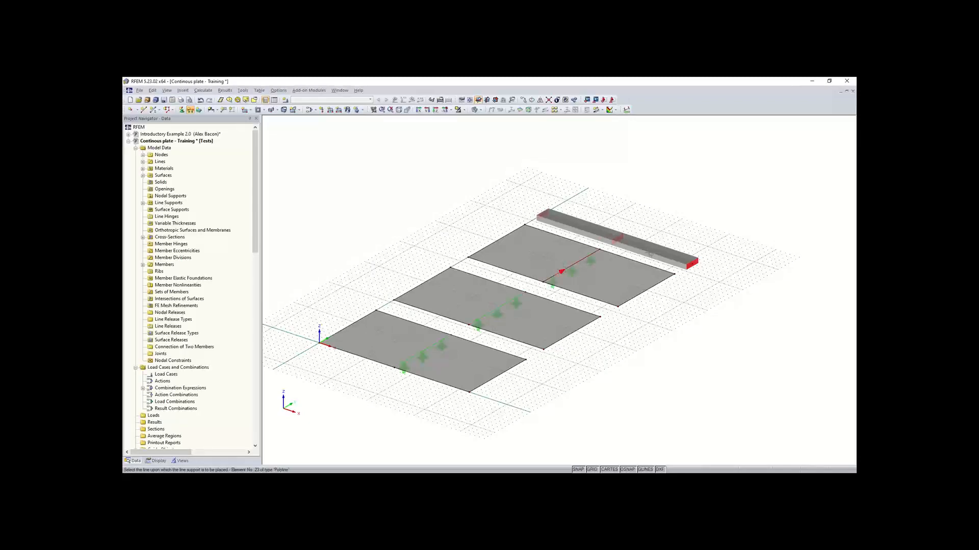
click(566, 268)
Step: Assign the hinged line support to both short edges of each of the three surfaces
click(364, 316)
click(560, 342)
click(506, 370)
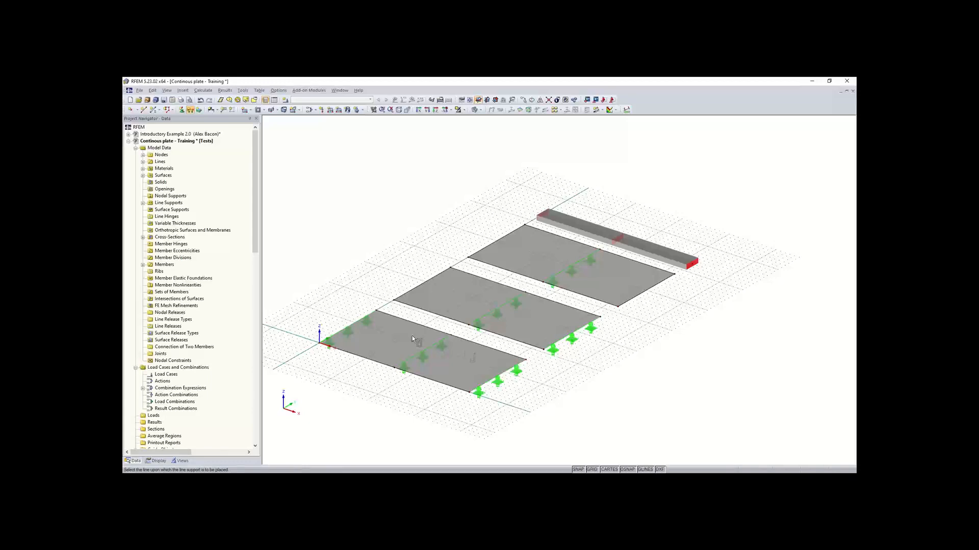
click(424, 288)
click(479, 251)
click(638, 297)
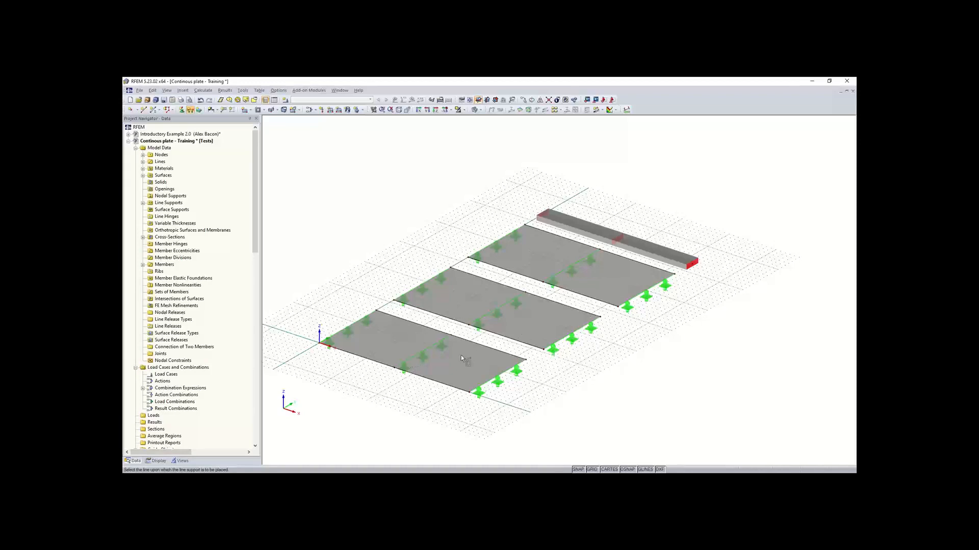
key(Escape)
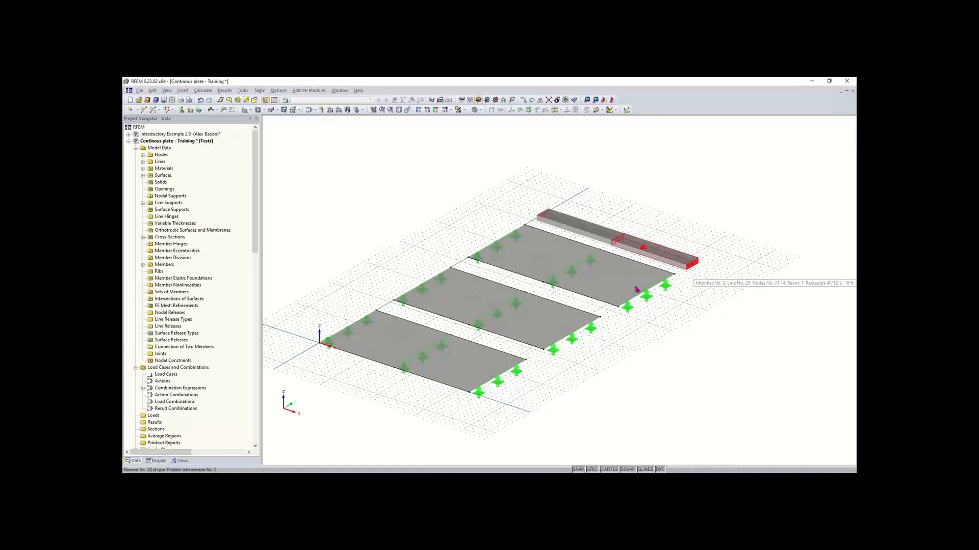
Step: Assign a hinged nodal support to the beam's near end node and its midspan node
scroll(654, 289, up, 1)
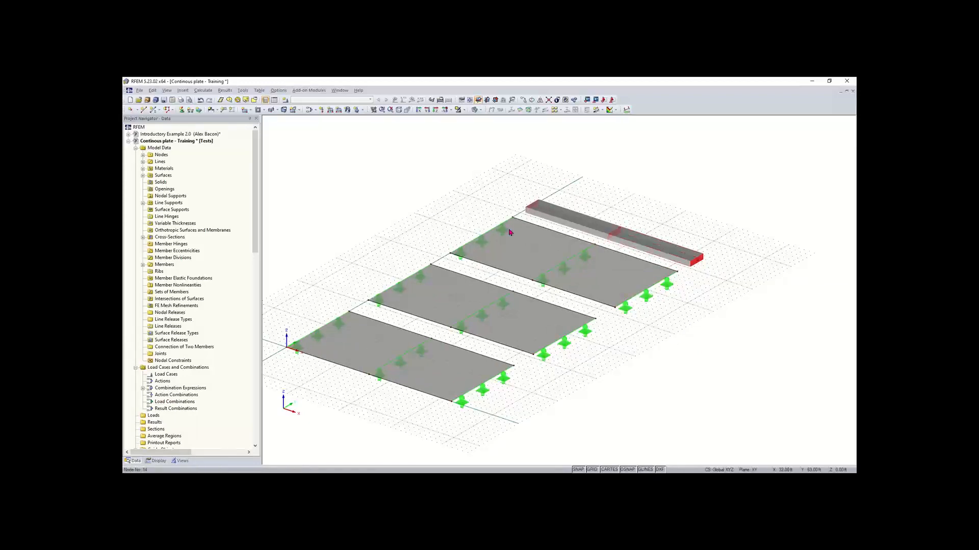
click(182, 111)
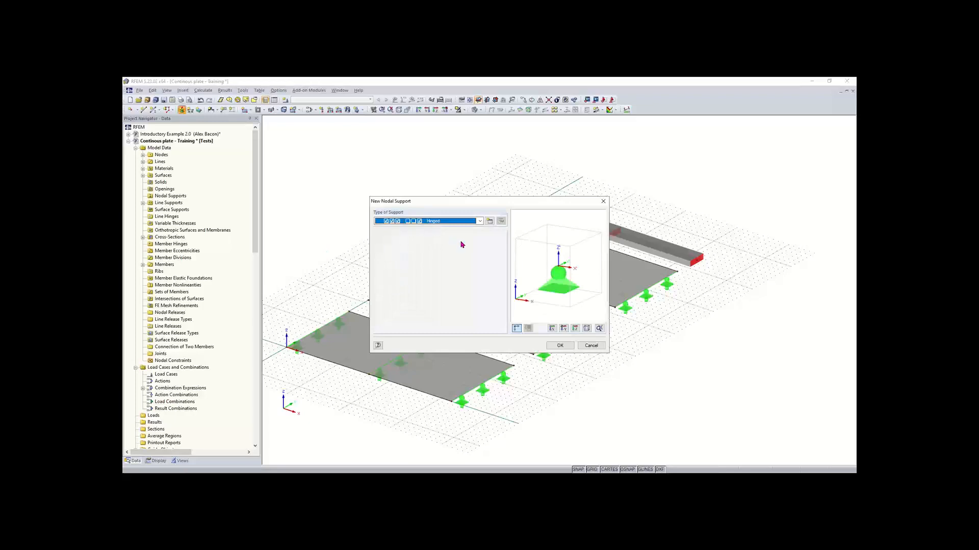
click(480, 221)
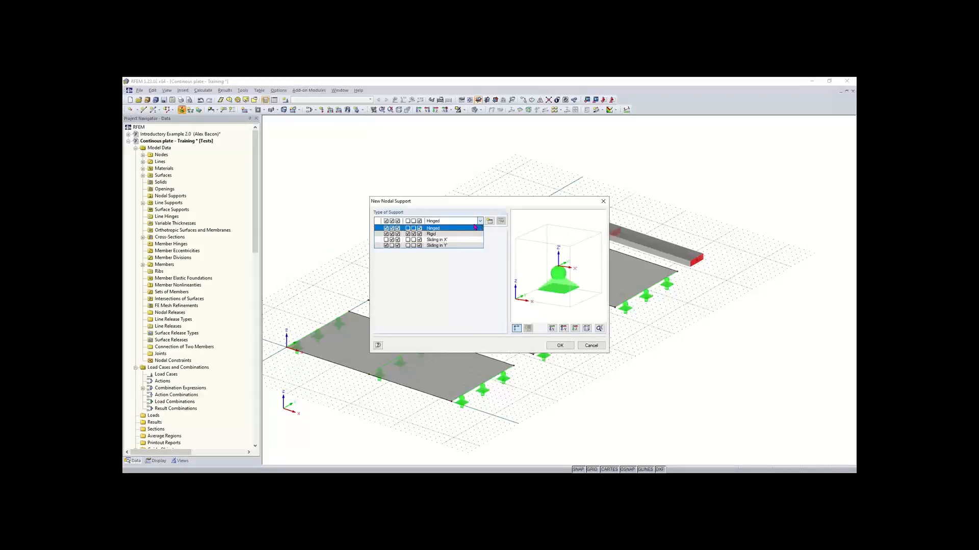
click(460, 228)
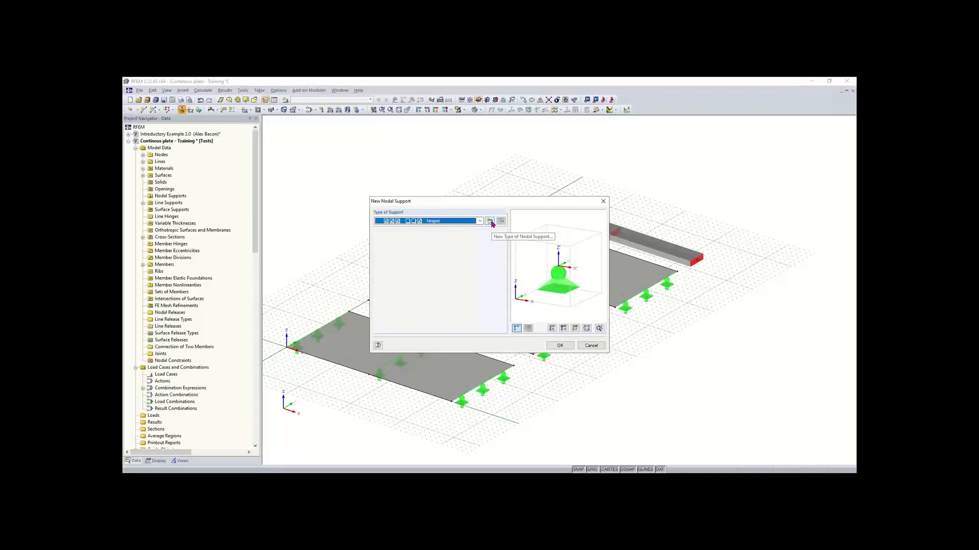
click(480, 222)
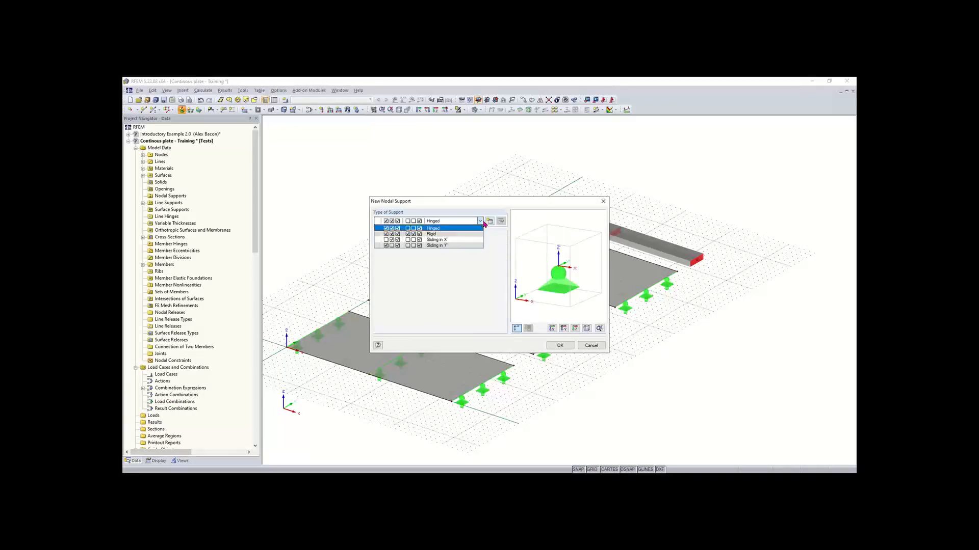
click(428, 228)
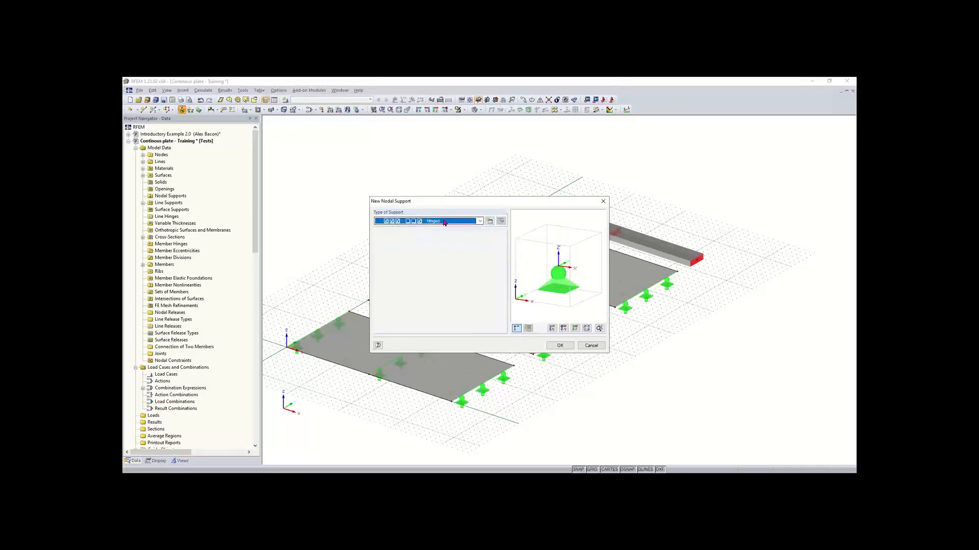
click(560, 346)
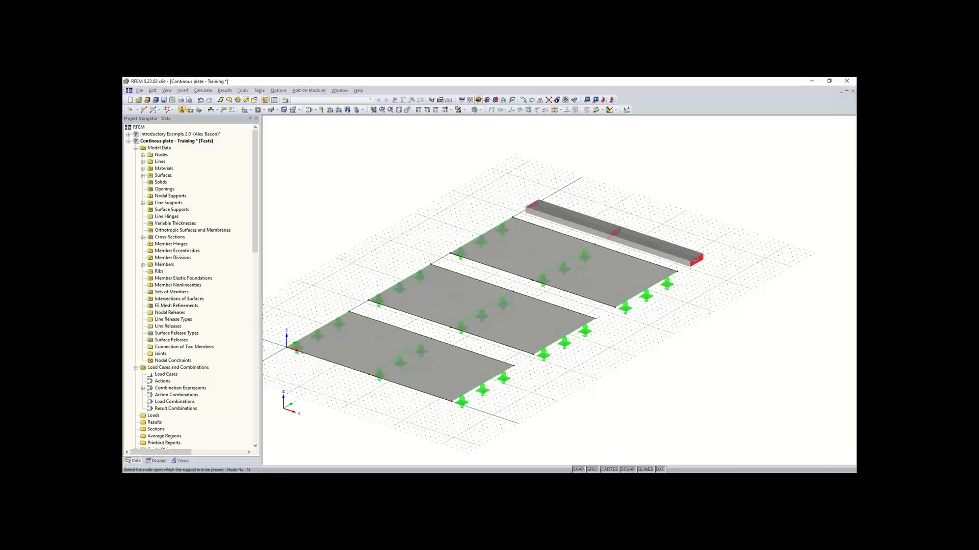
click(697, 260)
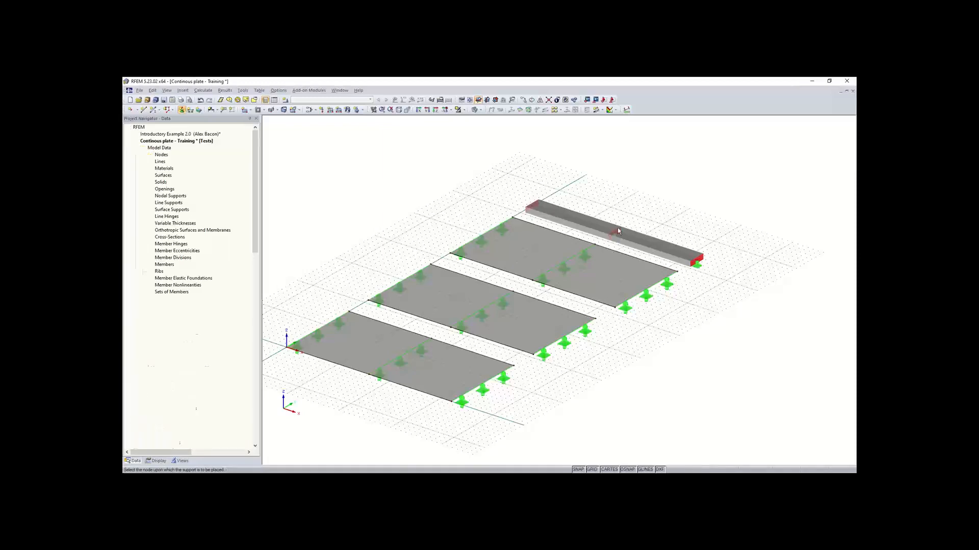
scroll(618, 229, up, 3)
middle_drag(641, 260, 579, 265)
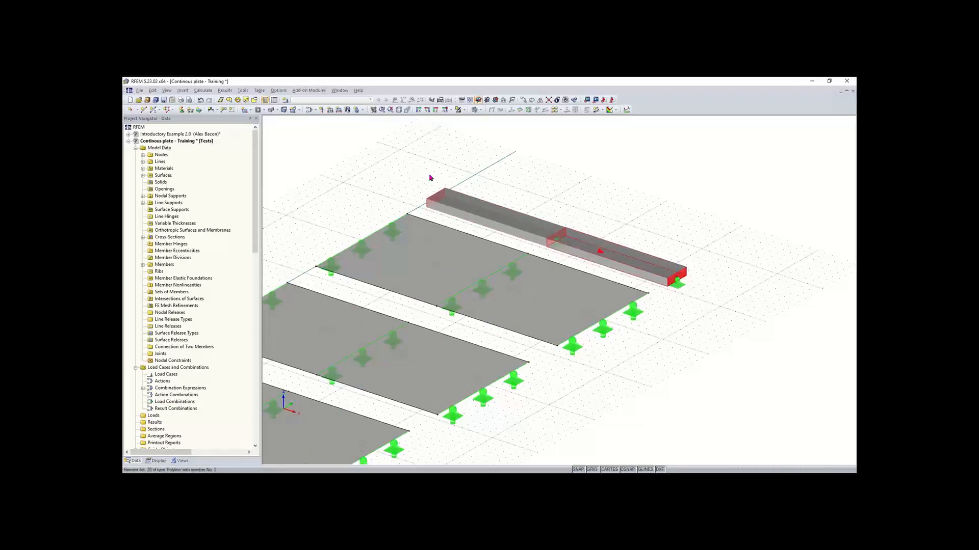
Step: Define a nodal support type in global axes with X, Y and Z displacements and X and Z rotations fixed, Y rotation free
click(182, 110)
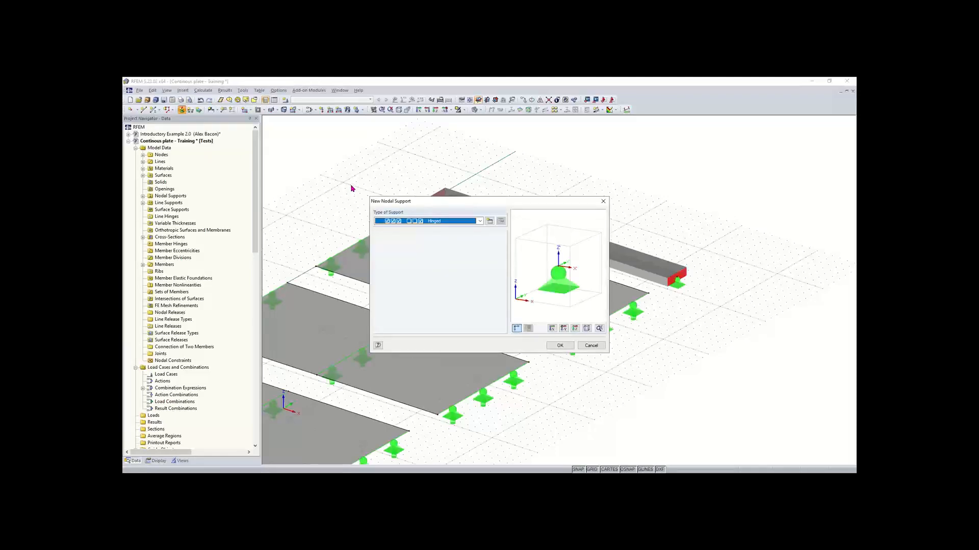
click(489, 223)
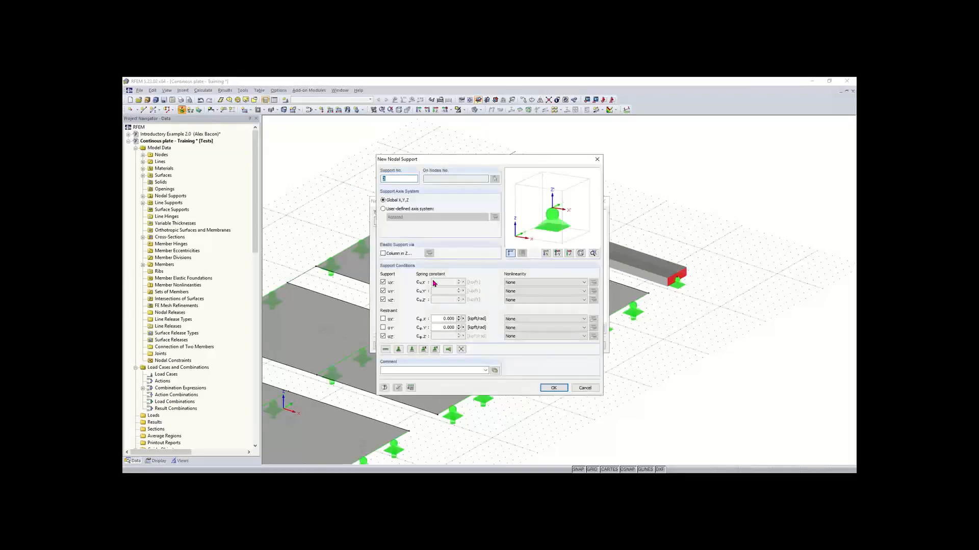
click(382, 319)
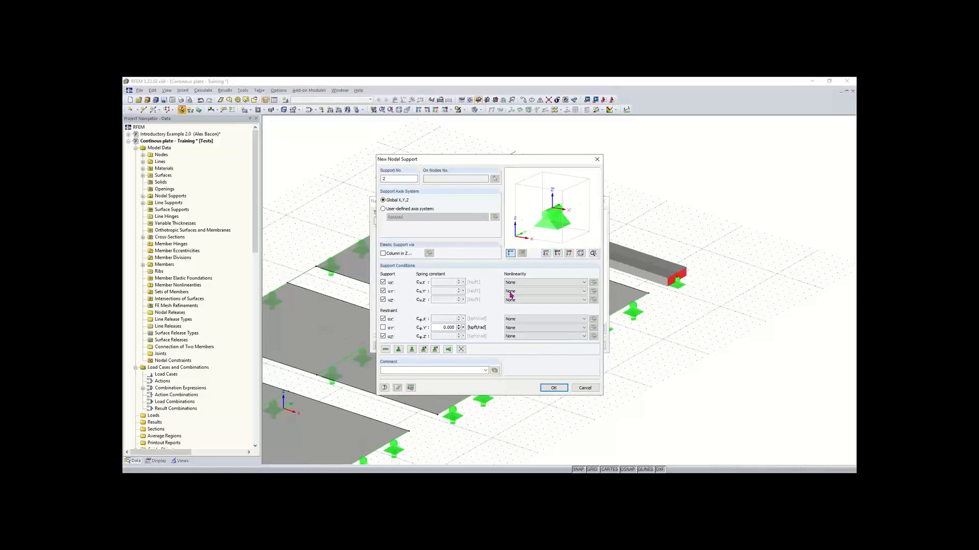
click(553, 388)
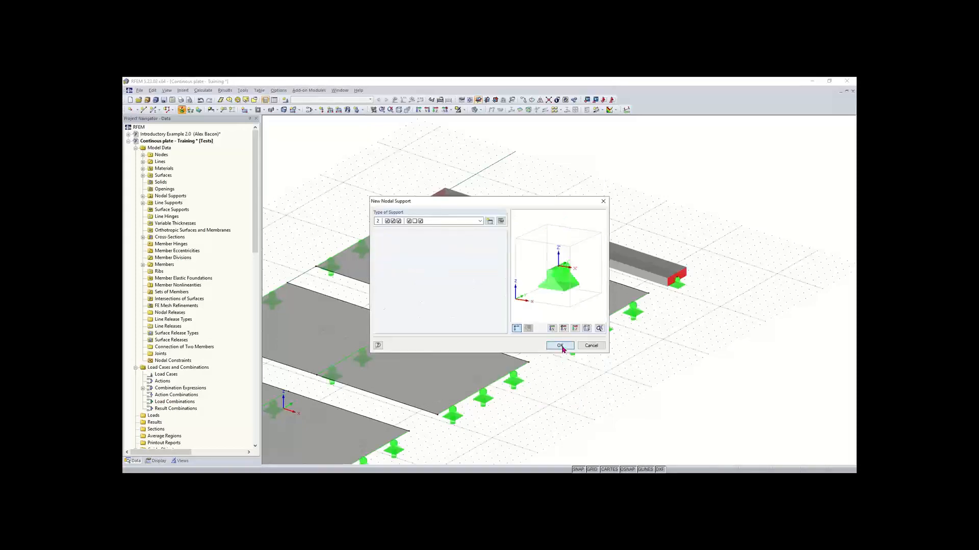
Step: Assign the nodal support type with fixed X rotation to the beam's unsupported far end node
click(560, 346)
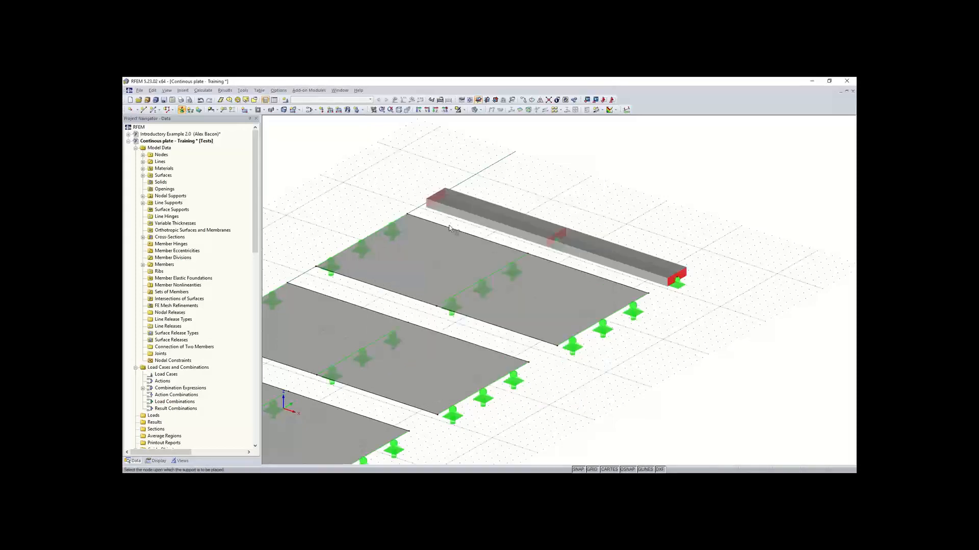
click(434, 198)
scroll(436, 204, up, 3)
ctrl+middle_drag(436, 226, 368, 210)
key(Escape)
scroll(378, 206, down, 1)
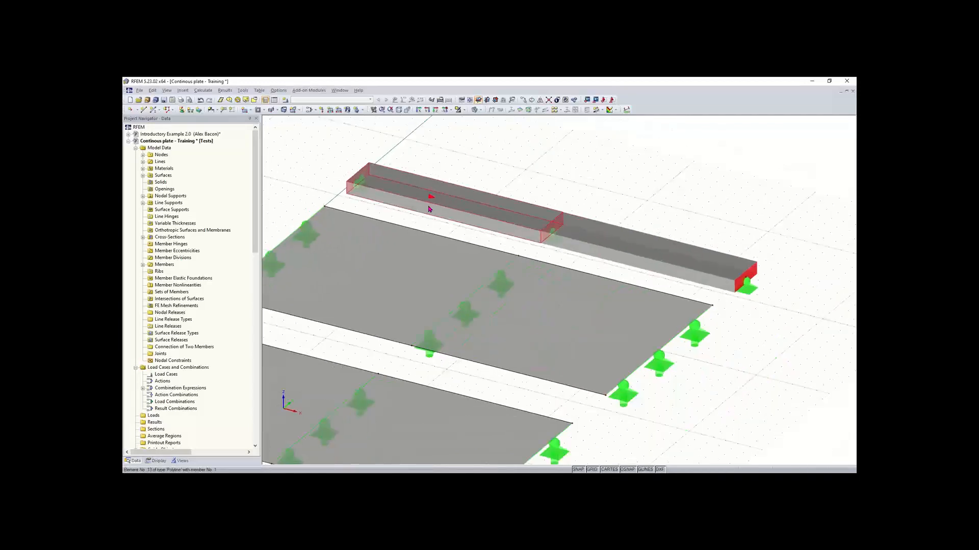
Step: Inspect the supports on the three surfaces and the beam from different angles
scroll(511, 245, down, 2)
scroll(511, 245, down, 1)
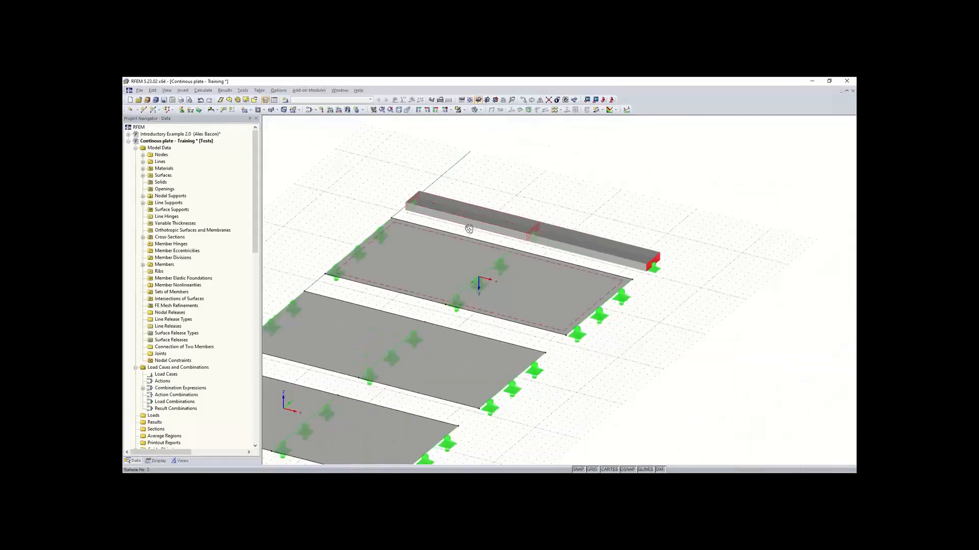
middle_drag(470, 229, 536, 188)
ctrl+middle_drag(618, 362, 603, 334)
right_click(576, 356)
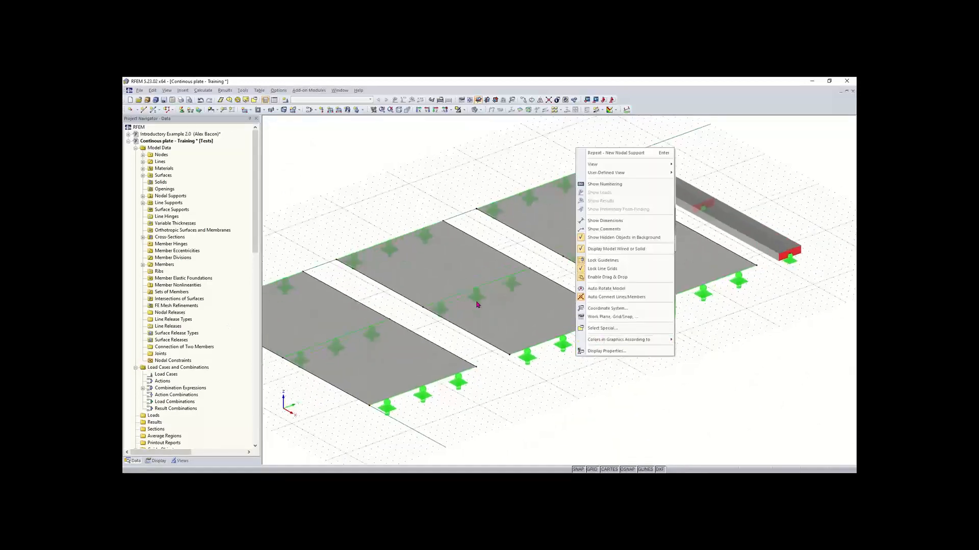
middle_drag(483, 317, 509, 303)
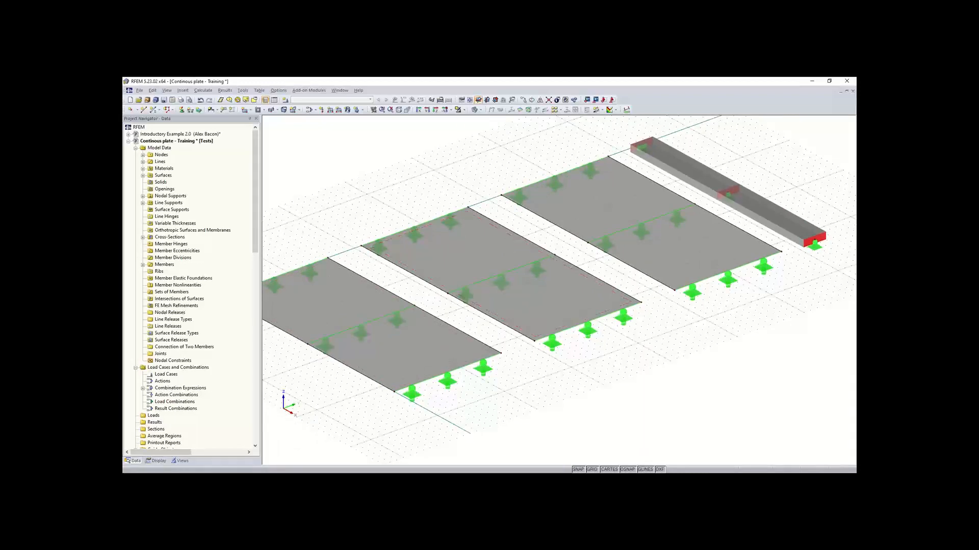
click(541, 324)
ctrl+middle_drag(542, 325, 622, 312)
click(627, 364)
scroll(632, 262, down, 2)
middle_drag(626, 264, 571, 290)
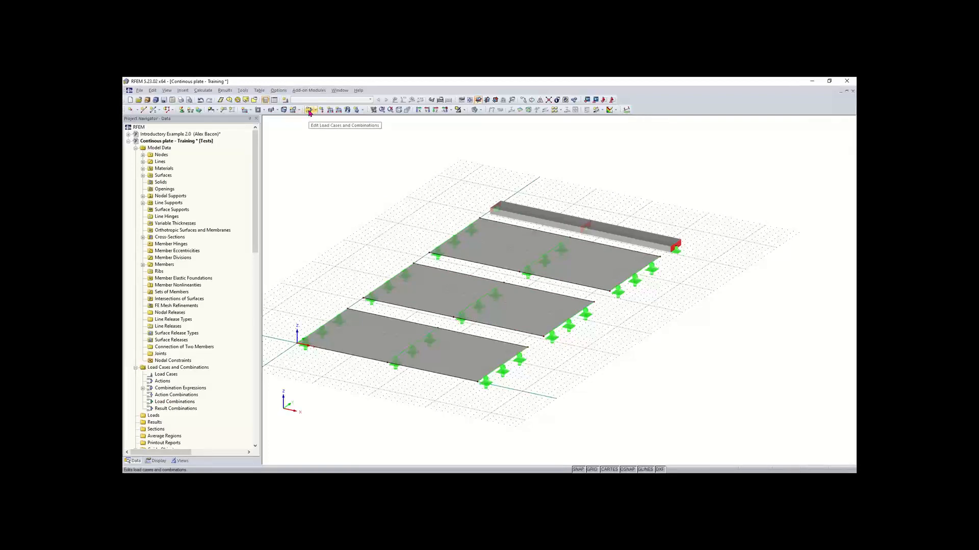
Step: Create load case LC1 named Dead load in the Dead action category, with self-weight deactivated
click(285, 101)
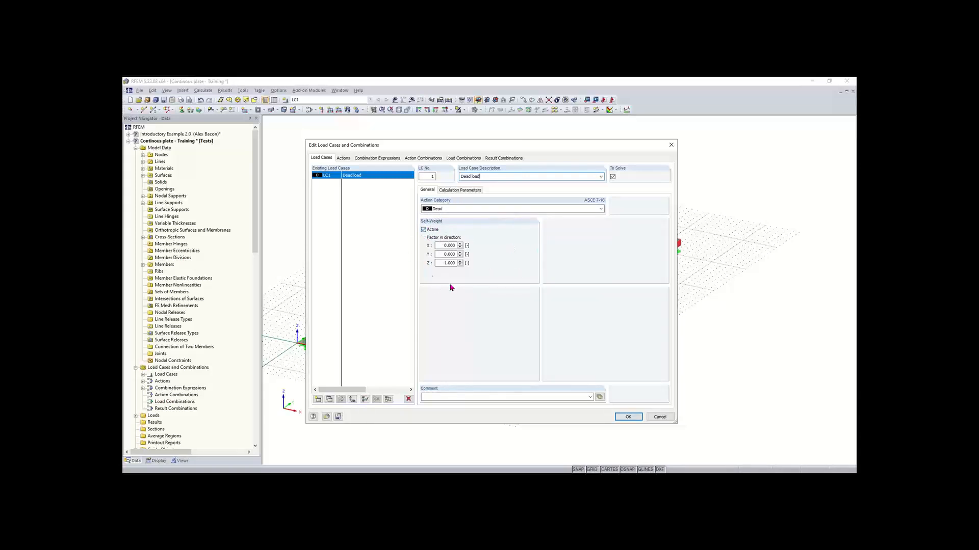
click(425, 231)
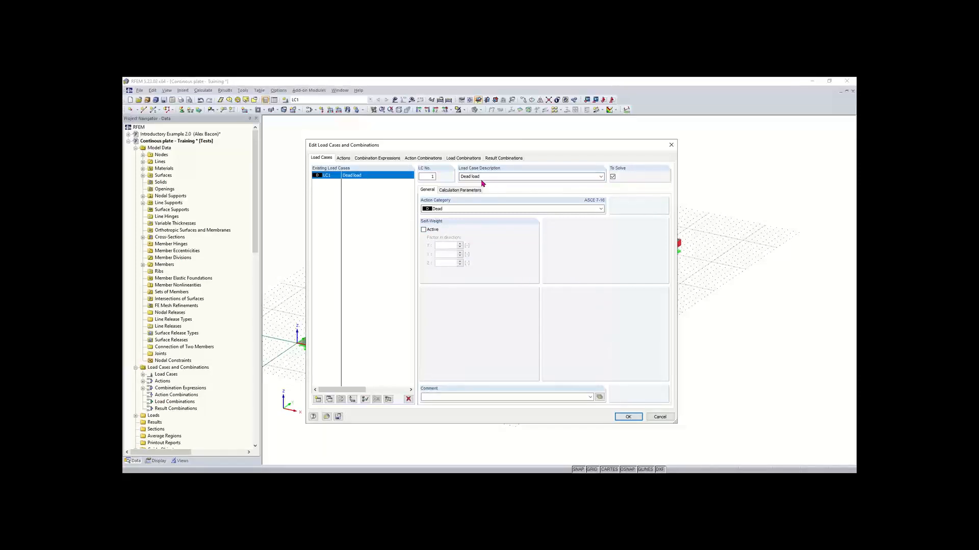
click(632, 420)
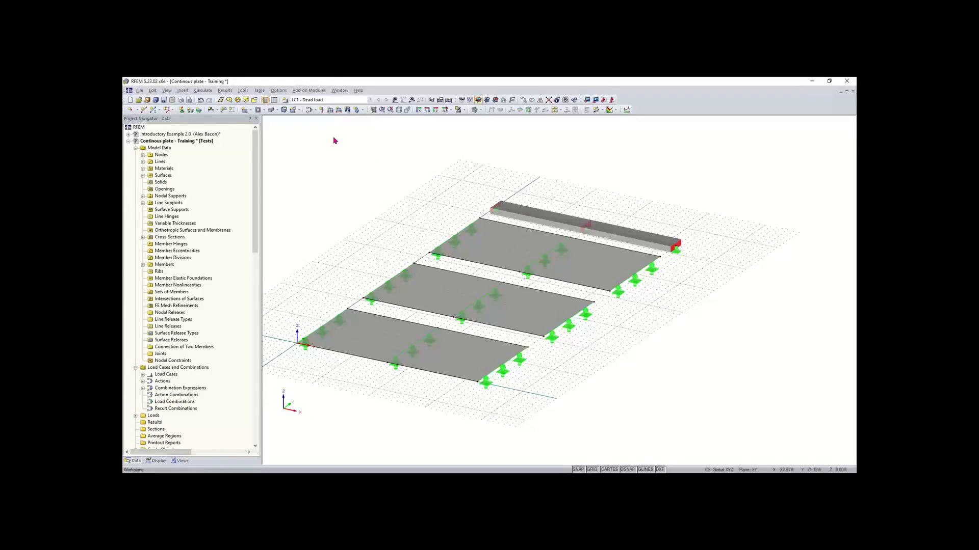
Step: Review the available load cases and combinations and choose LC1 - Dead load as the current load case
click(319, 101)
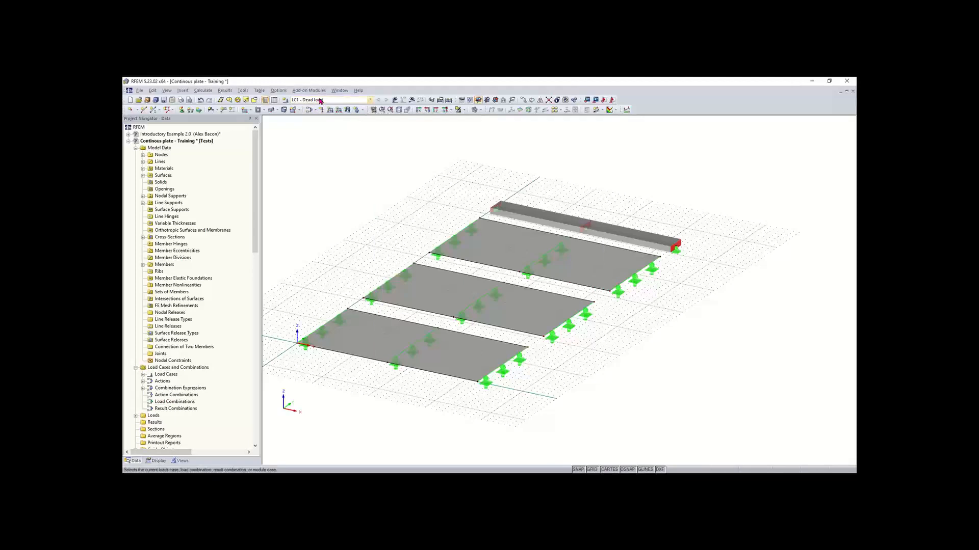
click(320, 100)
click(324, 102)
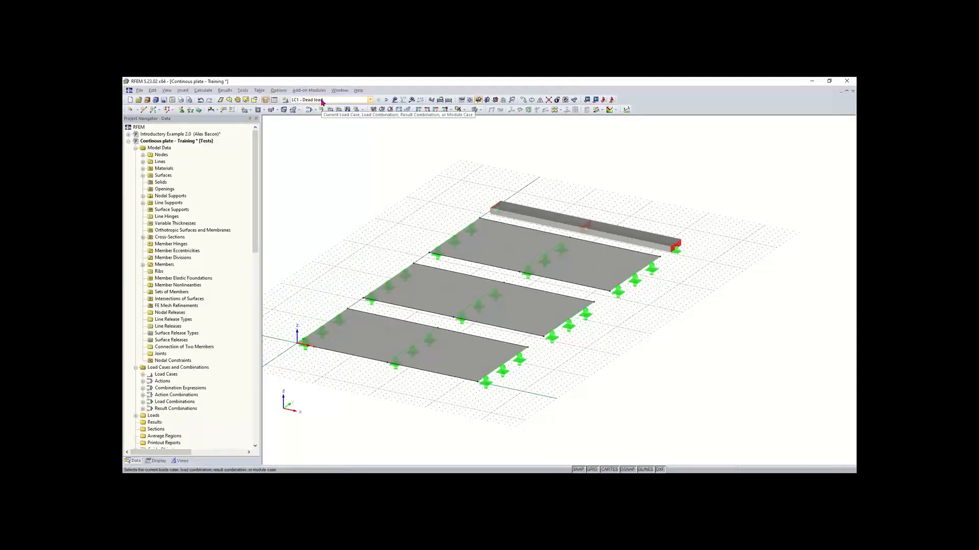
click(322, 102)
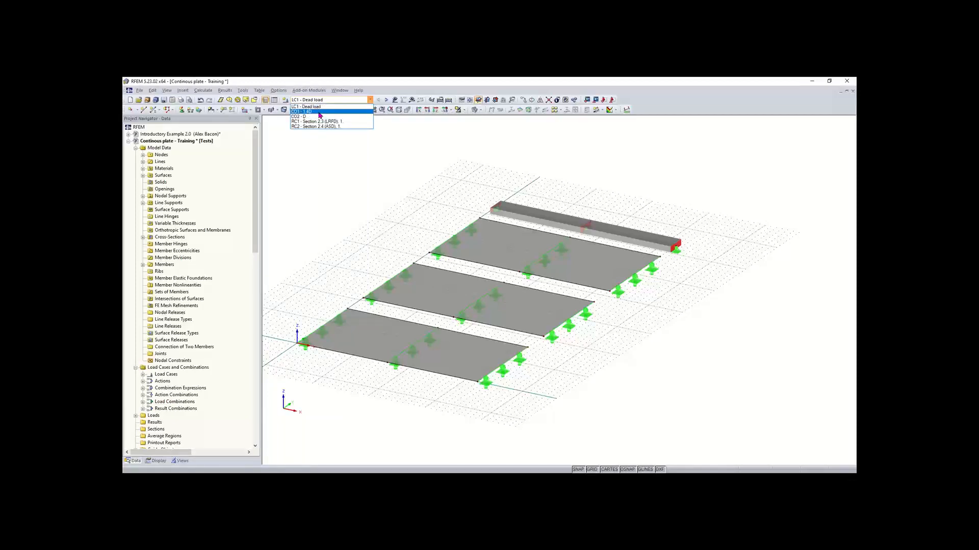
click(318, 100)
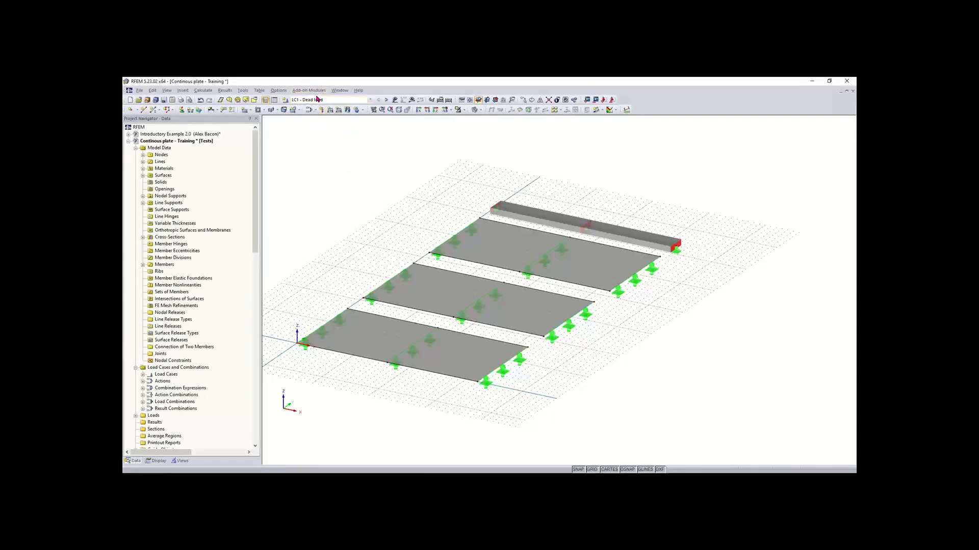
click(542, 258)
click(317, 101)
click(309, 106)
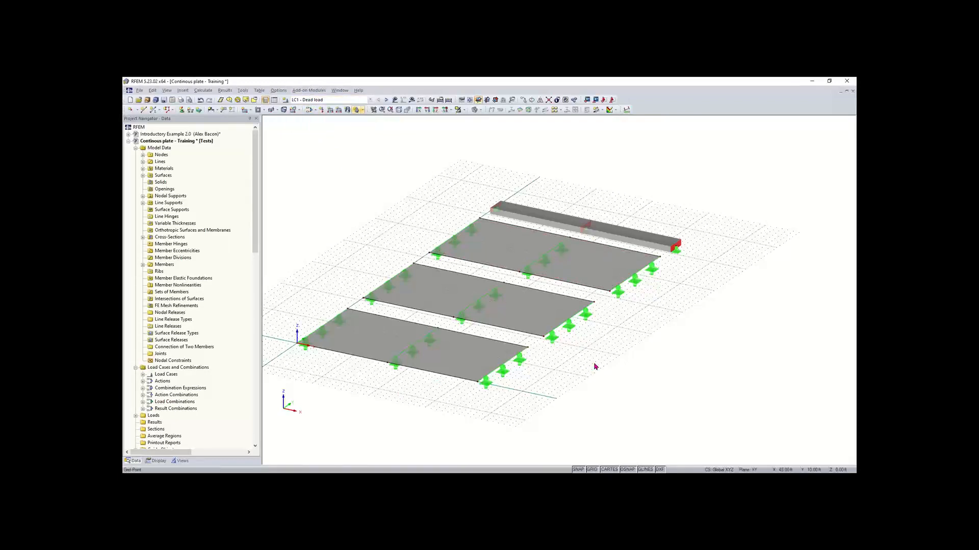
Step: Define a uniform force surface load in the global ZL direction related to true area and enter its magnitude
ctrl+middle_drag(583, 365, 559, 365)
right_click(561, 364)
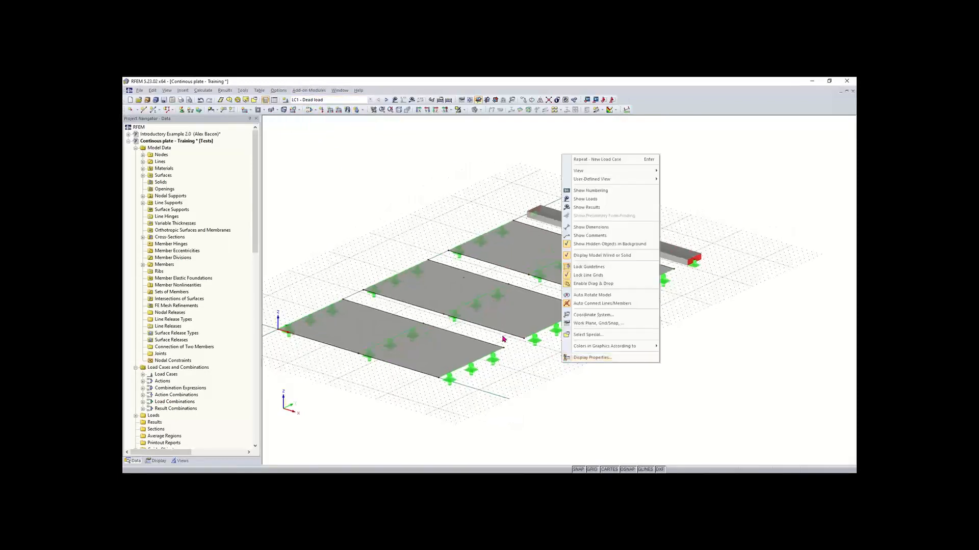
click(316, 231)
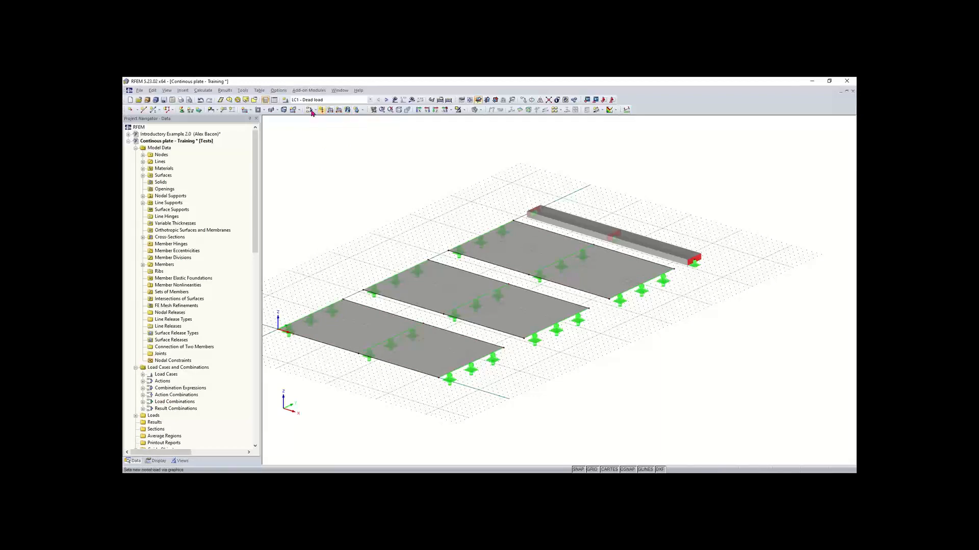
click(347, 111)
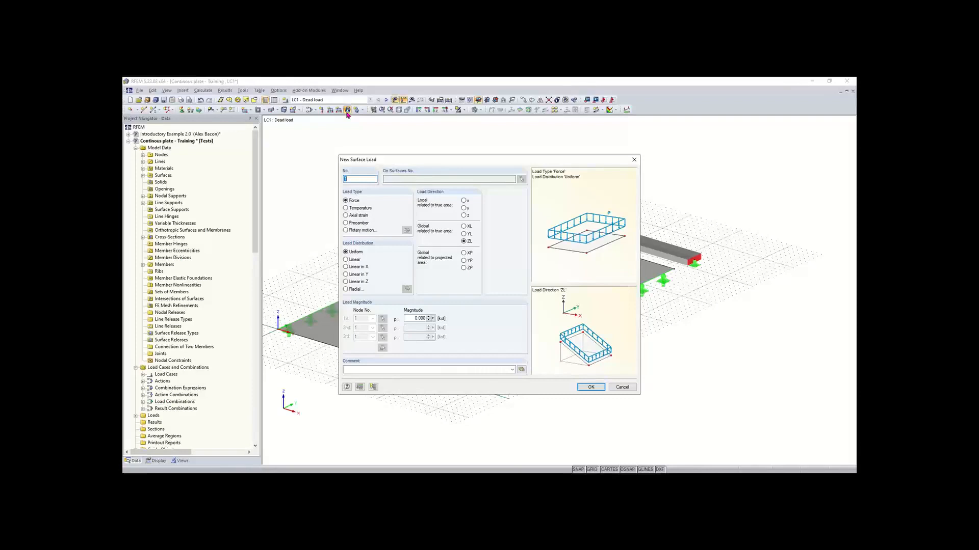
drag(437, 158, 429, 153)
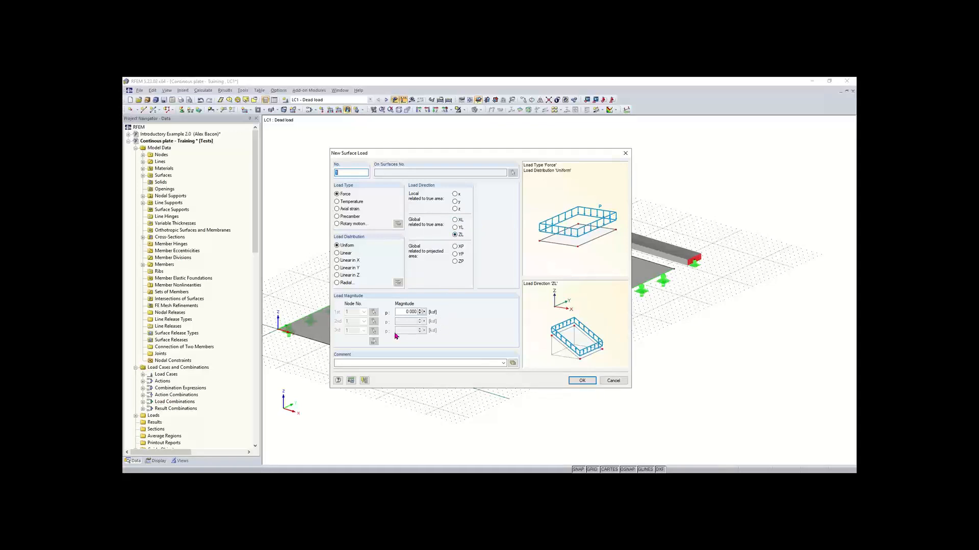
double_click(401, 313)
text(0)
click(583, 382)
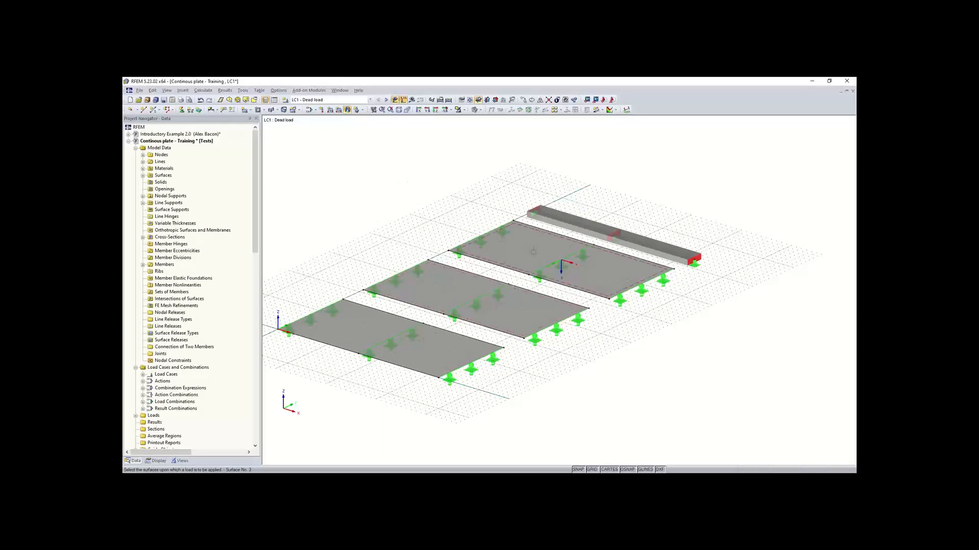
Step: Apply the uniform surface load to all three surfaces in the Dead load case
click(346, 324)
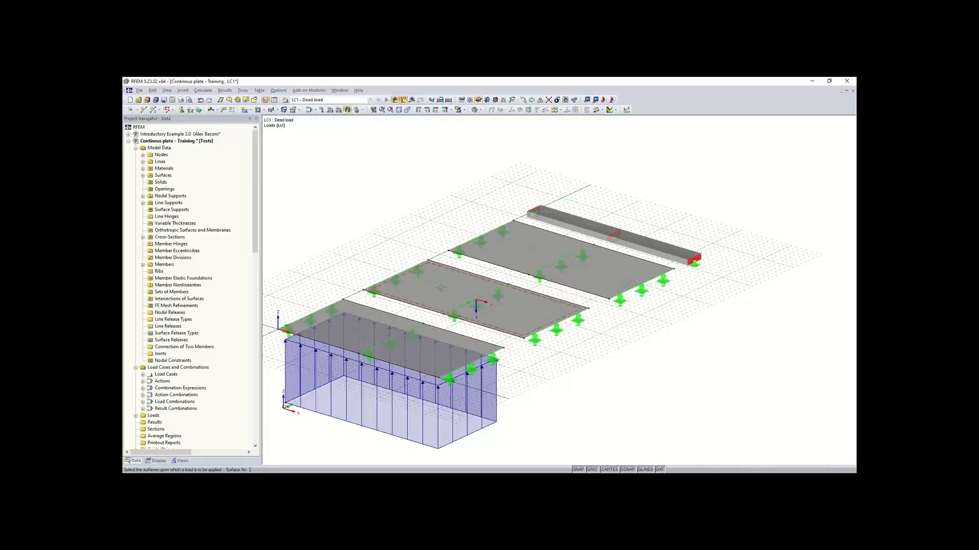
click(441, 288)
click(525, 247)
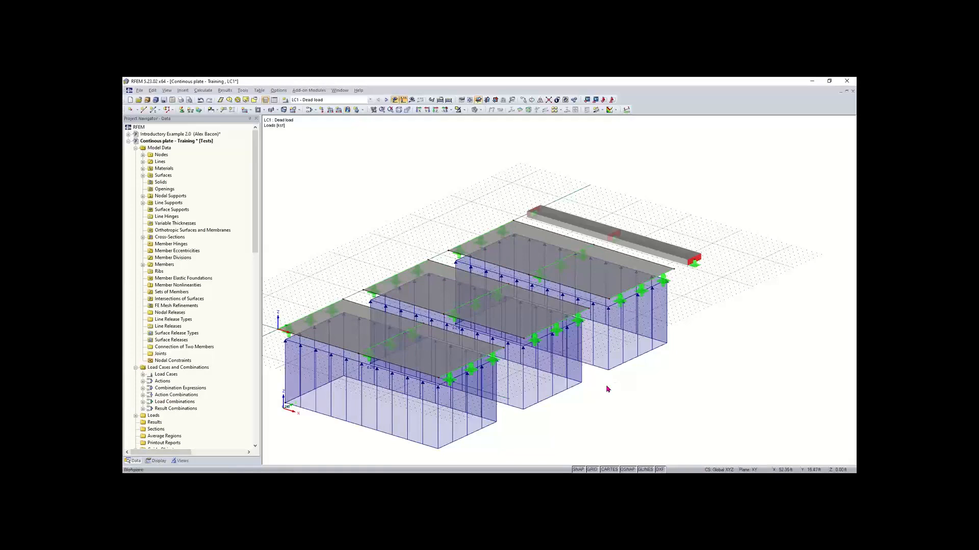
ctrl+middle_drag(629, 396, 555, 350)
right_click(453, 346)
click(584, 384)
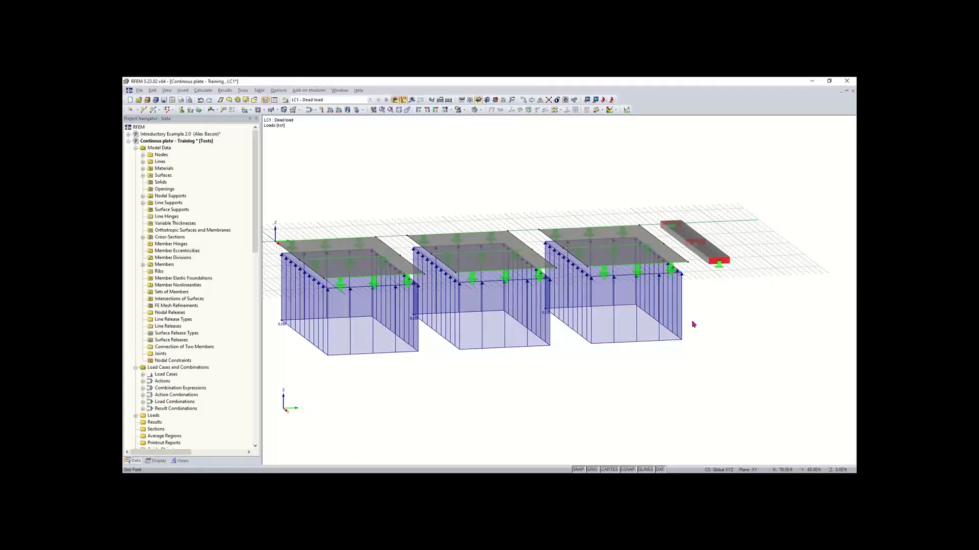
Step: Change the surface load on surfaces 1-3 to a magnitude of -0.210 ksf so that it acts downward
drag(702, 318, 309, 387)
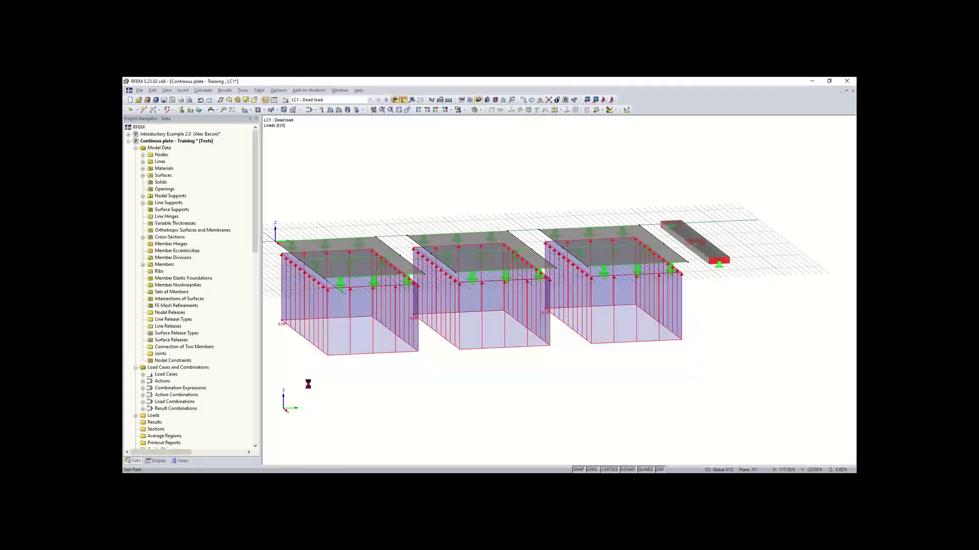
double_click(326, 341)
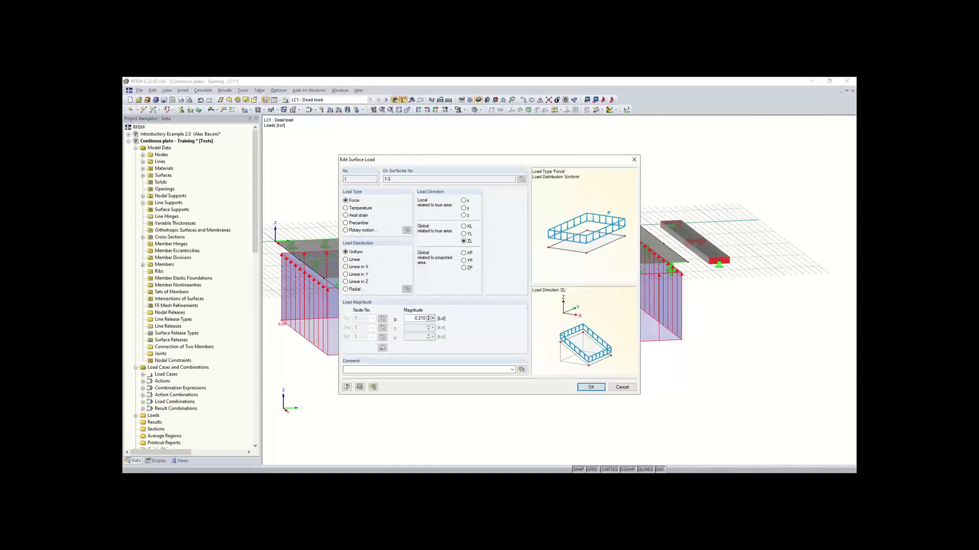
click(414, 318)
text(-)
click(590, 387)
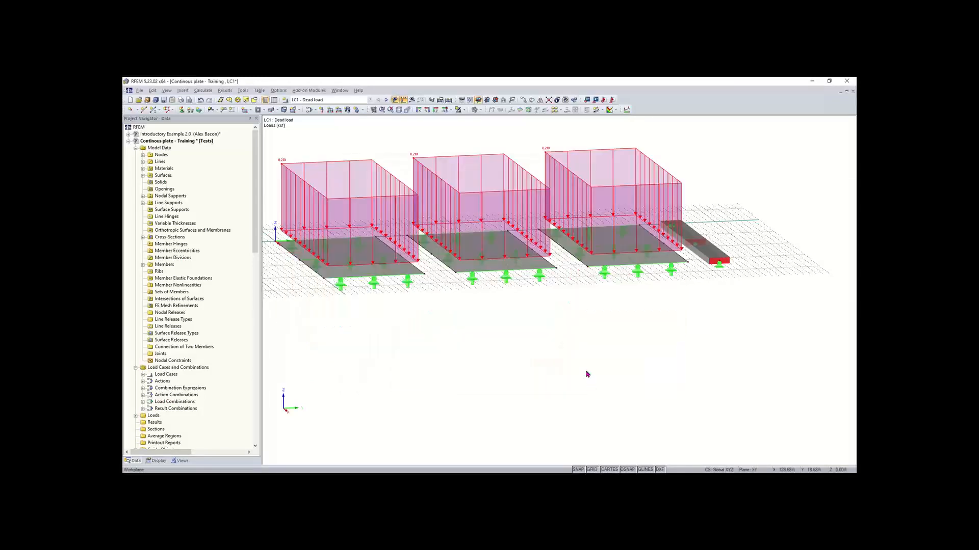
ctrl+middle_drag(413, 346, 586, 398)
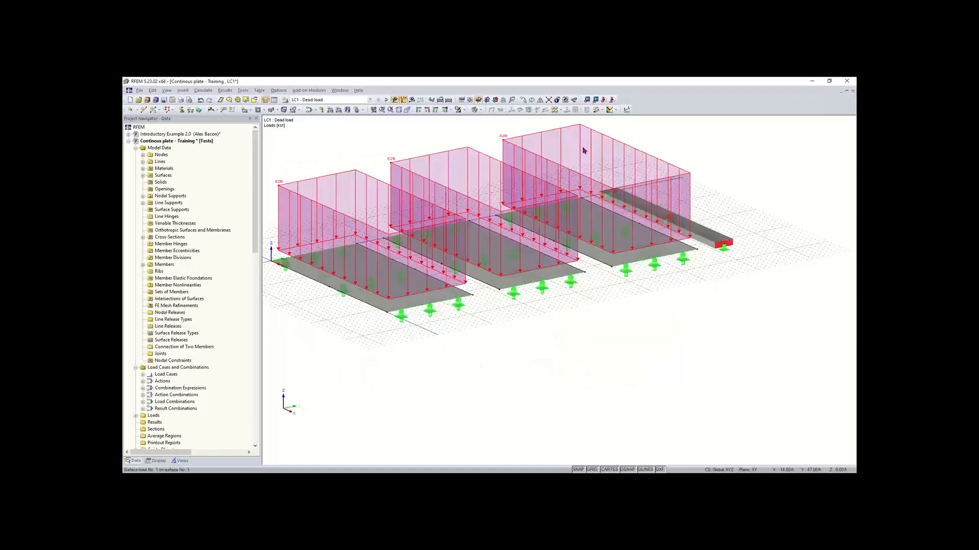
middle_drag(563, 357, 580, 387)
middle_drag(625, 338, 583, 349)
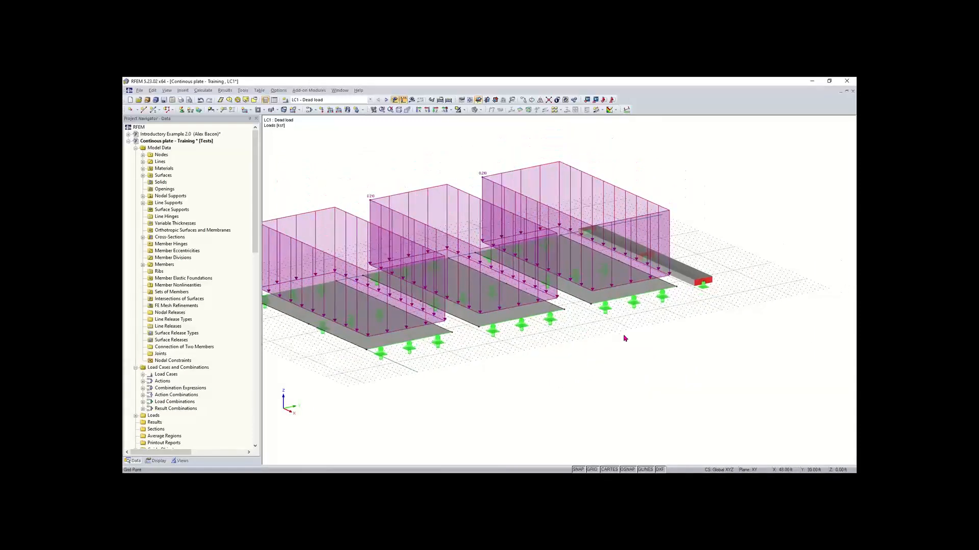
scroll(624, 338, down, 1)
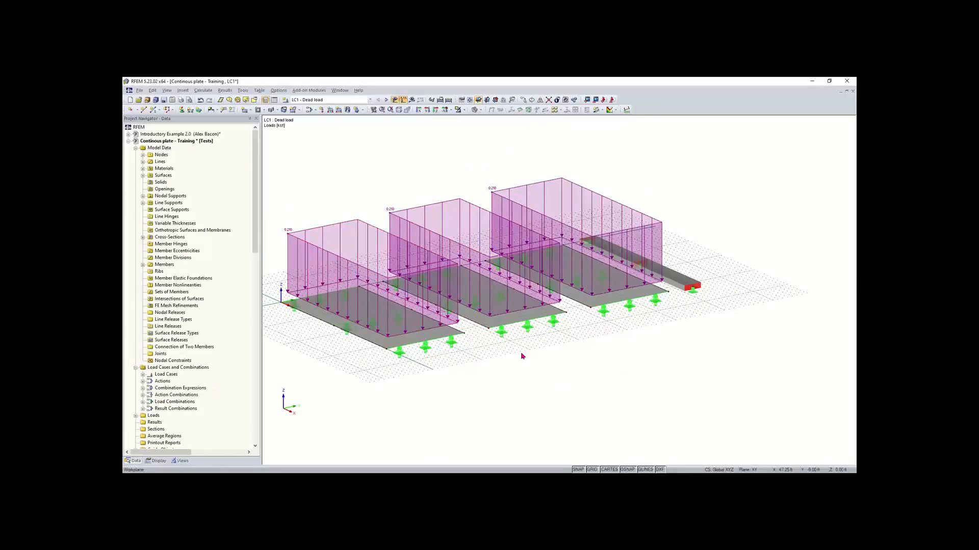
Step: Apply a uniform force member load in the global ZL direction, related to true member length, to both segments of the beam
ctrl+middle_drag(528, 343, 281, 368)
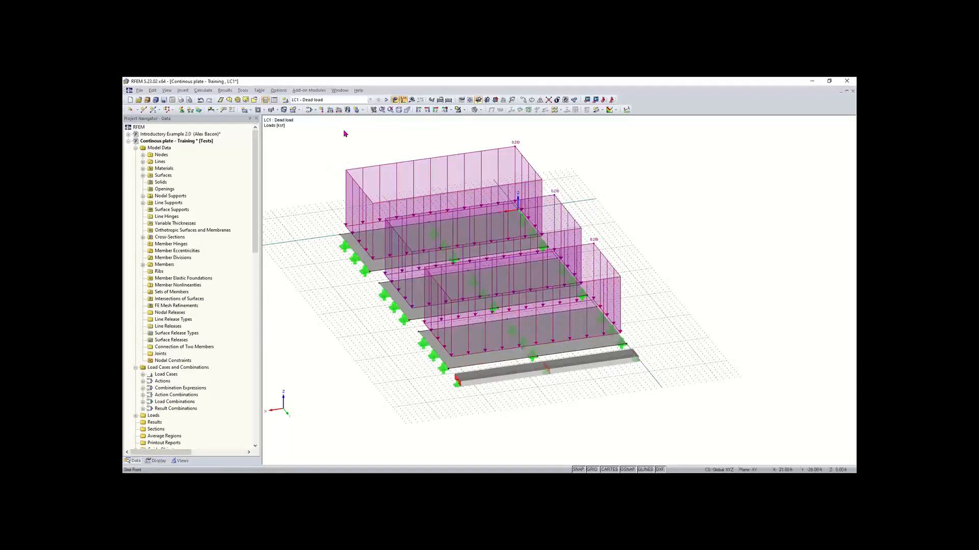
click(330, 110)
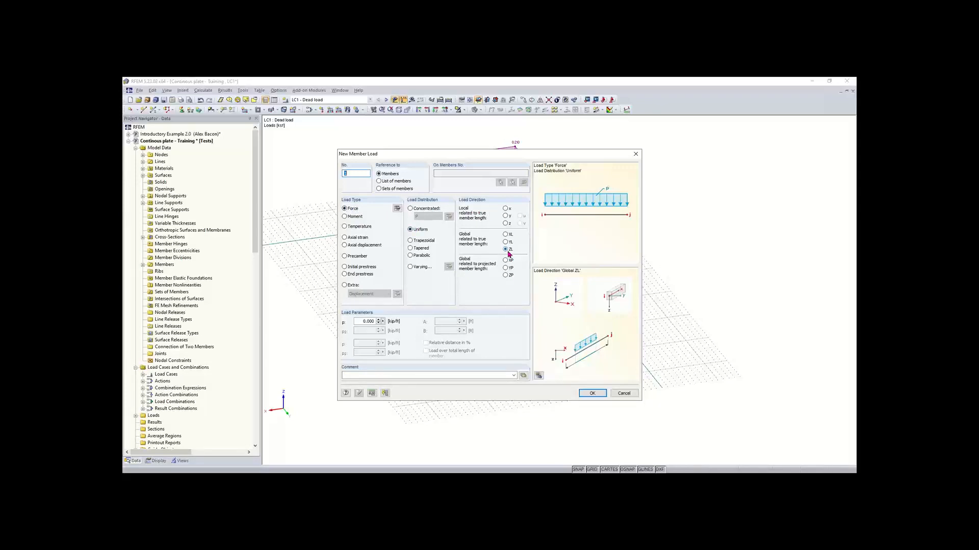
double_click(366, 322)
key(BackSpace)
click(593, 394)
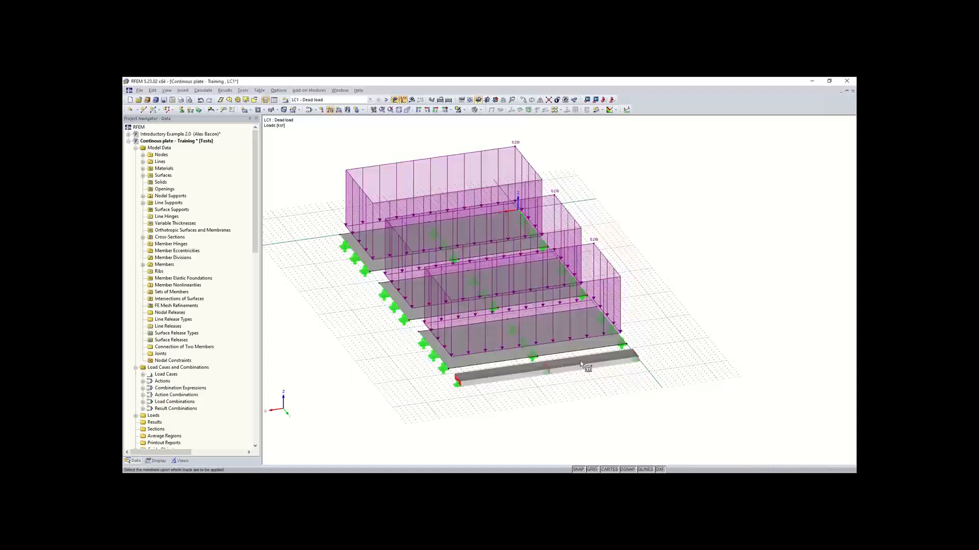
click(584, 366)
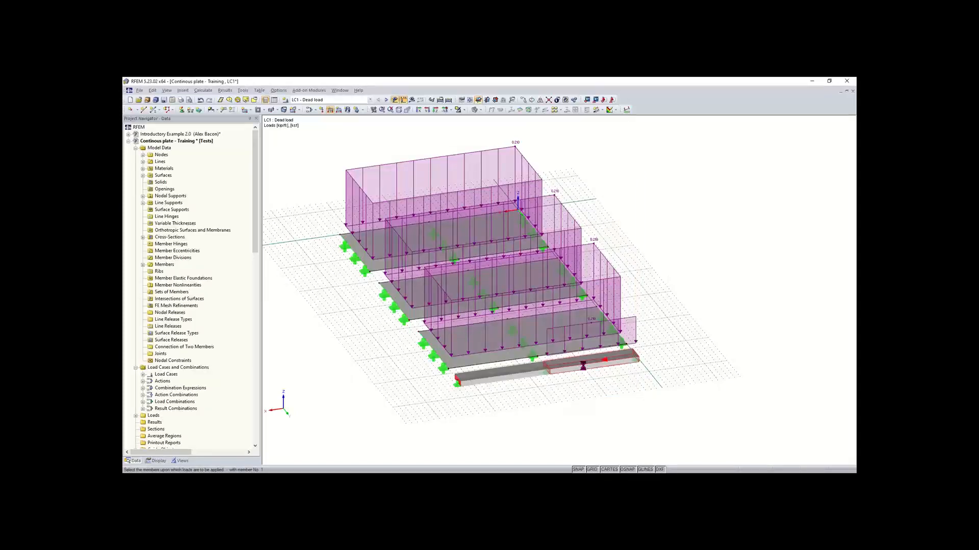
click(517, 373)
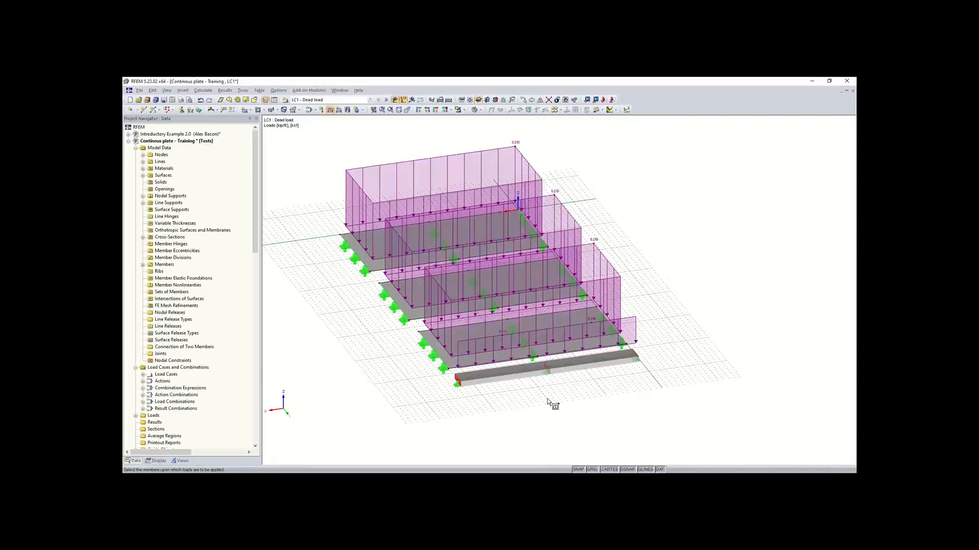
key(Escape)
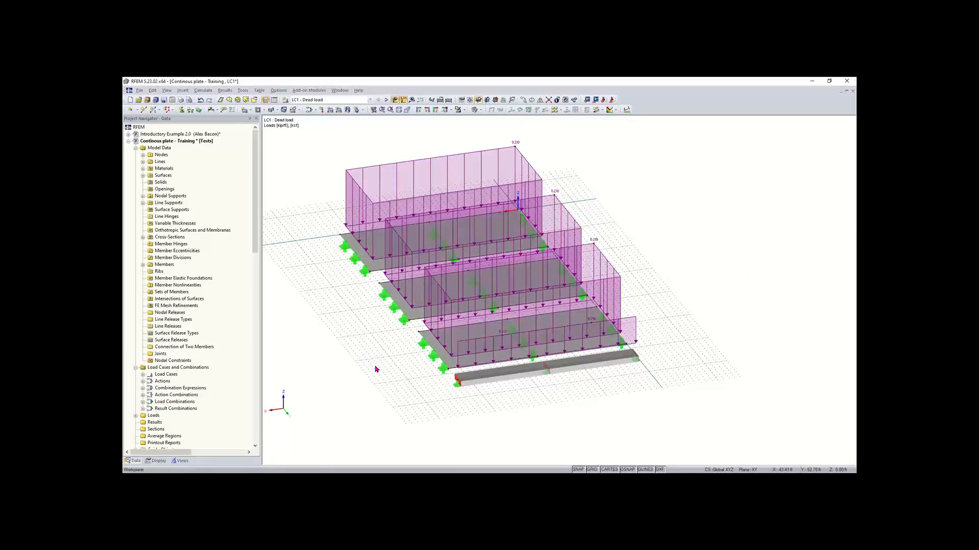
Step: Review the surface load definition for the third surface alone and for the first two surfaces together, making no changes
ctrl+middle_drag(387, 362, 676, 278)
ctrl+middle_drag(699, 192, 644, 170)
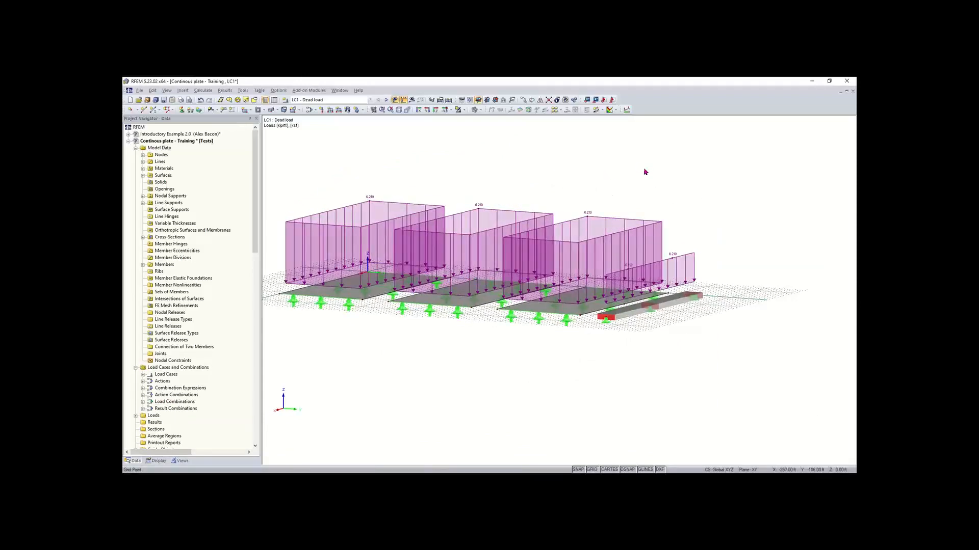
double_click(581, 243)
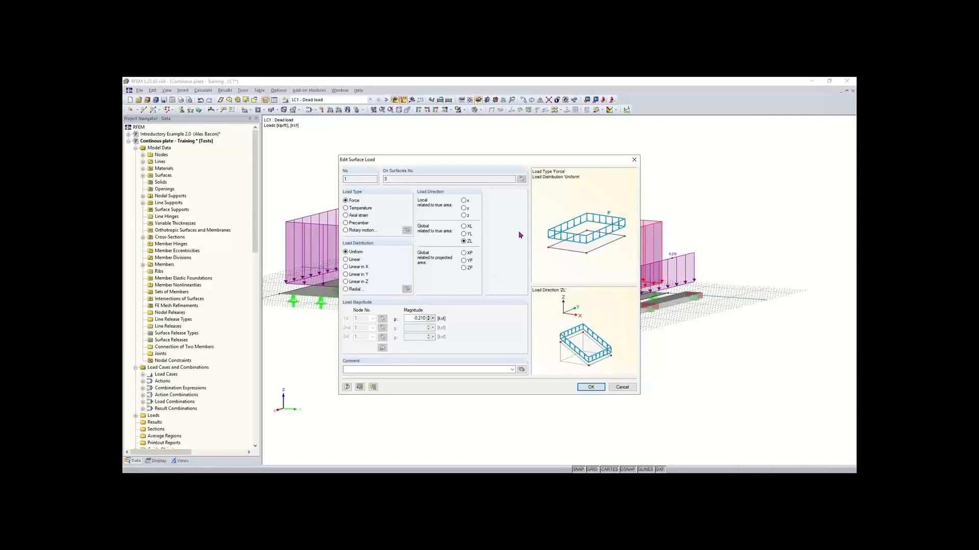
click(634, 160)
ctrl+middle_drag(695, 206, 655, 196)
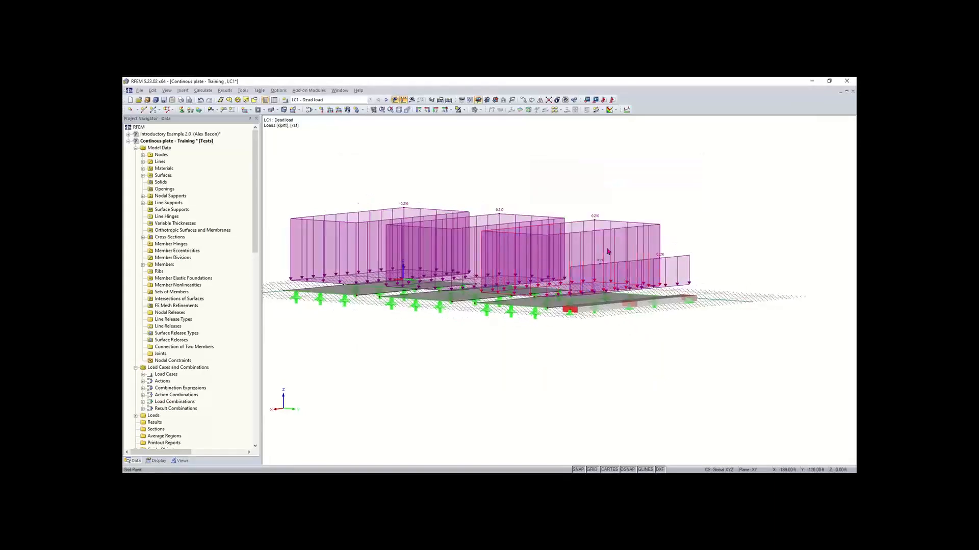
ctrl+middle_drag(341, 319, 505, 339)
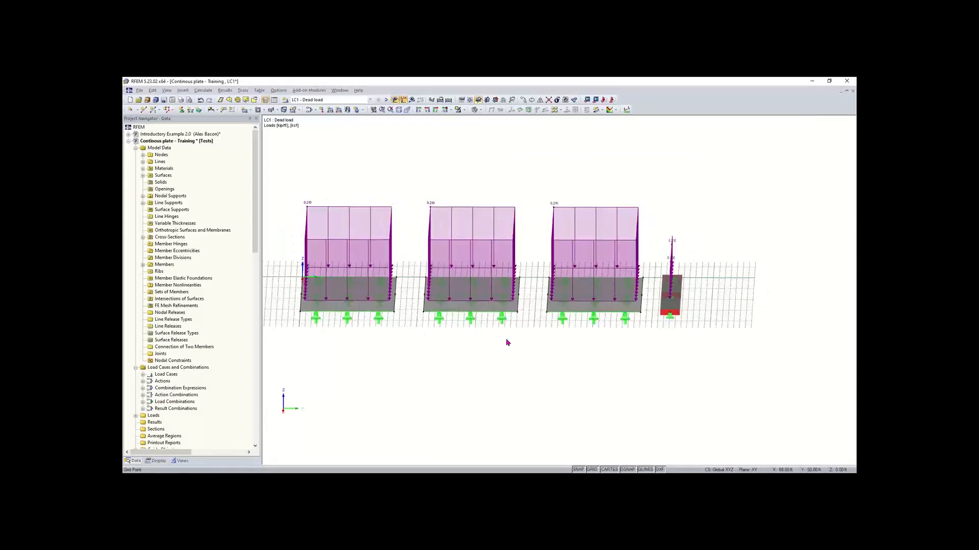
drag(474, 154, 345, 262)
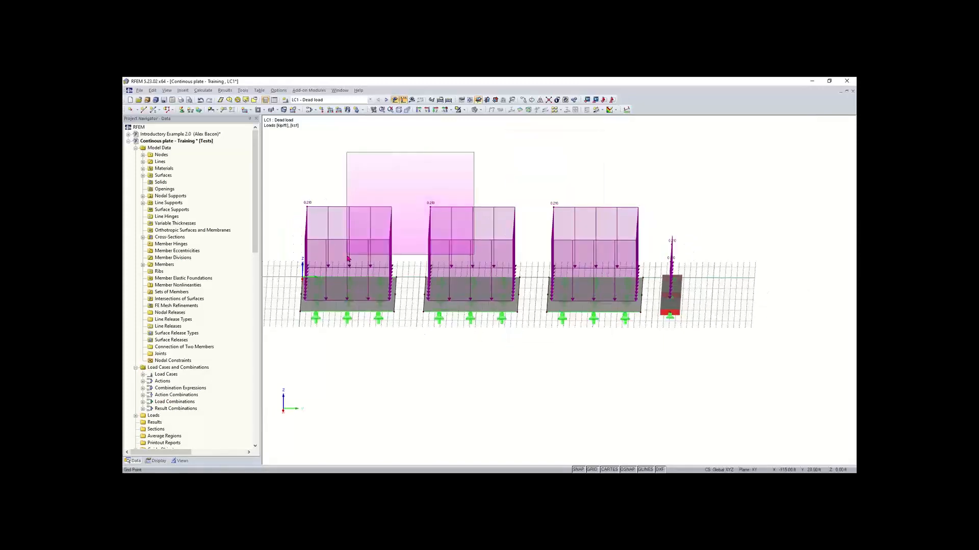
double_click(390, 245)
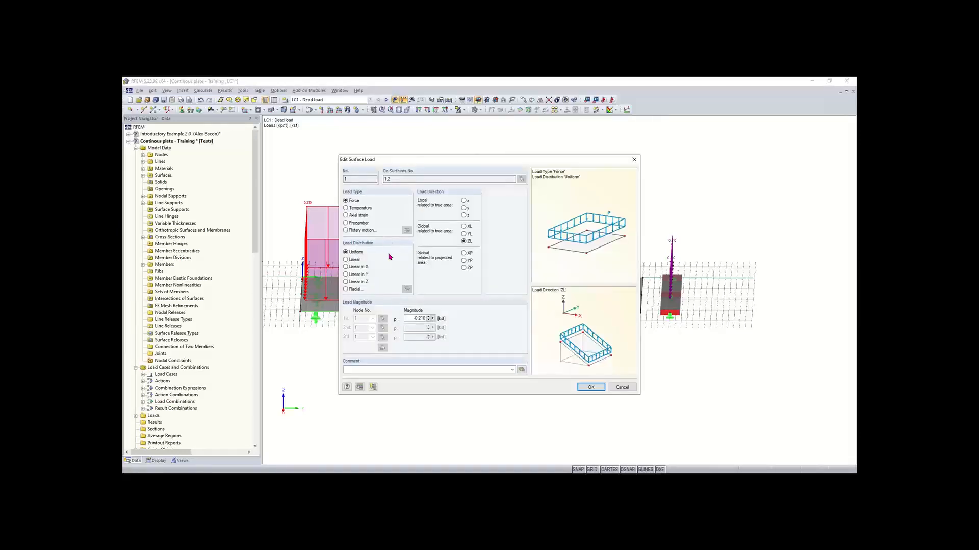
click(634, 159)
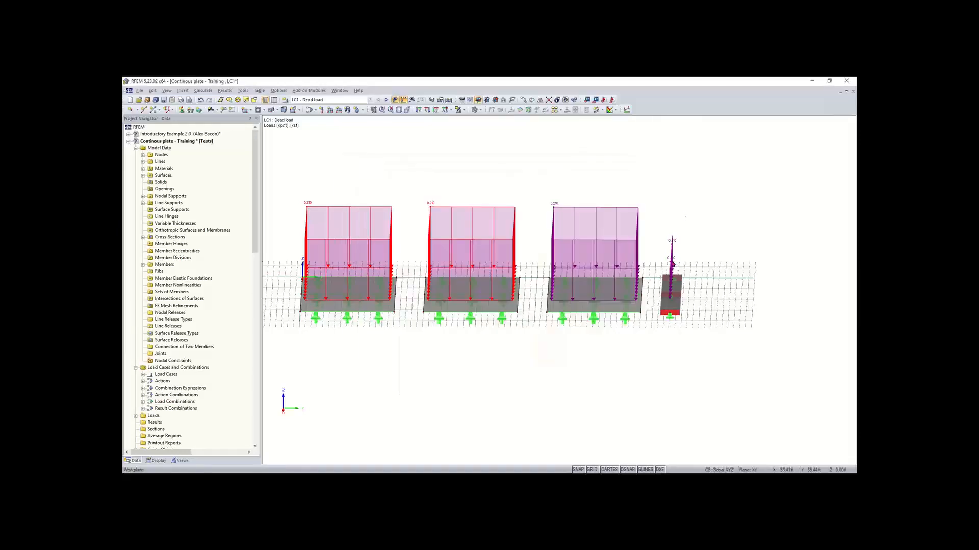
middle_drag(652, 356, 577, 367)
right_click(577, 366)
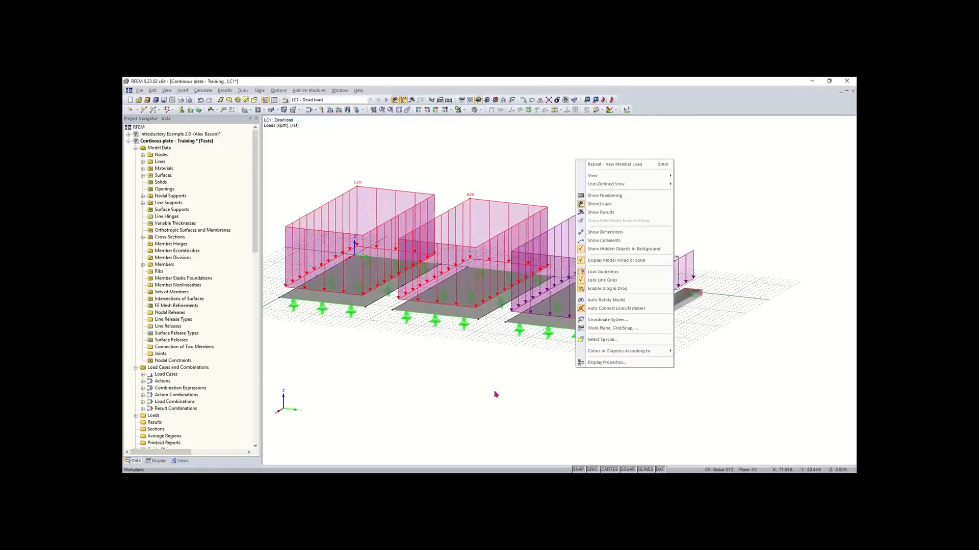
click(495, 393)
middle_drag(664, 375, 614, 377)
right_click(589, 382)
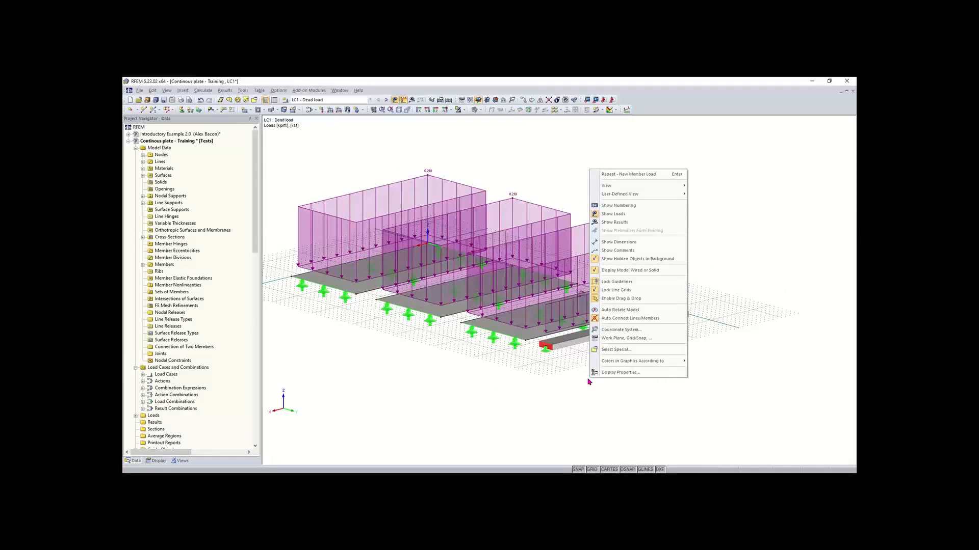
click(502, 370)
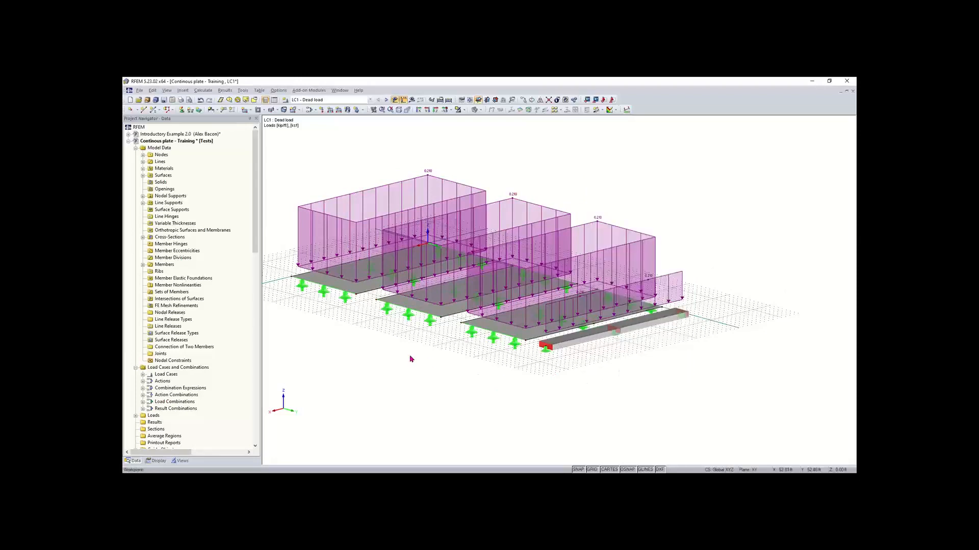
Step: Hide the Dead load case's loads in the model view so that only the surfaces, beam and supports are displayed
ctrl+middle_drag(410, 358, 473, 341)
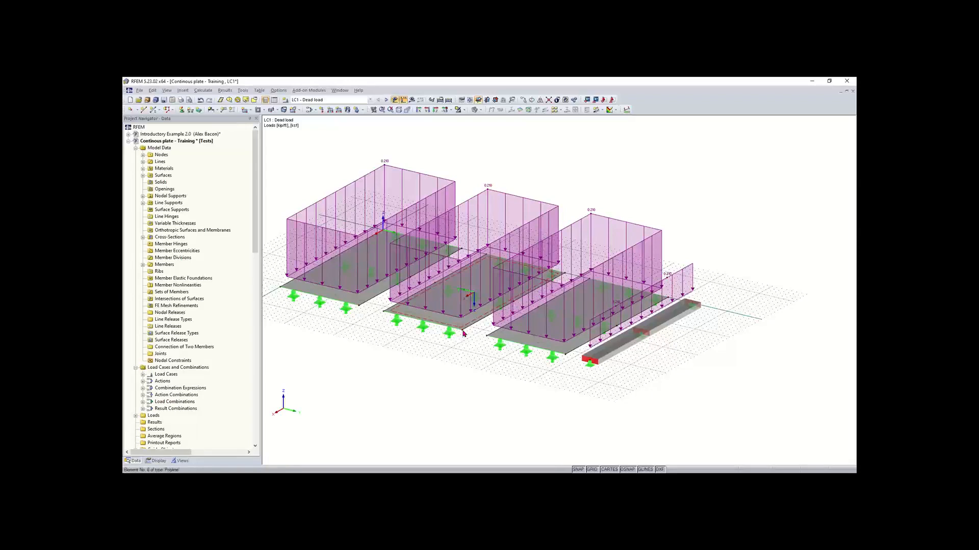
scroll(384, 353, up, 1)
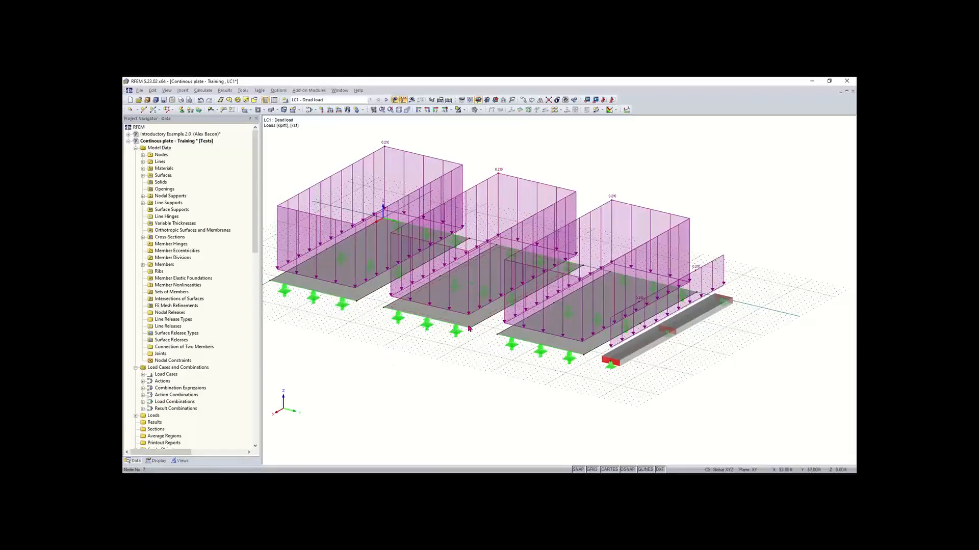
middle_drag(343, 335, 386, 363)
scroll(375, 322, up, 1)
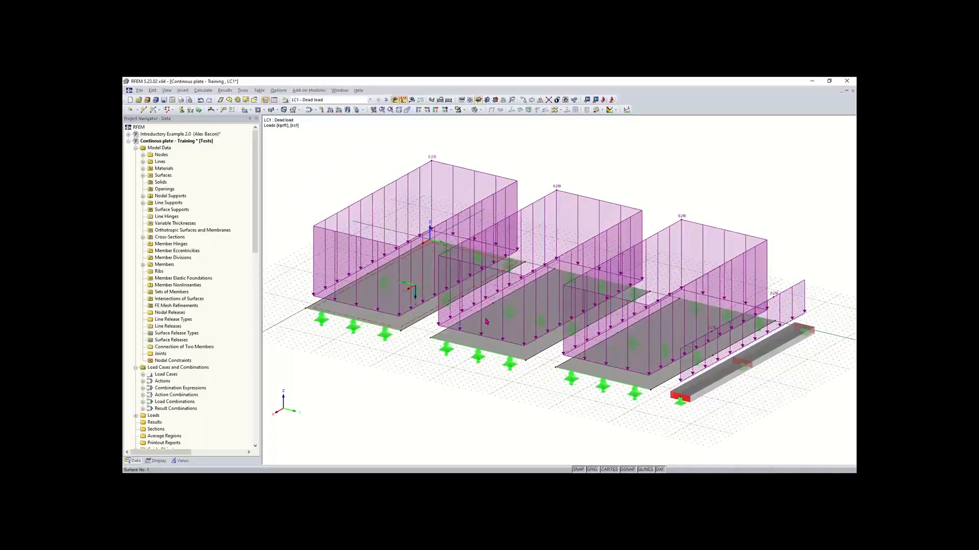
middle_drag(525, 320, 489, 313)
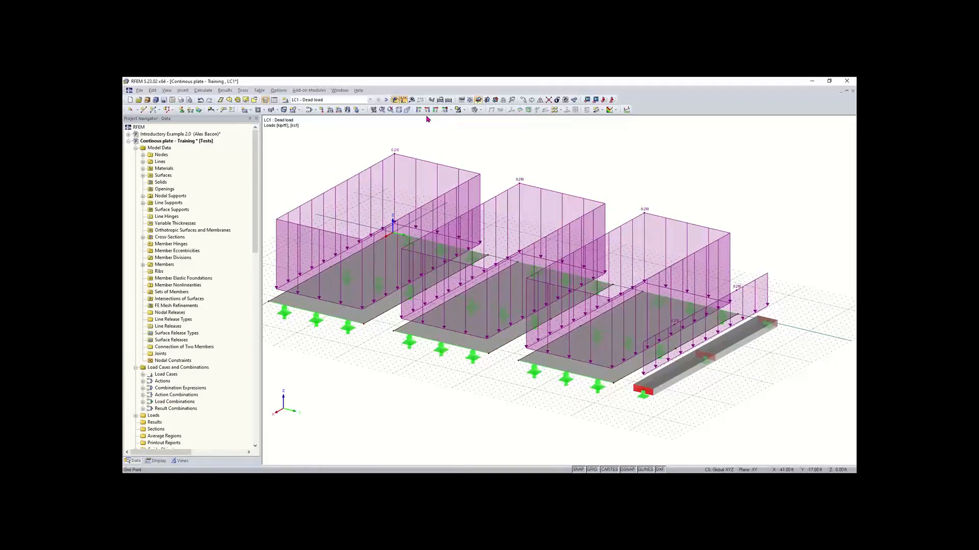
click(396, 100)
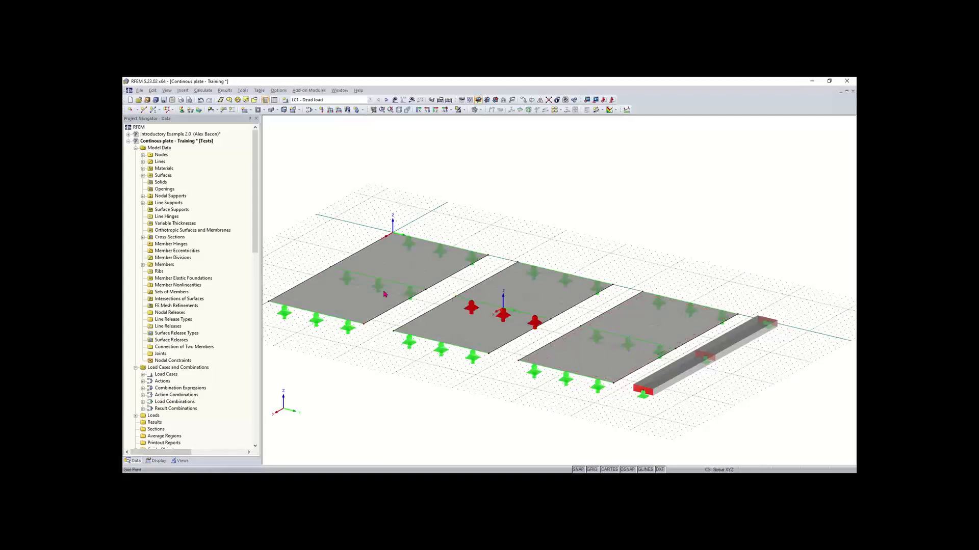
Step: Create a surface FE mesh refinement with a target FE length of 0.20 ft and assign it to the first plate surface
click(350, 303)
right_click(350, 304)
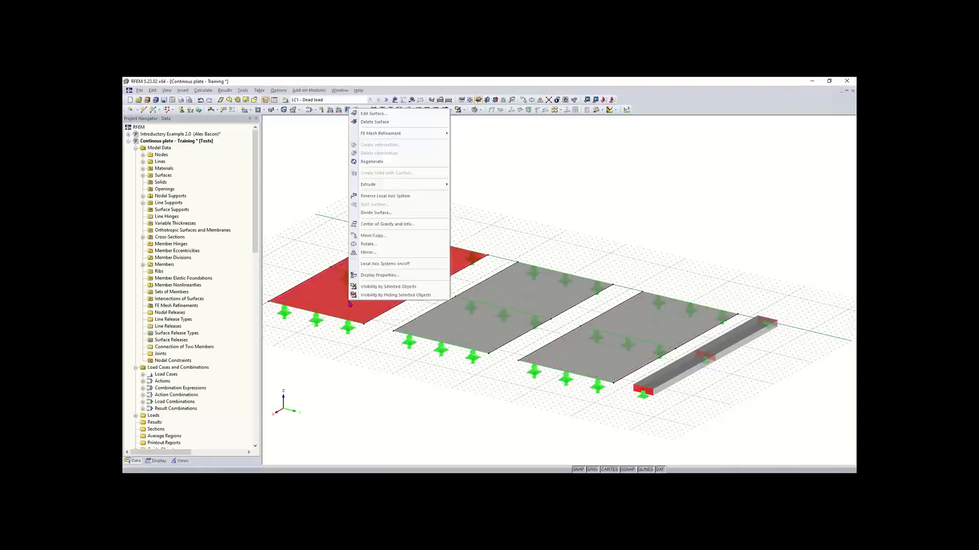
mouse_move(400, 135)
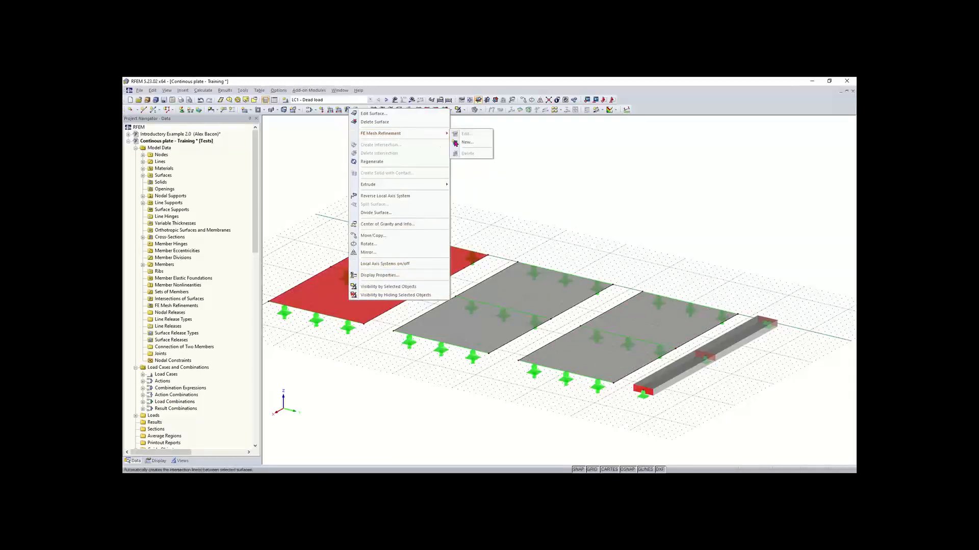
click(465, 143)
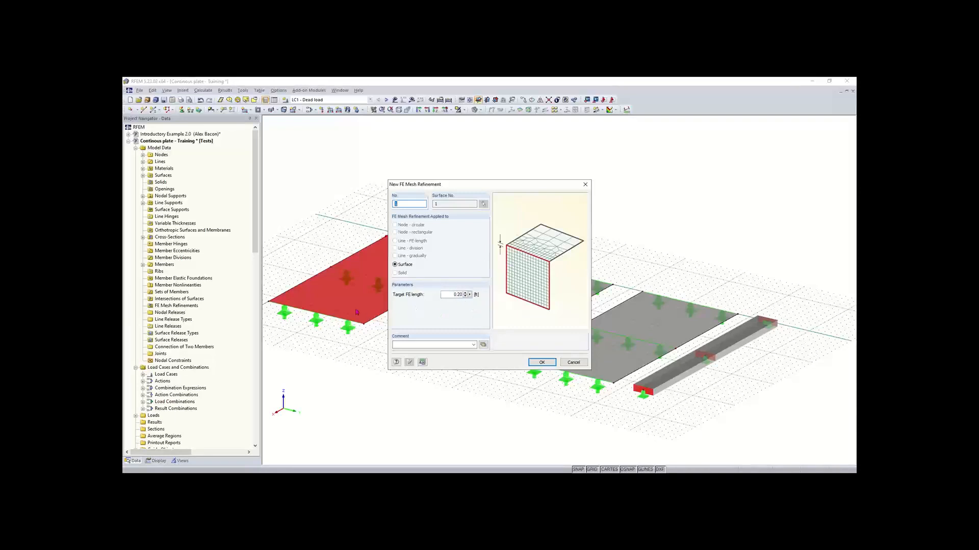
click(542, 363)
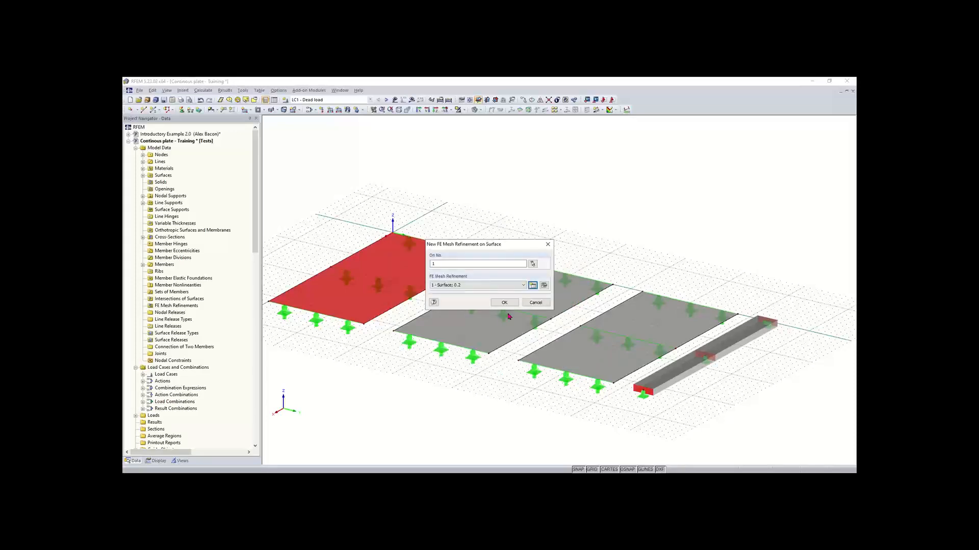
click(504, 303)
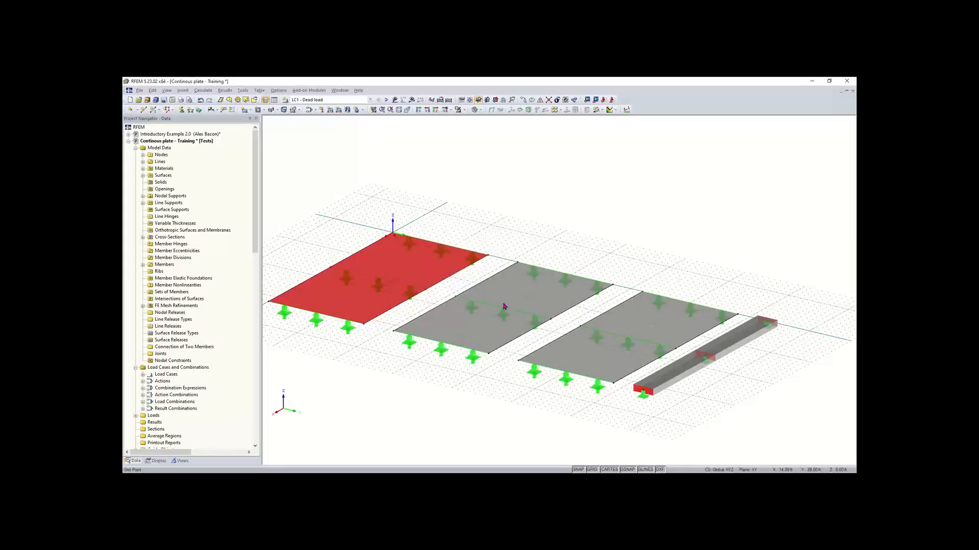
Step: Examine the FE mesh refinement marker near the origin corner of the first plate surface
click(430, 202)
middle_drag(349, 254, 374, 260)
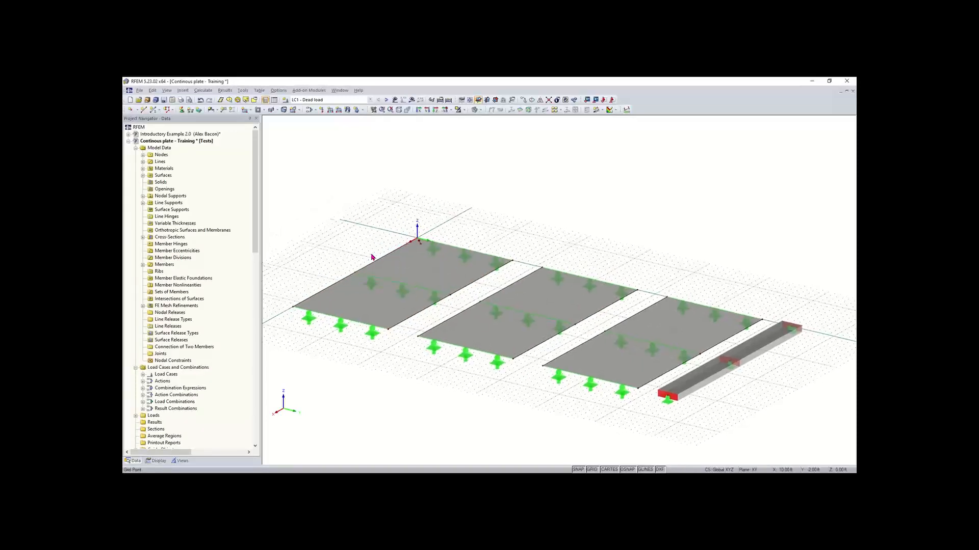
scroll(420, 252, up, 1)
scroll(420, 252, up, 4)
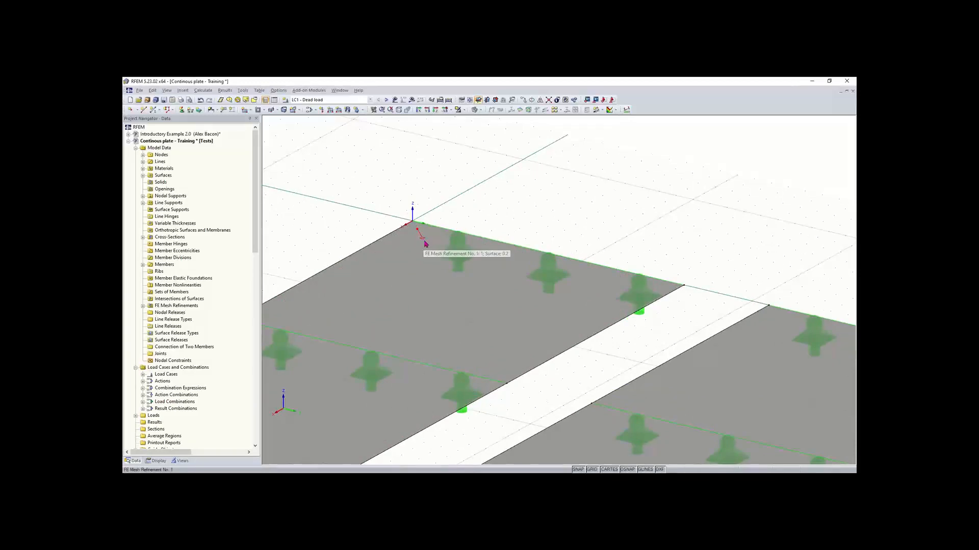
scroll(426, 244, down, 5)
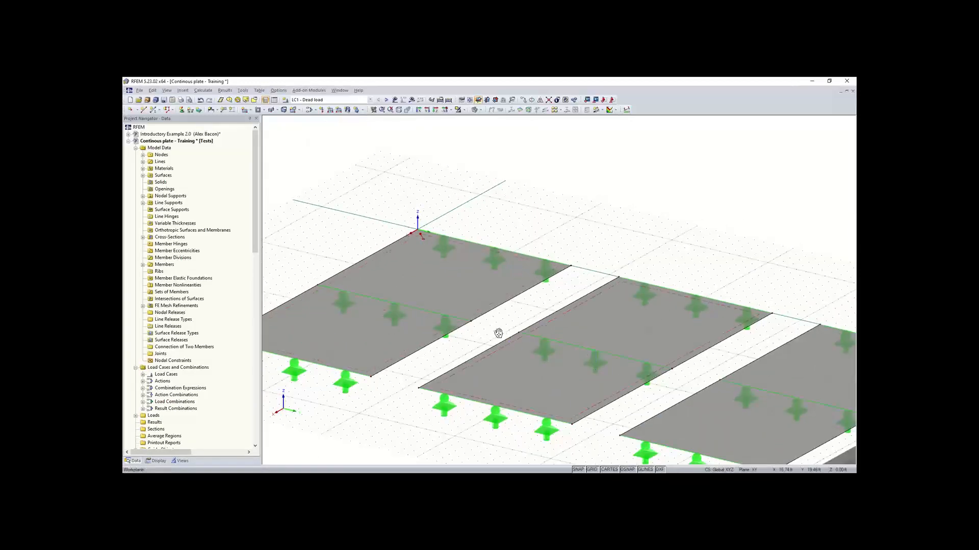
Step: Start a new surface-type FE mesh refinement and assign it to the middle plate surface
middle_drag(499, 334, 415, 258)
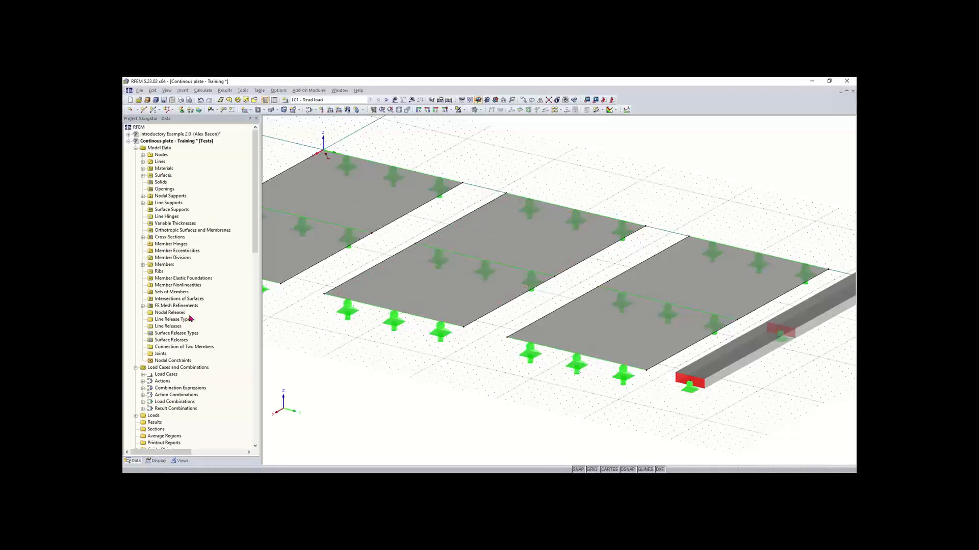
scroll(180, 347, down, 1)
scroll(179, 348, down, 1)
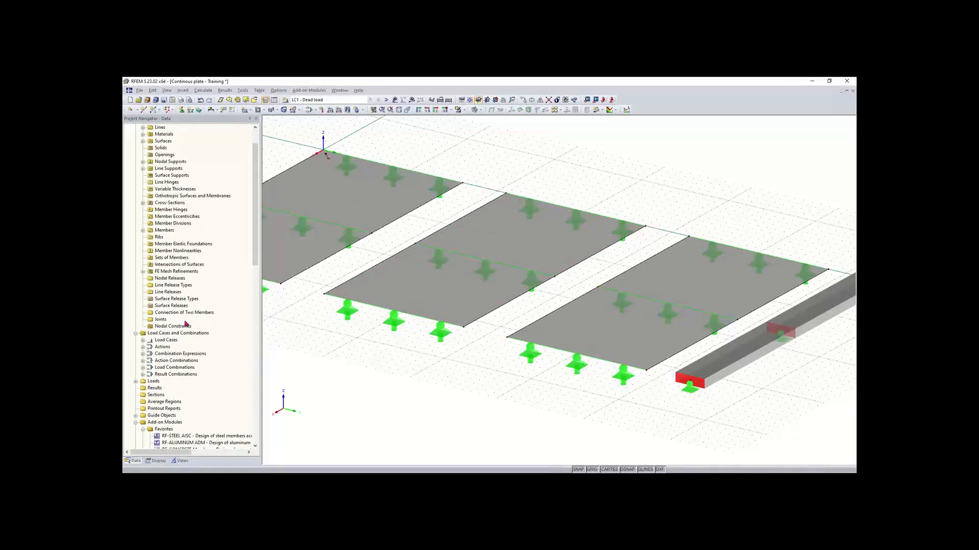
click(143, 272)
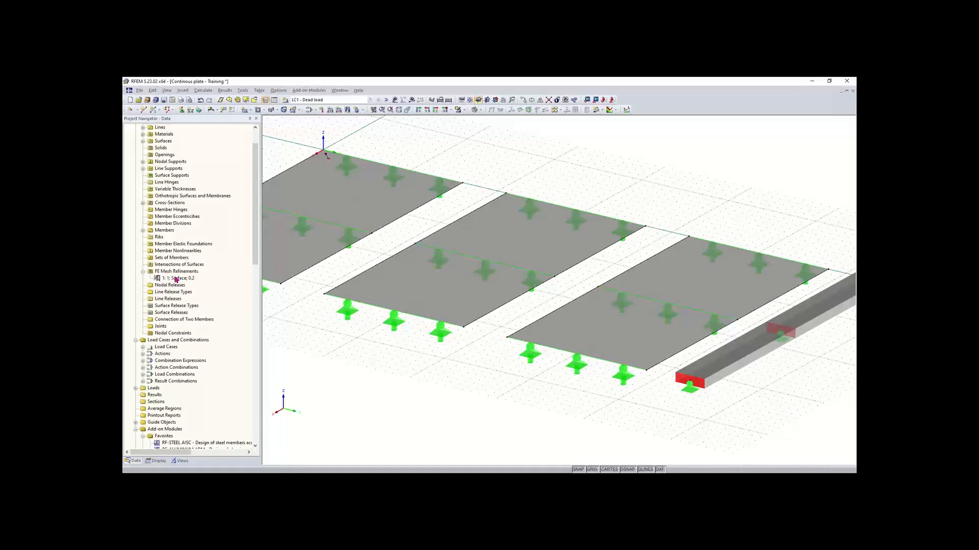
right_click(176, 273)
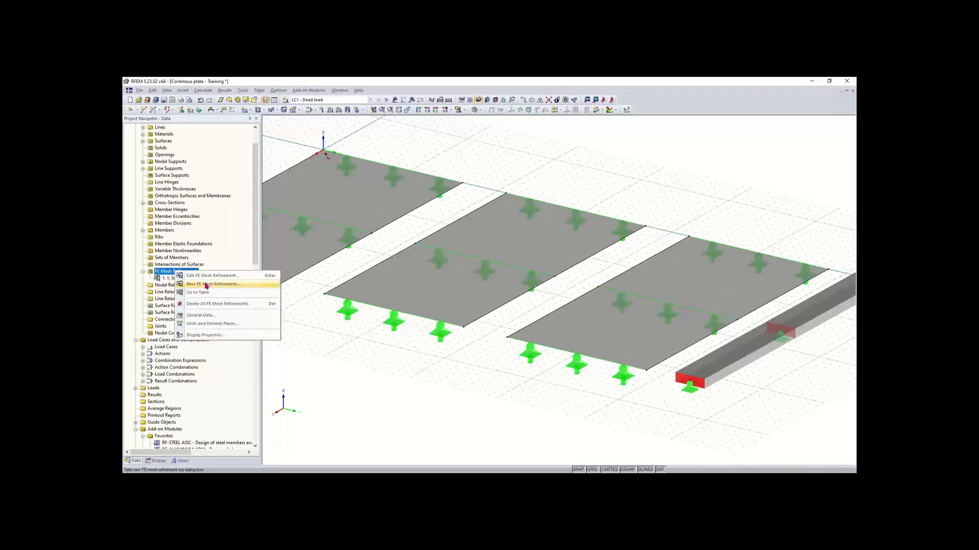
click(216, 285)
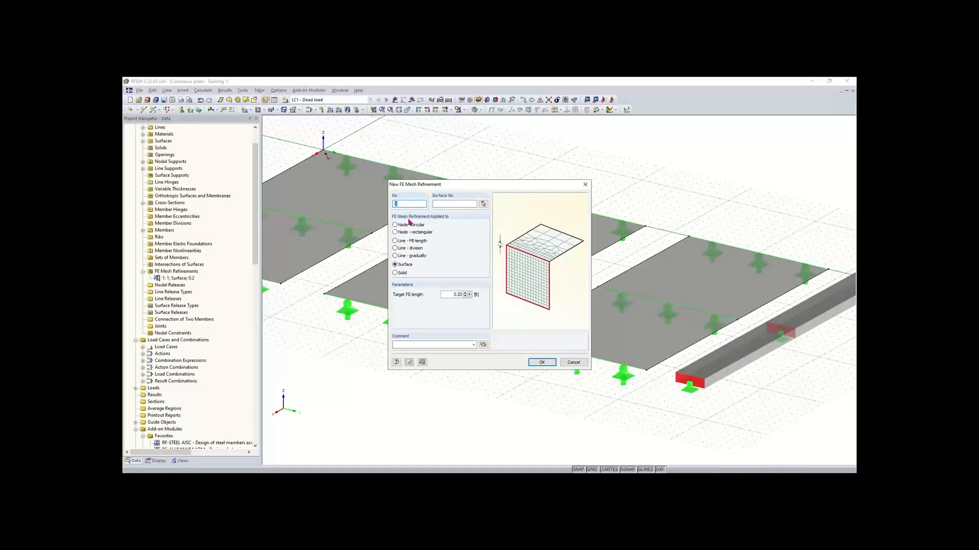
click(449, 203)
drag(484, 263, 466, 294)
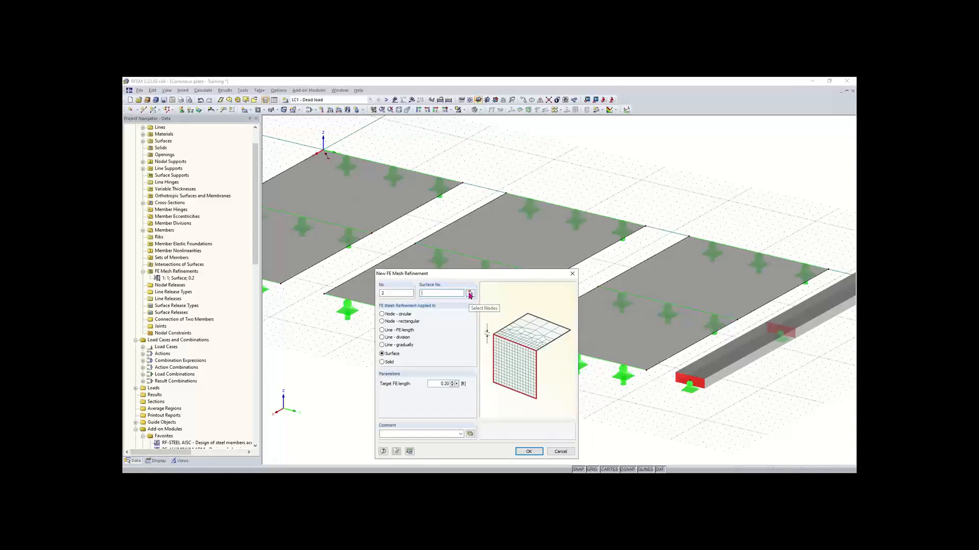
click(469, 294)
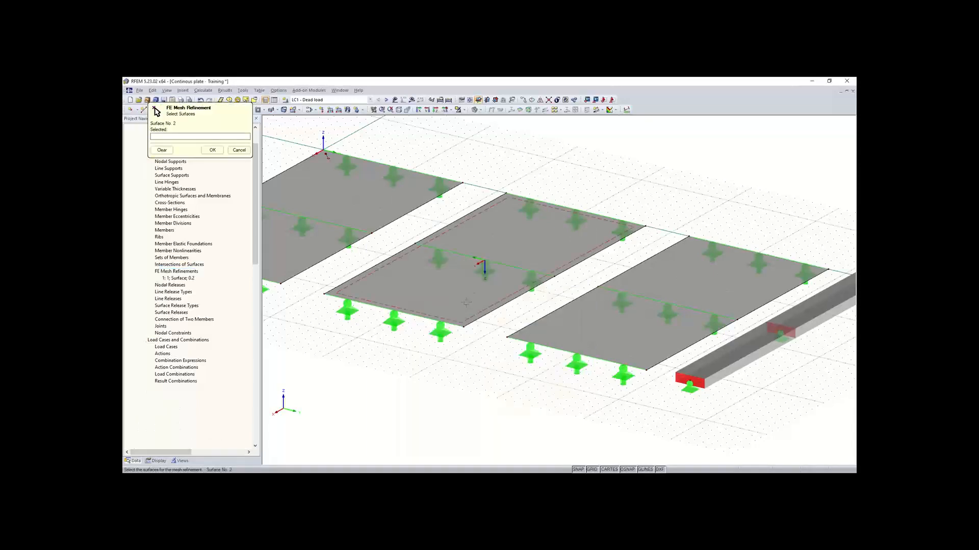
click(480, 302)
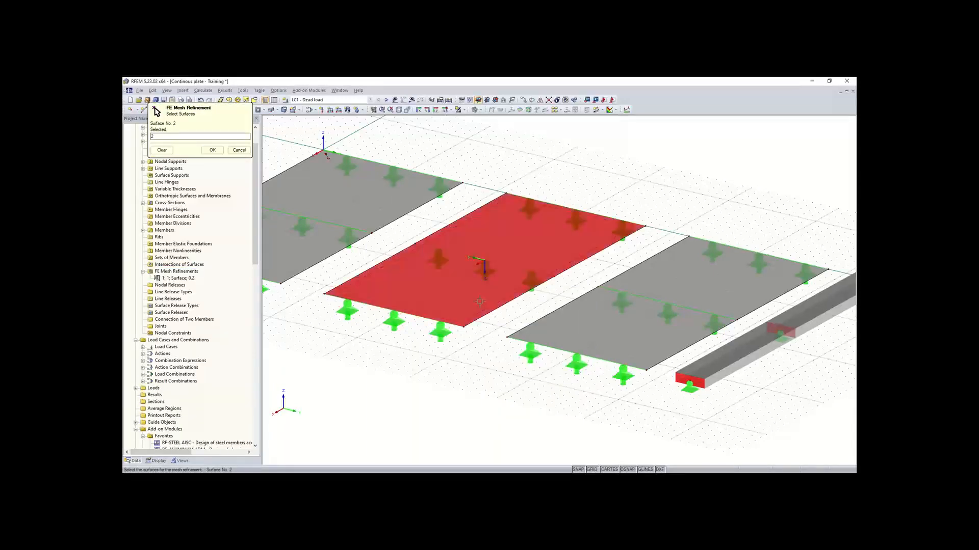
click(213, 150)
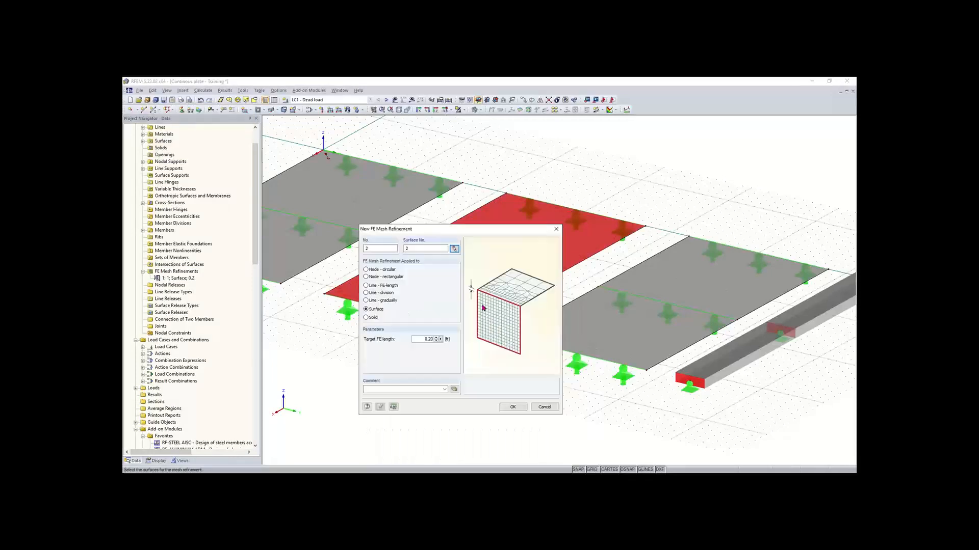
Step: Set the middle surface refinement's target FE length to 0.40 ft, create it and clear the selection
double_click(418, 339)
text(0)
click(513, 407)
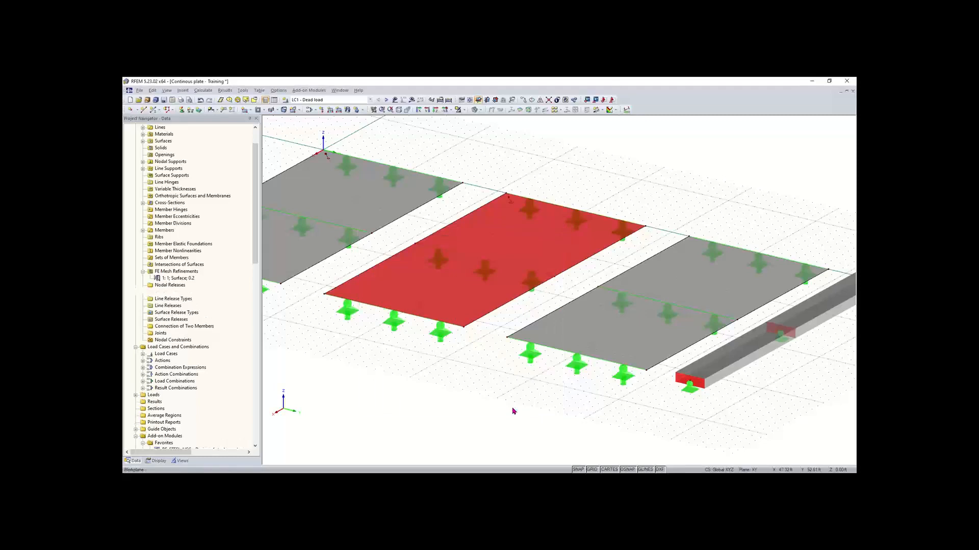
click(527, 182)
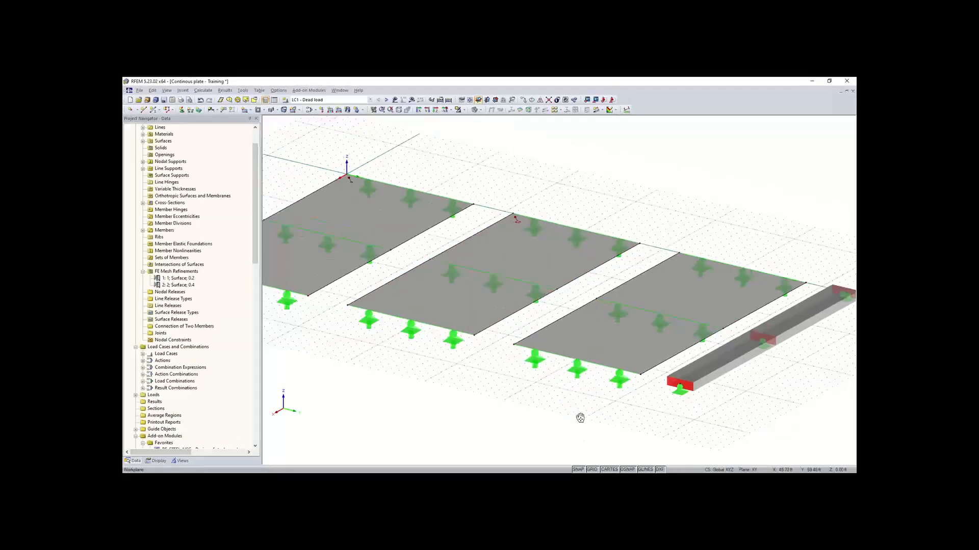
Step: Create an FE mesh refinement with a target FE length of 0.60 ft on the third plate surface, next to the beam
right_click(489, 332)
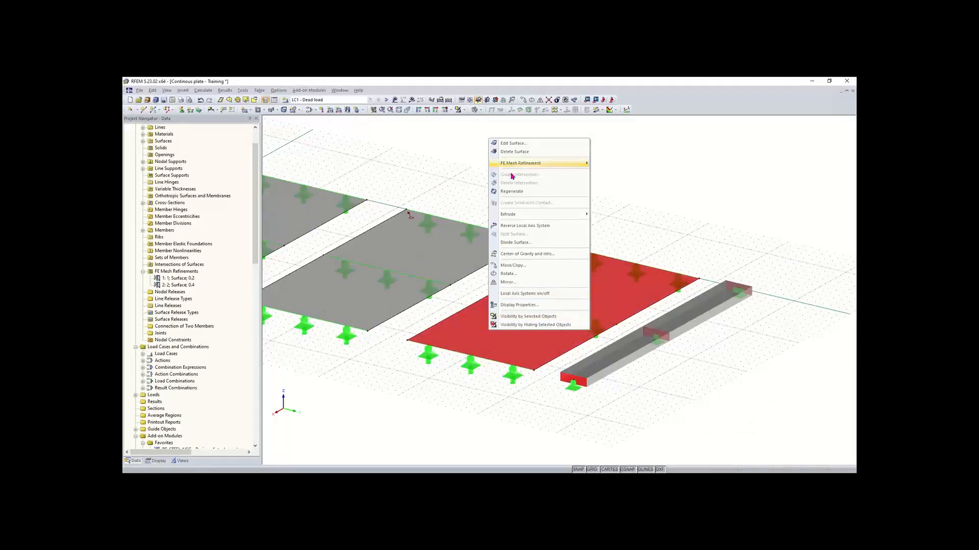
mouse_move(528, 166)
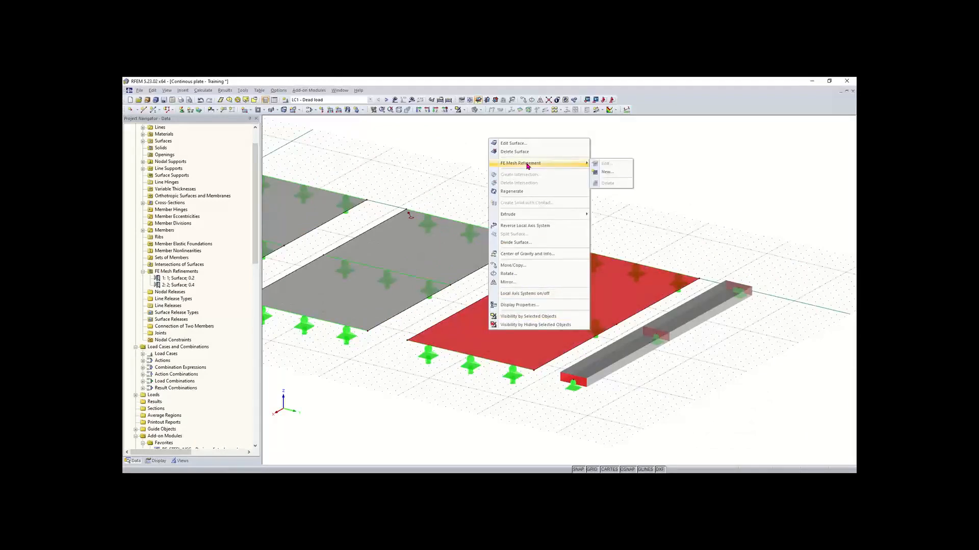
click(605, 172)
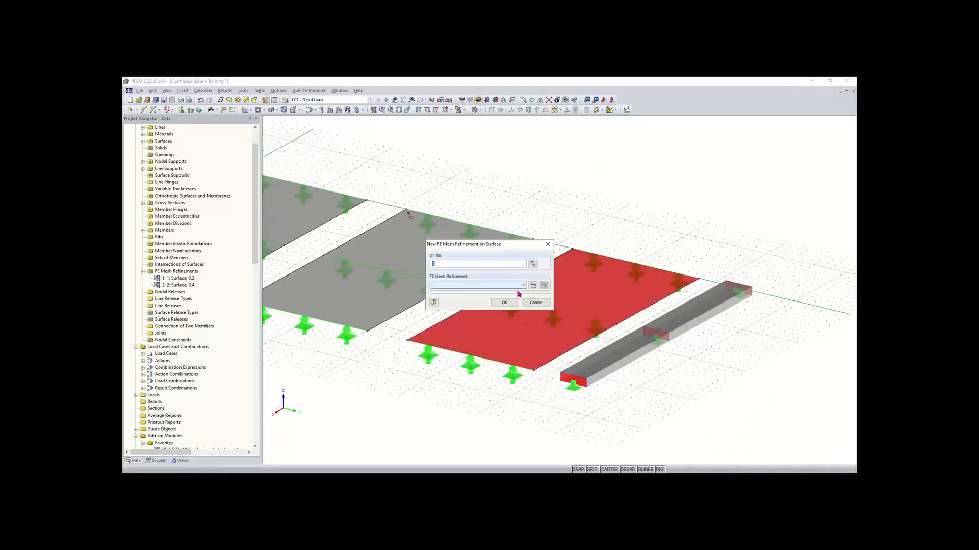
click(543, 285)
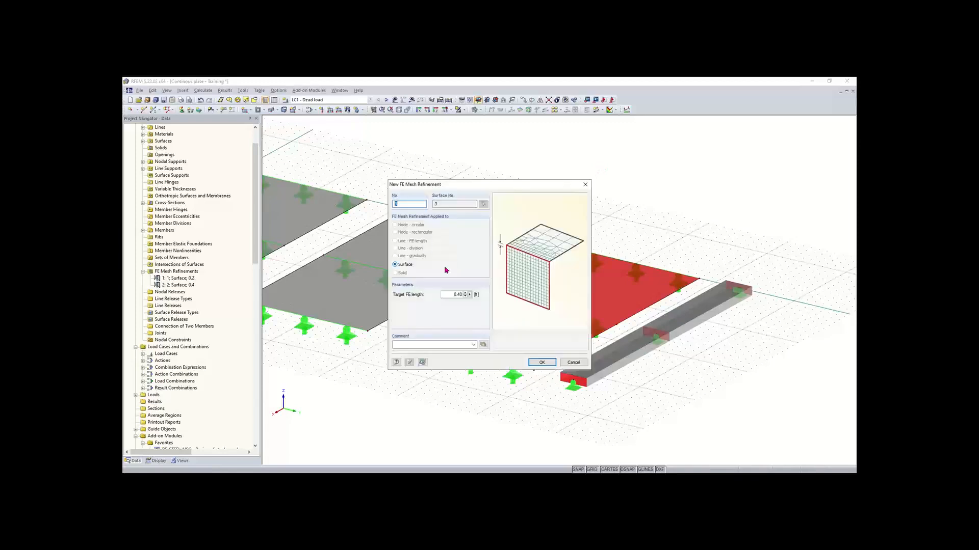
double_click(449, 299)
text(0.)
click(542, 363)
click(504, 303)
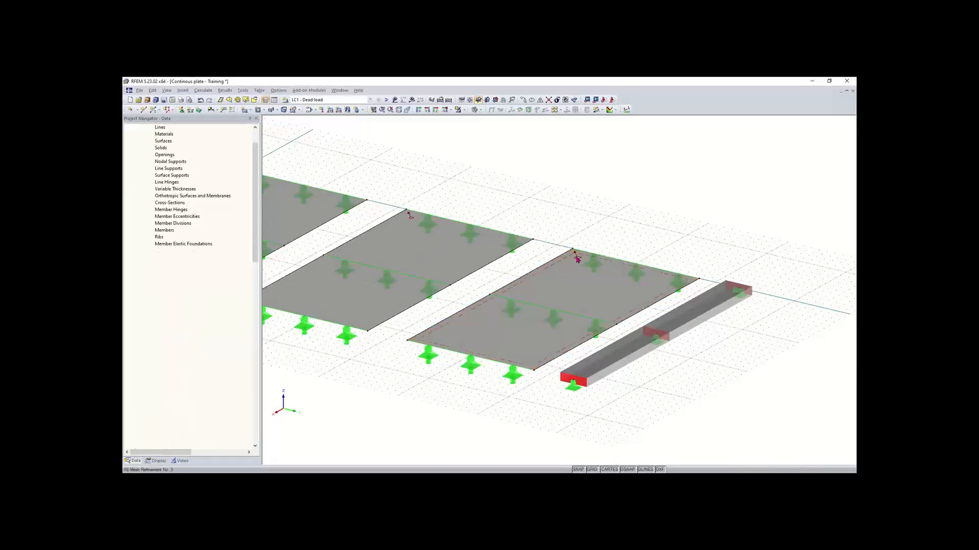
Step: Review the plate model with its mesh refinements and look through the project's remaining data categories and available add-on modules
scroll(577, 258, down, 1)
scroll(577, 258, down, 2)
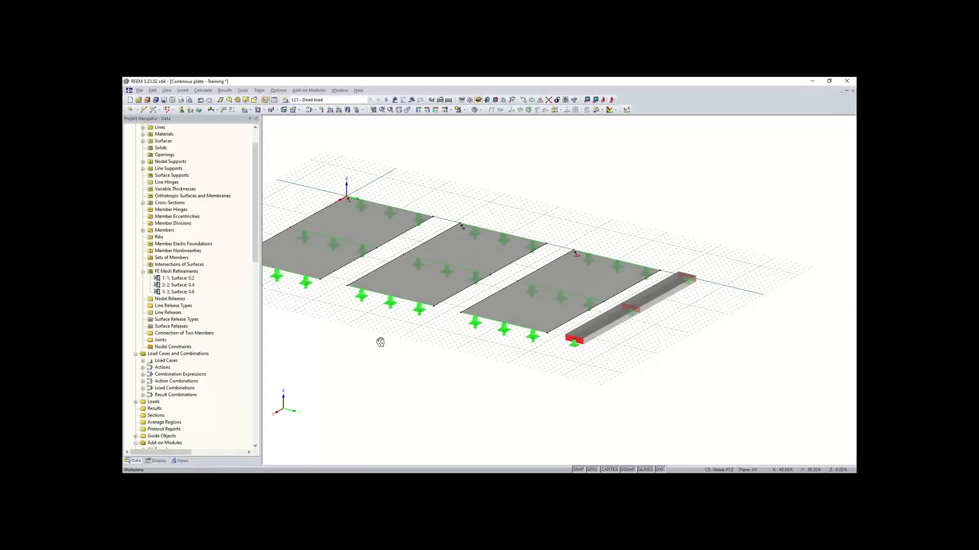
middle_drag(378, 341, 406, 360)
scroll(406, 359, down, 1)
scroll(414, 359, down, 1)
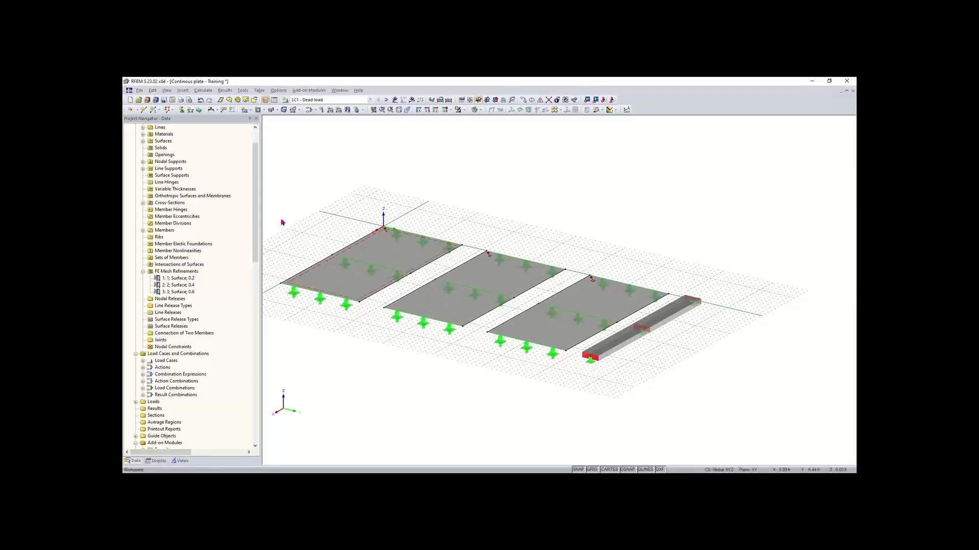
drag(257, 213, 259, 248)
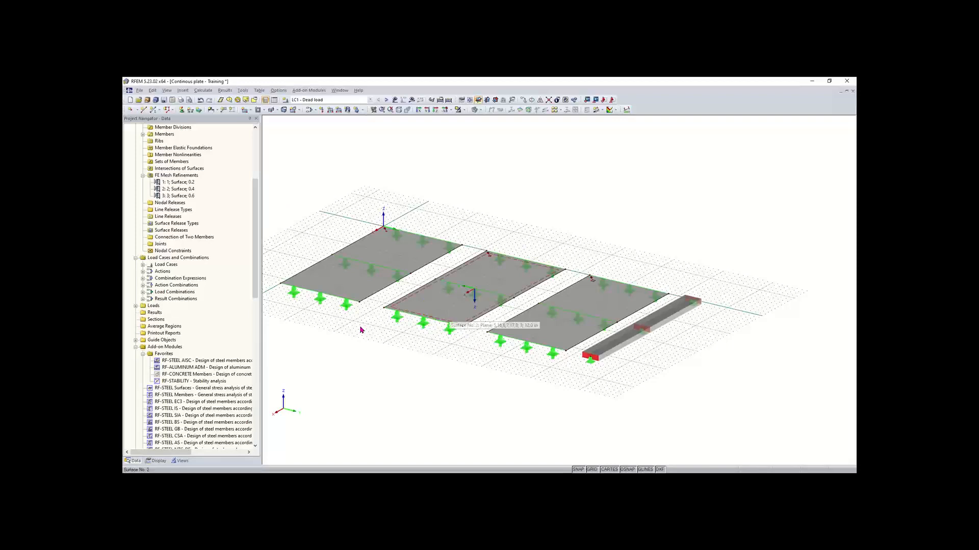
drag(254, 257, 266, 269)
scroll(199, 283, down, 3)
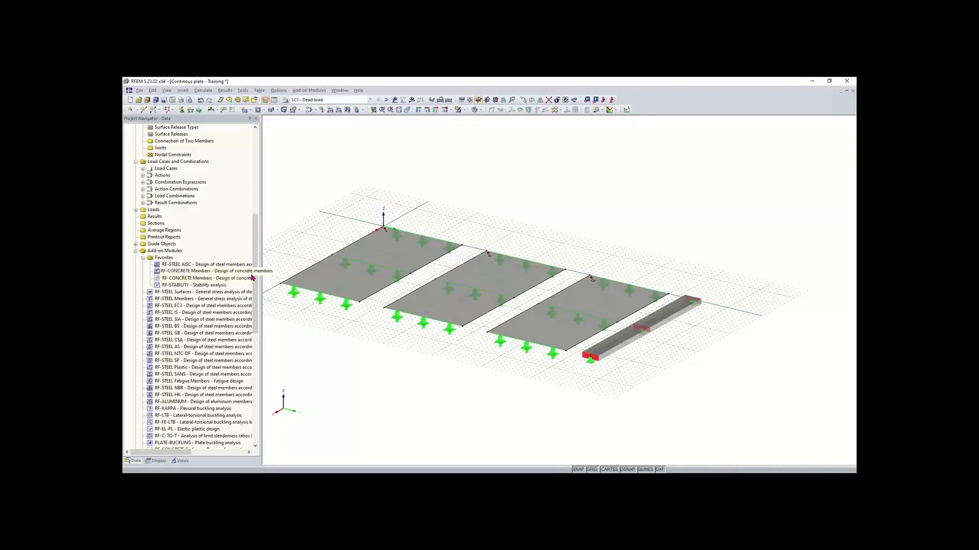
scroll(258, 284, down, 2)
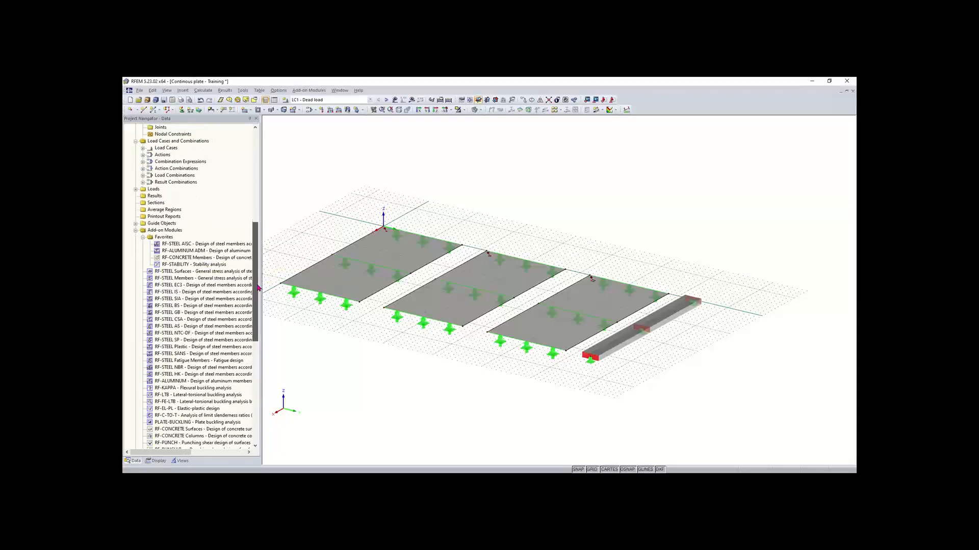
scroll(258, 291, down, 2)
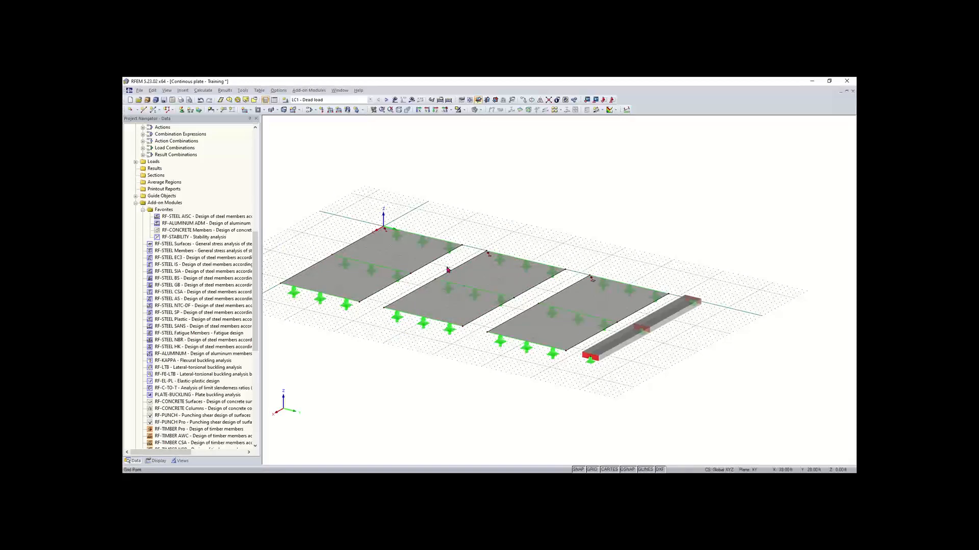
click(455, 307)
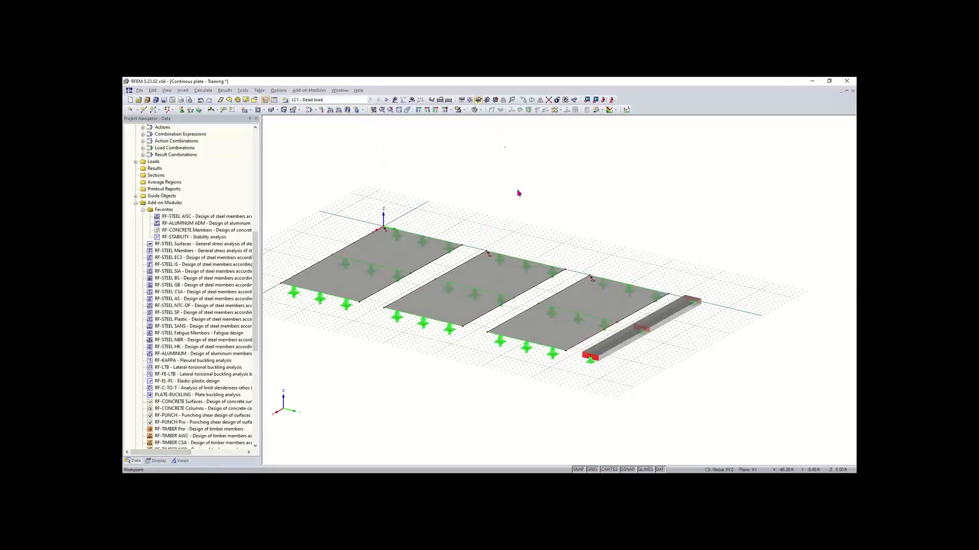
Step: Create a surface section named AA via plane, lengthwise through the first plate surface from X 32, Y 8 ft to X 0, Y 8 ft
click(602, 112)
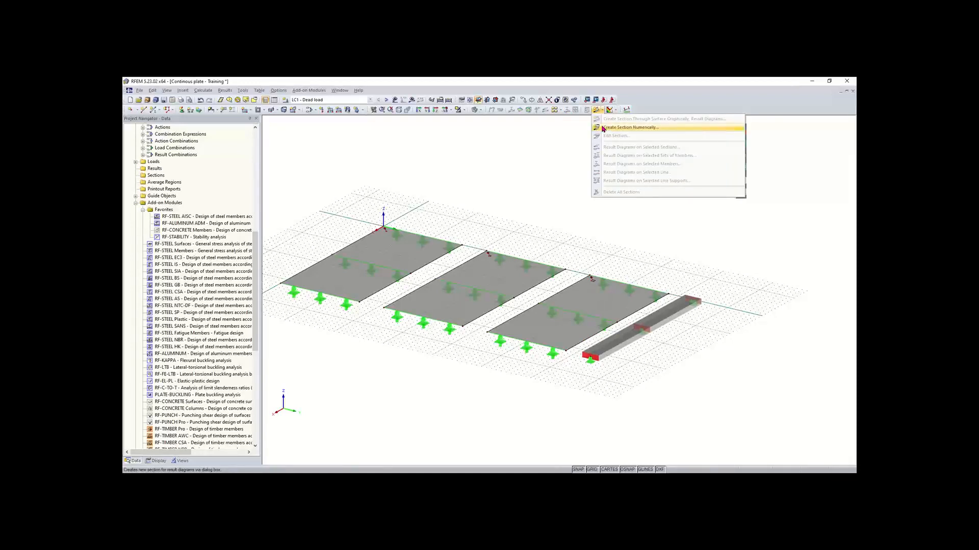
click(603, 127)
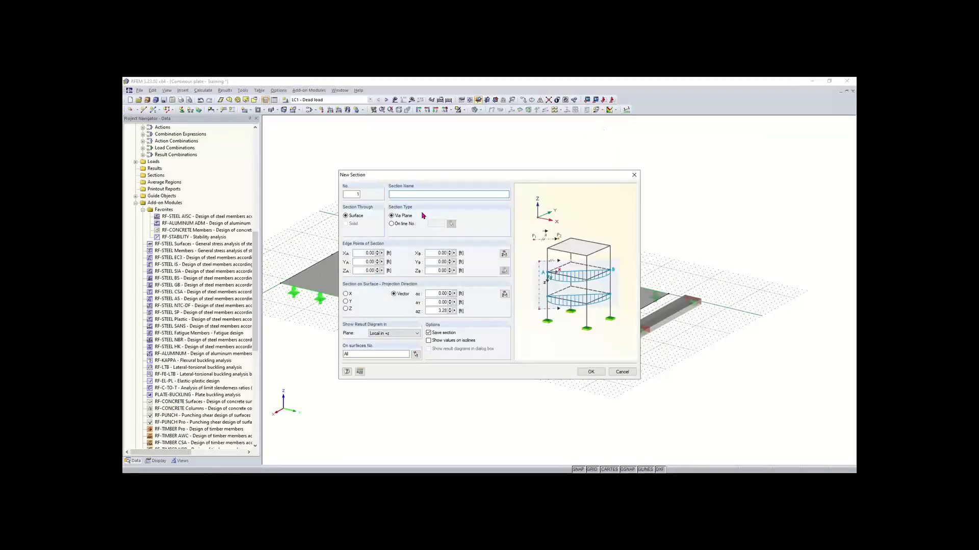
drag(426, 174, 409, 158)
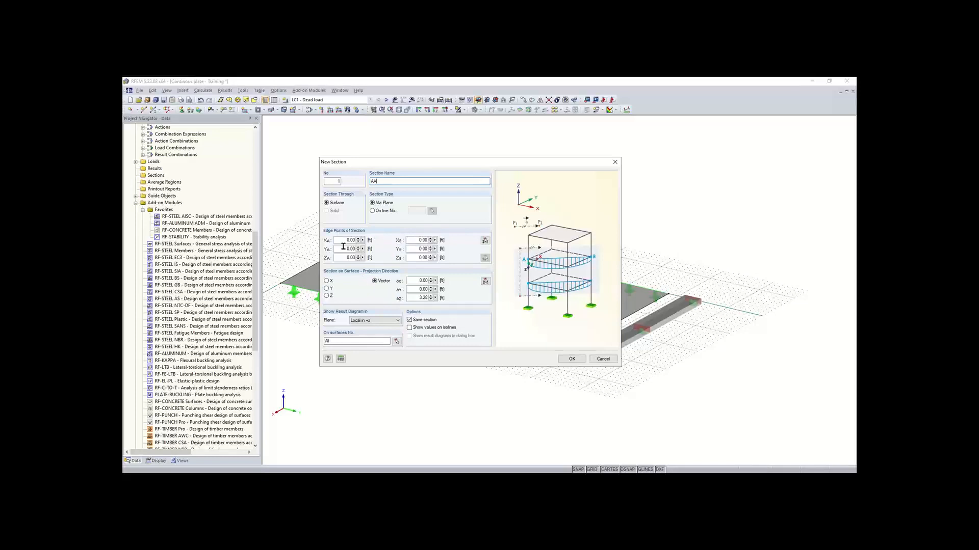
click(485, 241)
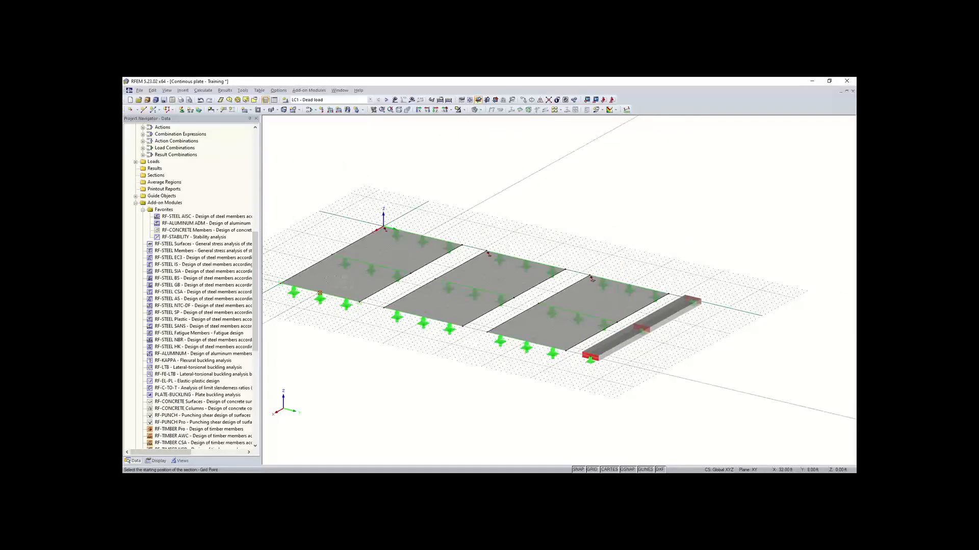
click(321, 292)
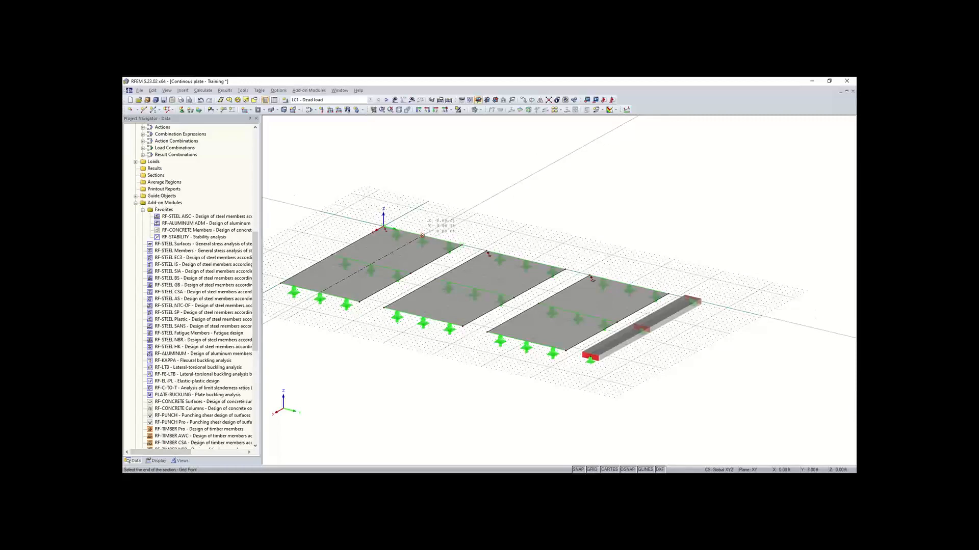
click(422, 236)
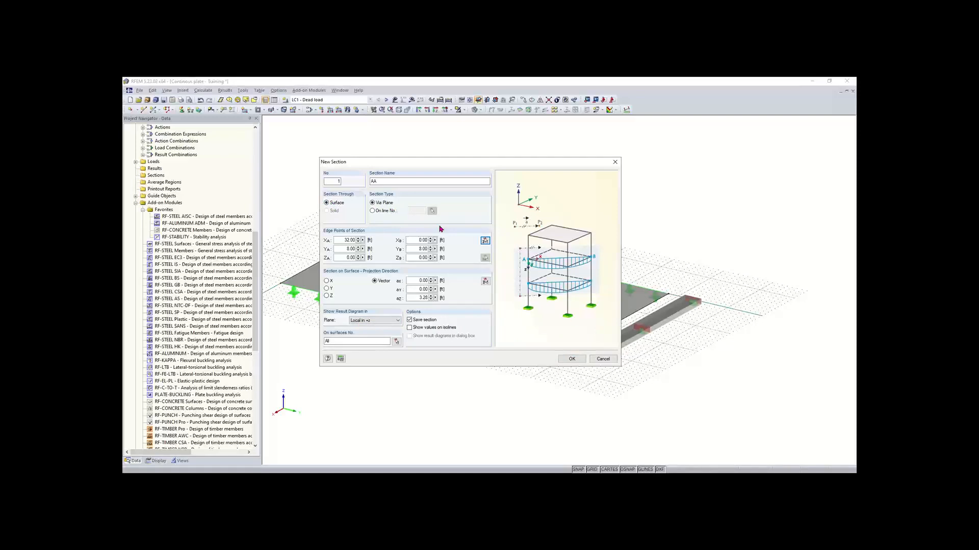
click(571, 359)
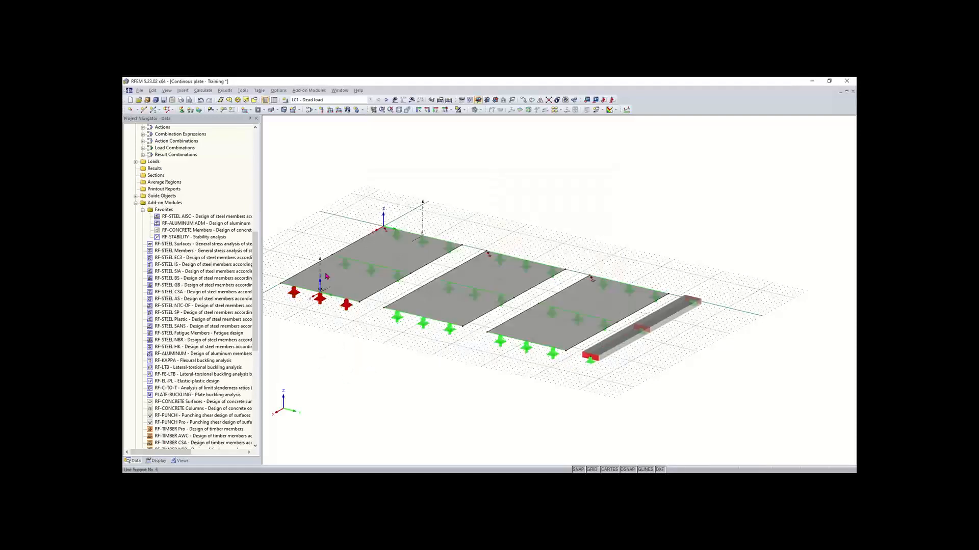
Step: Copy section AA to the same mid-width position on the second and third plate surfaces
scroll(443, 290, up, 3)
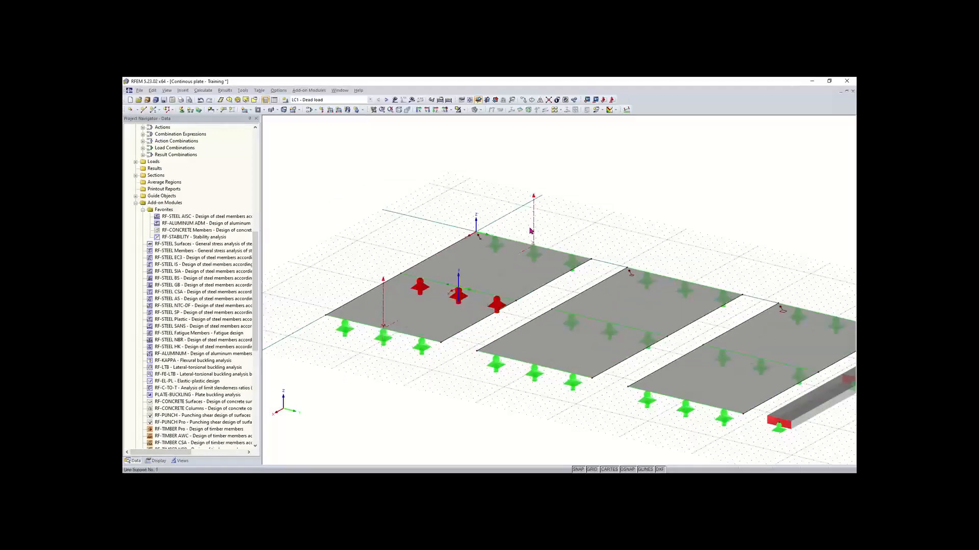
scroll(631, 246, down, 1)
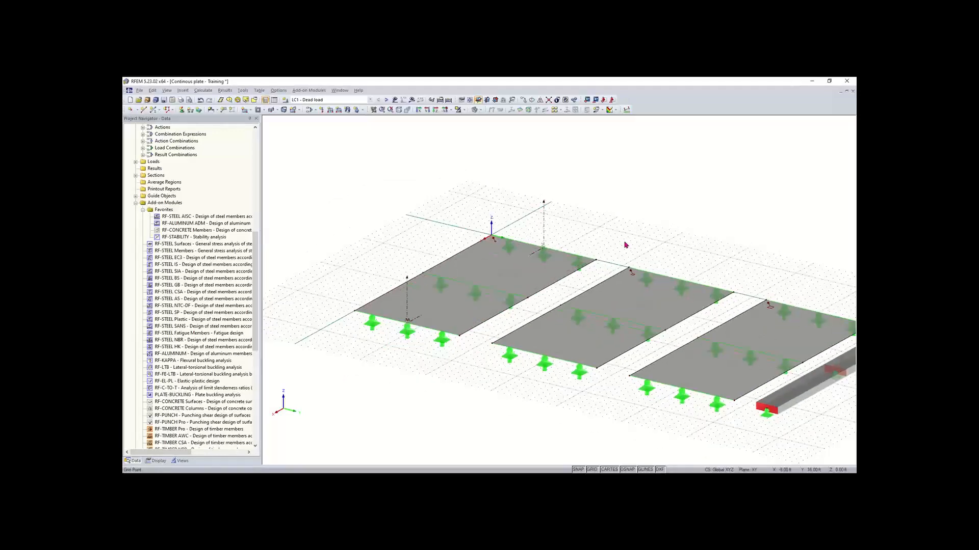
middle_drag(626, 246, 524, 233)
scroll(615, 239, down, 1)
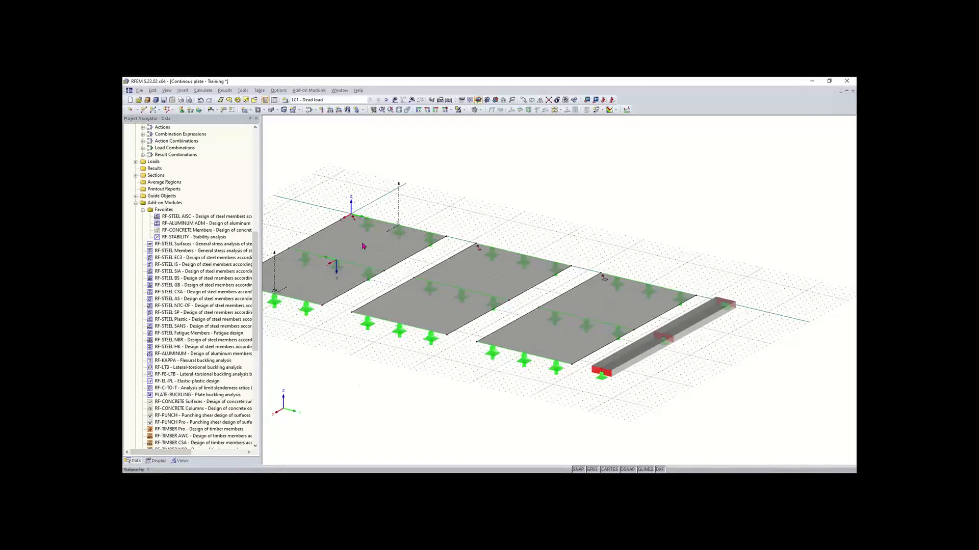
middle_drag(413, 389, 438, 396)
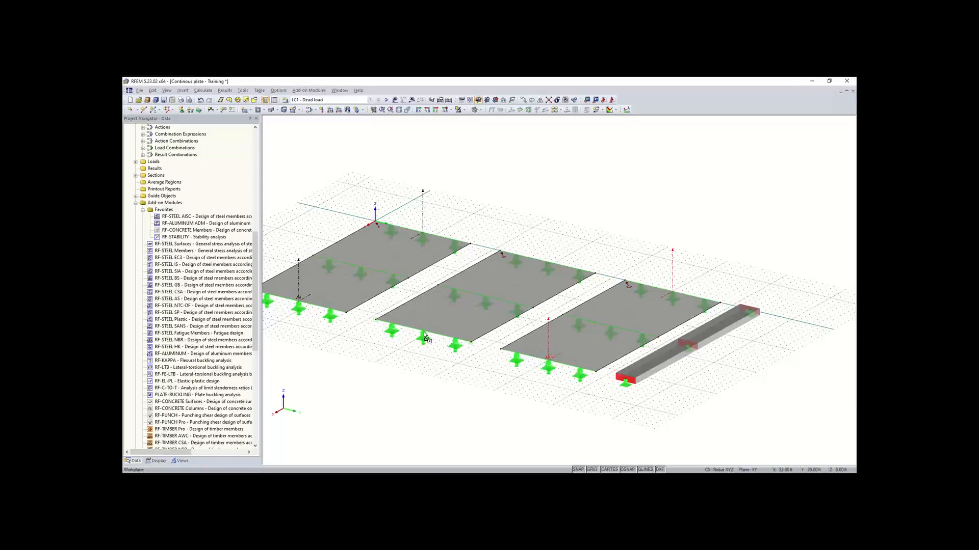
ctrl+drag(424, 334, 423, 332)
click(465, 390)
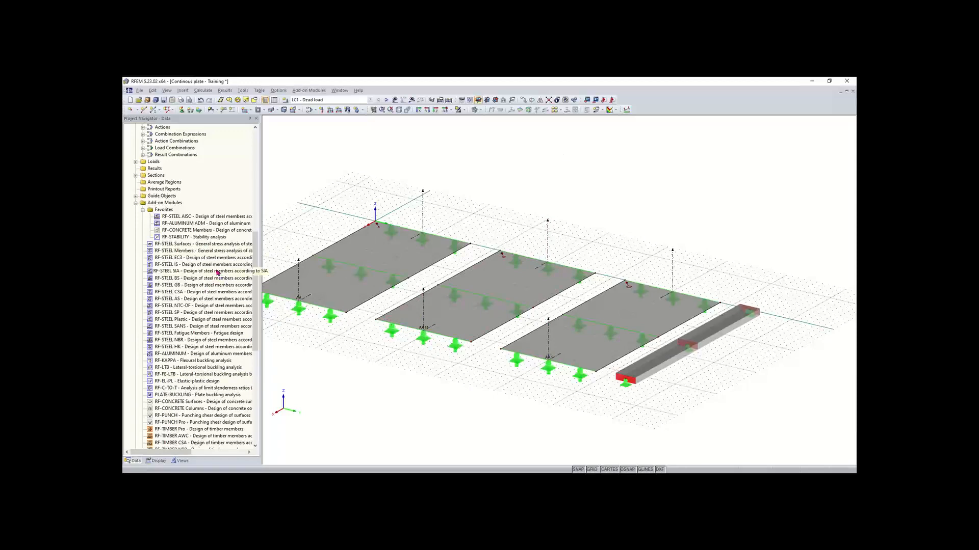
Step: Rename the section copied to the third plate surface, at Y 50 ft, as AC
scroll(218, 273, up, 4)
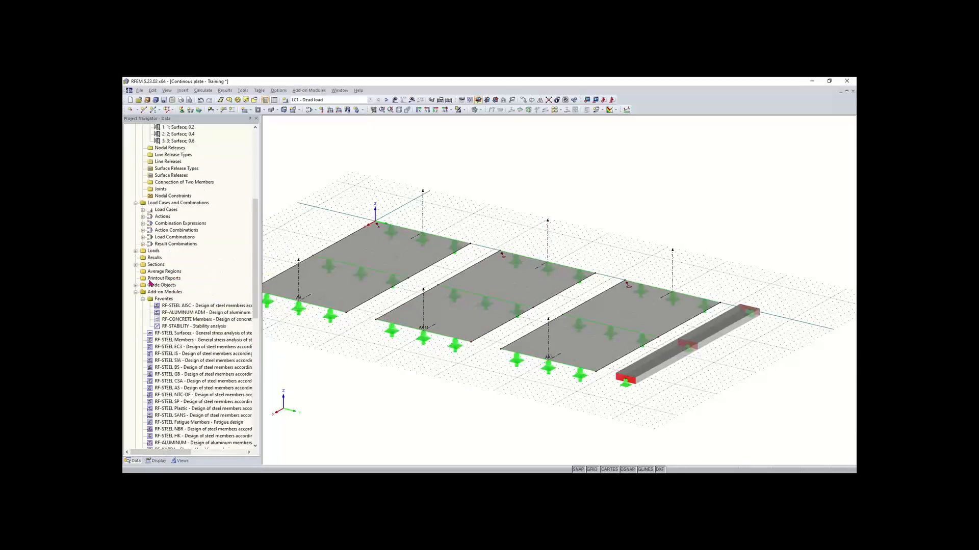
click(136, 265)
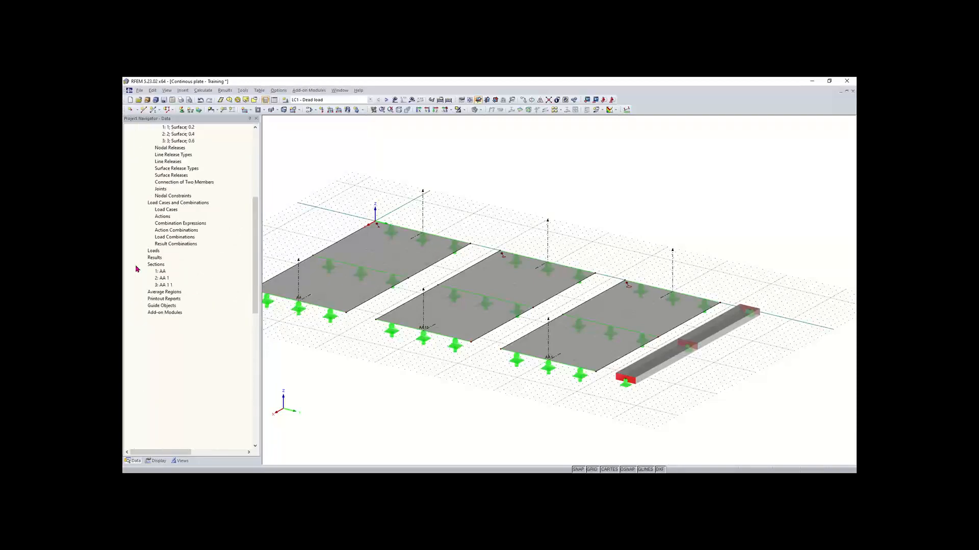
click(170, 278)
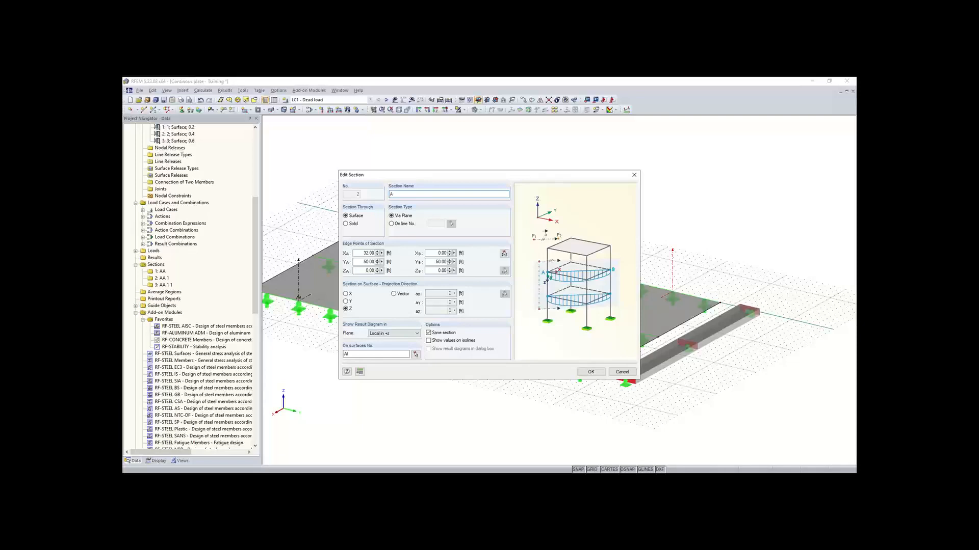
click(590, 371)
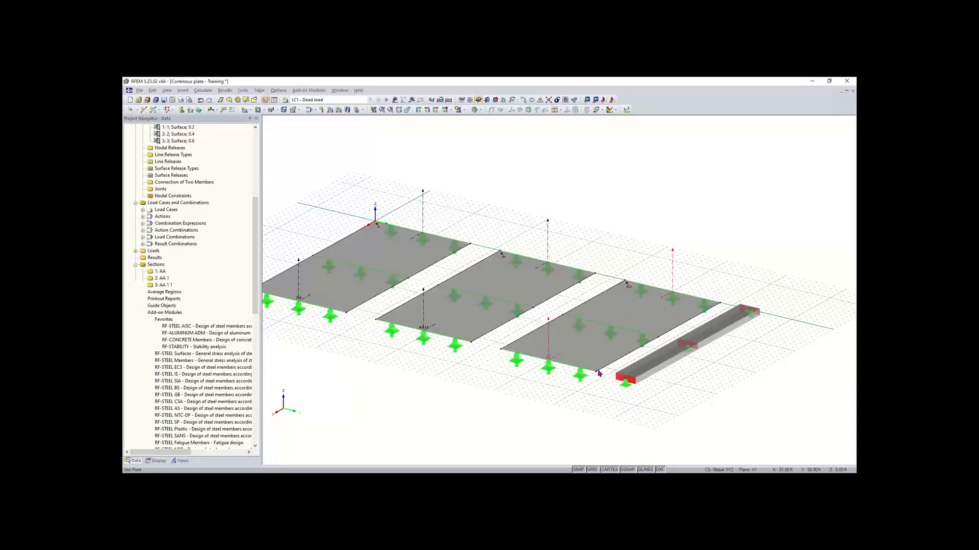
Step: Rename the section copied to the second plate surface, at Y 29 ft, as AB
right_click(163, 284)
click(175, 289)
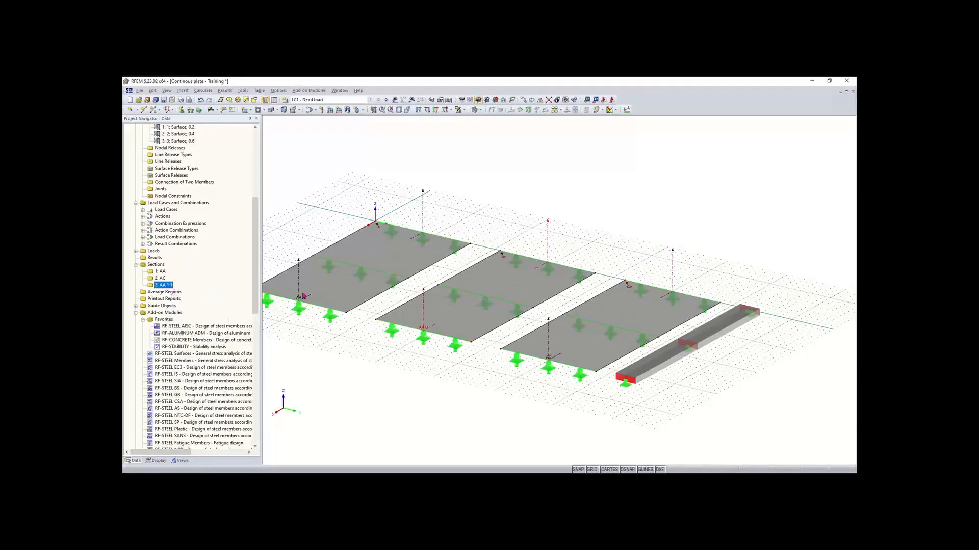
click(427, 190)
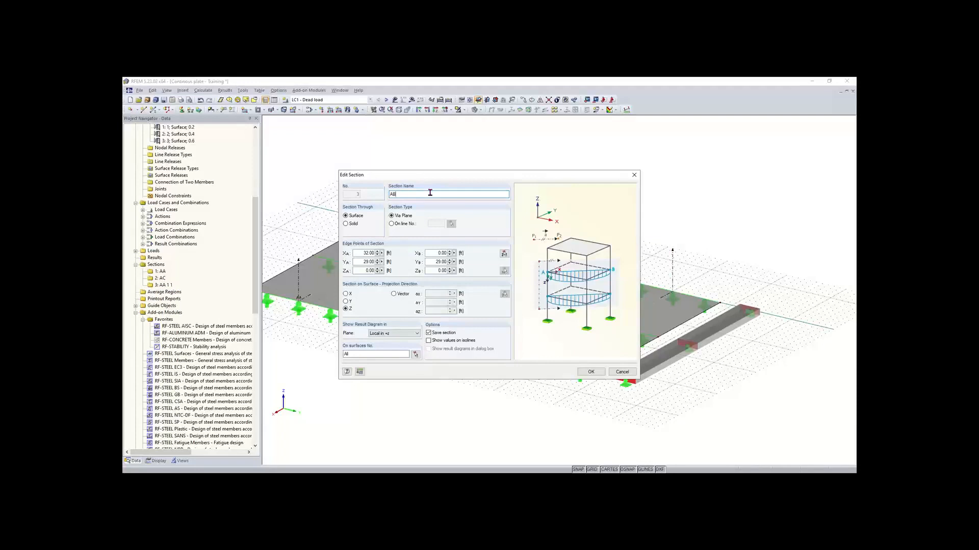
click(587, 373)
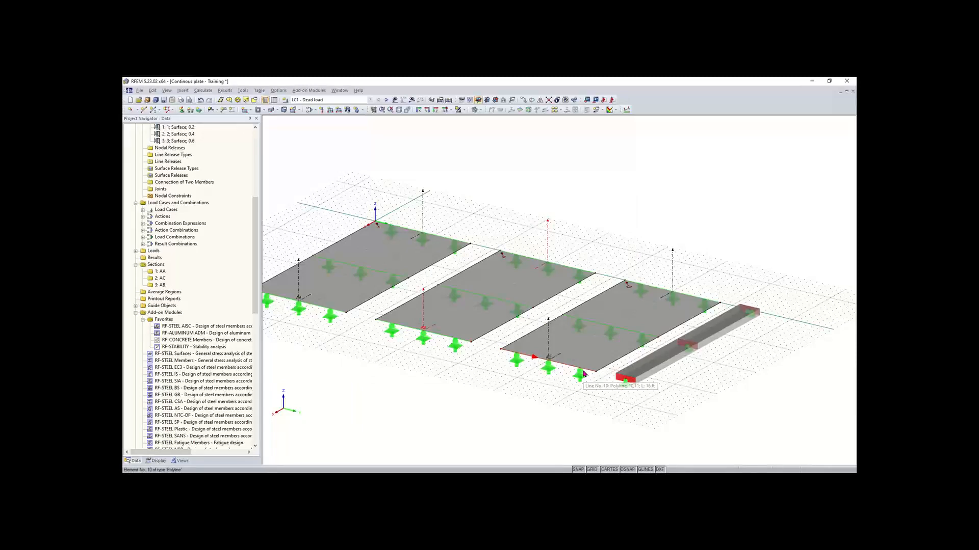
Step: Check the LC1 dead loads on the model, hide them again and run Calculate All
scroll(530, 400, down, 1)
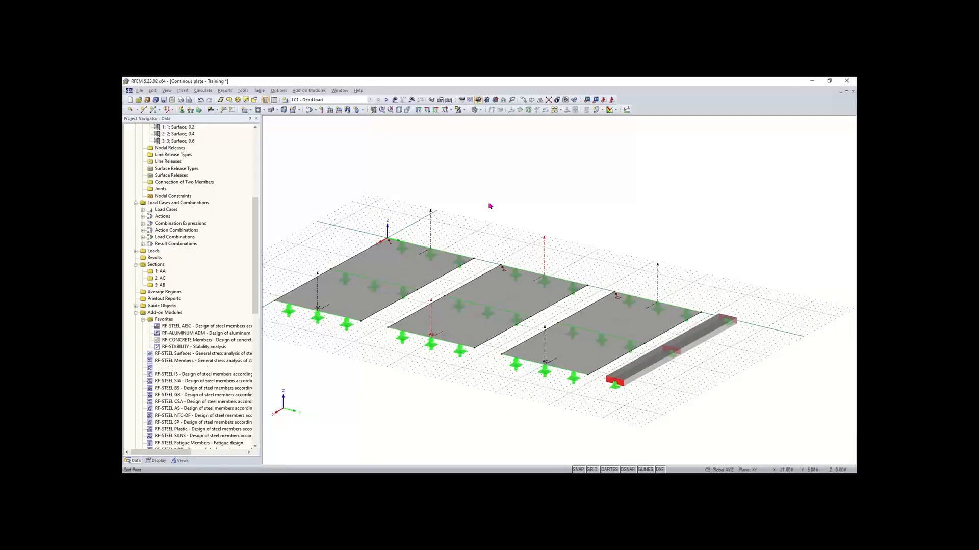
click(396, 101)
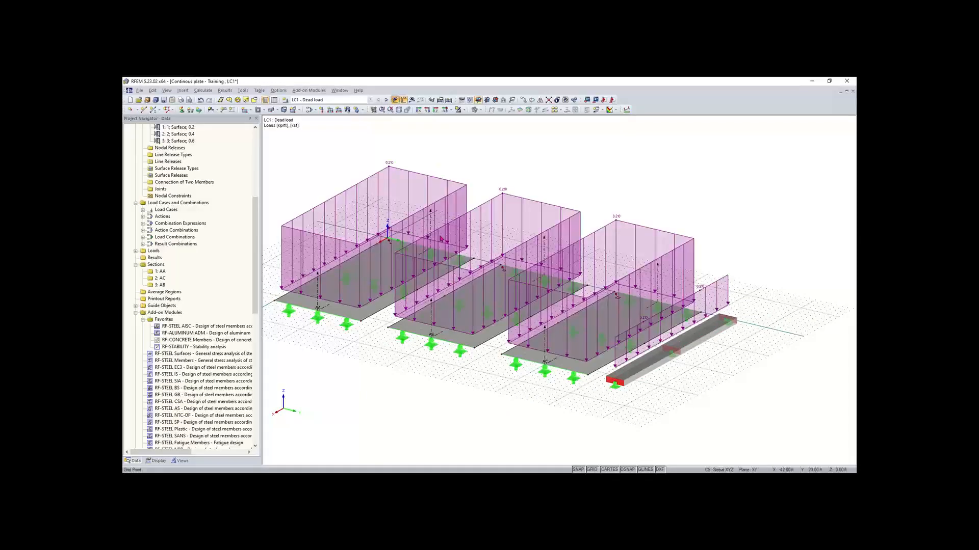
click(396, 101)
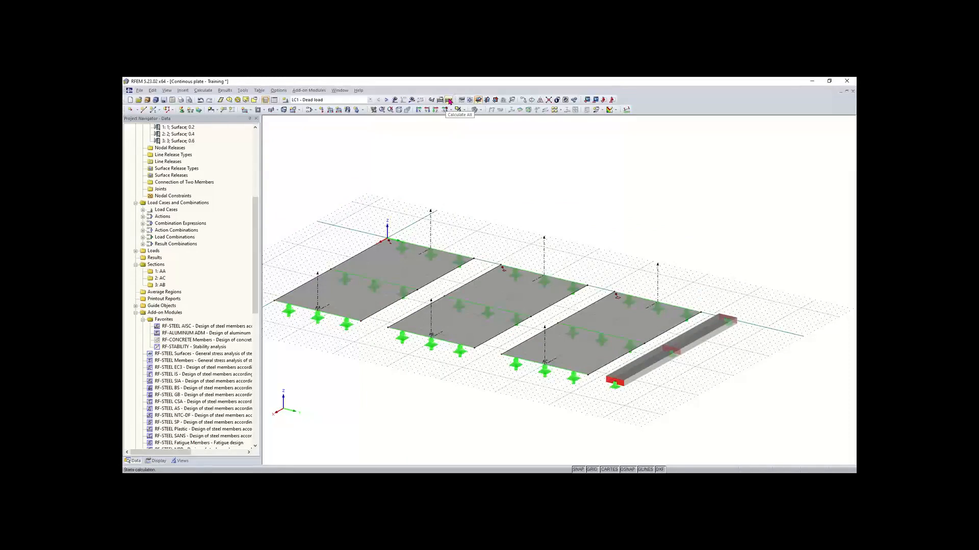
click(449, 100)
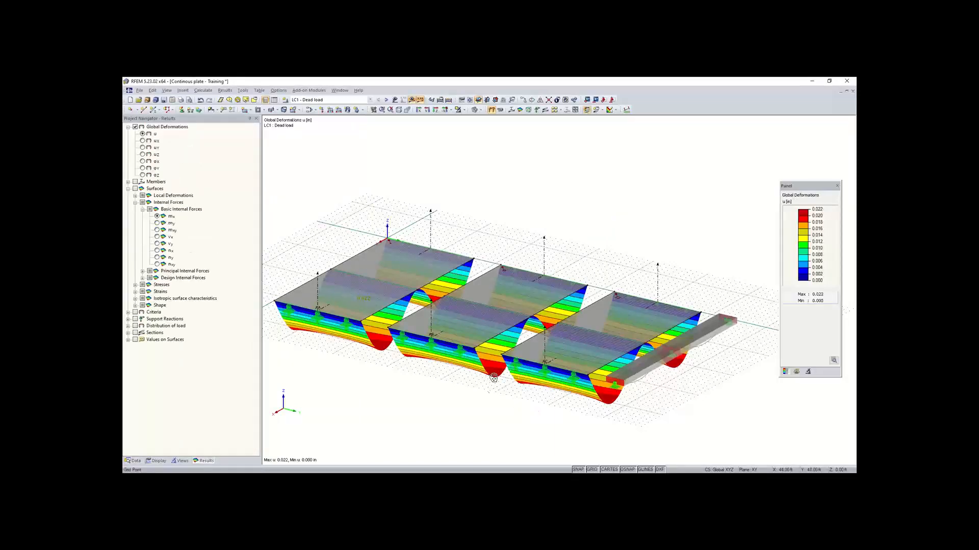
Step: Examine the global deformations u of the plate surfaces and the beam under LC1 from several angles
middle_drag(493, 377, 458, 365)
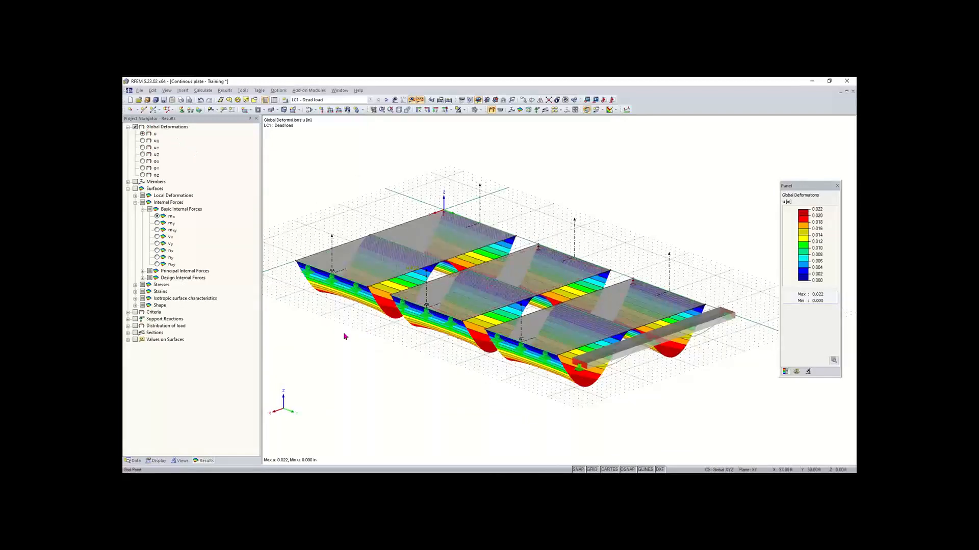
ctrl+middle_drag(343, 334, 660, 319)
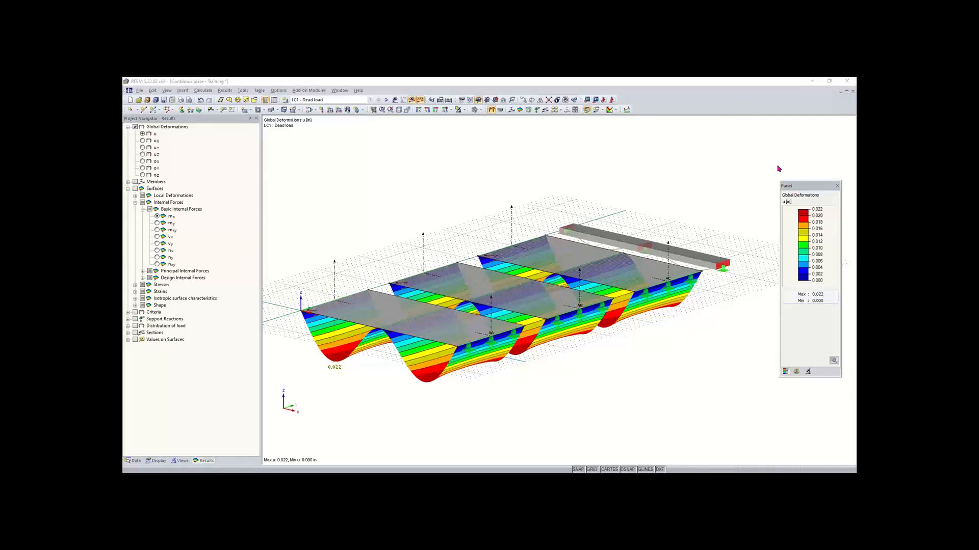
drag(797, 187, 771, 150)
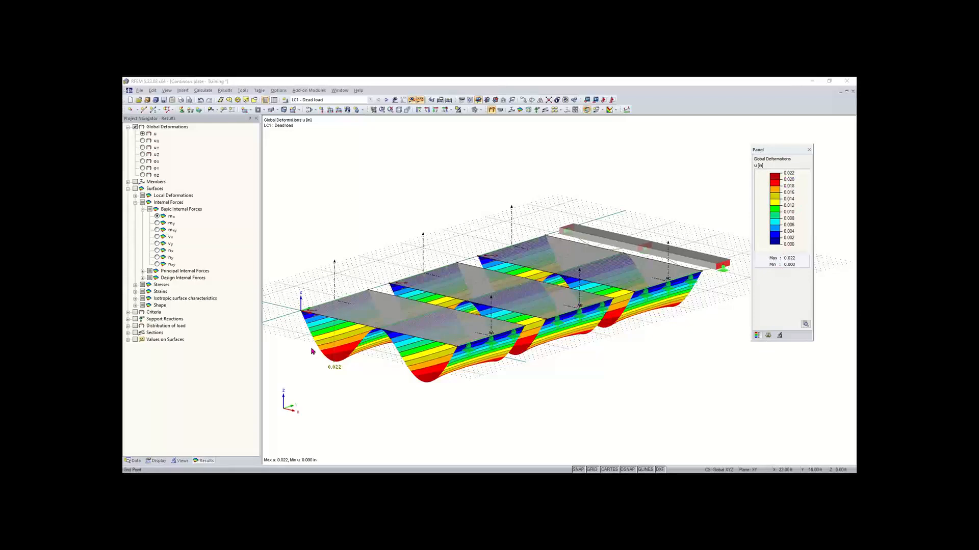
ctrl+middle_drag(505, 369, 451, 382)
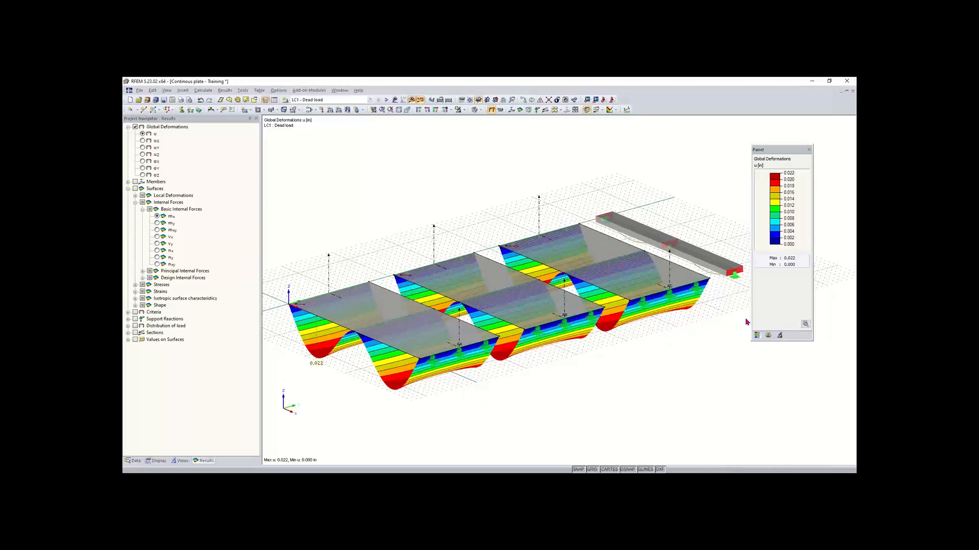
middle_drag(716, 309, 611, 321)
ctrl+middle_drag(543, 315, 342, 305)
scroll(542, 393, up, 3)
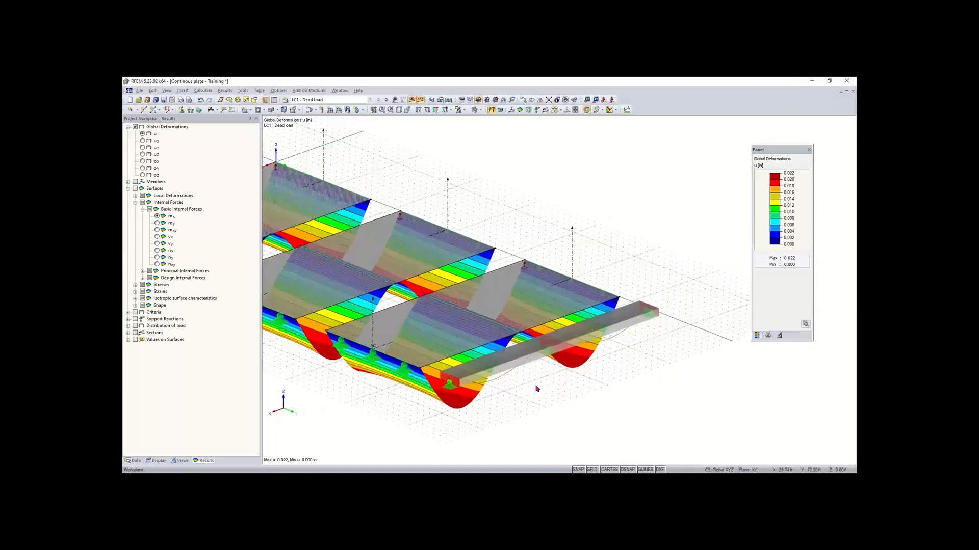
scroll(594, 367, down, 1)
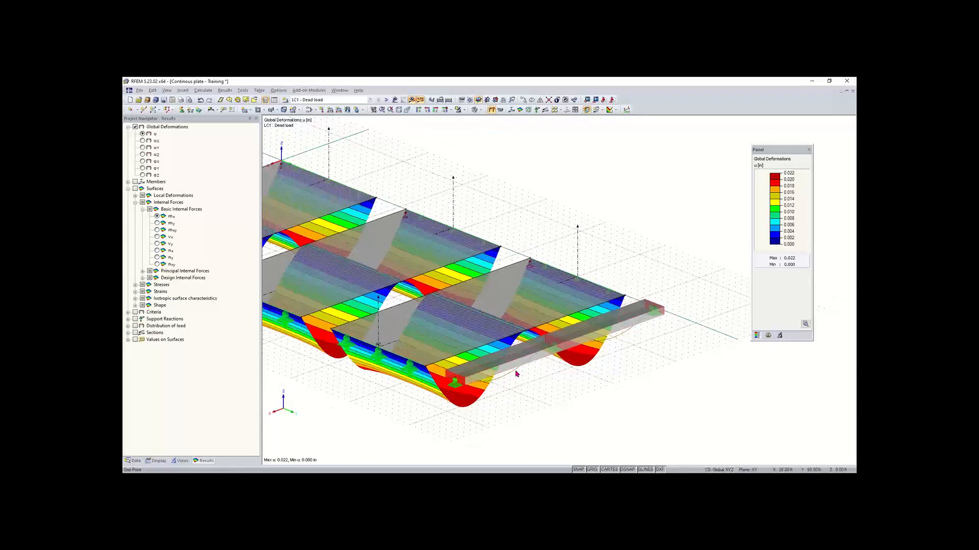
scroll(629, 333, up, 1)
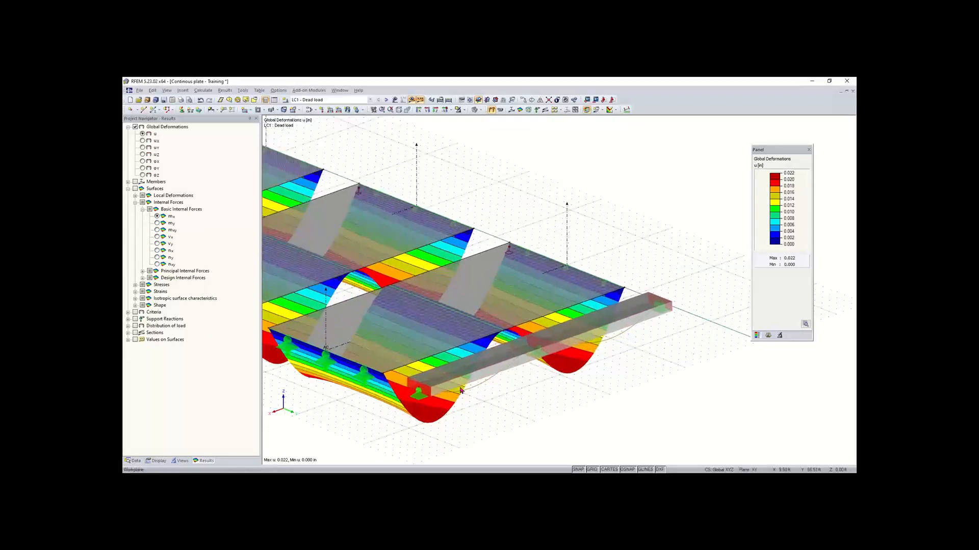
scroll(525, 365, down, 1)
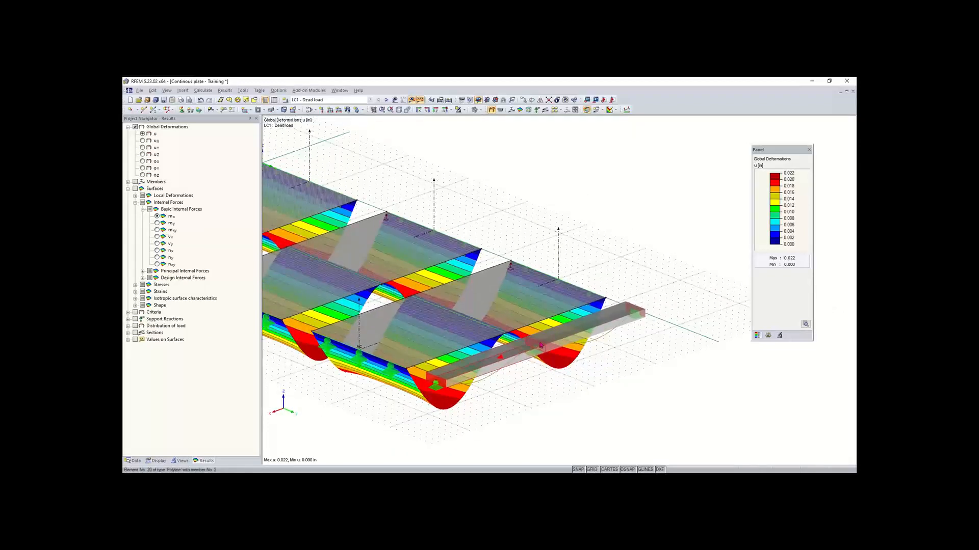
Step: Set the member deformation display to Cross-Sections Colored so the beam's deformed shape is rendered in color
click(156, 462)
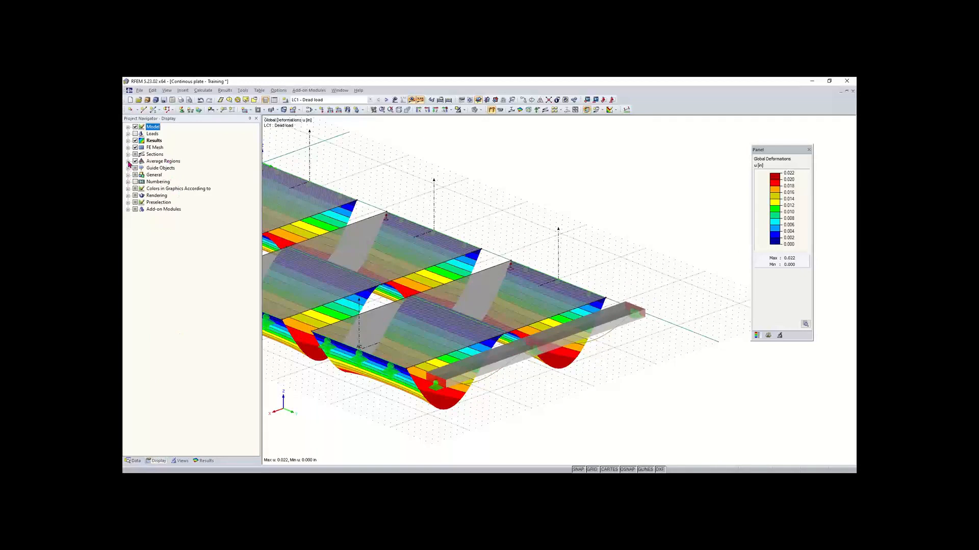
click(128, 141)
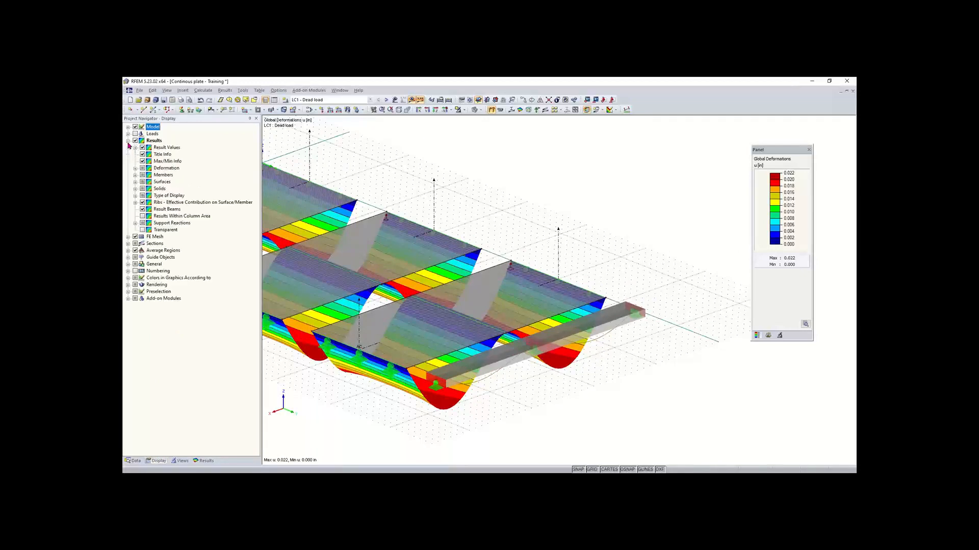
click(135, 169)
click(143, 175)
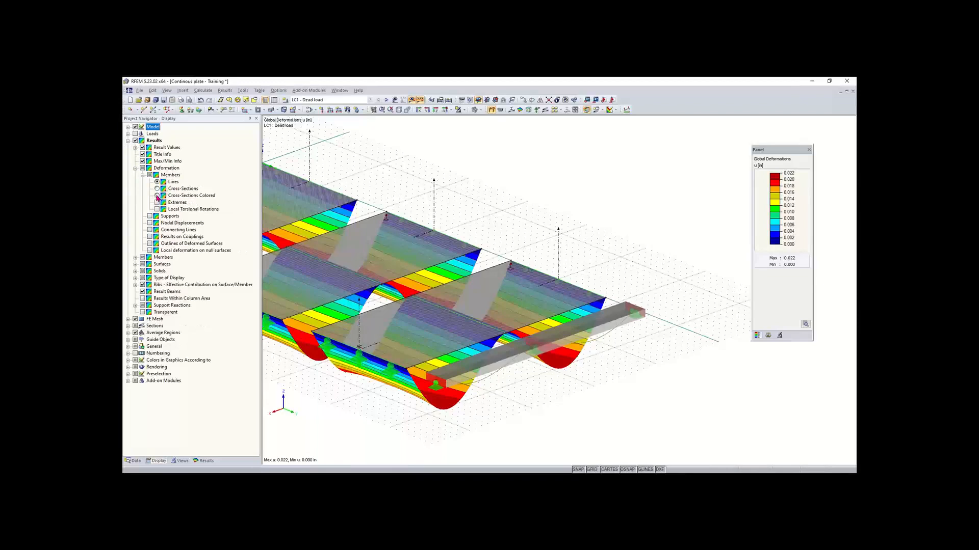
click(157, 196)
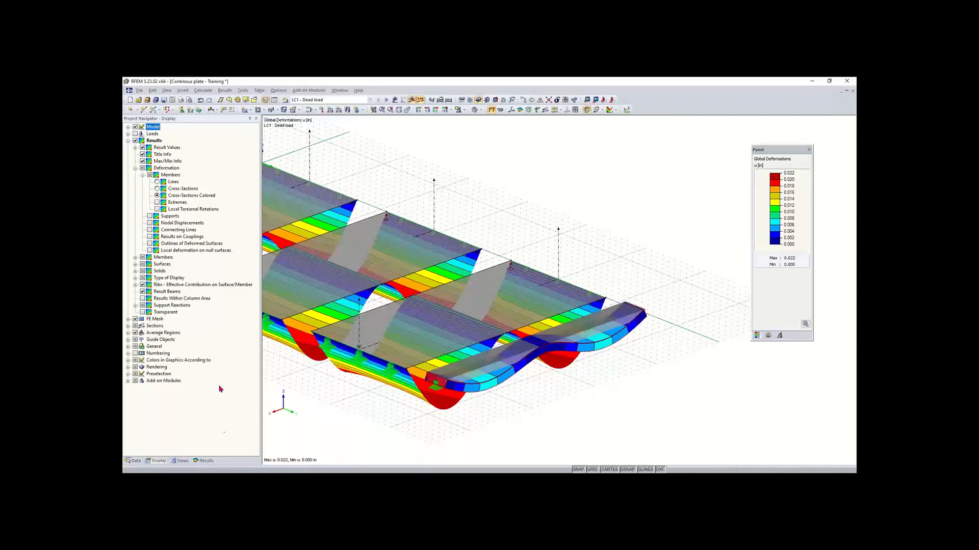
Step: Display the member results for the beam, showing the internal moment My in place of the global deformations
click(203, 460)
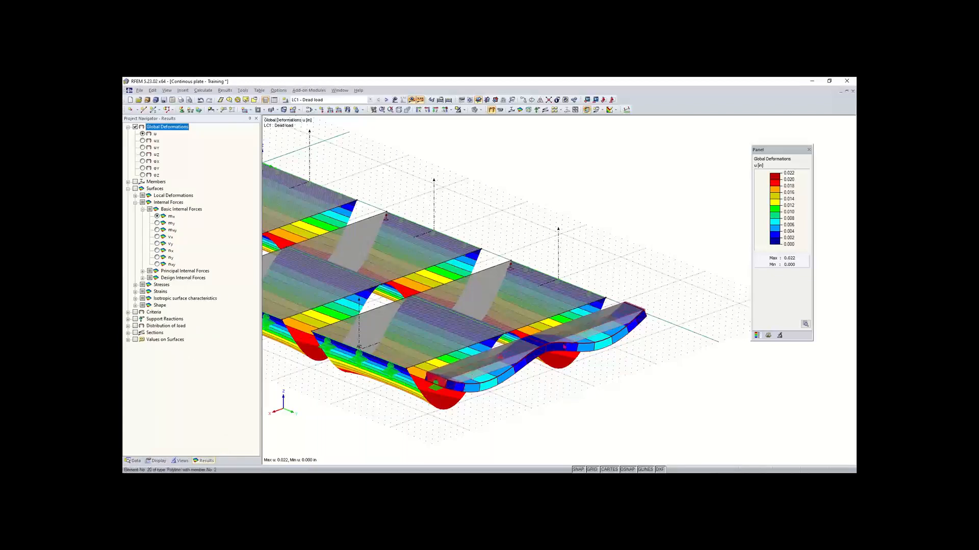
scroll(457, 389, down, 1)
middle_drag(457, 389, 587, 386)
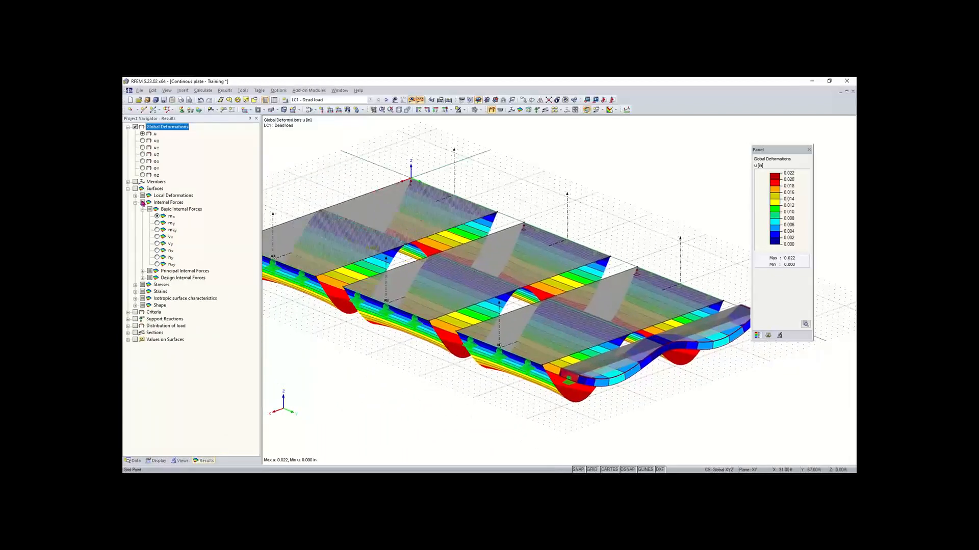
click(128, 182)
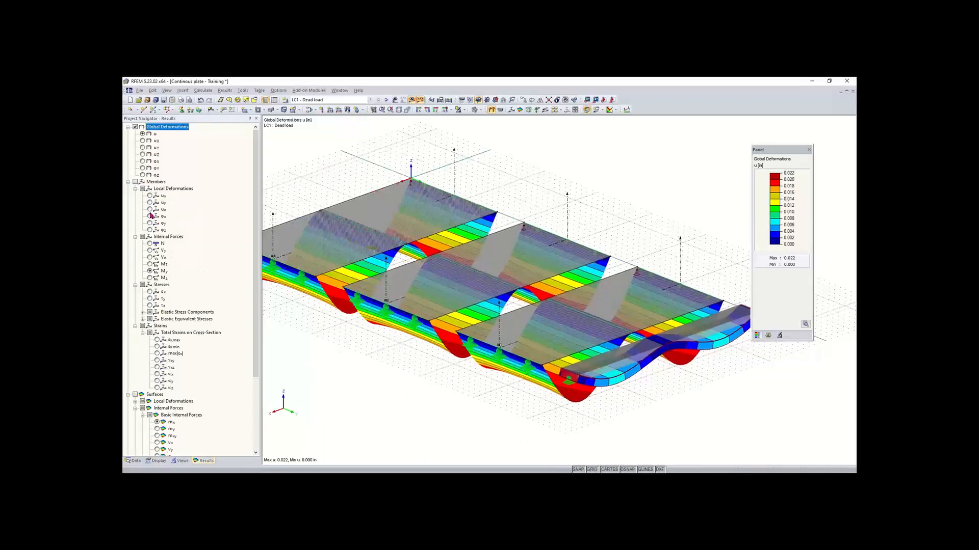
click(135, 182)
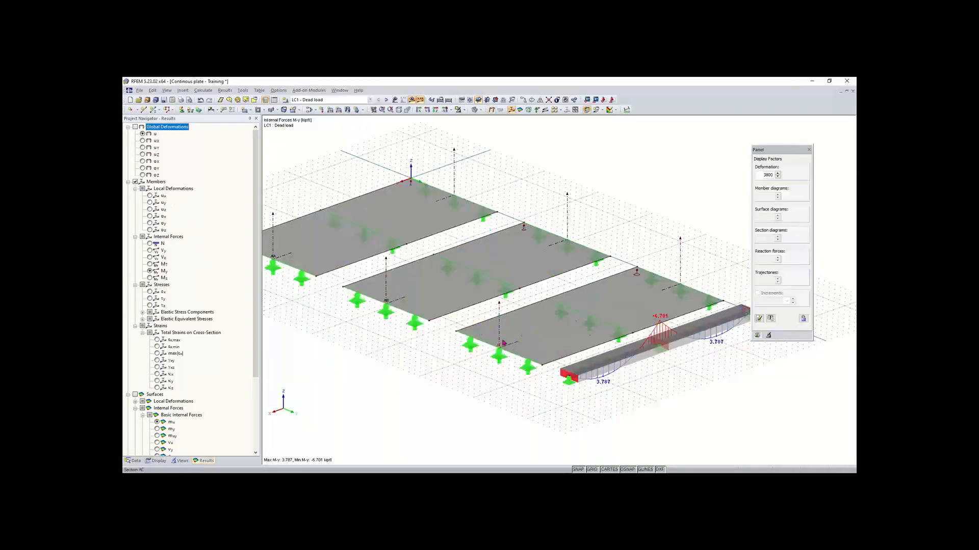
middle_drag(502, 343, 356, 288)
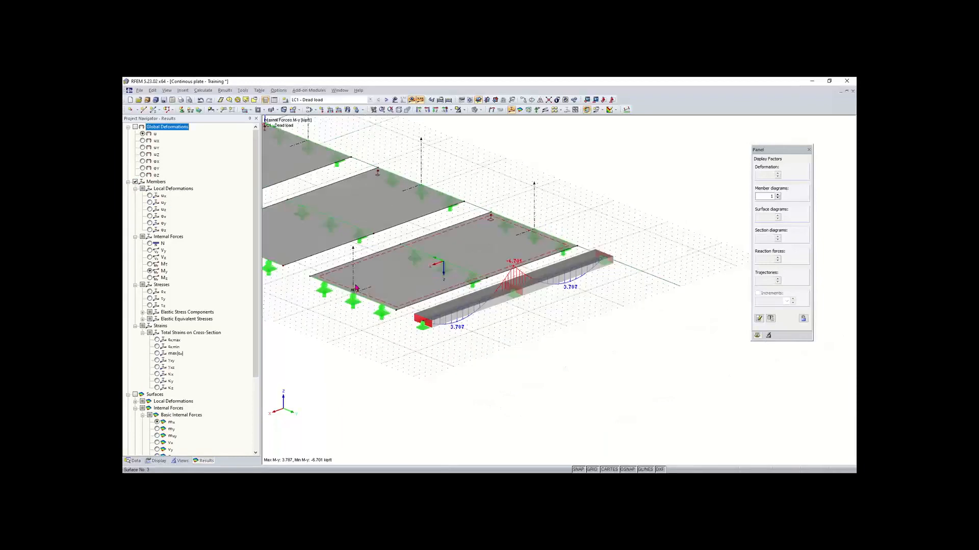
Step: View the beam's axial force N and shear force Vy, and return to the bending moment My
click(150, 244)
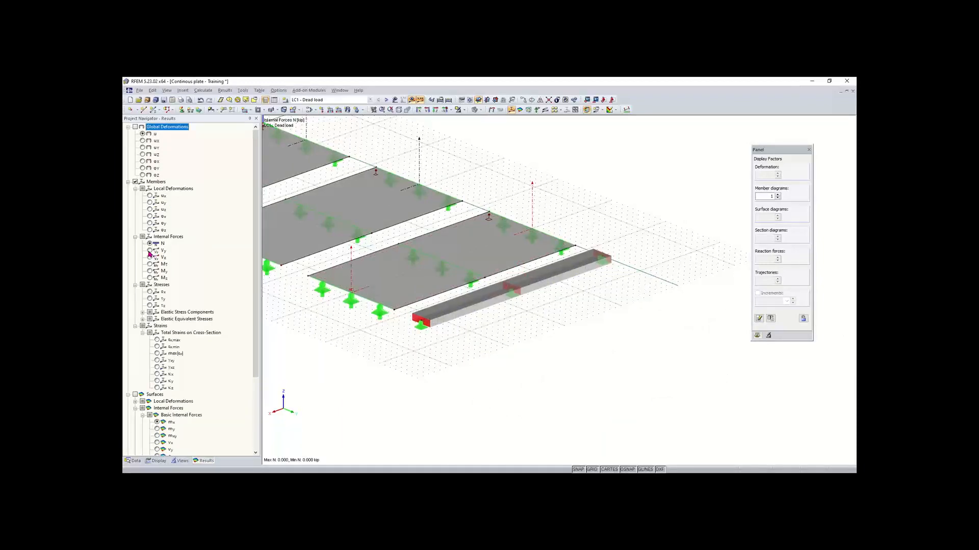
click(150, 251)
click(150, 272)
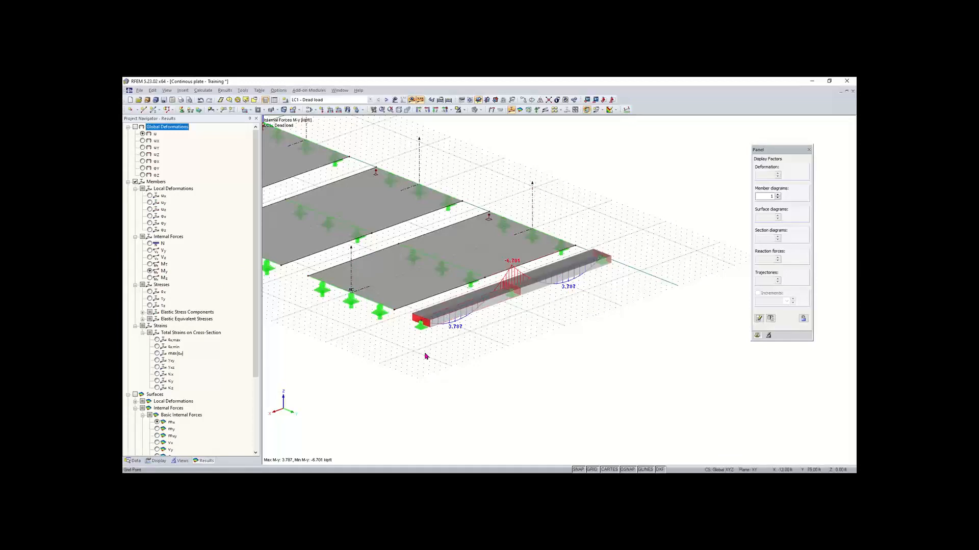
Step: Turn on the surface results to show the basic internal moment mx on the three plates
scroll(309, 322, down, 3)
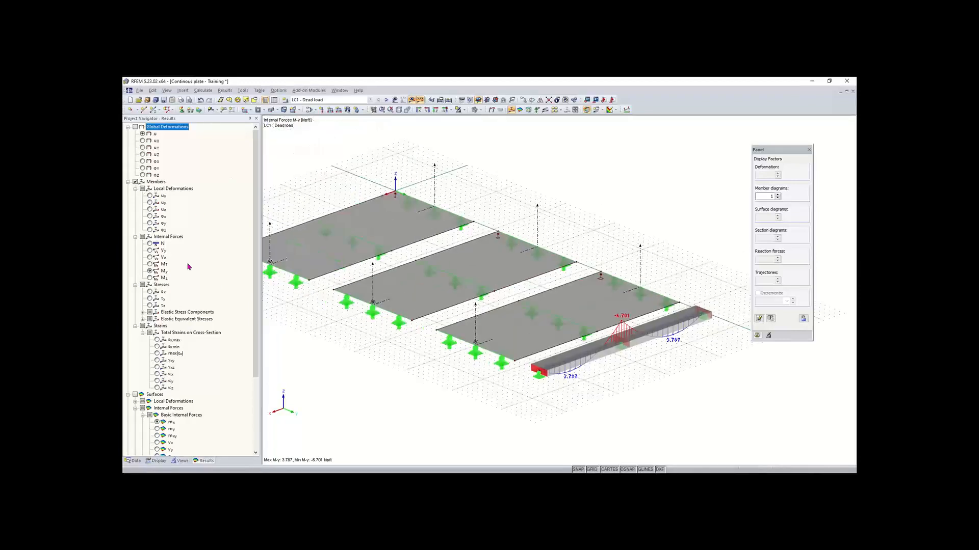
scroll(201, 314, down, 1)
scroll(201, 315, down, 5)
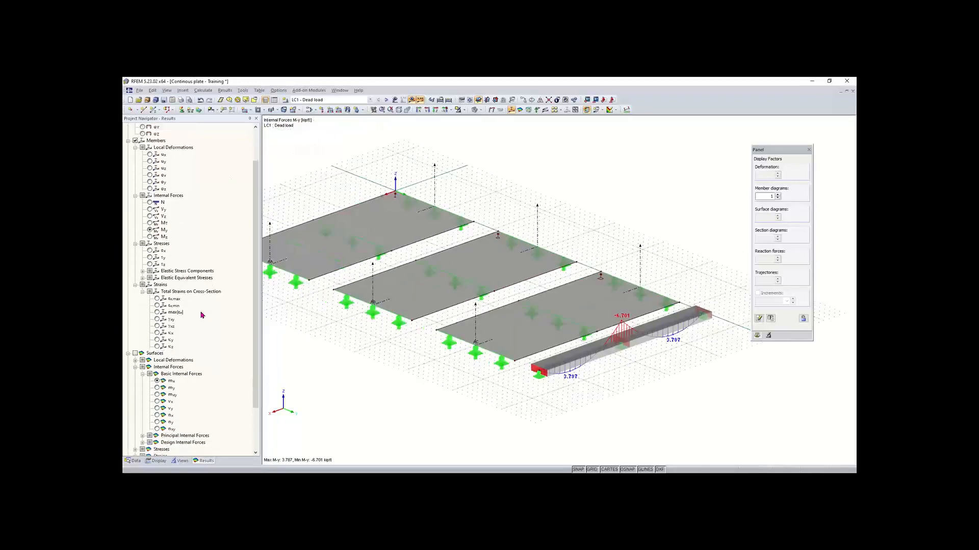
scroll(201, 315, down, 2)
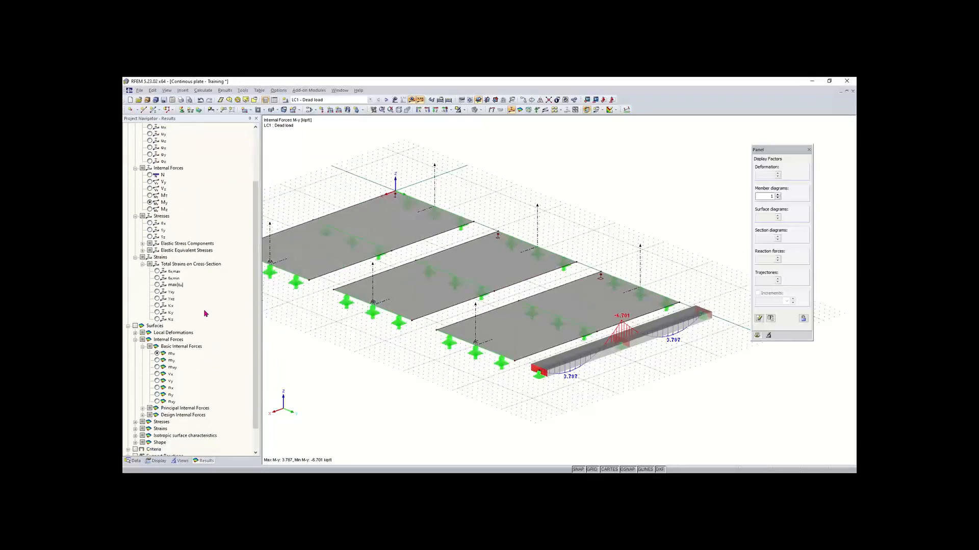
click(135, 326)
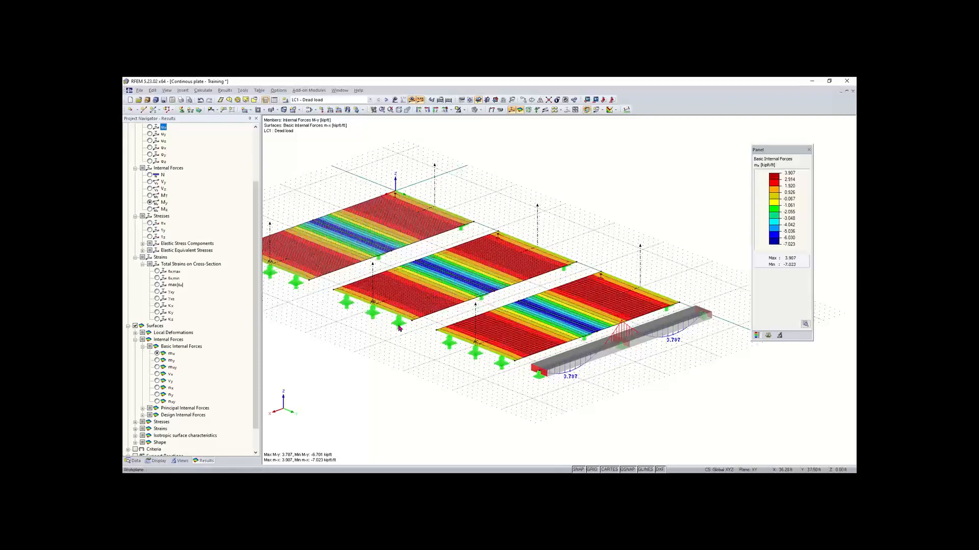
Step: Show the local axis systems of the lines from the beam to inspect their orientation, and hide them again
right_click(582, 353)
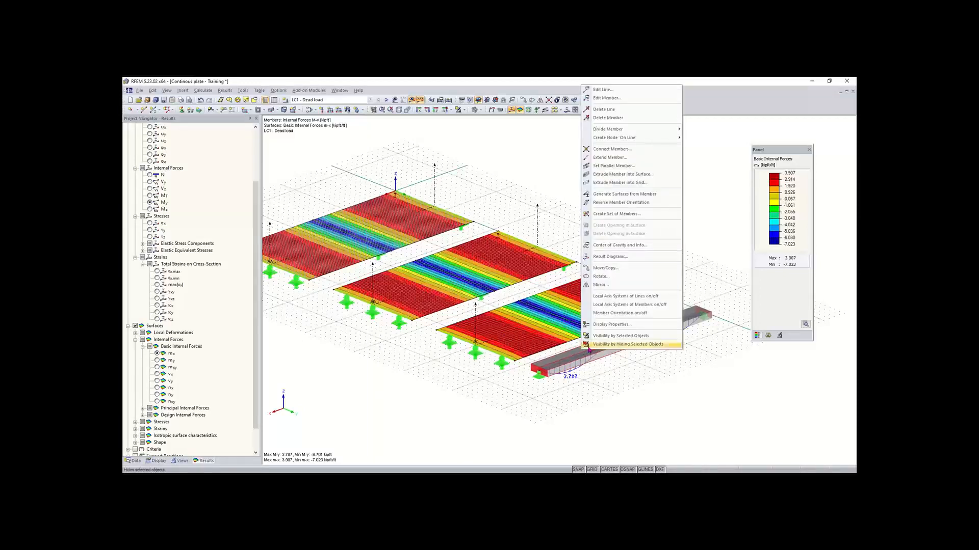
click(617, 298)
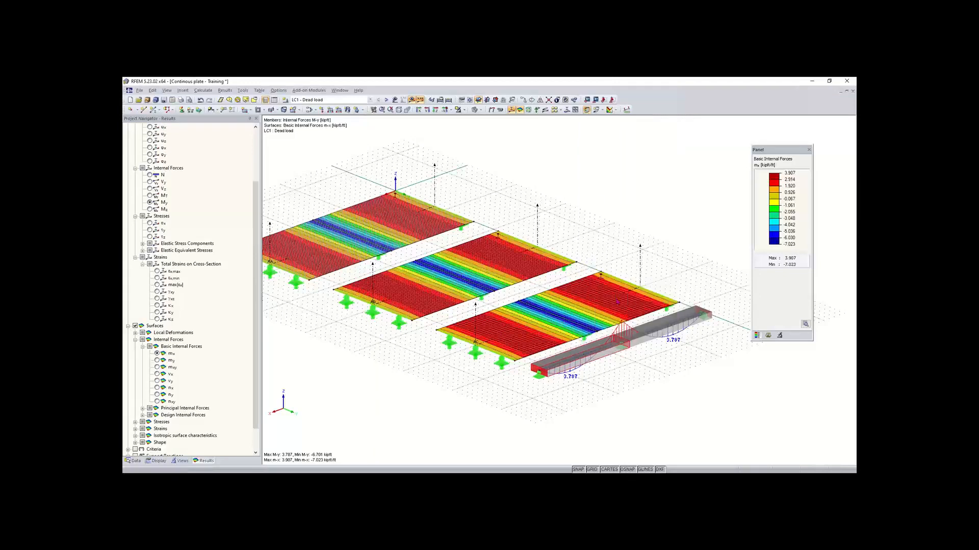
scroll(595, 361, up, 1)
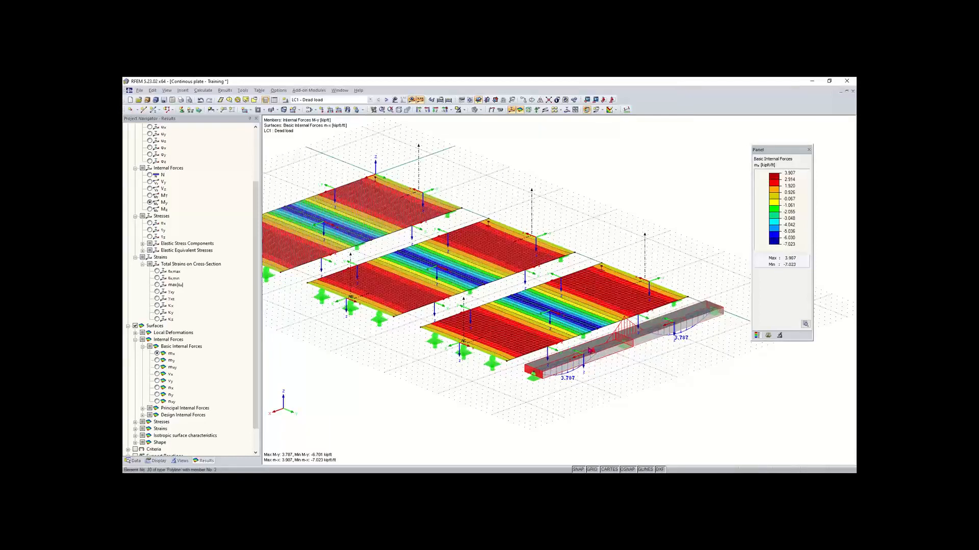
right_click(590, 351)
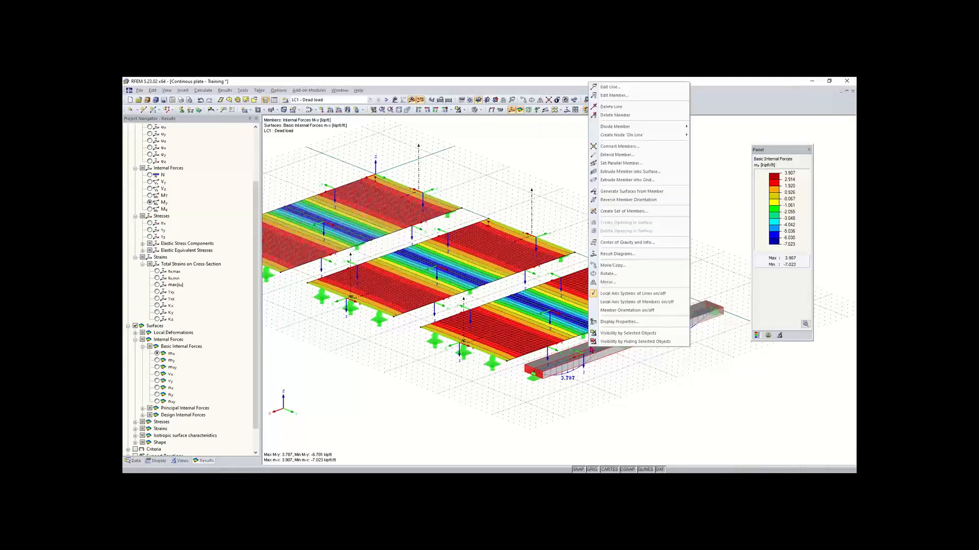
click(626, 294)
scroll(528, 339, down, 1)
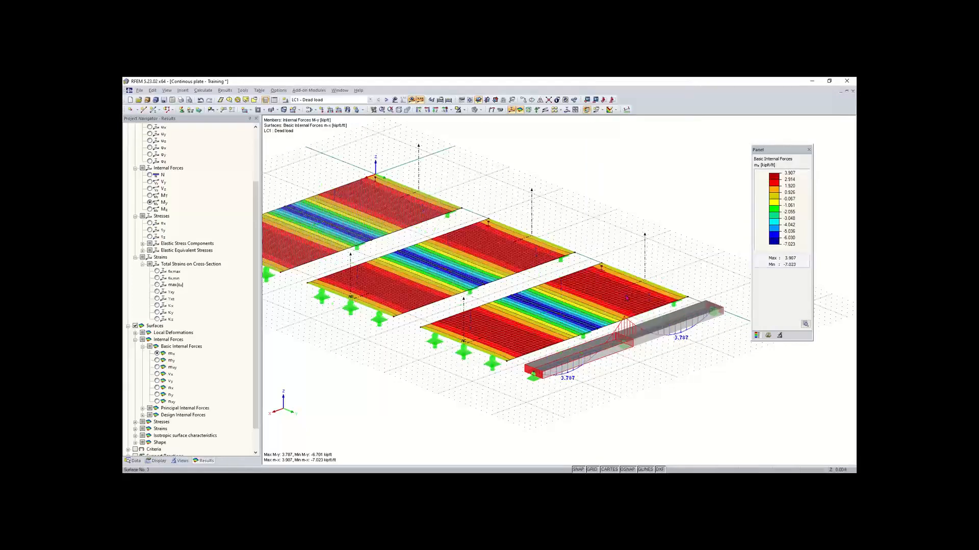
Step: Open the FE mesh settings for the model to review the general finite element parameters
middle_drag(526, 335, 542, 350)
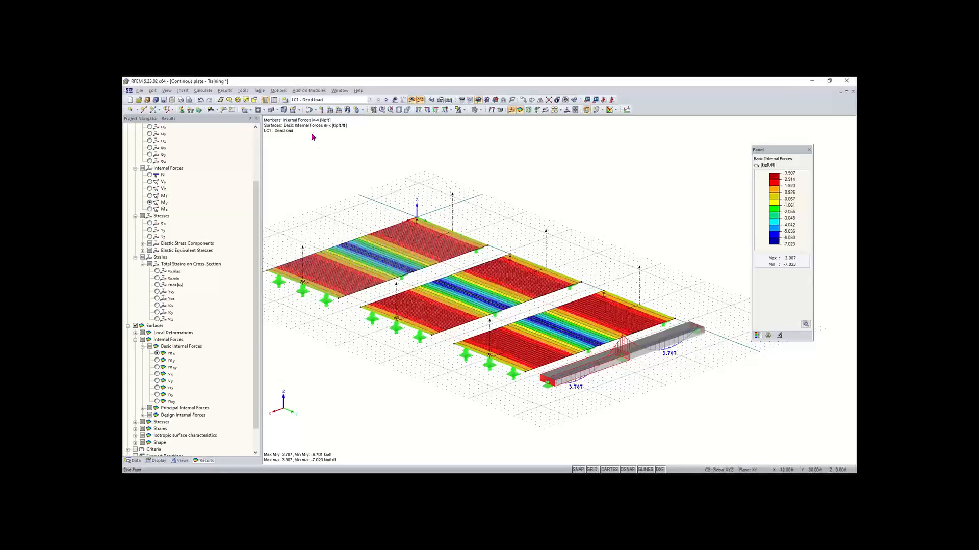
click(202, 91)
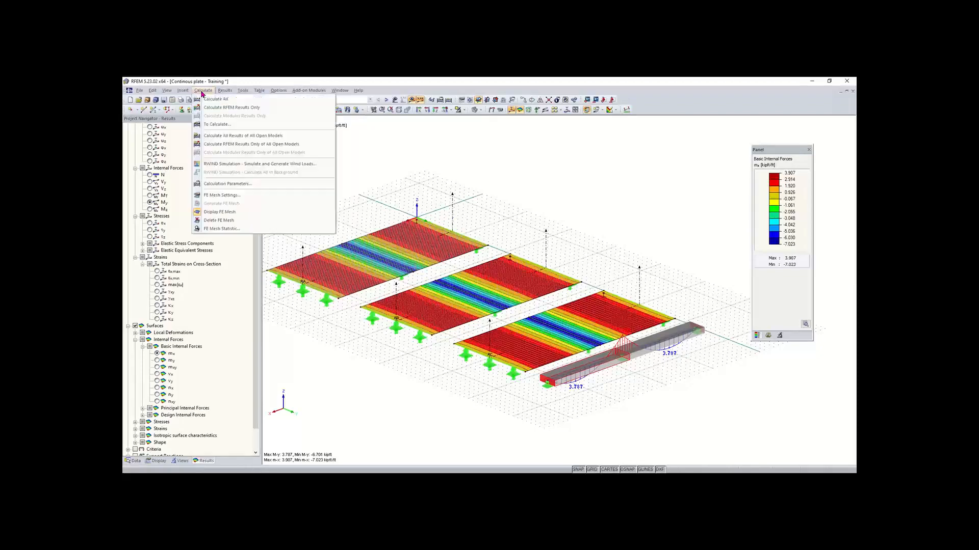
click(376, 151)
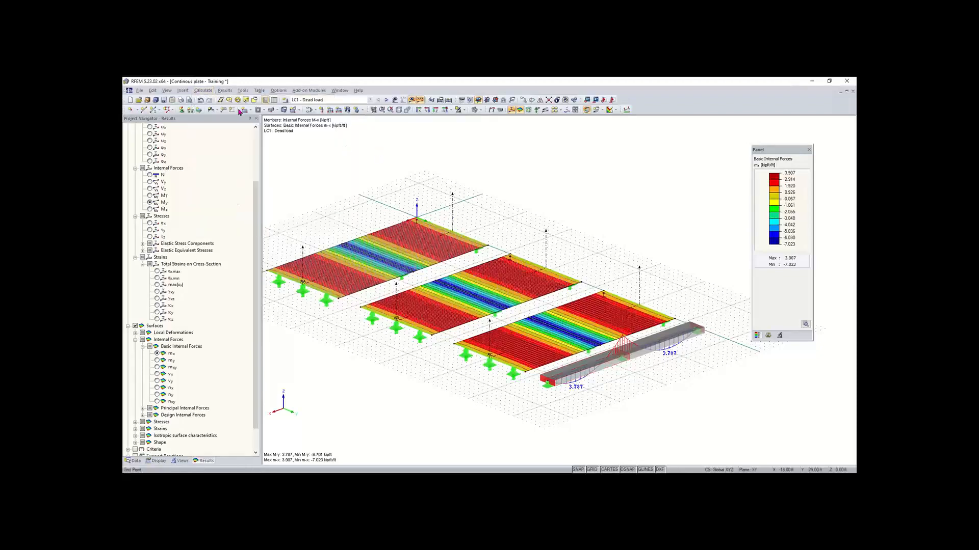
click(202, 93)
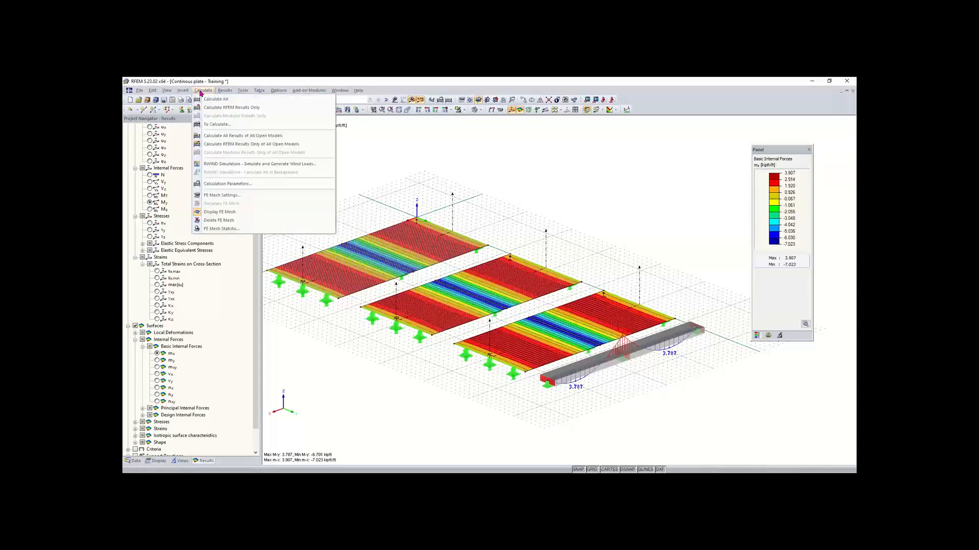
click(230, 197)
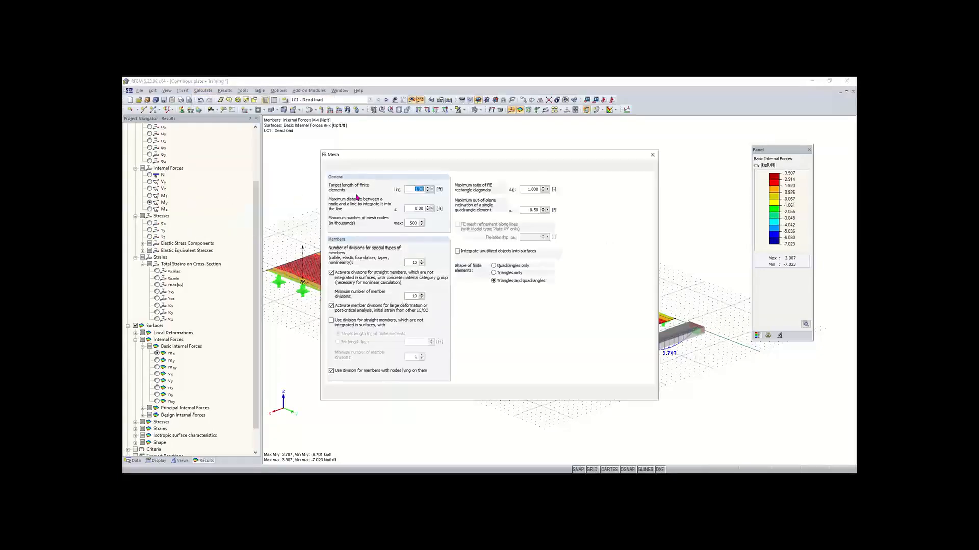
Step: Close the FE mesh settings and examine the finite element mesh and moment contours on the three plates
drag(412, 156, 492, 167)
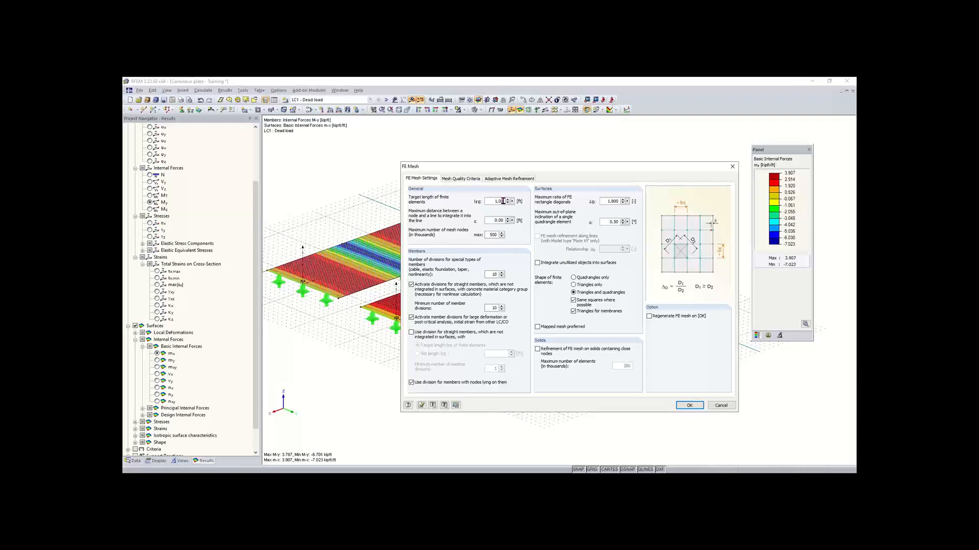
click(732, 168)
scroll(422, 319, up, 3)
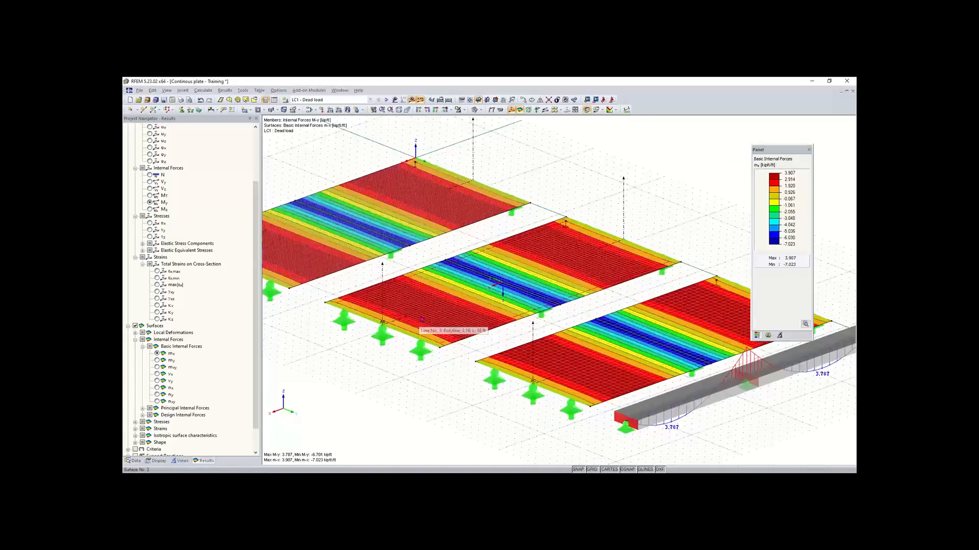
scroll(422, 320, up, 5)
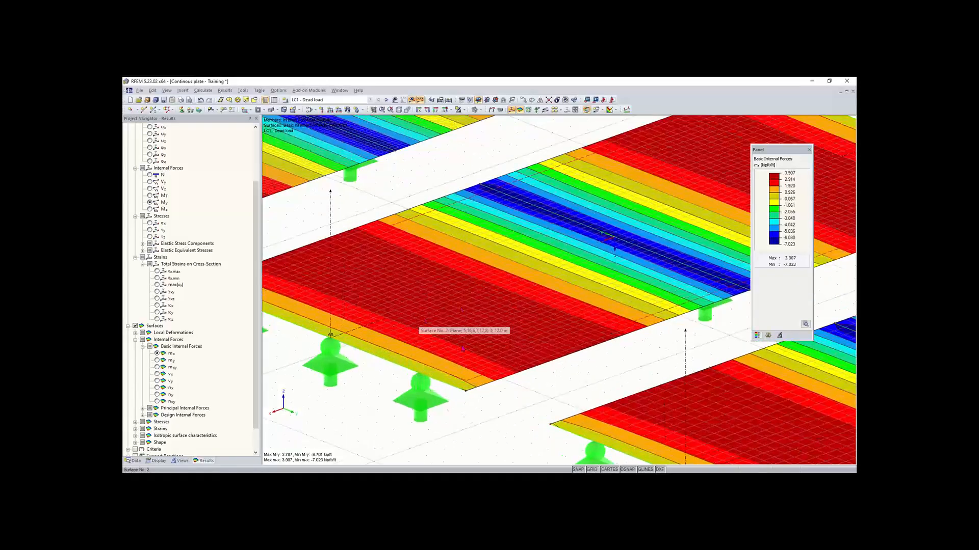
scroll(573, 322, up, 2)
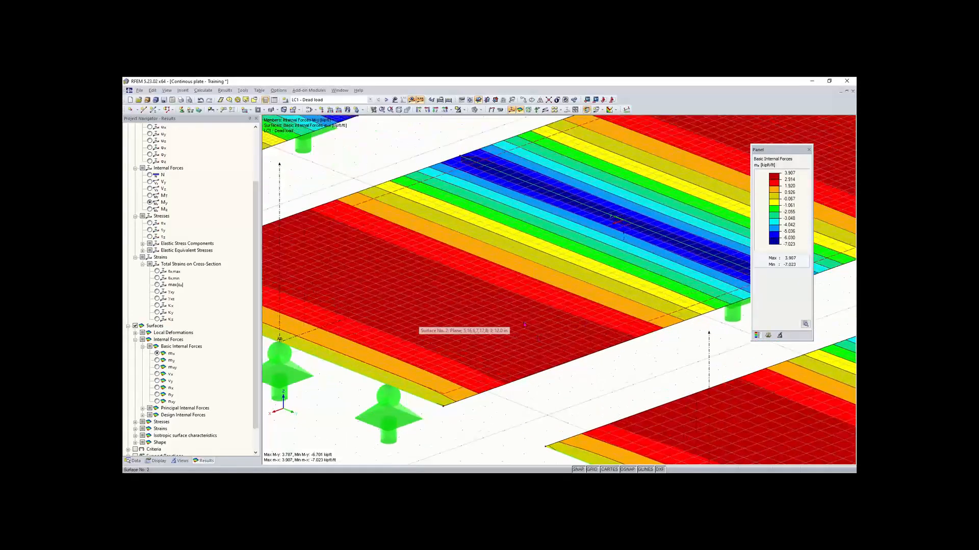
scroll(473, 332, down, 3)
scroll(504, 290, down, 5)
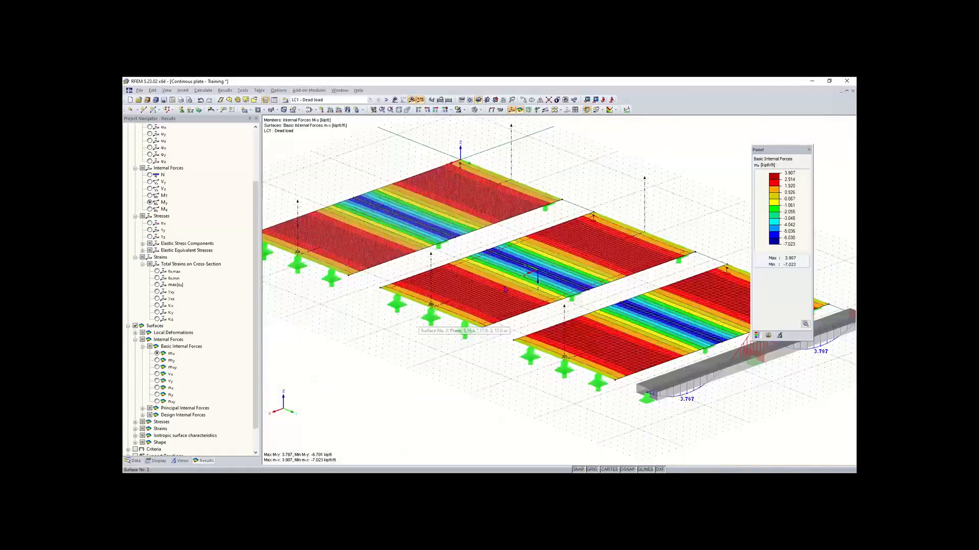
scroll(505, 289, up, 2)
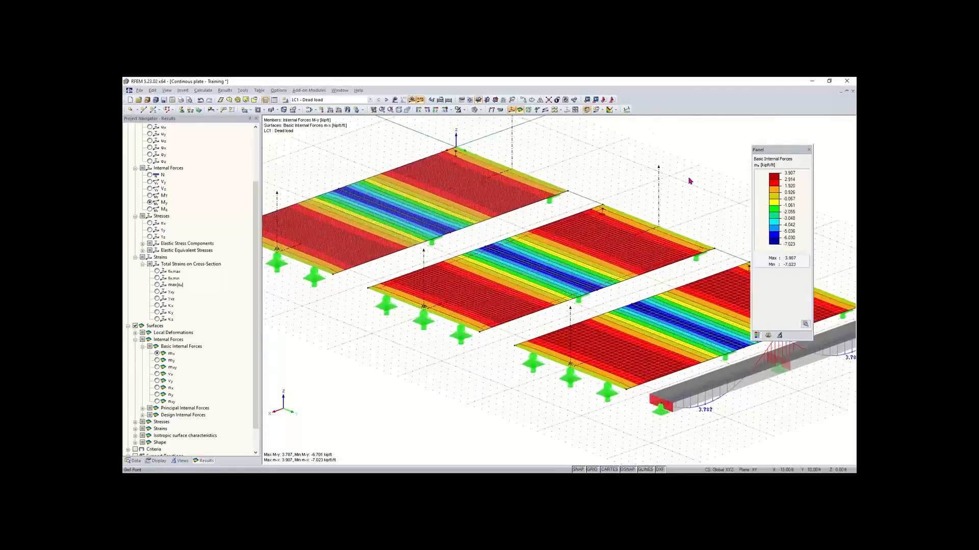
scroll(566, 274, down, 1)
middle_drag(570, 274, 528, 305)
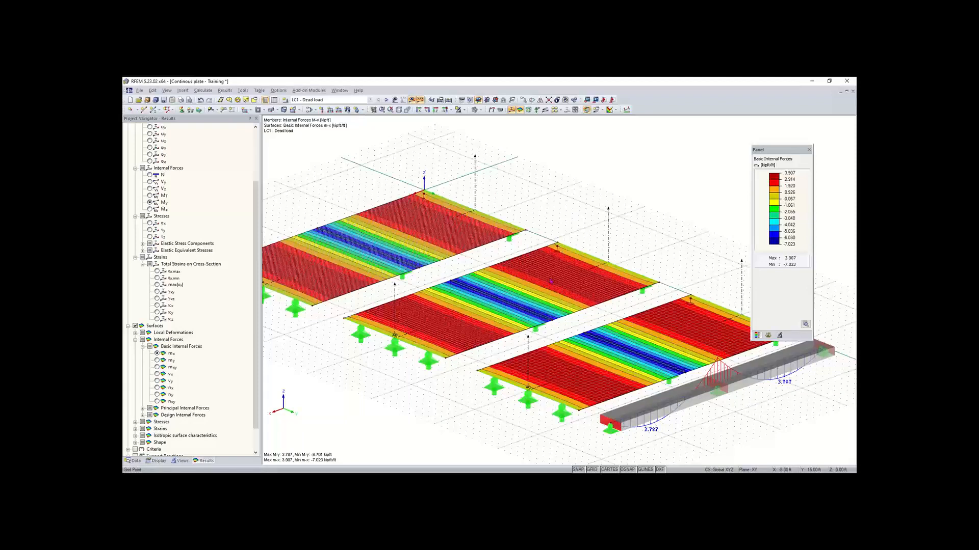
scroll(574, 362, down, 2)
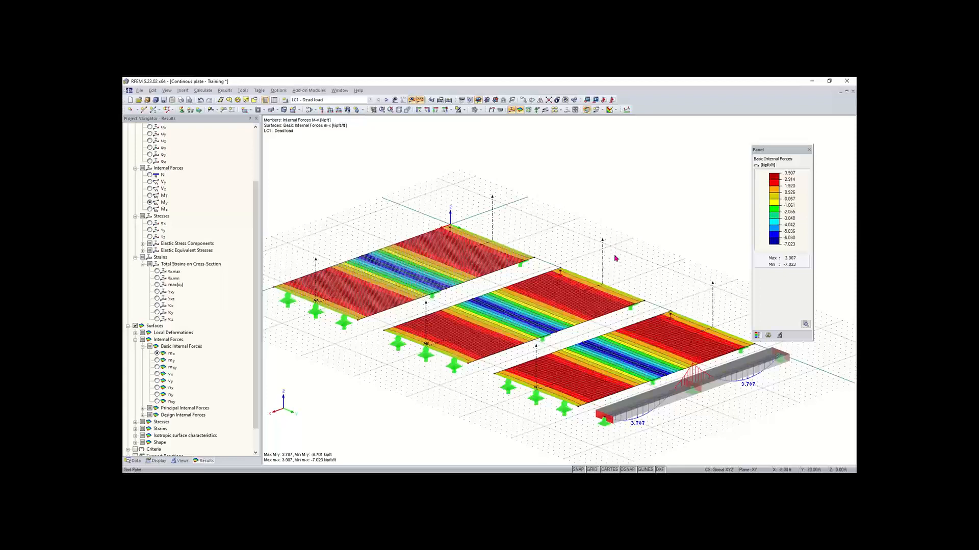
Step: Try enabling adaptive mesh refinement in the FE mesh settings with LC1 - Dead load as the reference load case
click(203, 90)
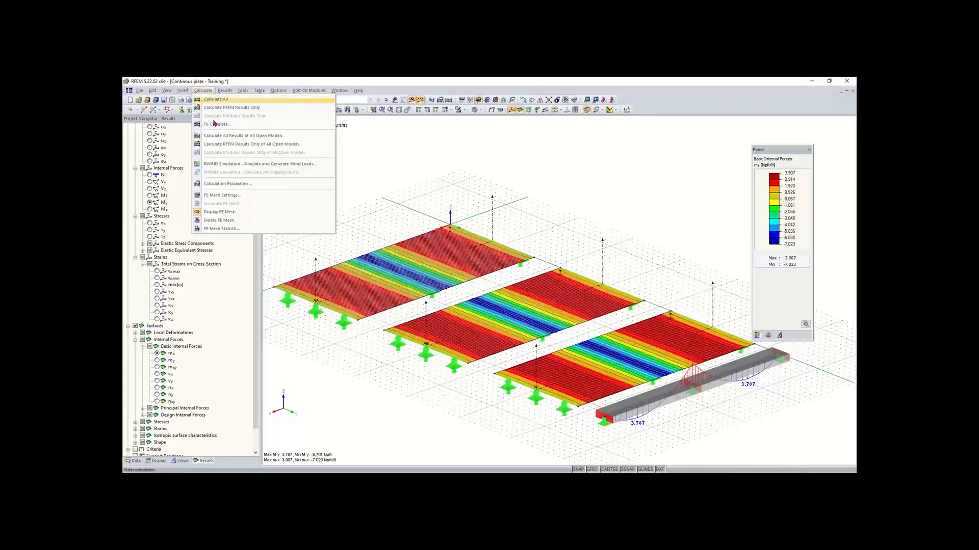
click(224, 194)
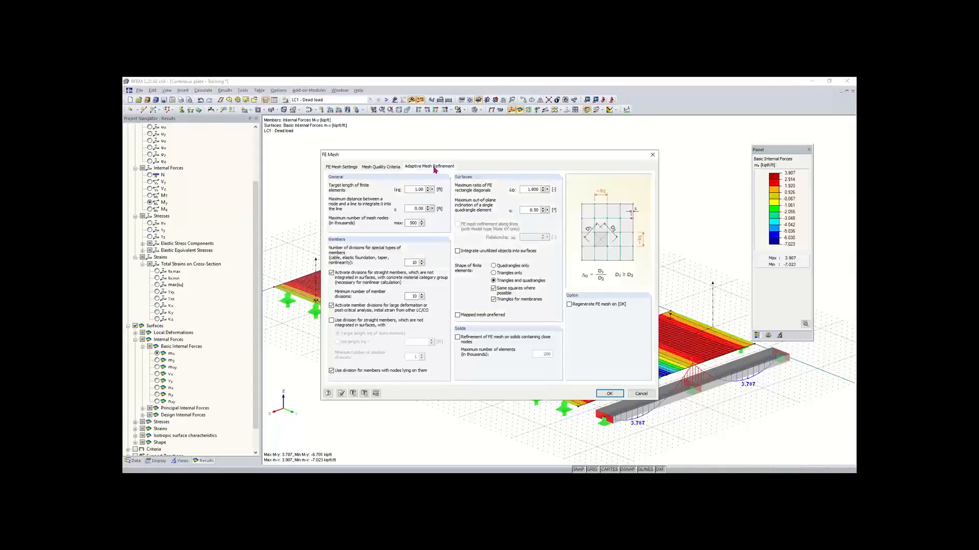
click(434, 168)
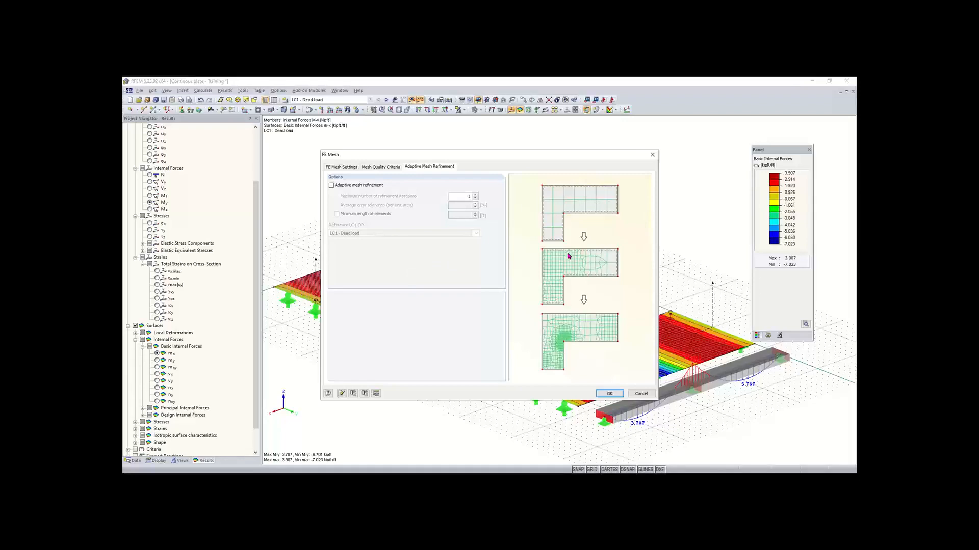
click(331, 186)
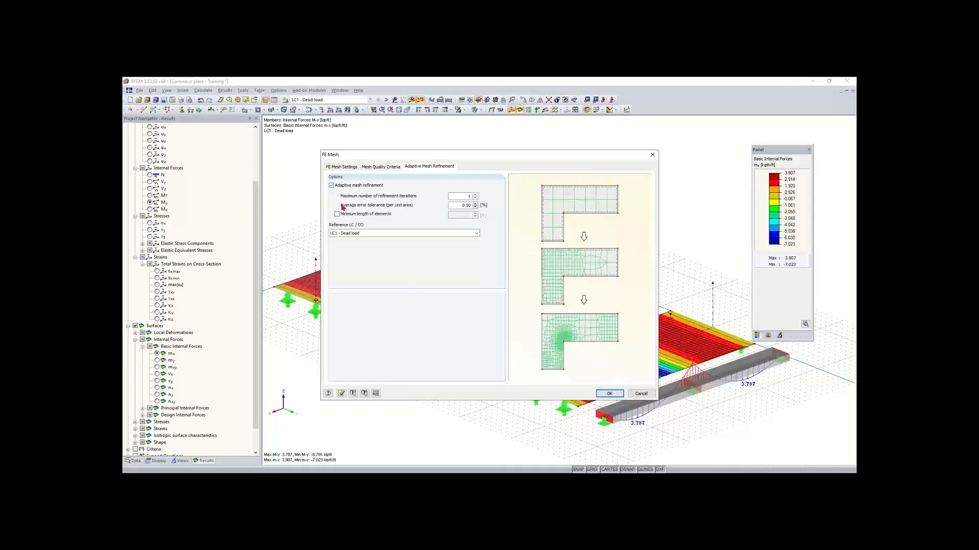
click(364, 234)
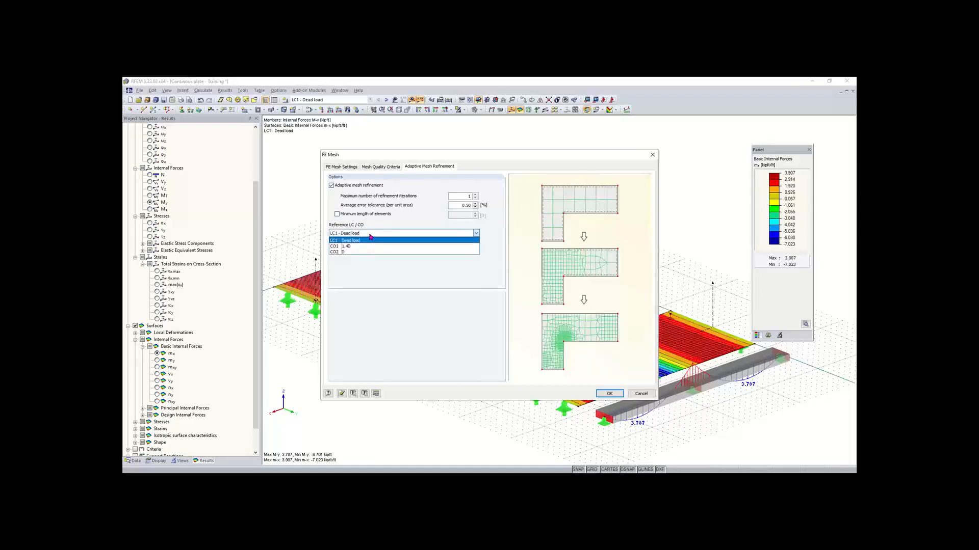
click(370, 239)
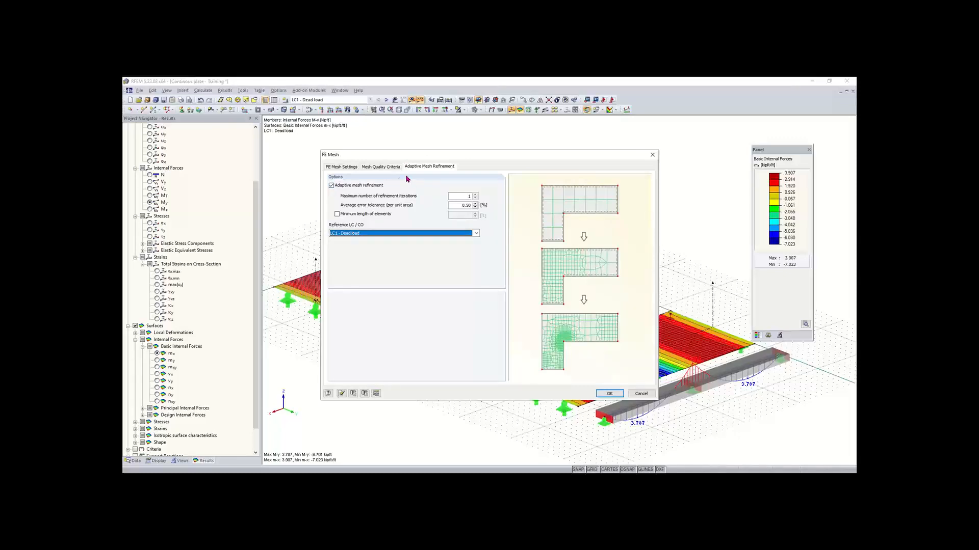
click(341, 167)
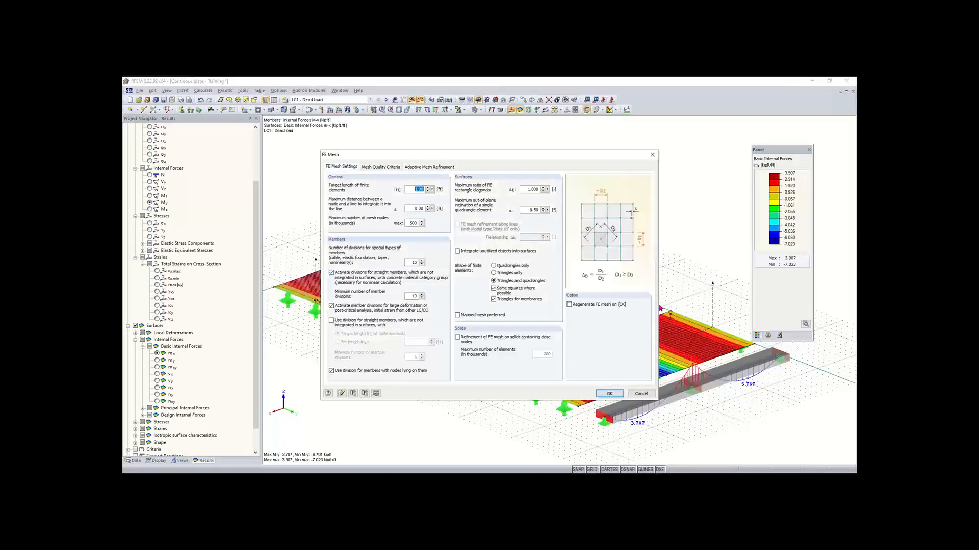
click(652, 154)
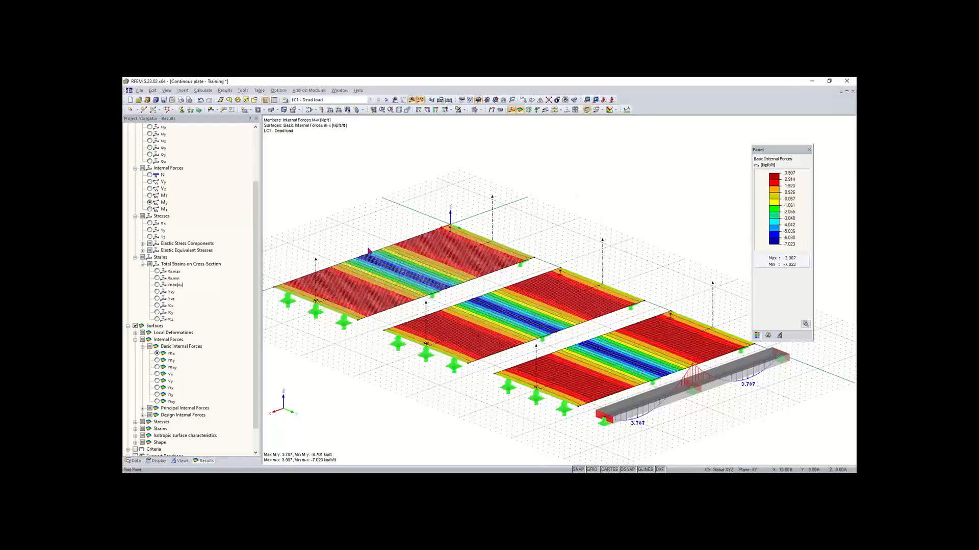
Step: Collapse the result categories for surfaces, members and global deformations, and display the section results on the plates
scroll(401, 305, up, 1)
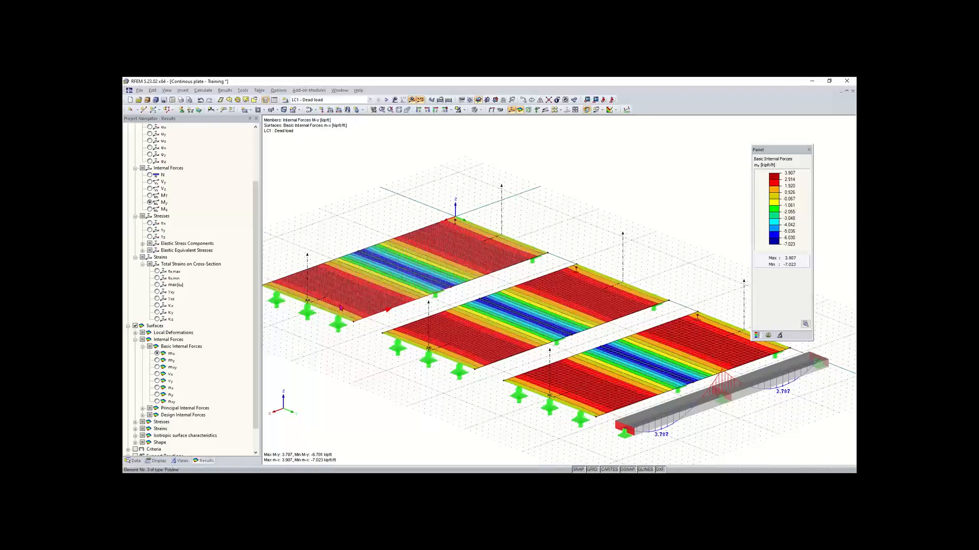
middle_drag(529, 365, 509, 353)
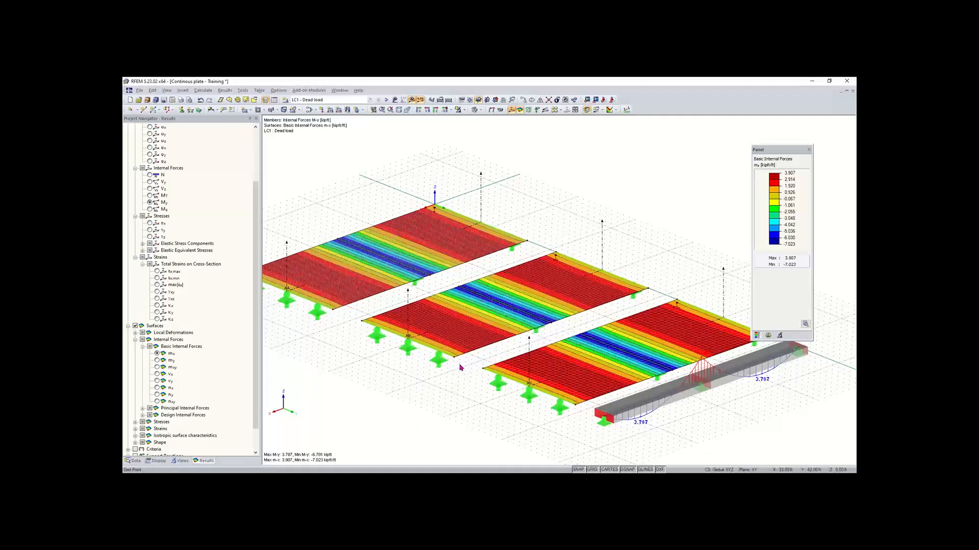
scroll(472, 389, down, 2)
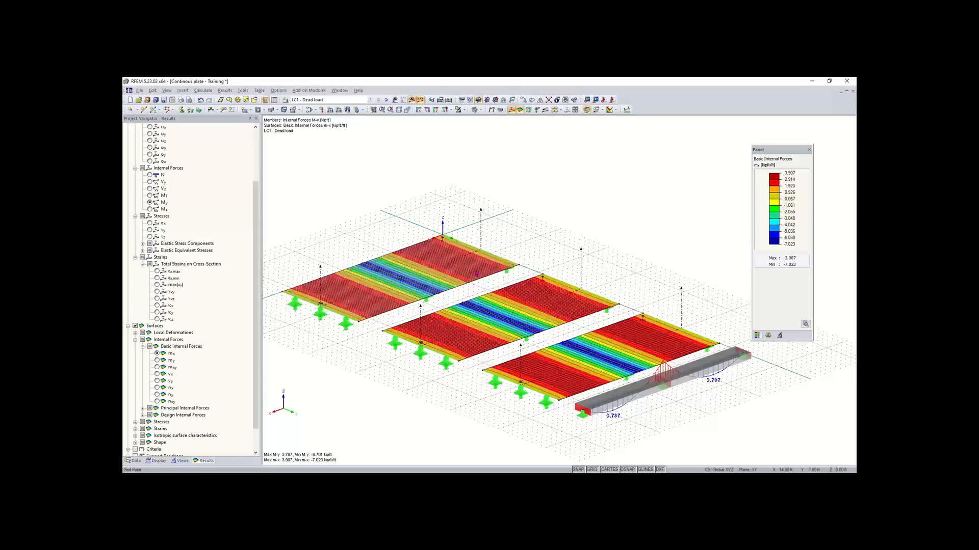
drag(256, 326, 256, 348)
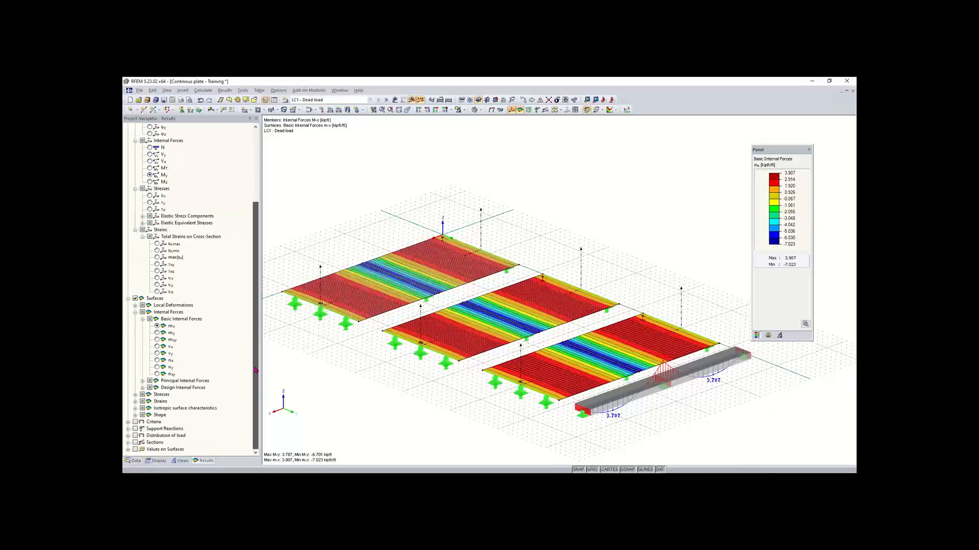
click(128, 299)
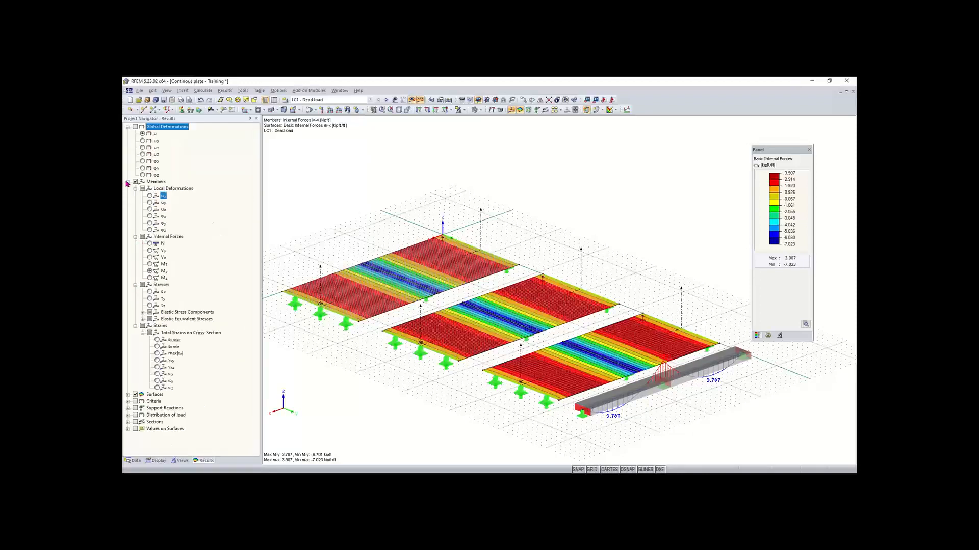
click(128, 182)
click(128, 127)
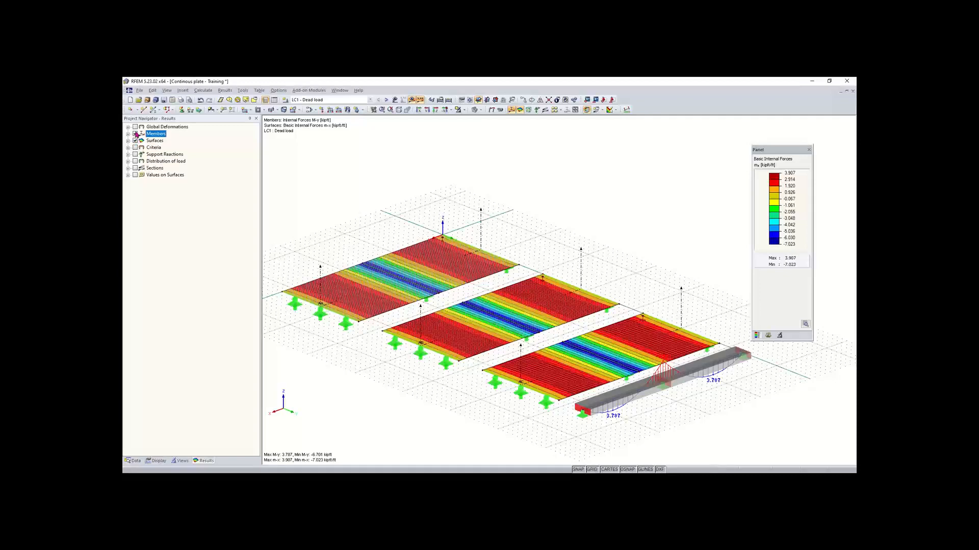
click(136, 168)
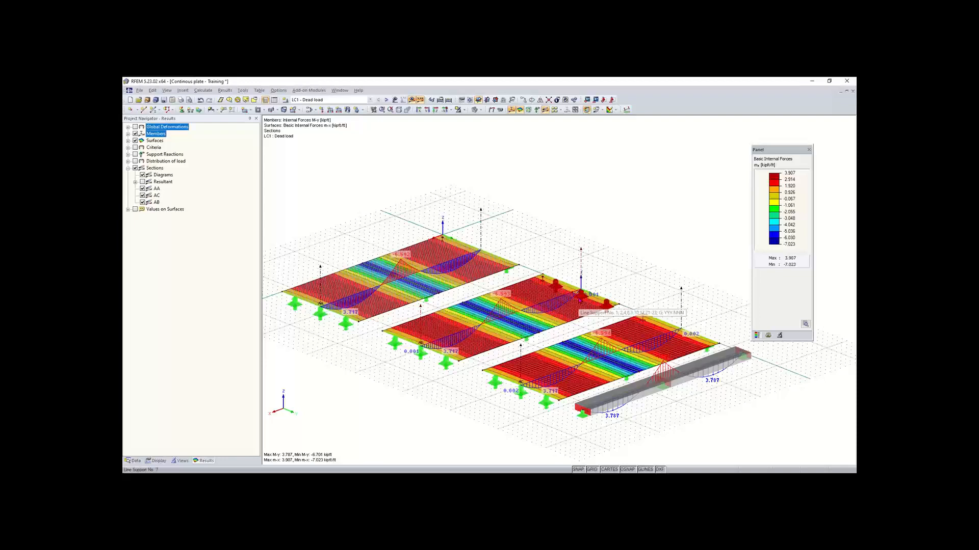
Step: Examine the section moment diagrams across the three plates and compare them with the member's moment diagram
scroll(411, 270, up, 2)
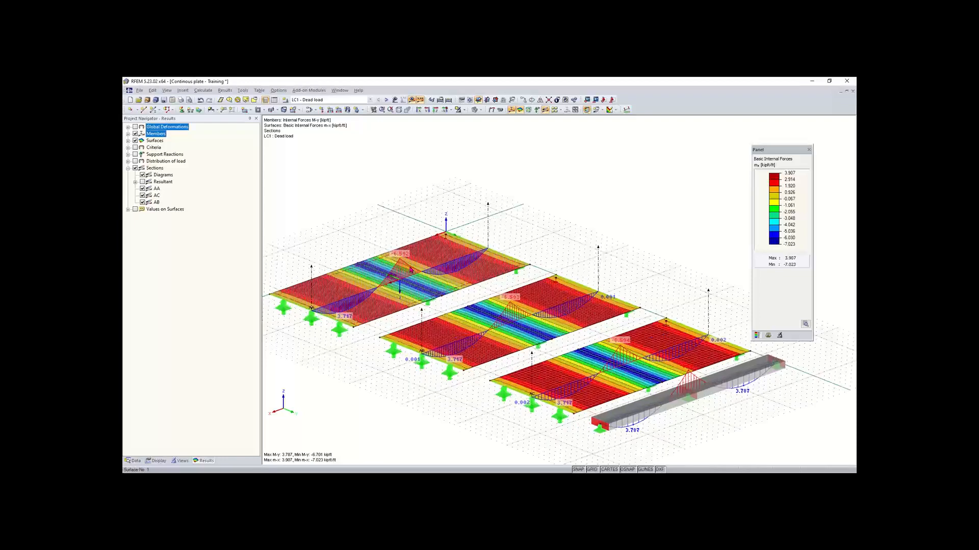
scroll(410, 270, up, 2)
ctrl+middle_drag(484, 305, 440, 289)
right_click(441, 289)
key(Escape)
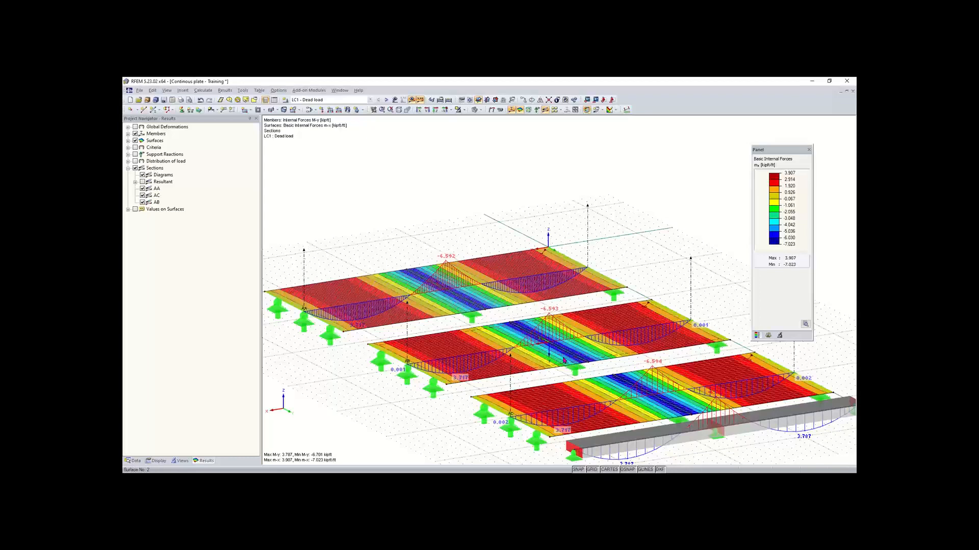
middle_drag(667, 384, 590, 357)
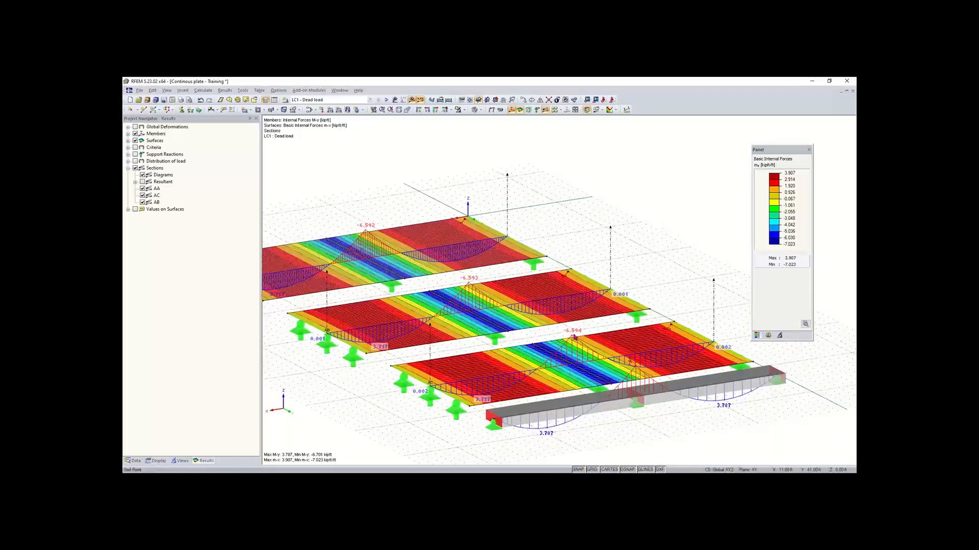
scroll(594, 360, up, 1)
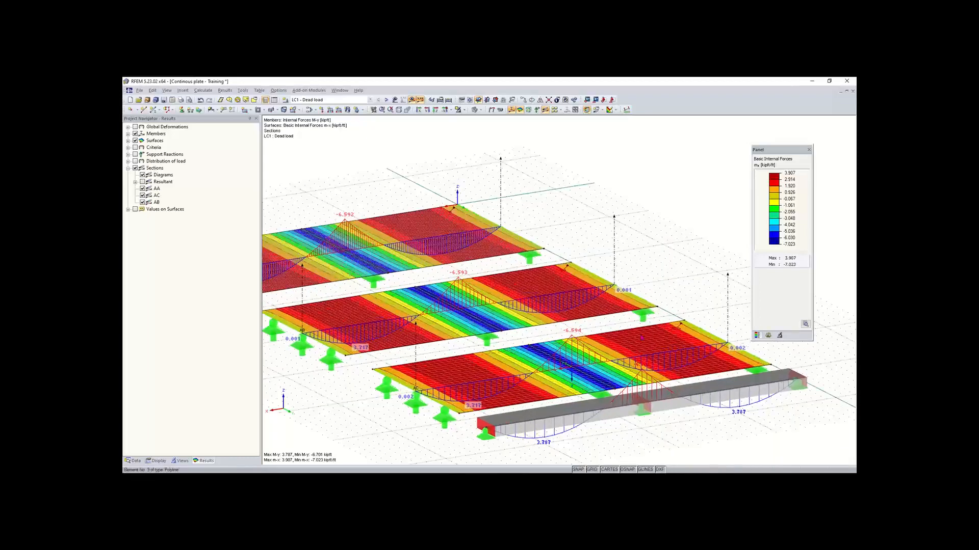
scroll(463, 303, down, 1)
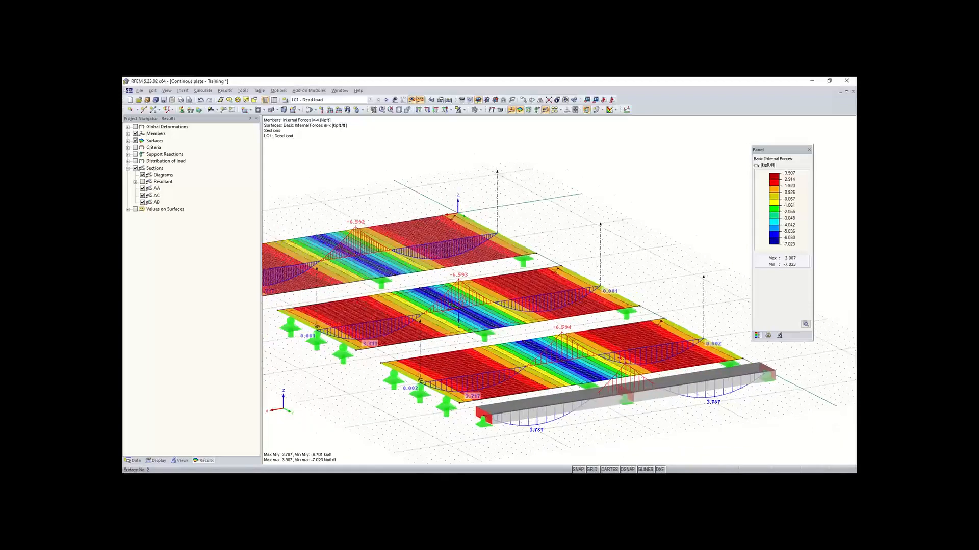
middle_drag(464, 303, 506, 322)
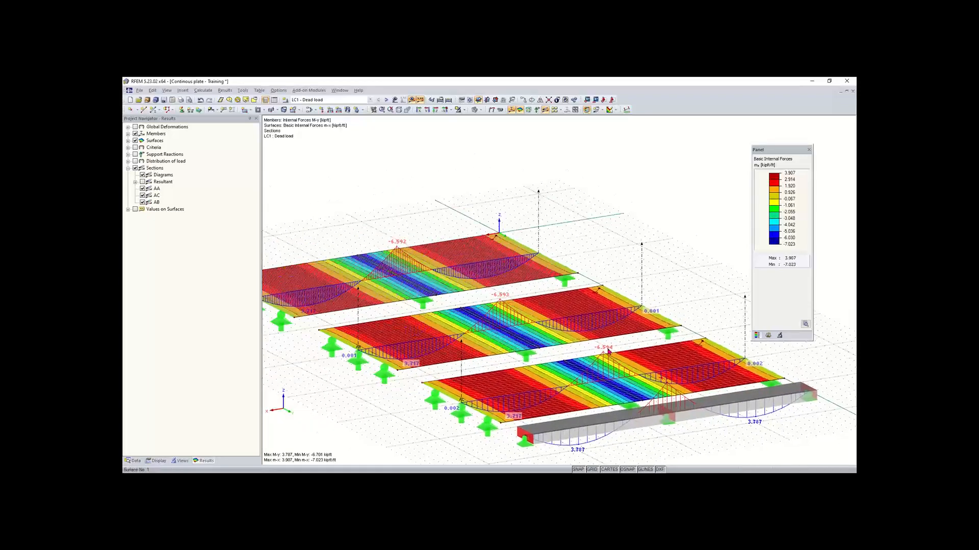
mouse_move(619, 381)
middle_down()
mouse_move(561, 340)
mouse_move(619, 381)
middle_up()
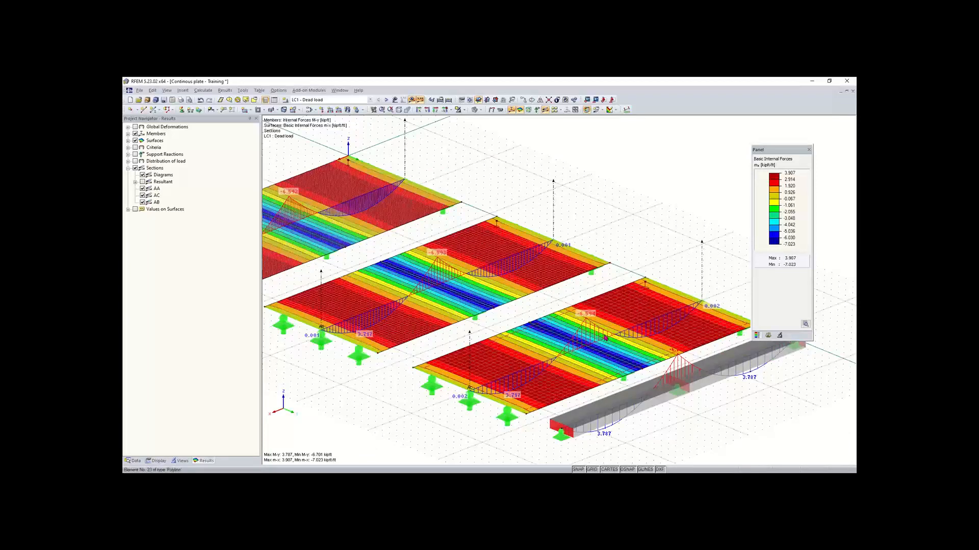
middle_drag(640, 347, 595, 331)
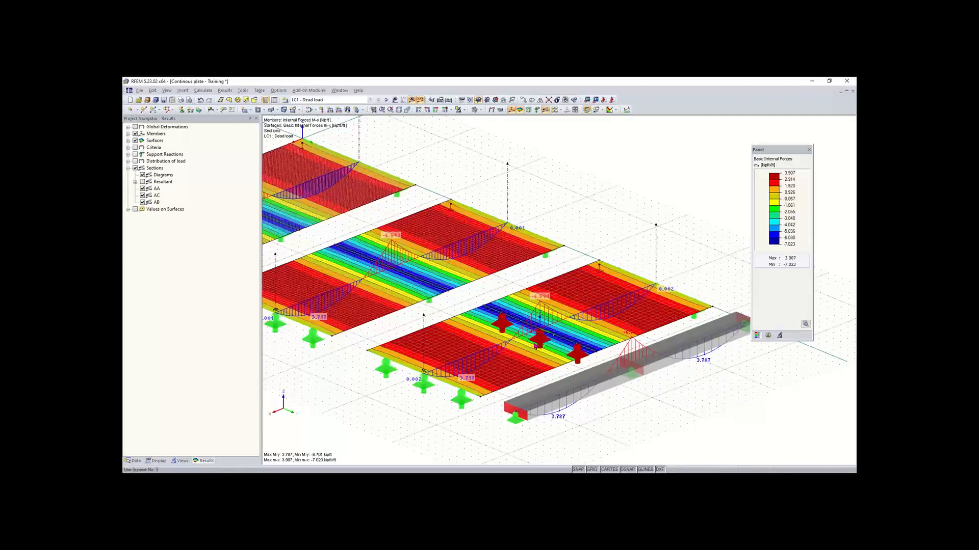
scroll(535, 347, down, 2)
middle_drag(535, 346, 592, 373)
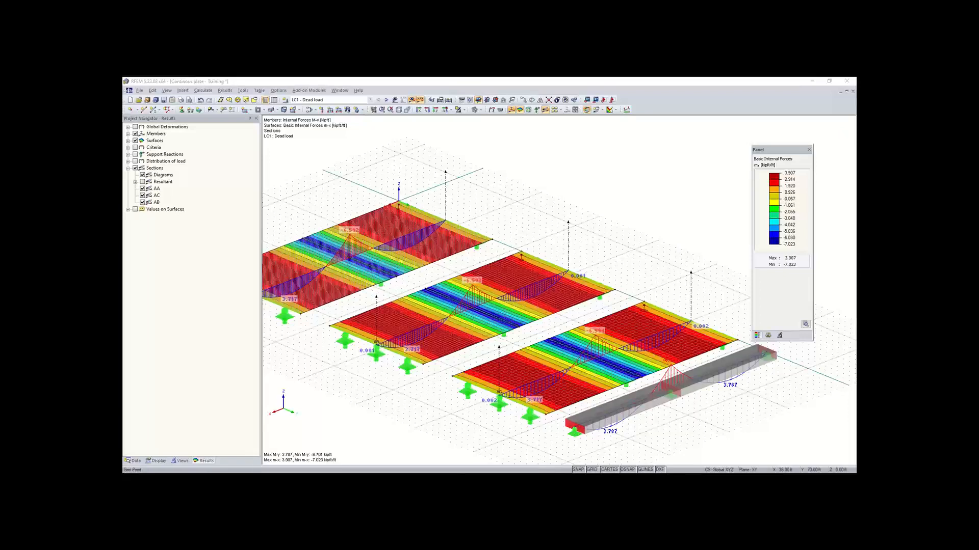
mouse_move(581, 473)
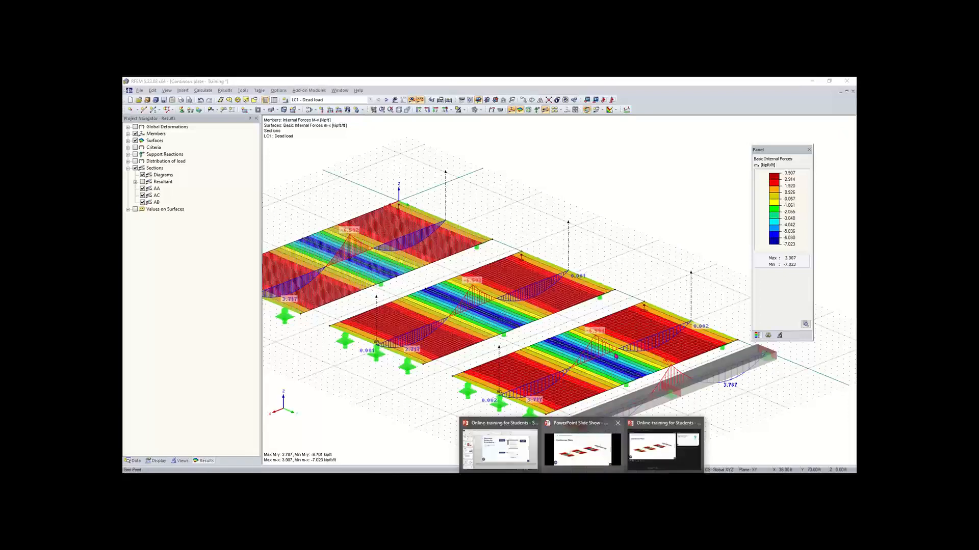
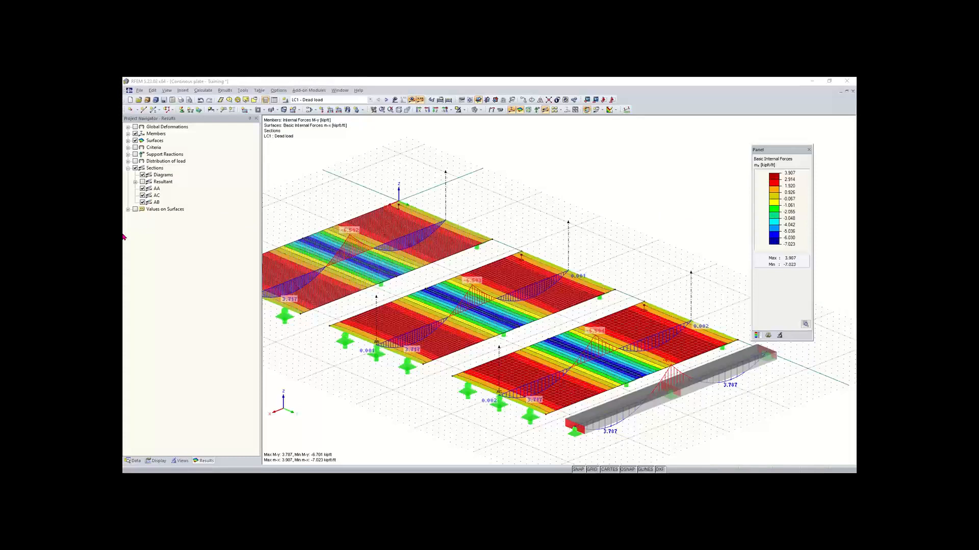
scroll(367, 298, down, 1)
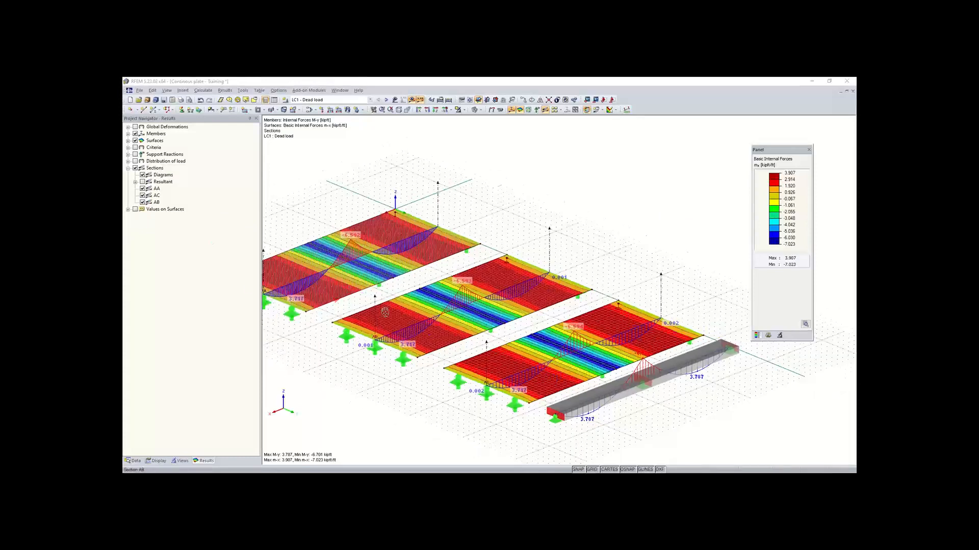
Step: Deactivate the shear stiffness of members in the global calculation parameters and accept deleting the existing results
middle_drag(385, 312, 429, 311)
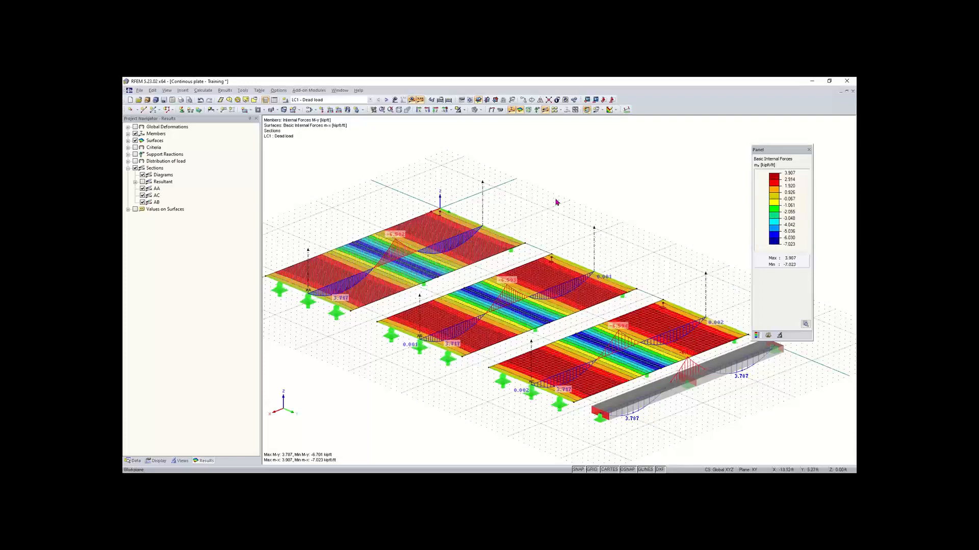
click(204, 92)
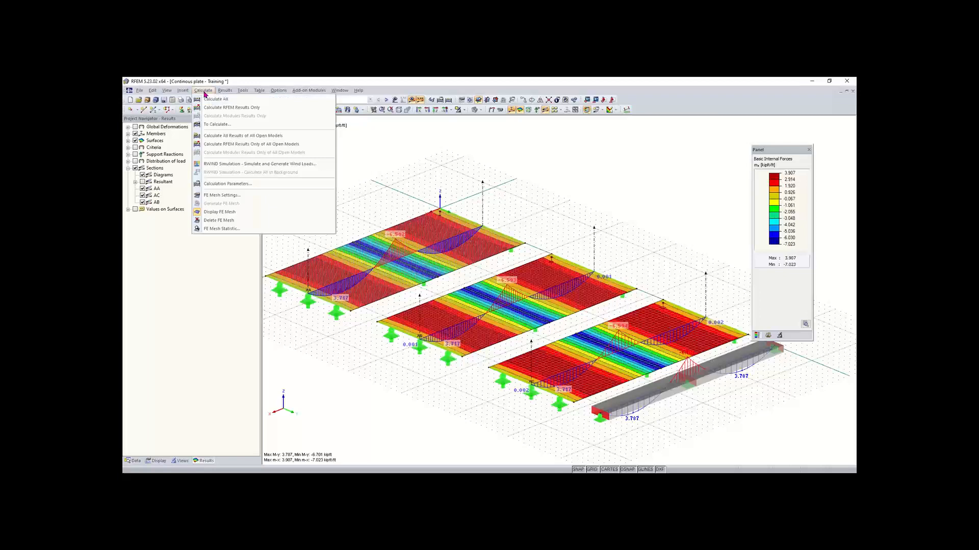
click(231, 184)
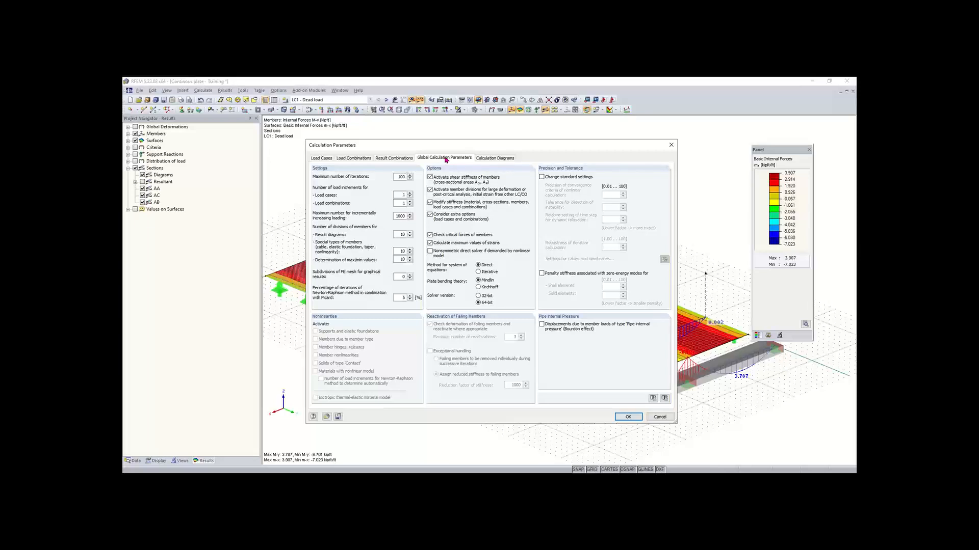
click(430, 178)
click(430, 178)
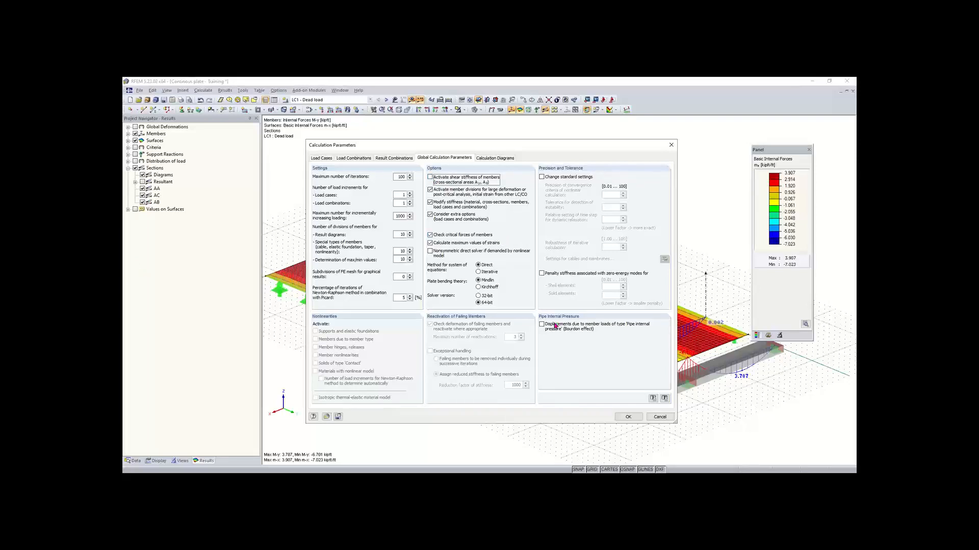
click(628, 418)
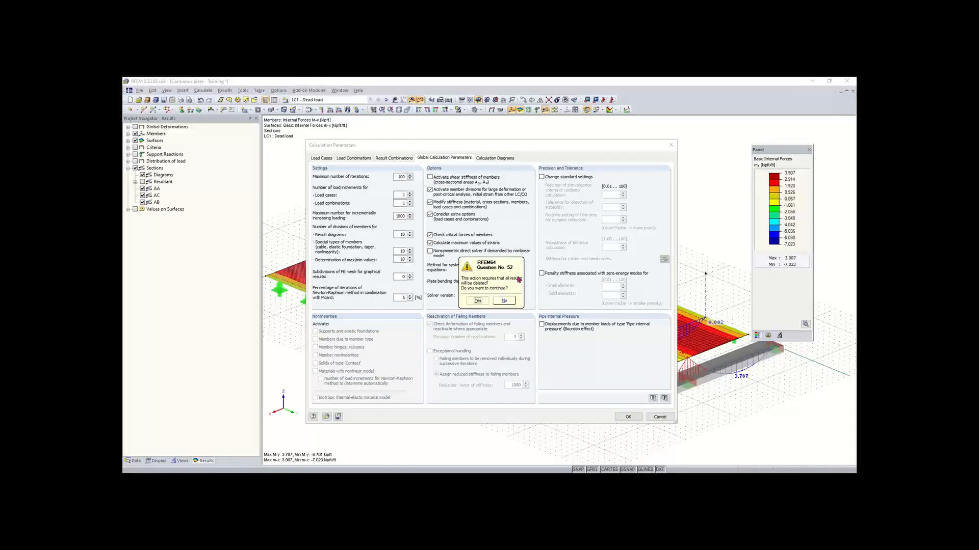
click(477, 301)
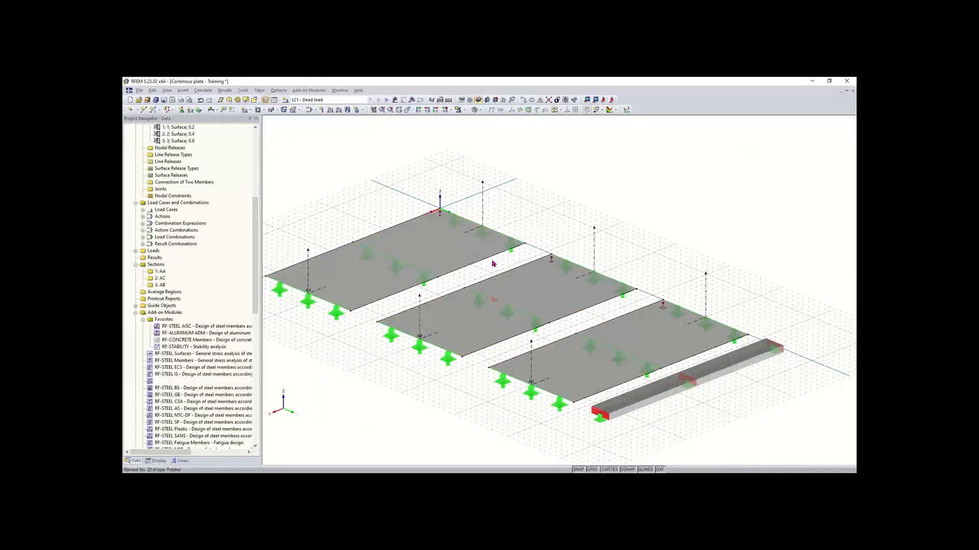
Step: Recalculate LC1 - Dead load without member shear stiffness and display the moments on the plates and the member
middle_drag(551, 342, 559, 295)
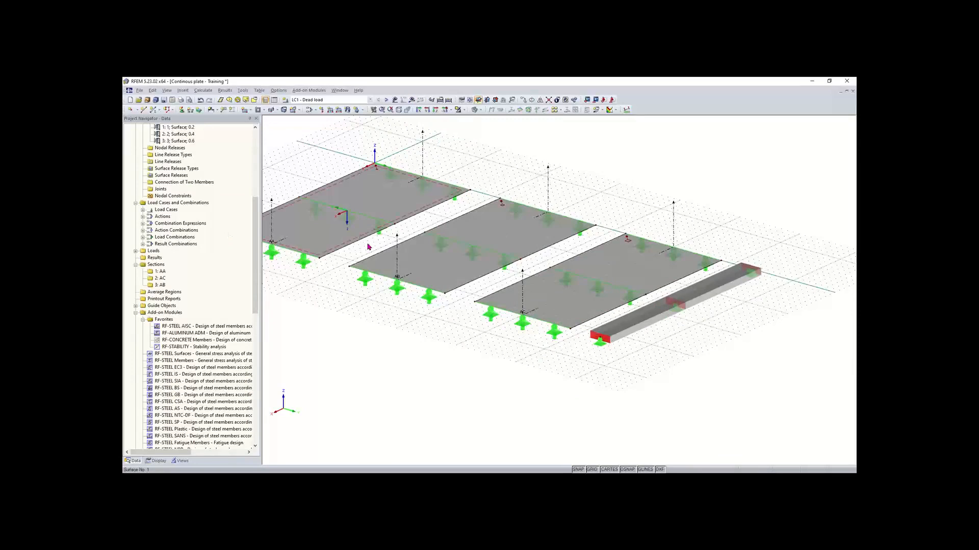
click(448, 102)
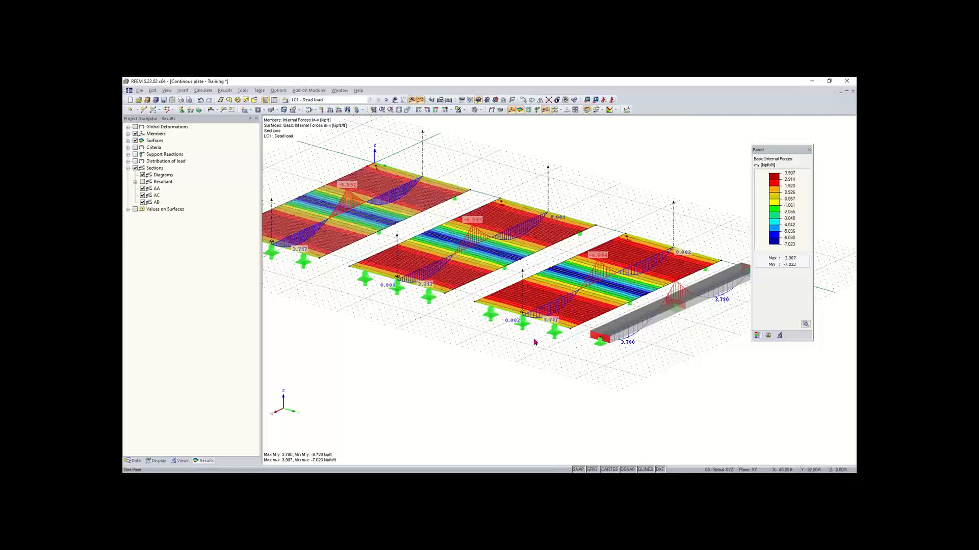
scroll(523, 353, down, 1)
middle_drag(529, 398, 539, 436)
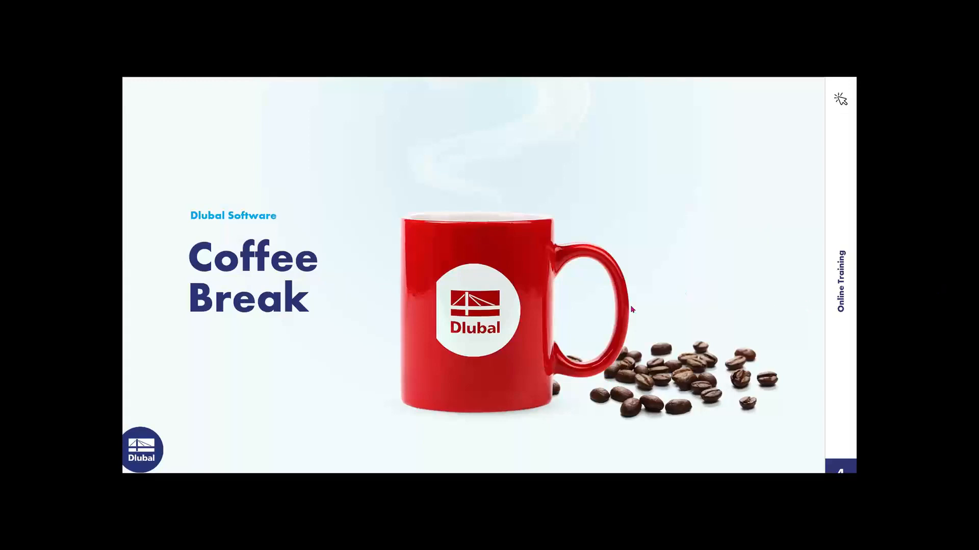
click(841, 289)
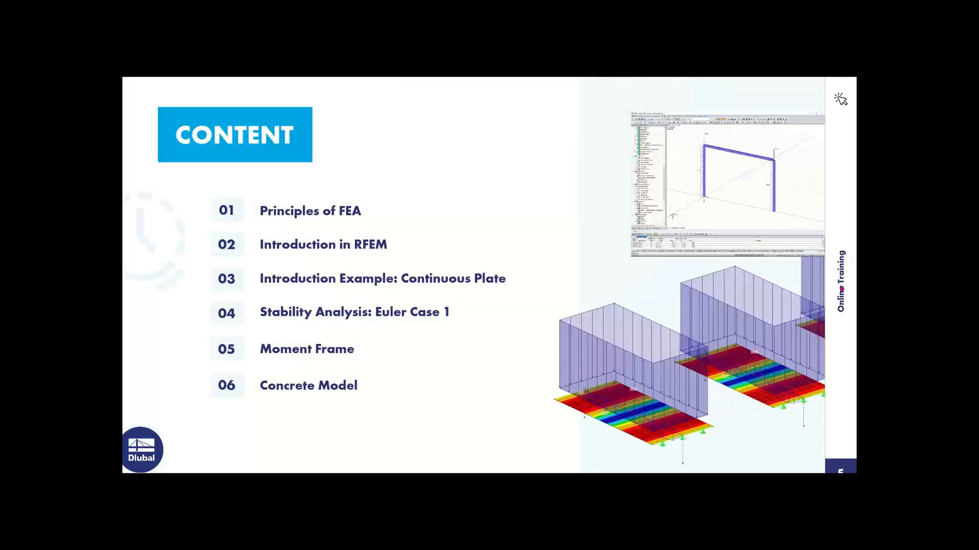
click(841, 289)
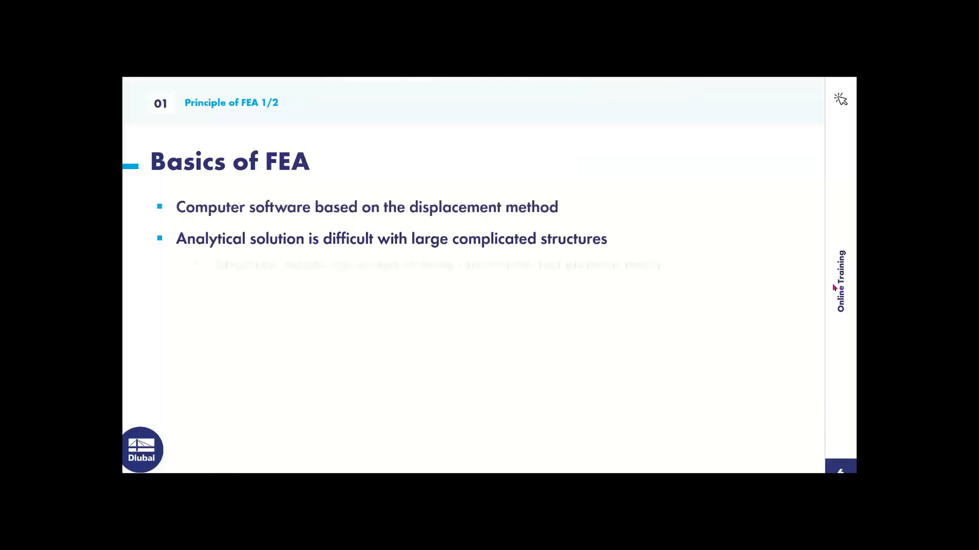
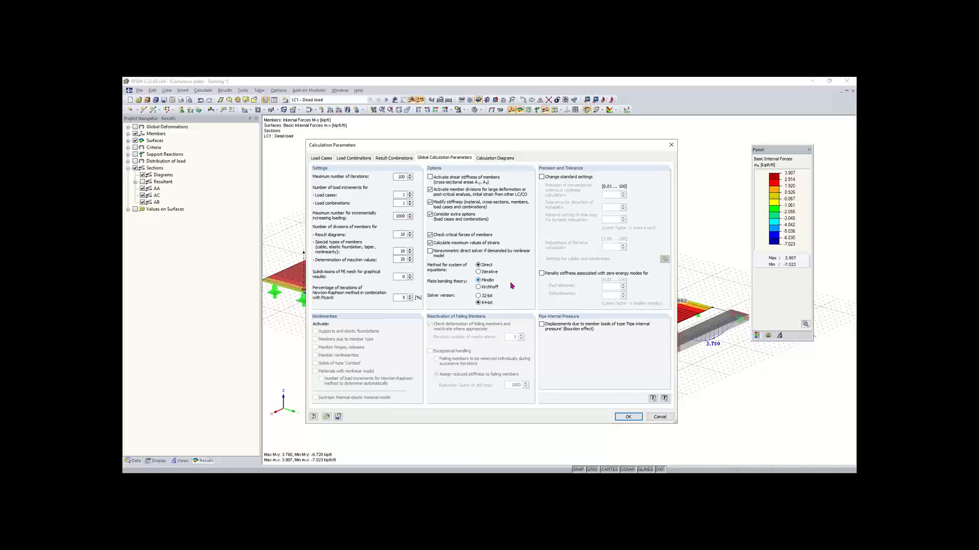
Step: Set the plate bending theory to Kirchhoff, accept deleting the existing results, and recalculate LC1 - Dead load
click(485, 288)
drag(514, 336, 503, 382)
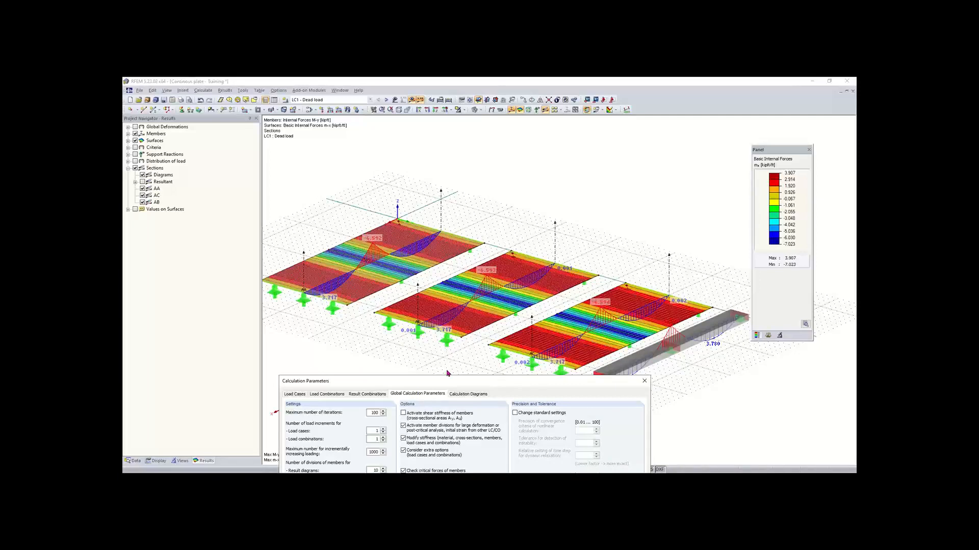
drag(450, 382, 425, 162)
click(572, 431)
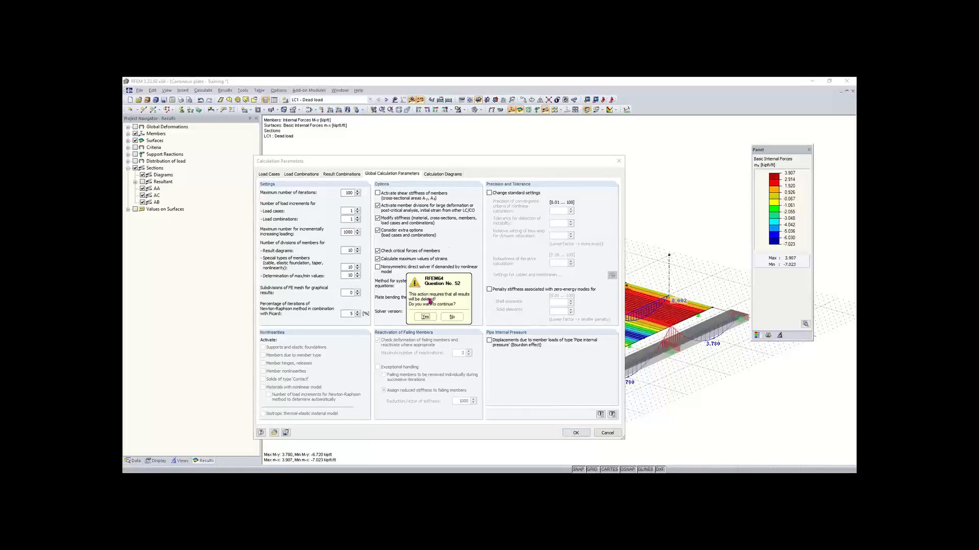
click(425, 317)
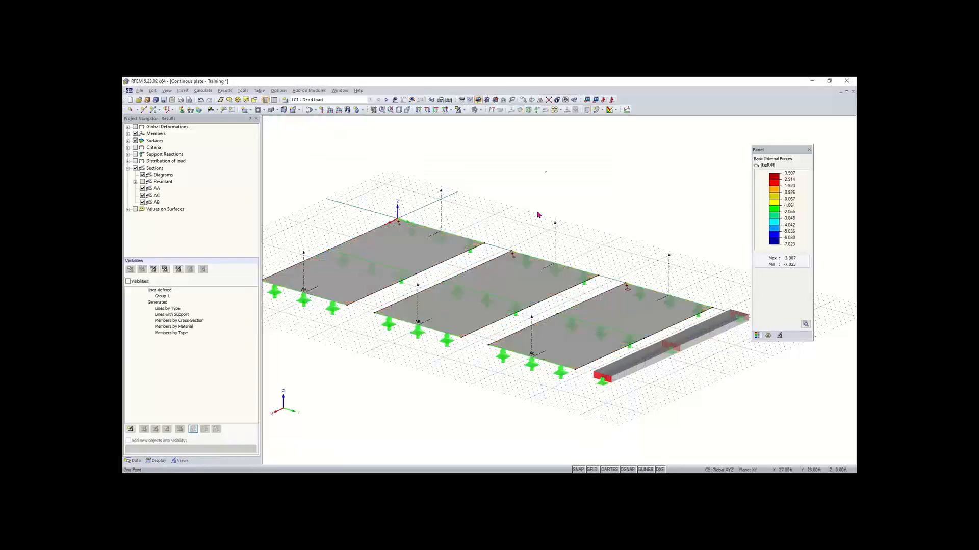
click(448, 99)
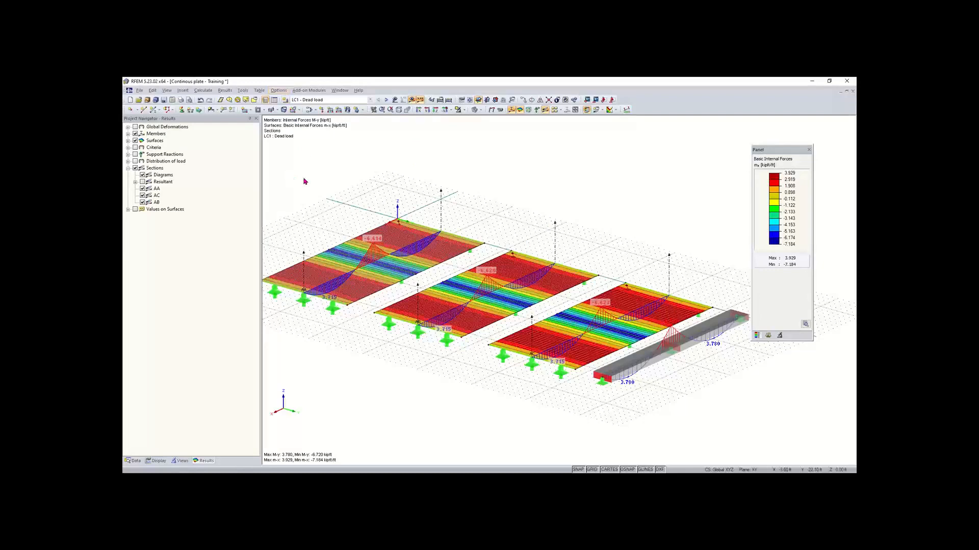
Step: Review the result units for support and internal forces and the available Metric and Imperial unit profiles
click(279, 92)
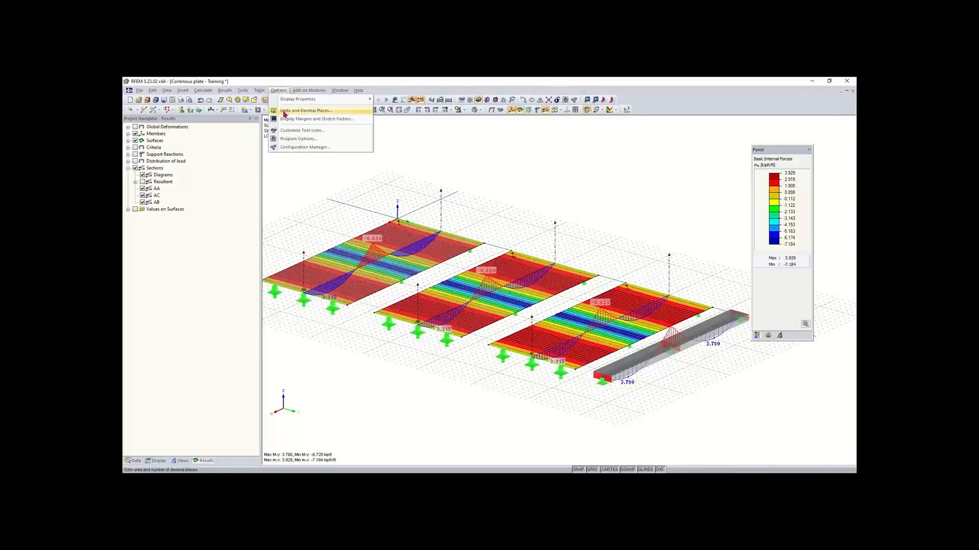
click(284, 113)
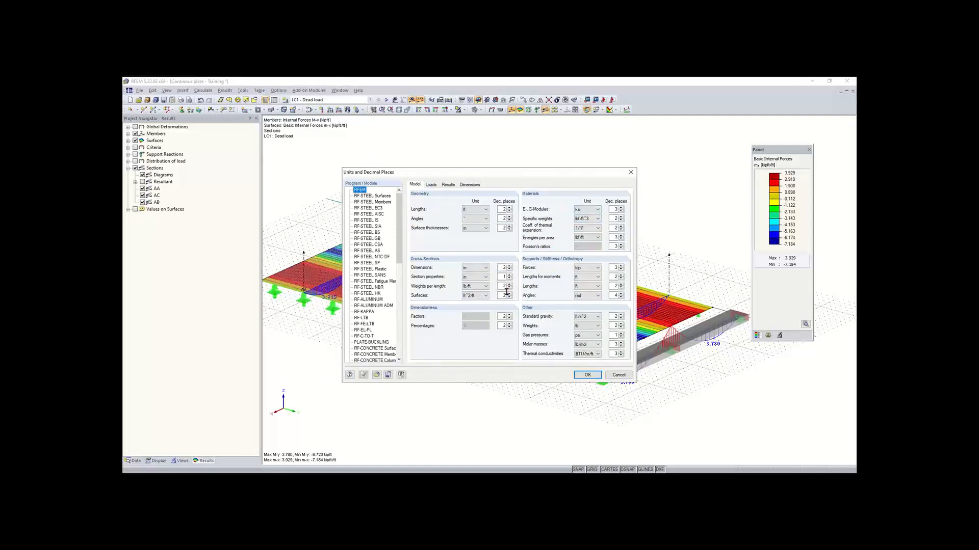
click(449, 186)
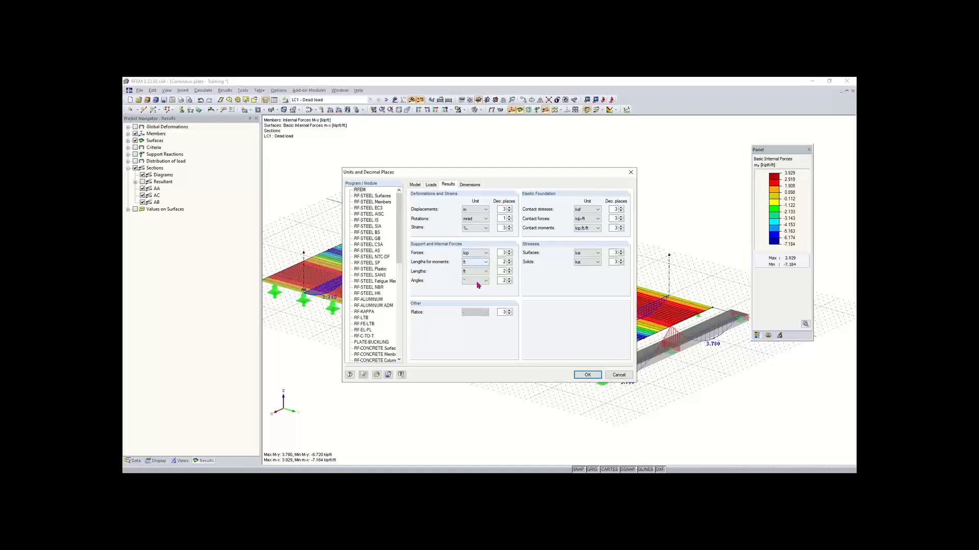
click(486, 253)
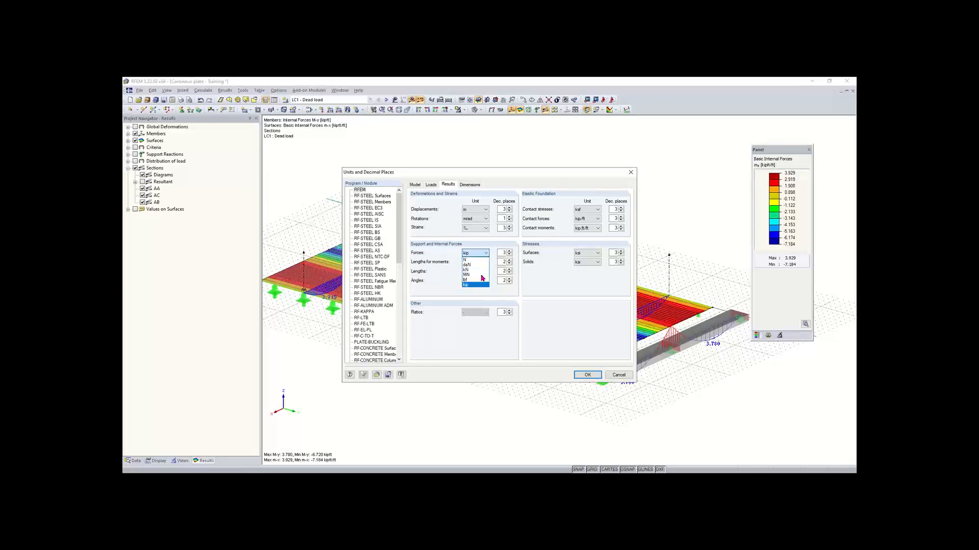
click(479, 254)
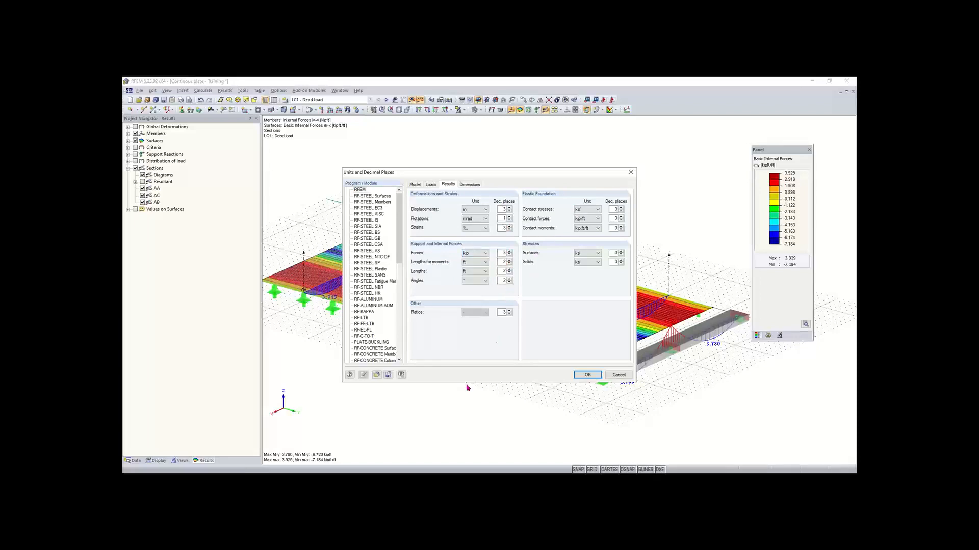
click(376, 375)
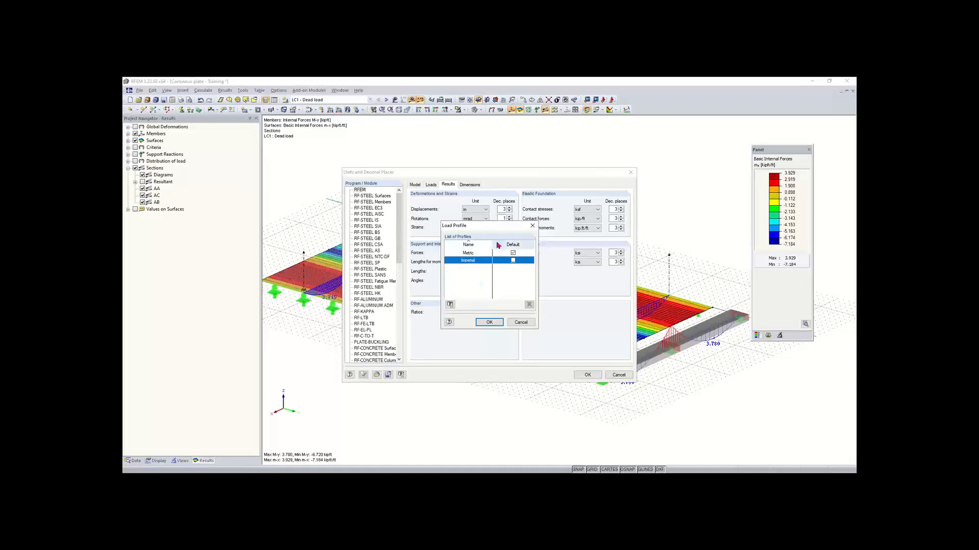
click(520, 322)
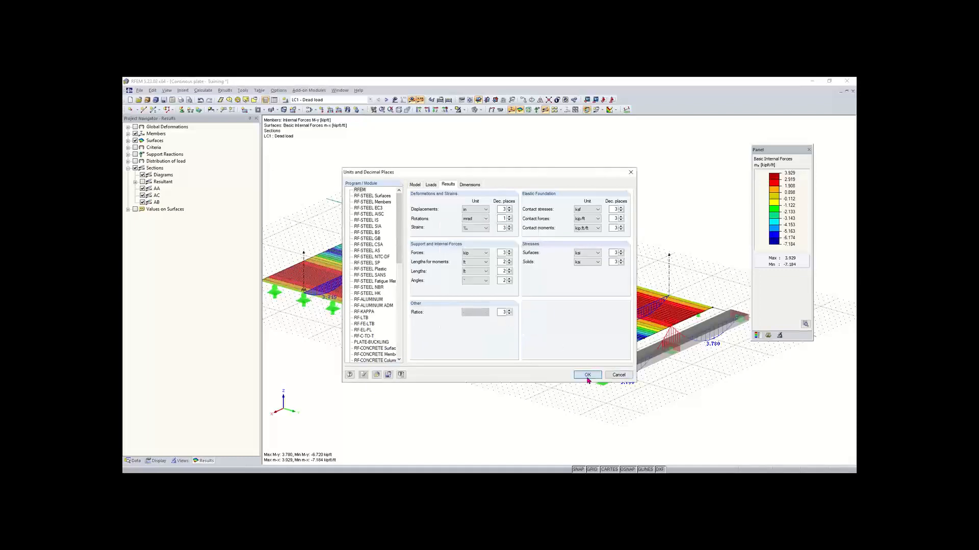
click(587, 375)
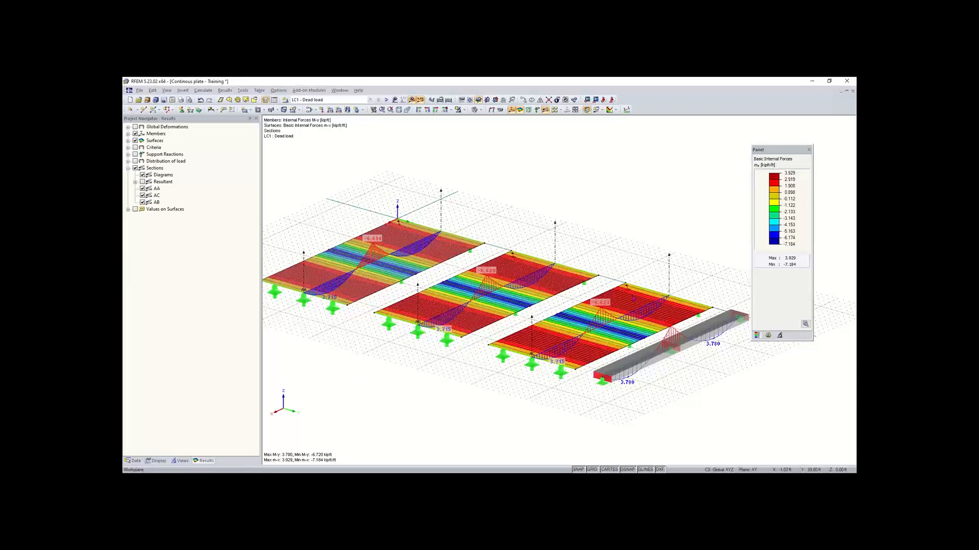
ctrl+middle_drag(619, 252, 581, 244)
right_click(581, 243)
click(357, 213)
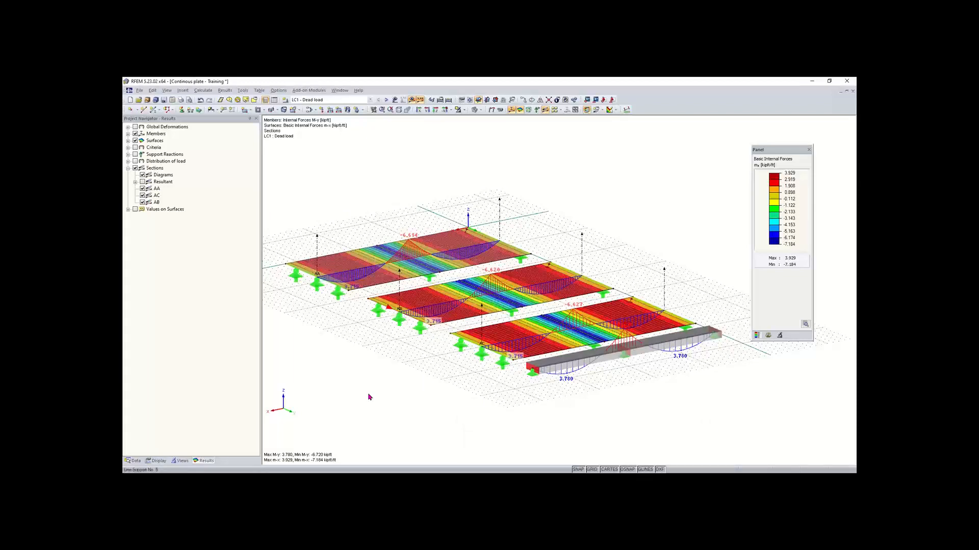
mouse_move(581, 480)
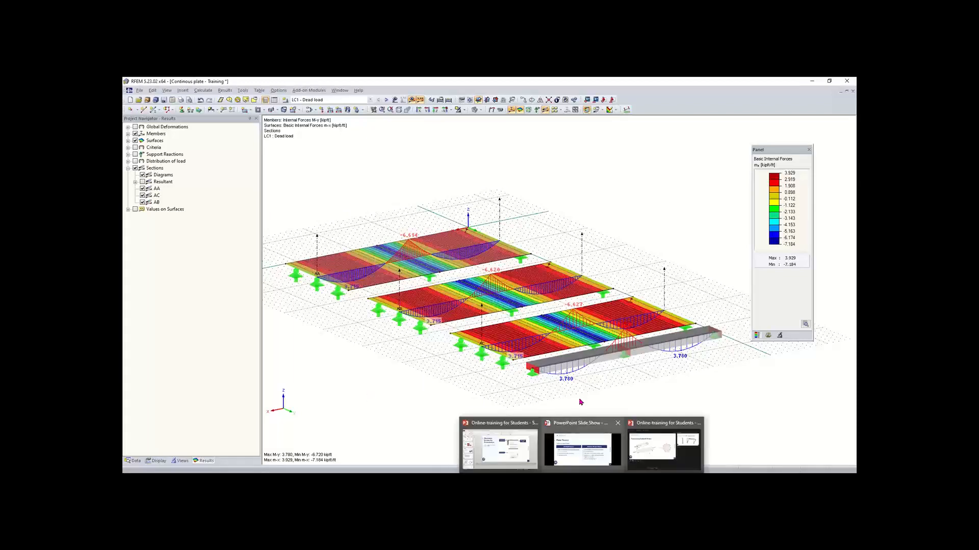
double_click(759, 242)
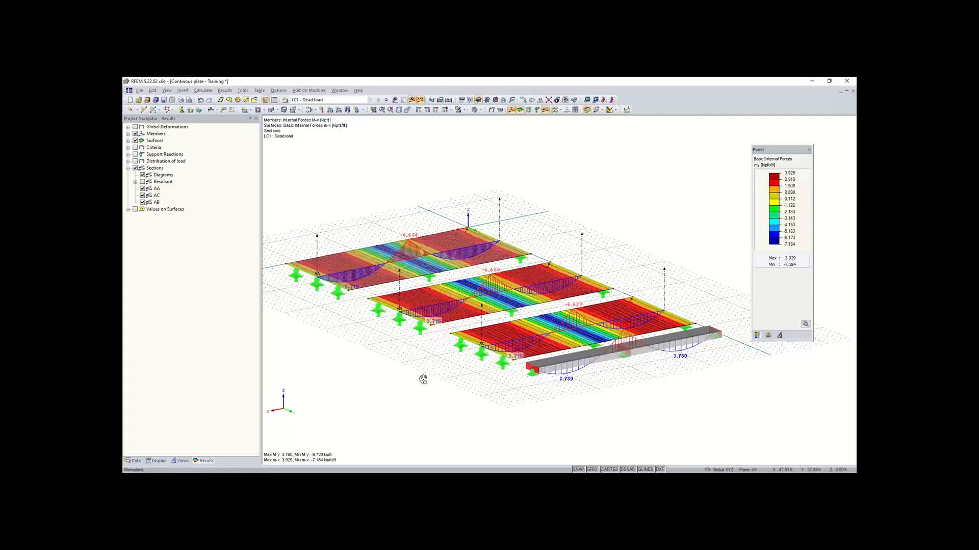
ctrl+middle_drag(424, 379, 499, 397)
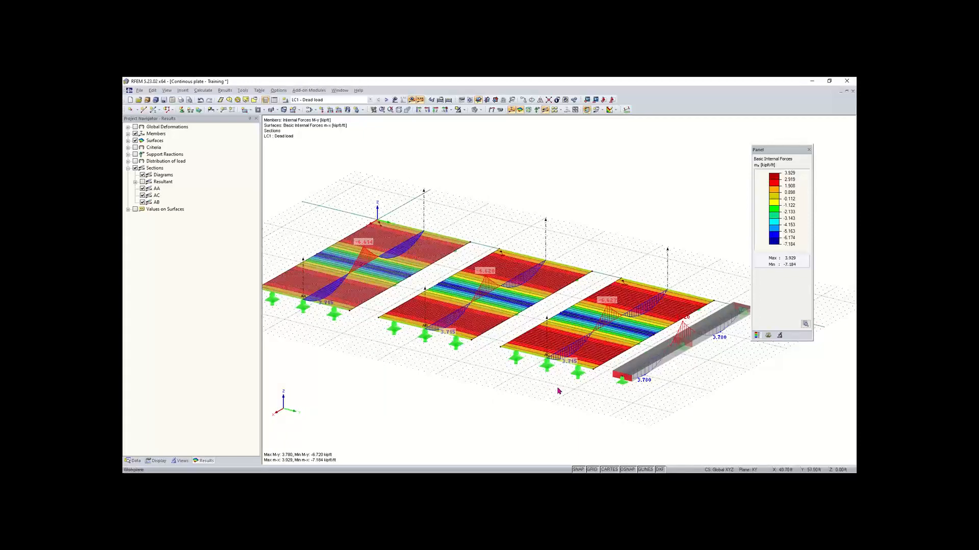
middle_drag(527, 398, 506, 387)
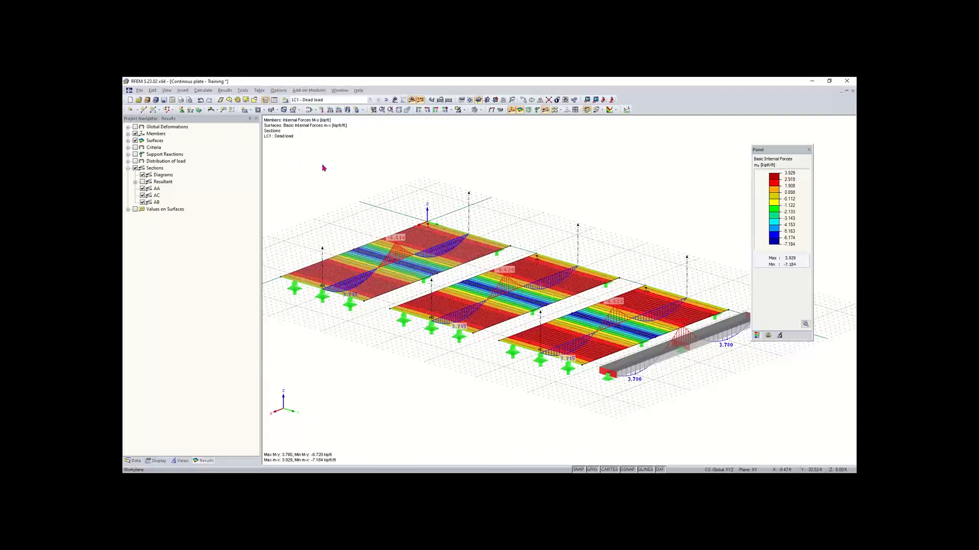
Step: Save the continuous plate model and create a 3D model named "Euler Case 1 - Example training" in project Tests, without automatic combinations
click(164, 101)
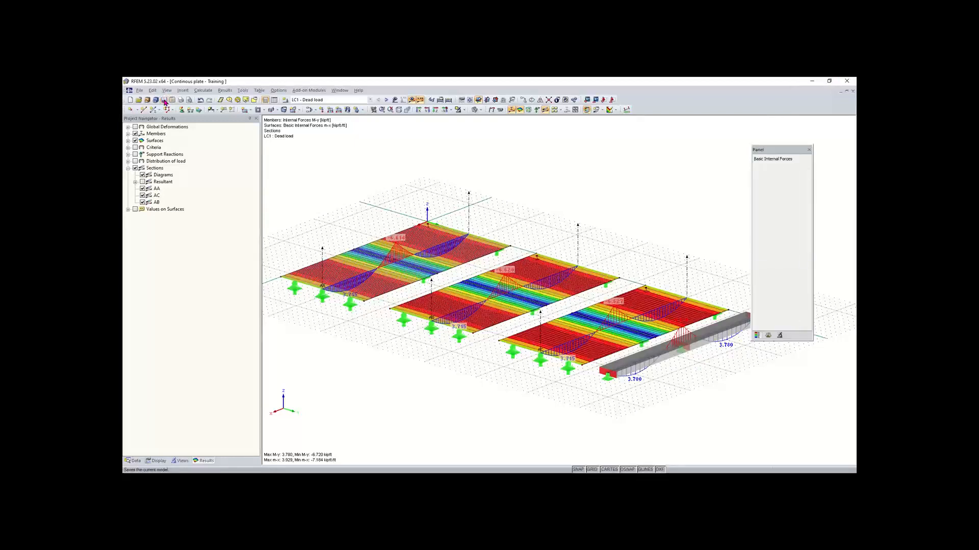
click(131, 101)
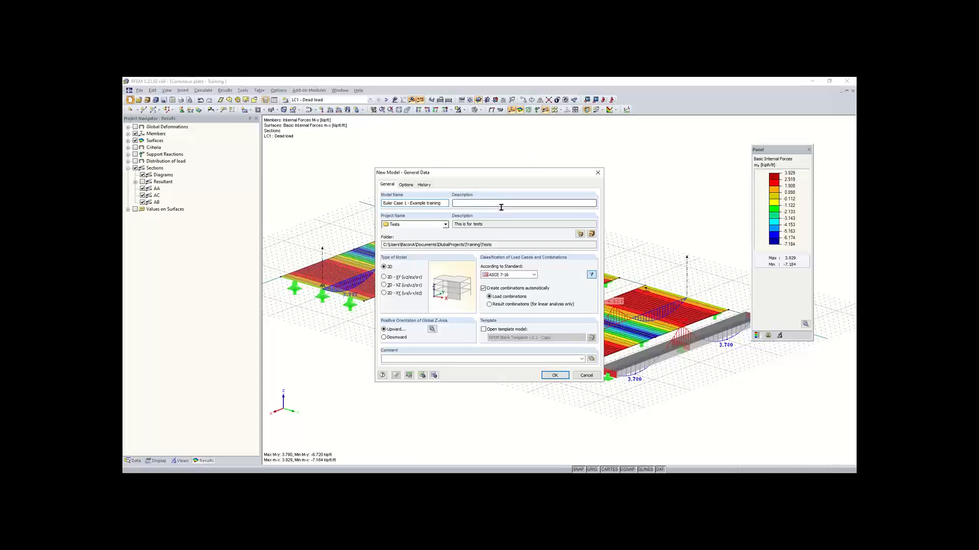
click(490, 289)
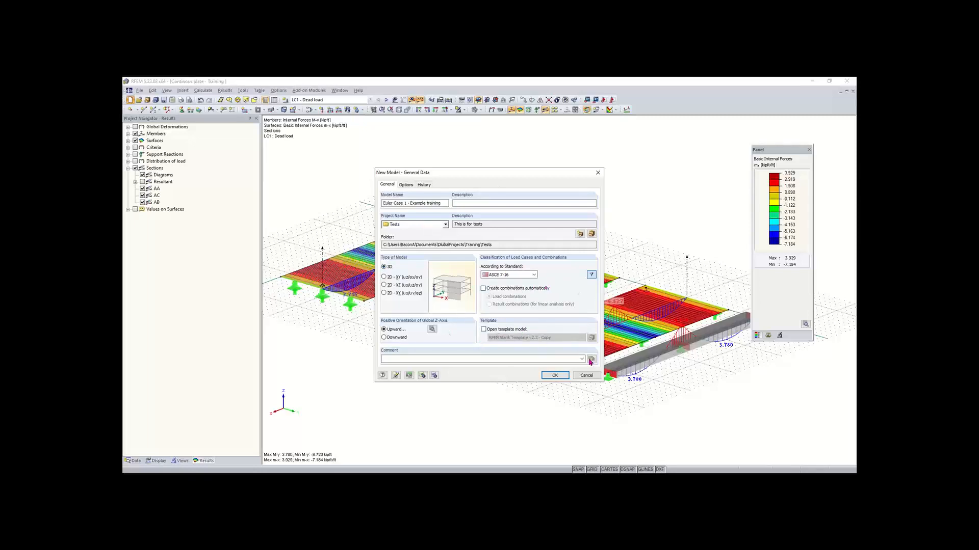
click(555, 376)
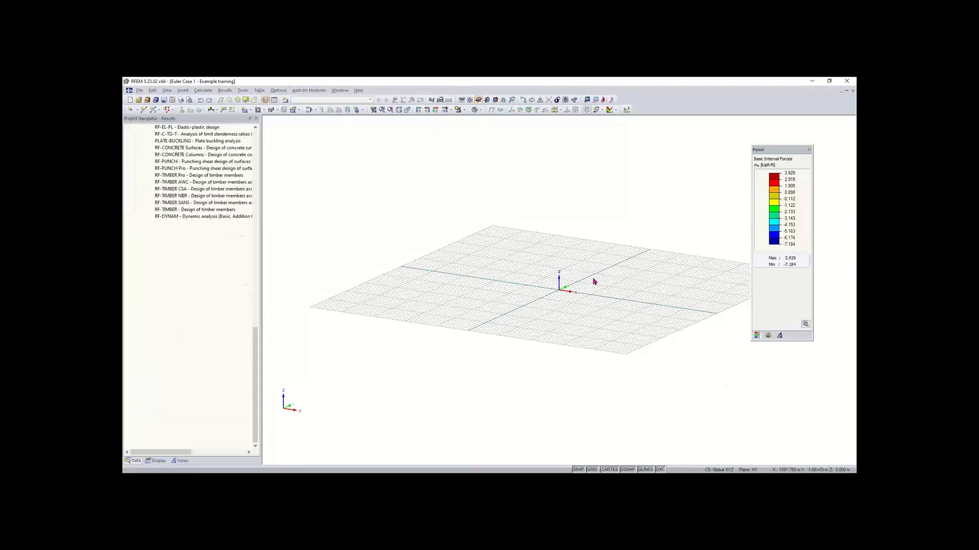
middle_drag(618, 277, 510, 314)
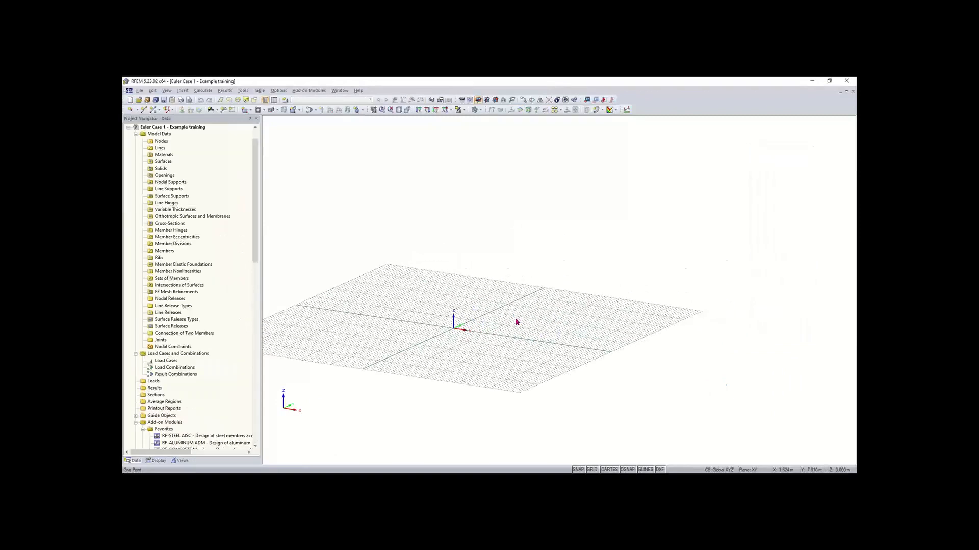
scroll(458, 326, up, 4)
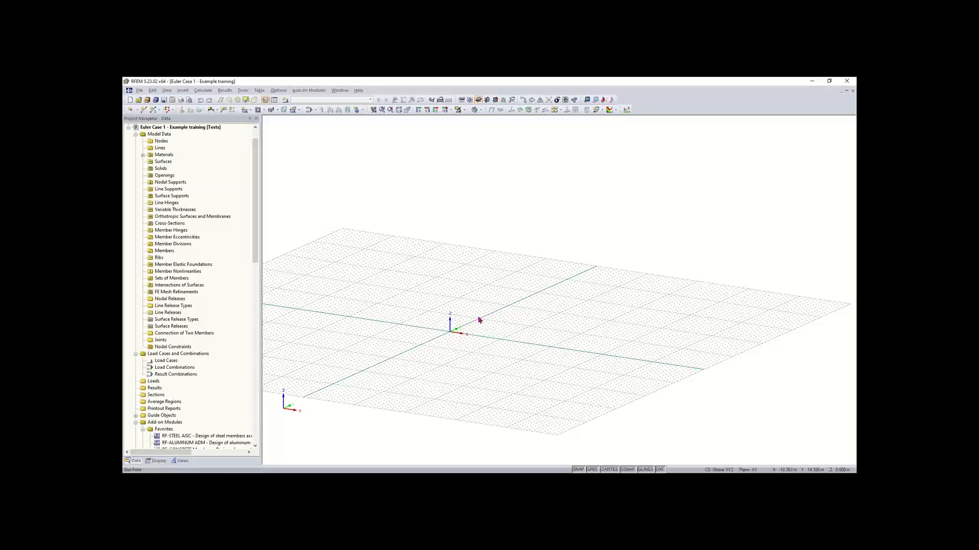
Step: Start defining a new beam member and open the library of rolled I-sections for its start cross-section
middle_drag(473, 329, 449, 332)
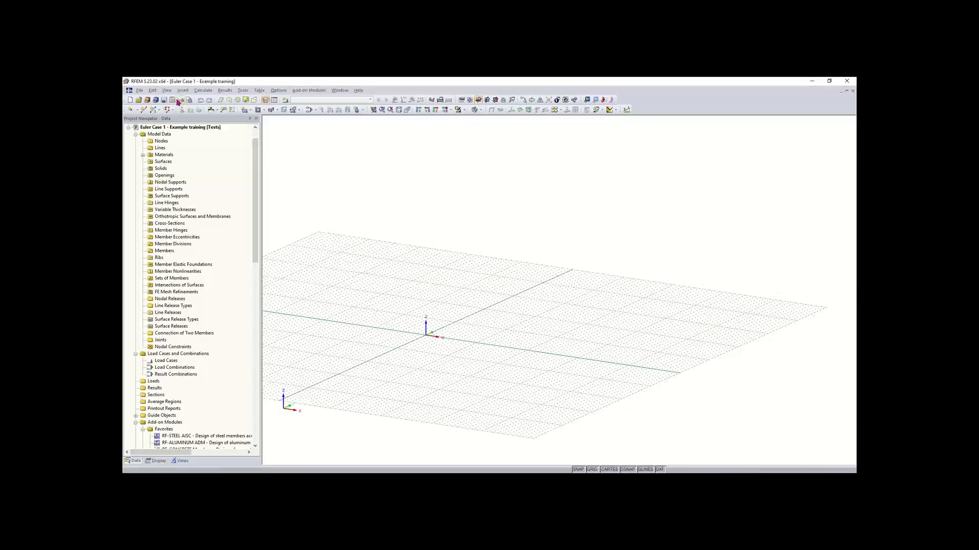
click(152, 110)
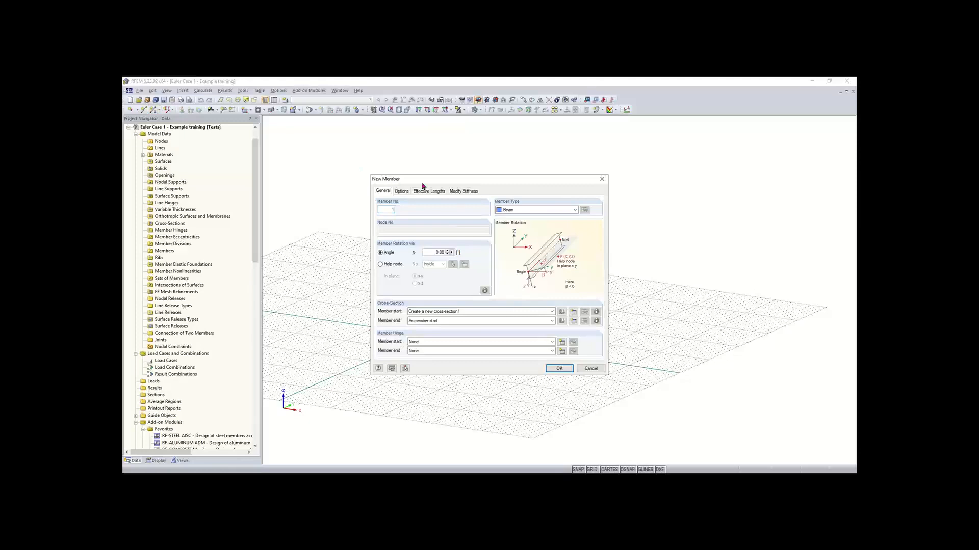
drag(467, 182, 451, 175)
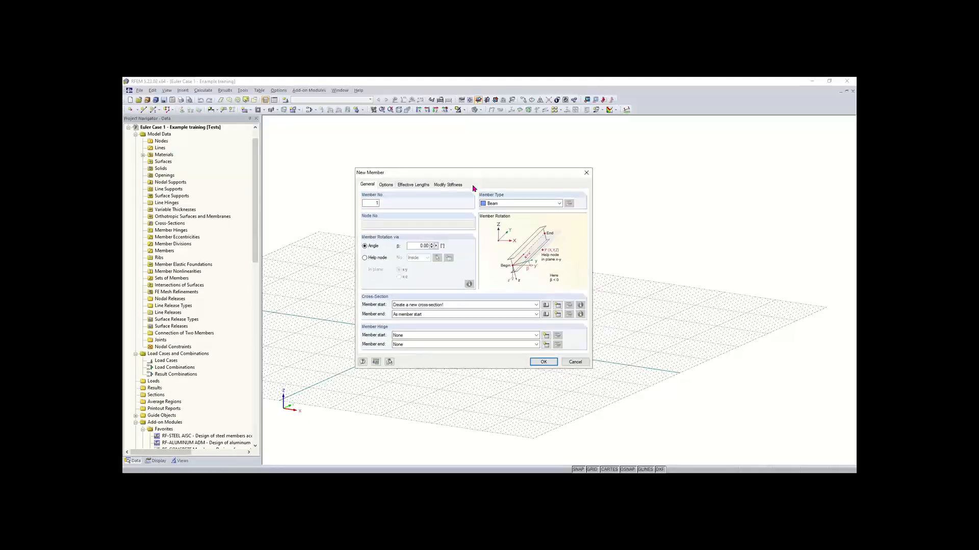
click(546, 305)
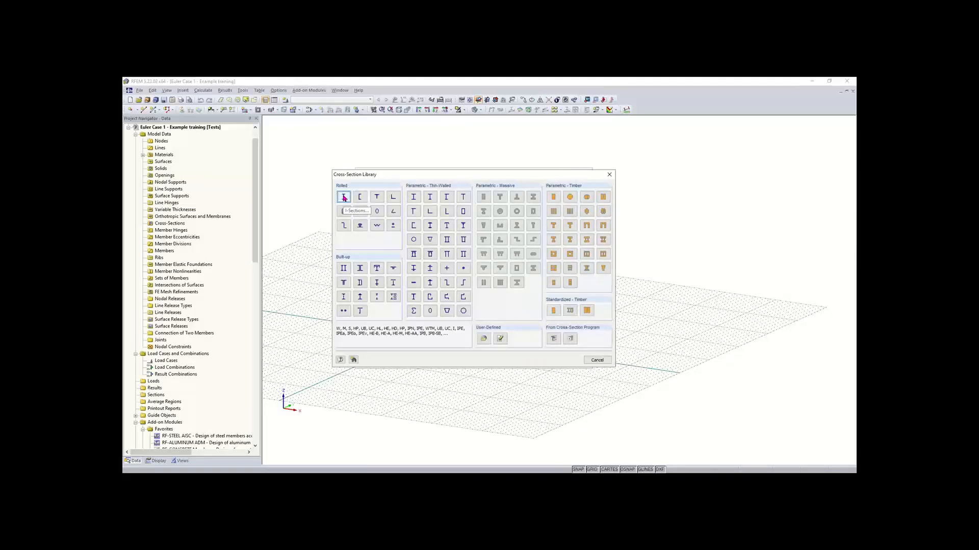
click(344, 197)
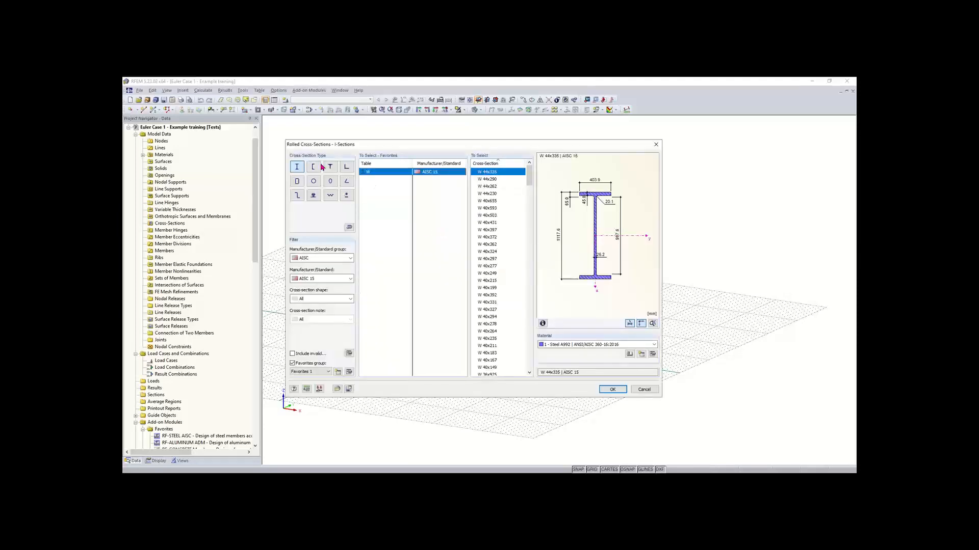
Step: Filter the rolled I-sections to the AISC group and the AISC 15 standard, with all cross-section shapes
click(310, 259)
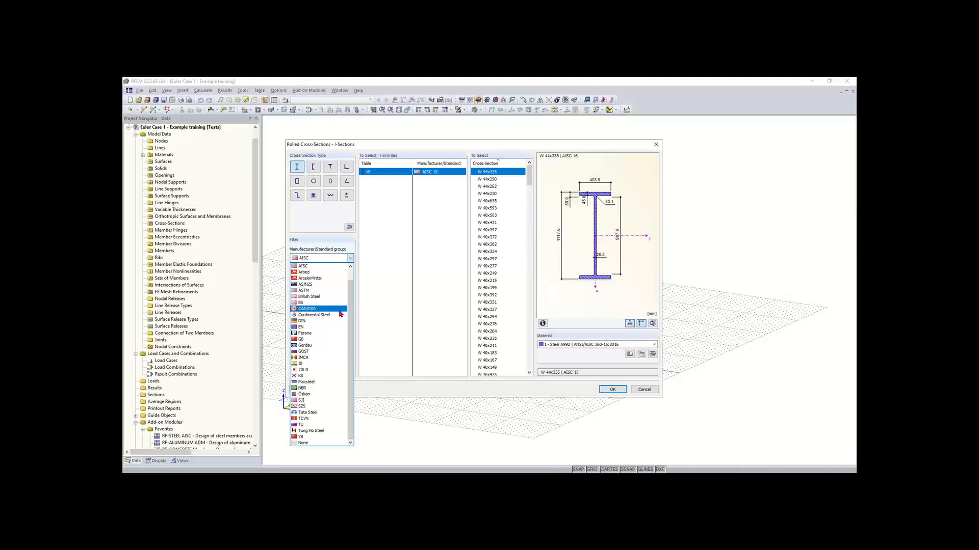
scroll(351, 302, up, 1)
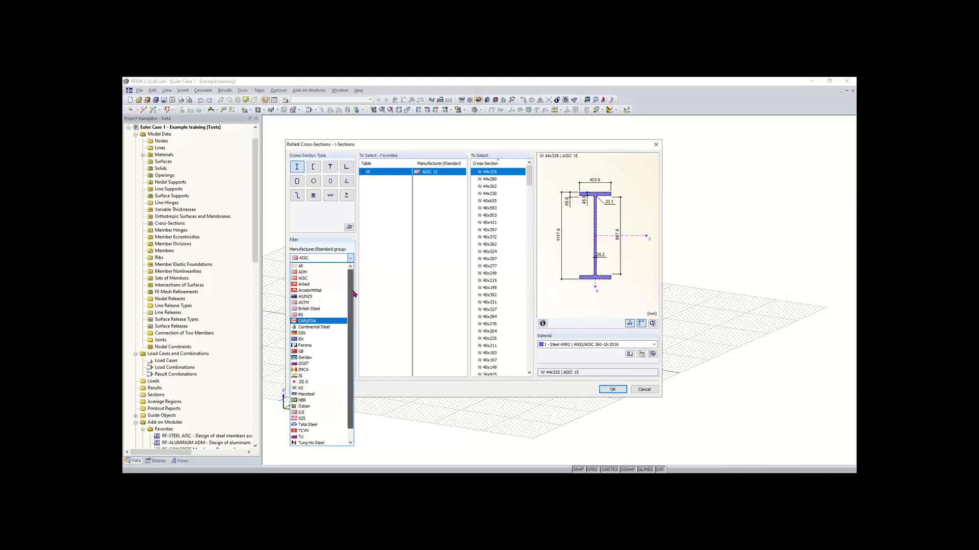
scroll(351, 295, up, 1)
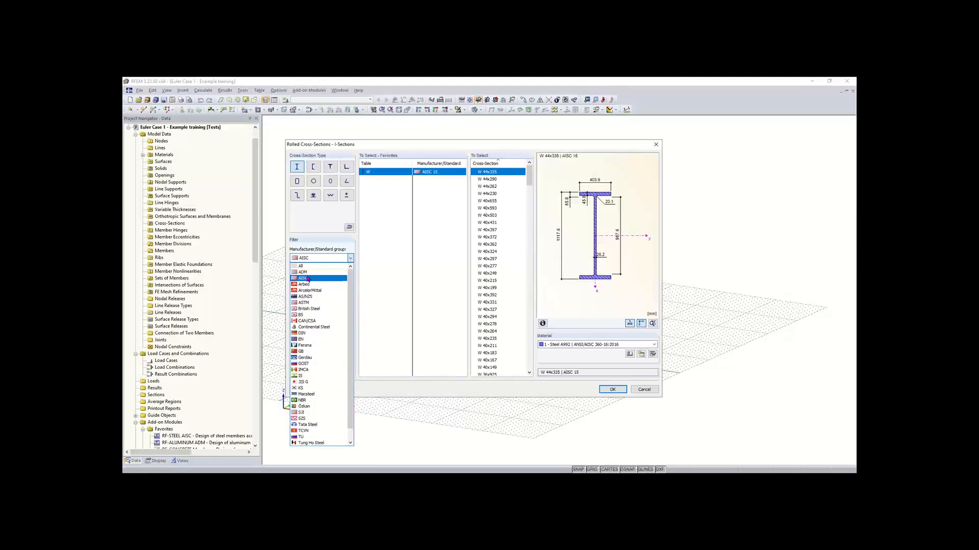
click(306, 278)
click(320, 279)
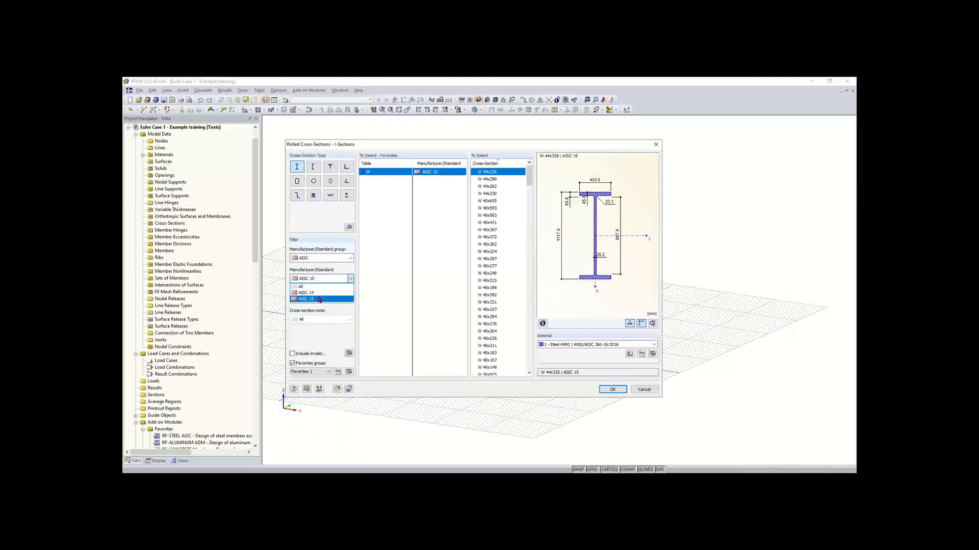
click(318, 299)
click(318, 300)
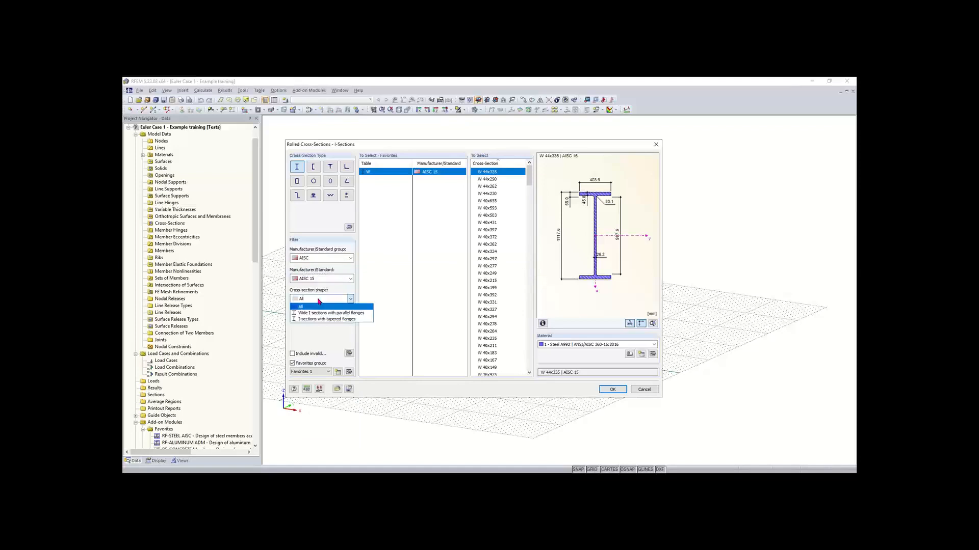
click(318, 301)
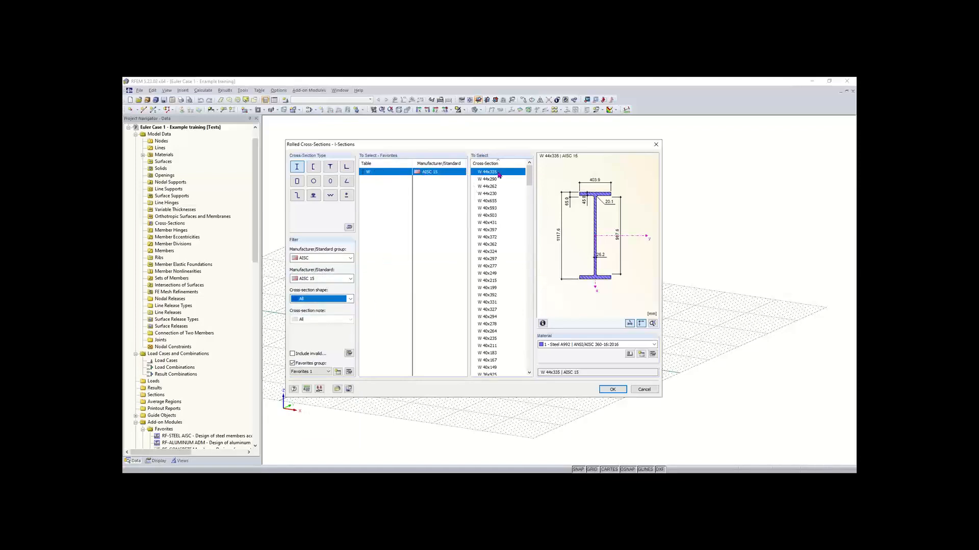
Step: Choose the W 12x35 section with Steel A992 material as the member's start cross-section
scroll(514, 214, down, 1)
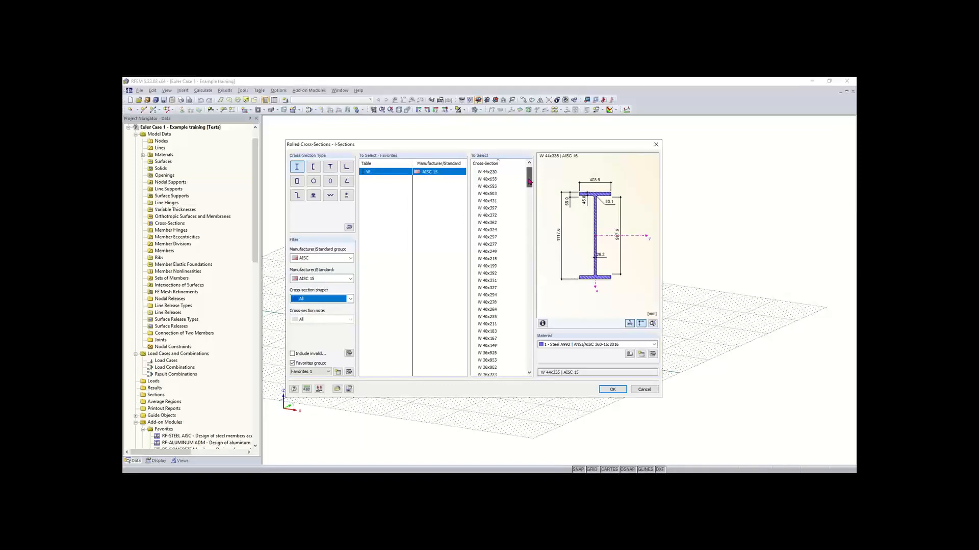
drag(529, 181, 529, 334)
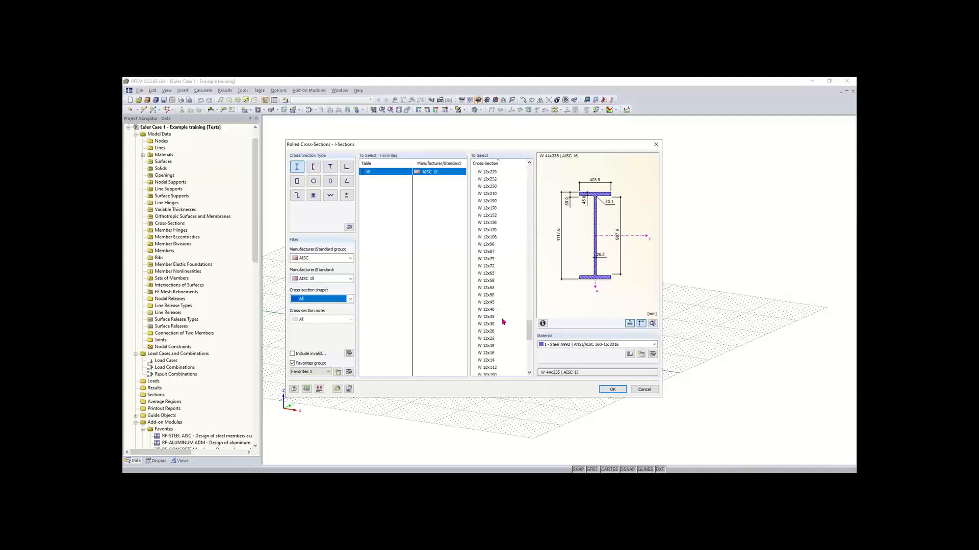
click(488, 317)
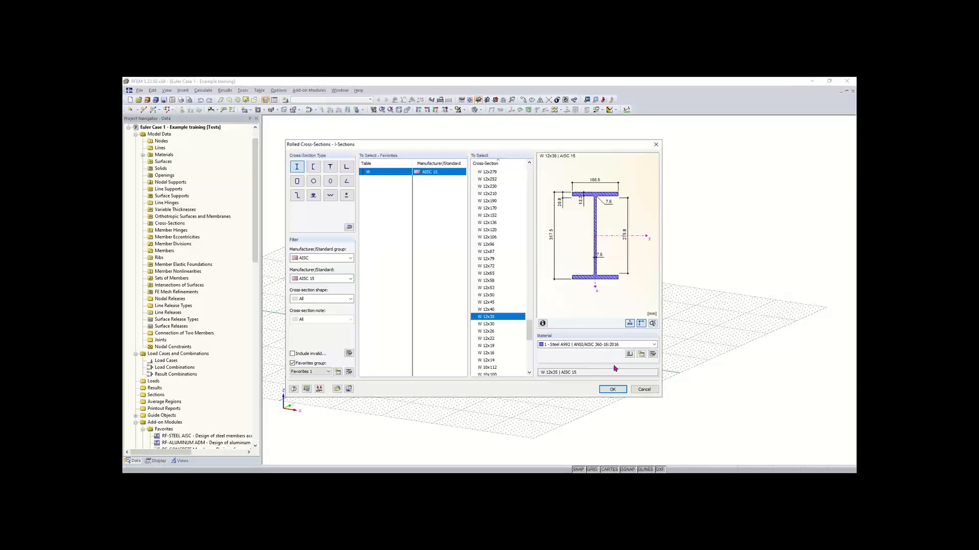
click(611, 391)
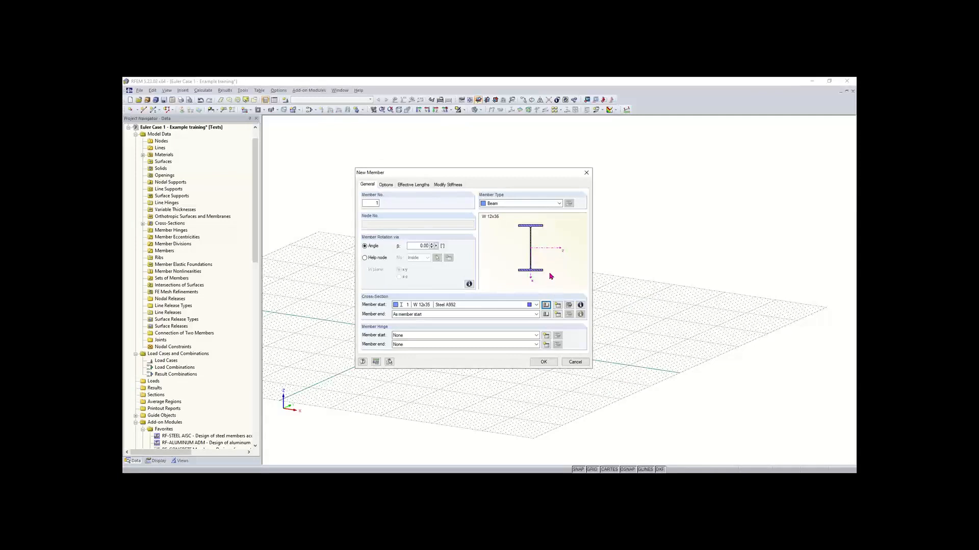
Step: Examine the property table of the W 12x35 cross-section and accept the new member definition
click(580, 306)
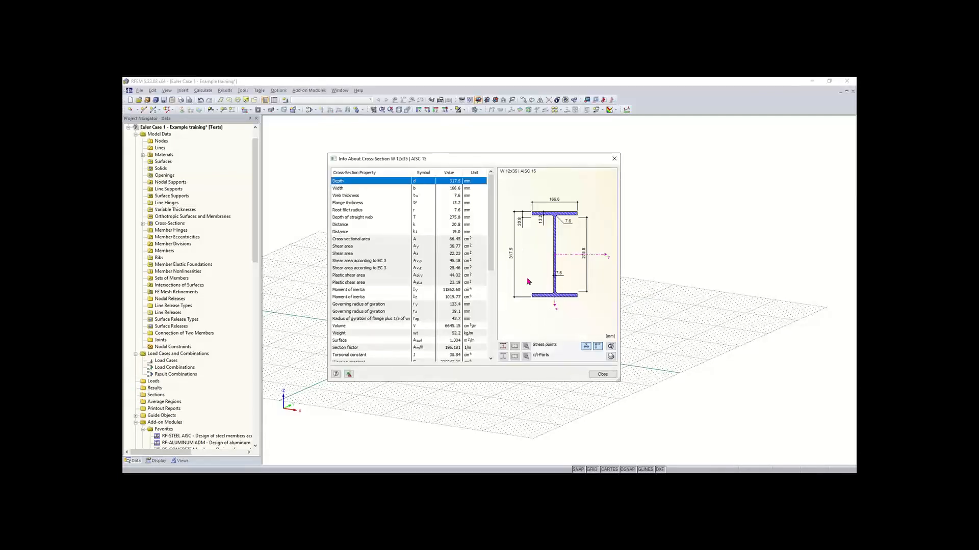
scroll(415, 229, down, 4)
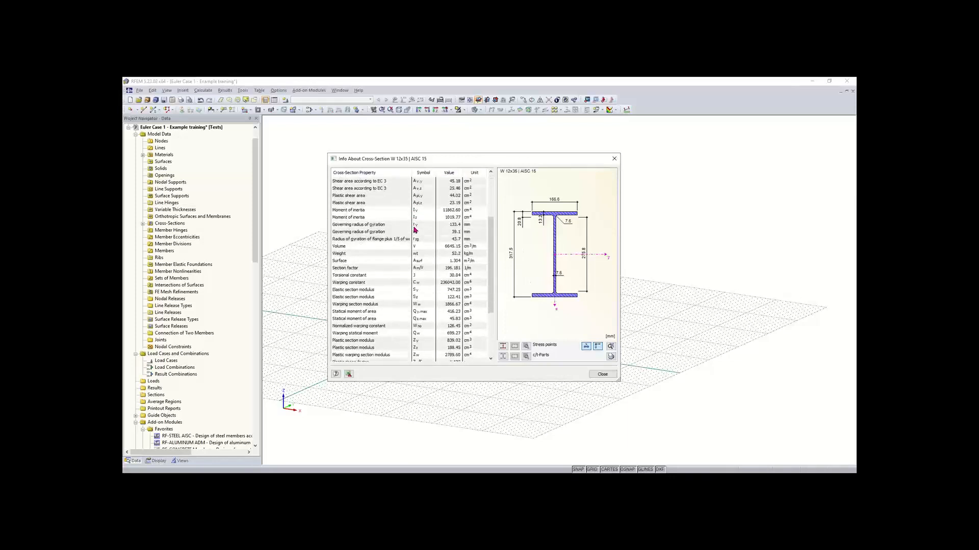
scroll(424, 231, up, 4)
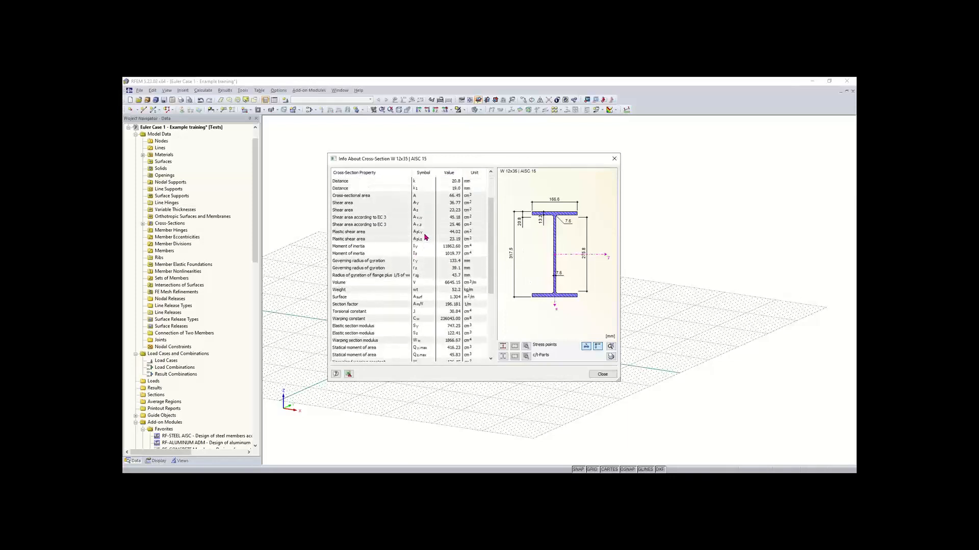
click(603, 375)
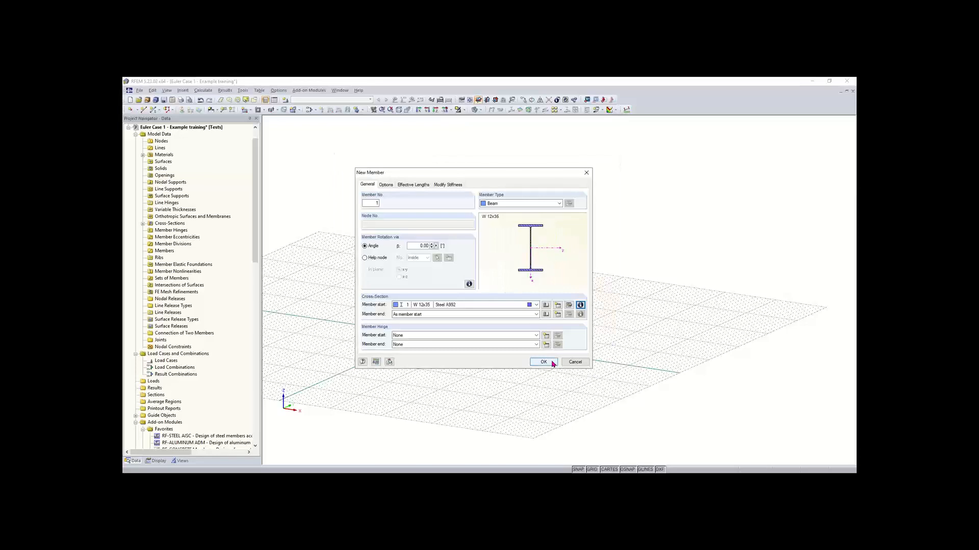
click(552, 364)
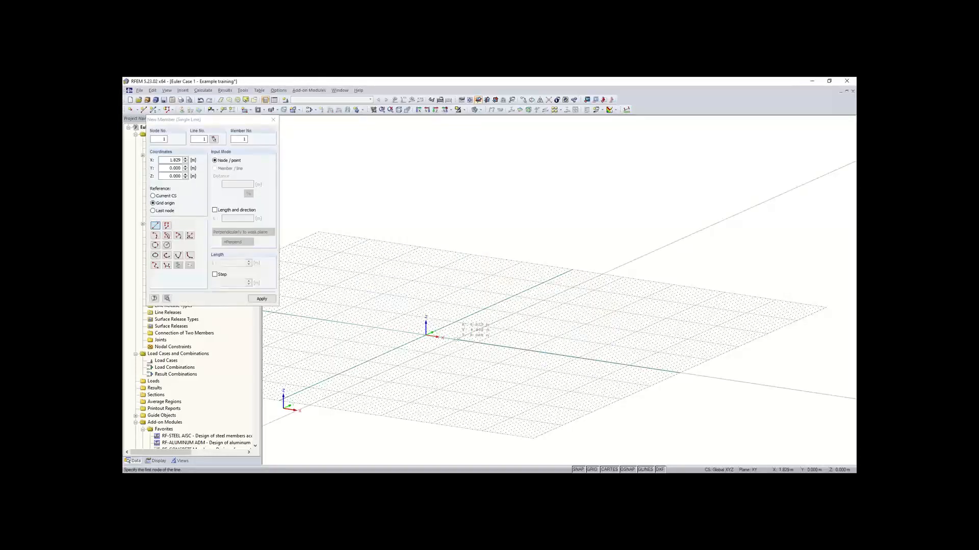
middle_drag(453, 340, 417, 329)
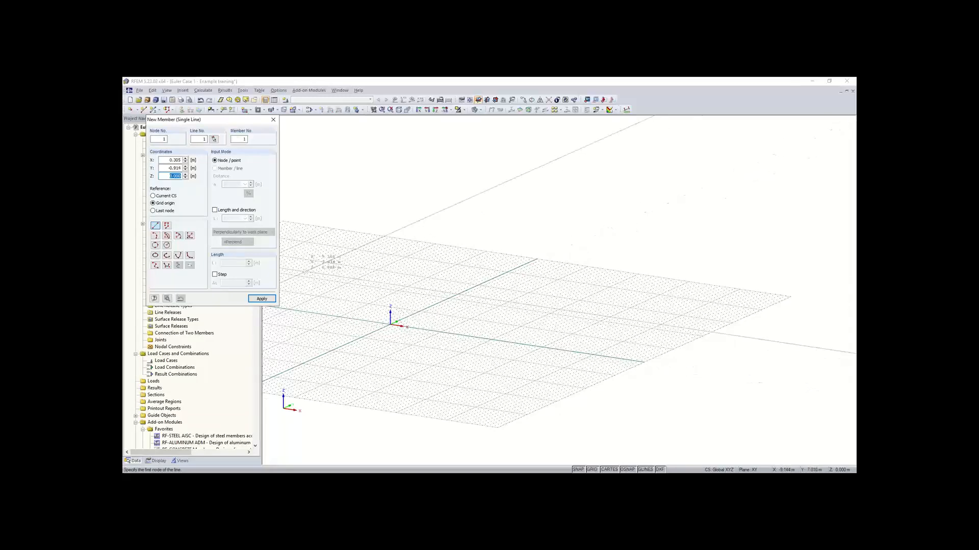
click(215, 211)
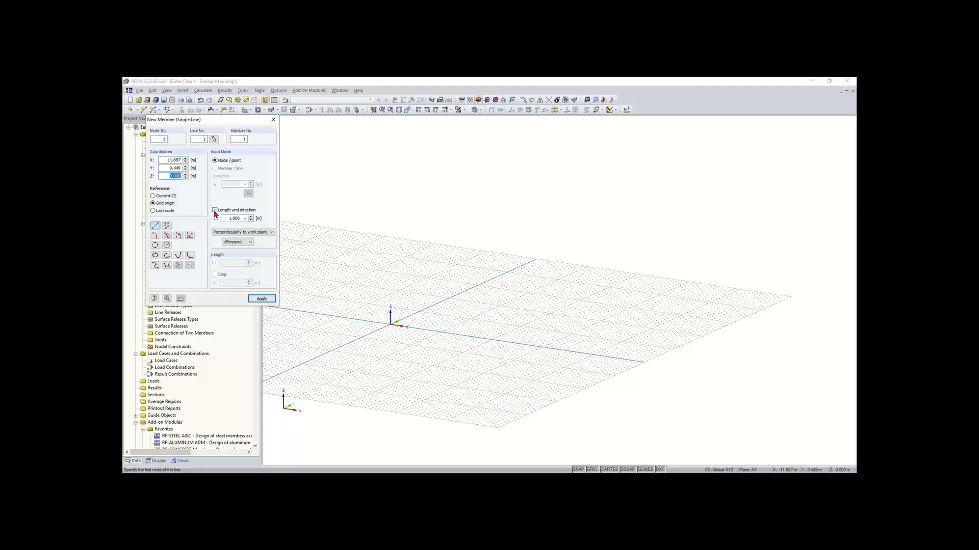
click(233, 232)
click(238, 239)
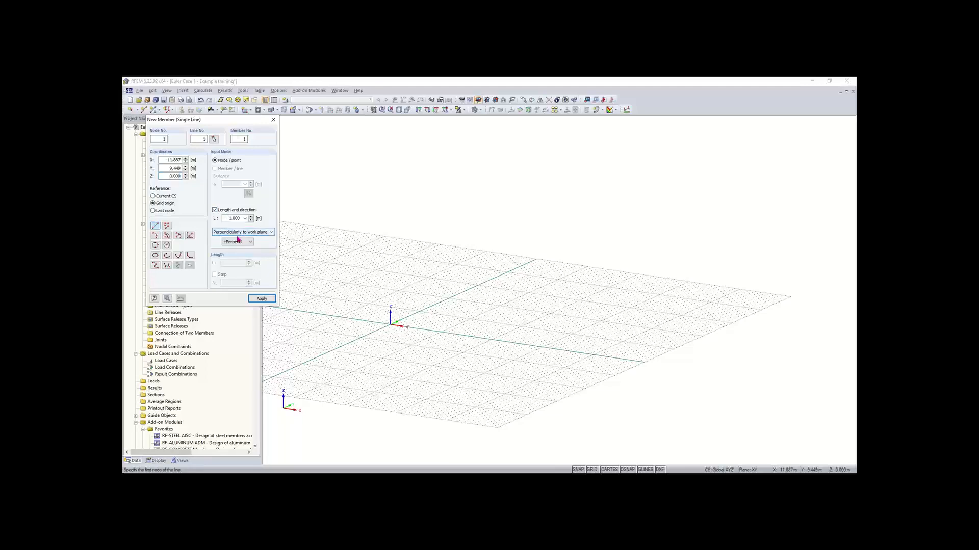
click(221, 212)
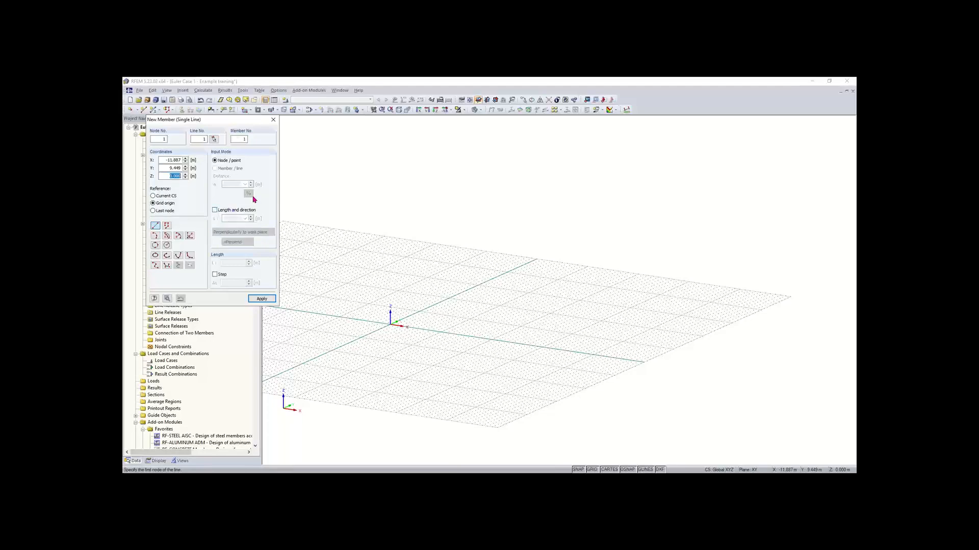
Step: Set the work plane to XZ and draw one vertical member about 9 m long upward from the grid origin
click(488, 100)
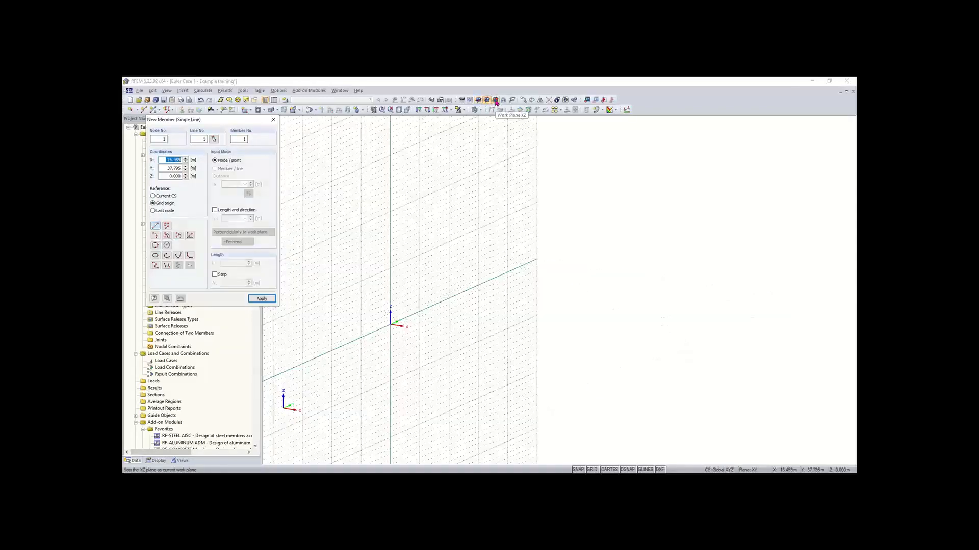
click(495, 100)
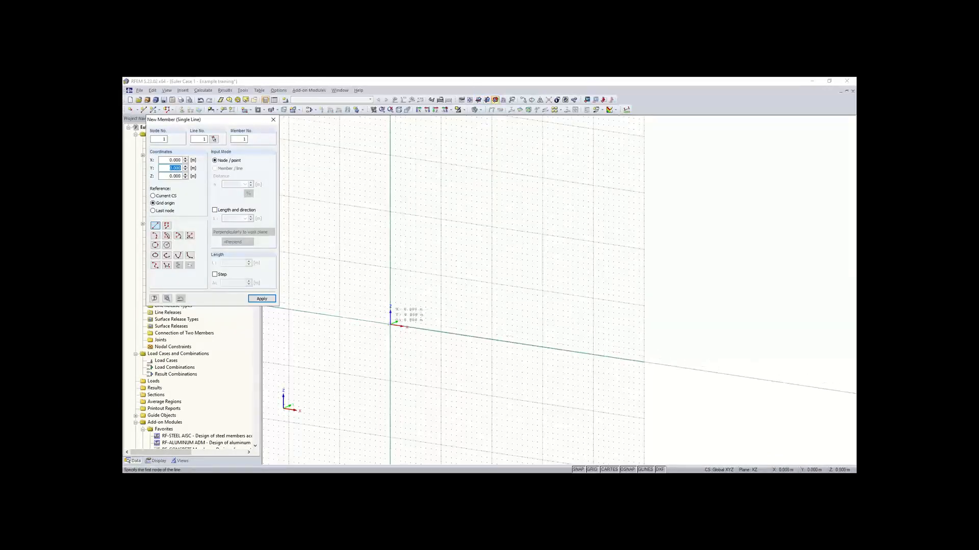
click(390, 322)
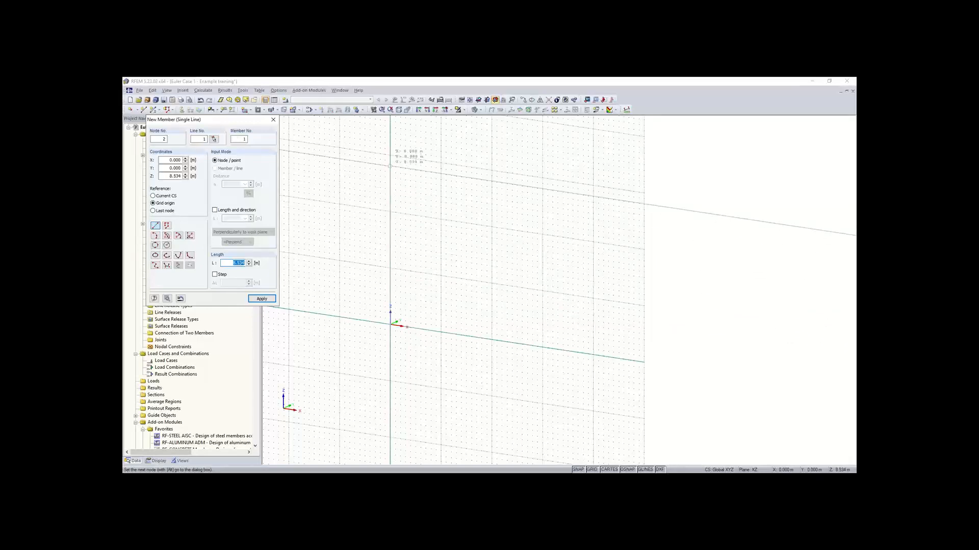
click(389, 160)
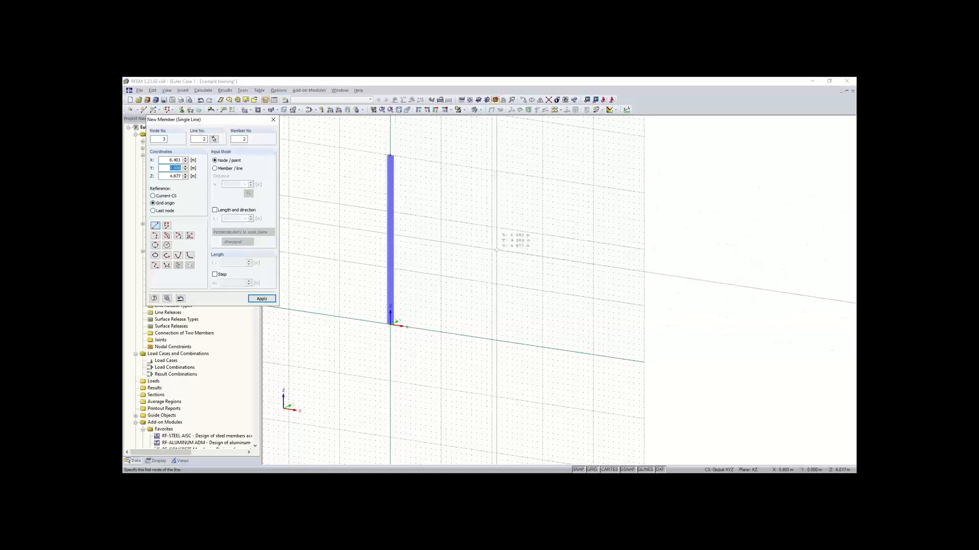
key(Escape)
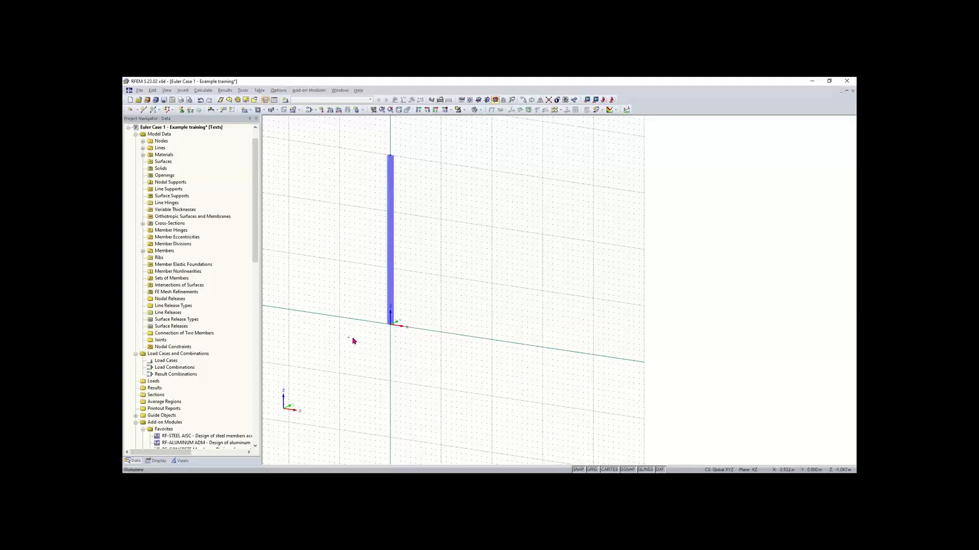
Step: Assign a Rigid nodal support to the column's base node and bring the whole column into view
drag(347, 337, 474, 289)
click(182, 110)
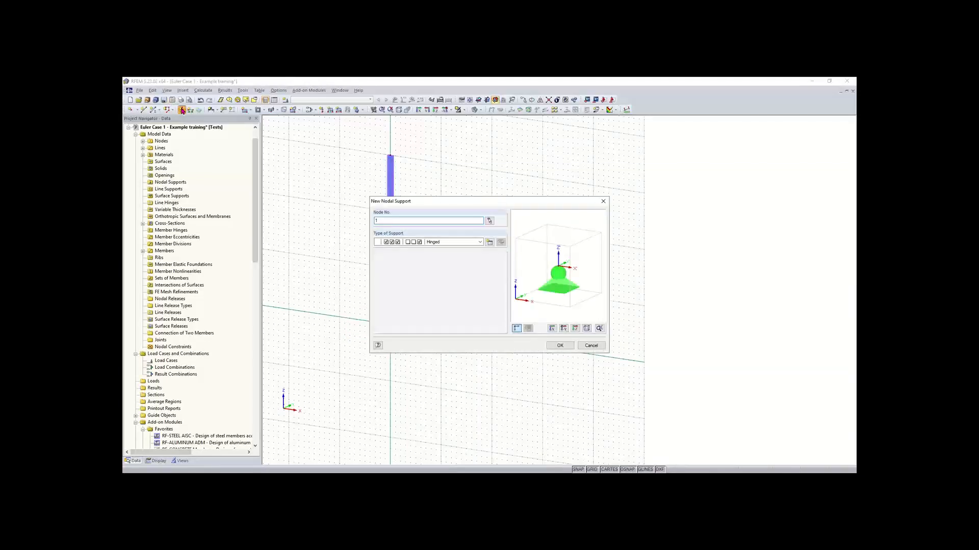
click(480, 243)
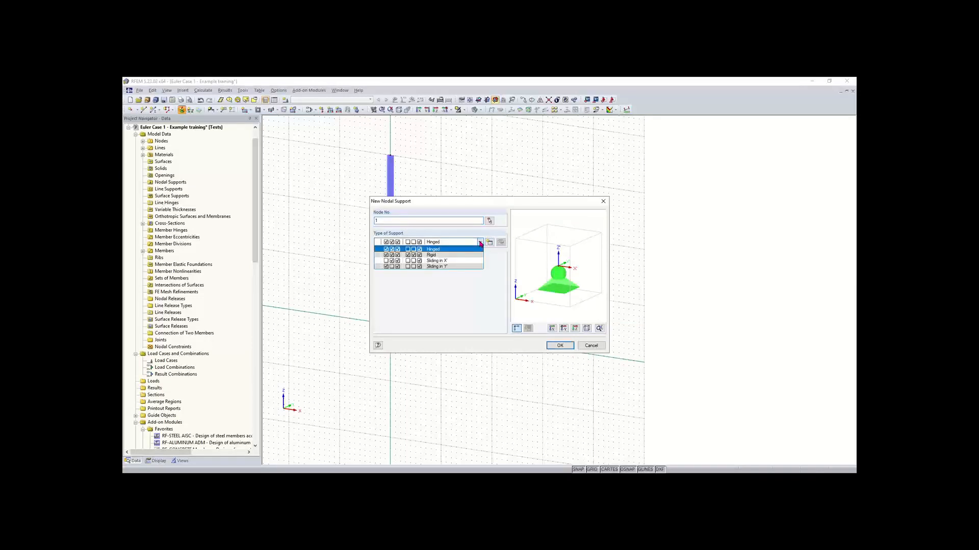
click(474, 255)
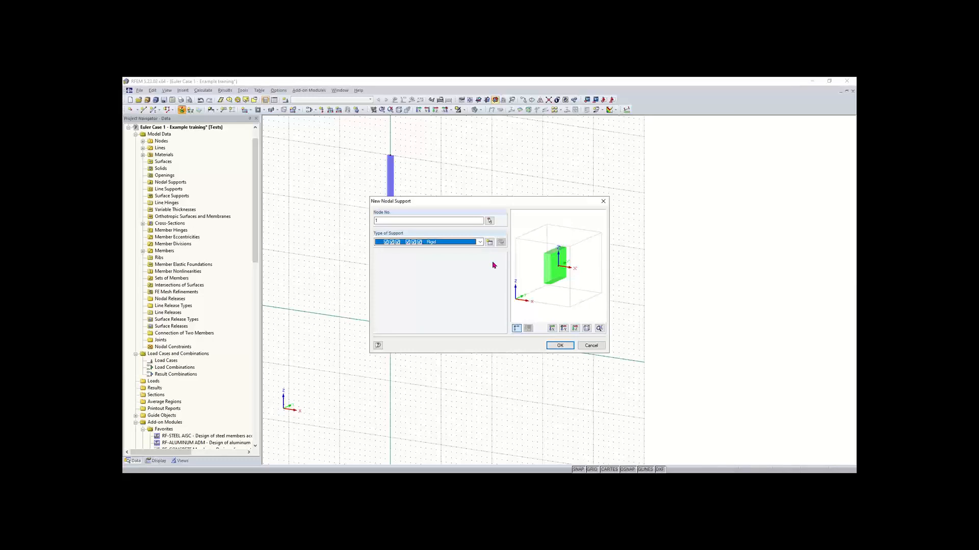
click(558, 345)
scroll(397, 331, up, 4)
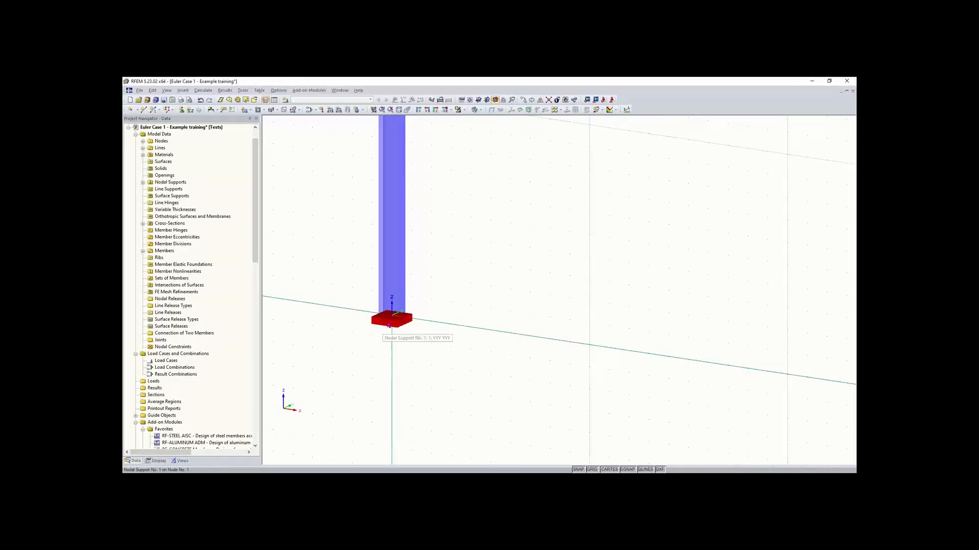
scroll(450, 278, down, 5)
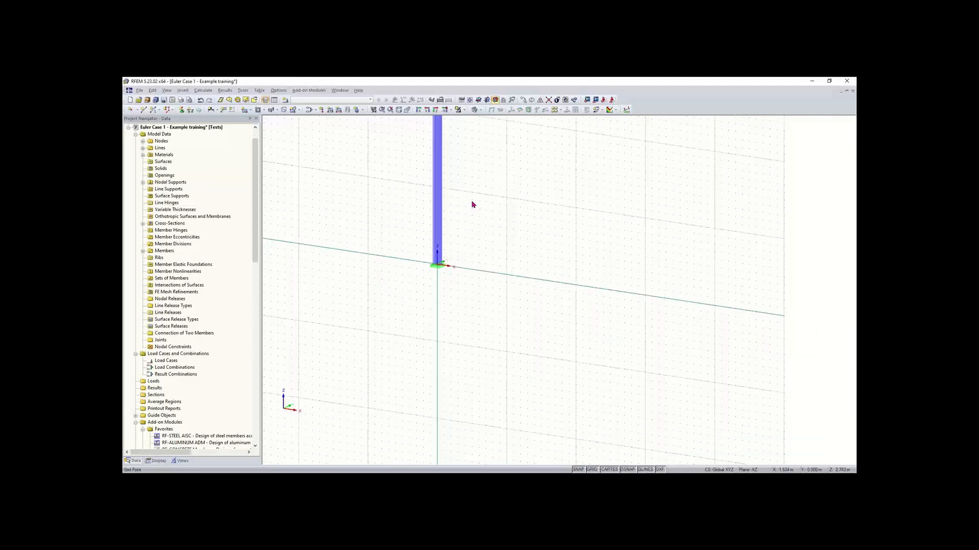
middle_drag(470, 212, 448, 339)
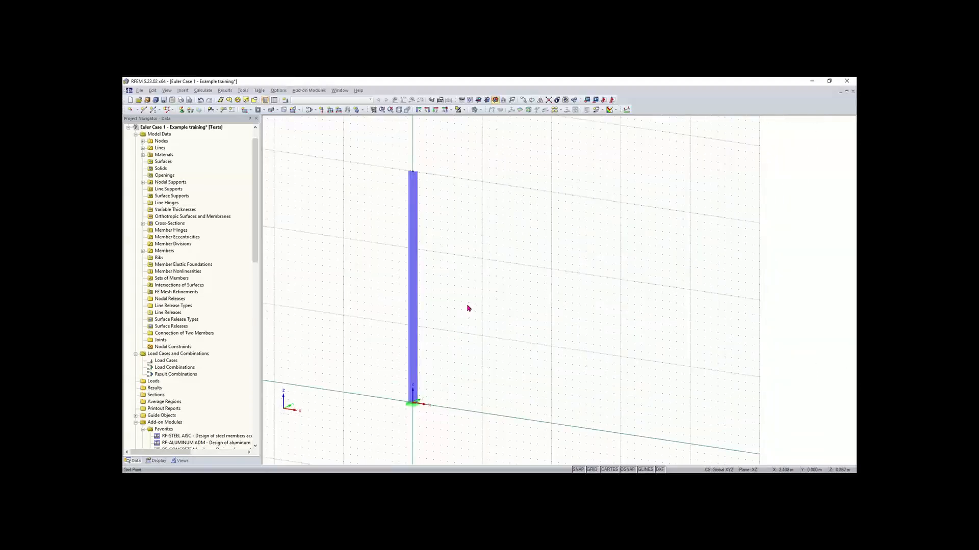
Step: Create load case LC1 named Test in the Dead category with its self-weight inactive
scroll(468, 308, down, 1)
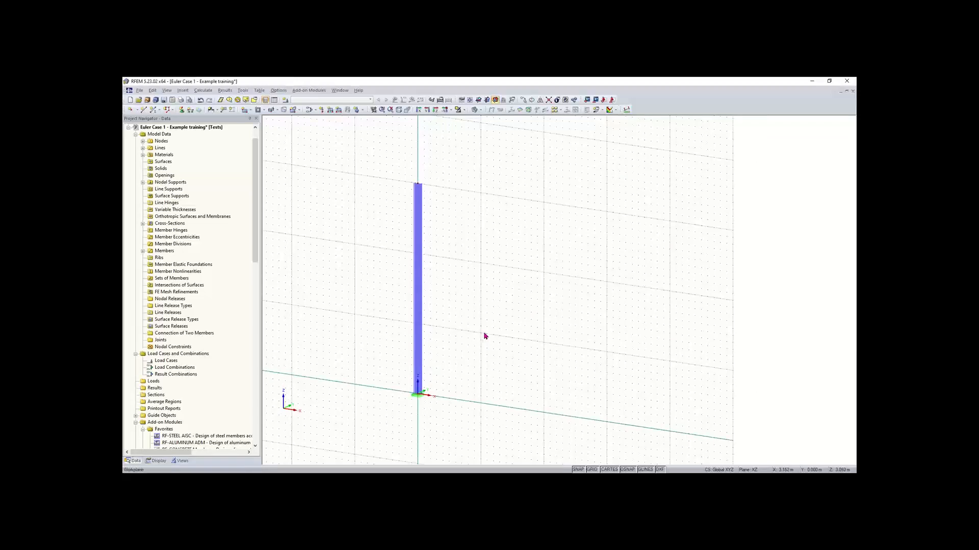
click(286, 100)
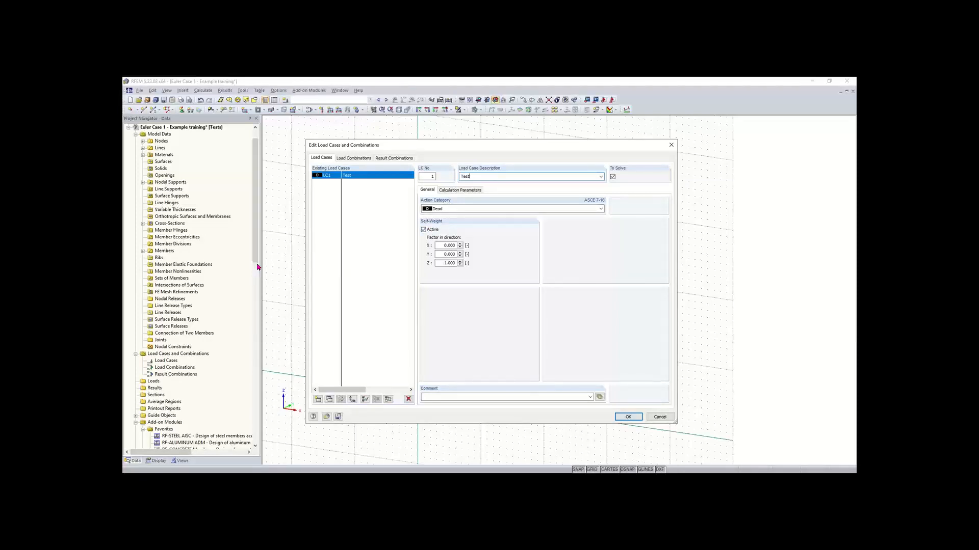
click(423, 230)
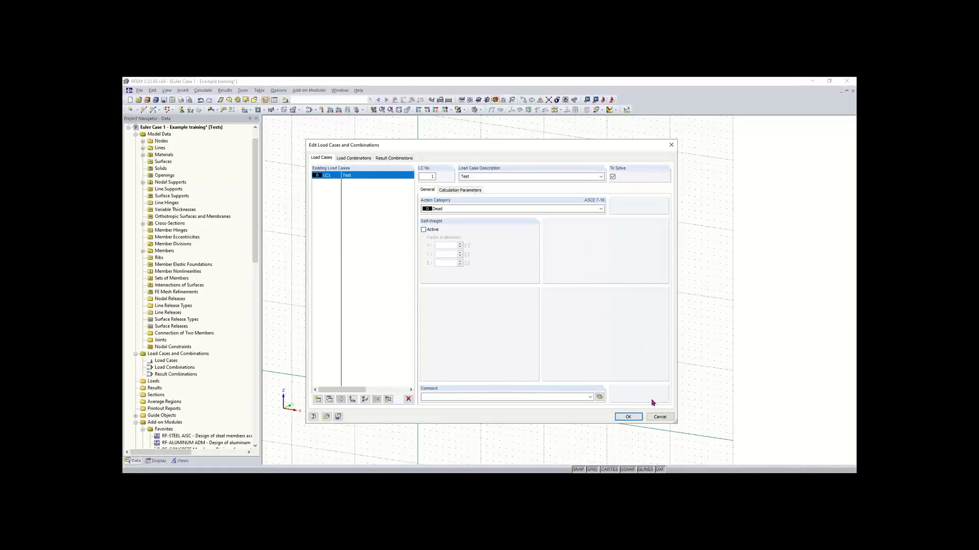
click(629, 418)
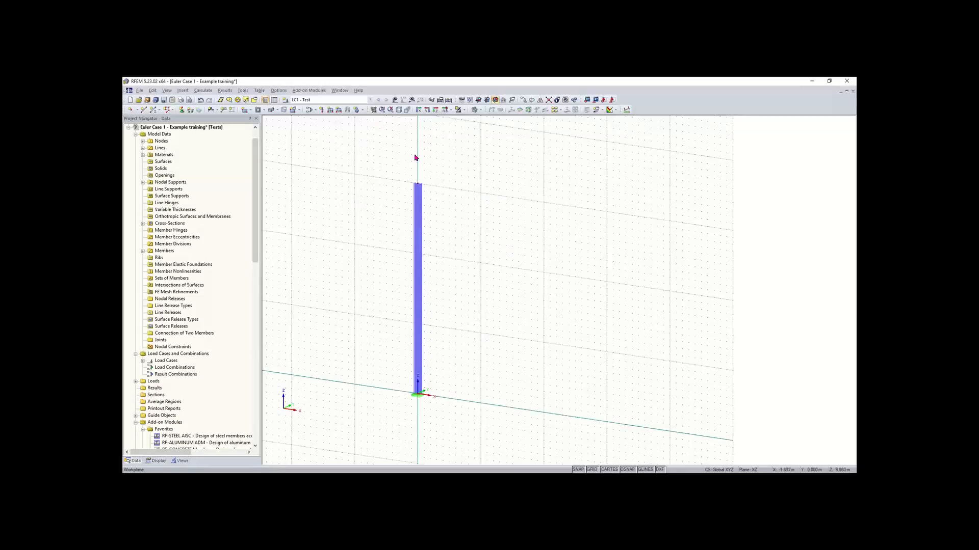
Step: Start a new nodal load on node 1 and load the Imperial unit profile for its units and decimal places
middle_drag(424, 168, 448, 193)
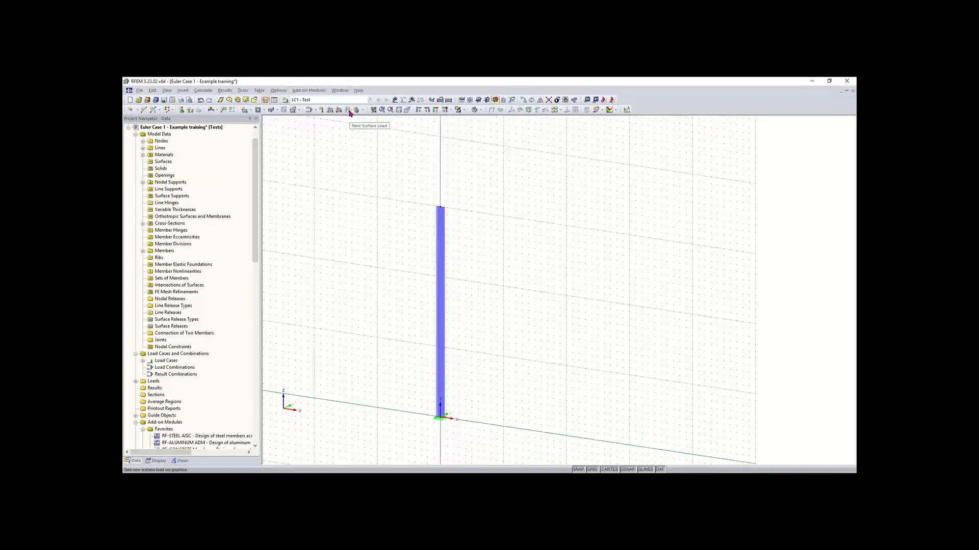
click(321, 110)
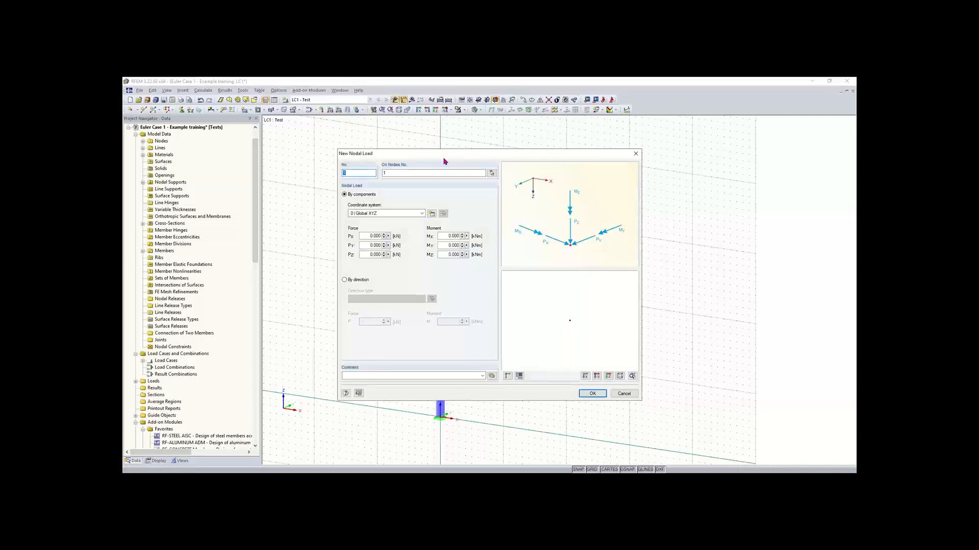
mouse_move(409, 156)
mouse_down()
mouse_move(416, 151)
mouse_move(407, 151)
mouse_up()
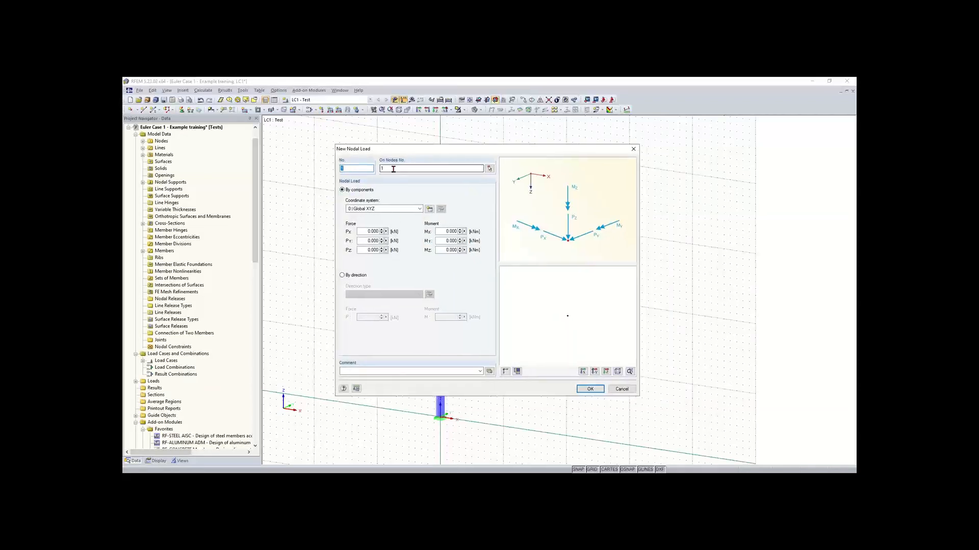
click(393, 168)
click(356, 389)
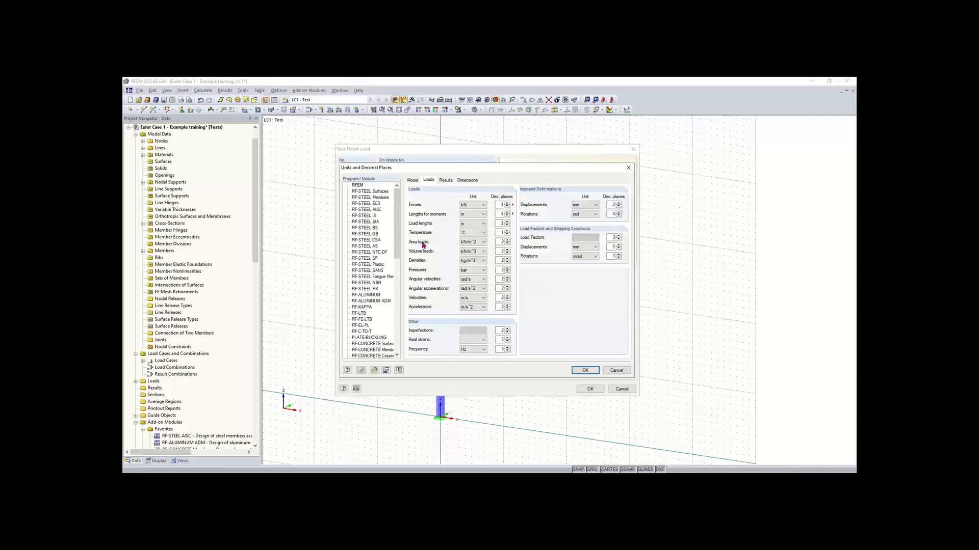
click(386, 369)
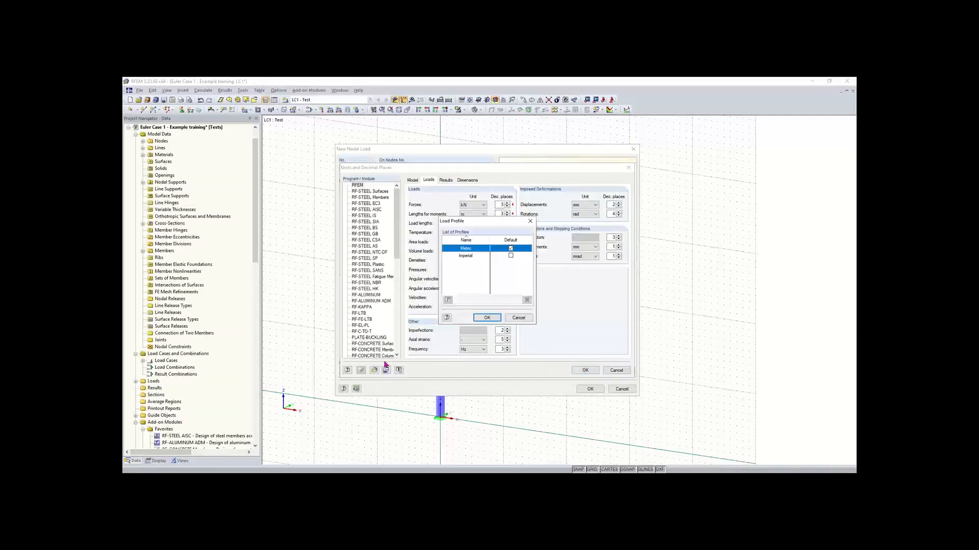
click(480, 254)
double_click(481, 256)
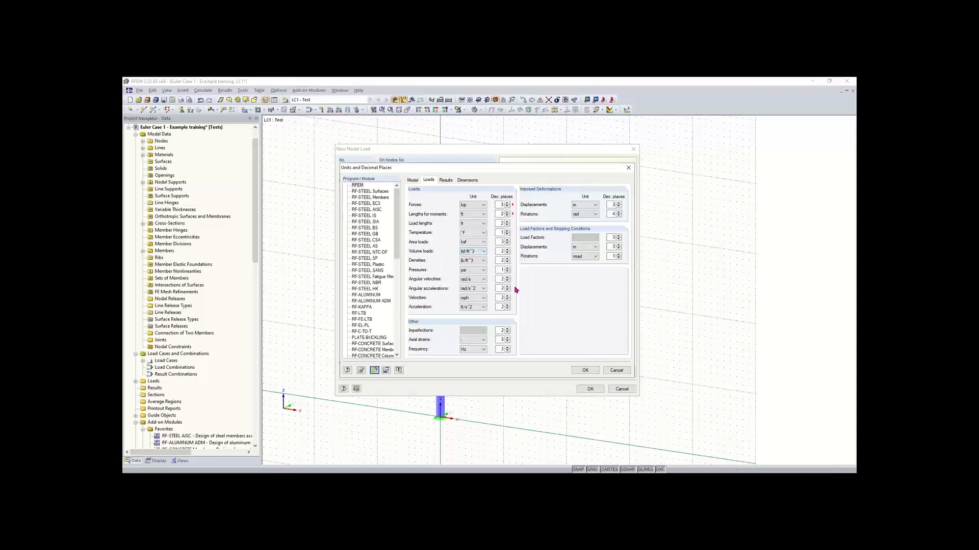
click(585, 370)
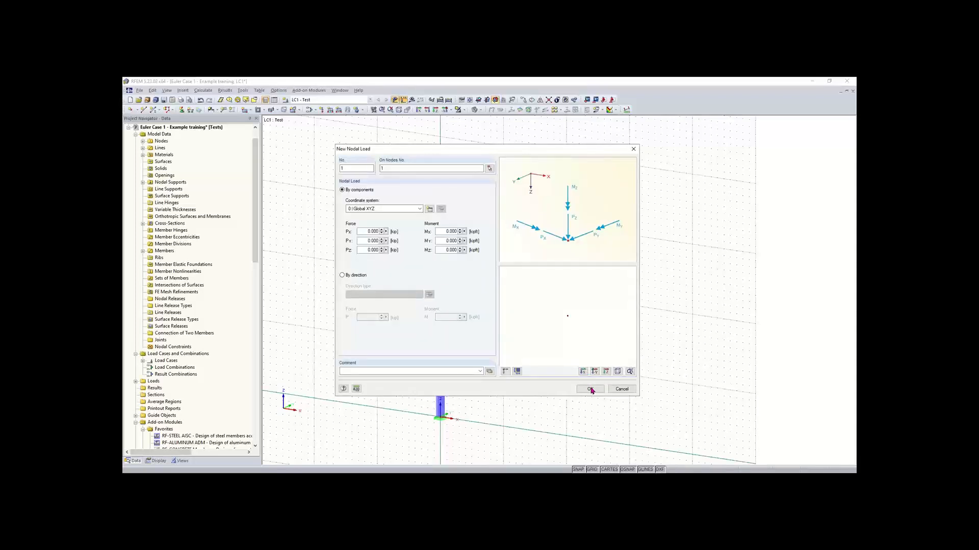
Step: Define the nodal load on node 1 with force components PX of 2 kip and PZ of -5 kip
click(591, 389)
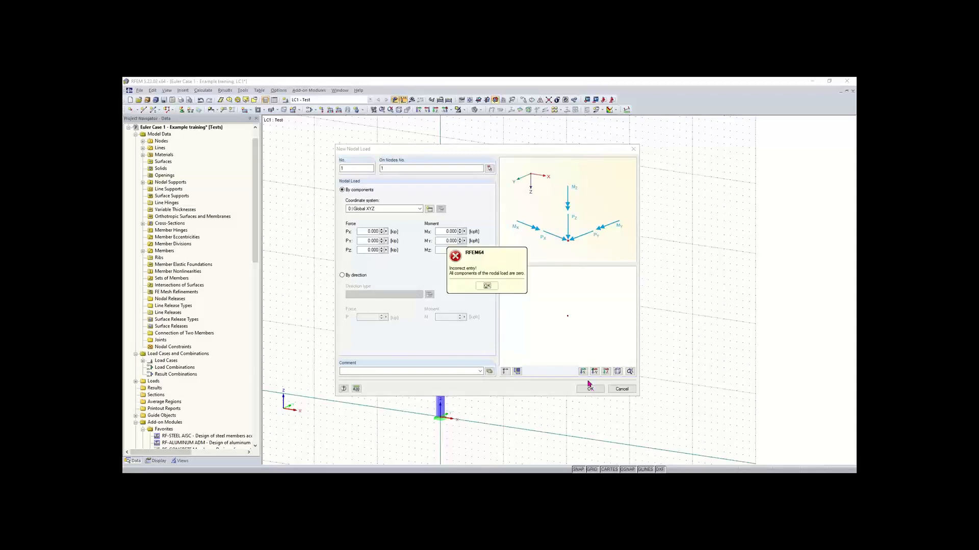
click(486, 286)
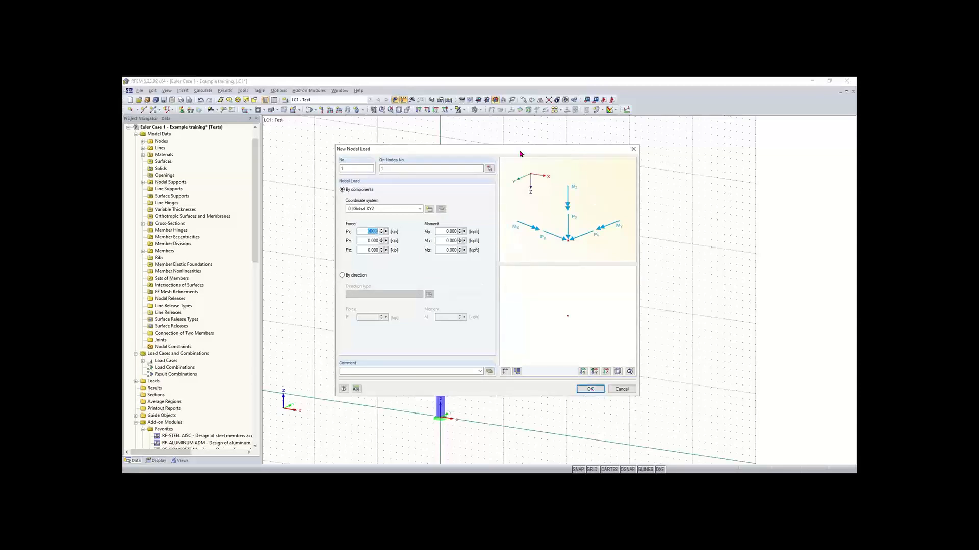
double_click(371, 249)
text(-5)
click(378, 231)
text(2)
click(589, 389)
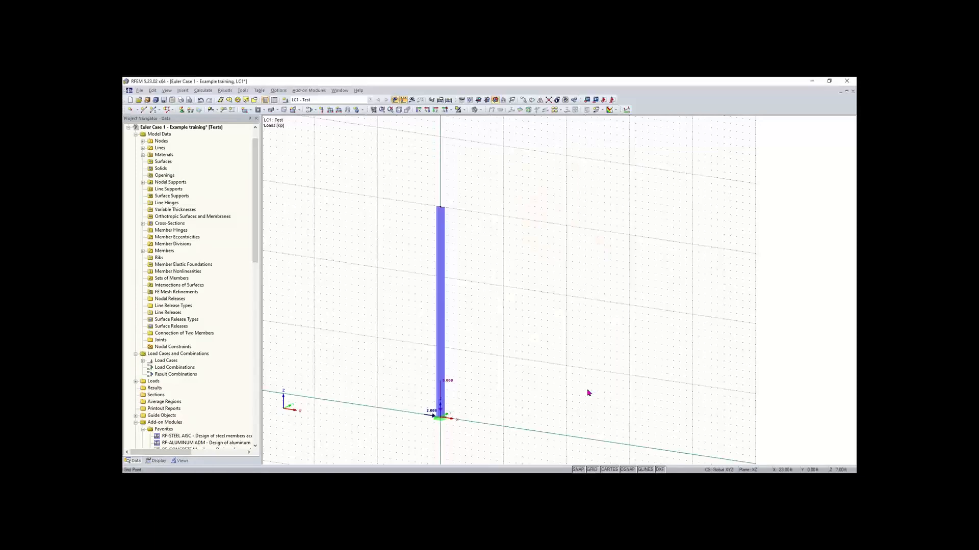
Step: Check the nodal load's definition and move the load from the column's base node to its top node
scroll(443, 427, up, 2)
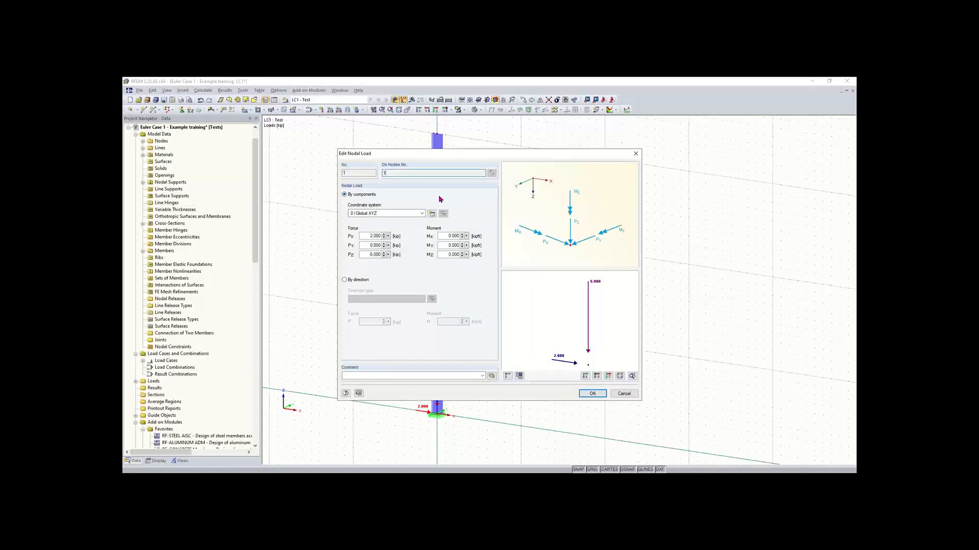
click(636, 154)
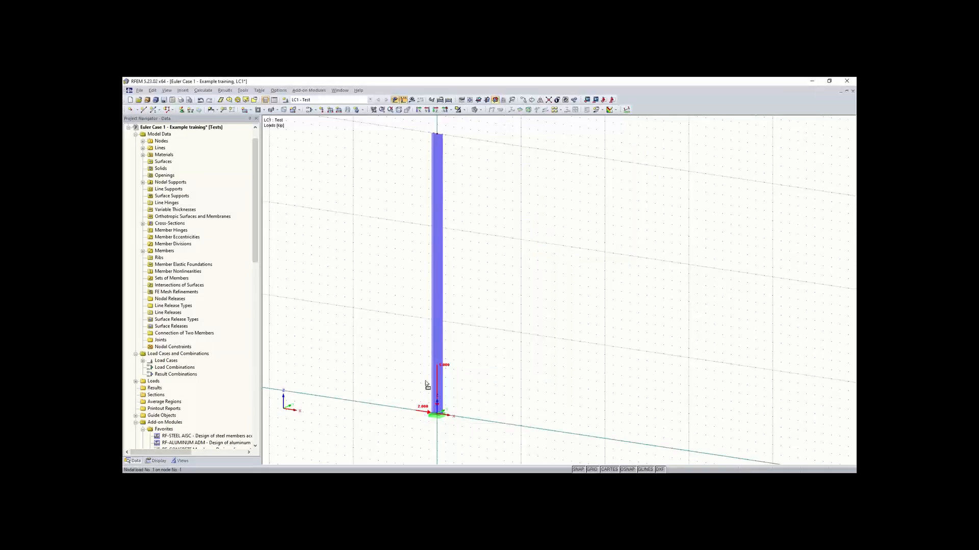
drag(427, 172, 437, 134)
scroll(528, 245, down, 1)
middle_drag(501, 291, 472, 344)
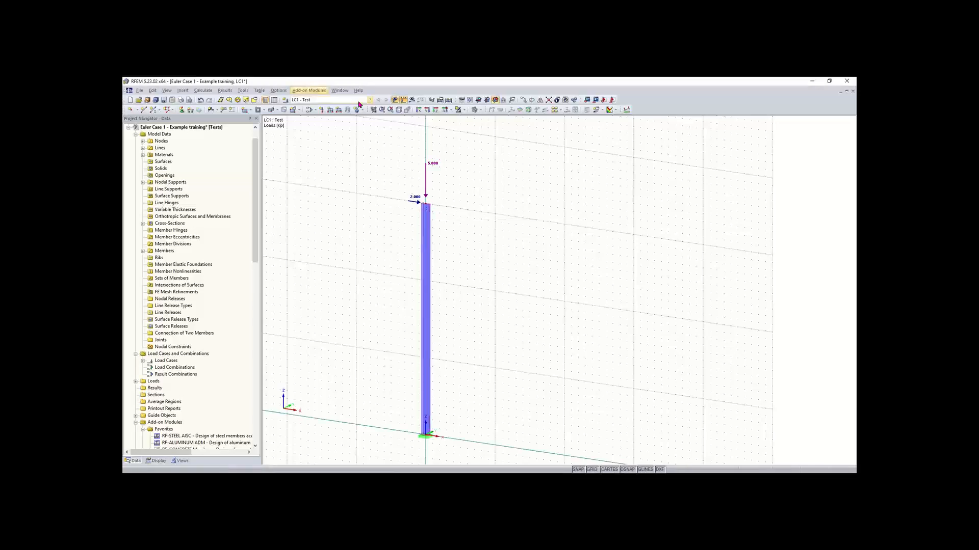
Step: Measure the distance between the column's base node and top node
click(243, 90)
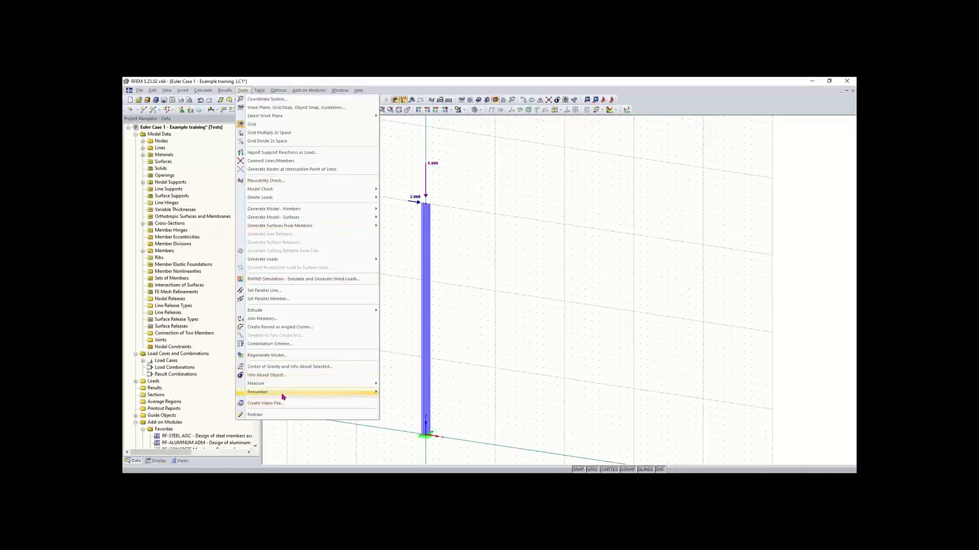
mouse_move(276, 392)
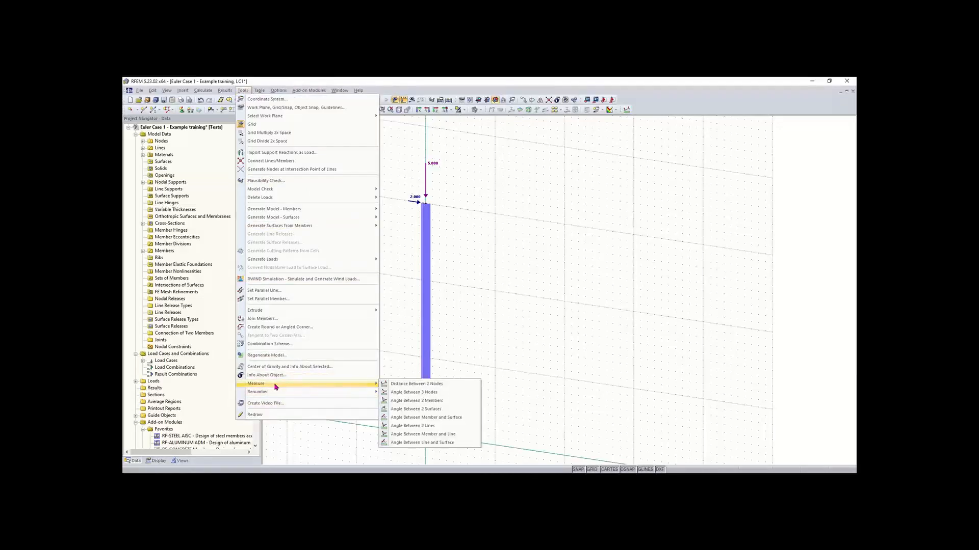
click(408, 385)
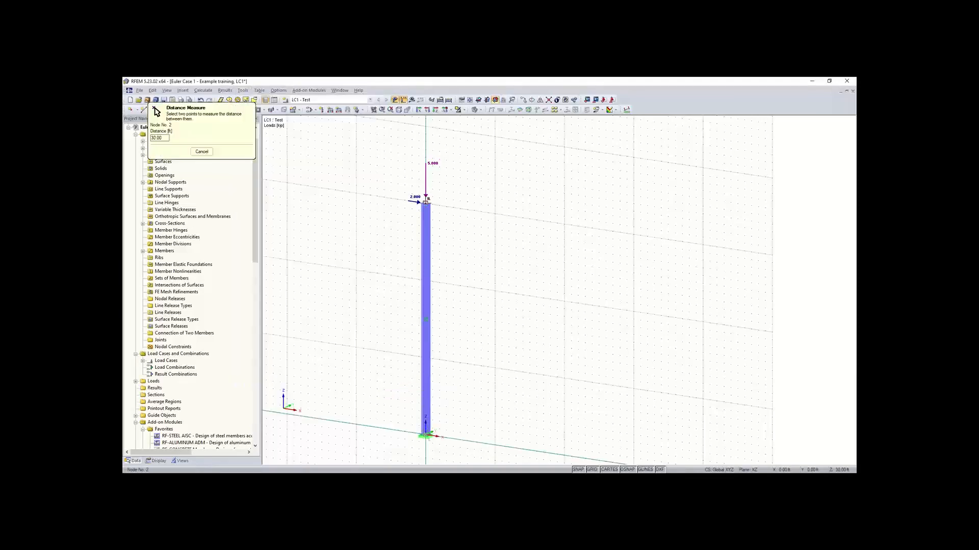
click(426, 203)
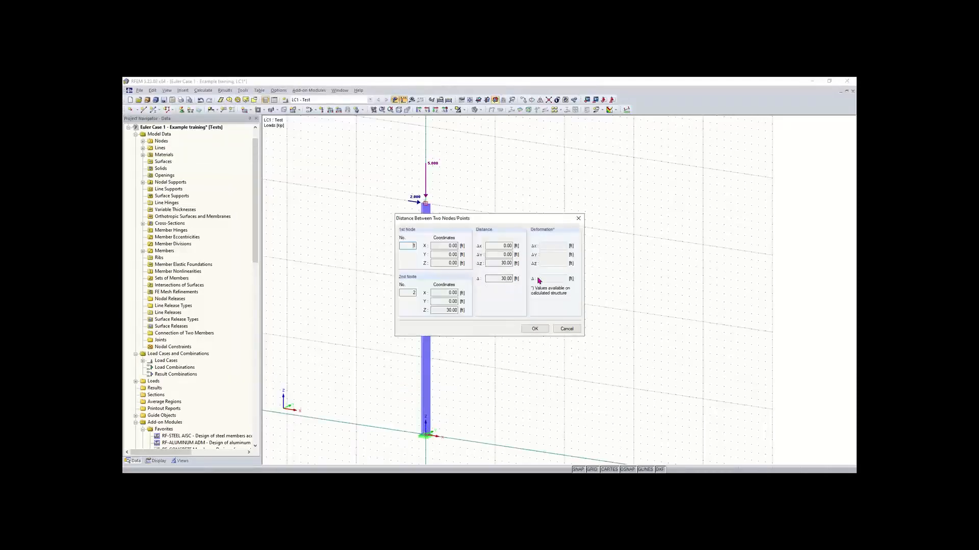
click(534, 328)
key(Escape)
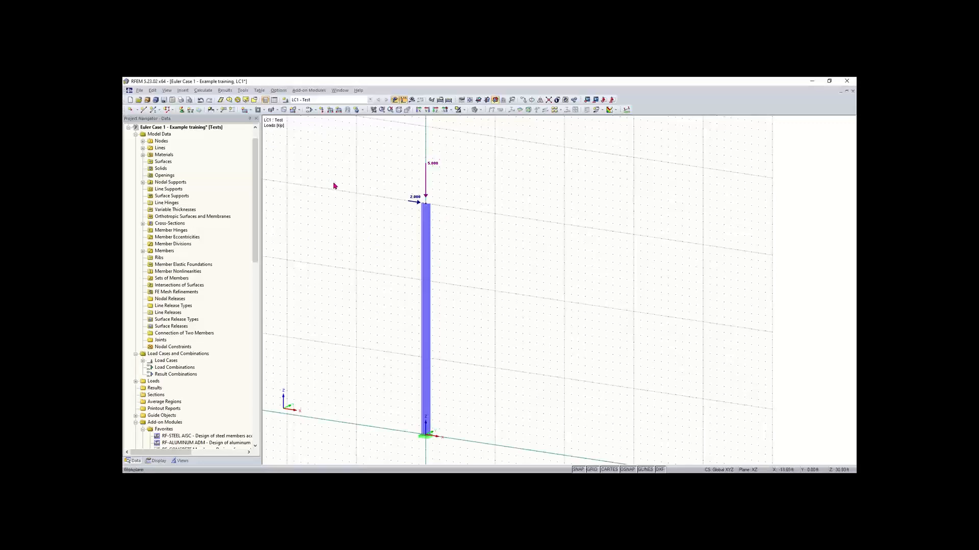
Step: Calculate load case LC1 and review the column's My moment diagram and global u-X deformation in the XZ view
click(448, 101)
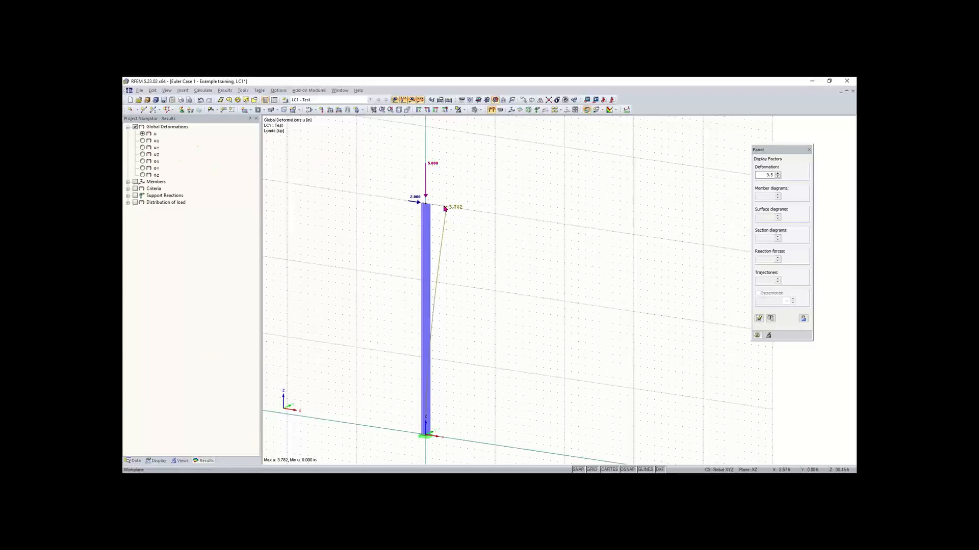
click(135, 182)
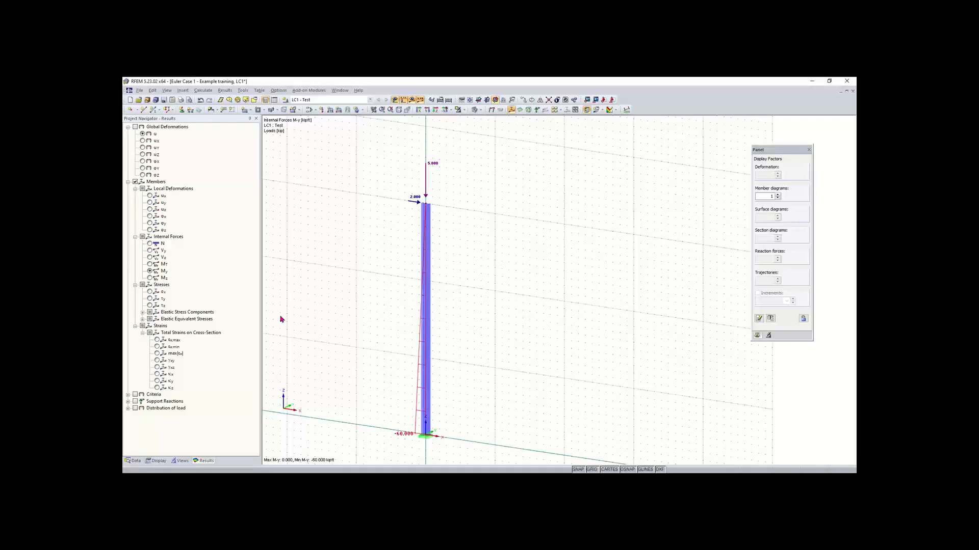
click(436, 110)
click(427, 110)
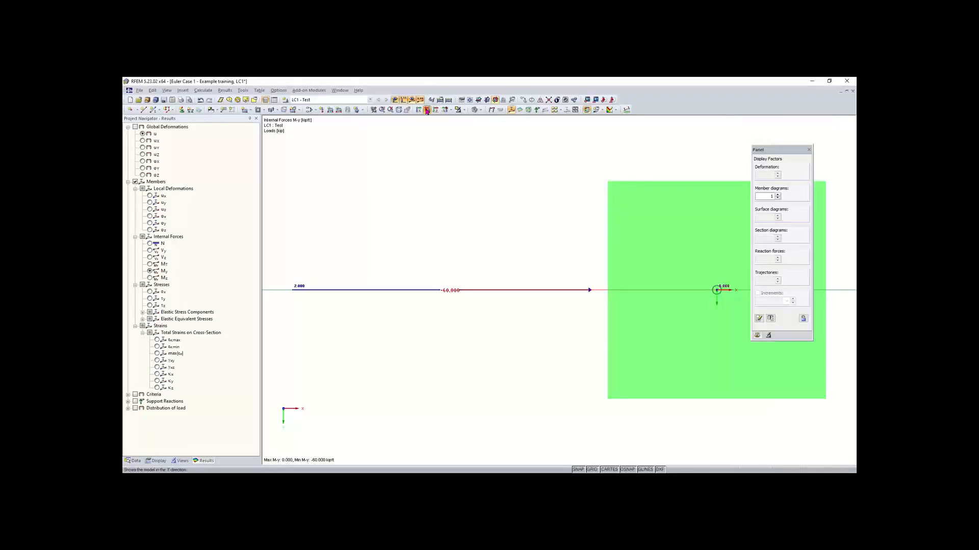
middle_drag(643, 278, 570, 267)
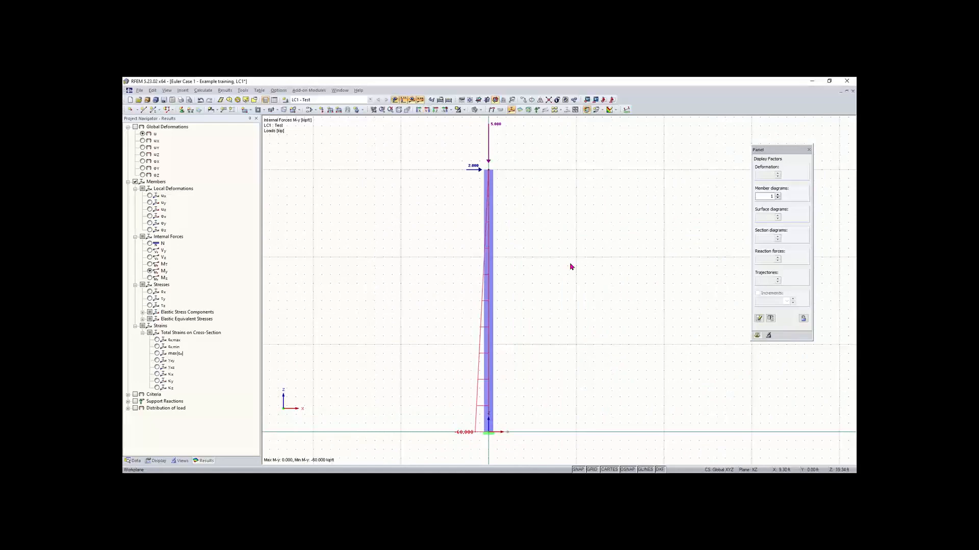
click(143, 141)
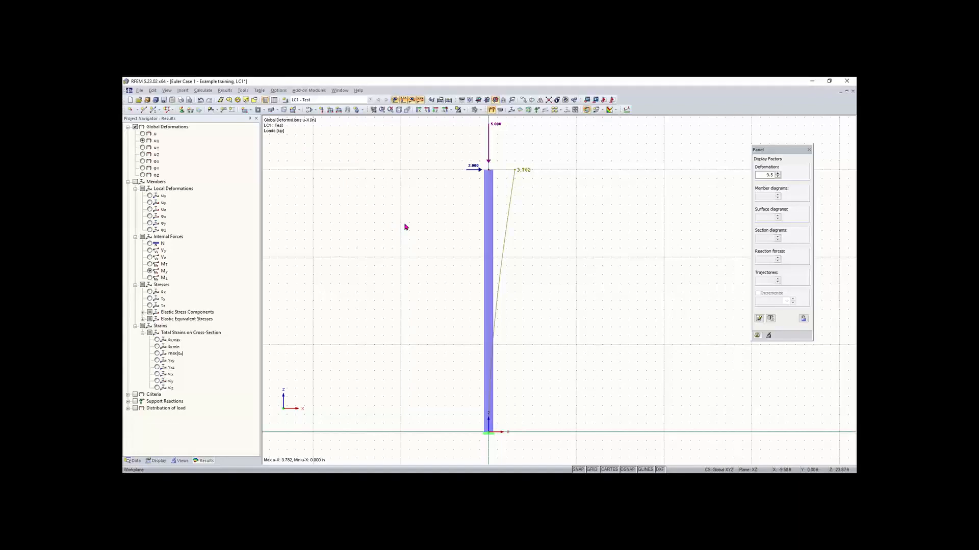
Step: Set load case LC1's method of analysis to Second-order analysis (P-Delta / P-delta)
click(307, 111)
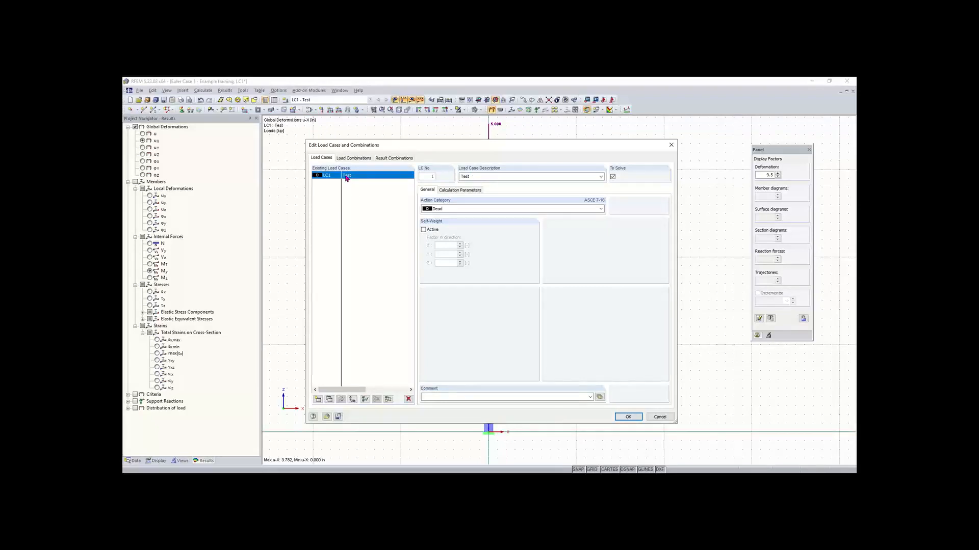
click(449, 192)
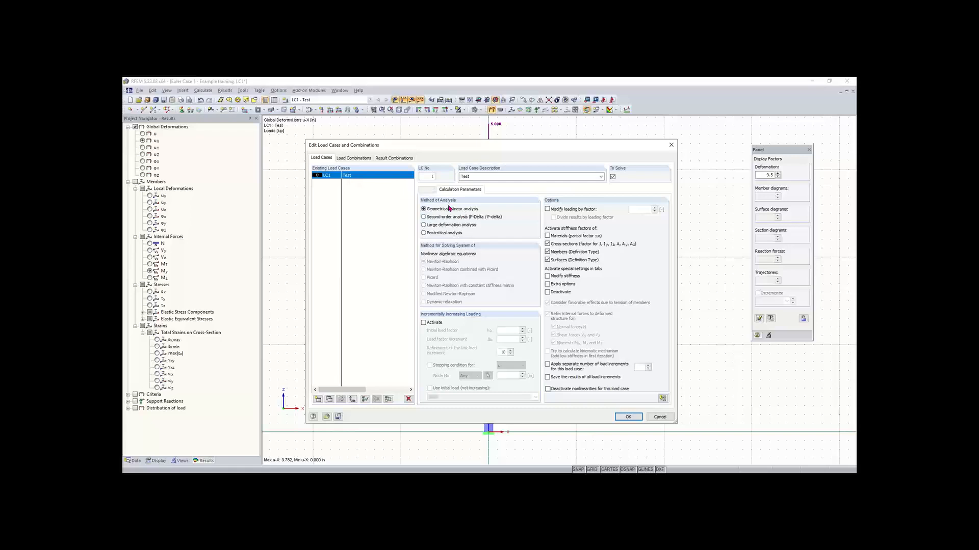
click(438, 219)
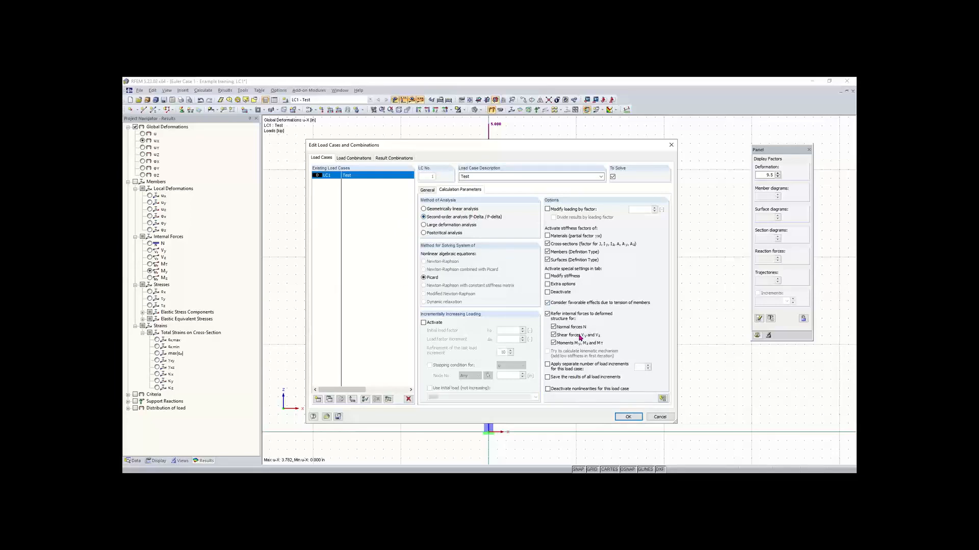
click(631, 418)
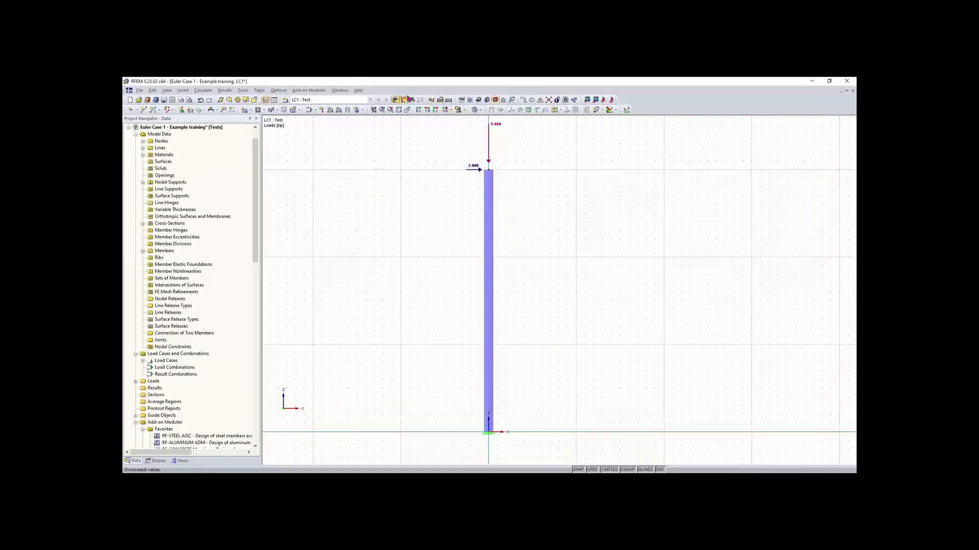
Step: Recalculate LC1 with the second-order method and review the column's u-X deformation and My moment diagram
click(449, 101)
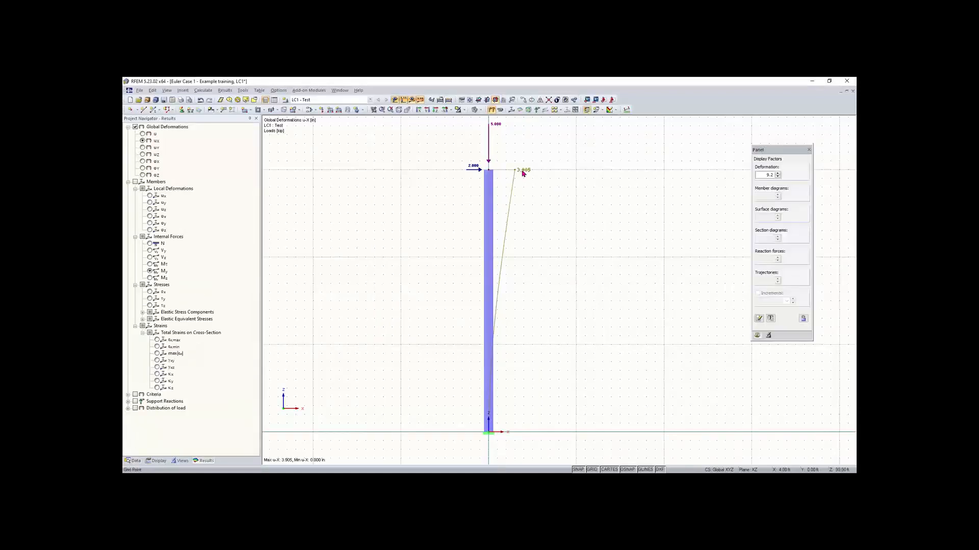
click(135, 183)
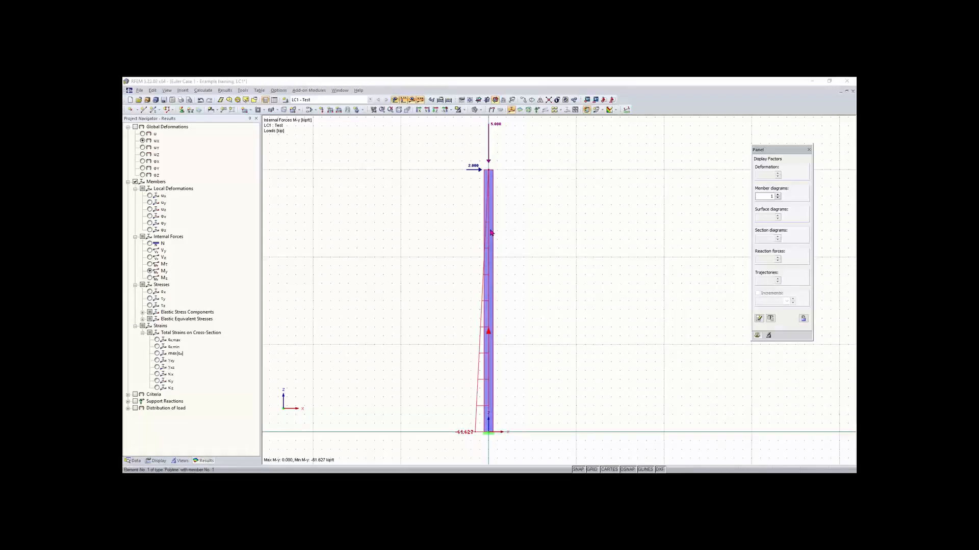
Step: Review the member types available for the column in its member settings, keeping Beam, and close them without changes
double_click(491, 233)
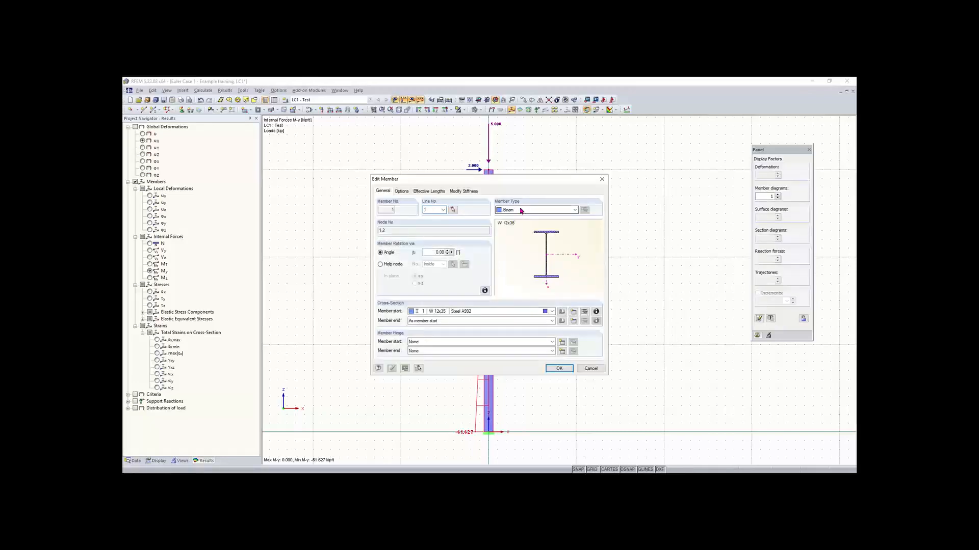
drag(510, 182, 279, 164)
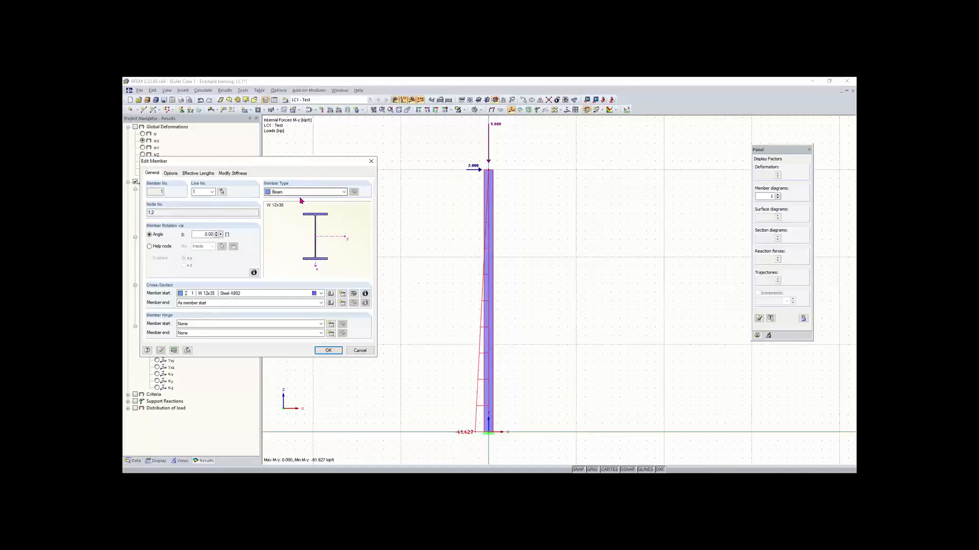
click(339, 192)
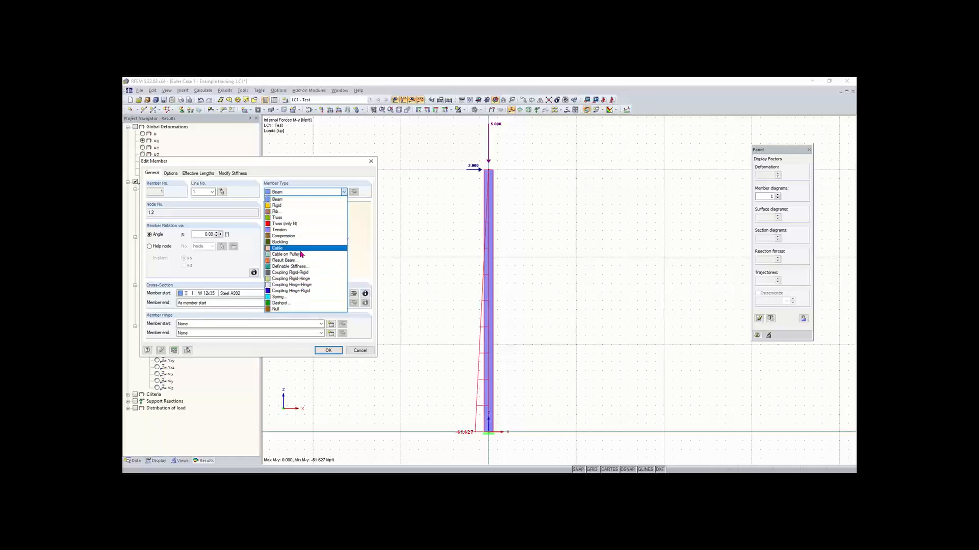
click(299, 202)
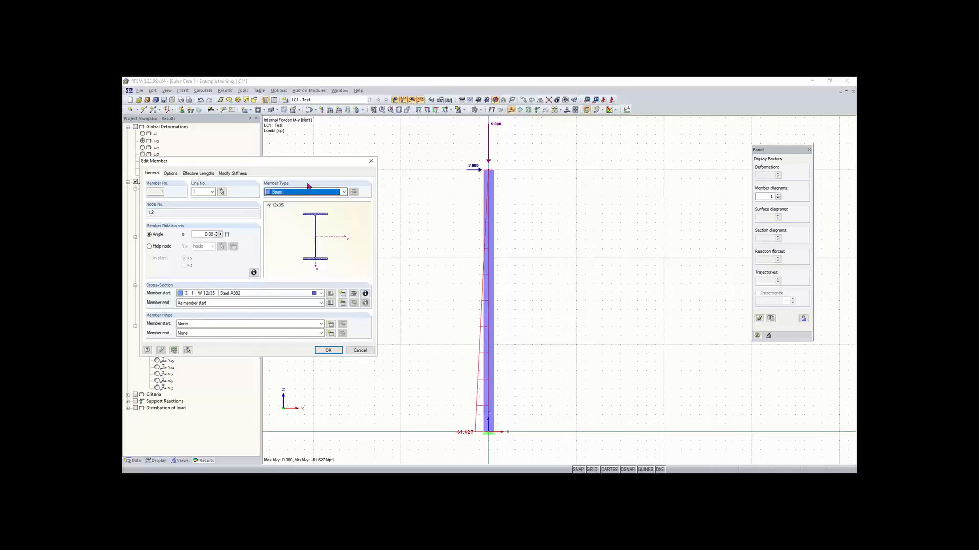
click(278, 192)
click(284, 198)
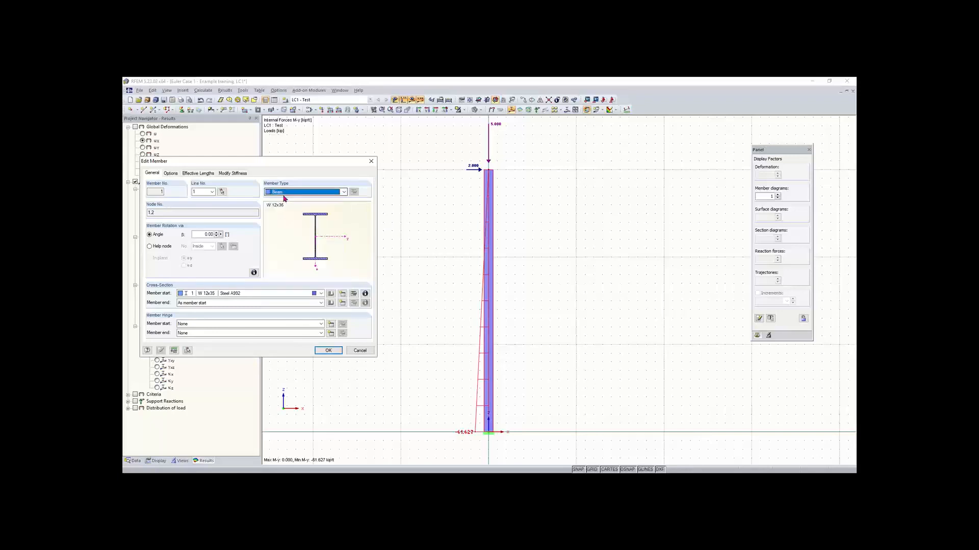
click(371, 162)
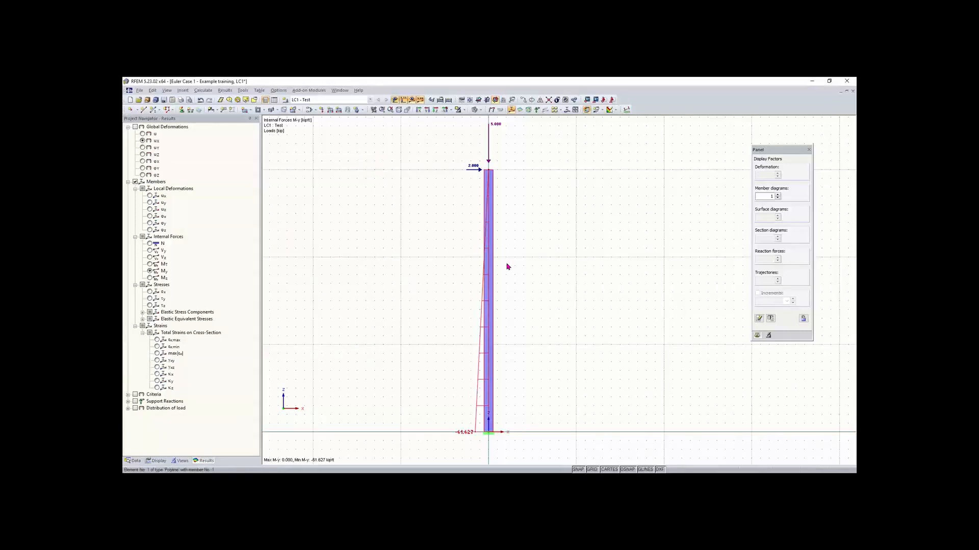
Step: Edit the nodal load at the column's top, setting PZ to -0.100 kip and PX to 0
scroll(548, 241, down, 1)
middle_drag(513, 257, 466, 281)
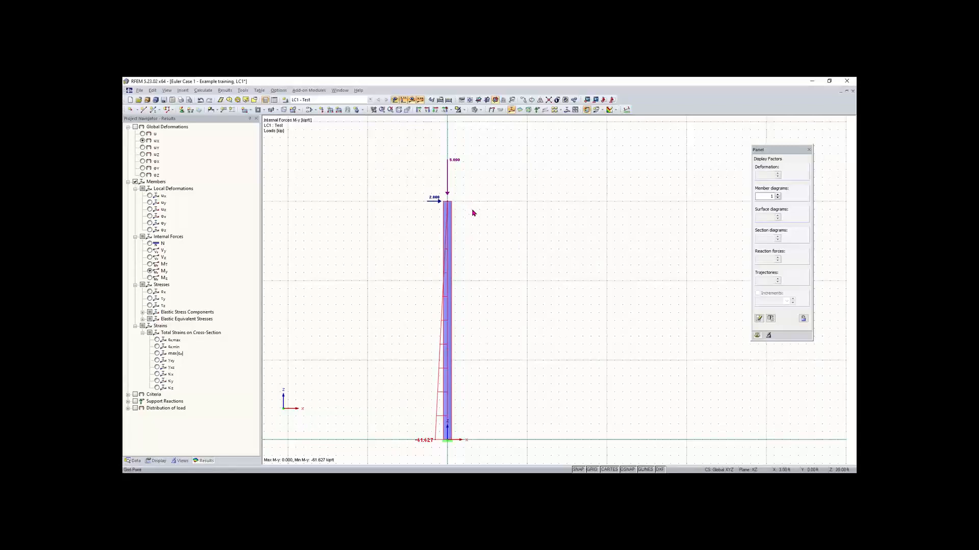
double_click(447, 161)
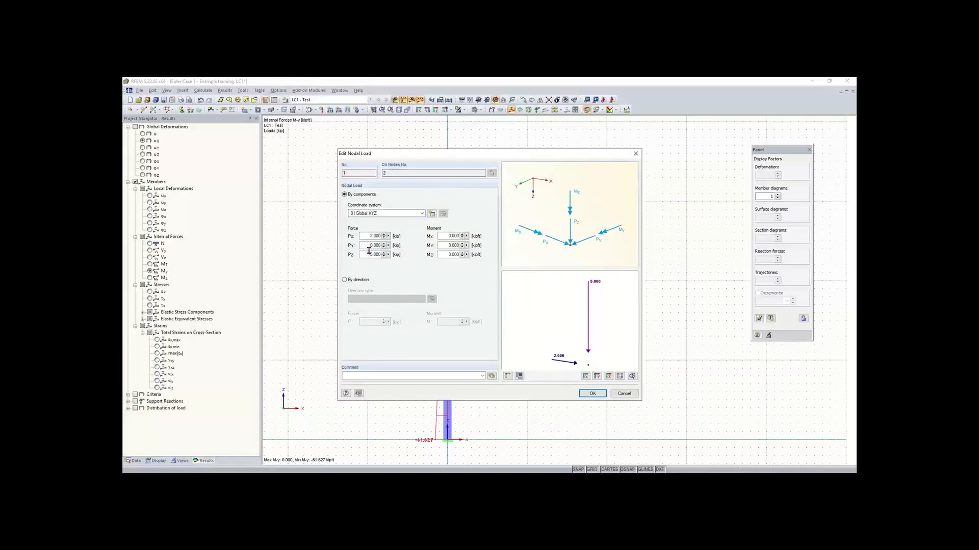
drag(369, 253, 413, 258)
key(BackSpace)
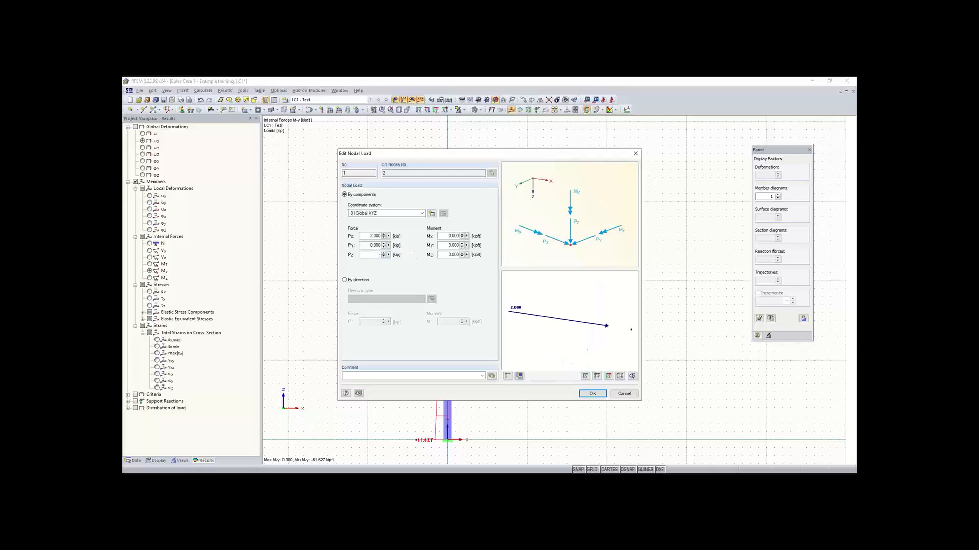
text(-.100)
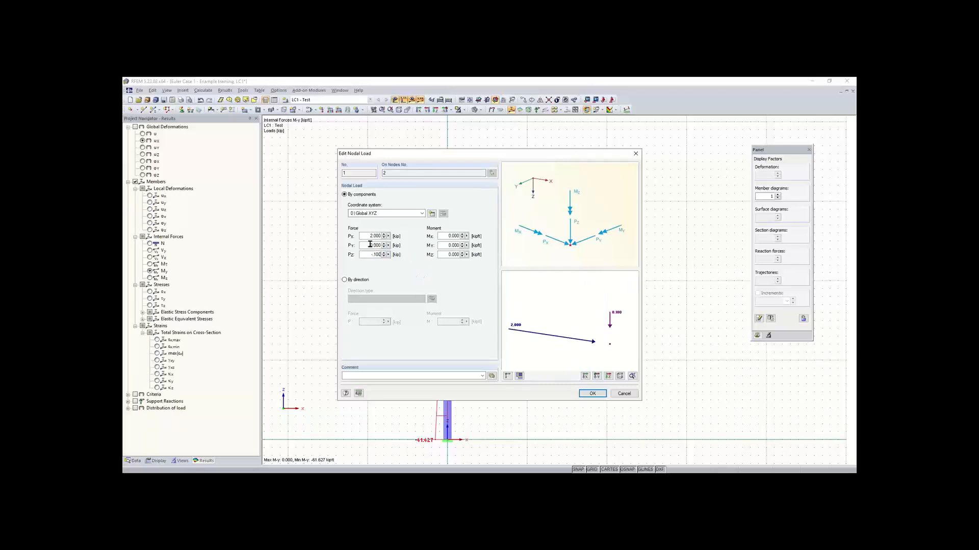
drag(370, 236, 416, 246)
key(Delete)
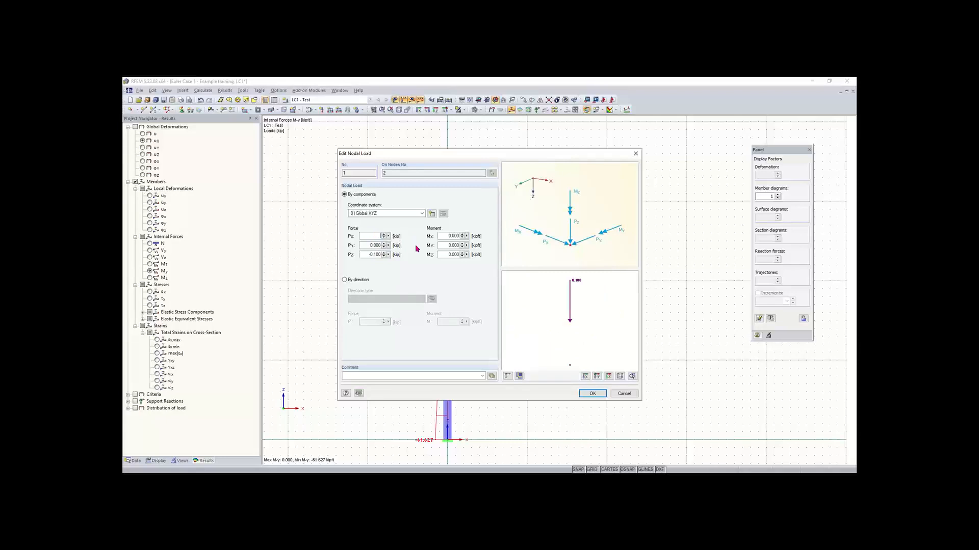
text(0)
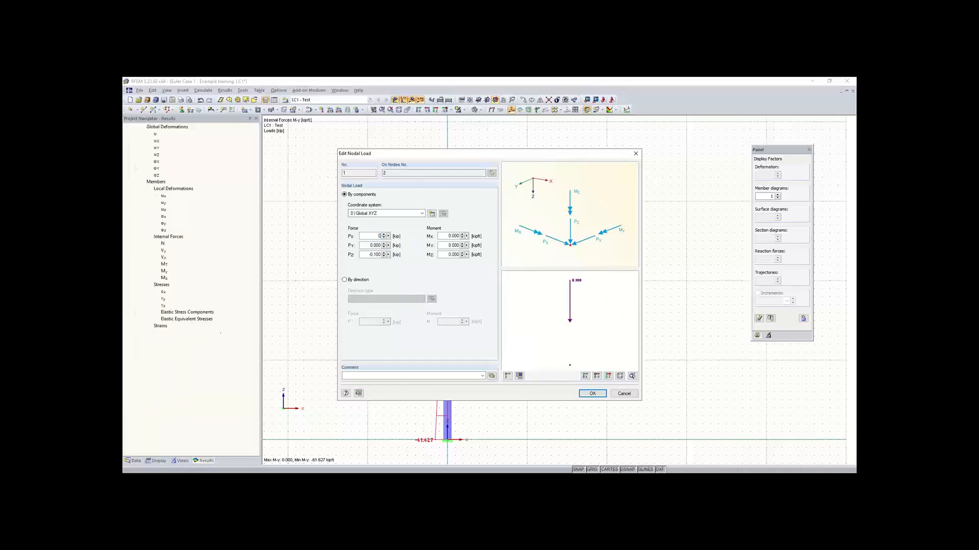
click(587, 396)
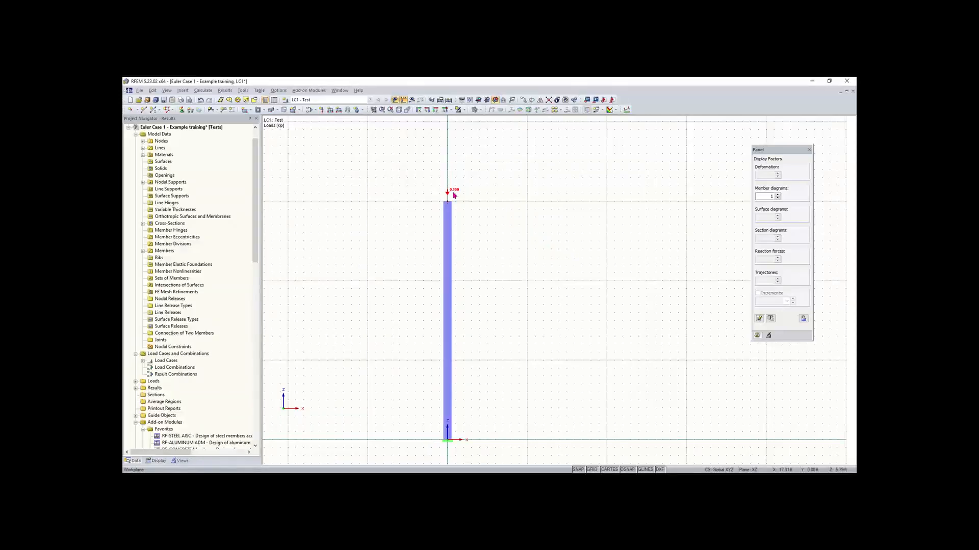
scroll(444, 209, up, 3)
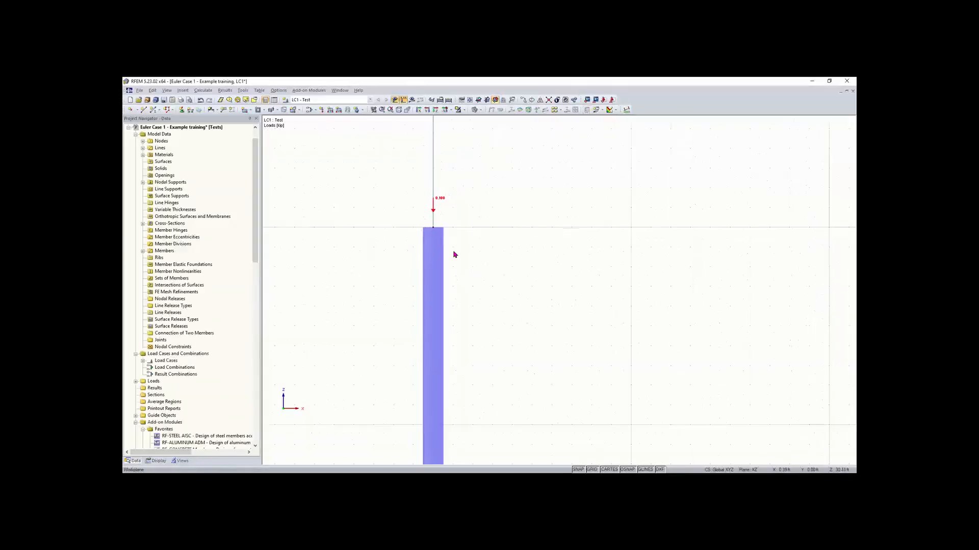
scroll(455, 254, down, 4)
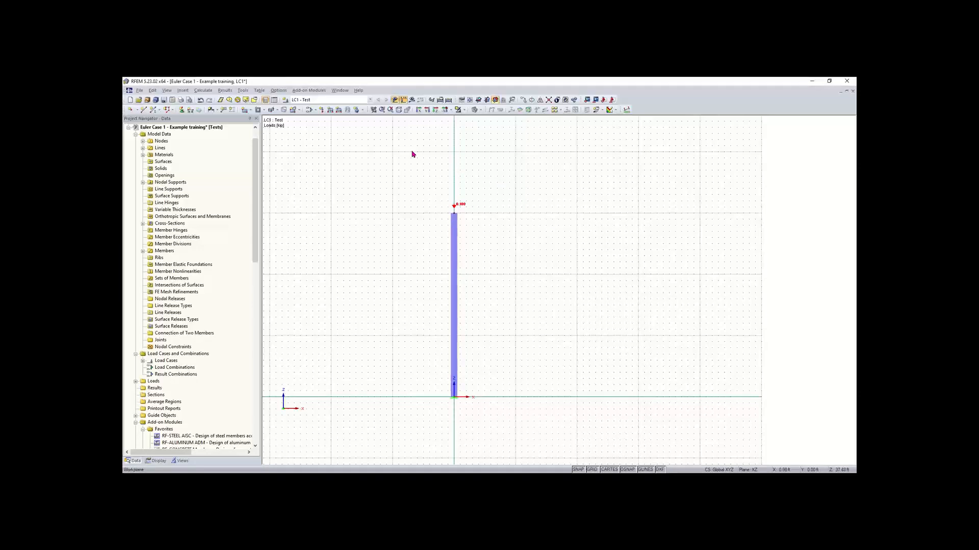
Step: Activate self-weight for load case LC1 to view its direction factors, and deactivate it again
click(310, 111)
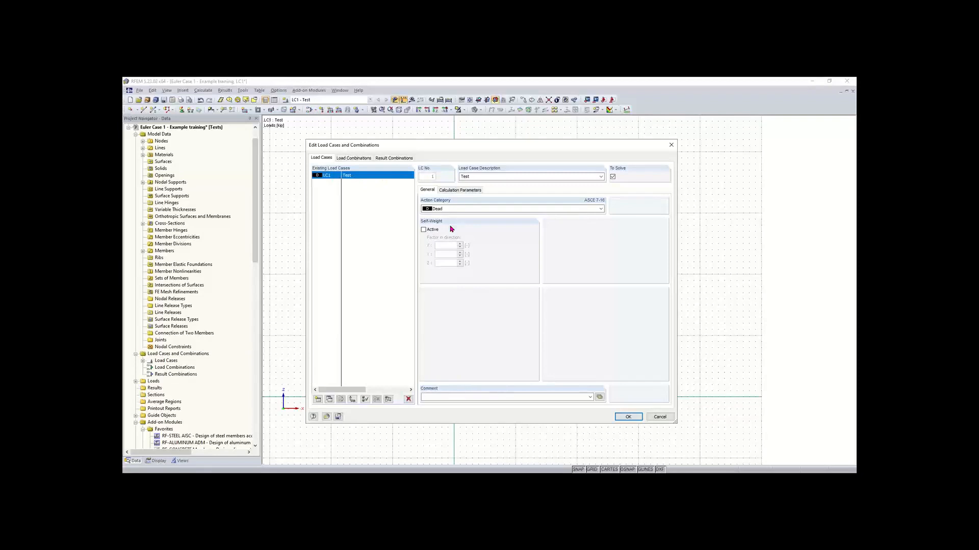
click(423, 230)
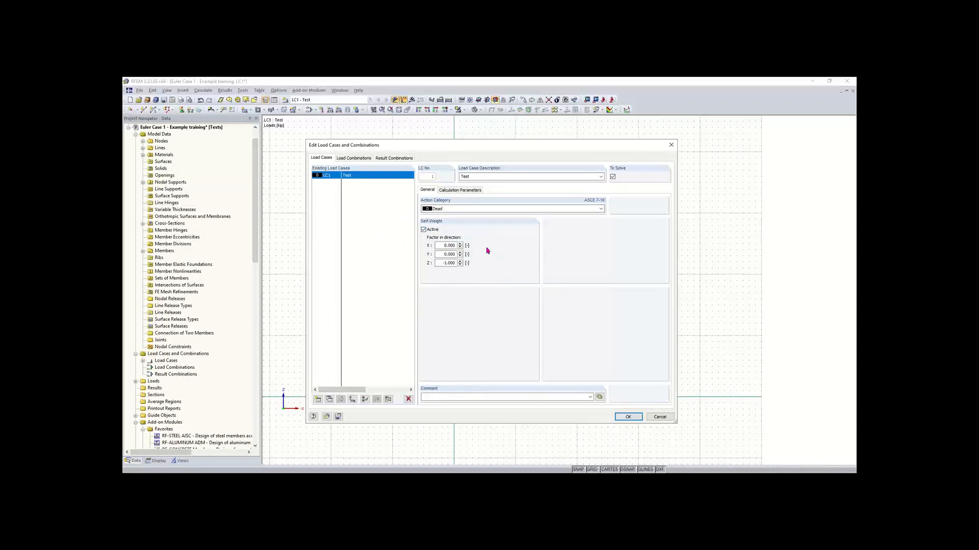
click(446, 265)
click(424, 230)
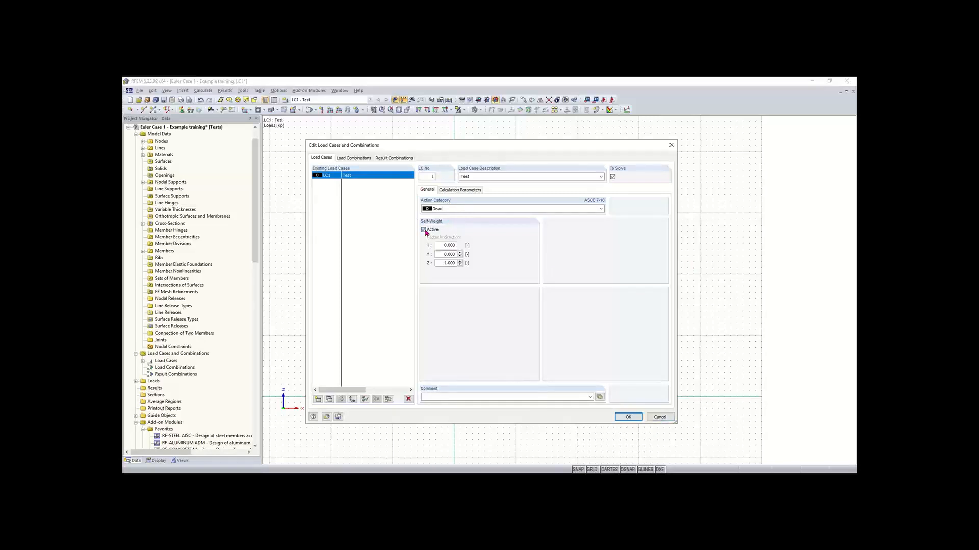
click(631, 417)
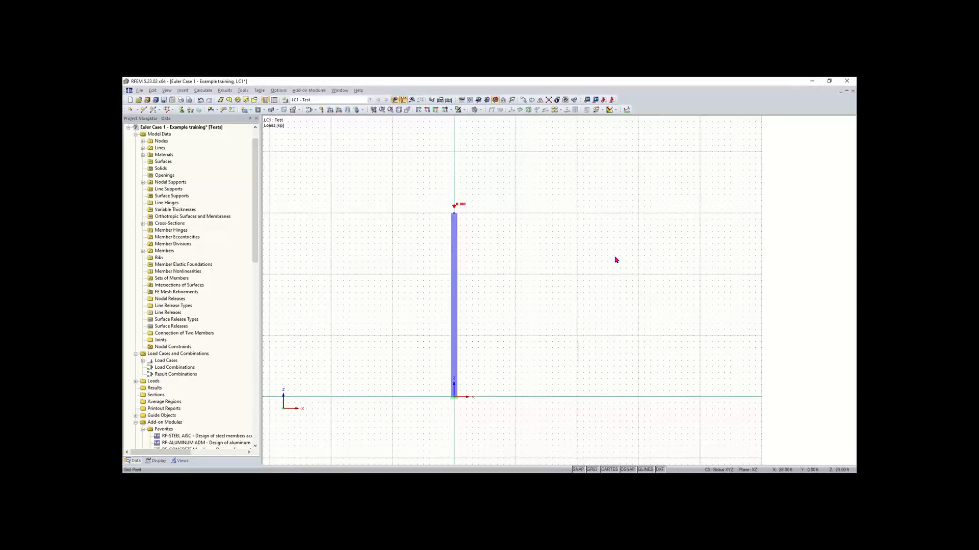
Step: Switch the self-weight display on and back off among the load display options
click(154, 460)
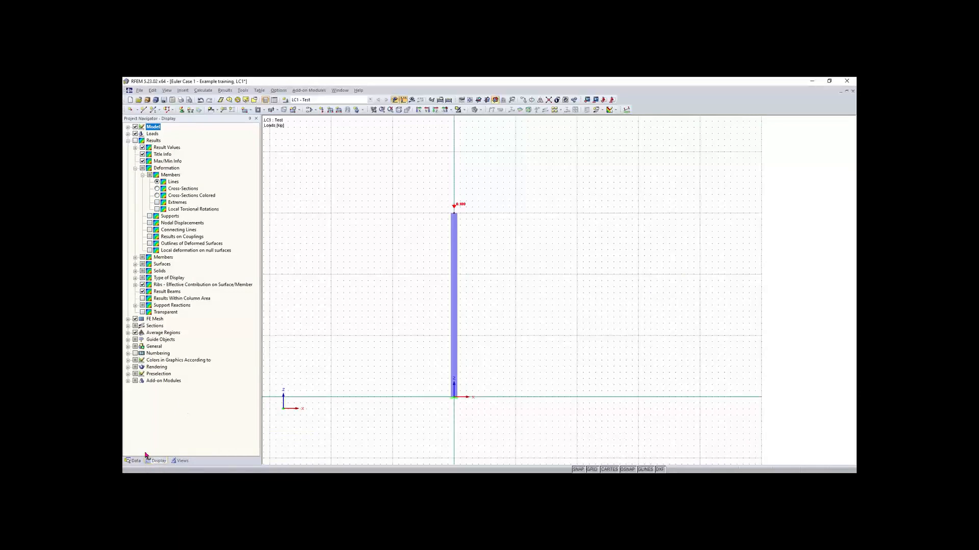
click(128, 134)
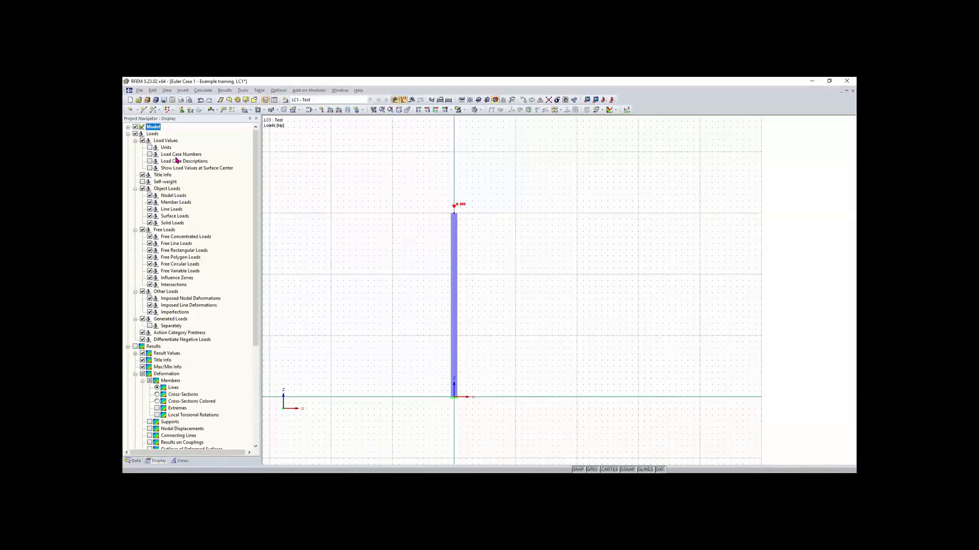
click(143, 182)
click(143, 183)
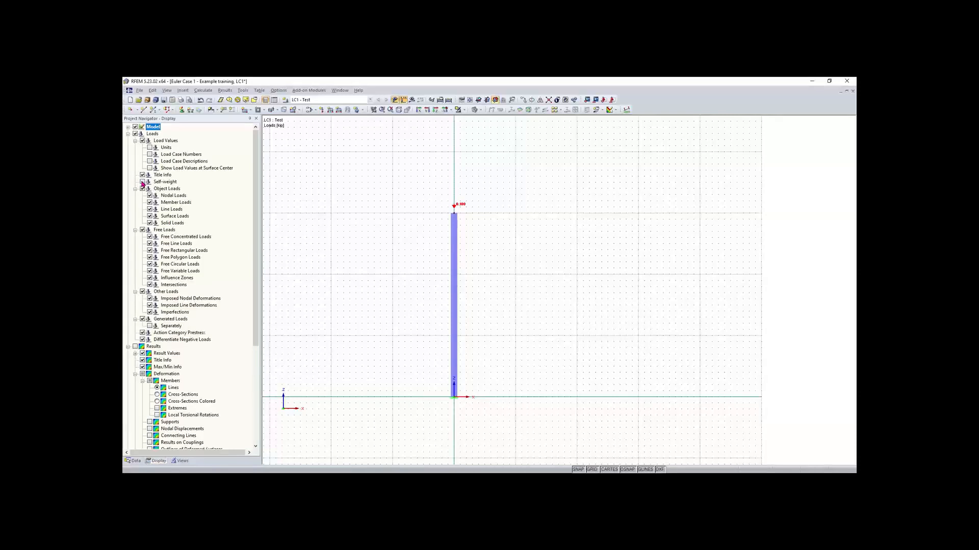
click(128, 134)
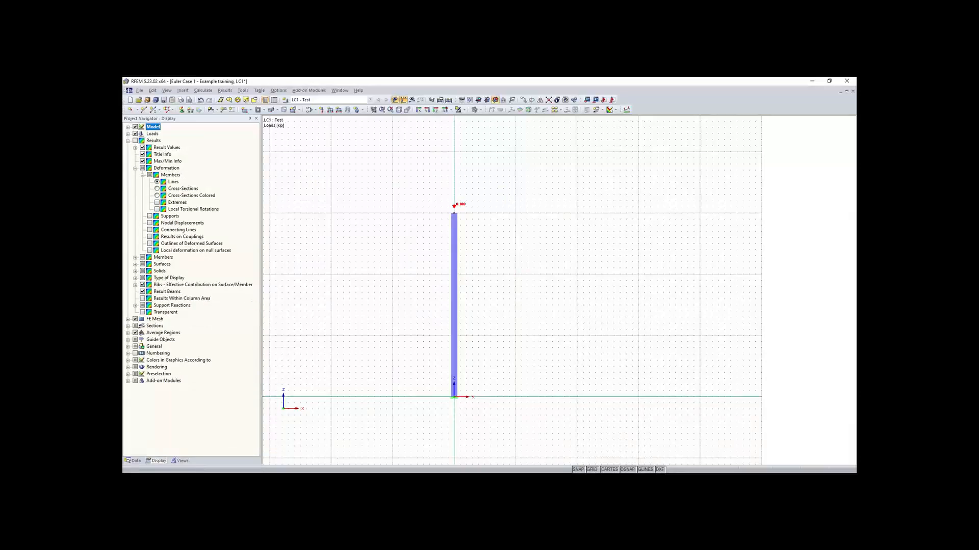
Step: Look through the available add-on modules and open RF-STABILITY for the stability analysis
click(135, 461)
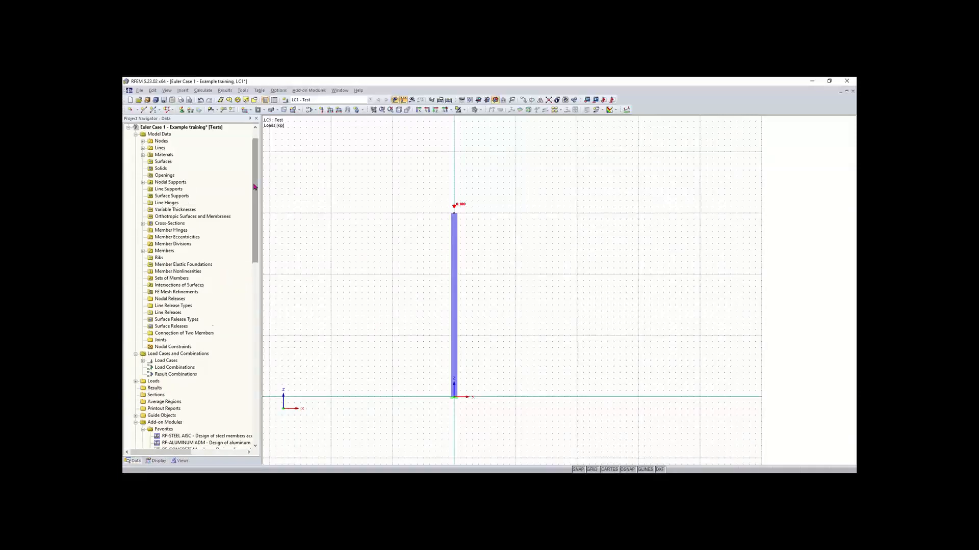
drag(256, 185, 257, 228)
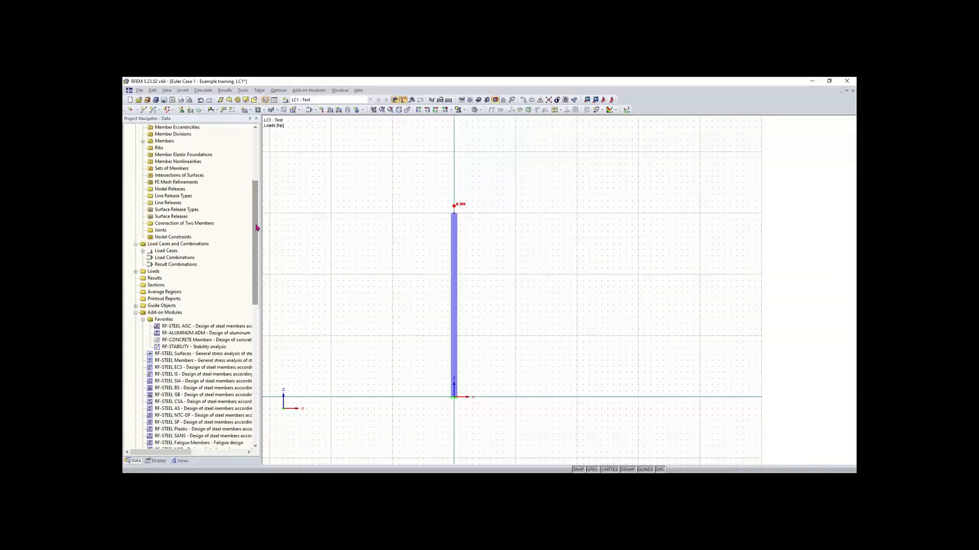
scroll(257, 229, down, 1)
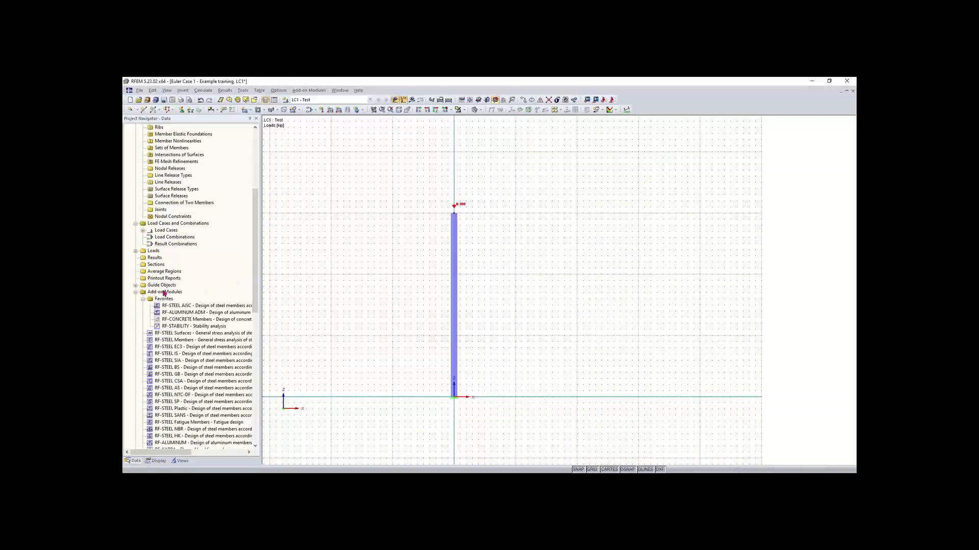
scroll(195, 315, down, 4)
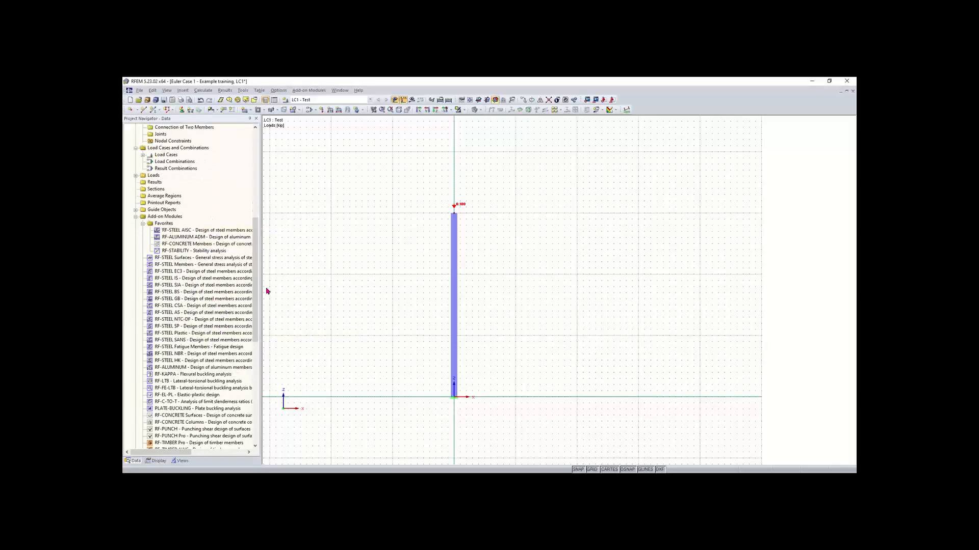
scroll(243, 270, down, 1)
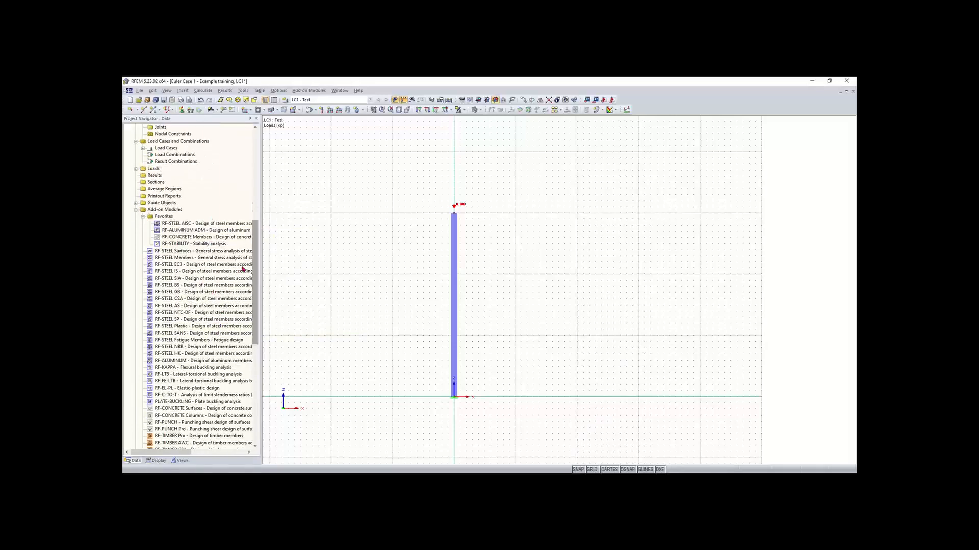
click(199, 245)
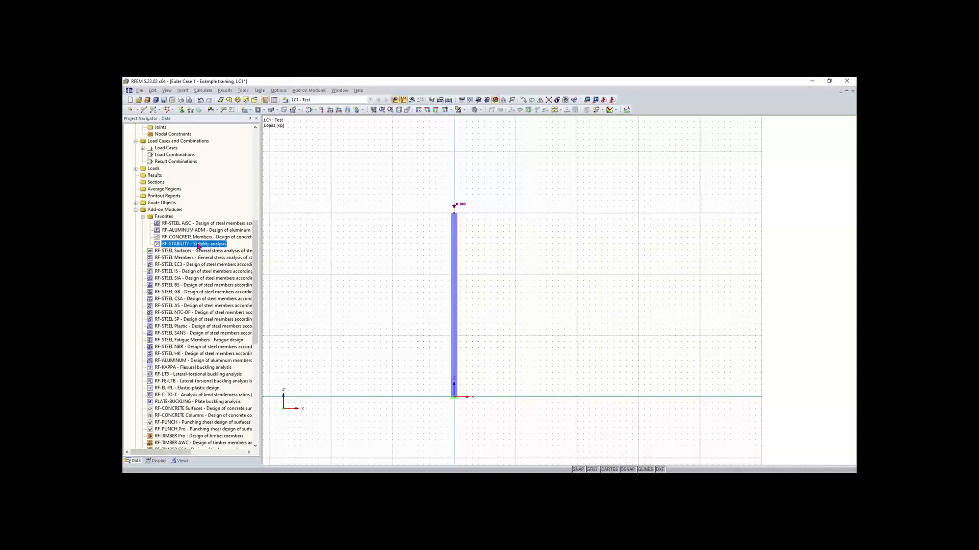
click(310, 91)
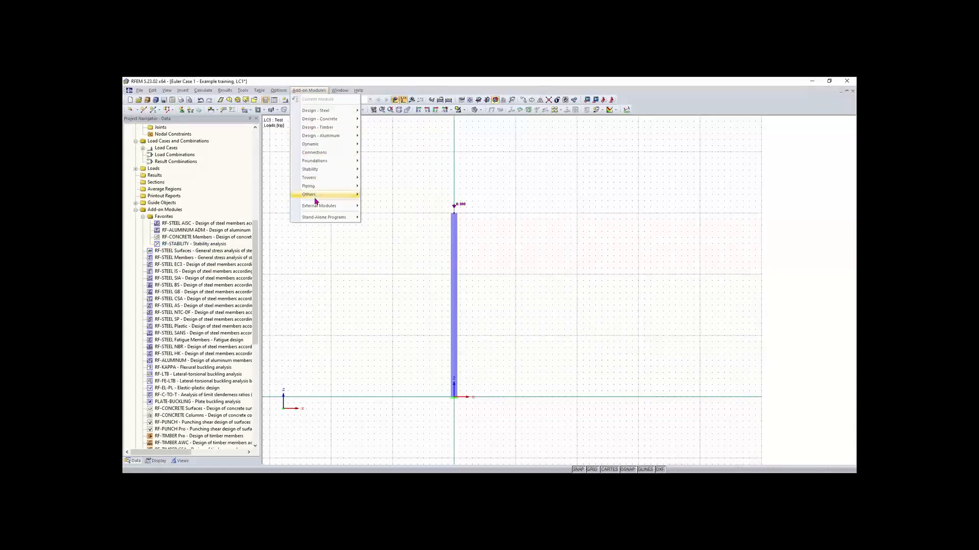
mouse_move(319, 196)
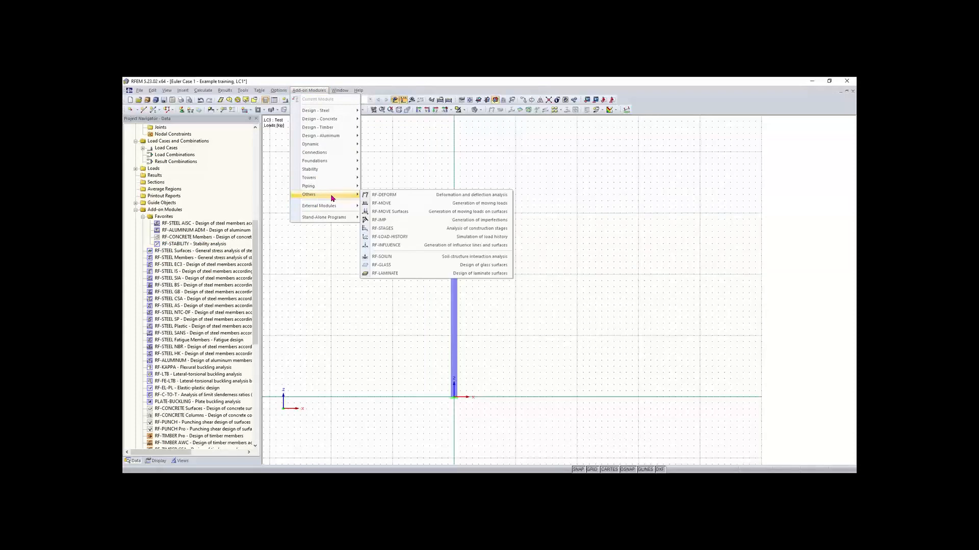
mouse_move(329, 172)
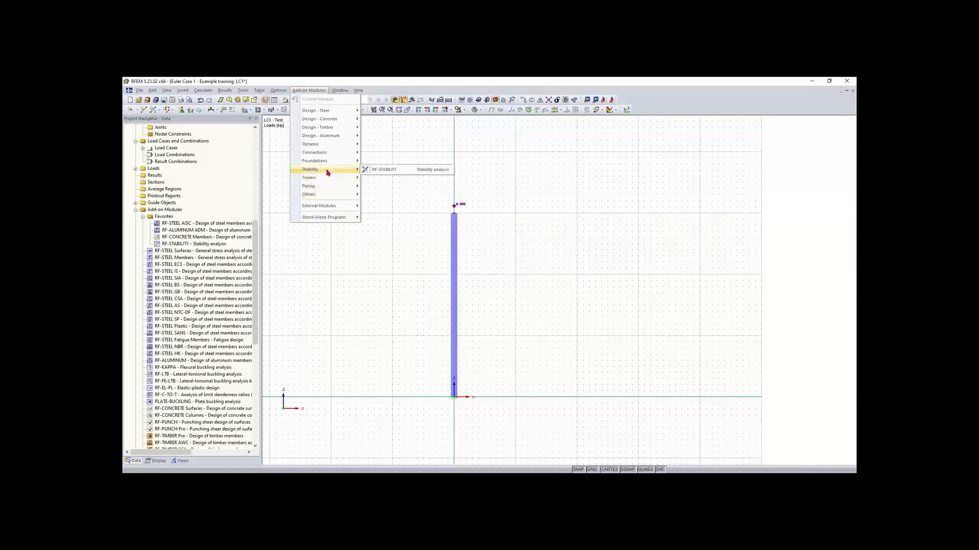
click(379, 171)
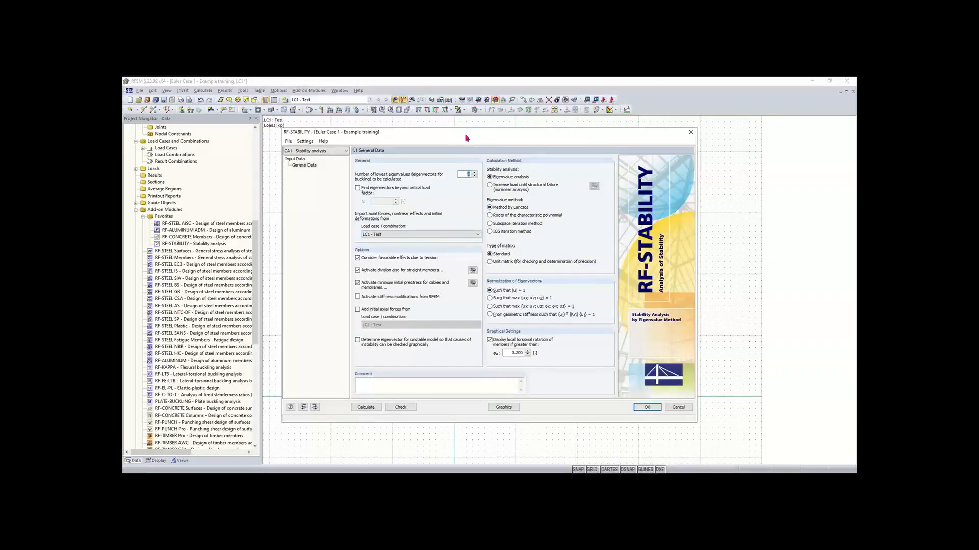
mouse_move(466, 138)
mouse_down()
mouse_move(387, 168)
mouse_move(428, 176)
mouse_move(450, 156)
mouse_move(448, 133)
mouse_move(431, 133)
mouse_move(463, 138)
mouse_up()
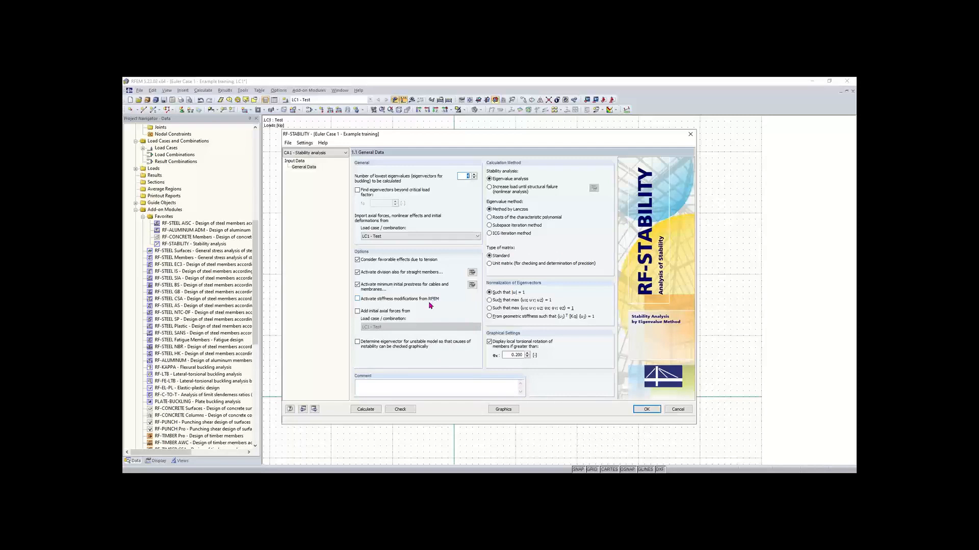
Step: Deactivate the minimum initial prestress for cables and membranes and set the FE mesh's minimum number of straight member divisions to 10
click(373, 289)
click(472, 273)
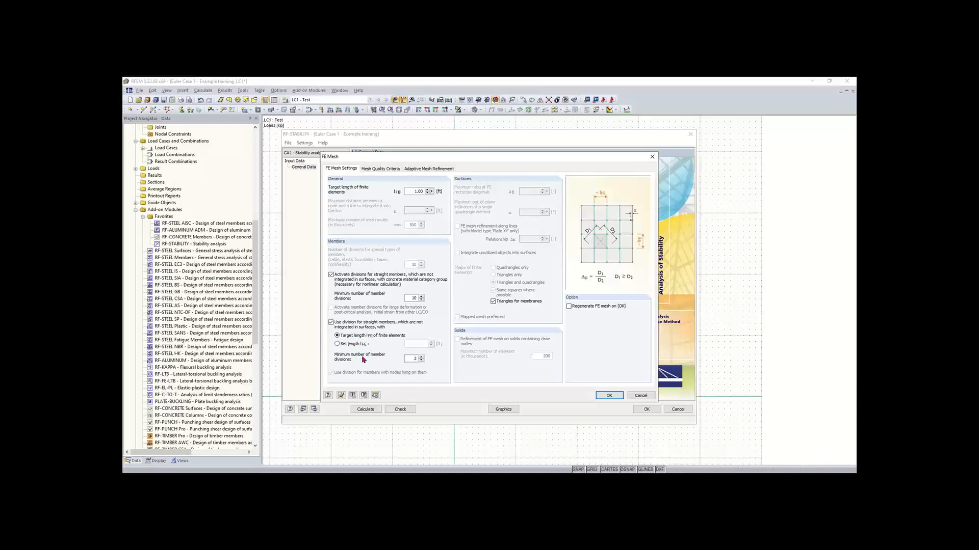
double_click(415, 359)
text(10)
click(607, 396)
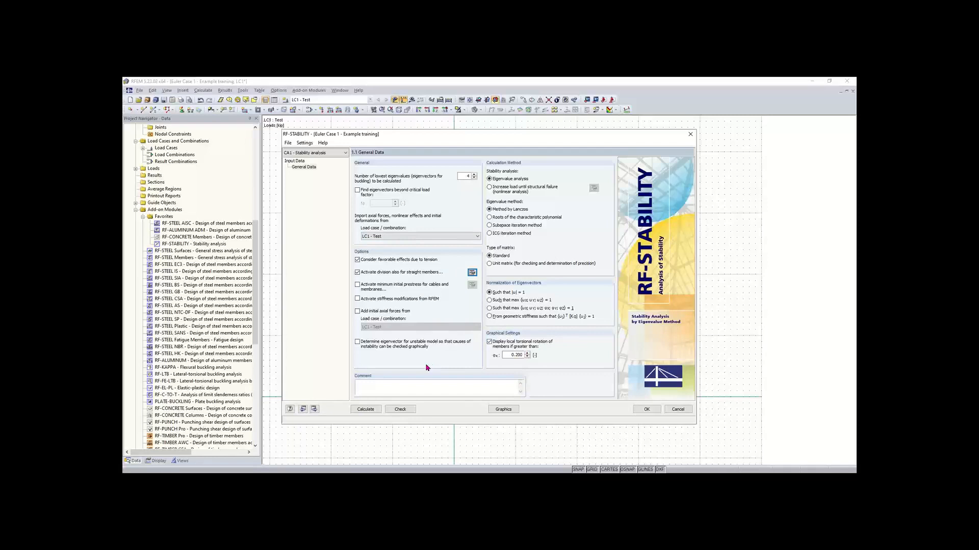
Step: Calculate stability case CA1 and review the column's effective lengths and critical loads
click(375, 411)
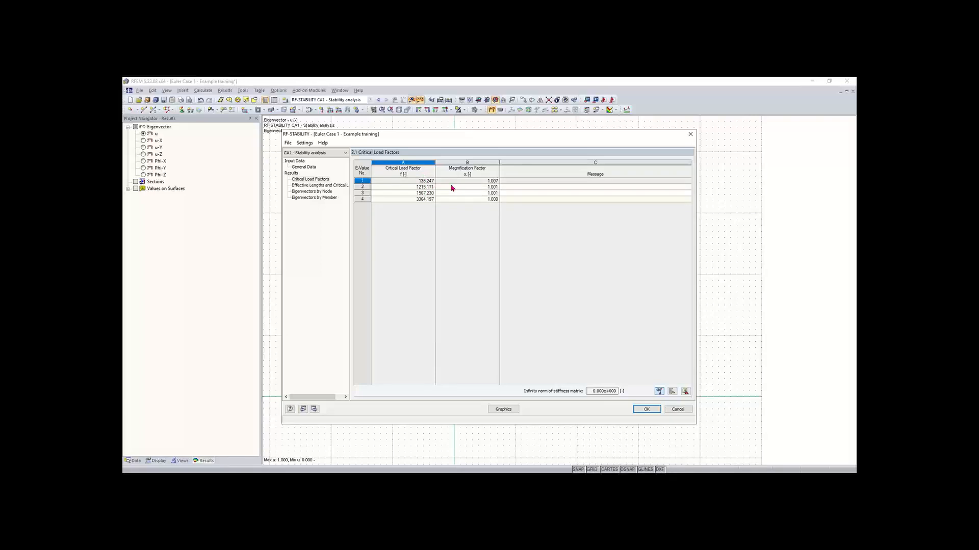
click(327, 187)
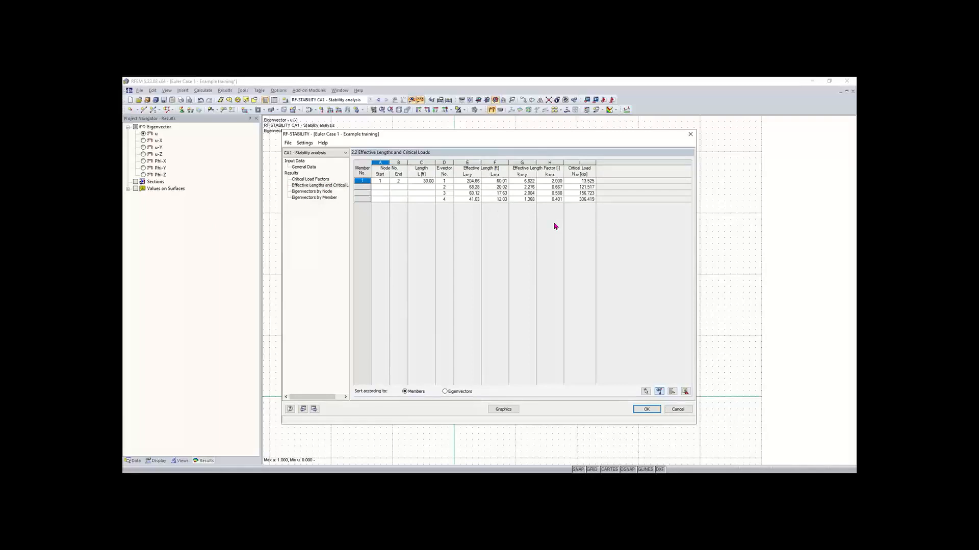
Step: Show eigenvector No. 2 graphically on the column in the X-direction view
click(500, 410)
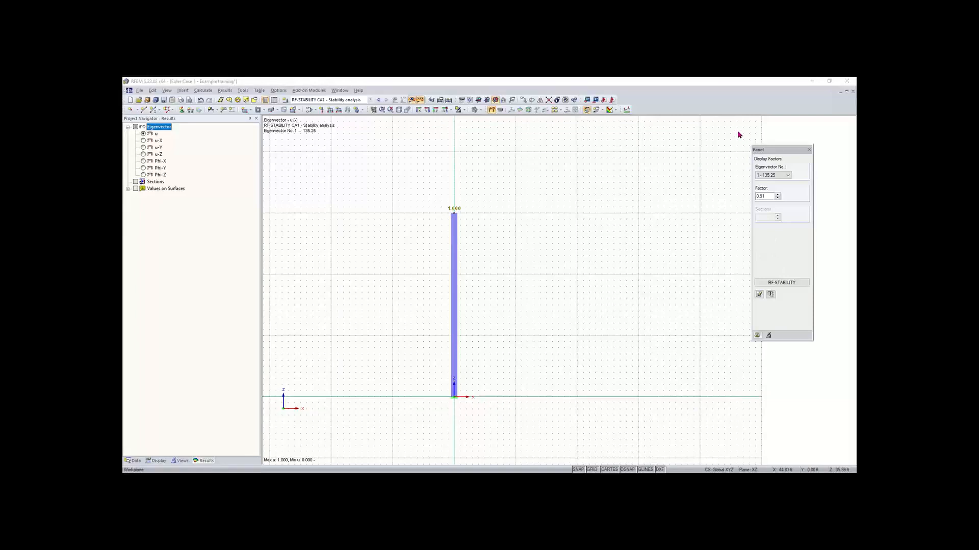
drag(773, 150, 695, 158)
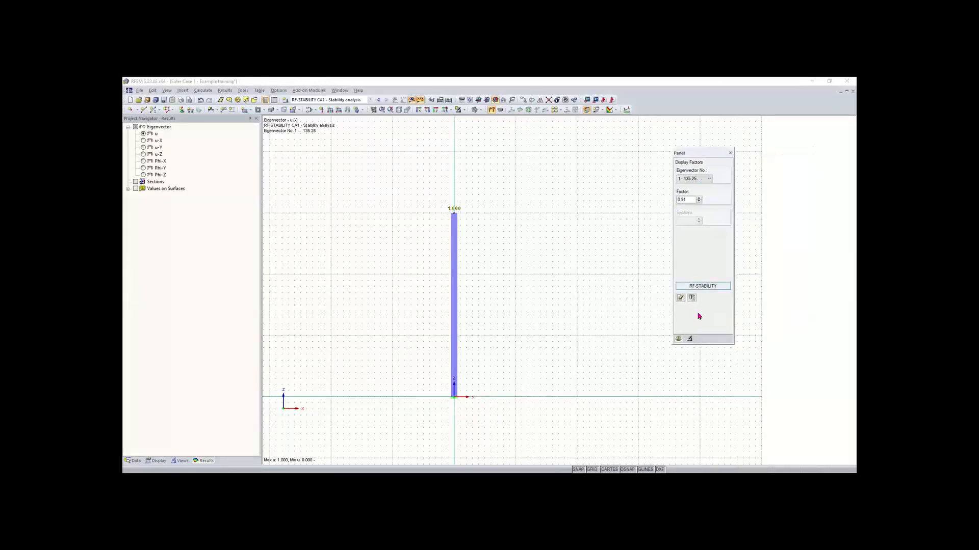
click(698, 181)
click(694, 190)
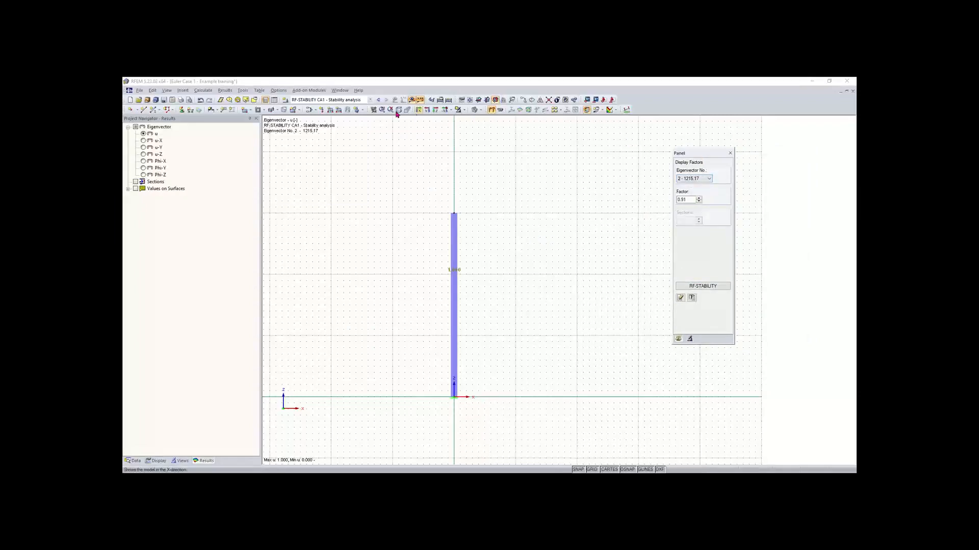
click(427, 110)
click(418, 110)
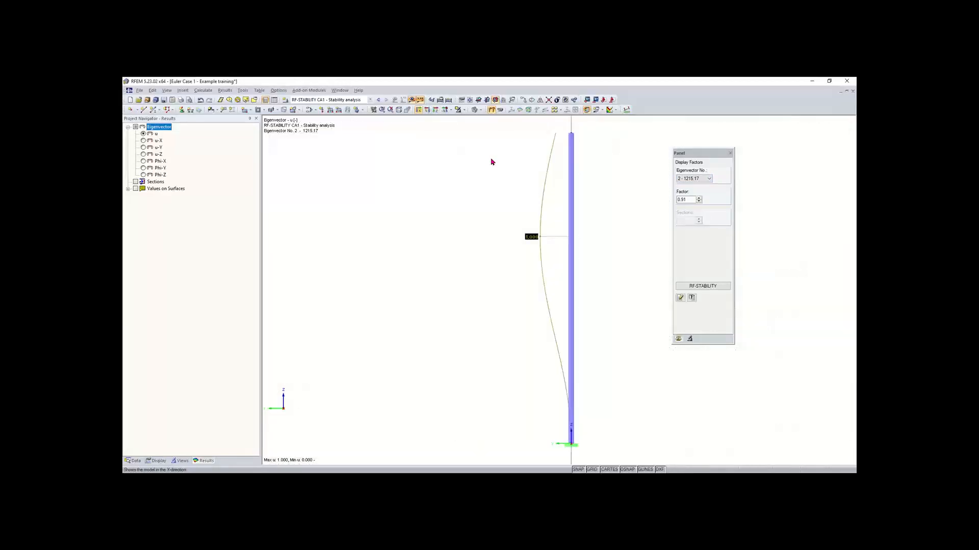
middle_drag(558, 207, 493, 219)
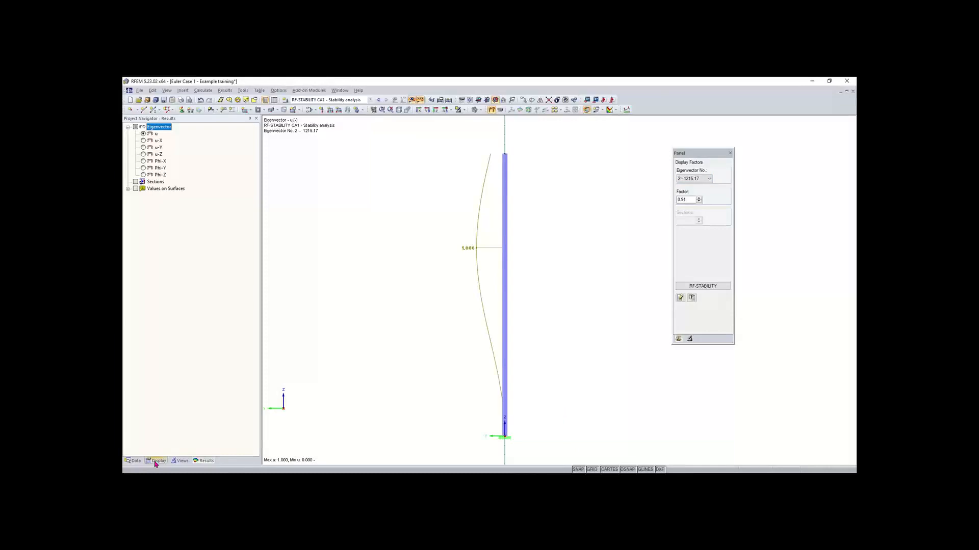
Step: Set the member deformation display to colored cross-sections
click(156, 463)
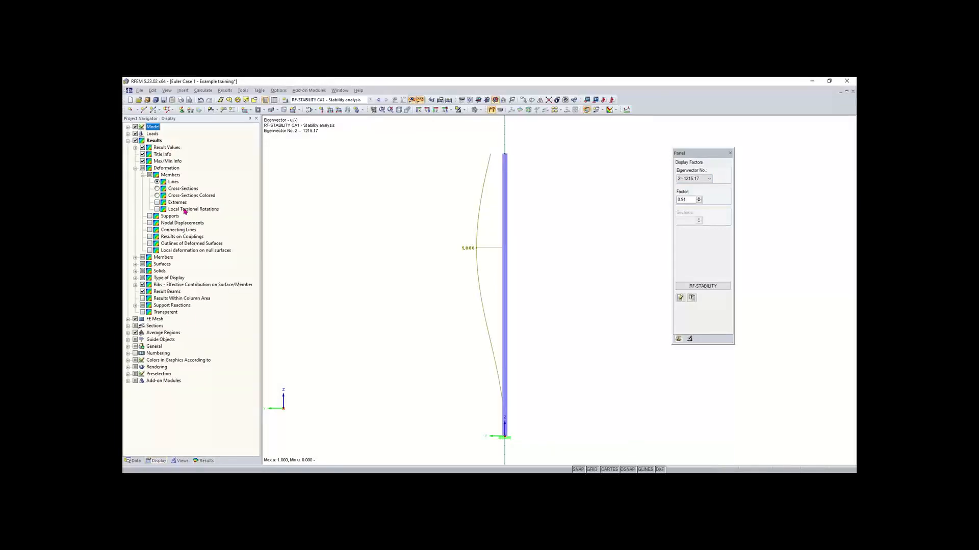
click(158, 196)
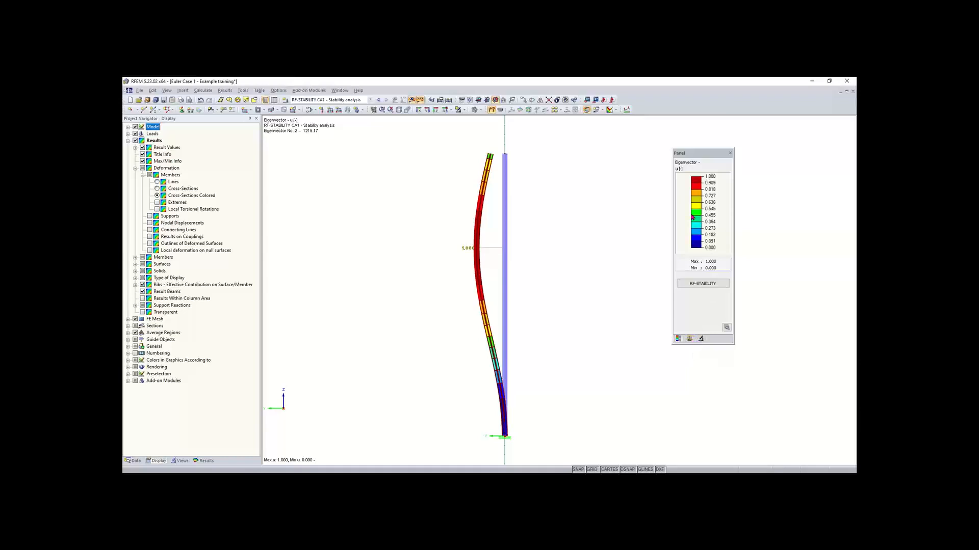
click(700, 338)
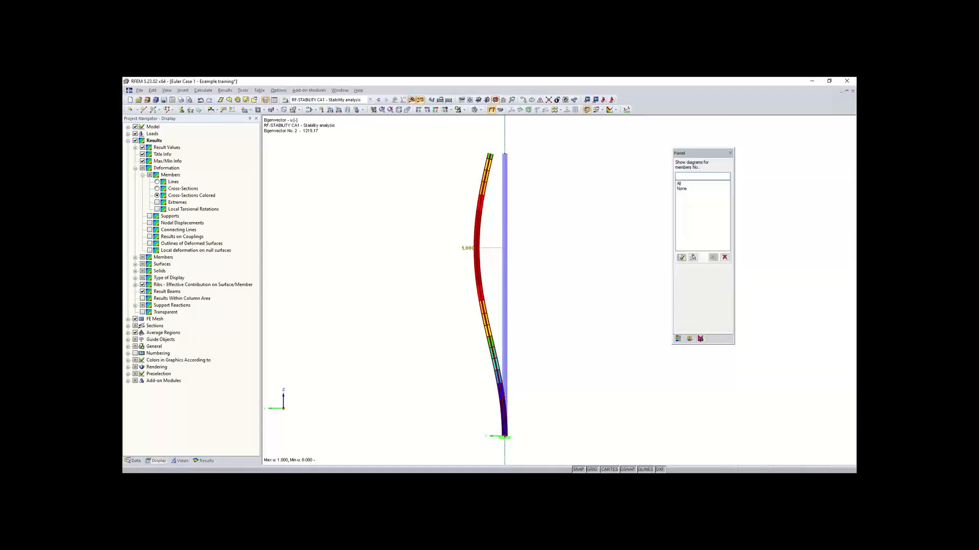
Step: Compare the buckling shapes of eigenvectors No. 3 and No. 4, then return to eigenvector No. 1
click(689, 339)
click(705, 179)
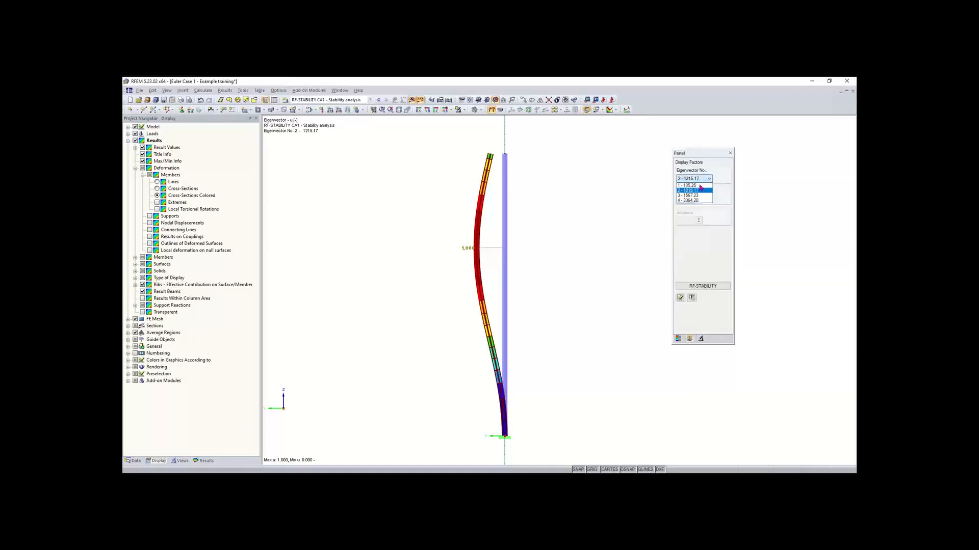
click(691, 196)
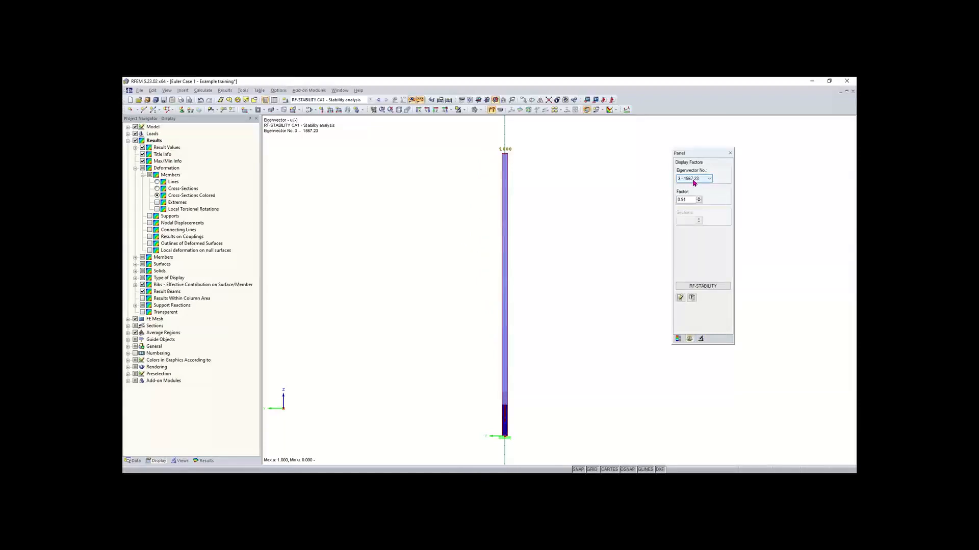
click(694, 182)
click(698, 200)
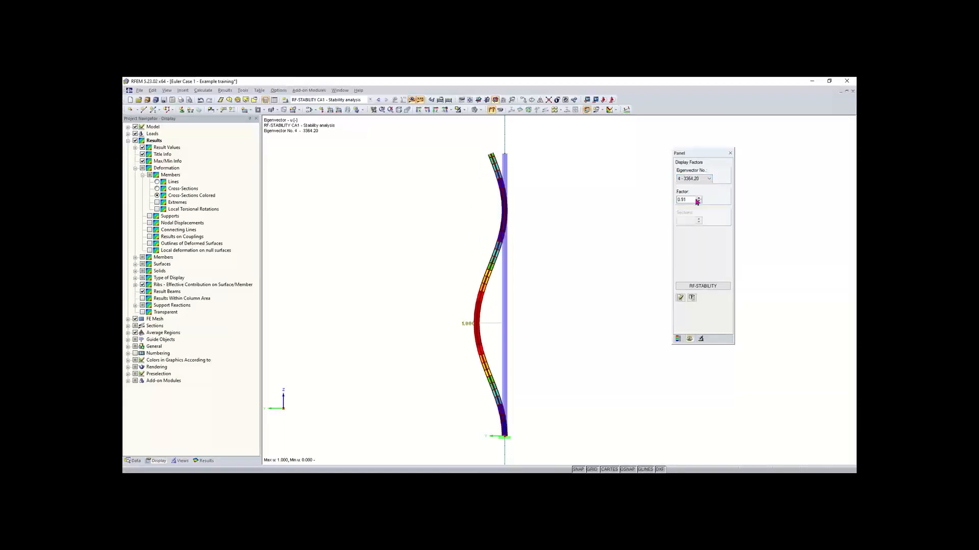
click(694, 181)
click(694, 185)
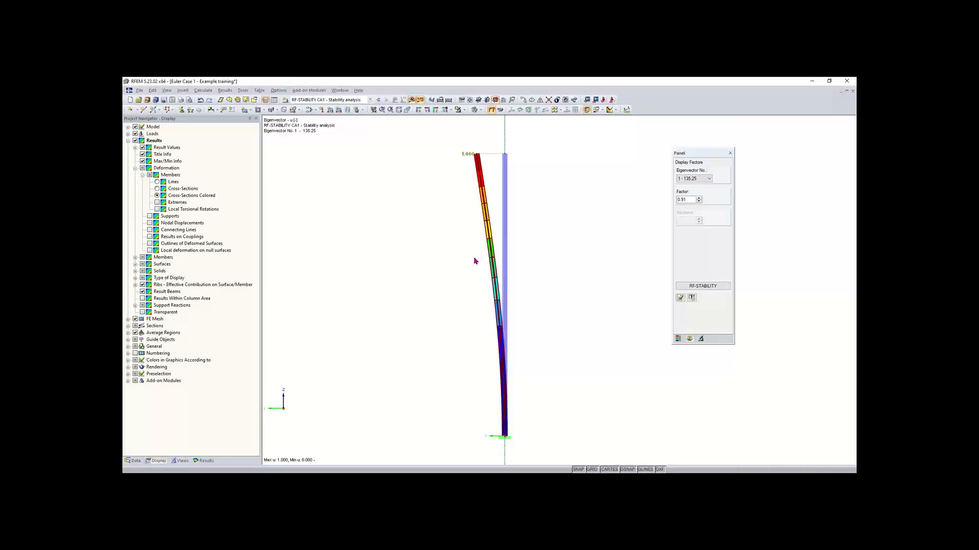
Step: Turn on the local axis system display for the column and look at it in a 3D view
right_click(503, 226)
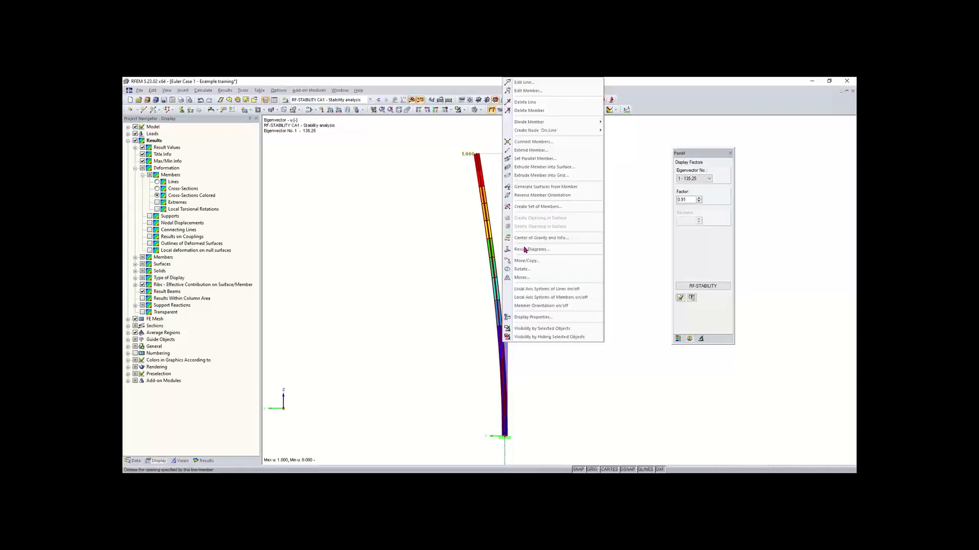
click(541, 289)
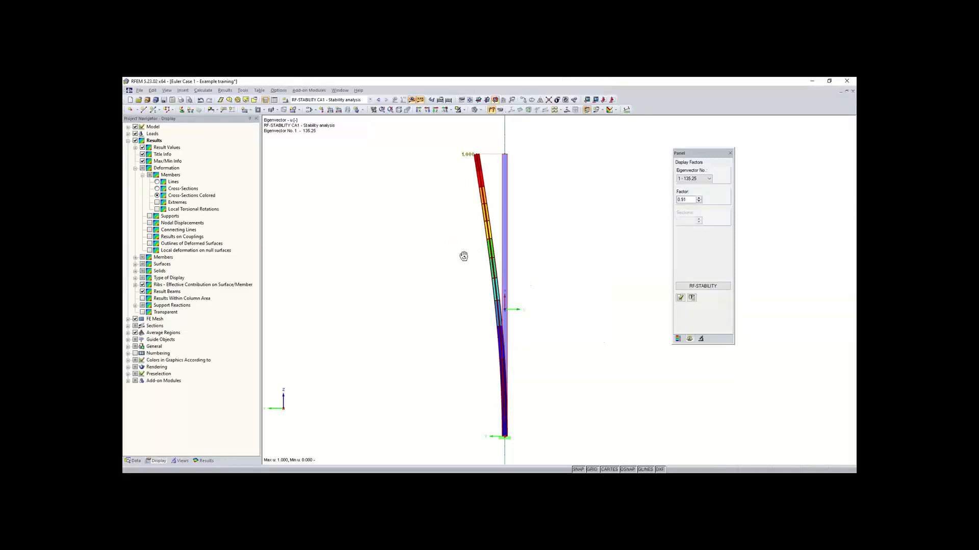
ctrl+middle_drag(463, 255, 527, 319)
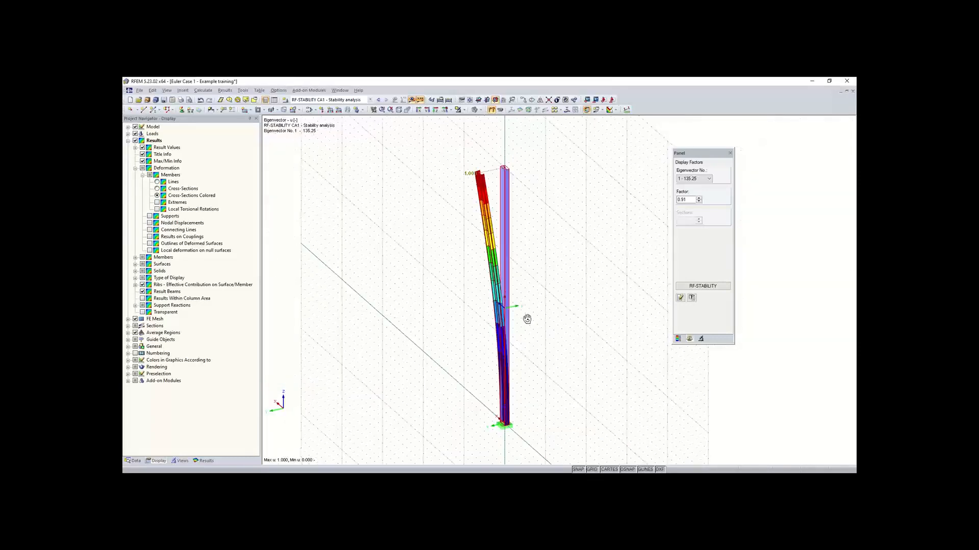
Step: Check the moment of inertia about the z-axis in the column's W 12x35 cross-section properties, leaving the member unchanged
right_click(504, 263)
click(530, 238)
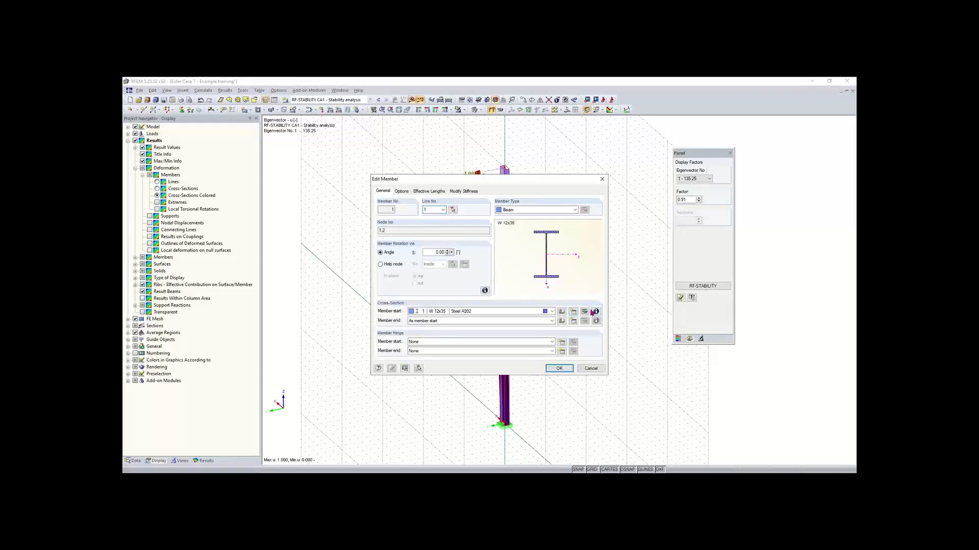
click(595, 312)
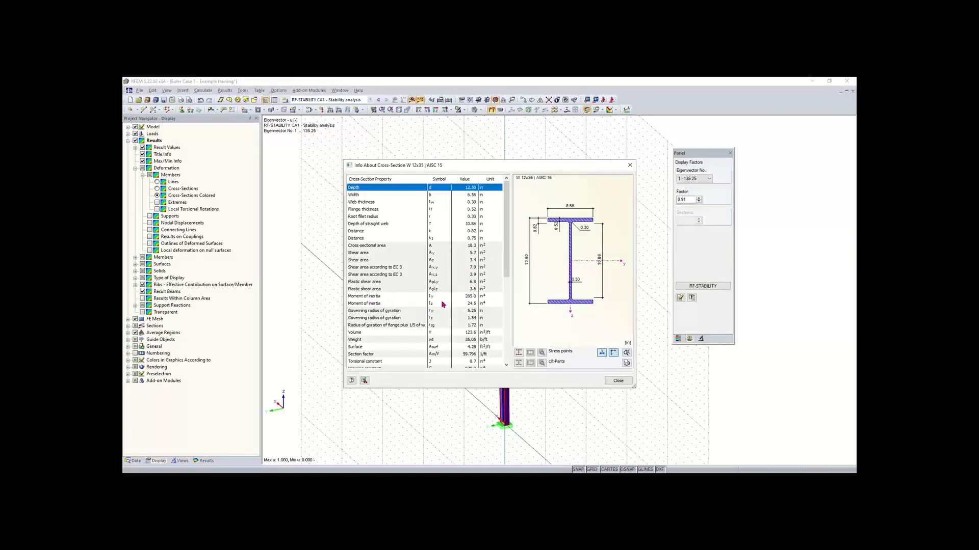
click(433, 304)
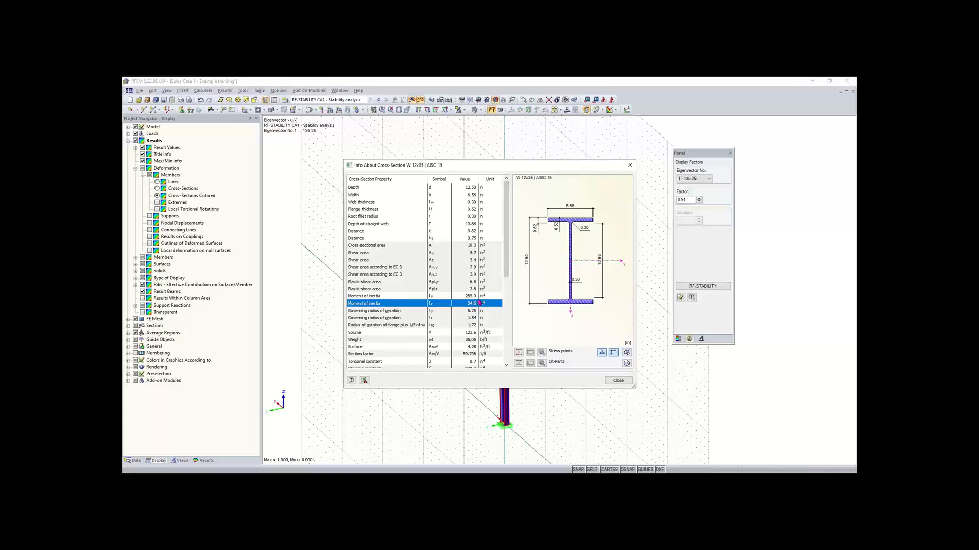
click(617, 382)
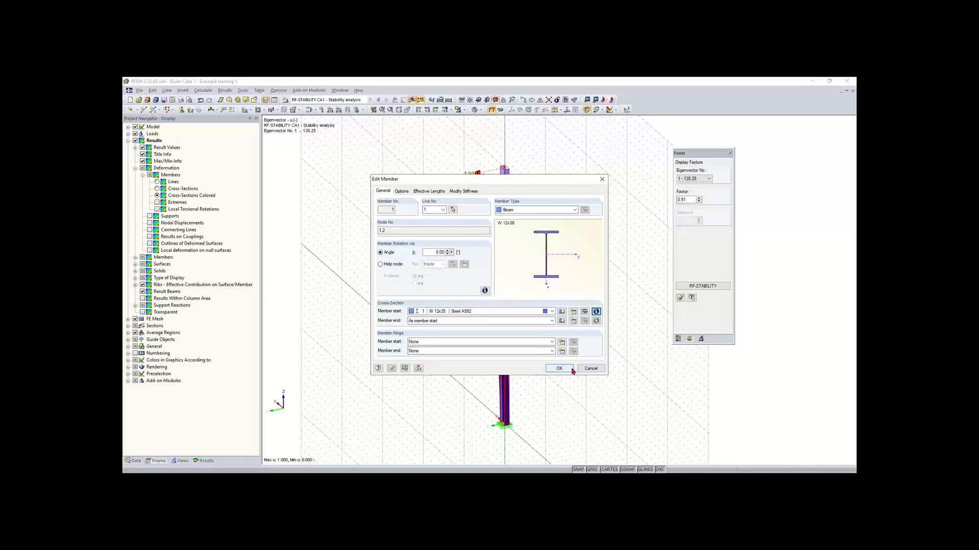
click(603, 179)
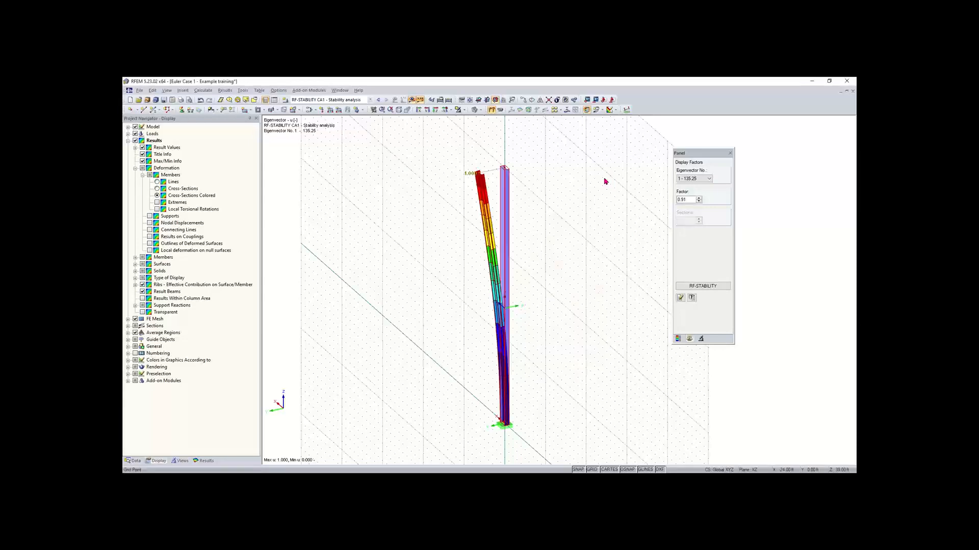
Step: Reopen the RF-STABILITY results and examine the critical load factors, effective length factors and critical loads
click(702, 289)
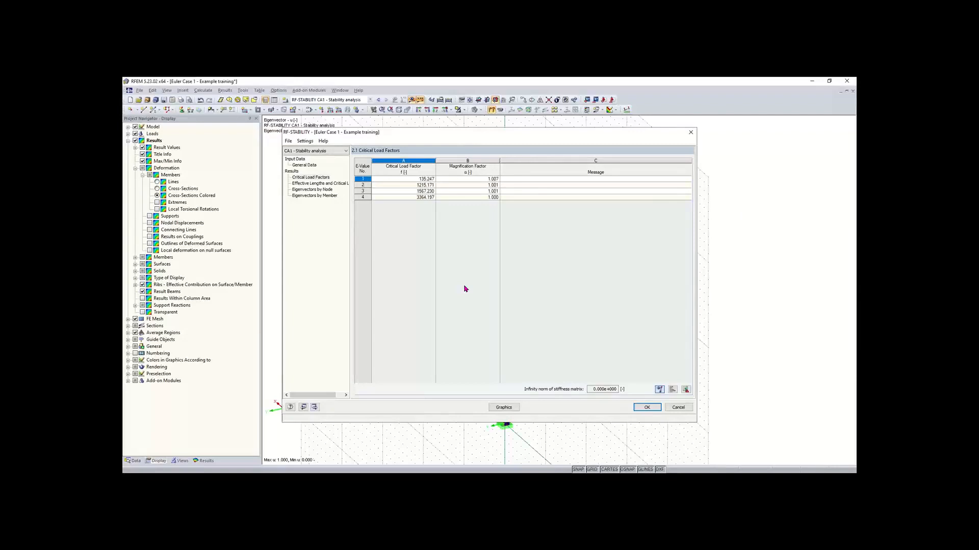
click(314, 184)
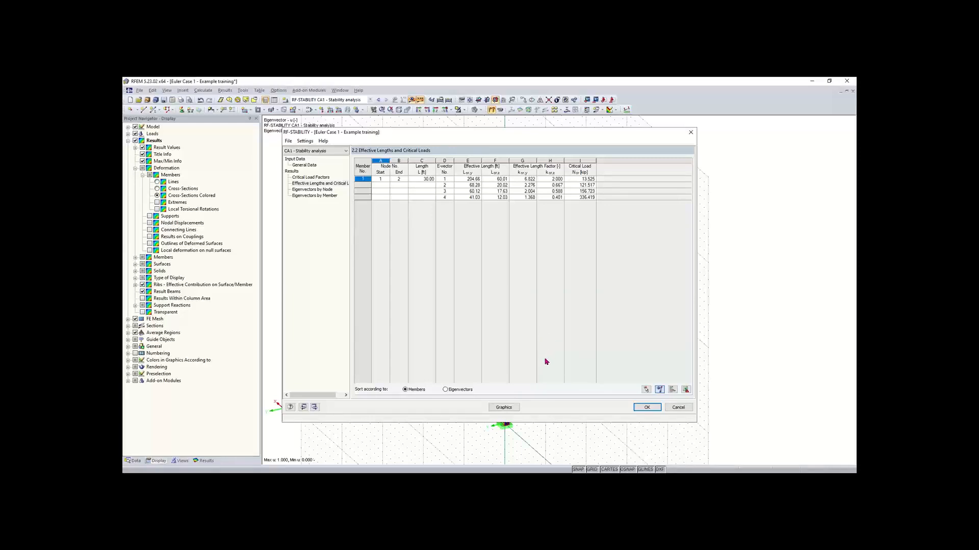
click(647, 407)
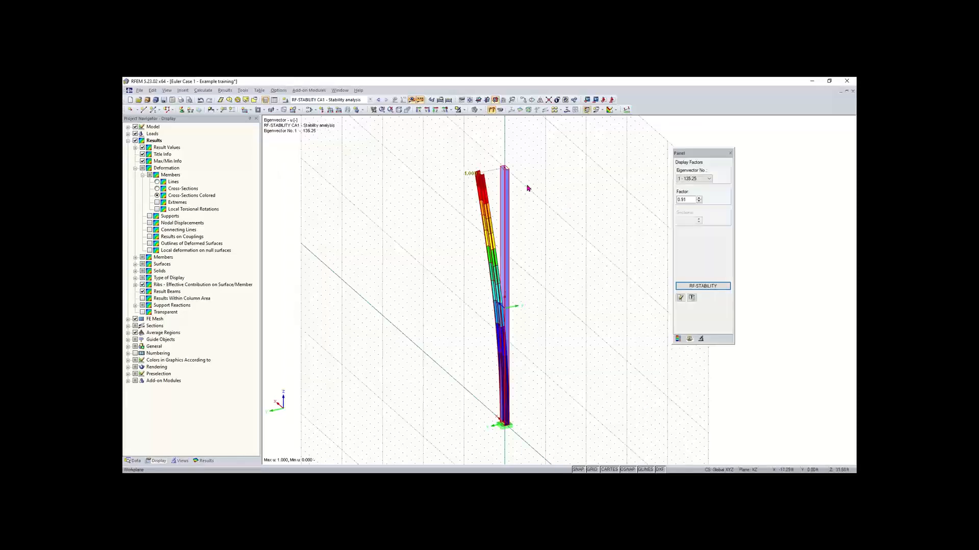
Step: Edit the nodal load at the column's top in LC1, setting PZ to -14 kip
scroll(552, 191, down, 1)
middle_drag(553, 191, 478, 224)
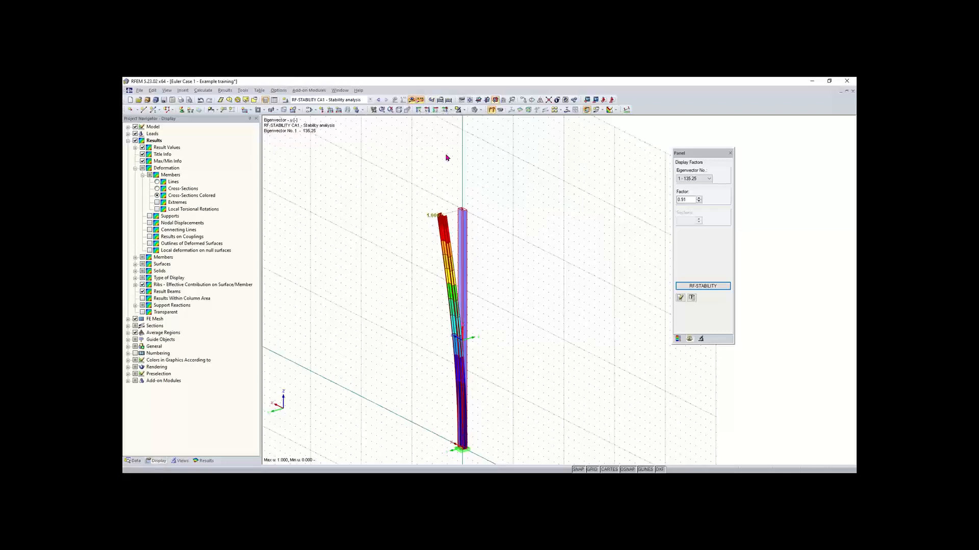
click(340, 91)
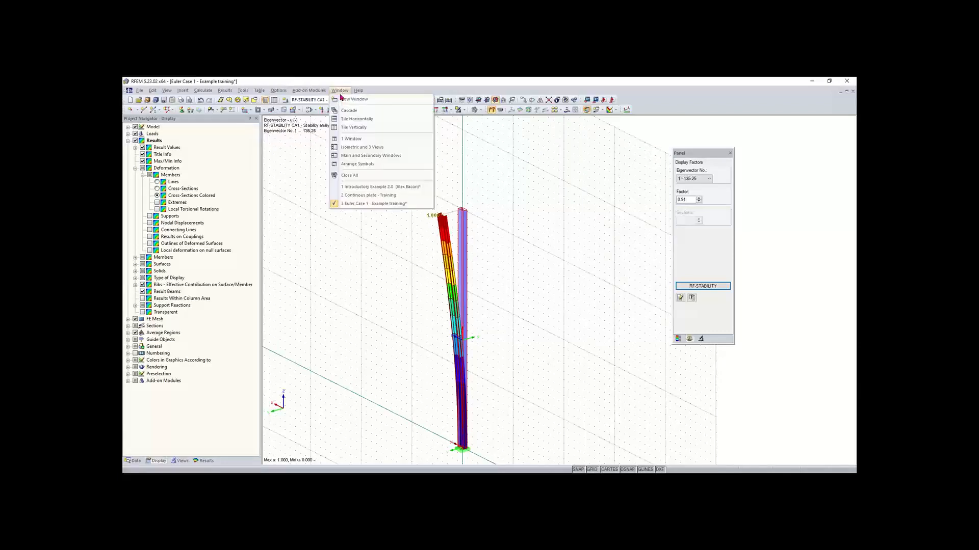
click(314, 101)
click(314, 105)
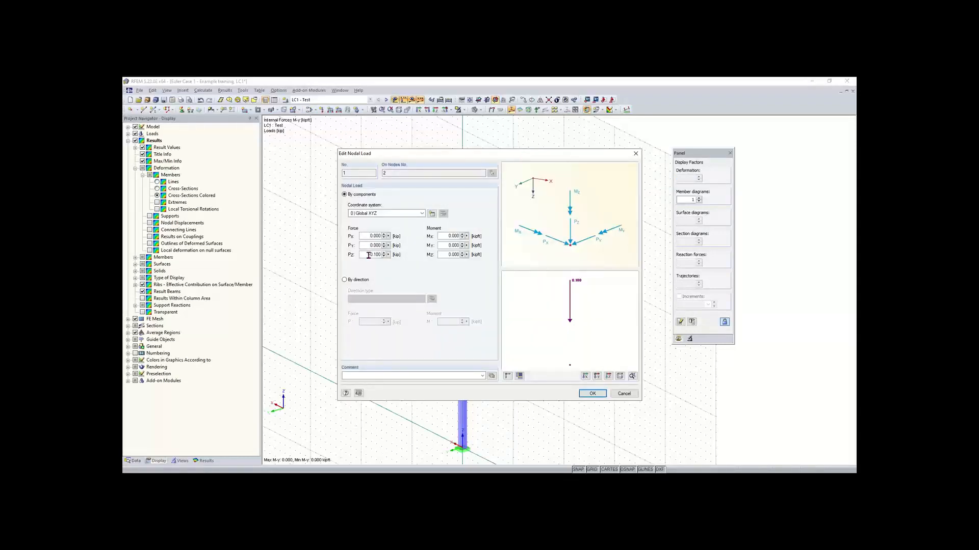
double_click(368, 256)
key(BackSpace)
text(-14)
click(592, 394)
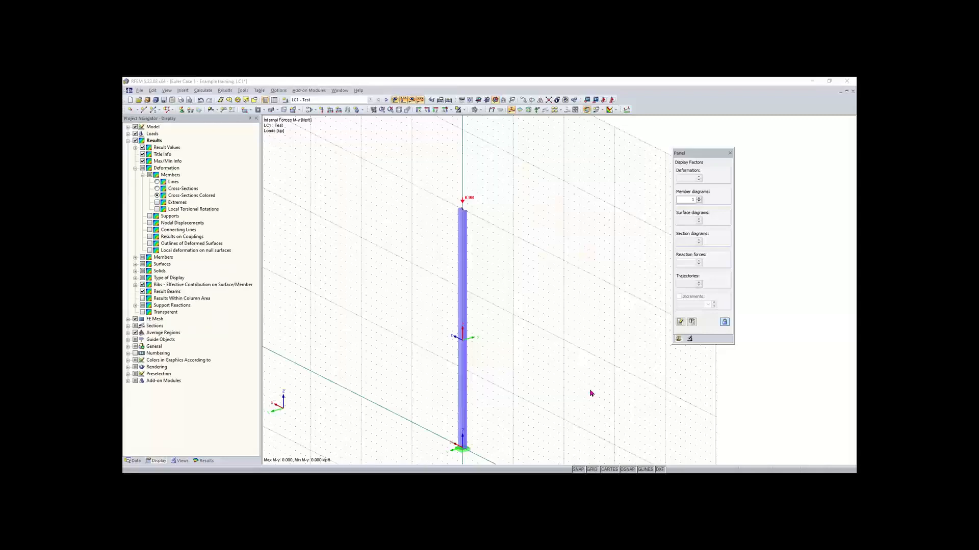
Step: Calculate load case LC1 with the 14 kip axial load to test the column's stability
scroll(407, 219, down, 1)
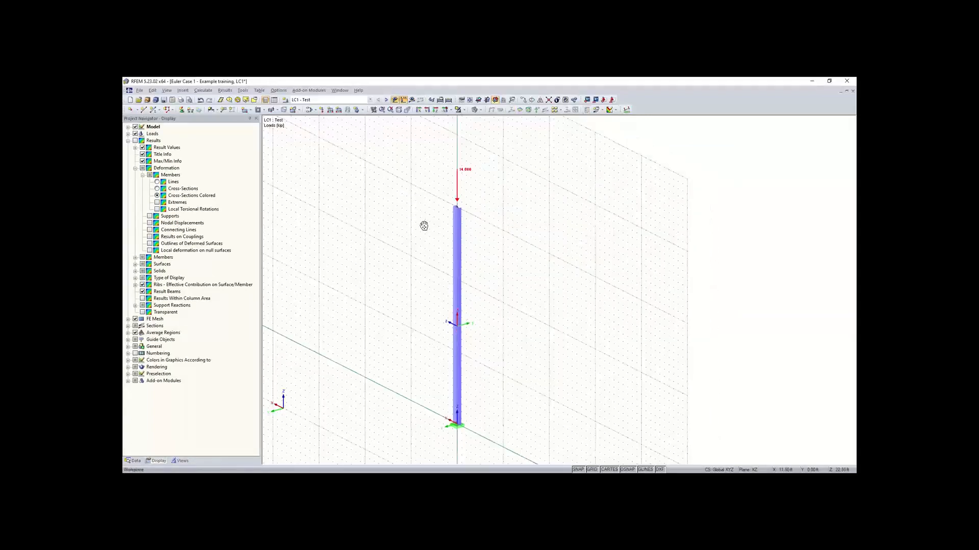
middle_drag(424, 226, 443, 214)
click(412, 100)
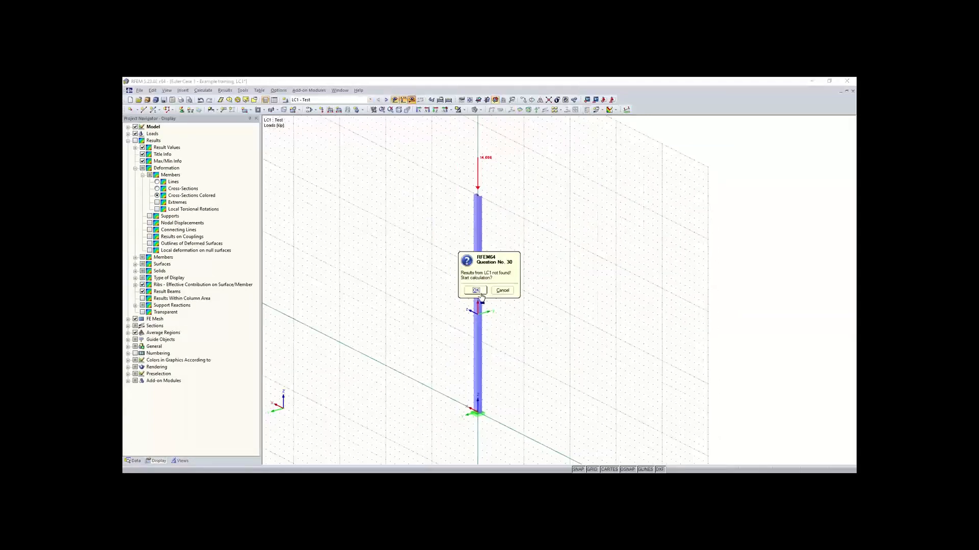
click(476, 290)
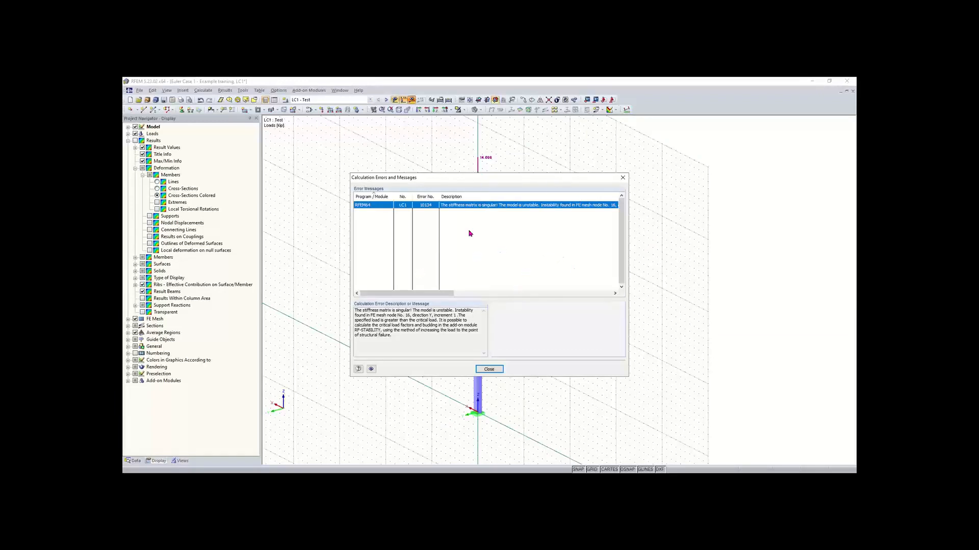
drag(453, 178, 441, 172)
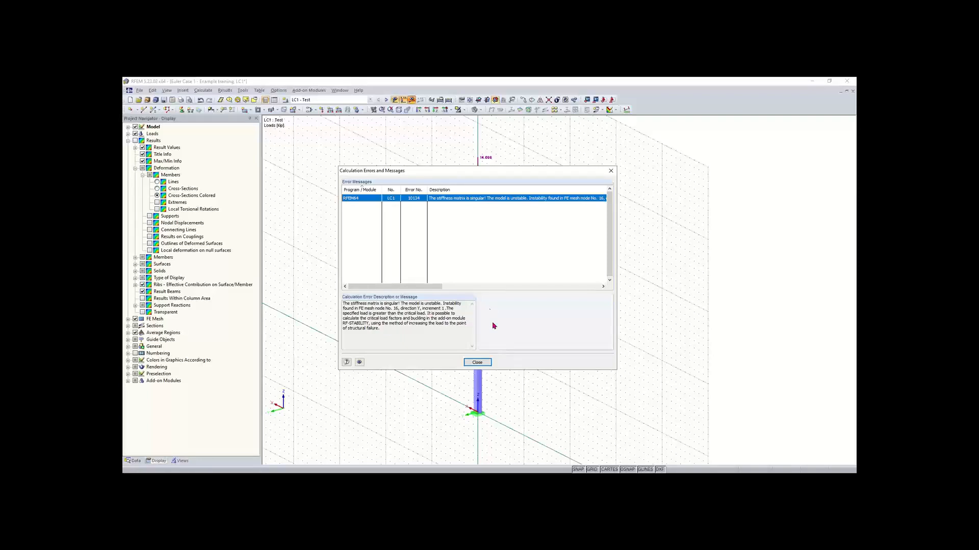
Step: Dismiss the calculation errors and set load case LC1's method of analysis to geometrically linear analysis
click(477, 362)
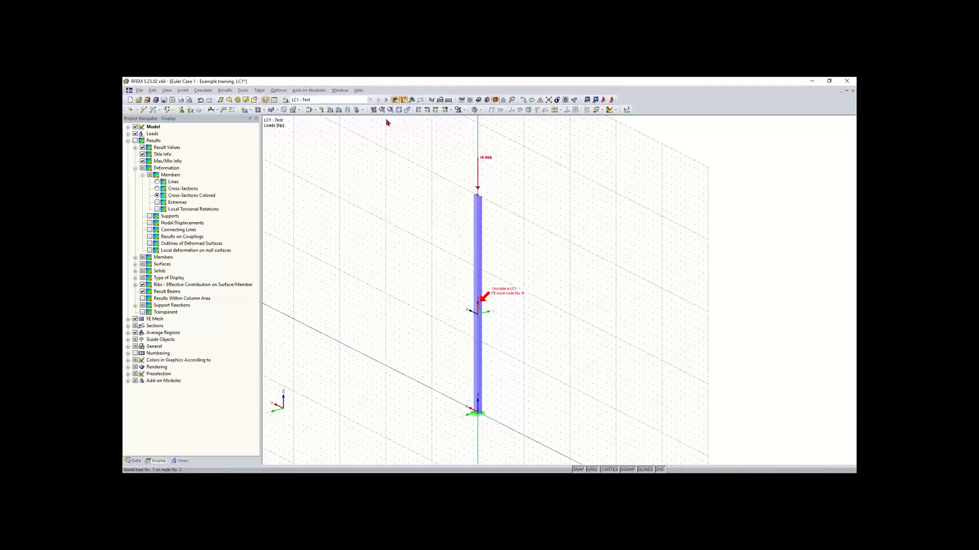
click(310, 111)
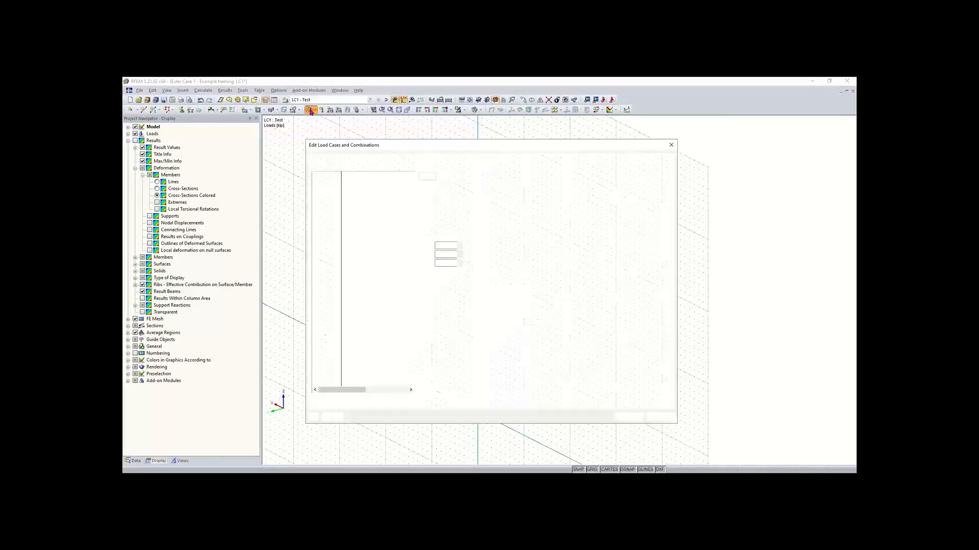
click(459, 190)
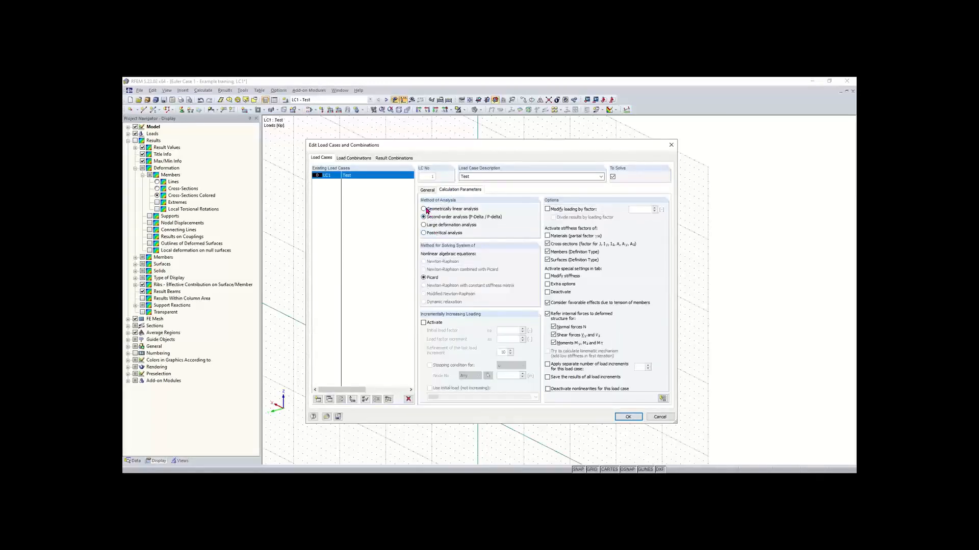
click(423, 209)
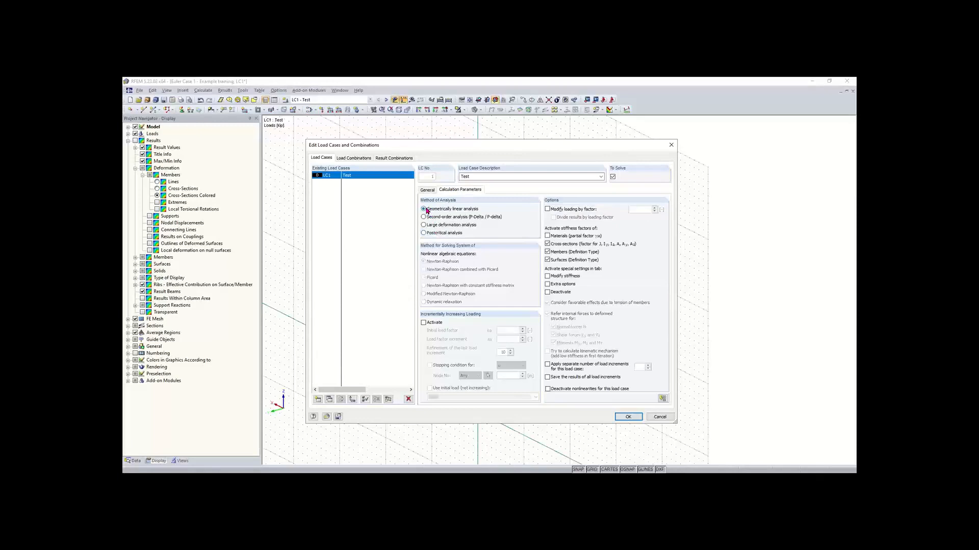
click(628, 417)
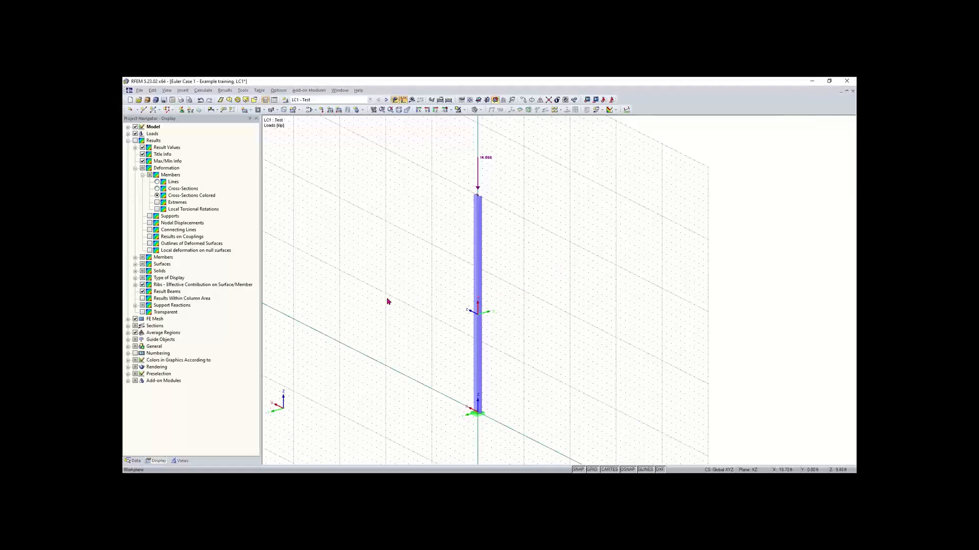
Step: Run the RF-STABILITY eigenvalue analysis on load case LC1 - Test to compute the column's critical load factors
click(137, 460)
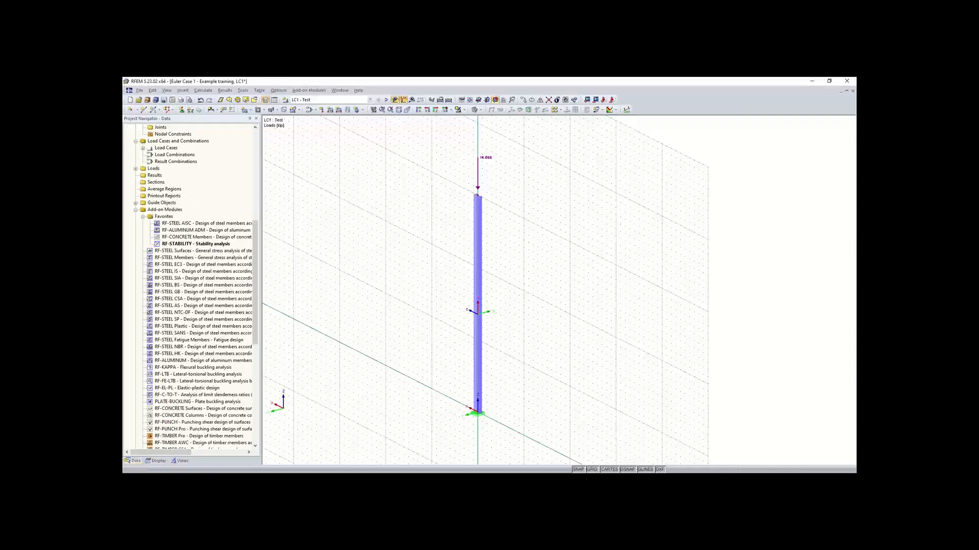
double_click(205, 243)
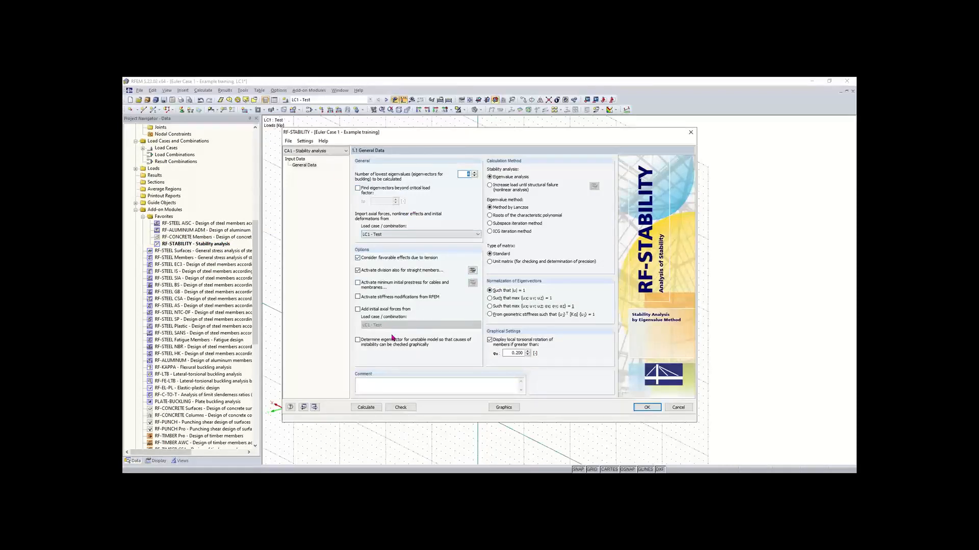
click(392, 236)
click(373, 240)
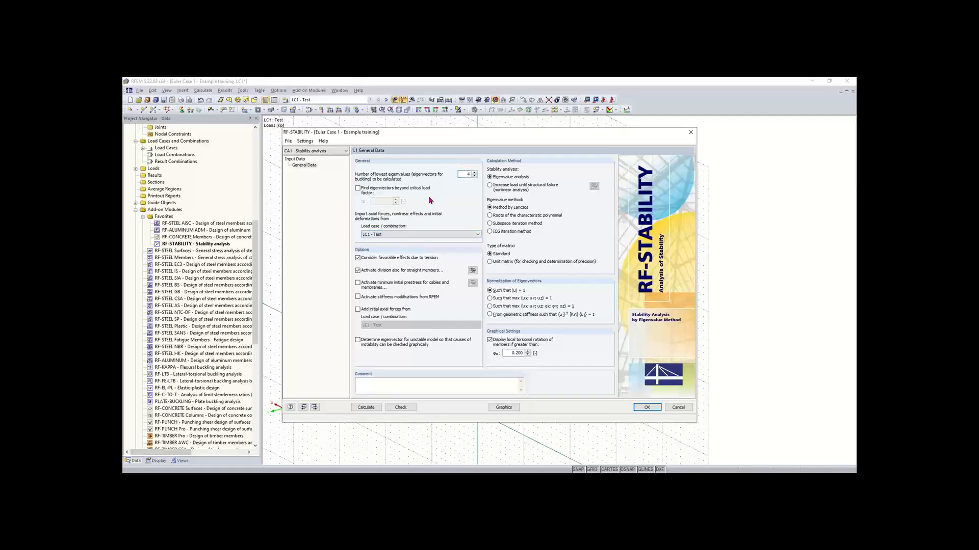
click(365, 408)
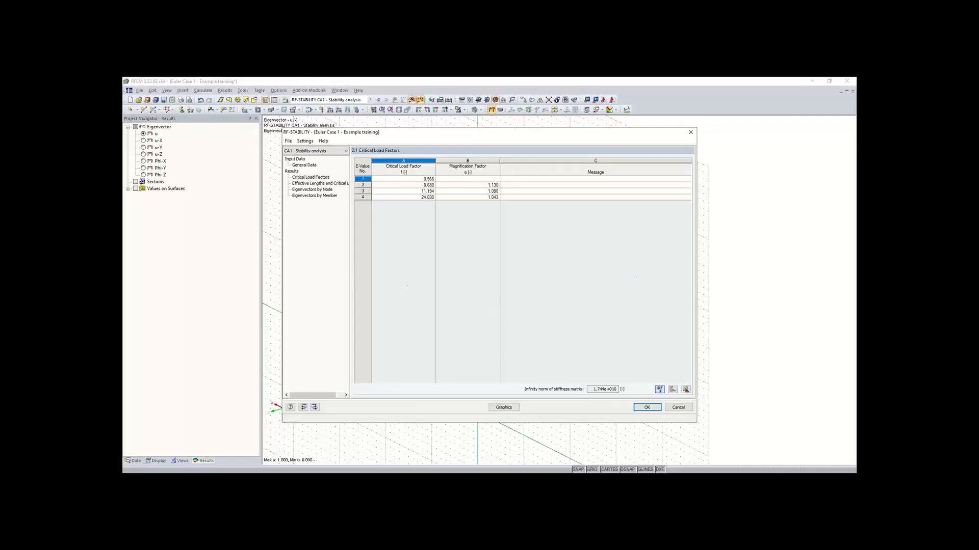
mouse_move(600, 445)
click(715, 170)
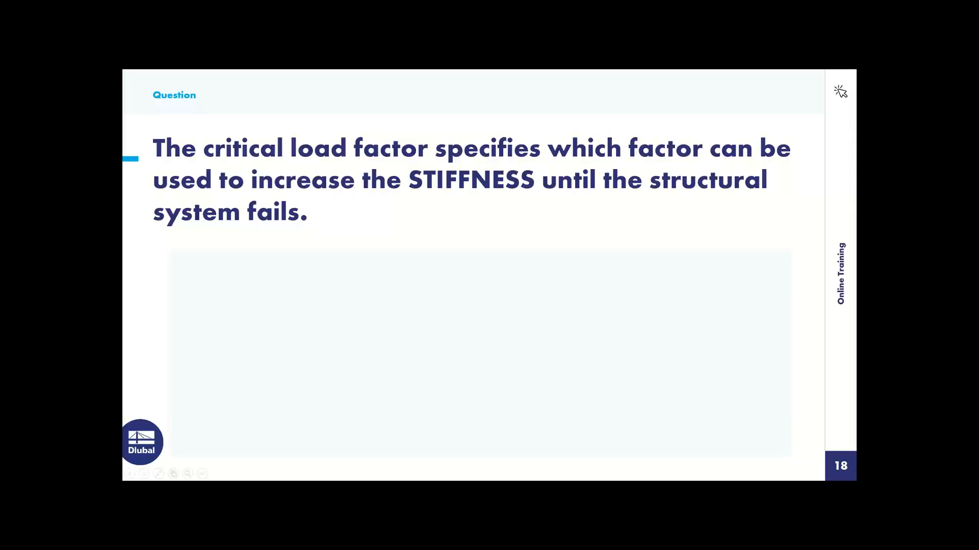
key(Right)
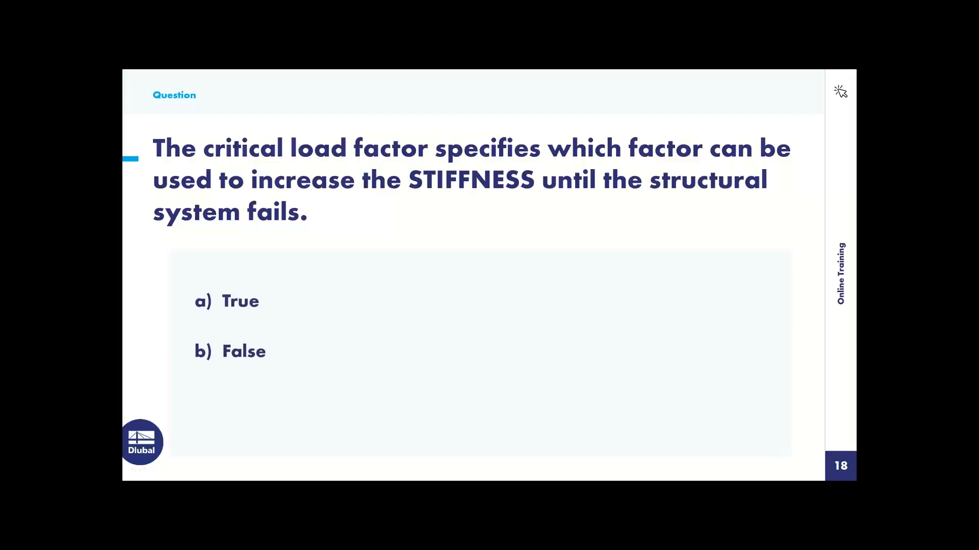
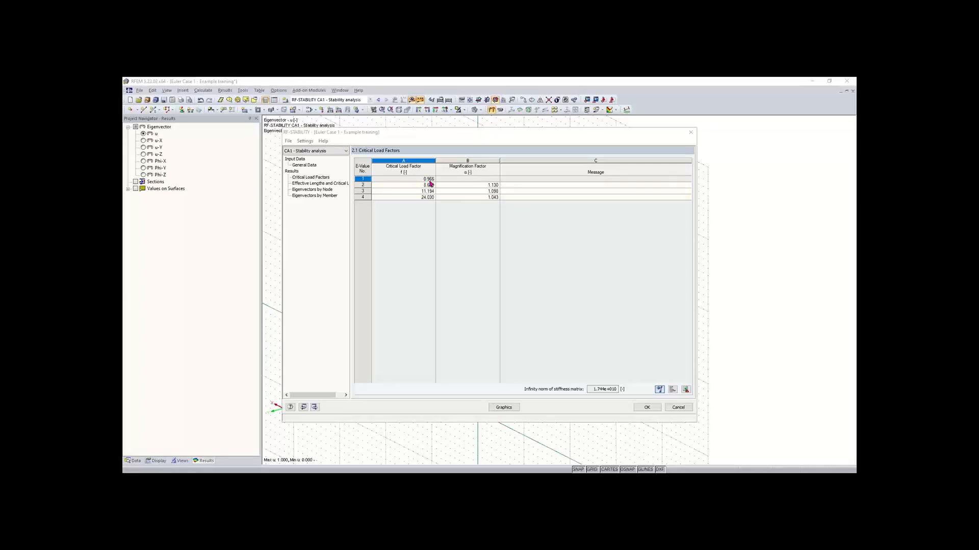
Step: Close the RF-STABILITY critical load factor results and switch the displayed case to LC1 - Test
click(431, 182)
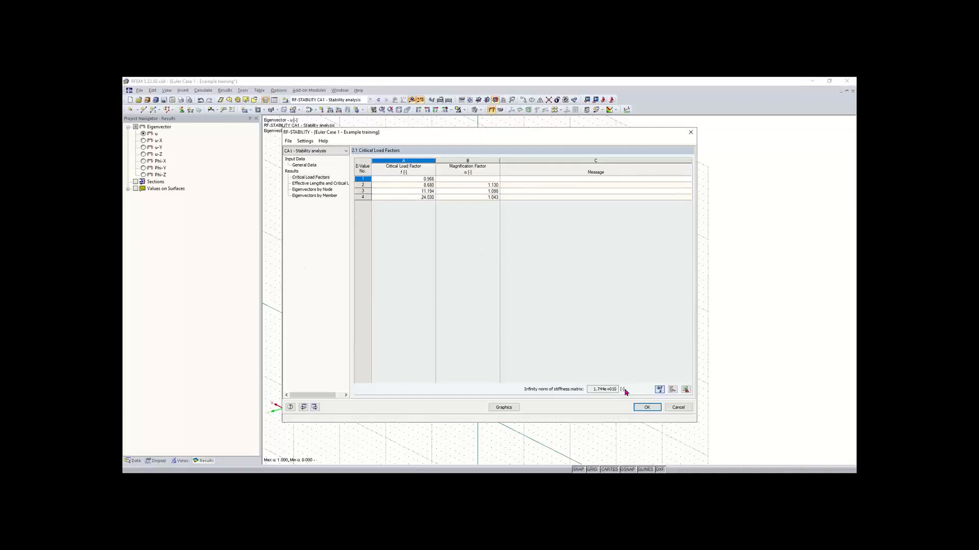
click(646, 408)
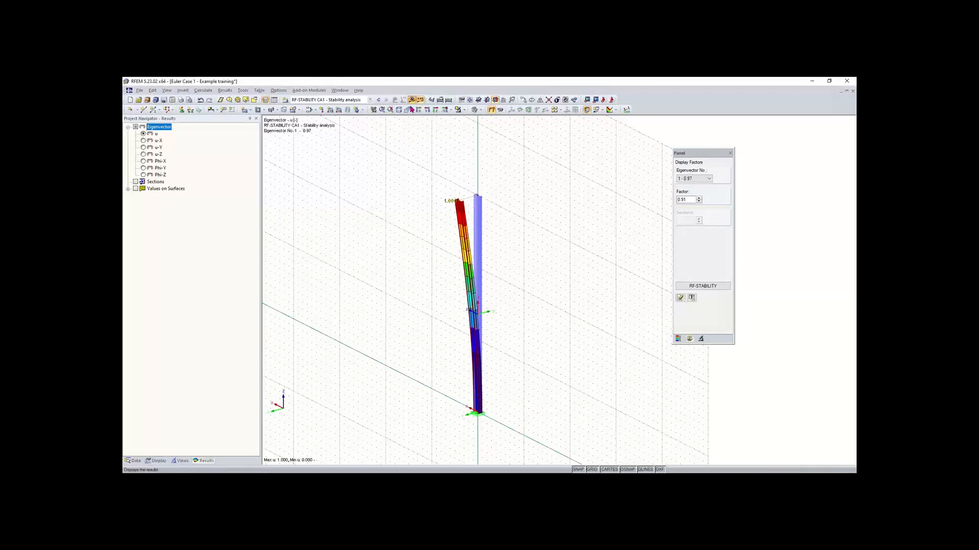
click(331, 100)
click(327, 107)
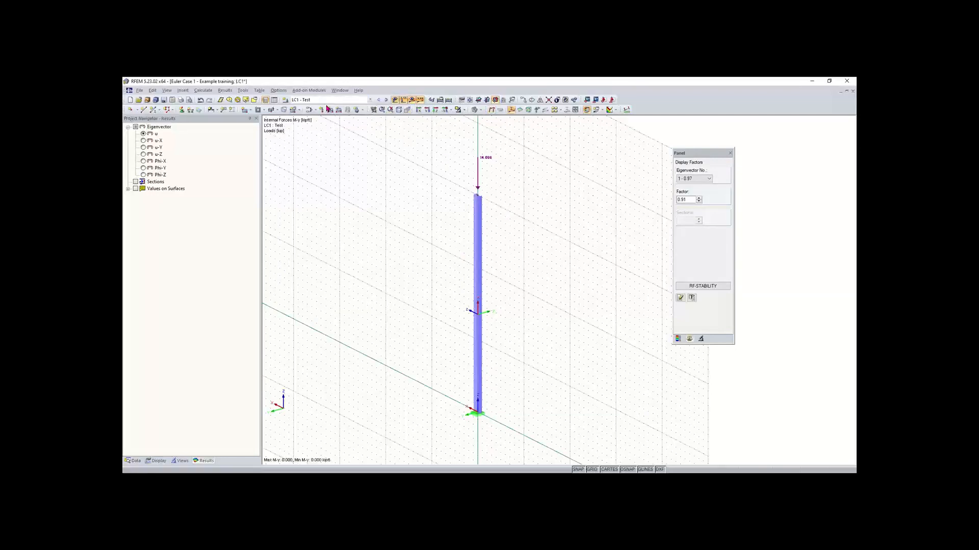
click(340, 101)
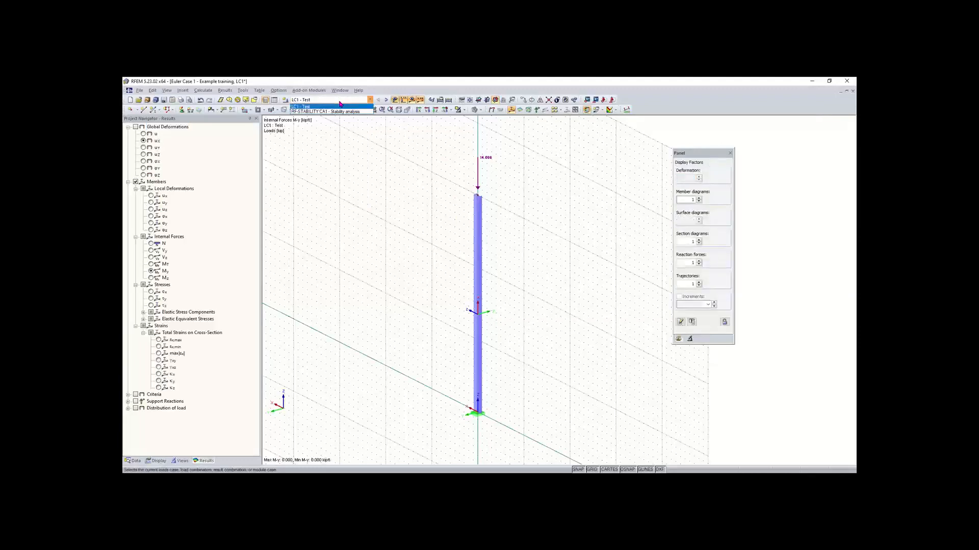
click(338, 106)
click(338, 102)
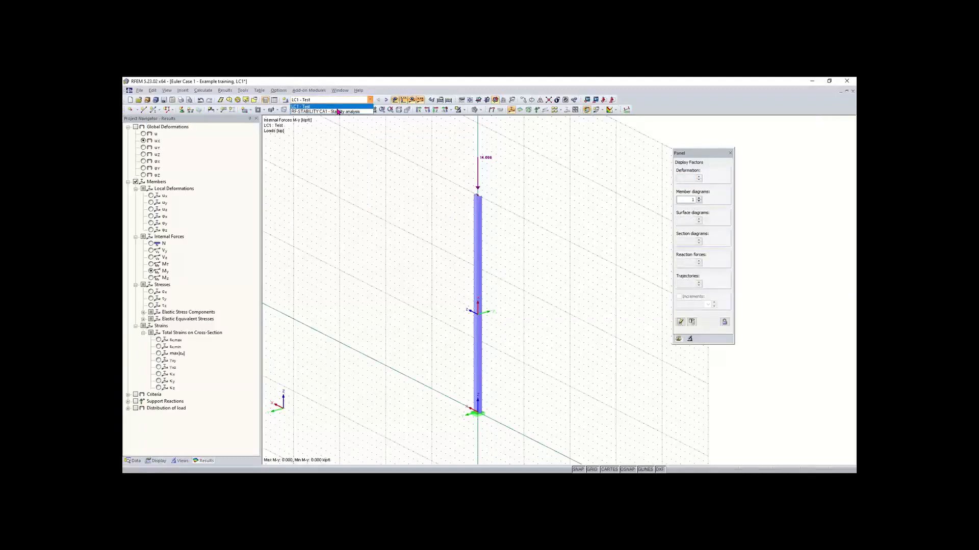
click(337, 99)
click(337, 102)
click(334, 102)
click(334, 102)
click(333, 102)
click(333, 102)
click(331, 107)
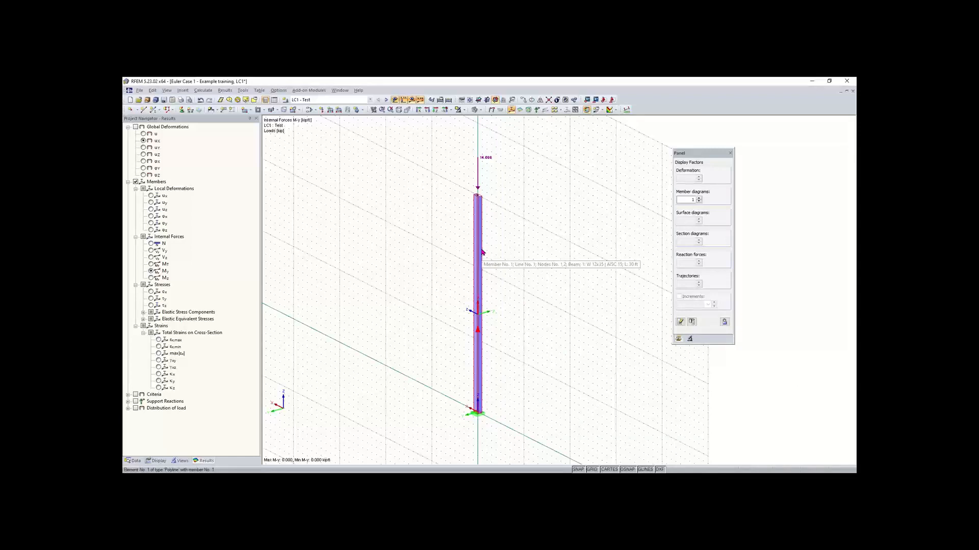
Step: Edit the nodal load at the column's top in LC1, setting PZ to -5 kip
middle_drag(533, 298, 464, 296)
drag(438, 142, 386, 190)
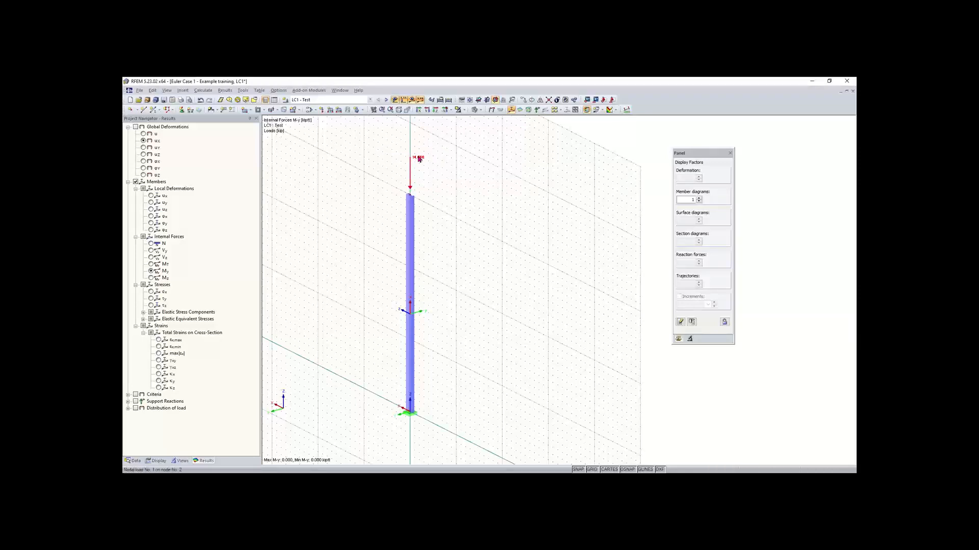
double_click(419, 159)
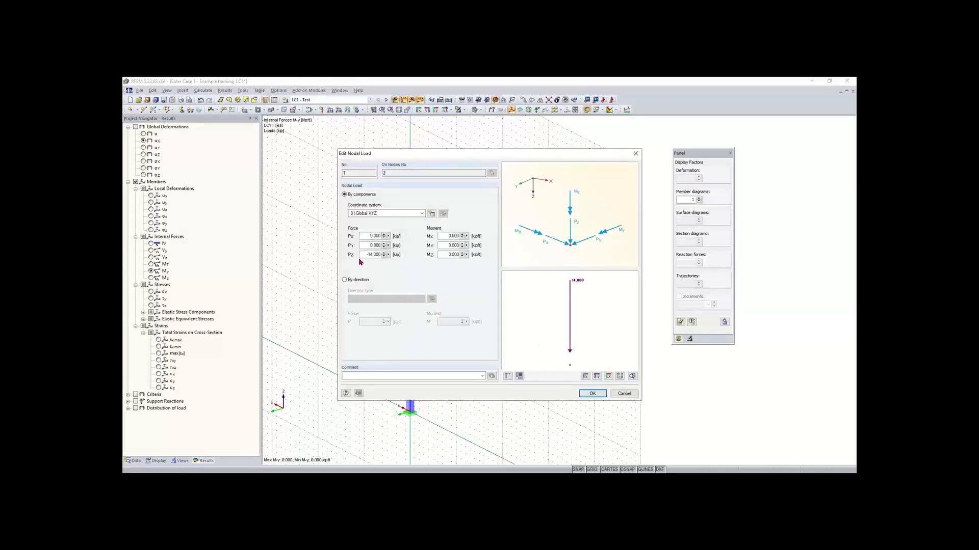
drag(361, 255, 404, 263)
key(BackSpace)
text(5)
click(590, 394)
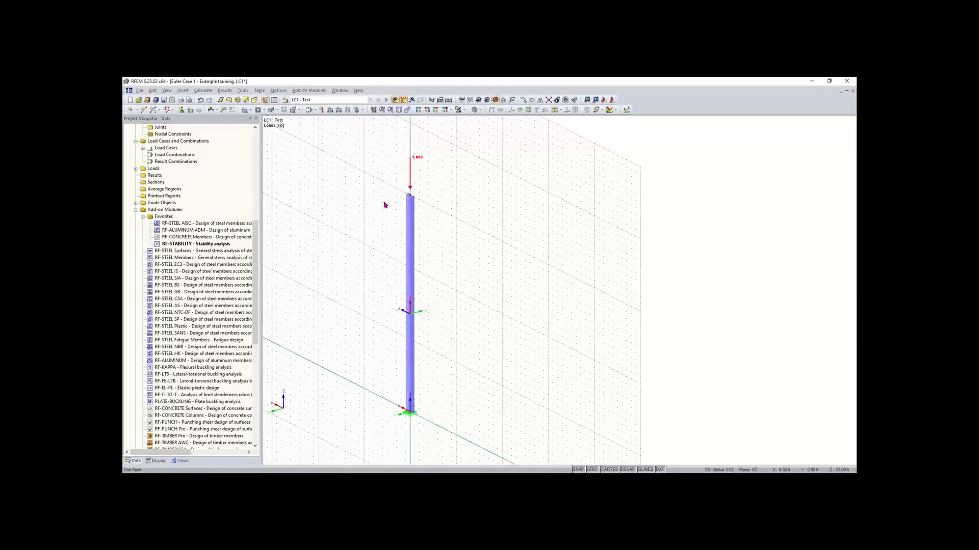
Step: Try shortening the column by setting its top node's Z coordinate to 10 ft, and revert the change
drag(384, 201, 471, 171)
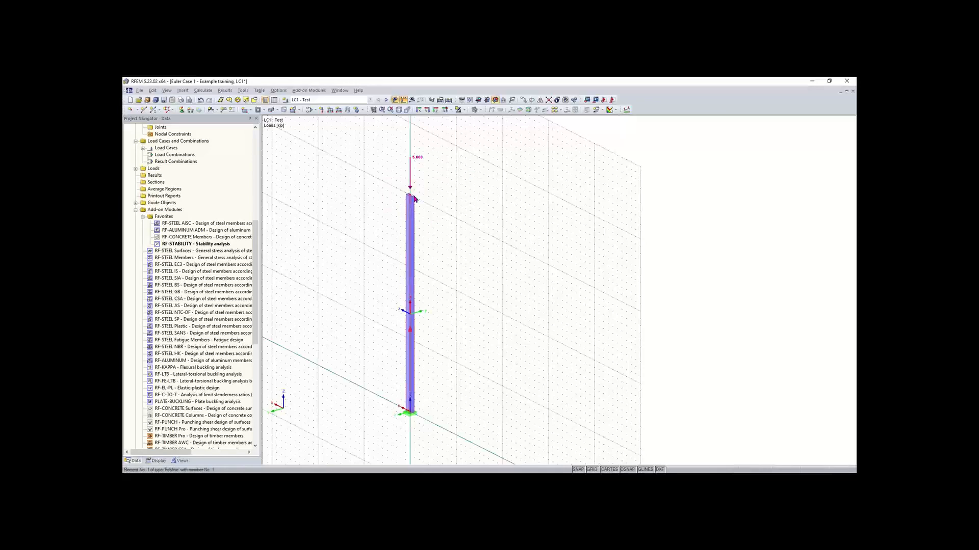
double_click(411, 197)
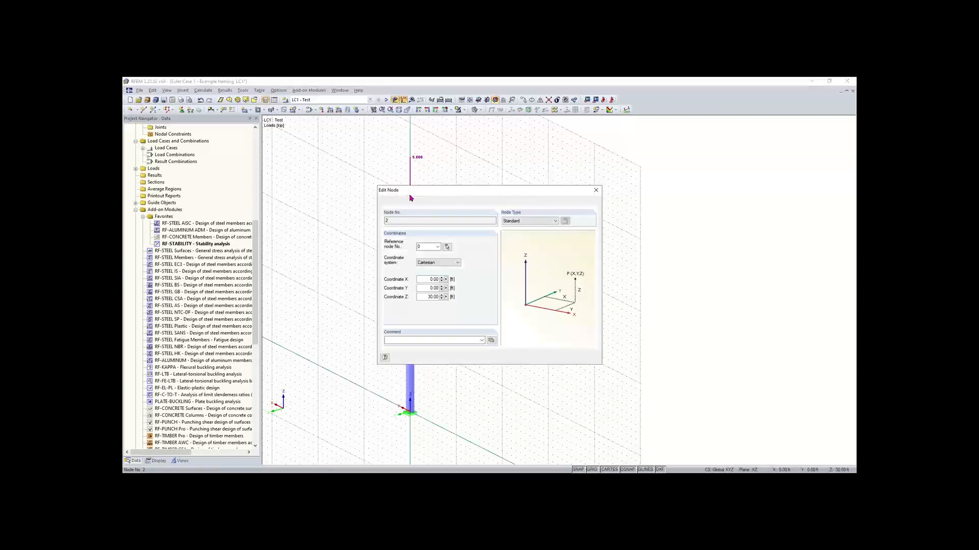
double_click(423, 297)
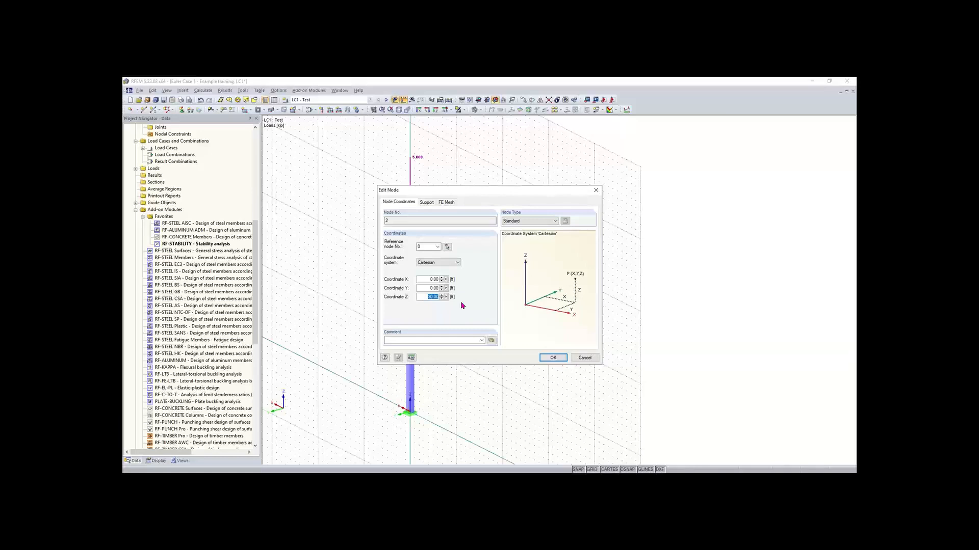
text(10)
key(Return)
middle_drag(437, 366, 480, 300)
scroll(416, 318, up, 2)
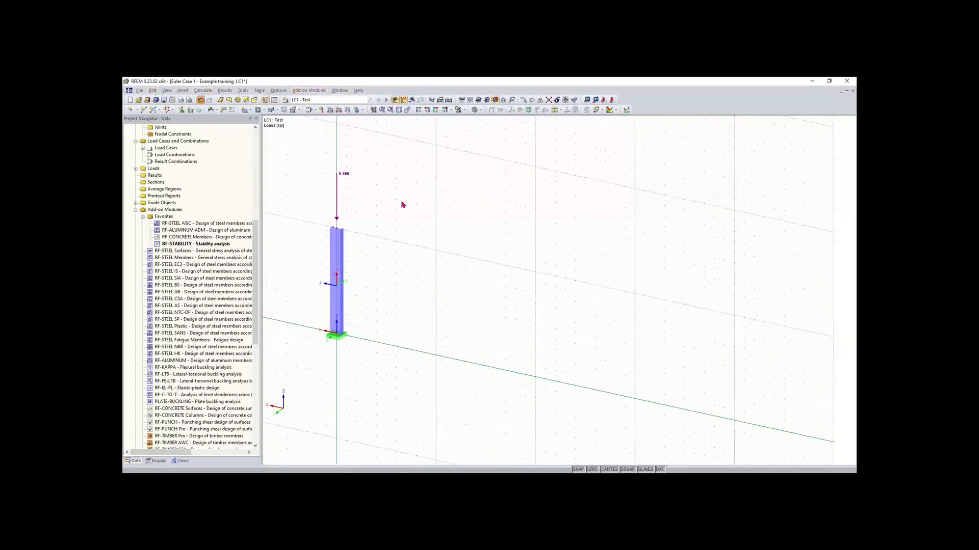
scroll(409, 199, down, 4)
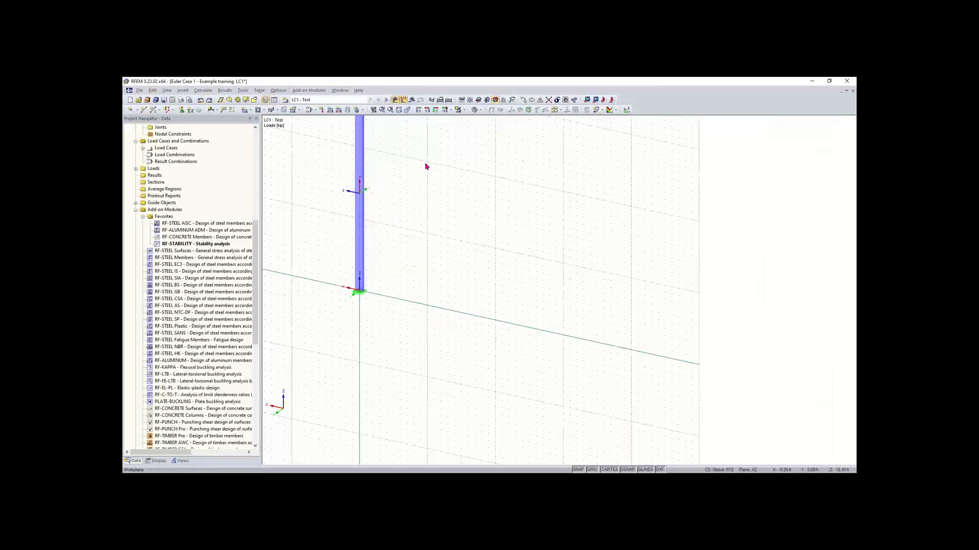
middle_drag(426, 259, 422, 387)
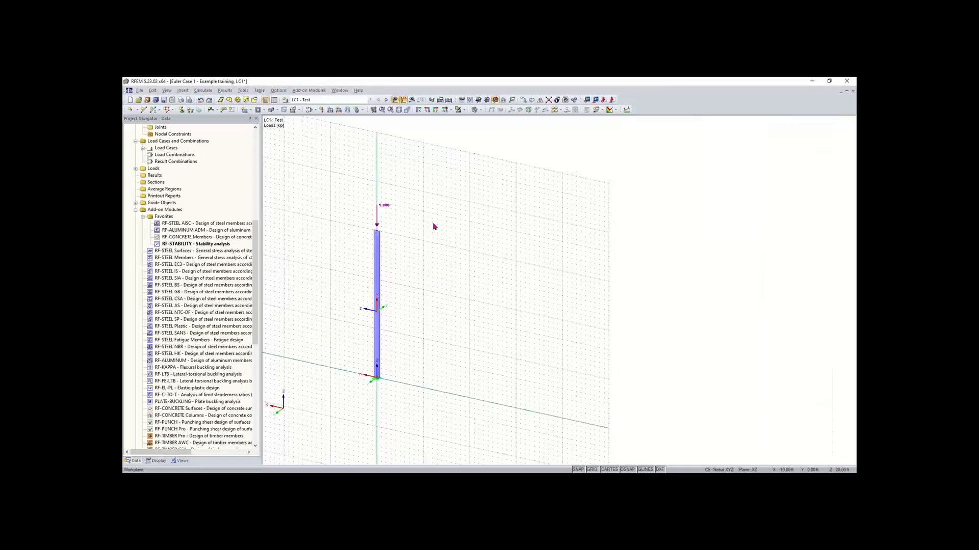
Step: Save the model, including the 3D glTF preview, and save a copy on the Desktop named Moment frame
click(164, 100)
click(139, 91)
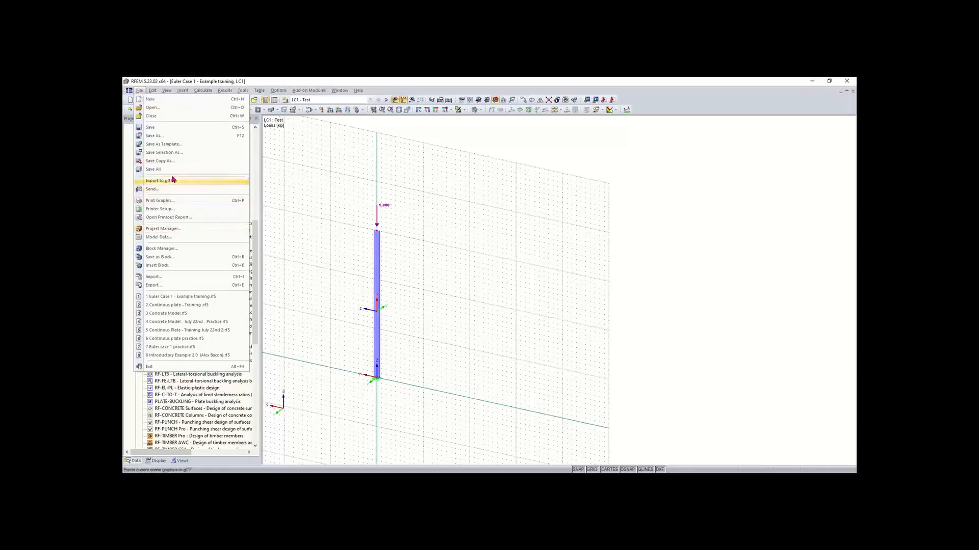
click(162, 161)
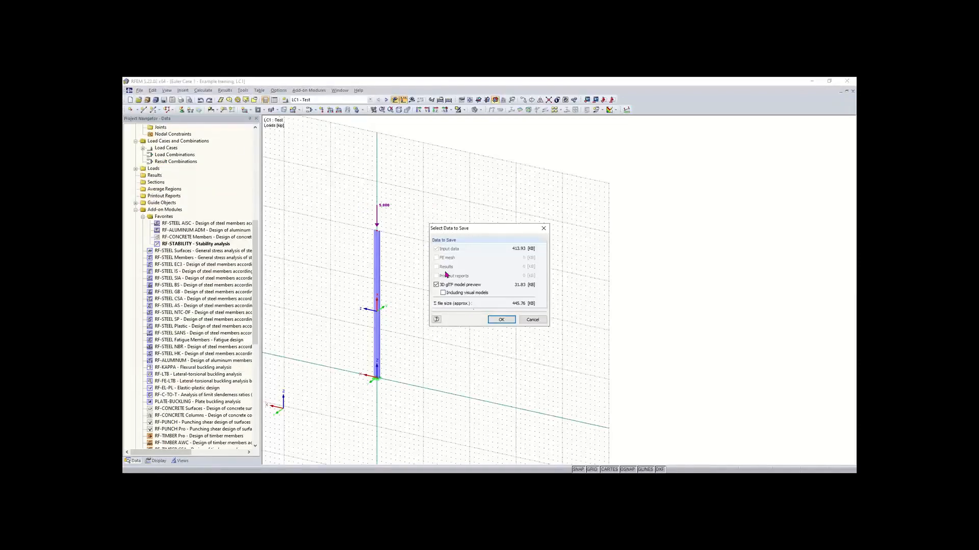
click(501, 320)
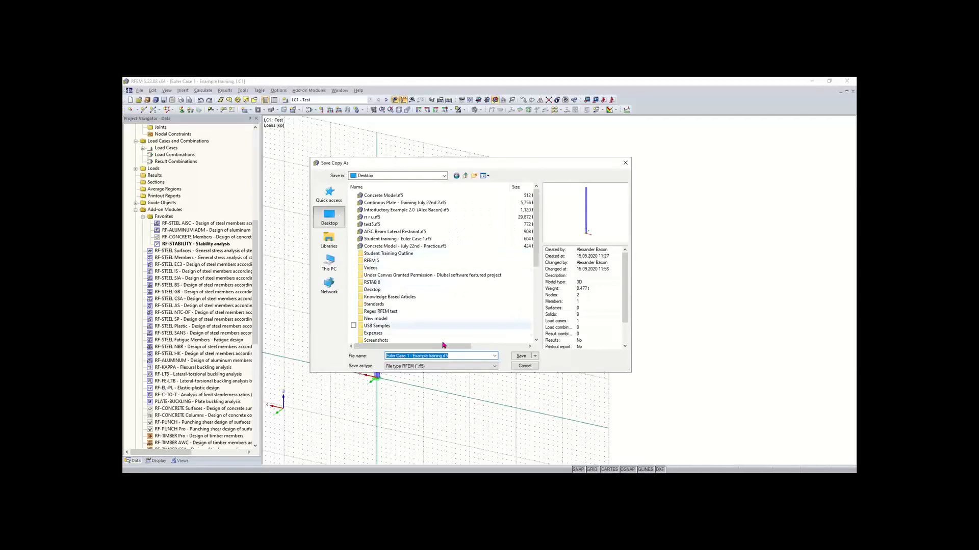
key(BackSpace)
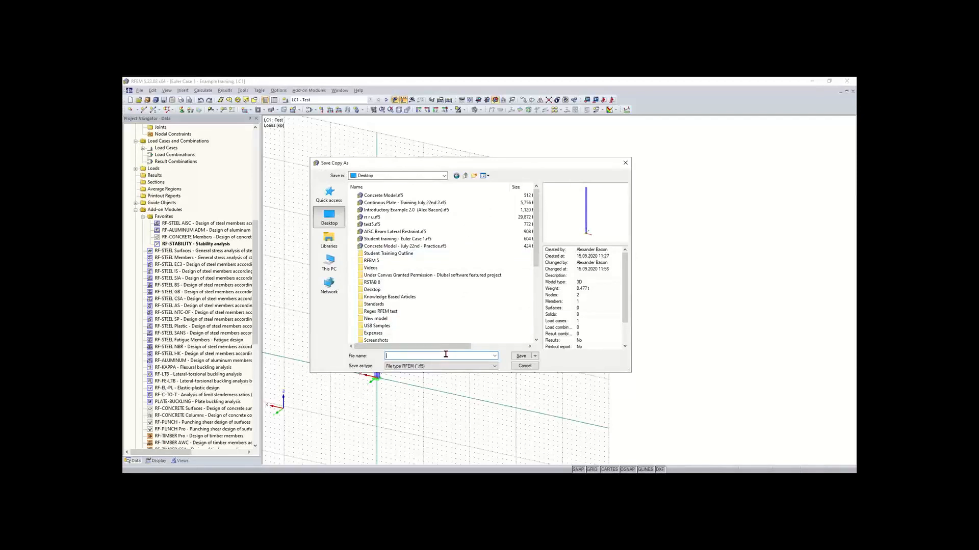
text(Moment frame)
click(519, 356)
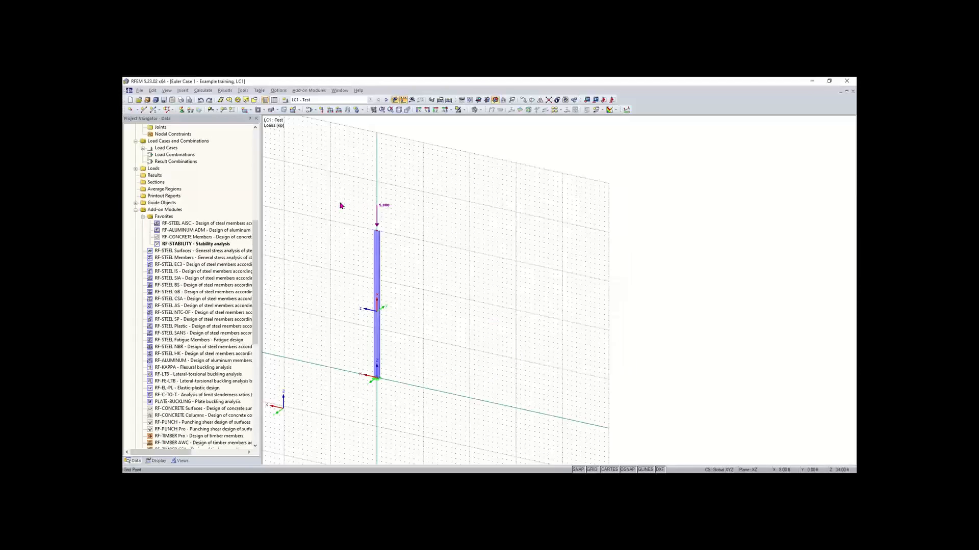
Step: Open the model file Moment frame.rf5 from the Desktop
click(139, 90)
click(152, 108)
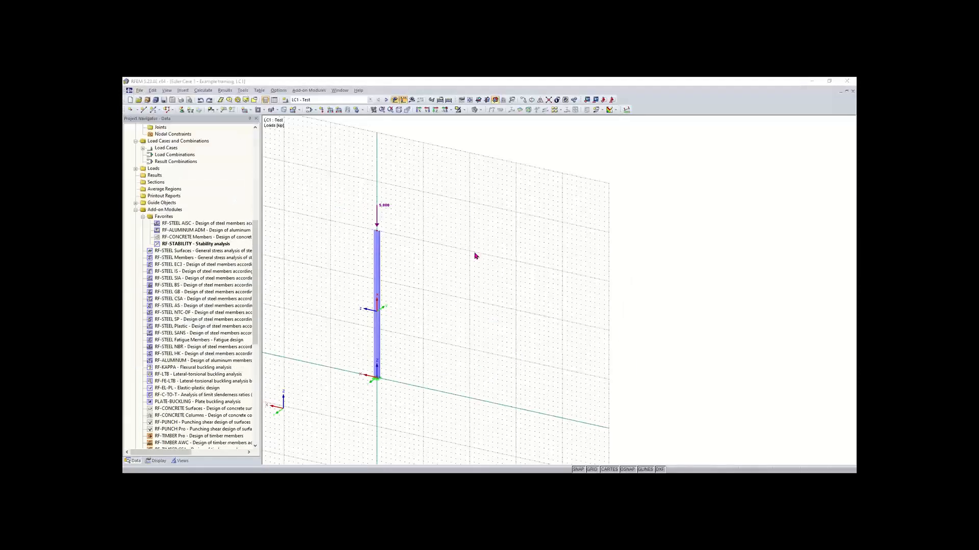
click(382, 195)
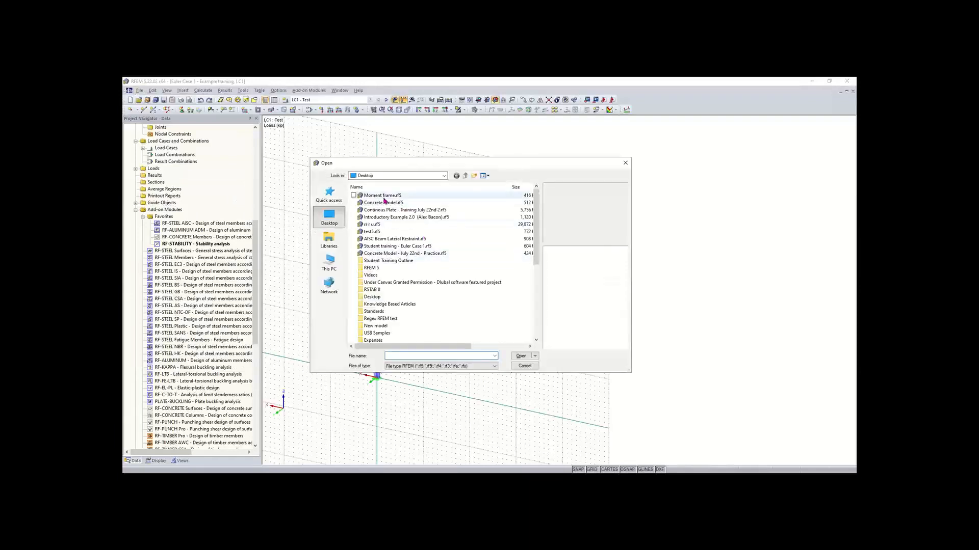
click(521, 356)
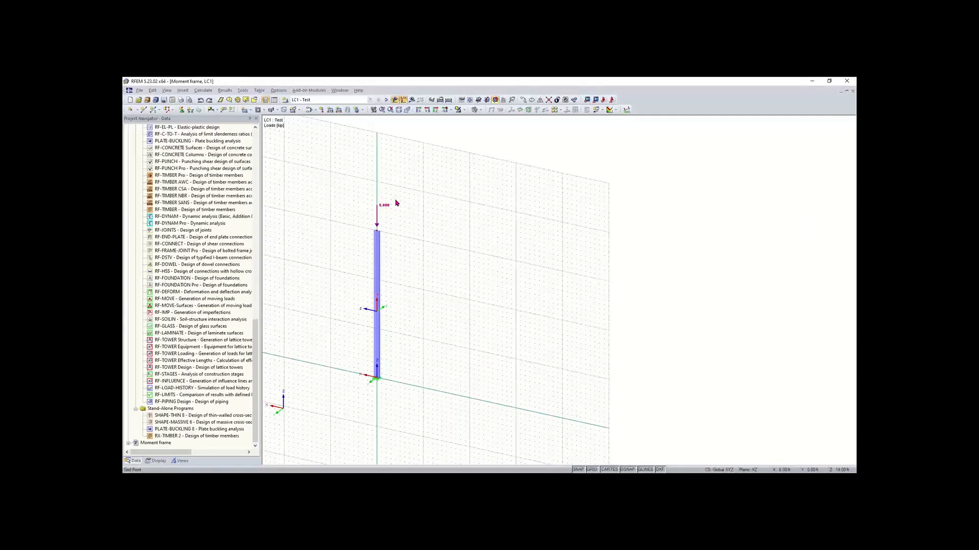
Step: Set the column's top node Z coordinate to 10 ft
scroll(363, 242, up, 2)
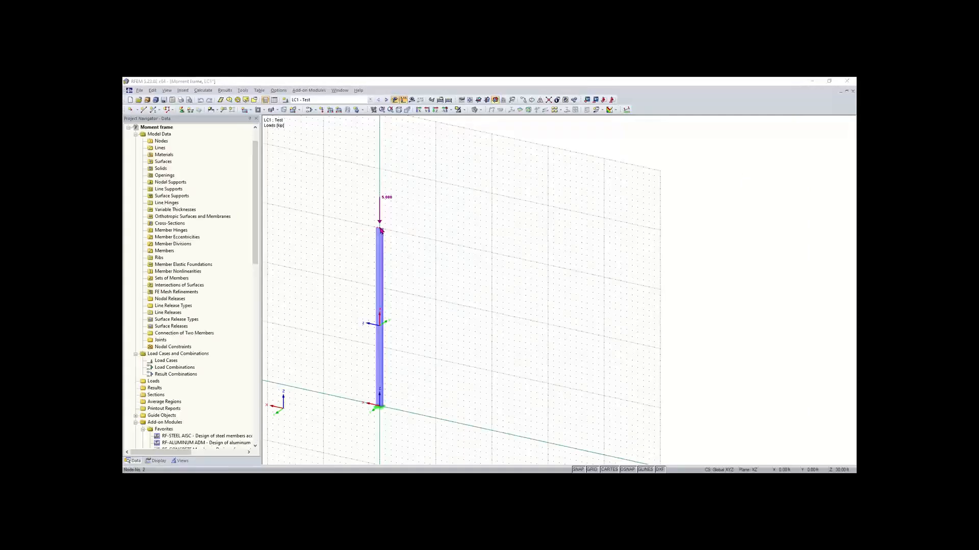
double_click(380, 231)
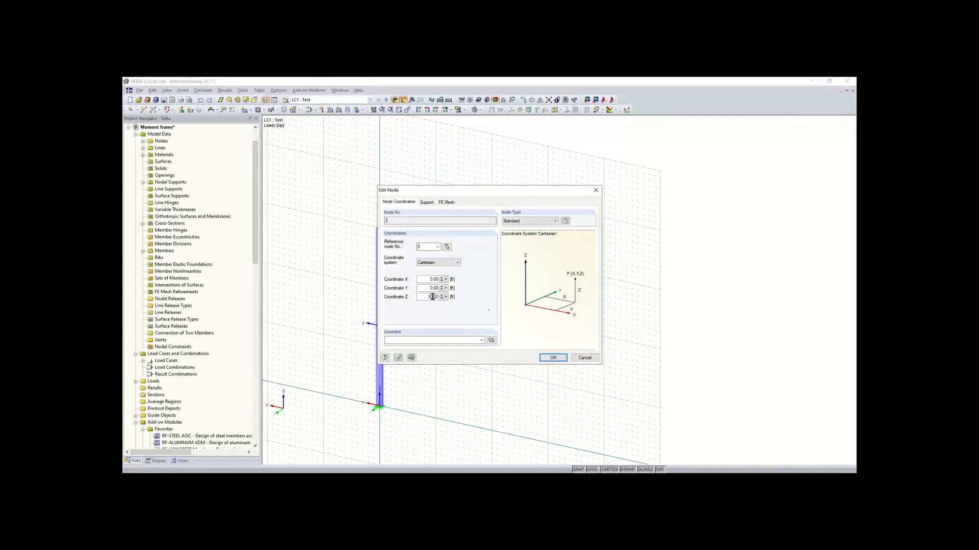
text(10)
click(553, 358)
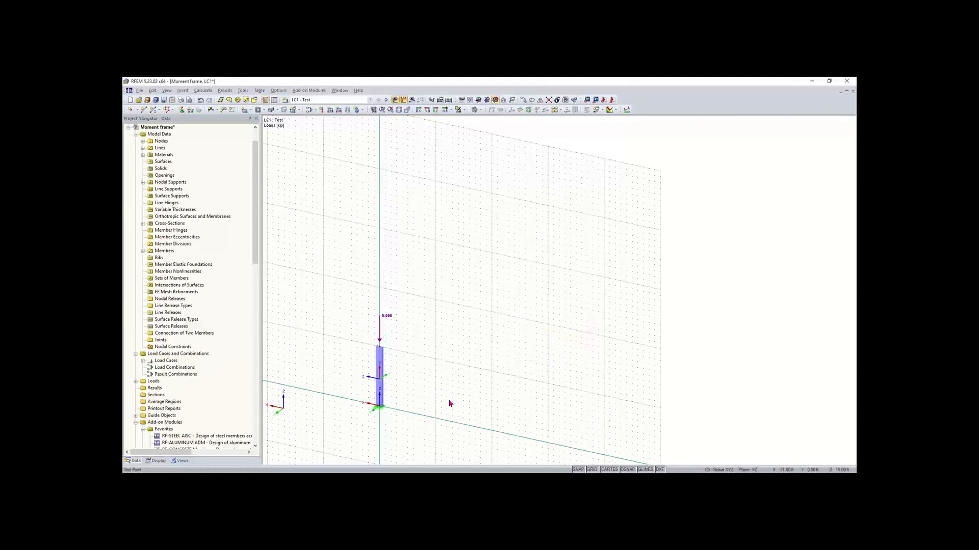
Step: Copy the column together with its base support and place the copy at X = 10 ft
middle_drag(442, 381, 407, 313)
scroll(408, 313, up, 3)
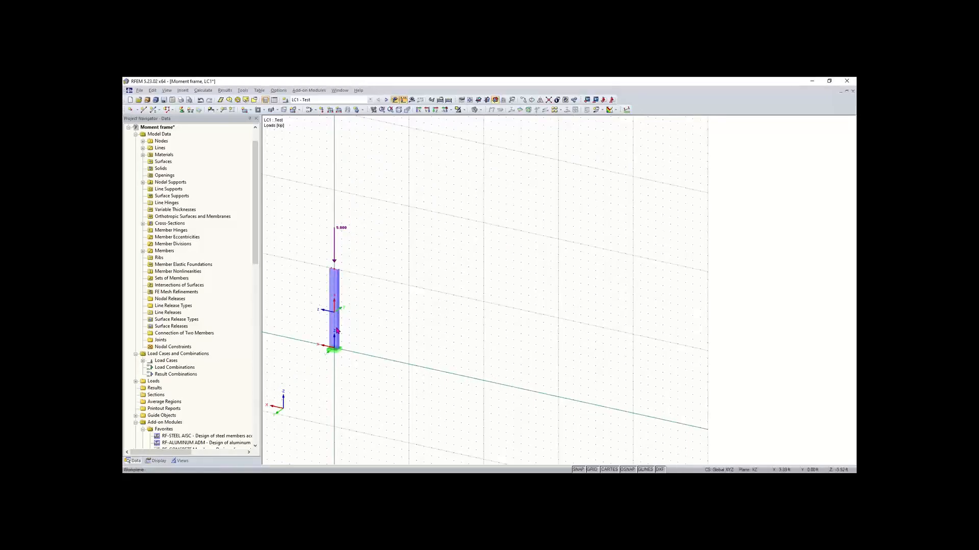
drag(308, 371, 387, 234)
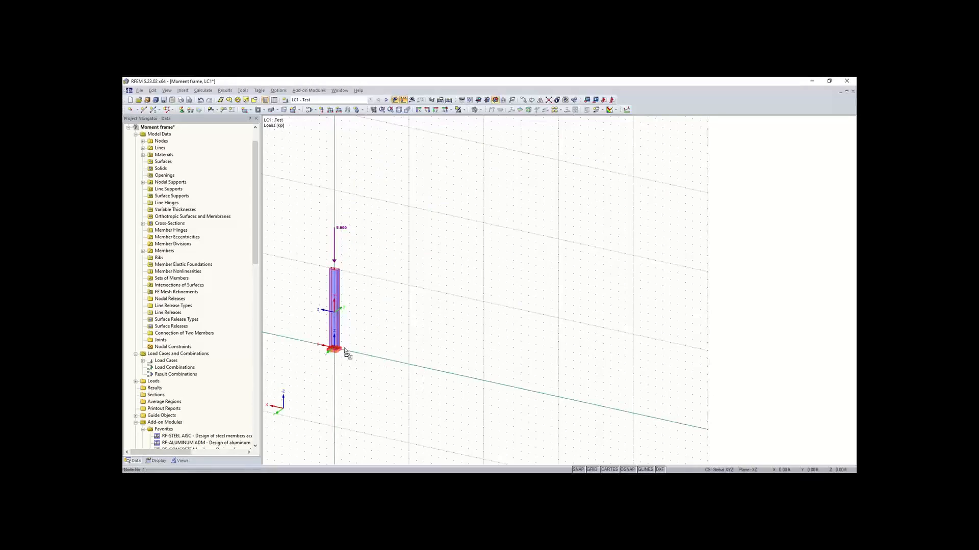
drag(346, 353, 483, 383)
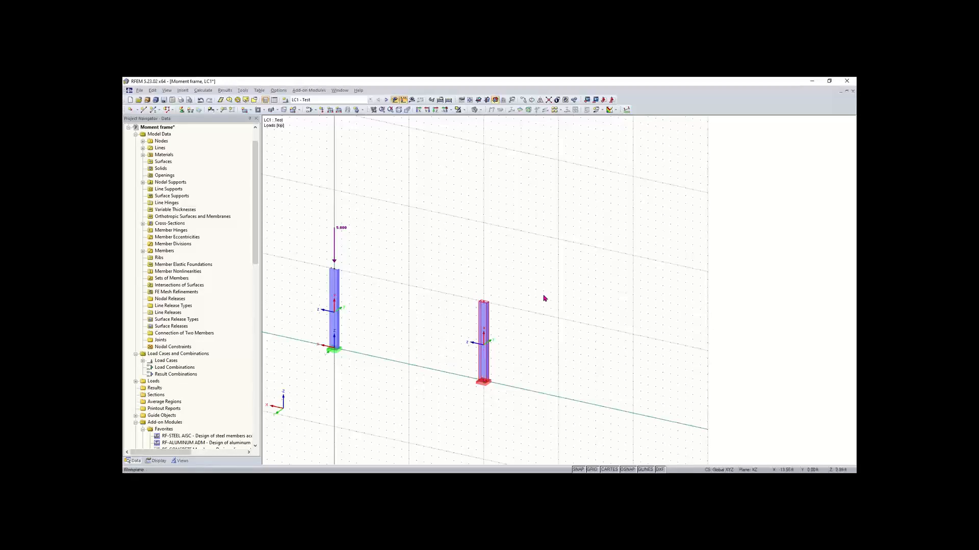
ctrl+middle_drag(568, 293, 500, 375)
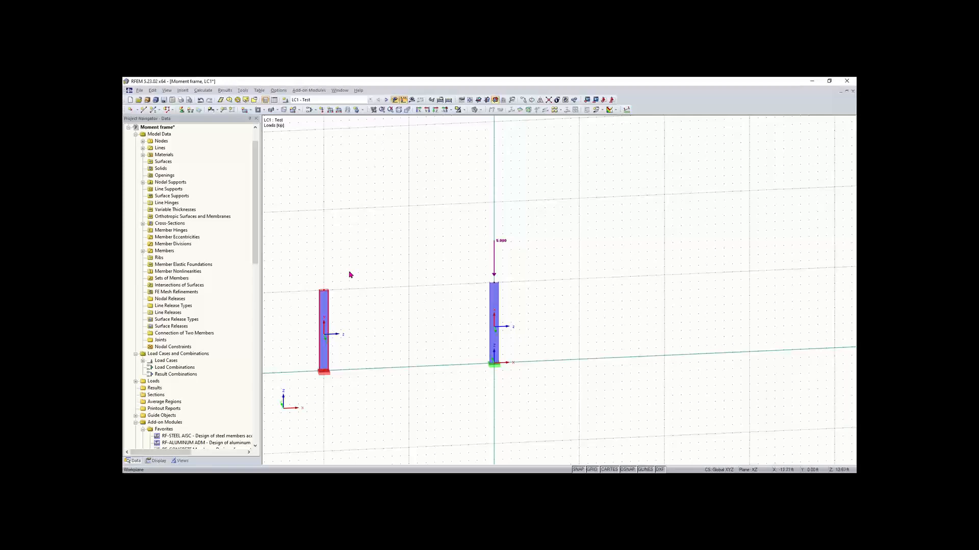
click(367, 270)
drag(321, 338, 579, 363)
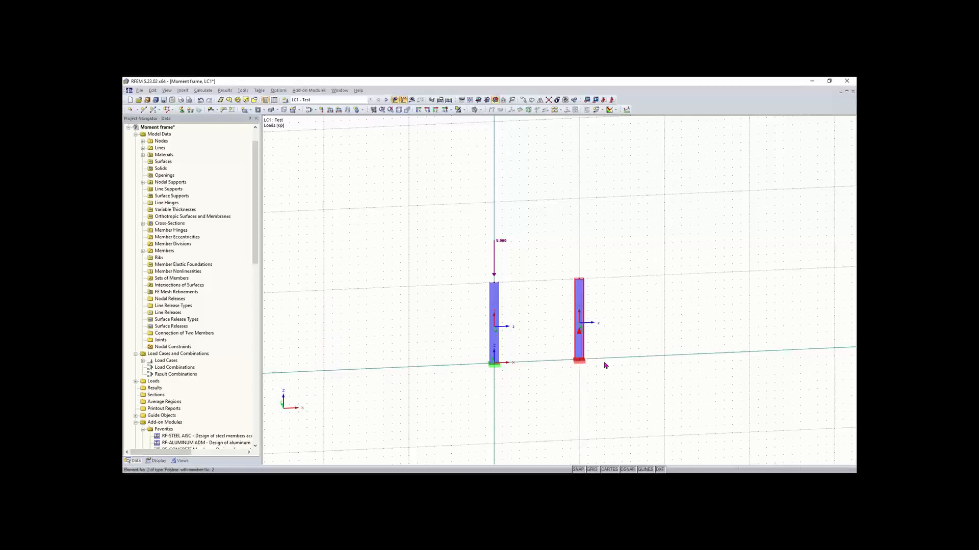
Step: Copy the 5 kip nodal load from the original column's top onto the second column's top node
scroll(623, 367, up, 1)
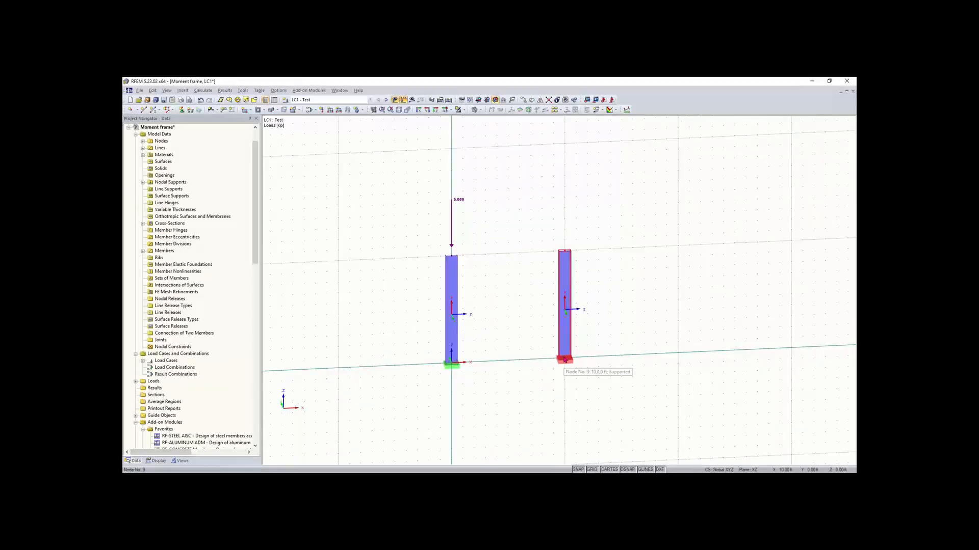
scroll(509, 258, up, 3)
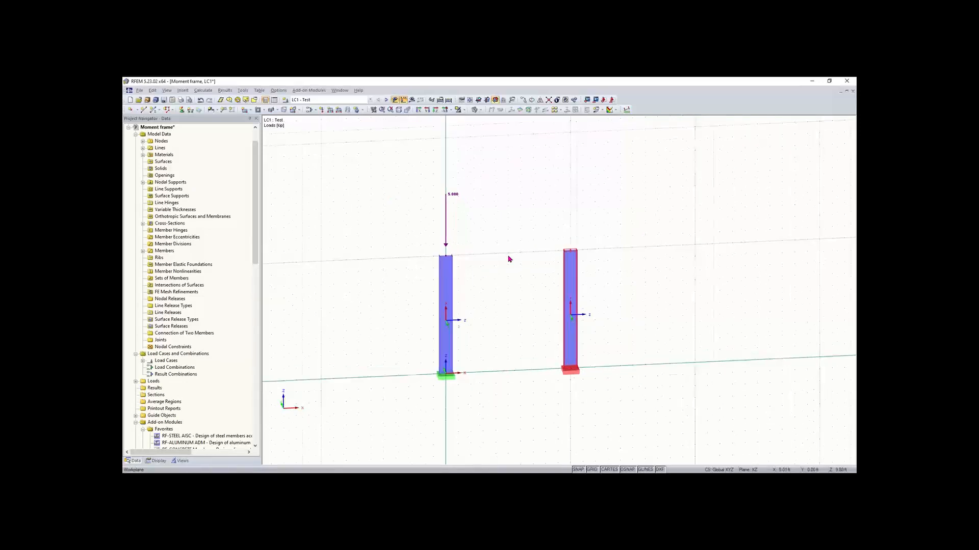
middle_drag(507, 260, 400, 250)
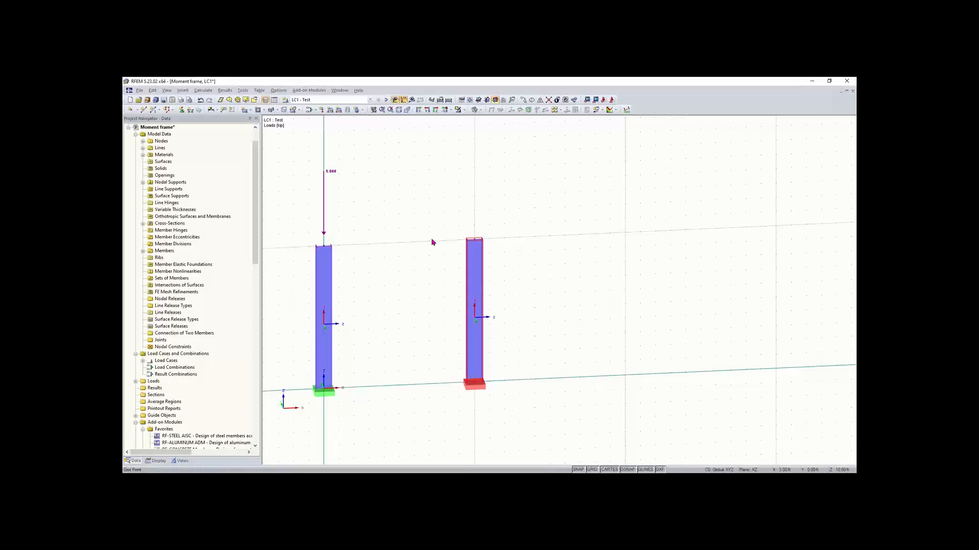
scroll(394, 241, down, 1)
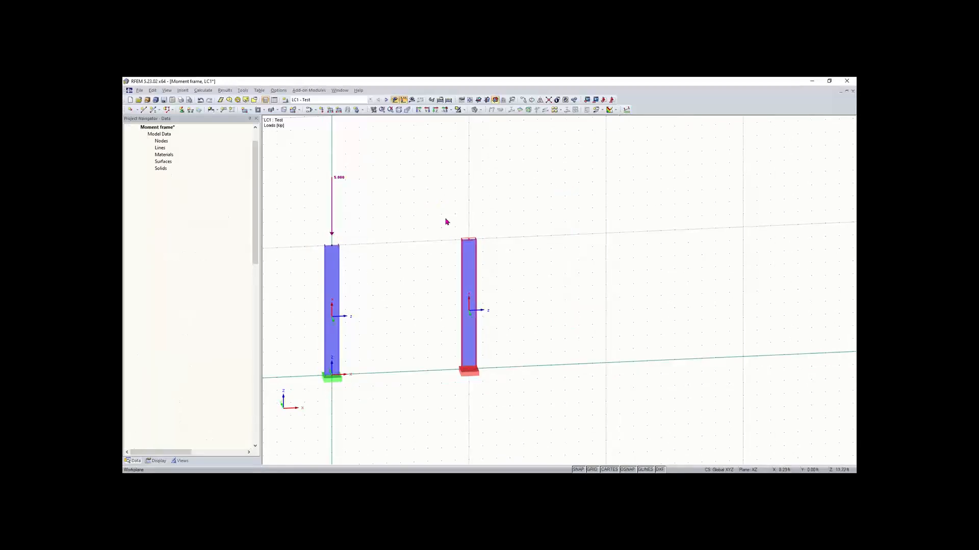
click(334, 245)
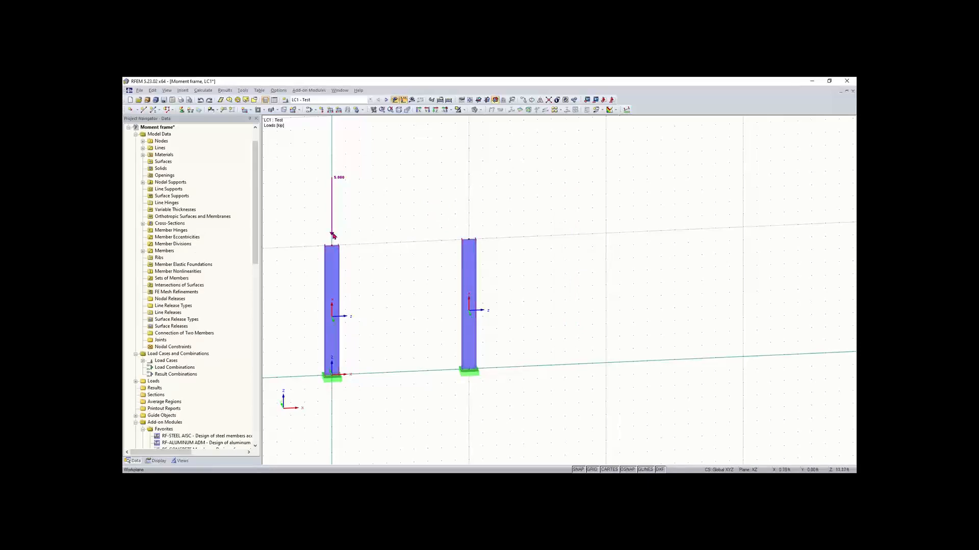
click(468, 240)
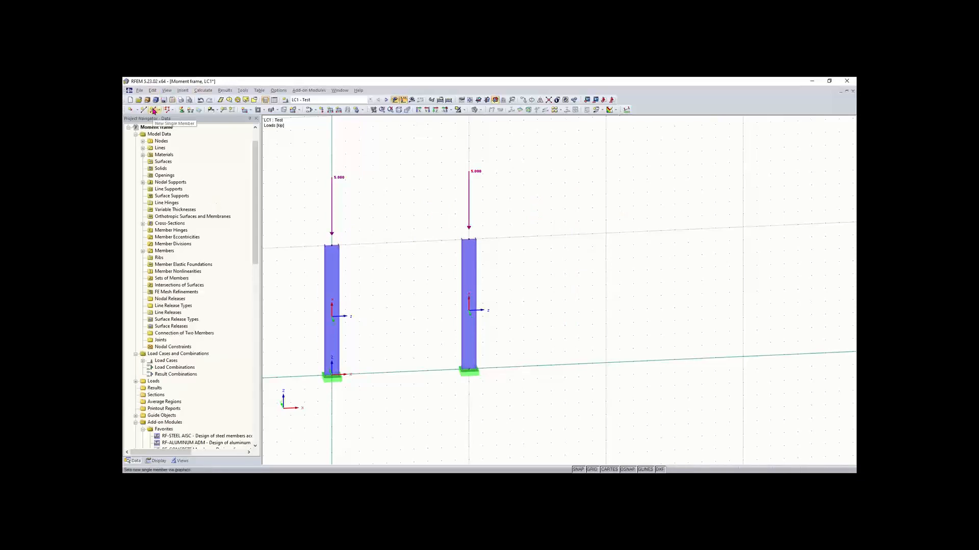
Step: Set up a new beam member with the AISC 15 rolled section W 8x15 in Steel A992
click(153, 110)
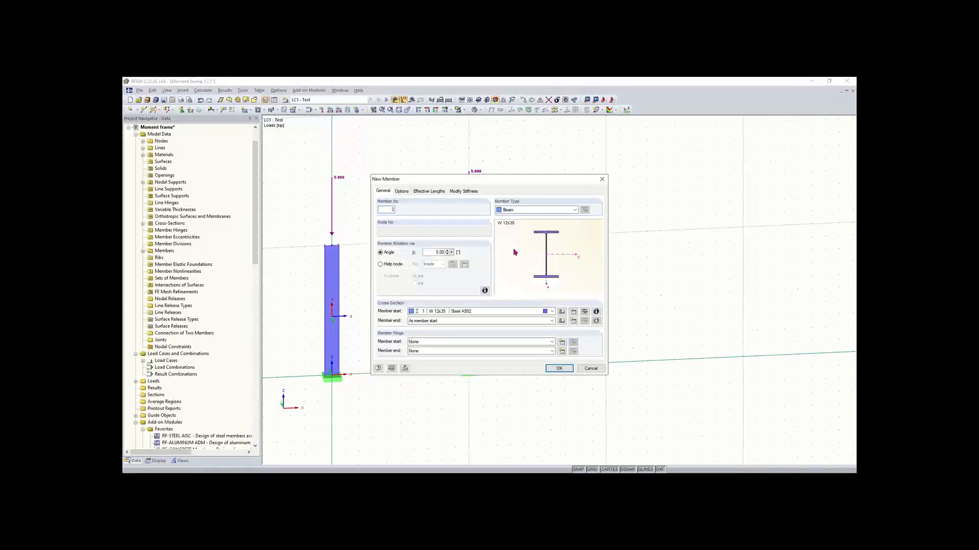
click(562, 312)
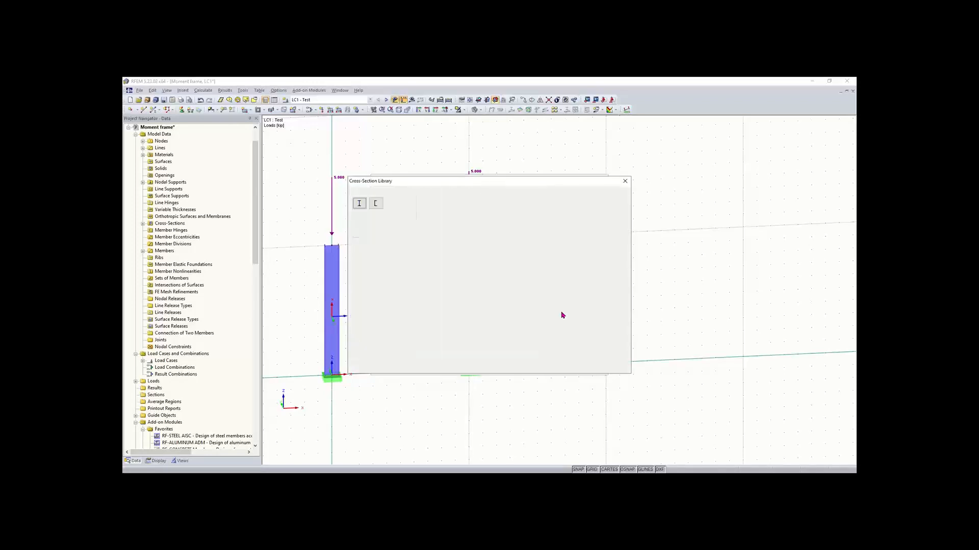
click(361, 203)
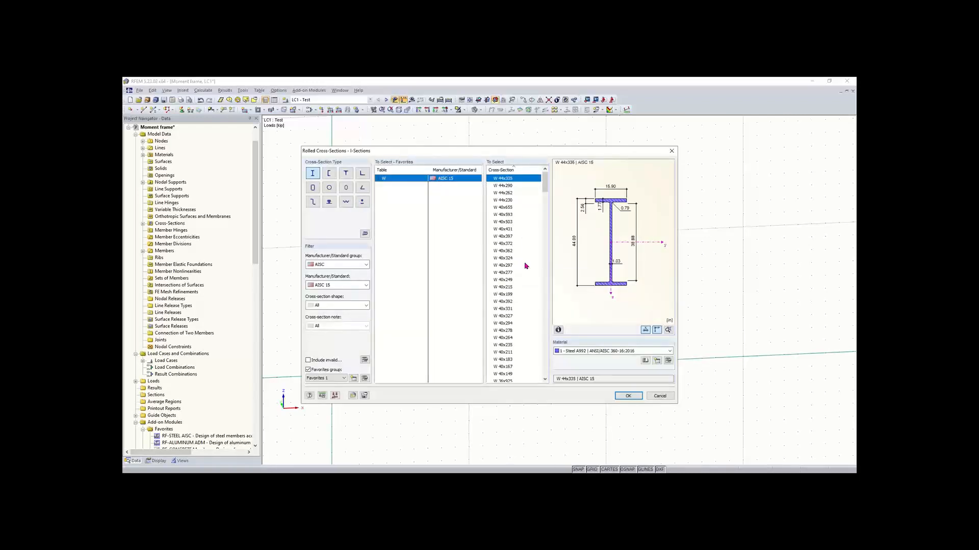
scroll(525, 265, down, 2)
scroll(525, 265, down, 15)
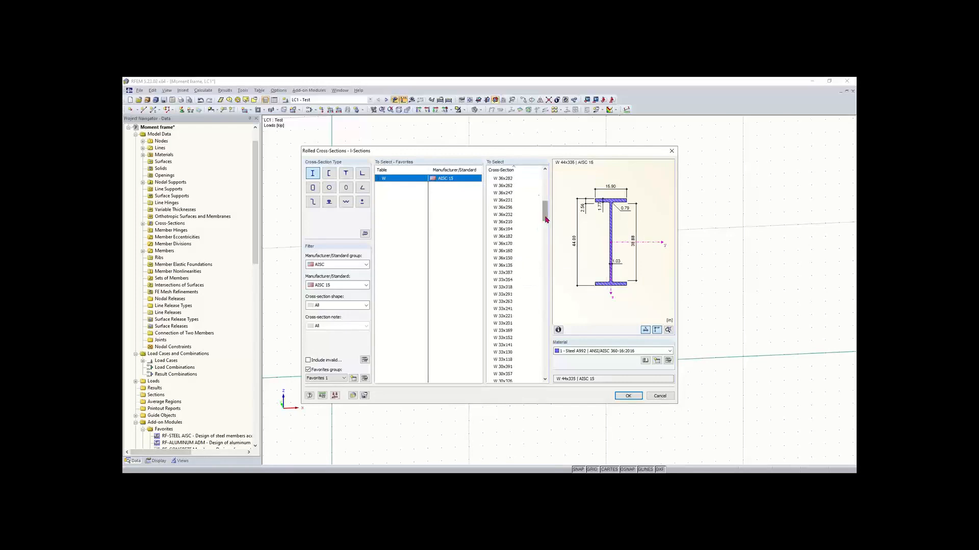
drag(544, 233, 554, 364)
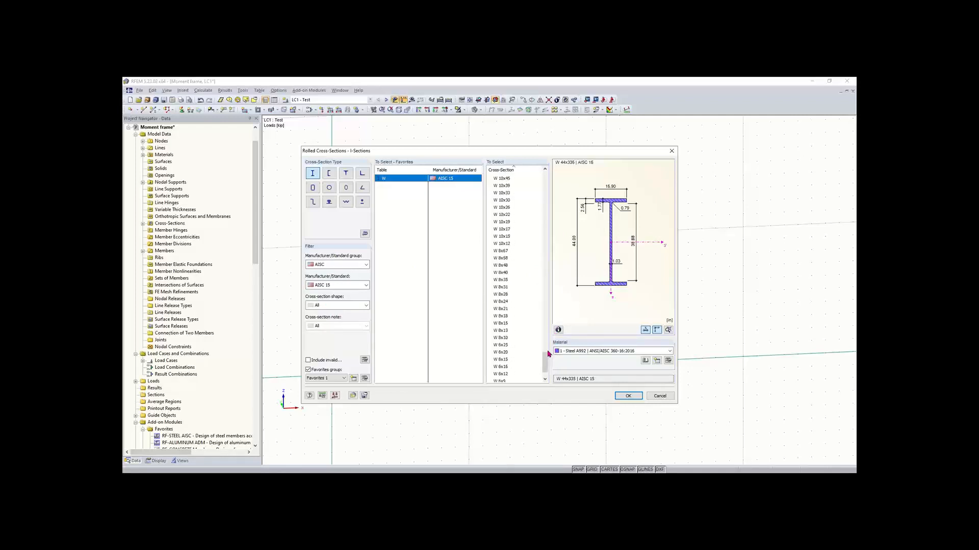
click(502, 323)
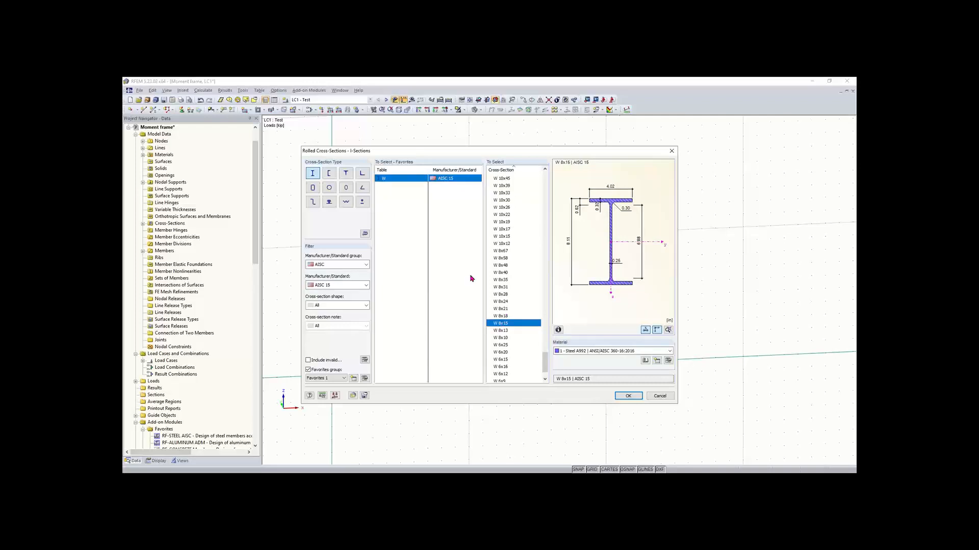
click(628, 397)
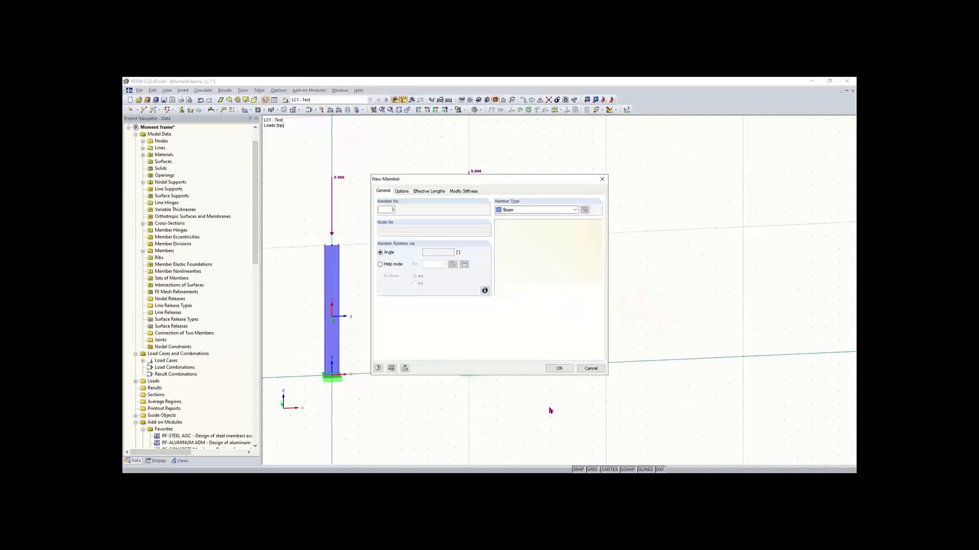
click(560, 369)
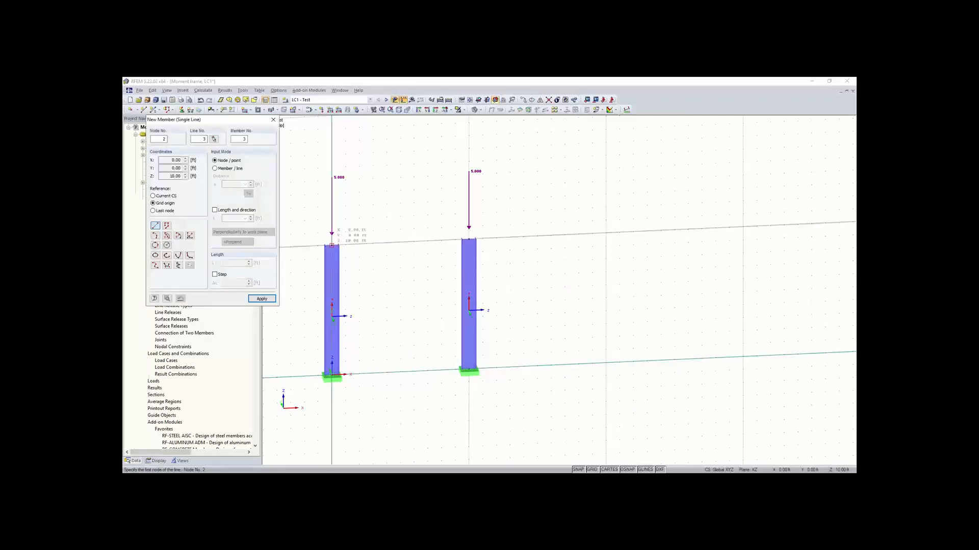
Step: Place the W 8x15 beam between the top nodes of the two columns
click(331, 245)
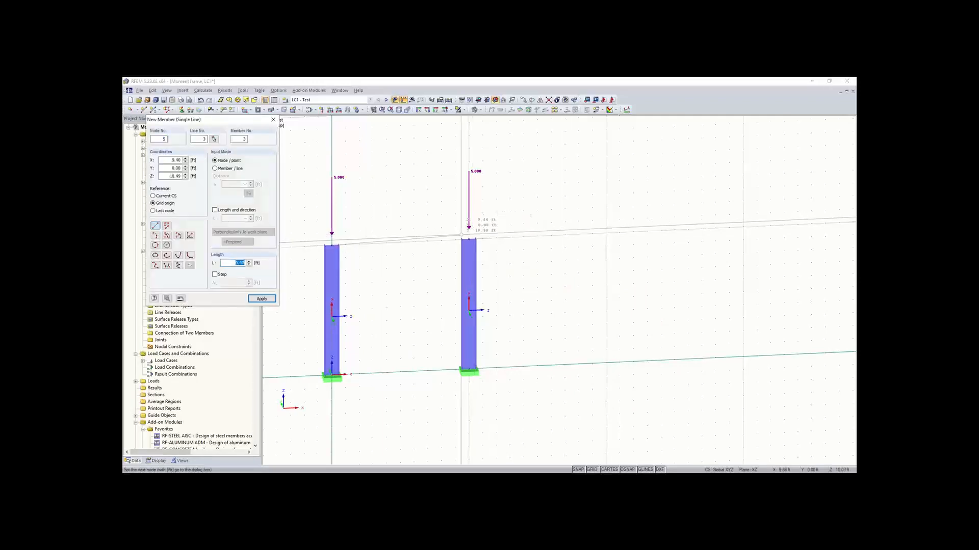
click(468, 240)
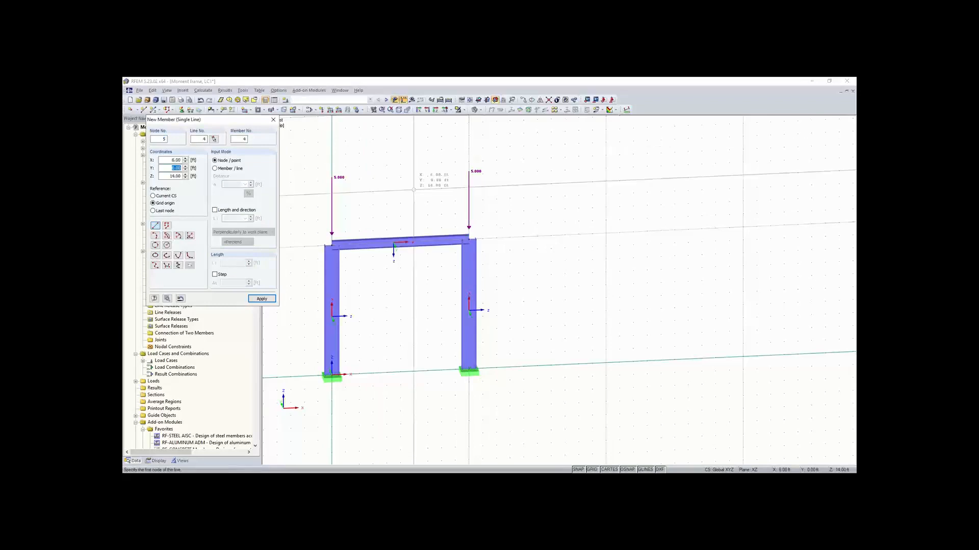
key(Escape)
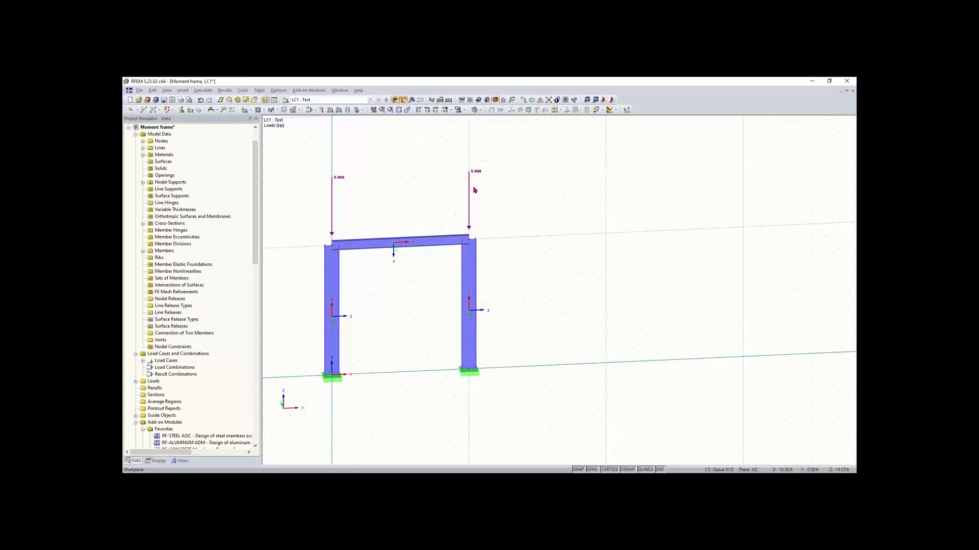
Step: Calculate the LC1 results and display the frame's total global deformation u
click(412, 100)
click(476, 291)
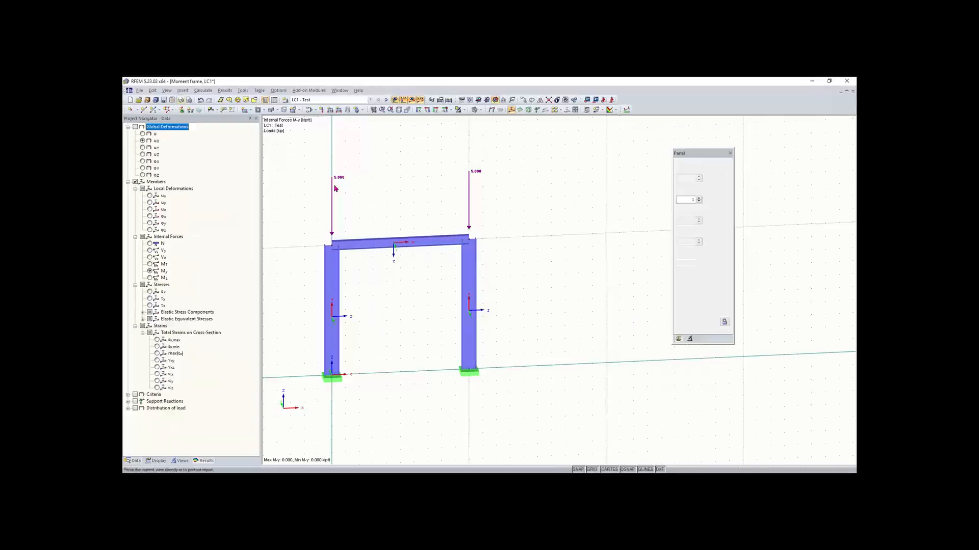
click(135, 127)
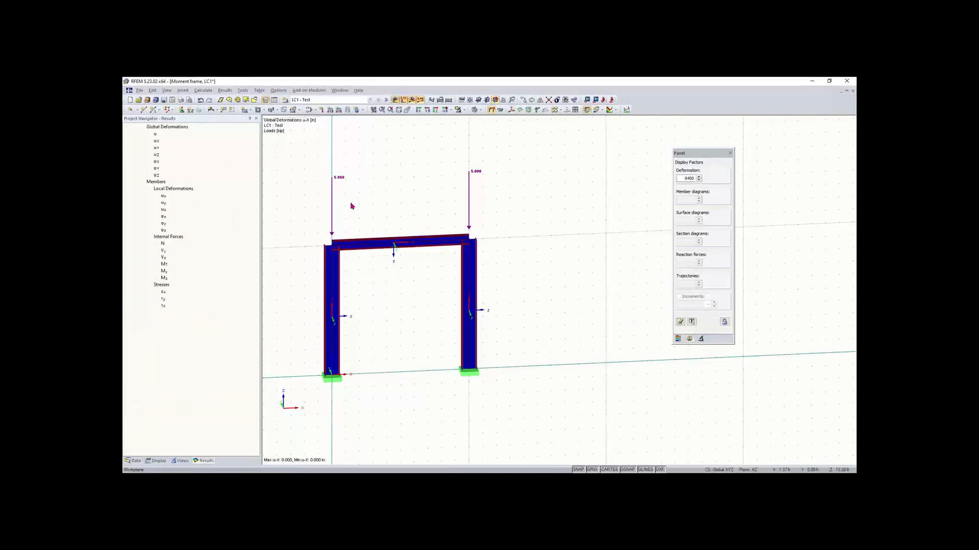
ctrl+middle_drag(350, 209, 349, 189)
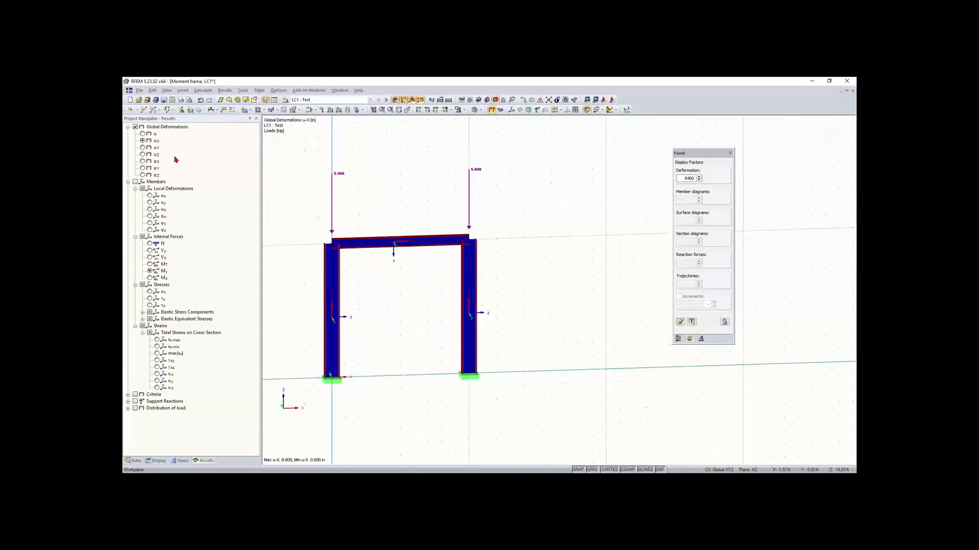
click(143, 134)
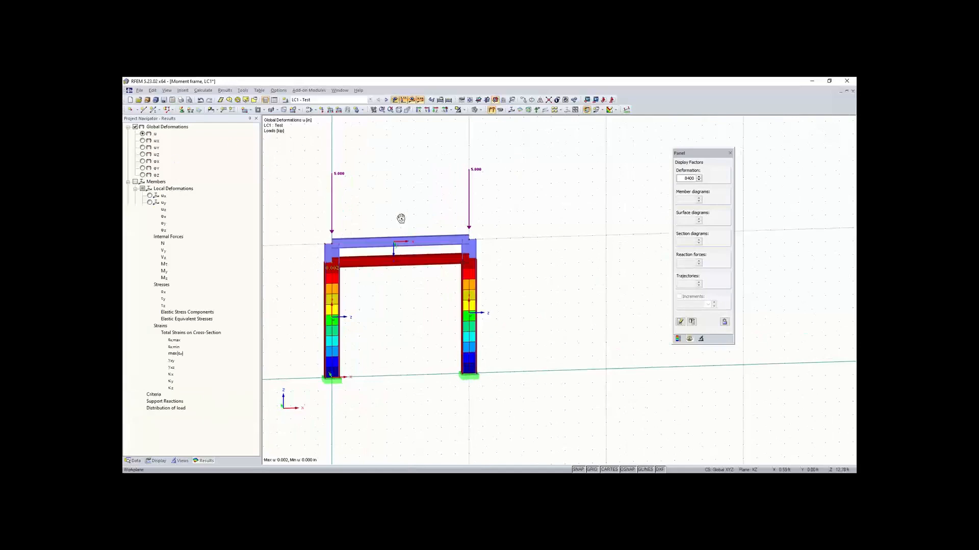
ctrl+middle_drag(400, 216, 409, 221)
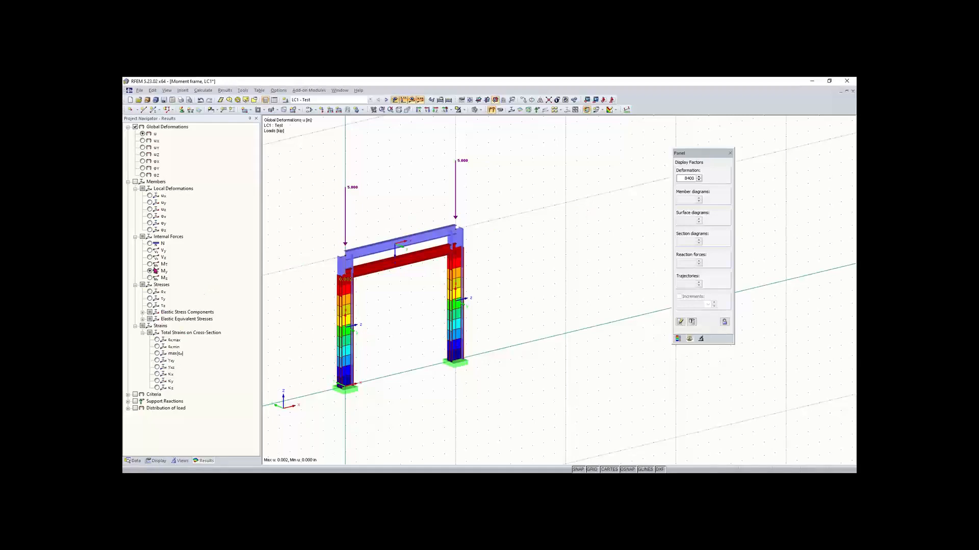
Step: Review the frame members' internal forces in LC1, showing the axial force N and the shear force Vz
click(135, 182)
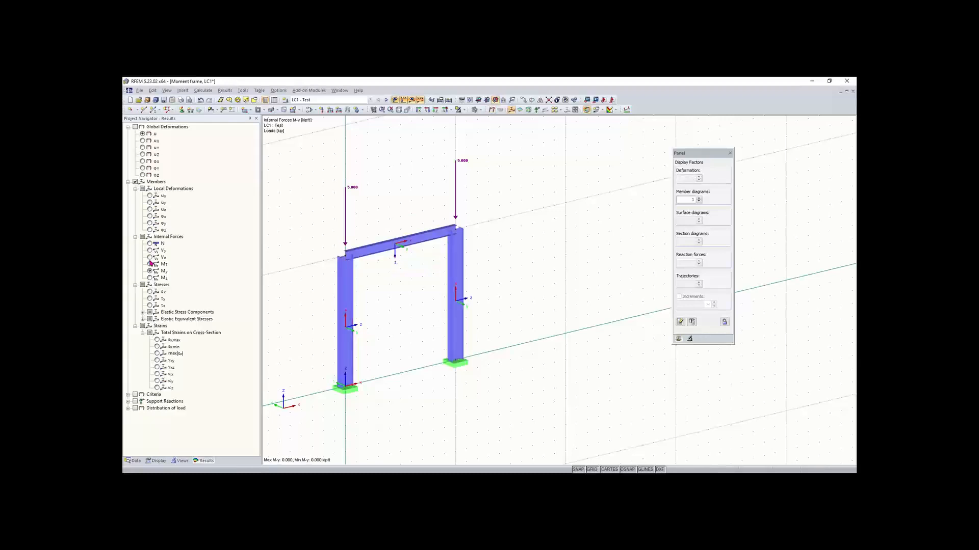
ctrl+middle_drag(296, 290, 268, 297)
right_click(250, 297)
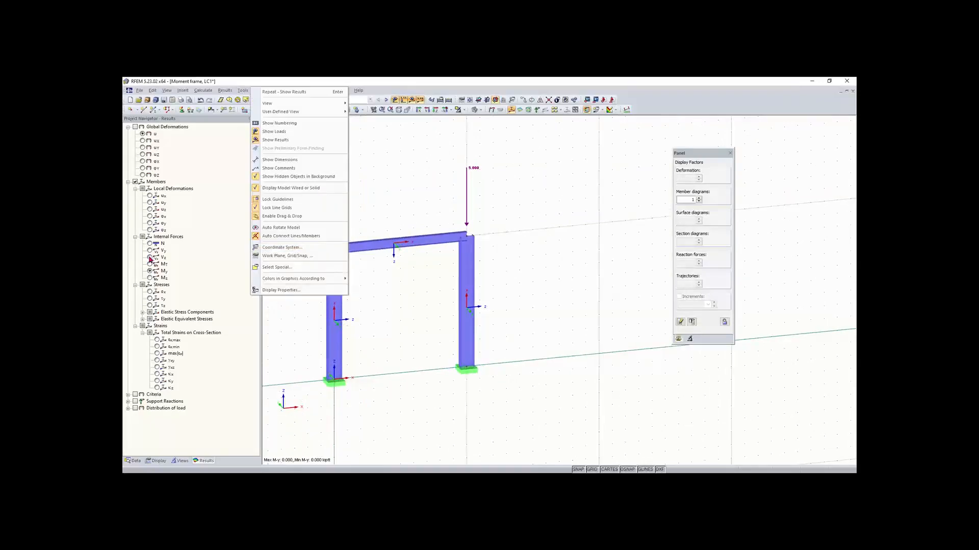
click(149, 264)
click(150, 244)
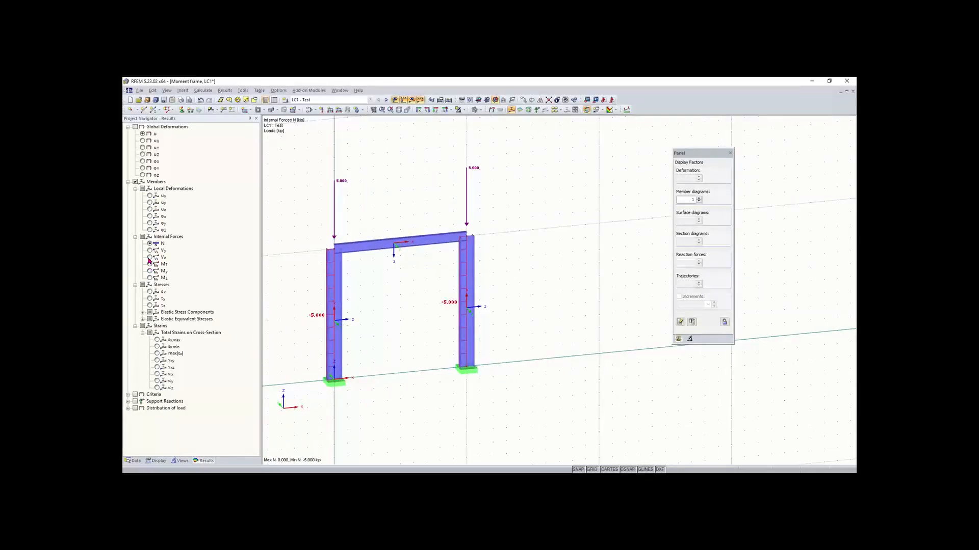
click(150, 258)
middle_drag(411, 319, 463, 312)
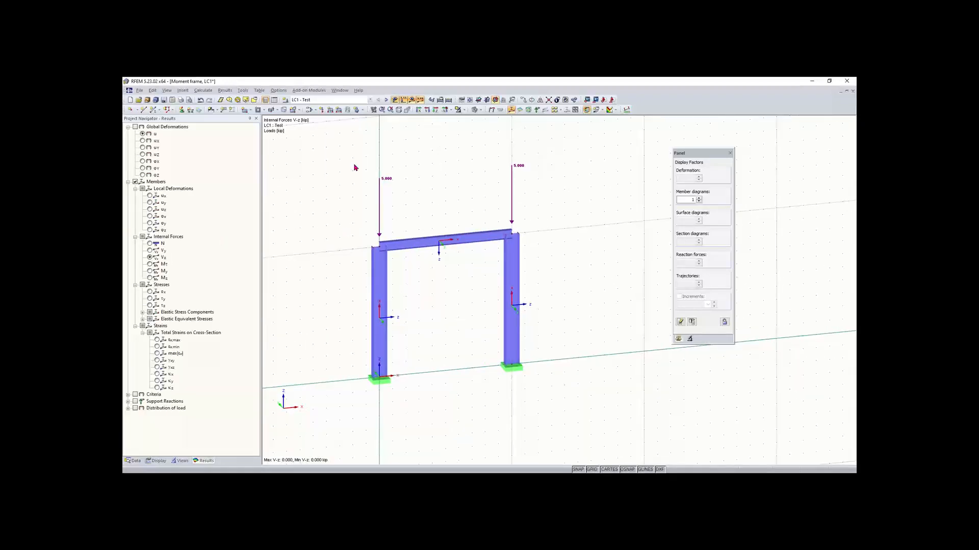
mouse_move(380, 238)
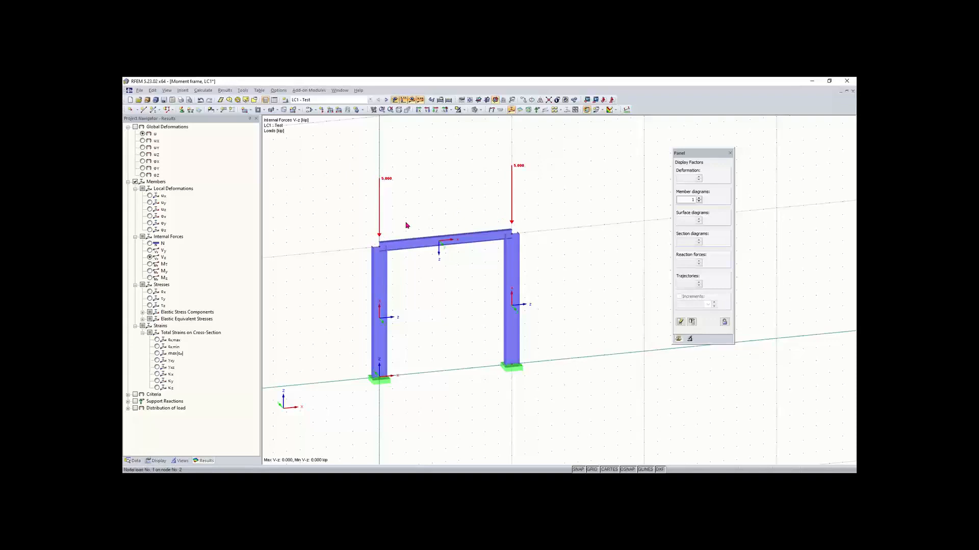
Step: Add a horizontal force PX of 2 kip to the nodal load on column-top nodes 2 and 4
double_click(452, 218)
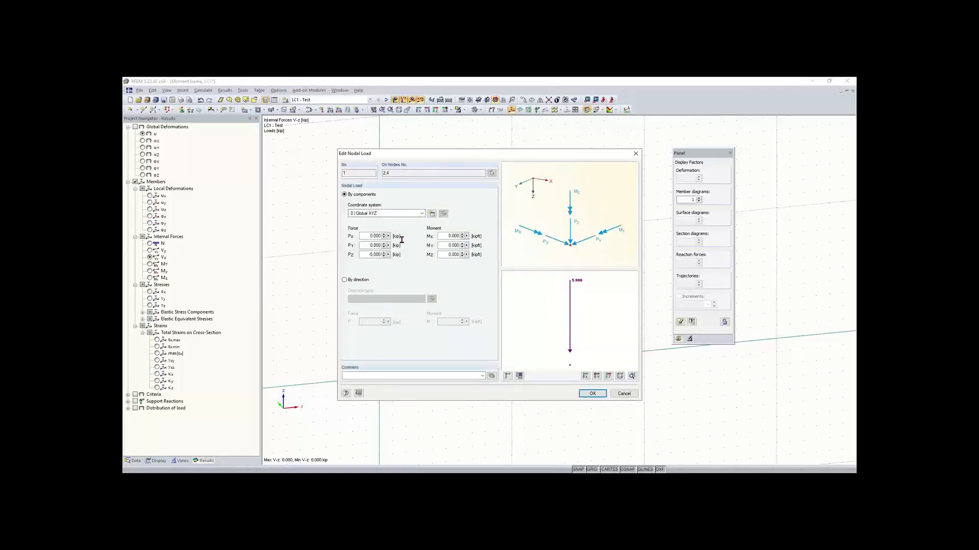
drag(368, 237, 397, 240)
text(2)
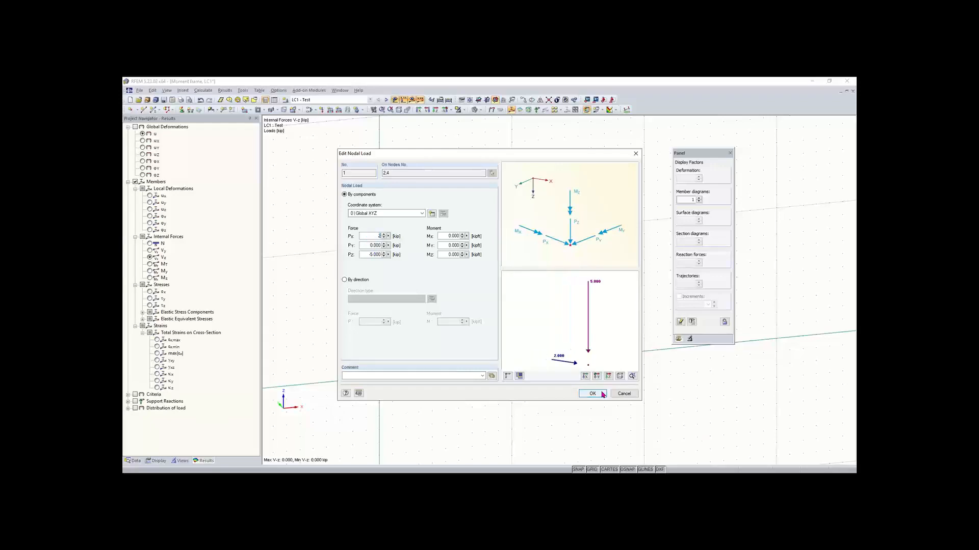
click(601, 394)
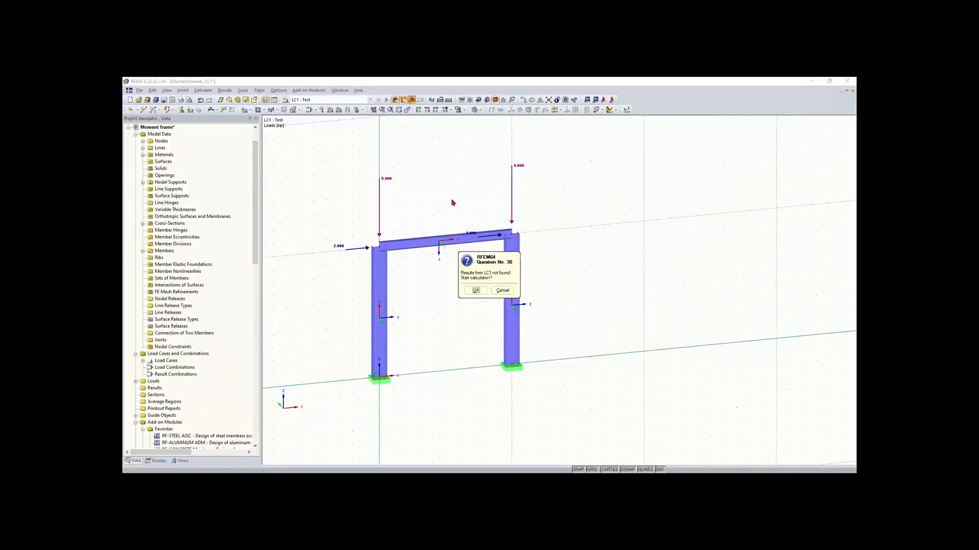
Step: Recalculate LC1 and display the members' bending moment My together with the support reactions
click(478, 297)
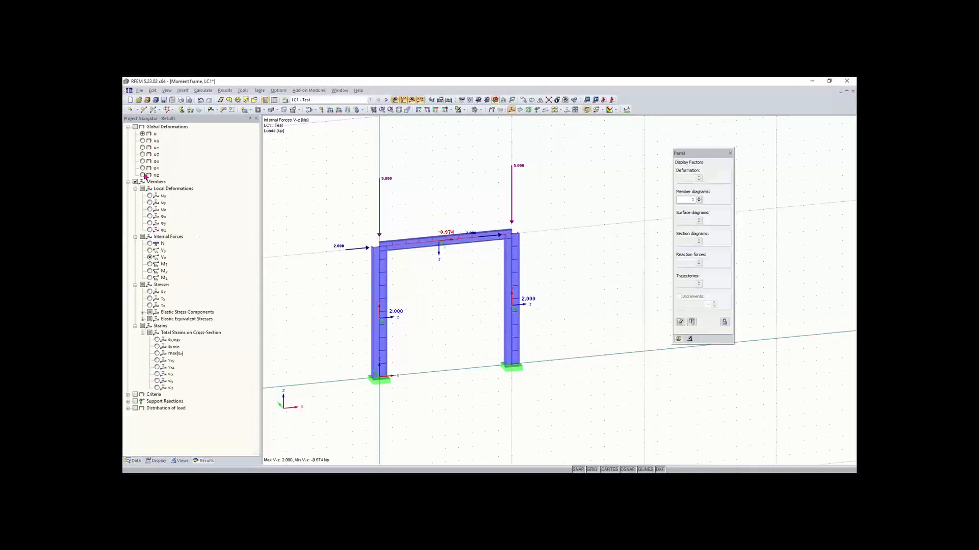
click(151, 271)
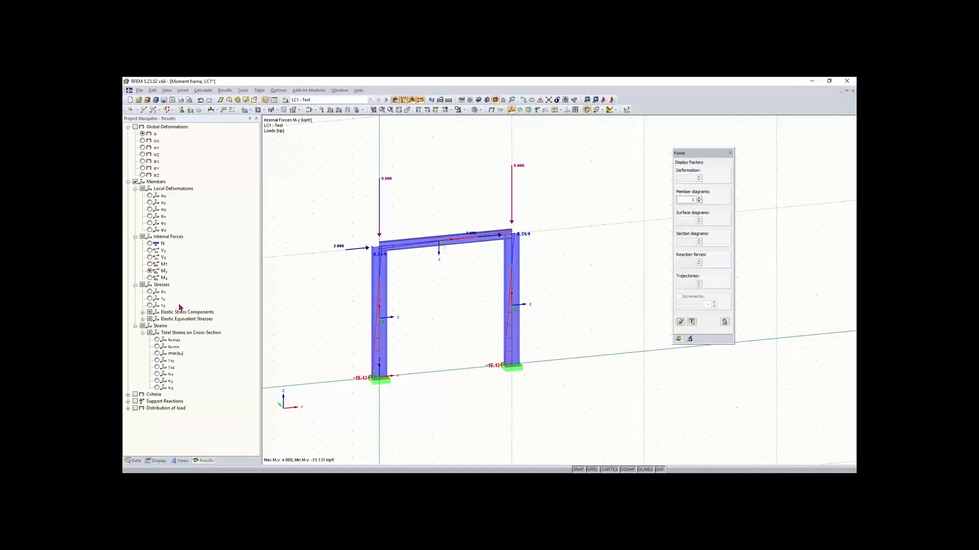
click(135, 403)
scroll(245, 374, down, 1)
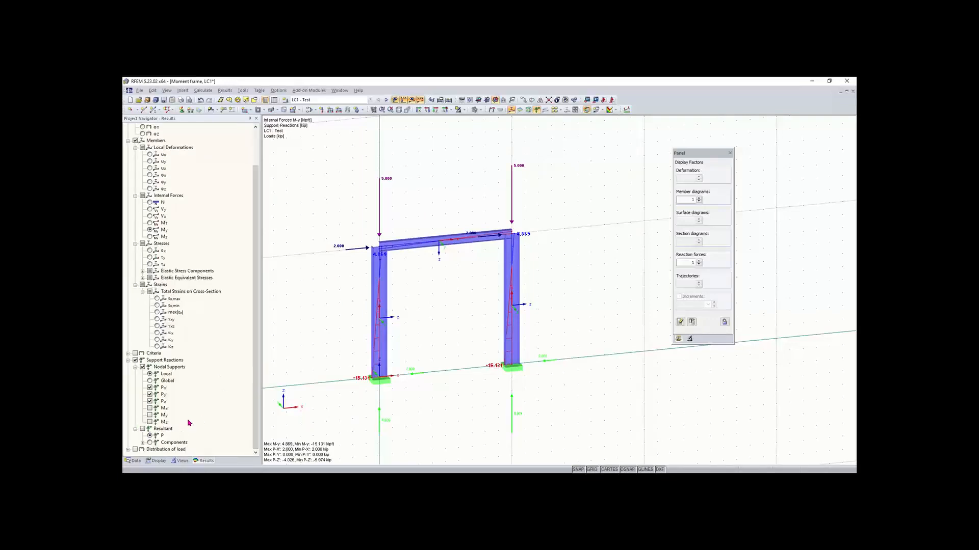
middle_drag(402, 417, 401, 371)
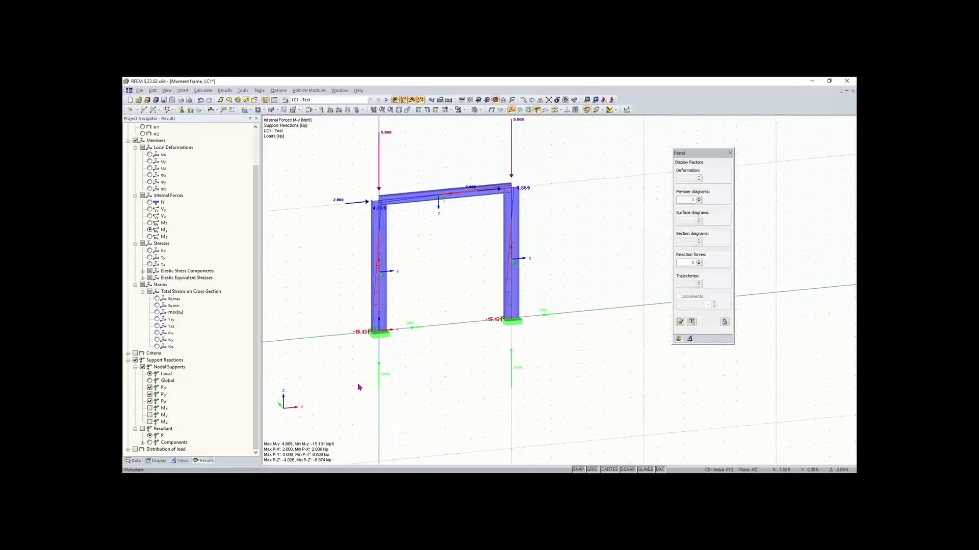
Step: Include the nodal support moments Mx, My and Mz in the displayed reactions and hide the grid
click(149, 408)
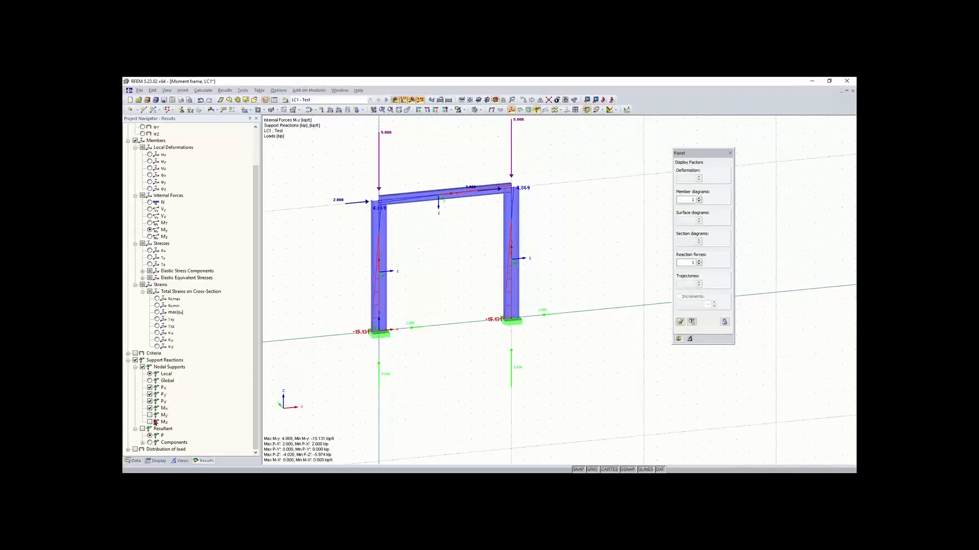
click(150, 416)
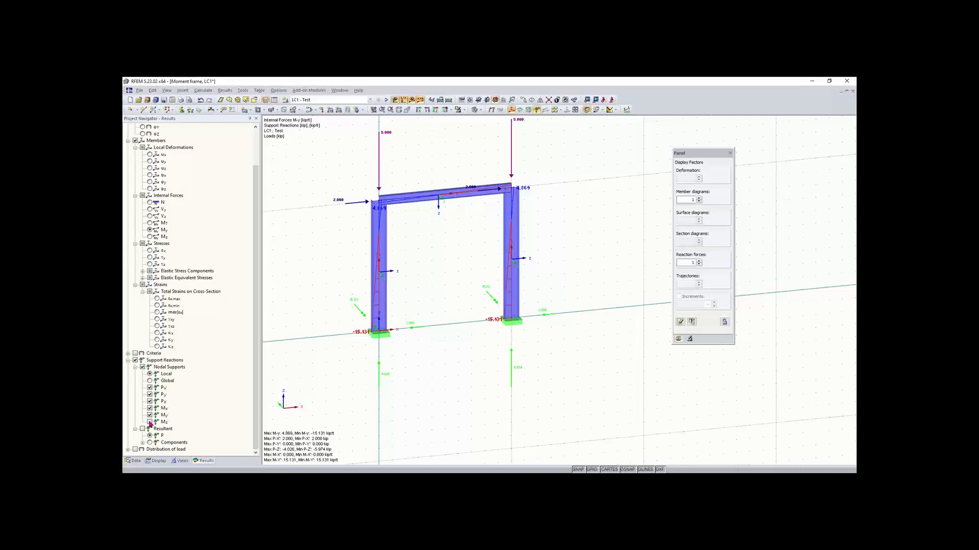
click(149, 422)
ctrl+middle_drag(389, 378, 352, 327)
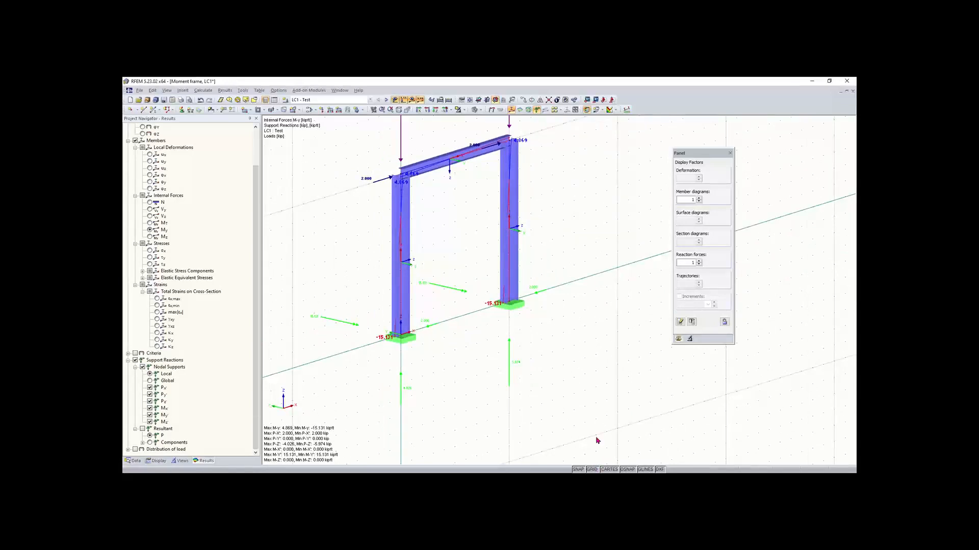
scroll(469, 343, down, 1)
middle_drag(468, 343, 488, 372)
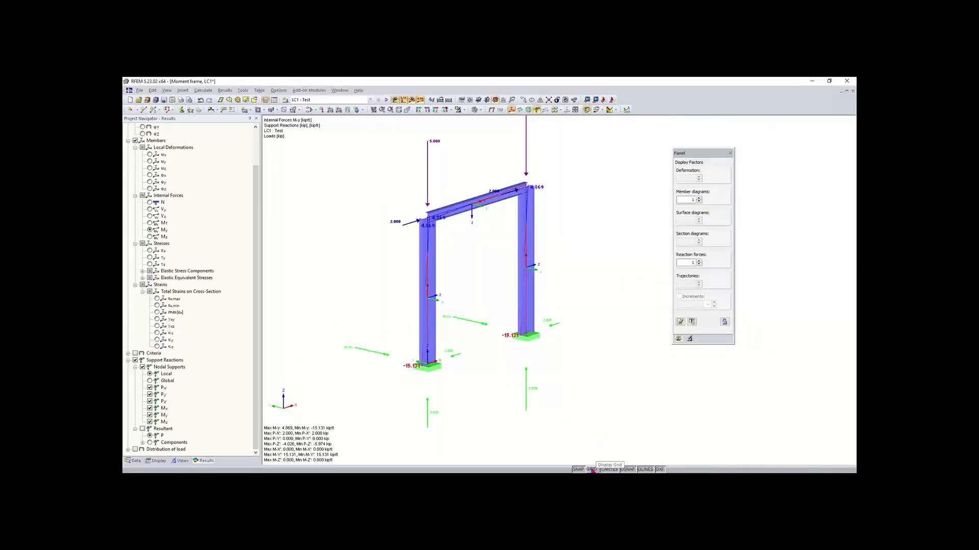
scroll(526, 301, down, 1)
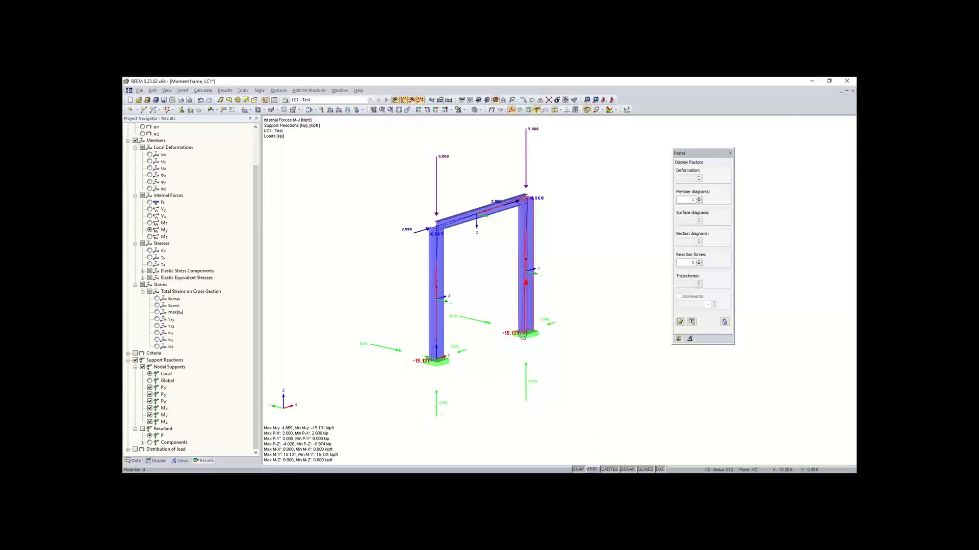
middle_drag(526, 285, 518, 300)
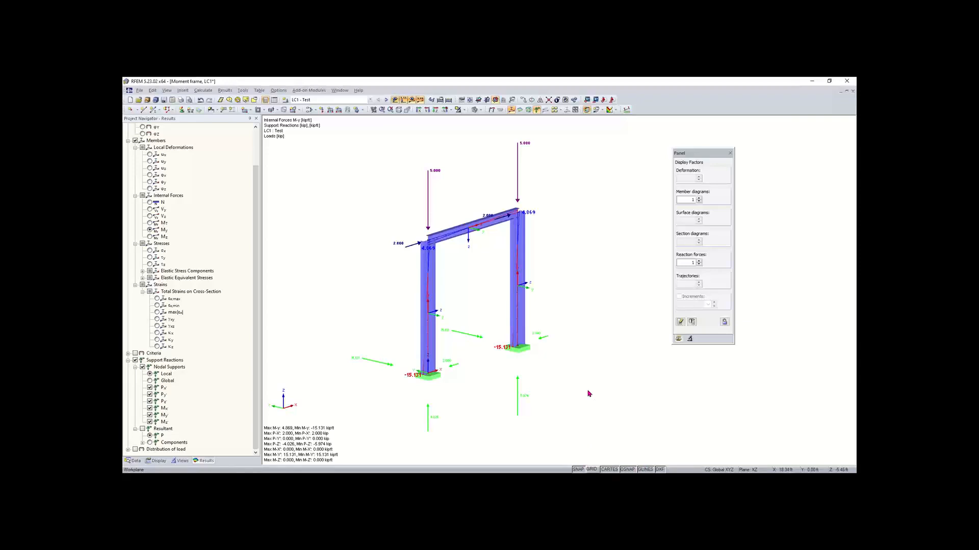
Step: Run the RF-STABILITY eigenvalue analysis for LC1 and show its buckling shapes on the model
click(135, 461)
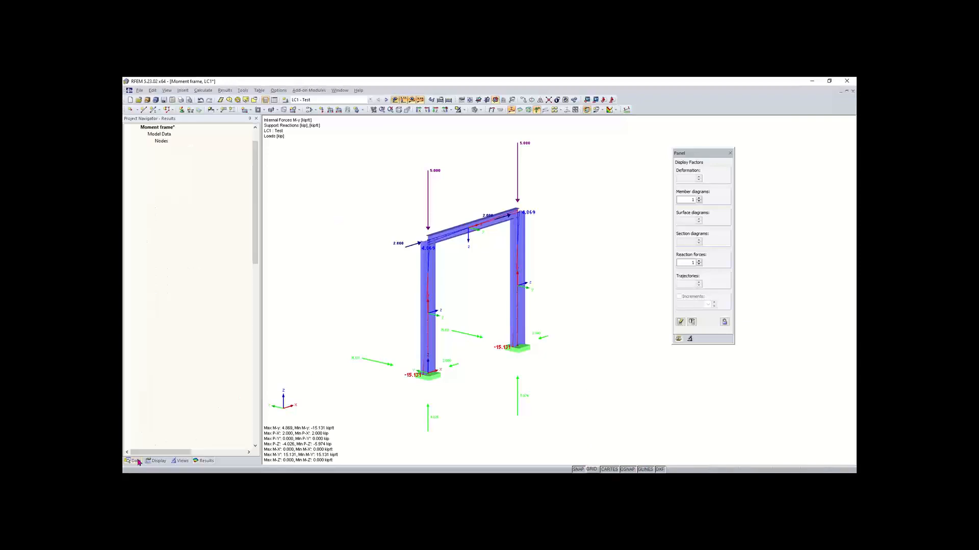
scroll(214, 285, down, 6)
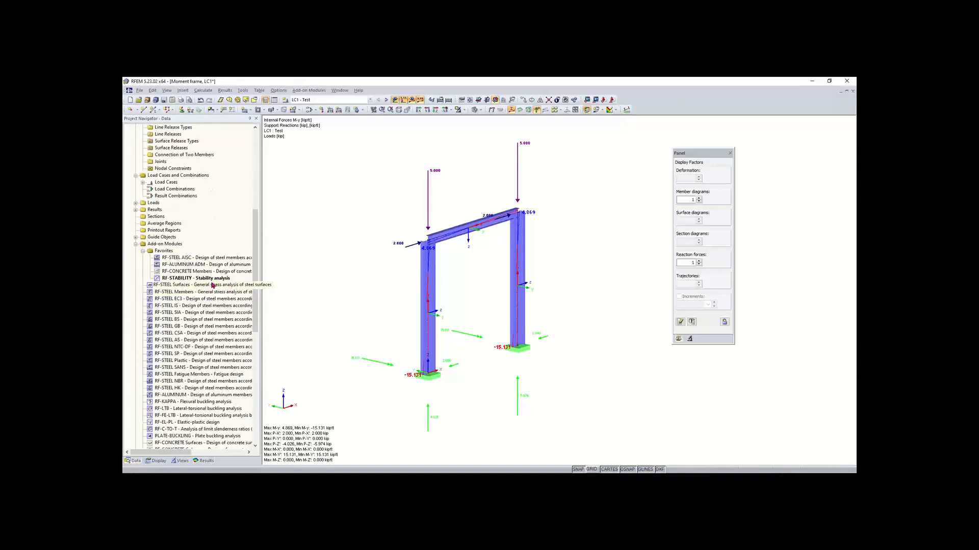
double_click(203, 278)
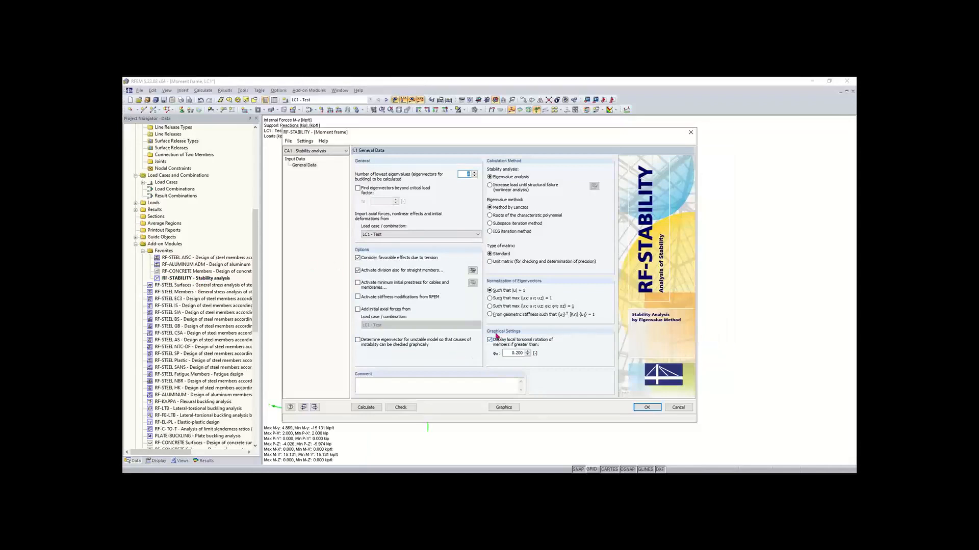
click(365, 407)
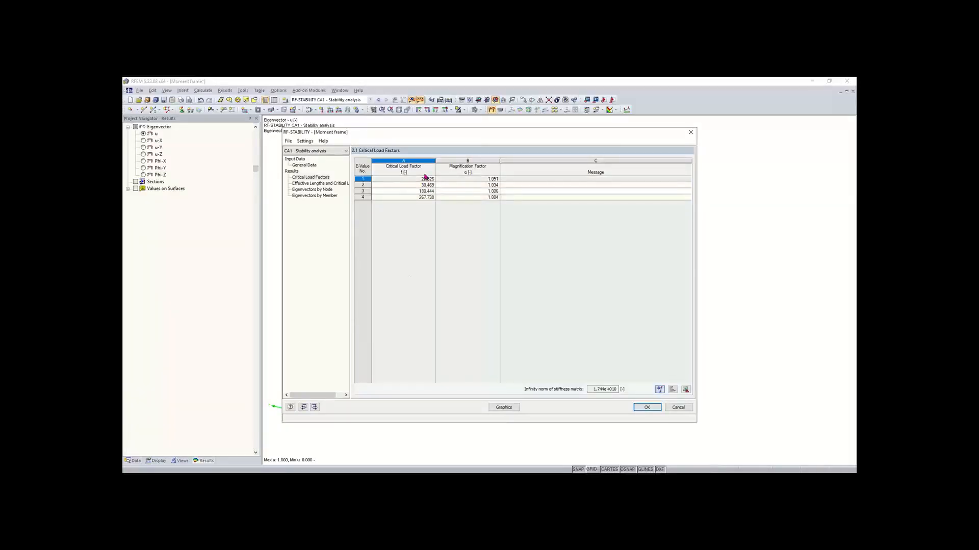
click(503, 407)
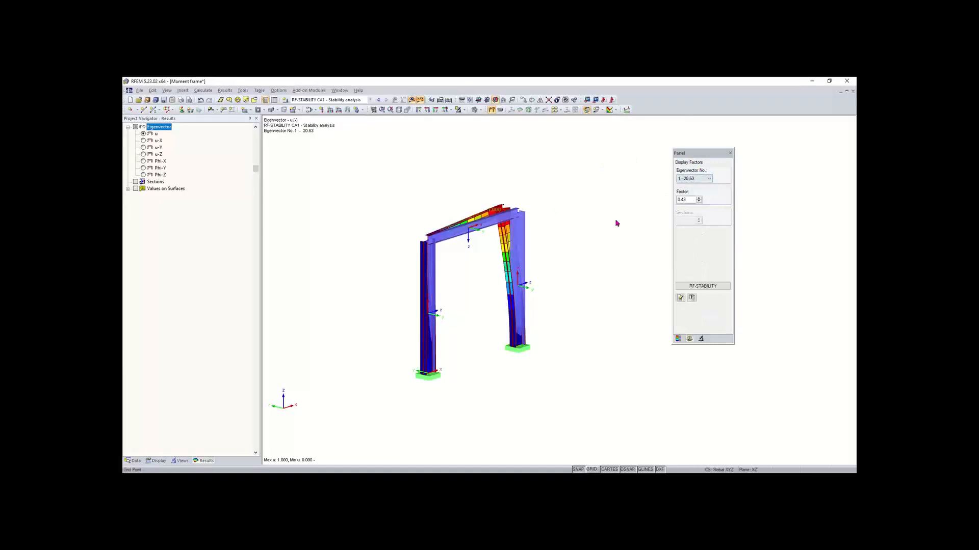
Step: Examine the first buckling shape of the frame in the standard front, top and side views
click(431, 111)
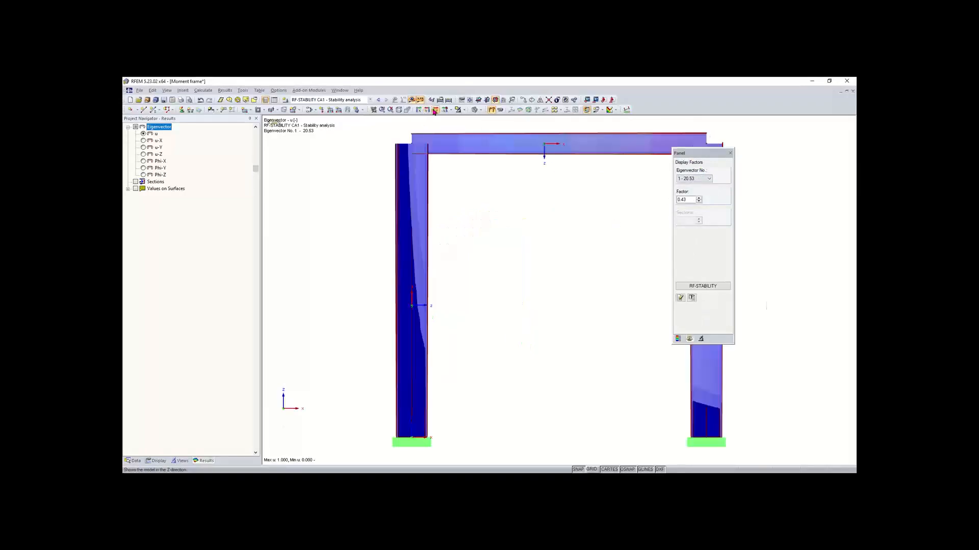
click(436, 110)
scroll(504, 191, down, 2)
middle_drag(504, 193, 409, 188)
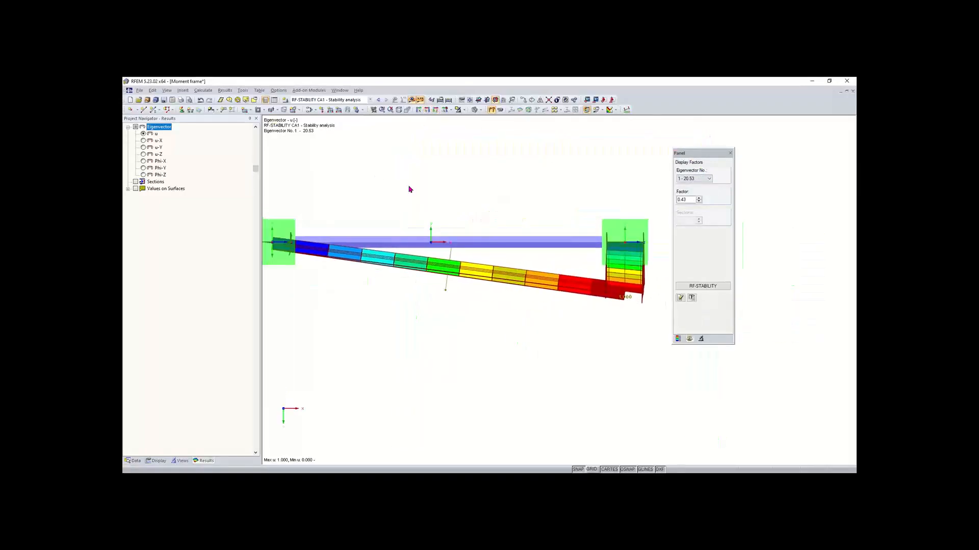
click(419, 110)
middle_drag(518, 243, 430, 255)
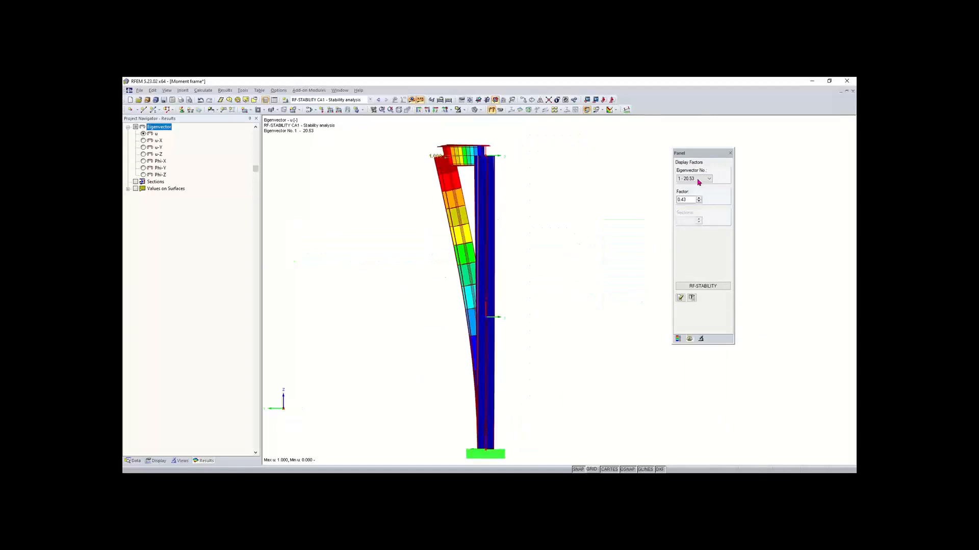
Step: Compare buckling shapes 2, 3 and 4 in the side view, and return to eigenvector 1 in an isometric view
click(699, 179)
click(695, 191)
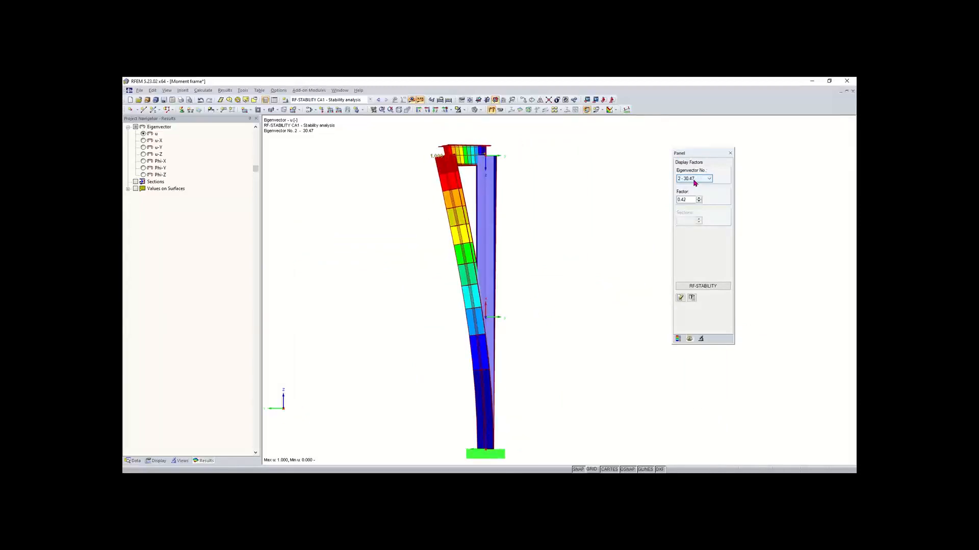
click(695, 181)
click(691, 195)
click(699, 180)
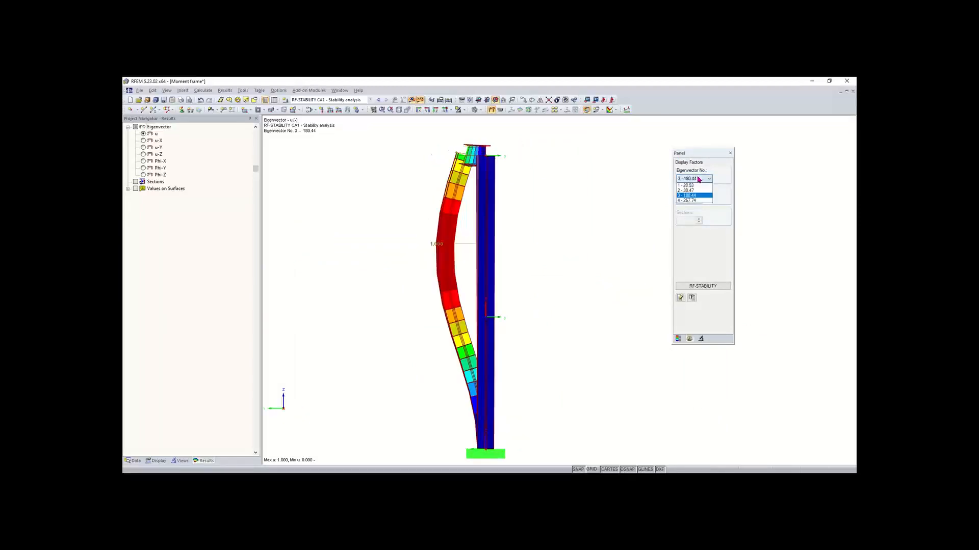
click(689, 200)
click(696, 179)
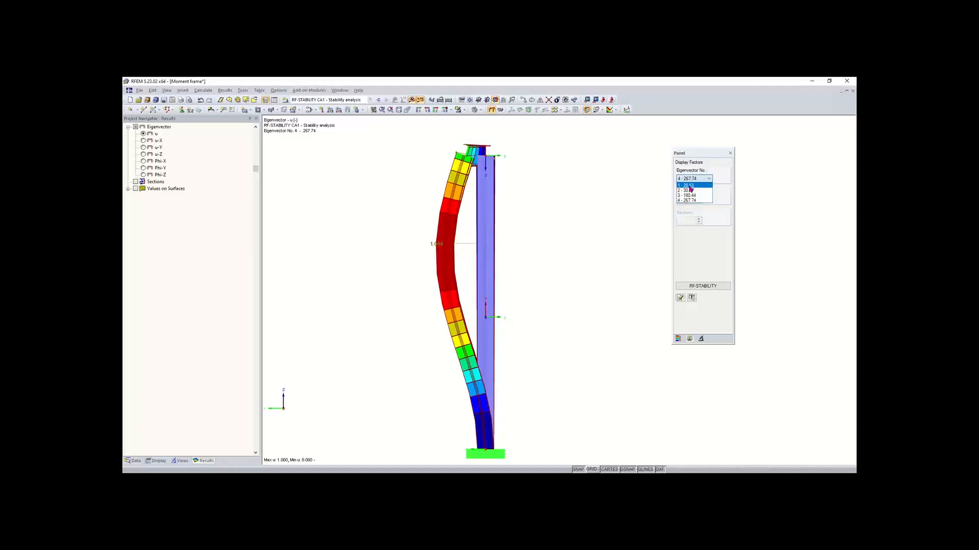
click(690, 186)
ctrl+middle_drag(563, 254, 492, 327)
scroll(493, 327, down, 1)
scroll(493, 326, down, 1)
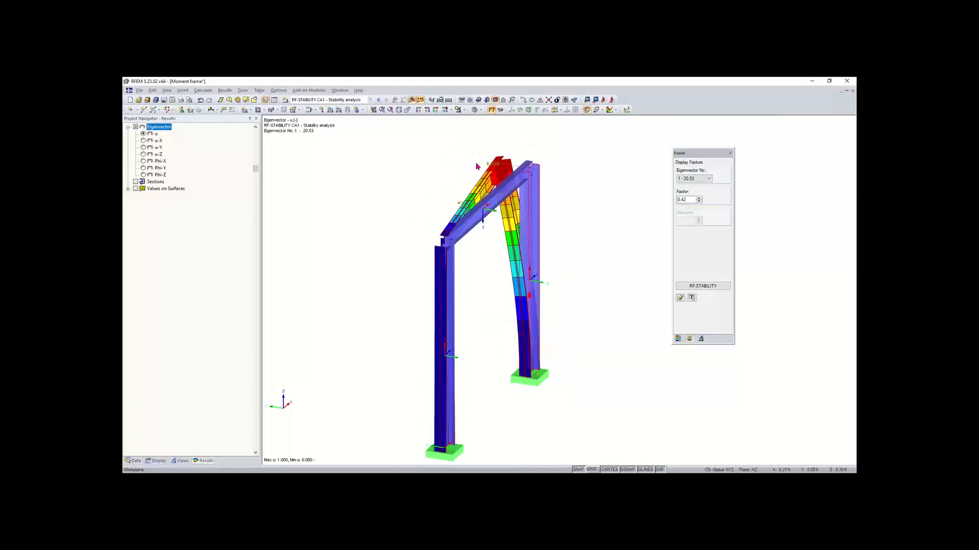
Step: Assign a new nodal support to column-top nodes 2 and 4 that restrains only displacement uY
ctrl+middle_drag(595, 255, 631, 234)
drag(408, 246, 588, 155)
double_click(530, 181)
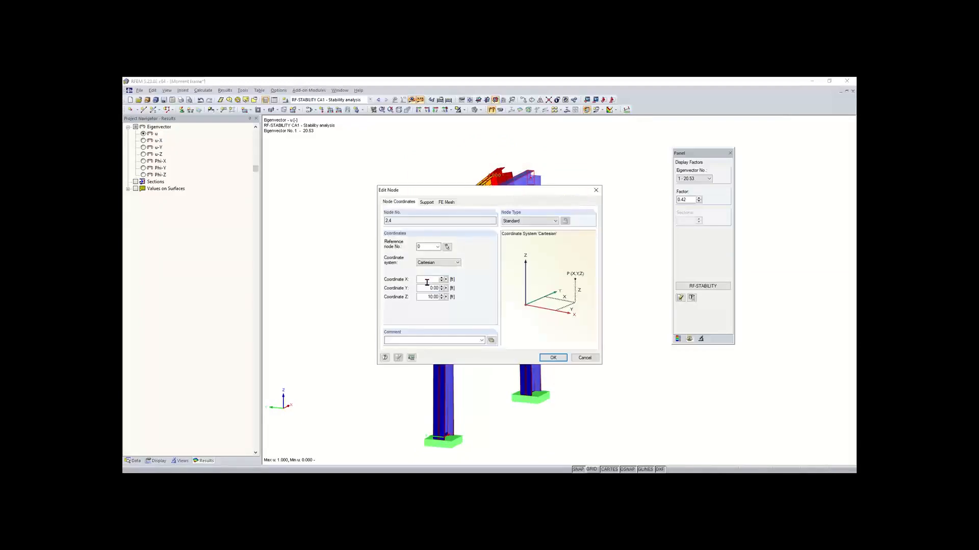
click(596, 190)
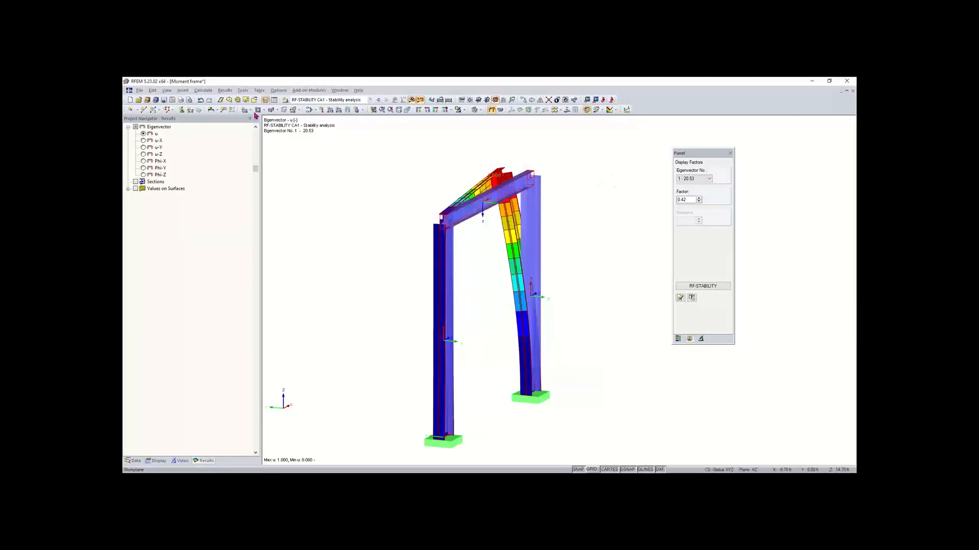
click(182, 110)
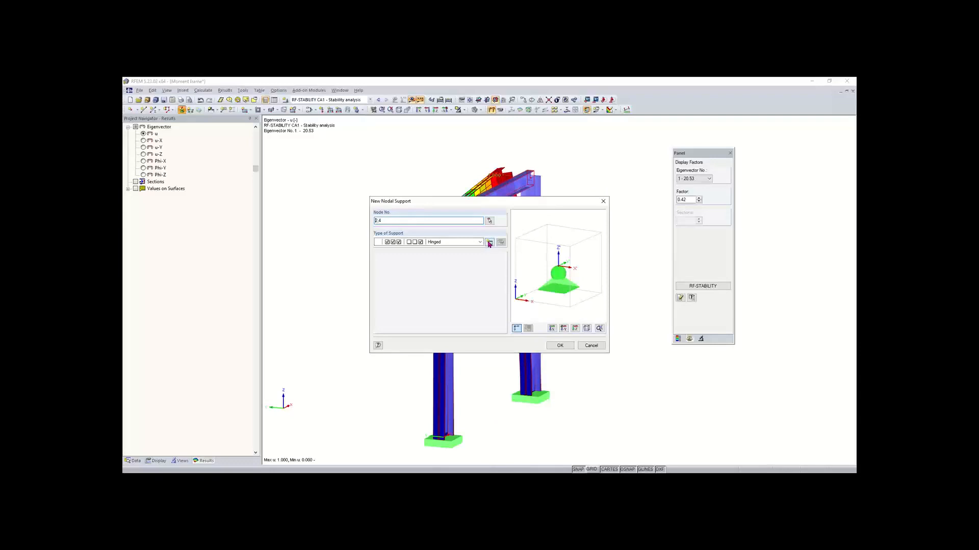
click(489, 243)
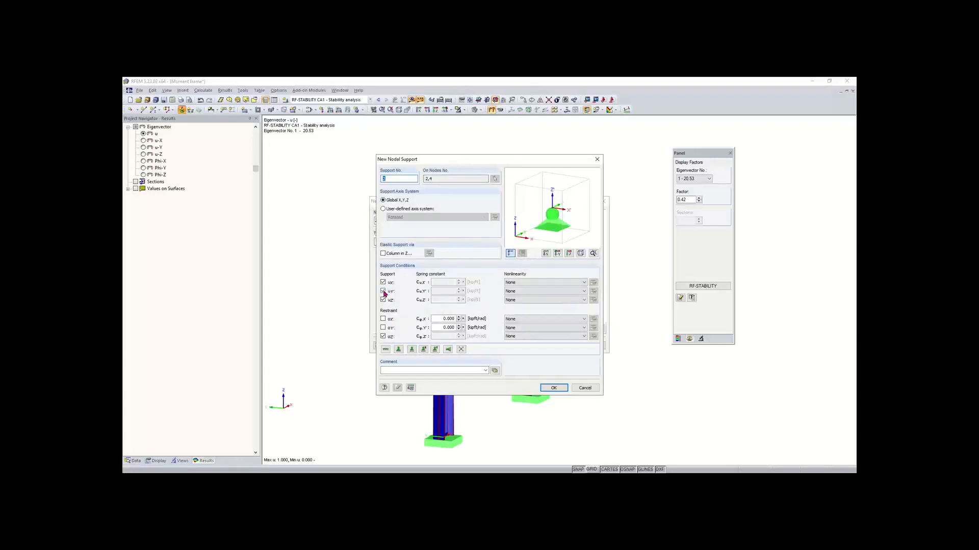
click(383, 300)
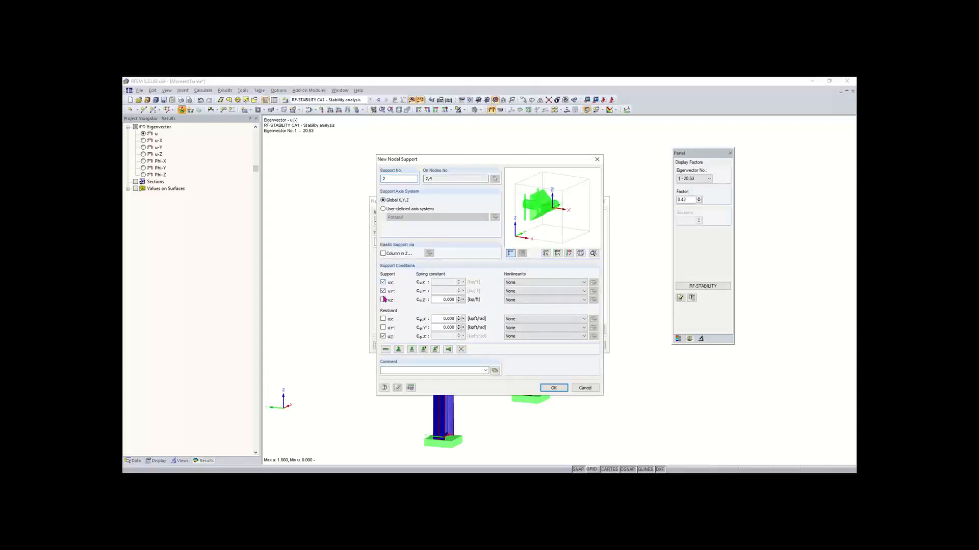
click(382, 283)
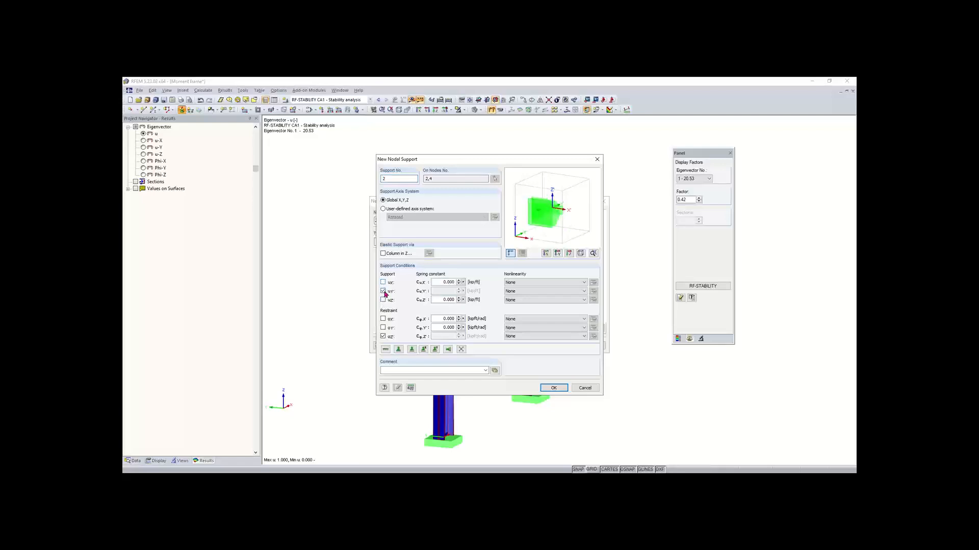
click(382, 337)
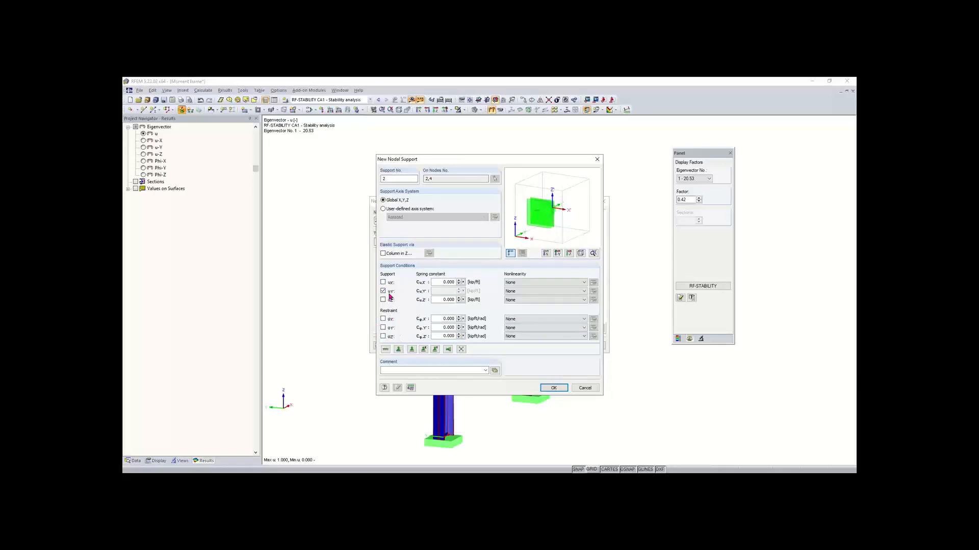
click(554, 388)
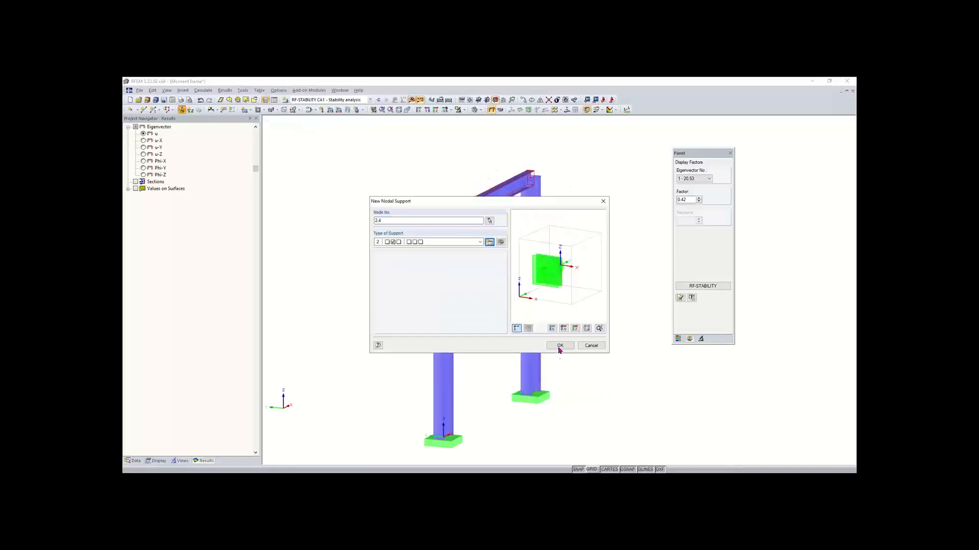
click(559, 346)
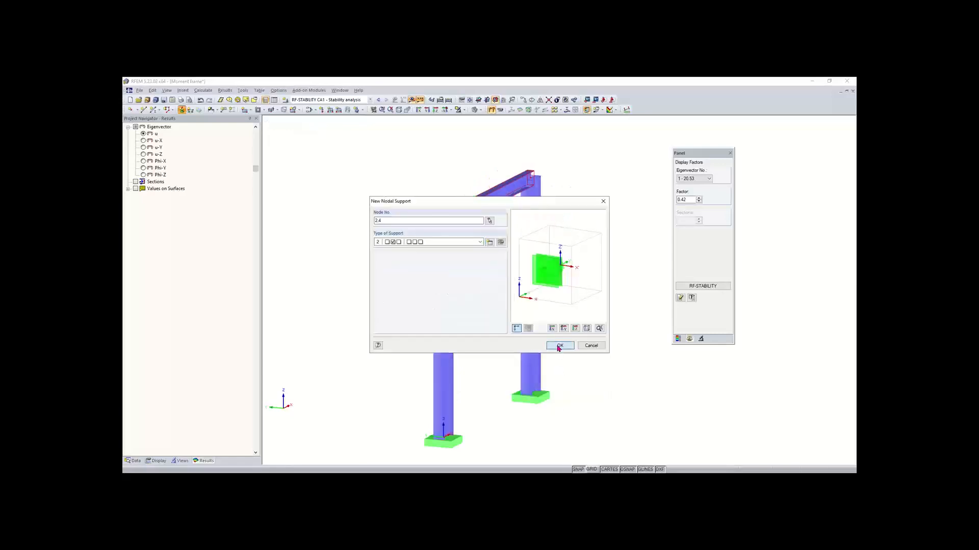
Step: Recalculate the RF-STABILITY analysis with the added lateral supports and display the first buckling shape
click(449, 100)
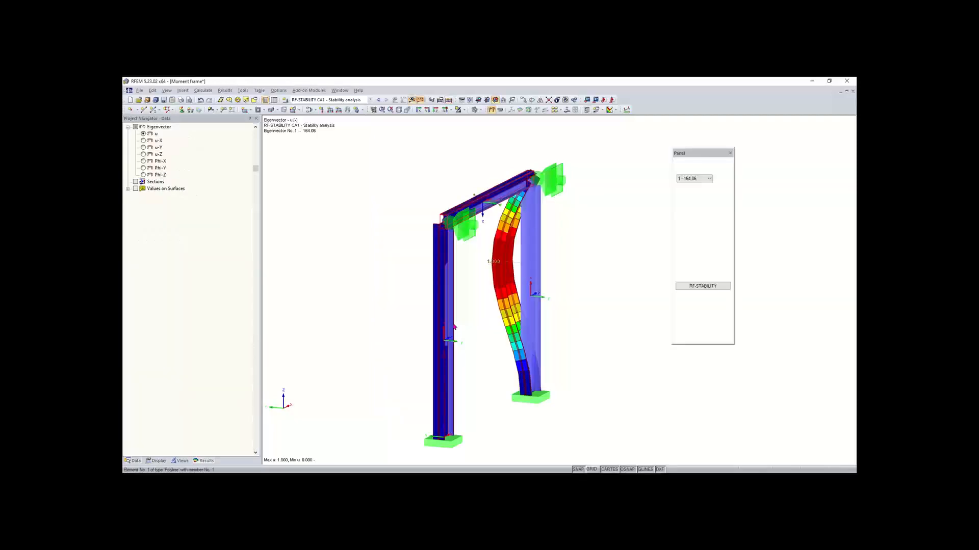
Step: Compare buckling shapes 2, 3 and 4 of the laterally supported frame from an orbited 3D view
ctrl+middle_drag(558, 228, 686, 240)
right_click(686, 240)
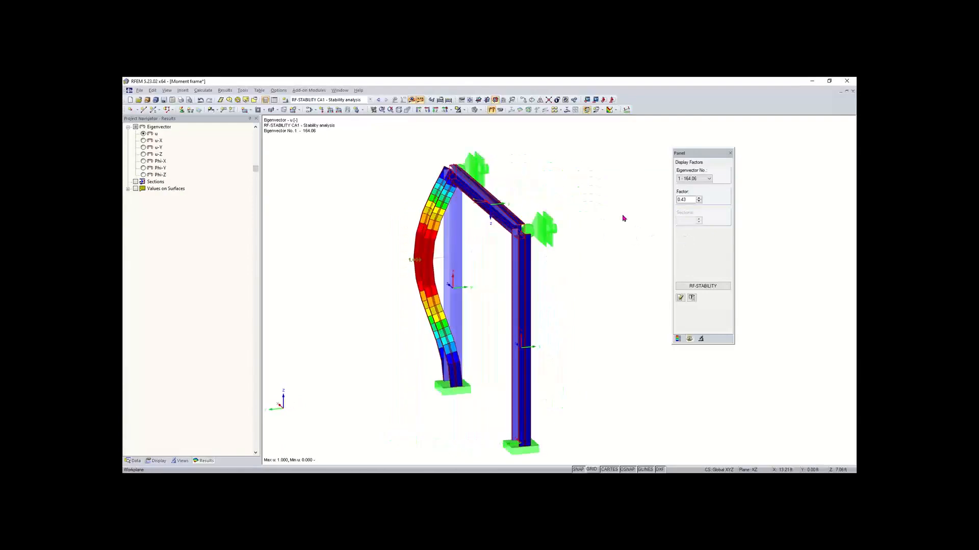
click(698, 179)
click(693, 190)
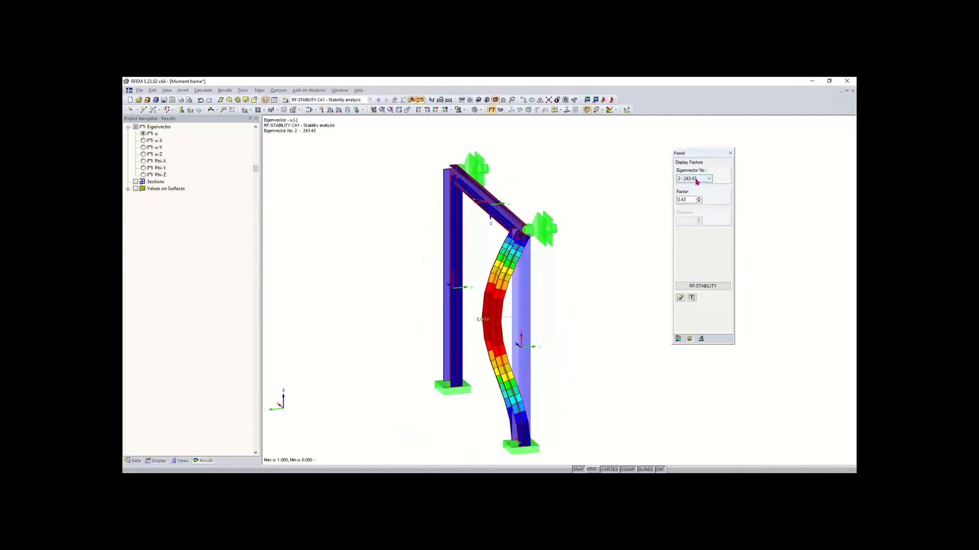
click(697, 179)
click(694, 196)
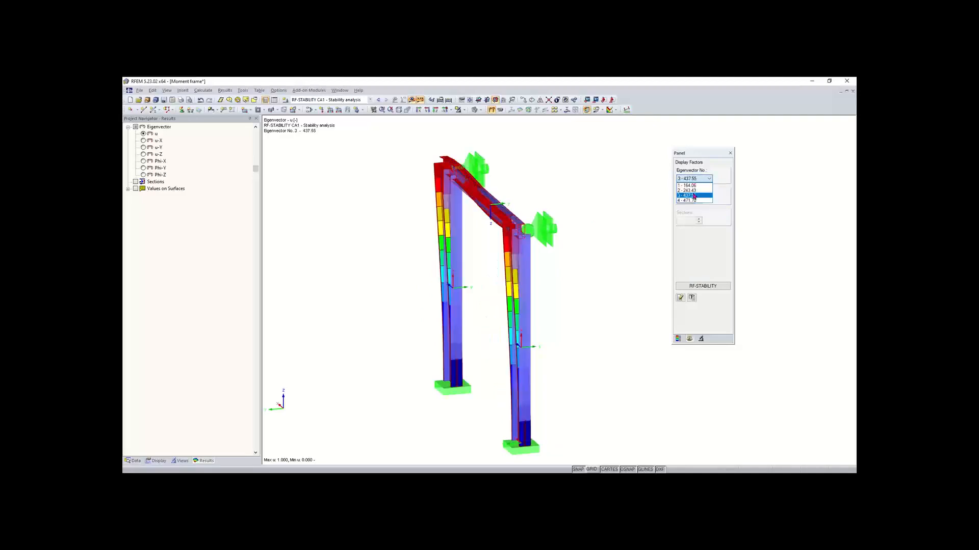
click(693, 200)
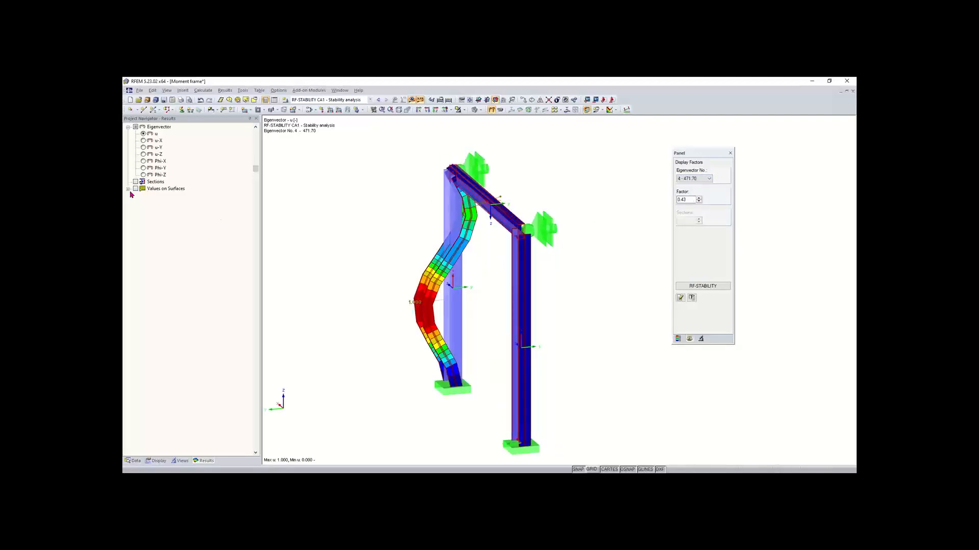
Step: Review the critical load factors in the RF-STABILITY results table and close the module
click(131, 458)
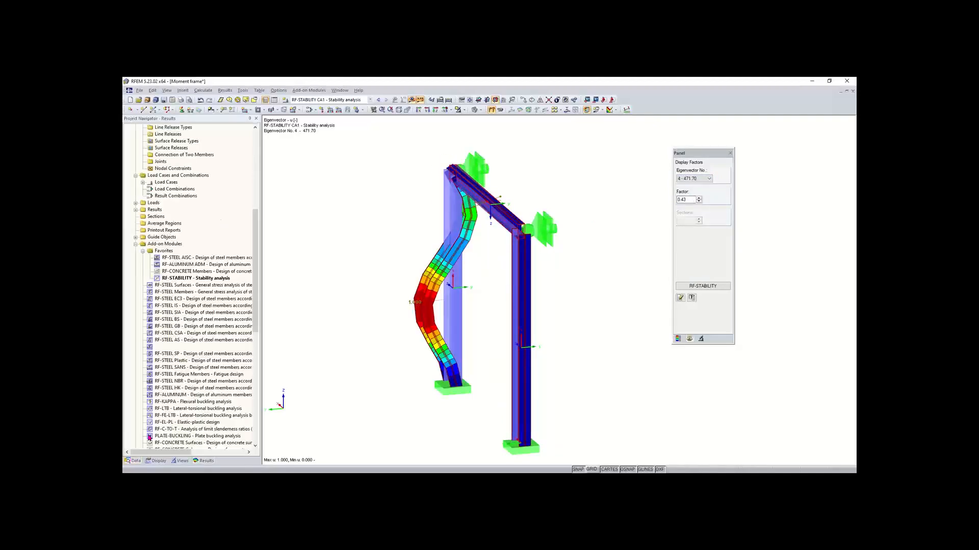
click(202, 273)
double_click(203, 273)
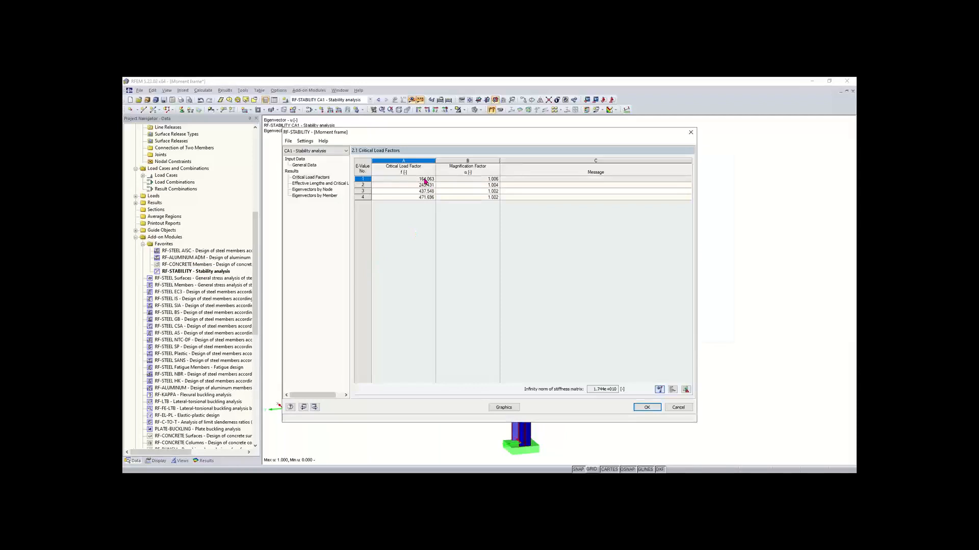
click(690, 132)
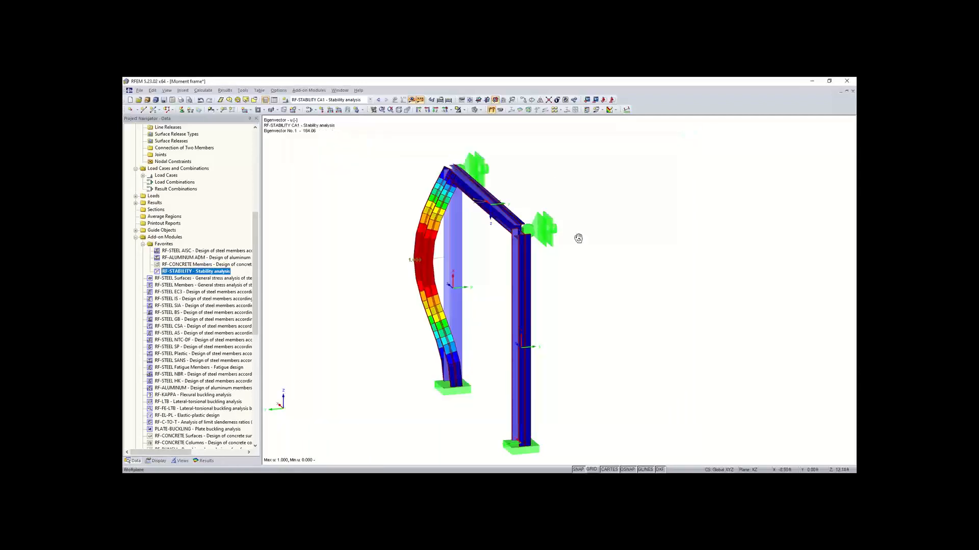
Step: Examine the first buckling shape of the laterally supported frame from several 3D directions
ctrl+middle_drag(579, 236, 371, 223)
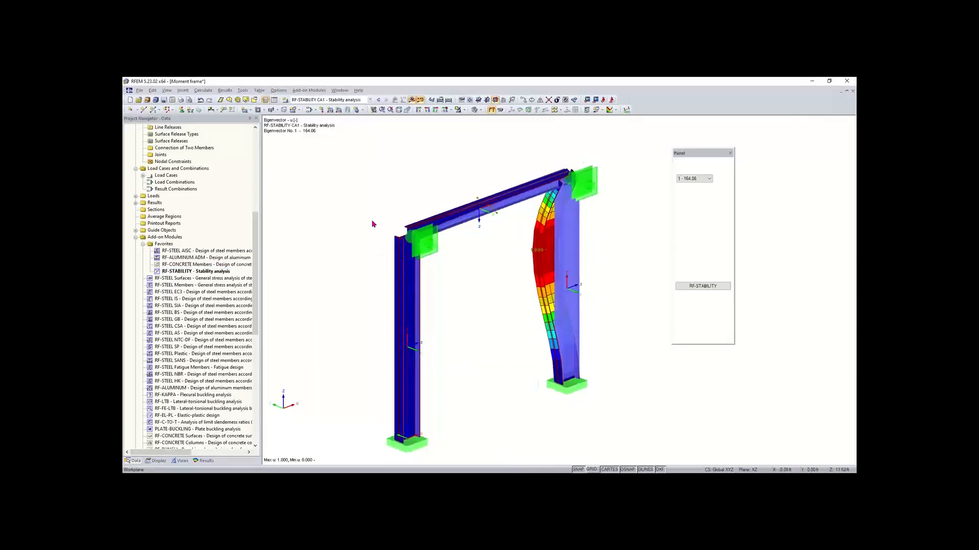
scroll(416, 280, down, 2)
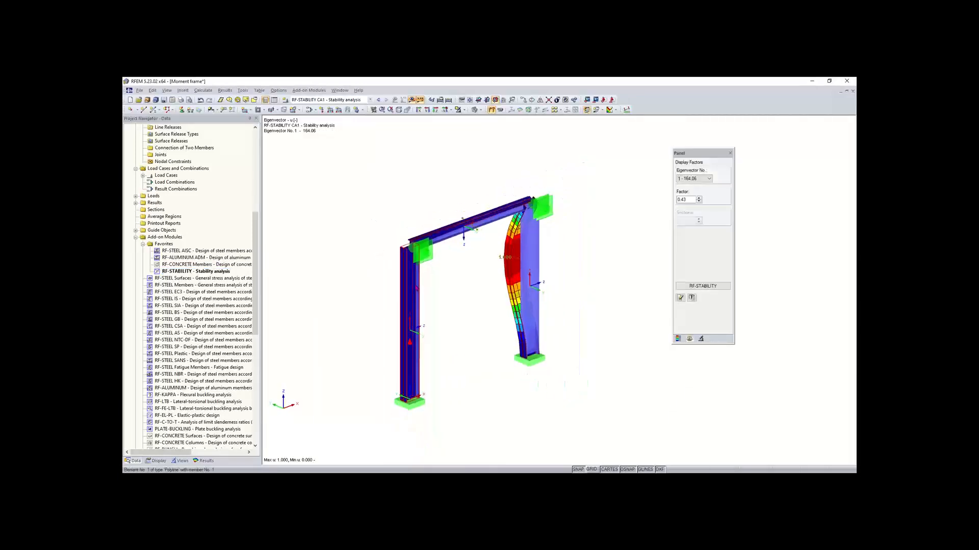
middle_drag(476, 298, 470, 286)
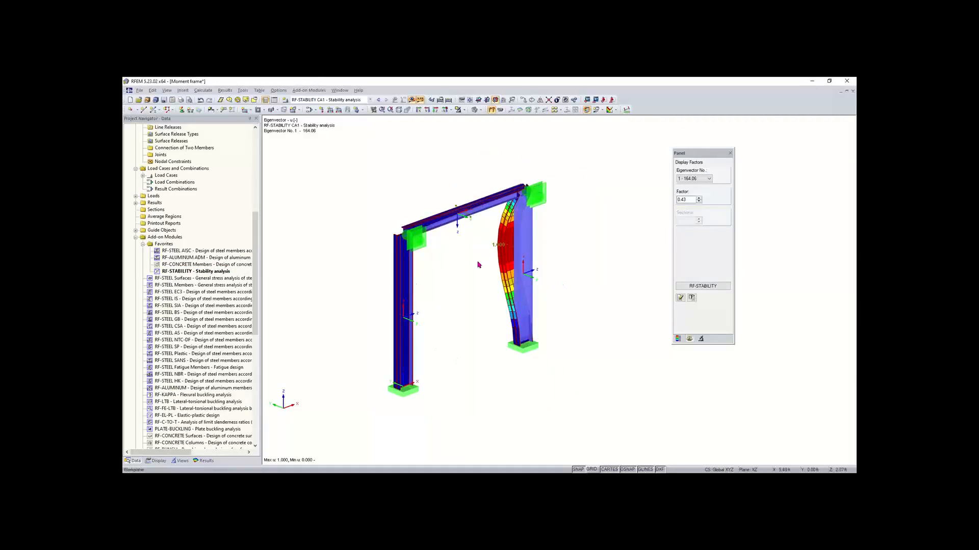
click(399, 111)
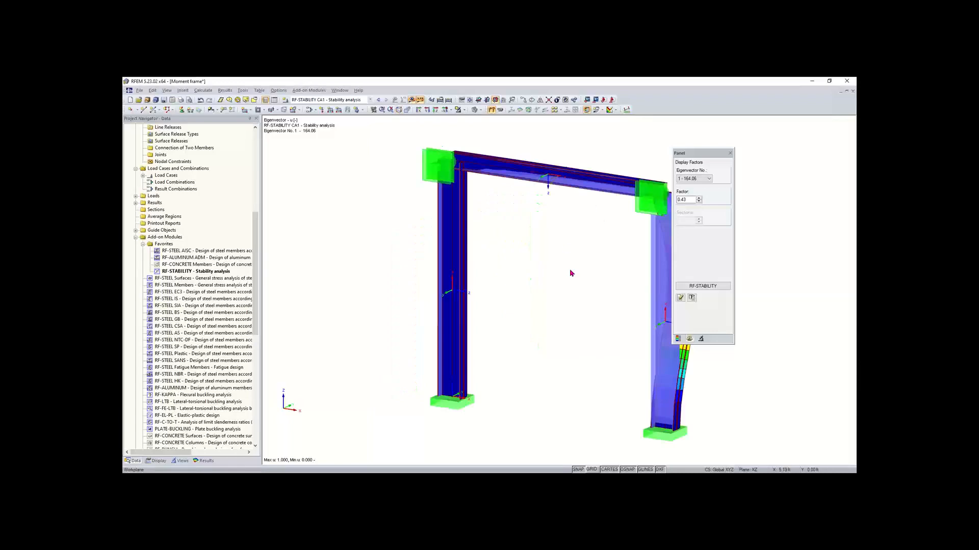
middle_drag(572, 272, 488, 274)
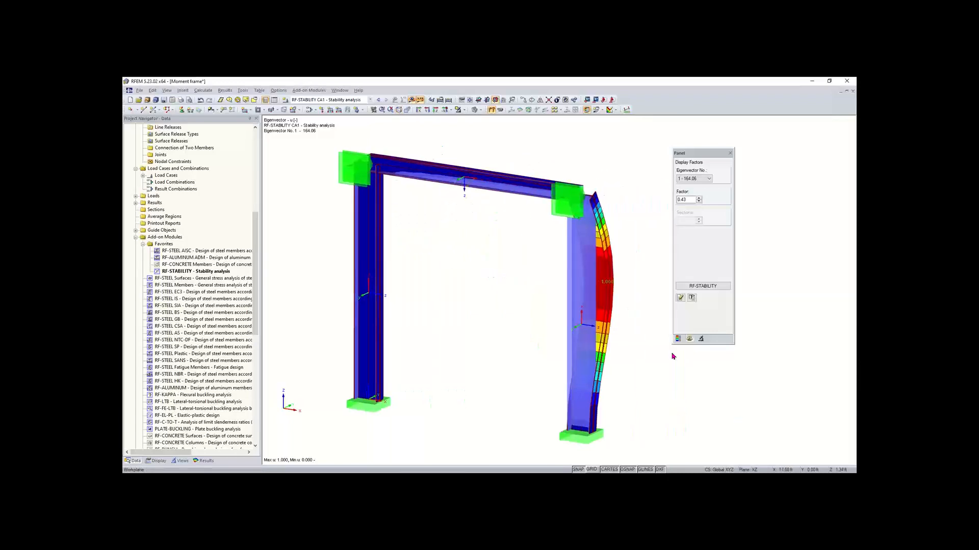
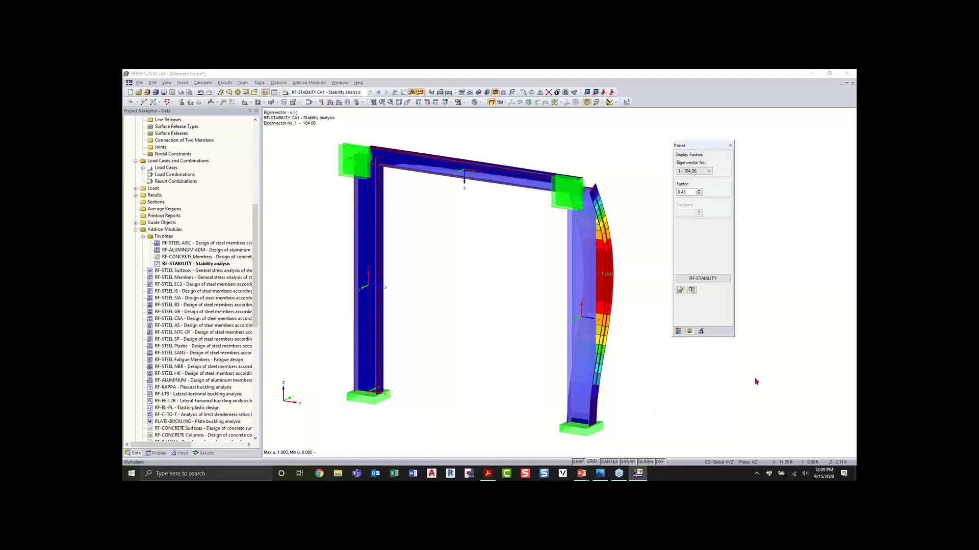
mouse_move(584, 478)
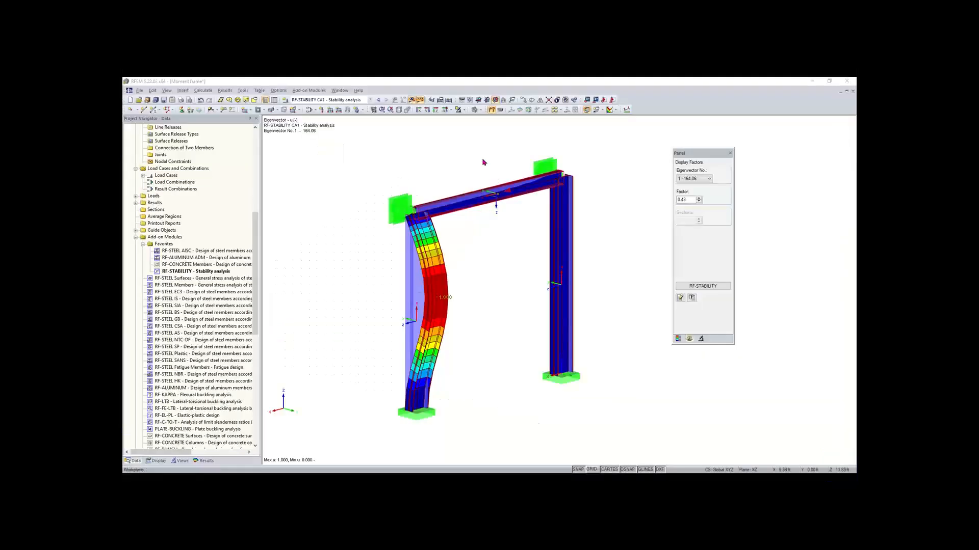
click(517, 166)
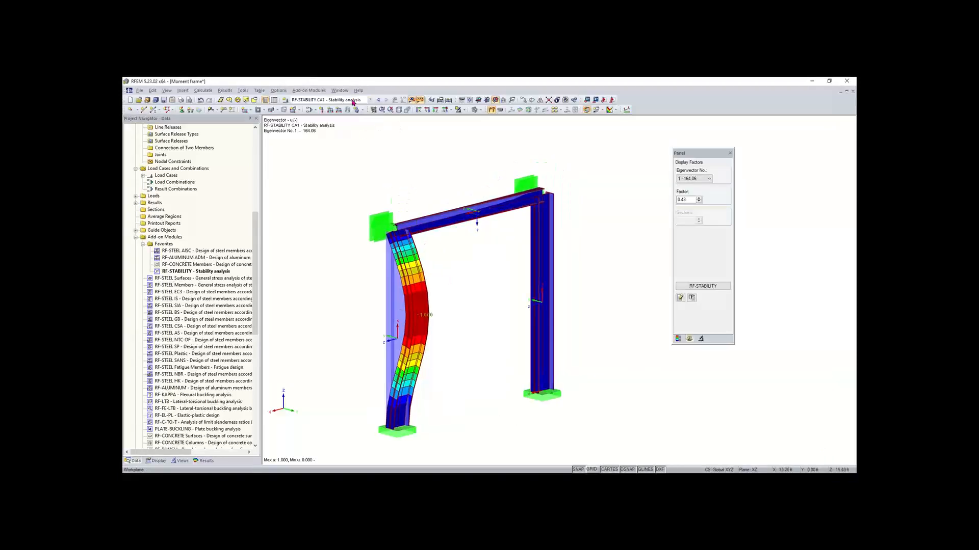
scroll(437, 182, down, 1)
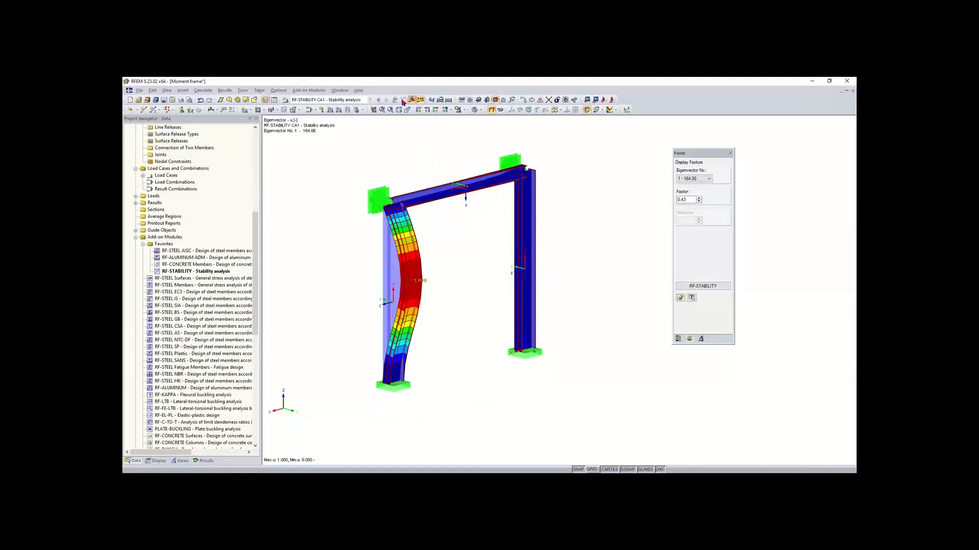
Step: Switch to load case LC1 - Test, hide its results and inspect the nodal loads at the column tops
click(346, 101)
click(343, 107)
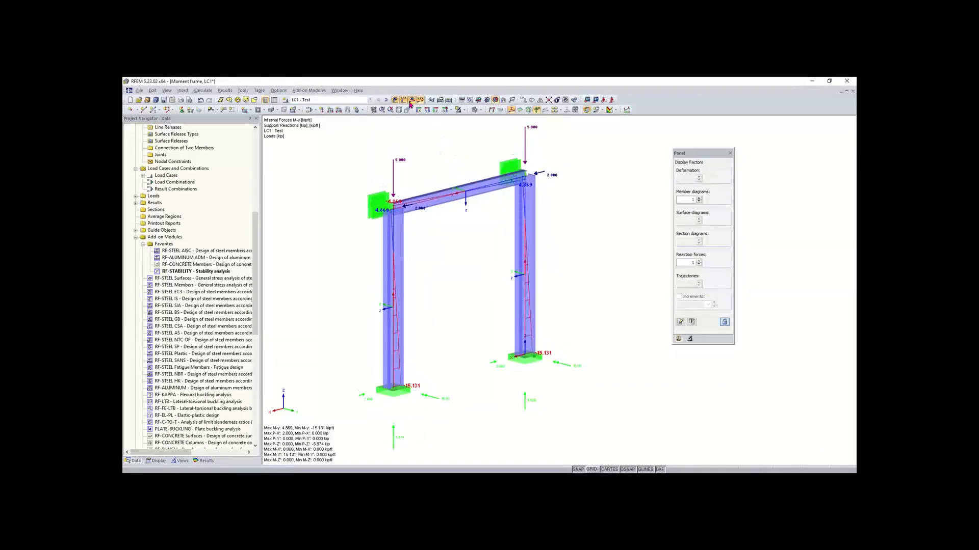
click(410, 101)
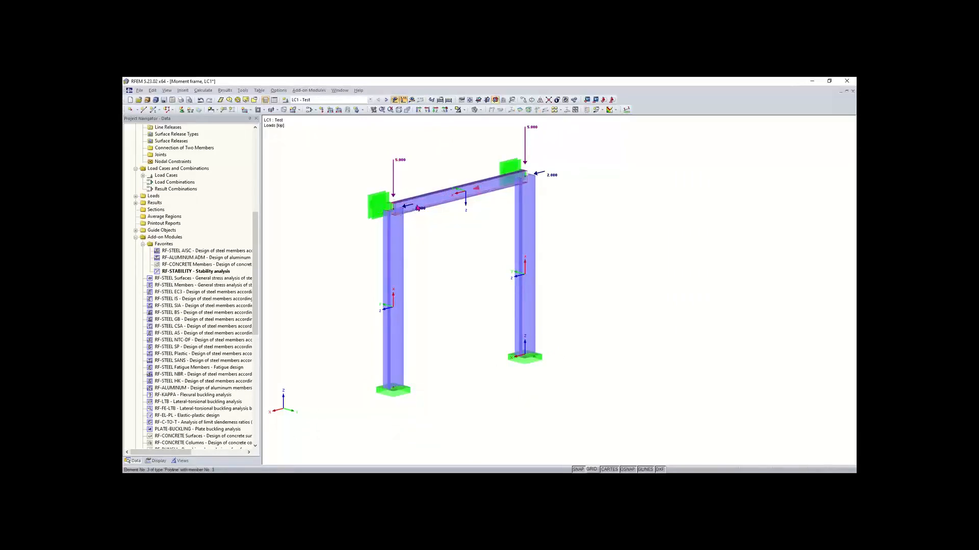
mouse_move(418, 210)
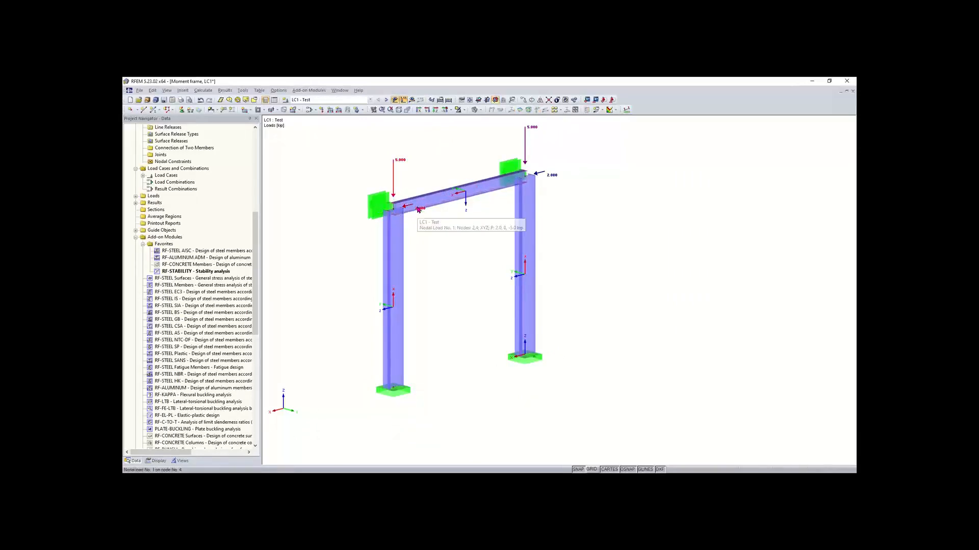
scroll(419, 209, up, 2)
scroll(419, 210, up, 1)
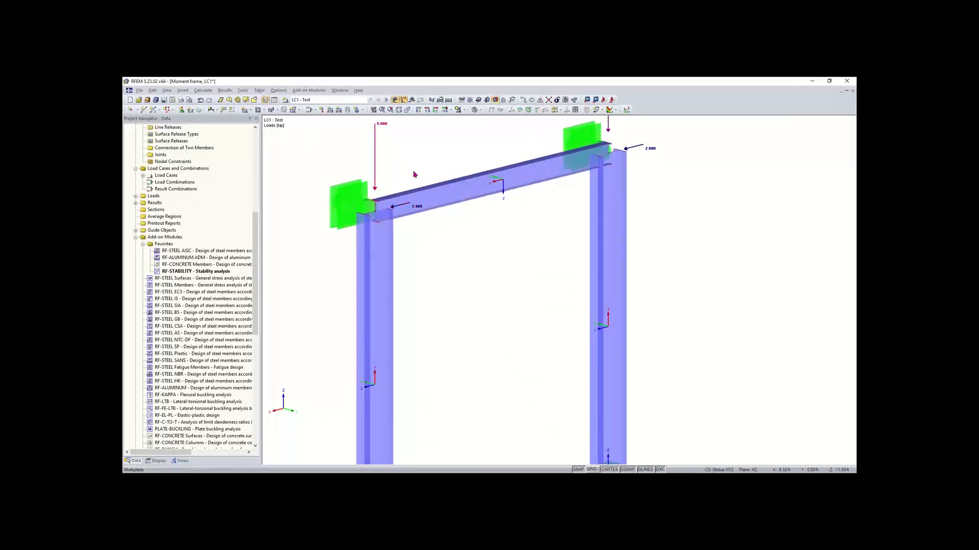
scroll(417, 169, down, 3)
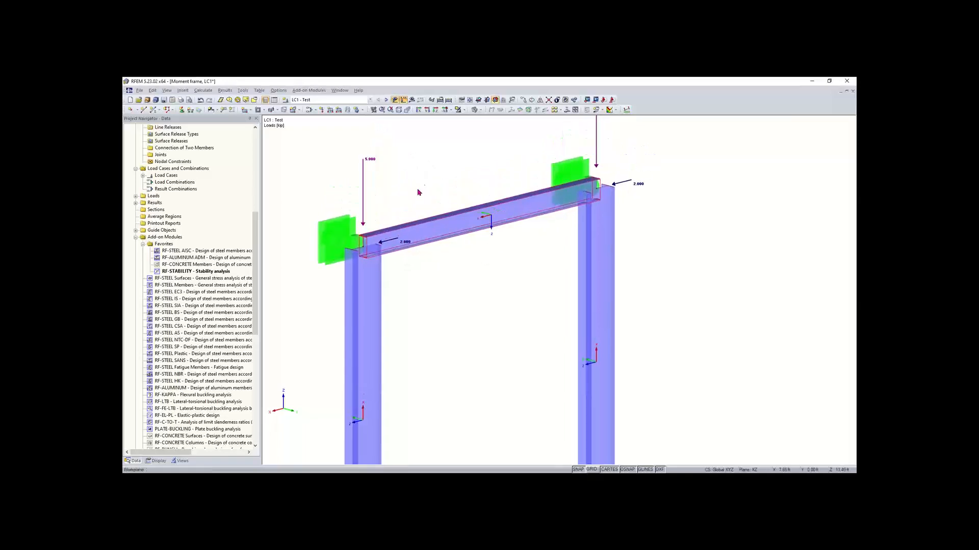
Step: Review the force and moment component settings for a new nodal load and close them without placing a load
click(322, 113)
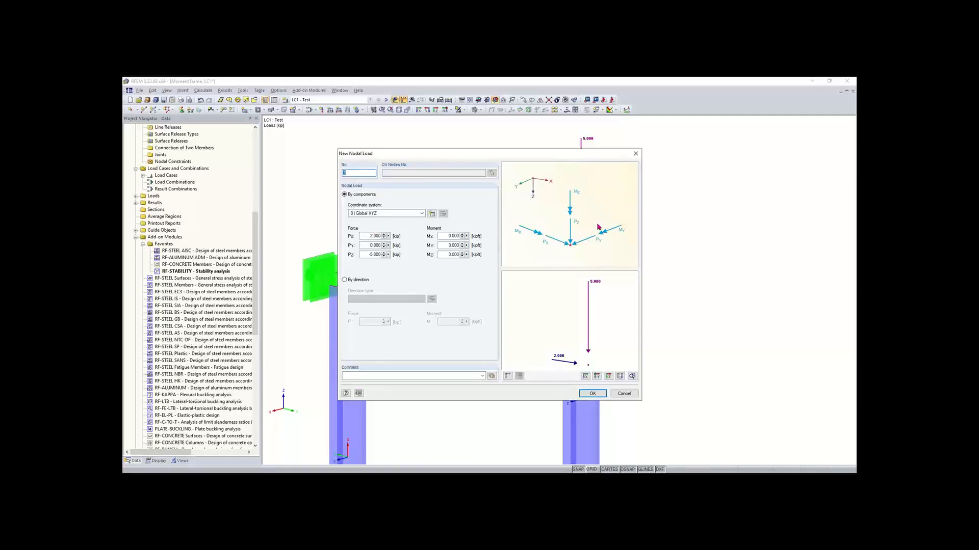
click(623, 394)
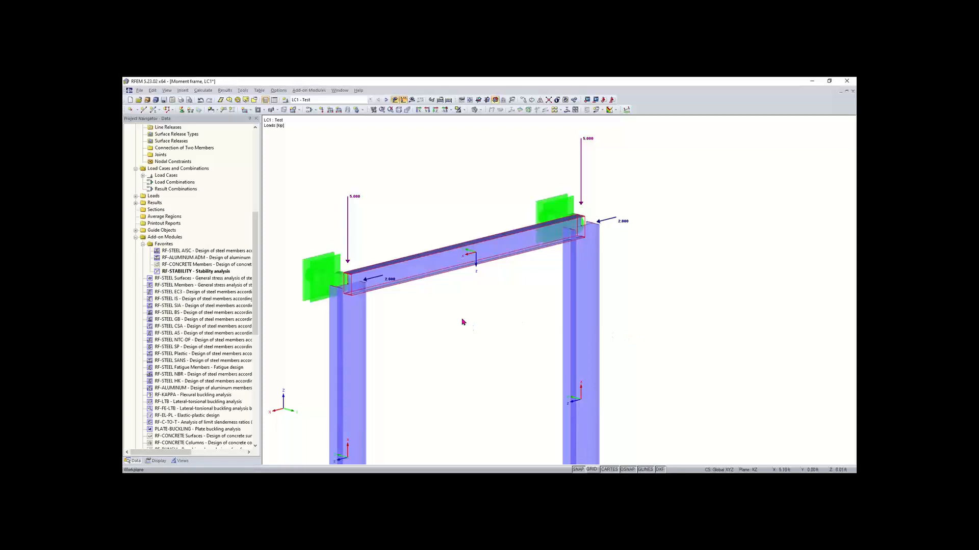
scroll(436, 321, down, 2)
middle_drag(436, 320, 436, 251)
scroll(444, 272, down, 2)
scroll(437, 251, down, 1)
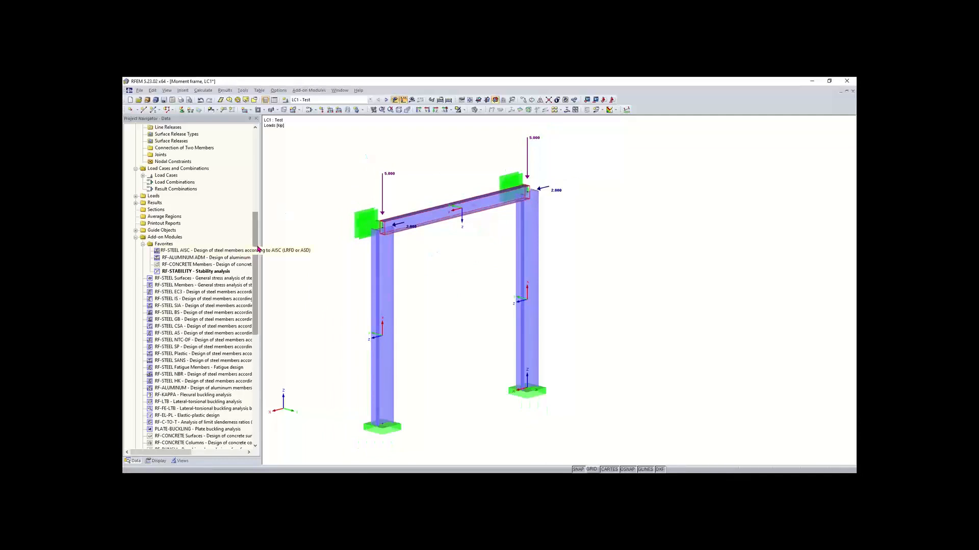
Step: Look through the list of available add-on modules in the project navigator
drag(255, 248, 259, 327)
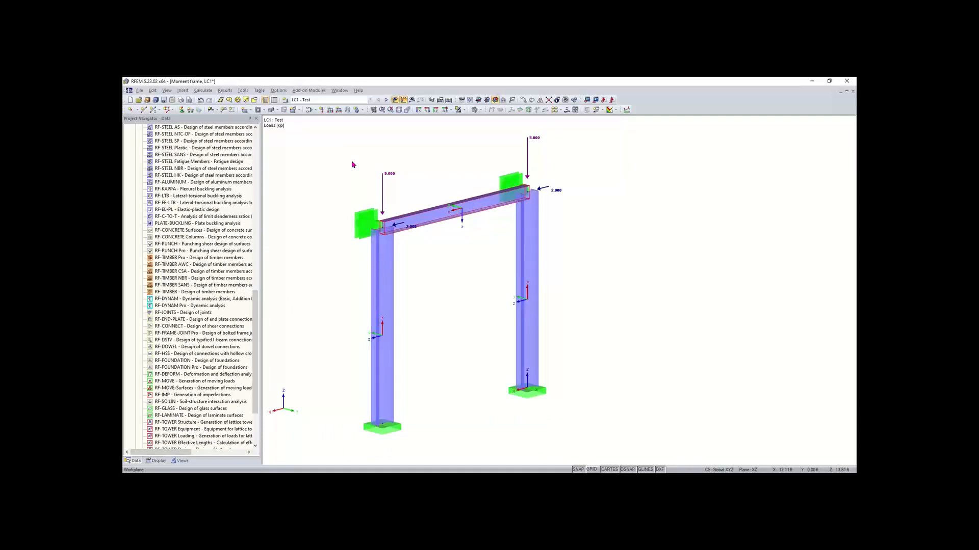
scroll(339, 187, down, 1)
mouse_move(338, 189)
middle_down()
mouse_move(372, 197)
mouse_move(343, 200)
middle_up()
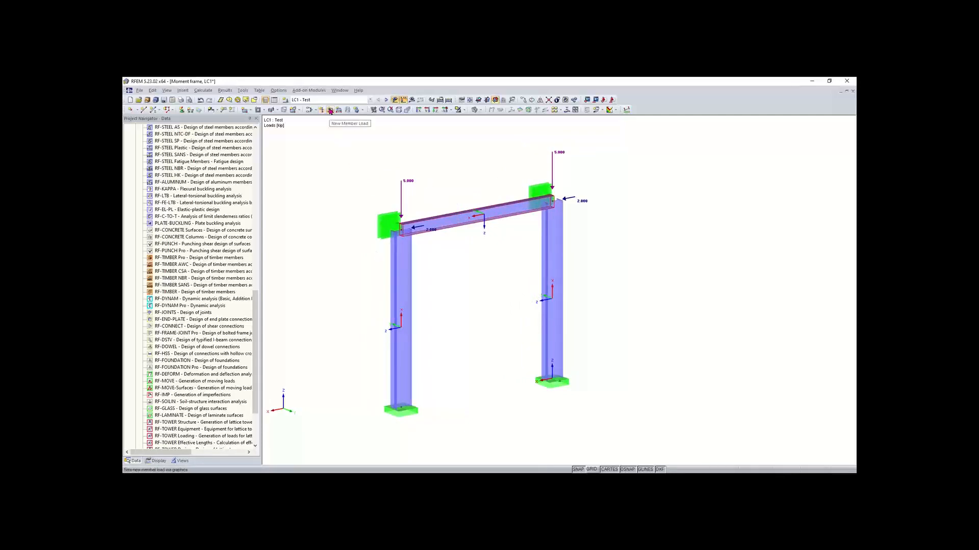
Step: Review the ASCE/SEI 7-16 wind load generator for a flat roof and close it without generating loads
click(242, 90)
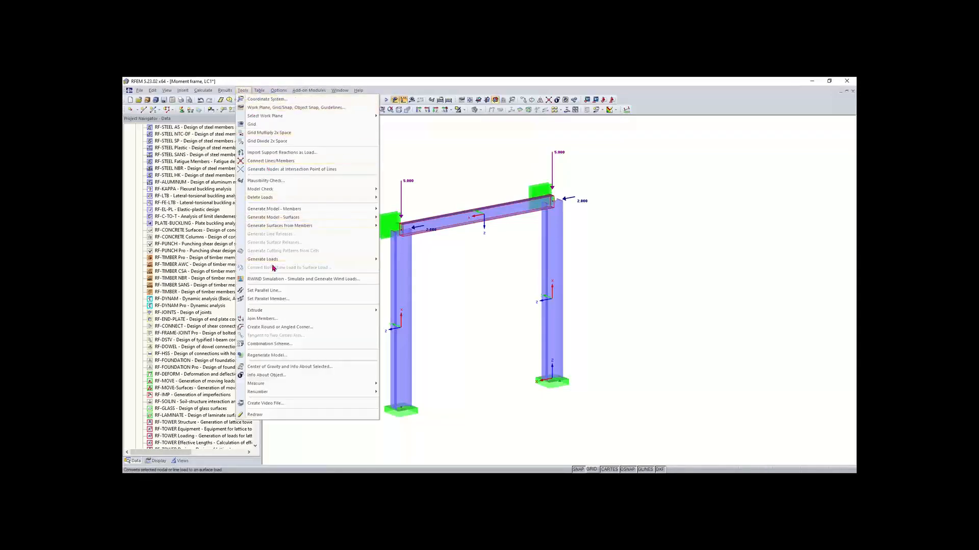
mouse_move(274, 261)
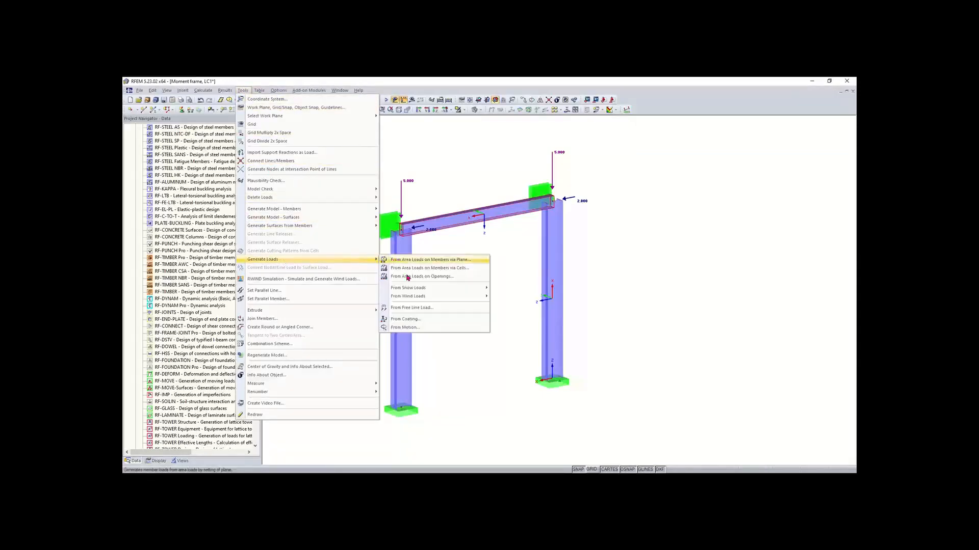
mouse_move(413, 297)
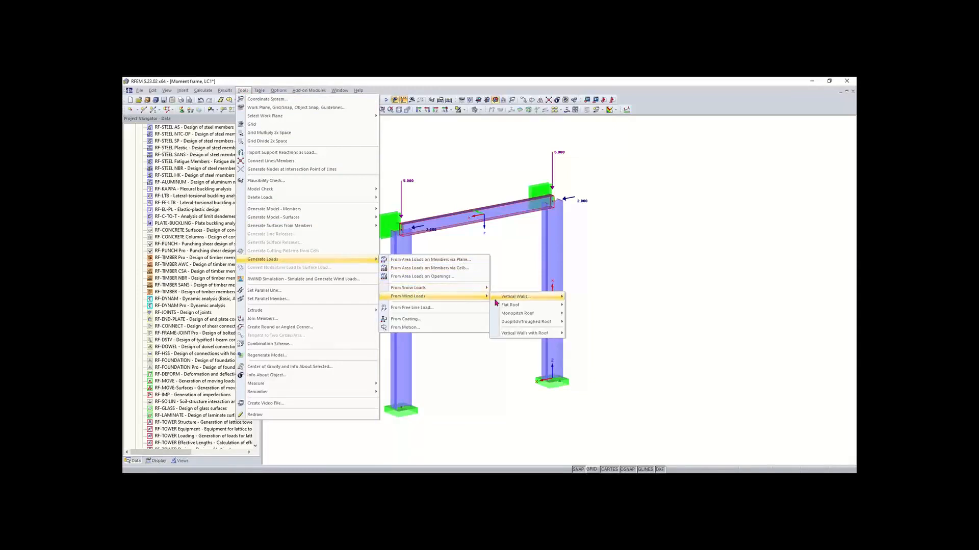
mouse_move(502, 298)
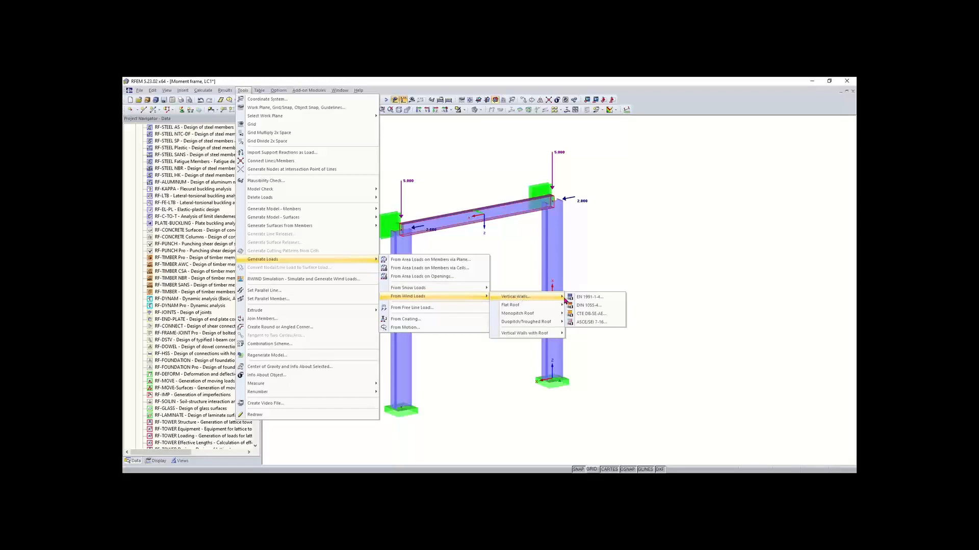
mouse_move(558, 306)
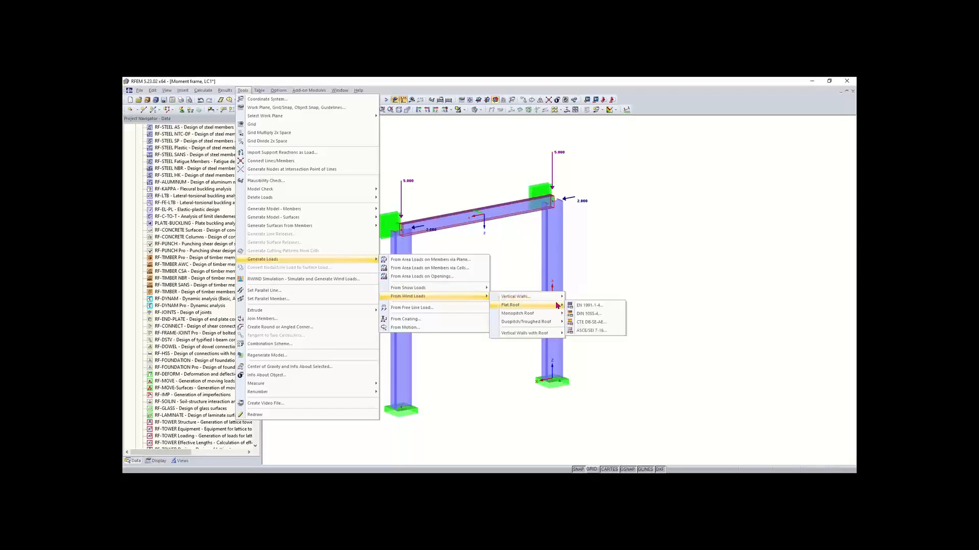
click(591, 331)
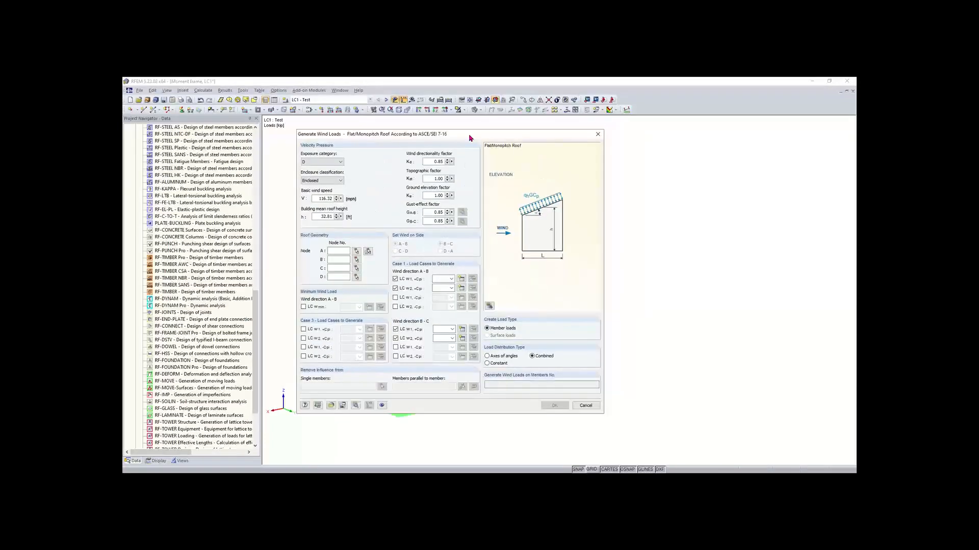
click(598, 133)
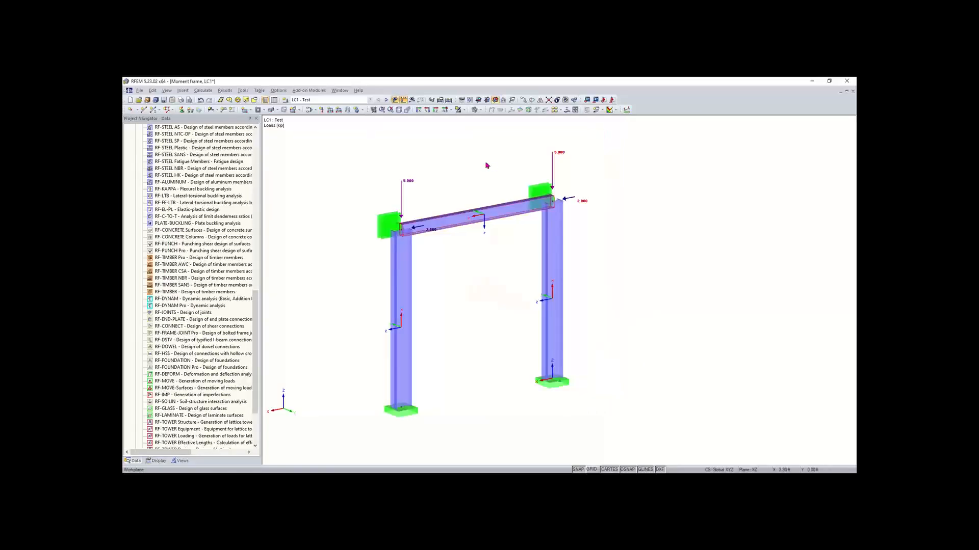
Step: Add a new load case with the description Wind in +X alongside the Test load case
click(309, 112)
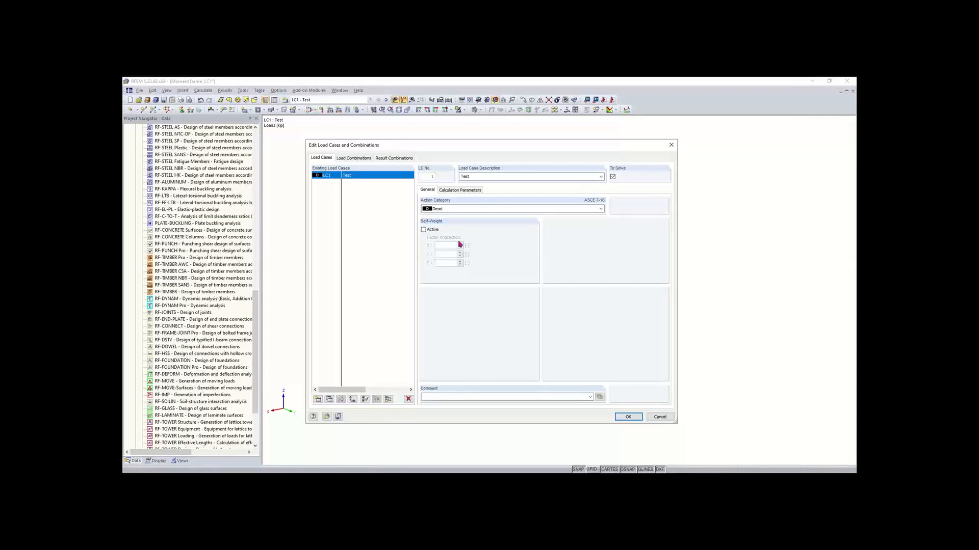
double_click(493, 177)
click(317, 399)
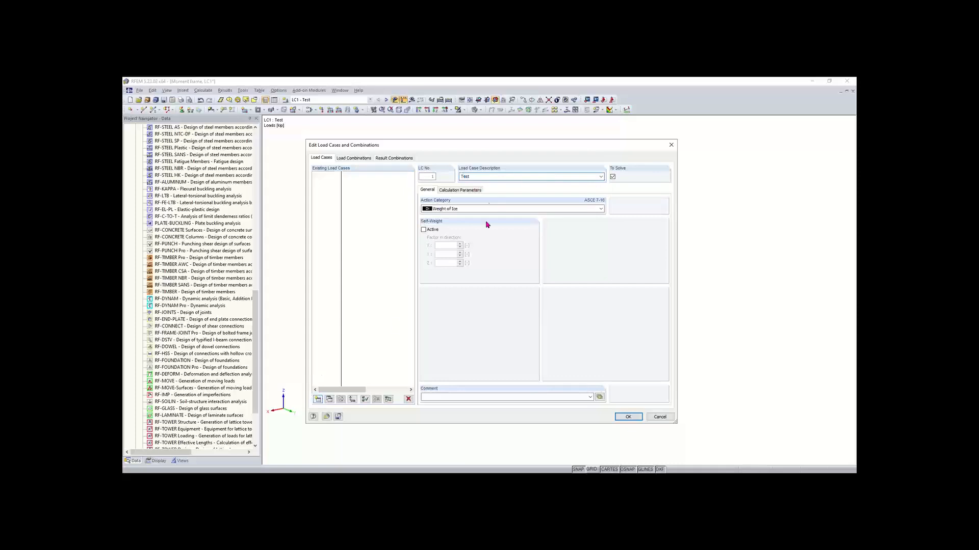
click(601, 176)
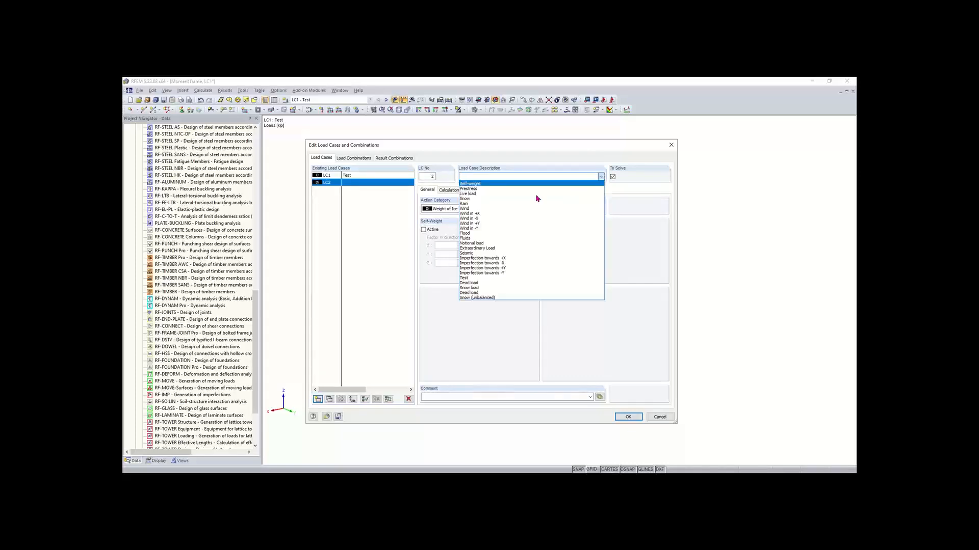
click(479, 214)
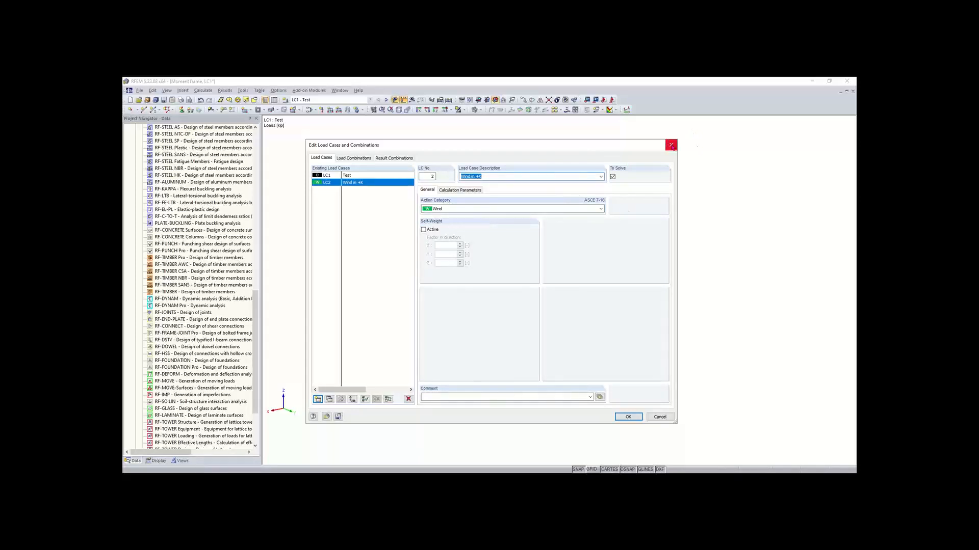
Step: Delete the Wind in +X load case and close the load case settings
click(407, 399)
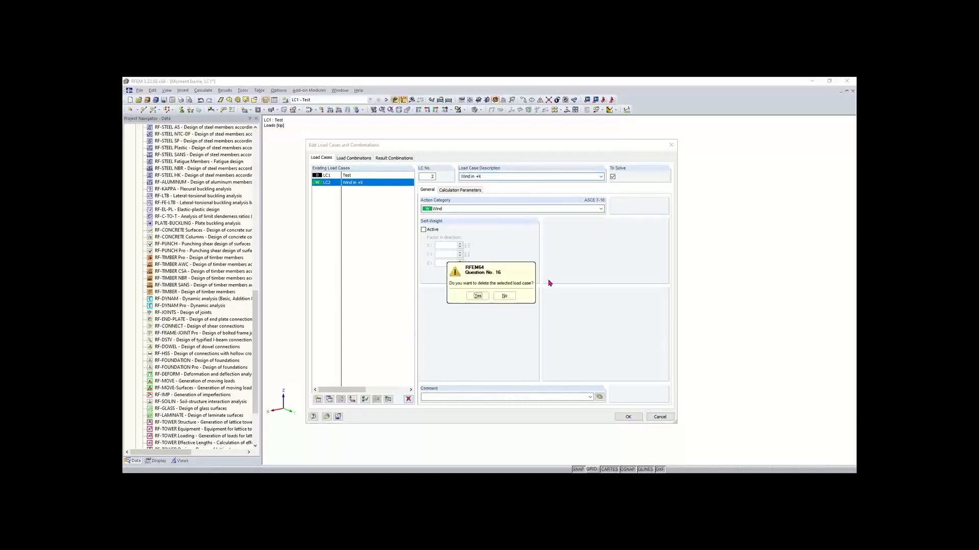
key(y)
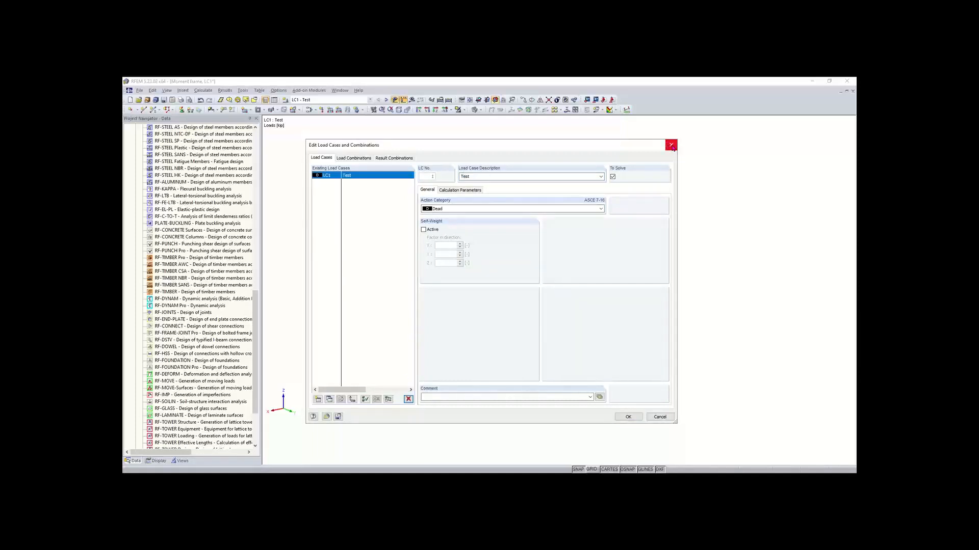
click(672, 145)
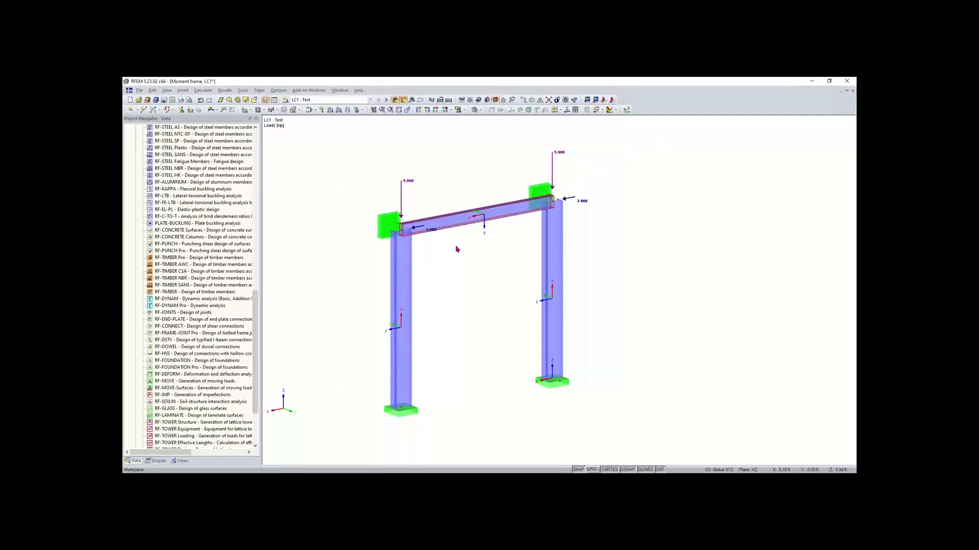
Step: Show the work plane grid and set the XY plane as the current work plane
scroll(340, 218, down, 1)
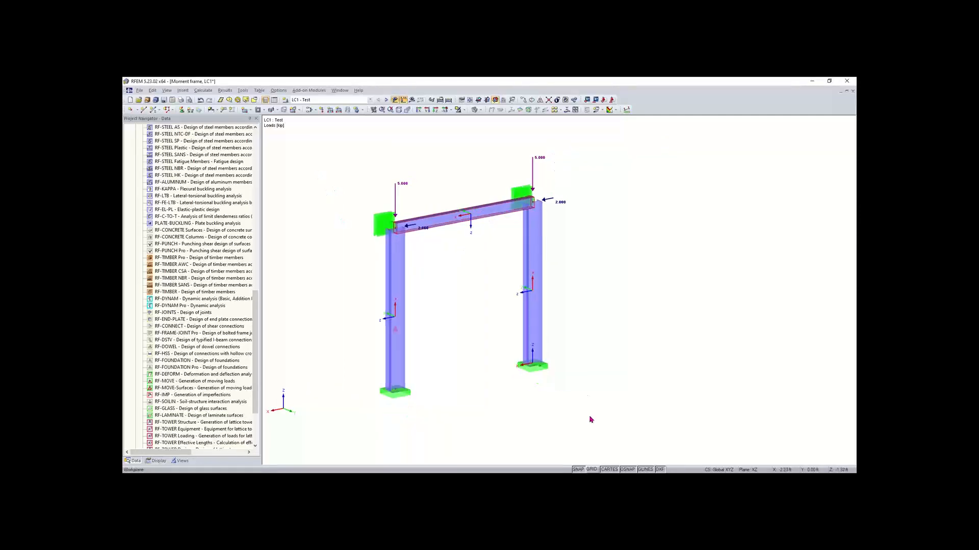
click(592, 469)
middle_drag(584, 342, 573, 315)
scroll(572, 315, down, 1)
scroll(555, 287, down, 1)
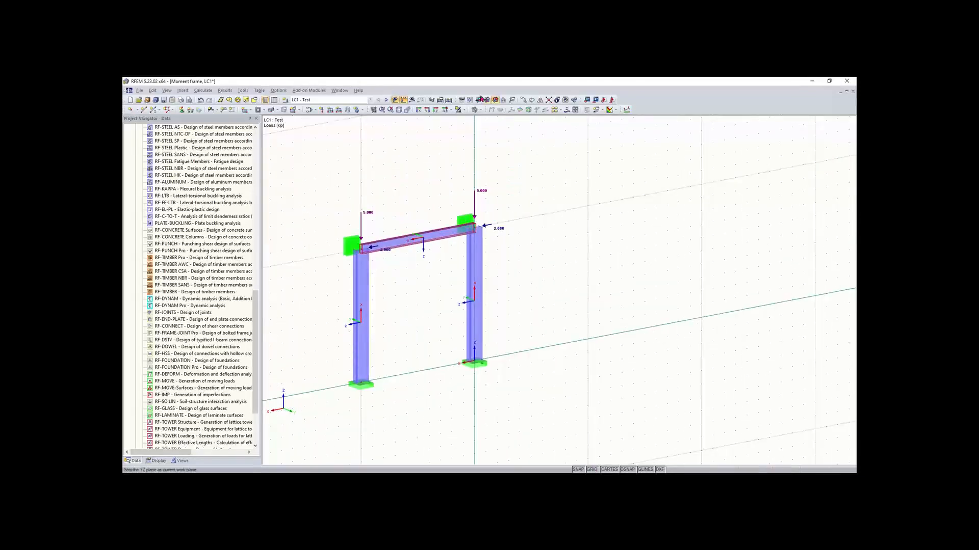
middle_drag(531, 369, 416, 372)
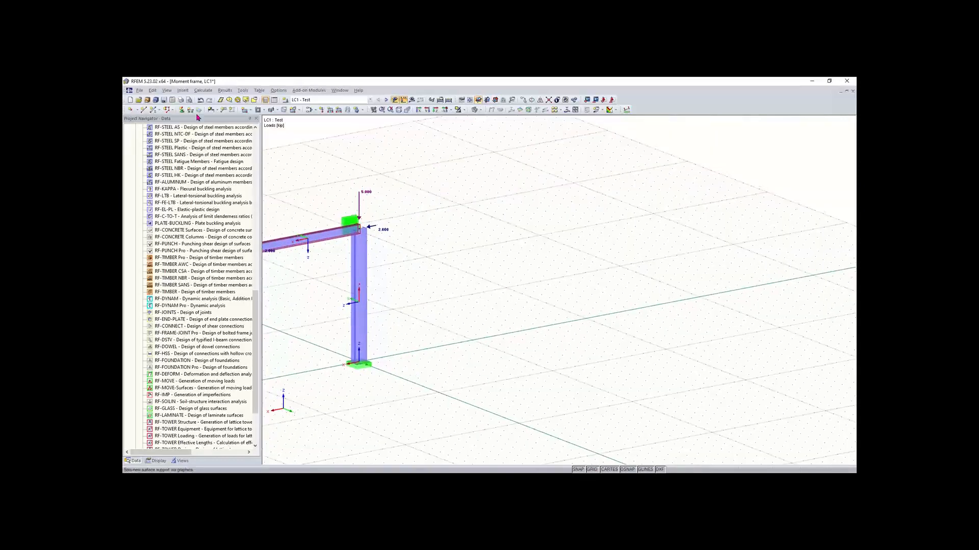
Step: Draw an 8 ft line along the X-axis beside the frame, ending at X -20.00 ft
click(144, 111)
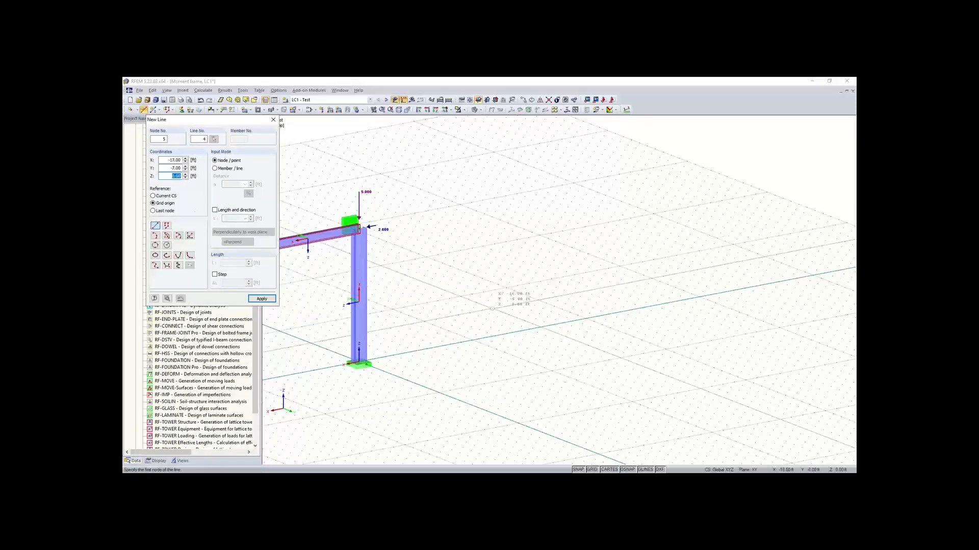
click(473, 339)
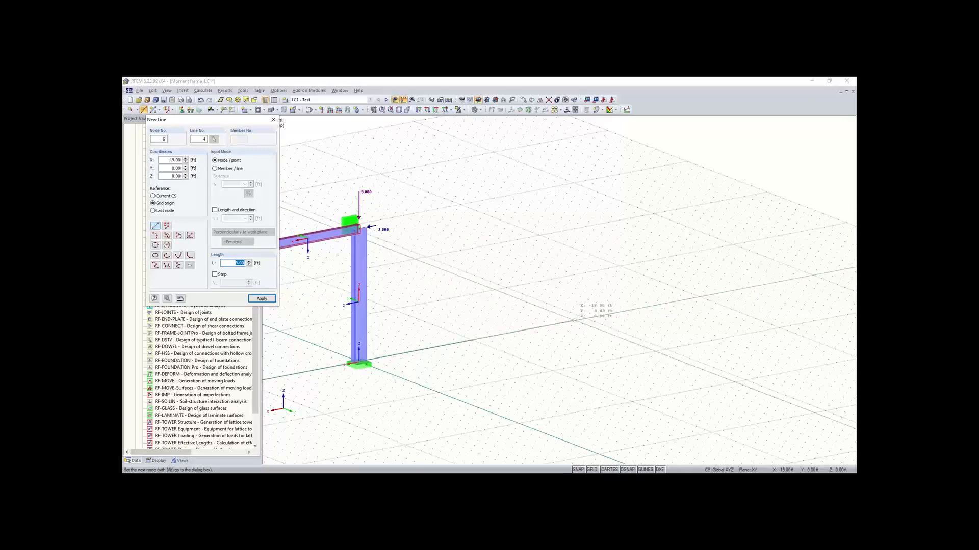
scroll(586, 326, down, 2)
scroll(557, 328, up, 2)
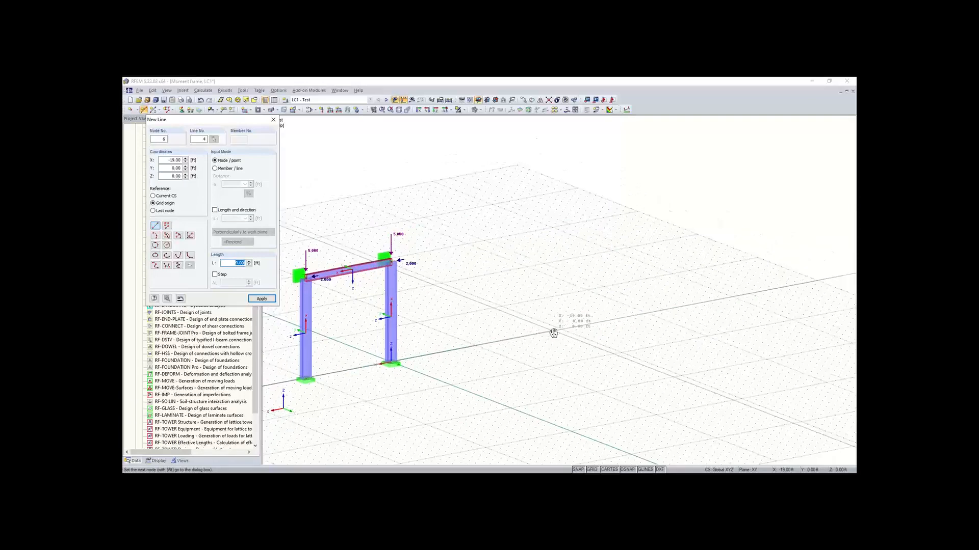
scroll(550, 330, up, 1)
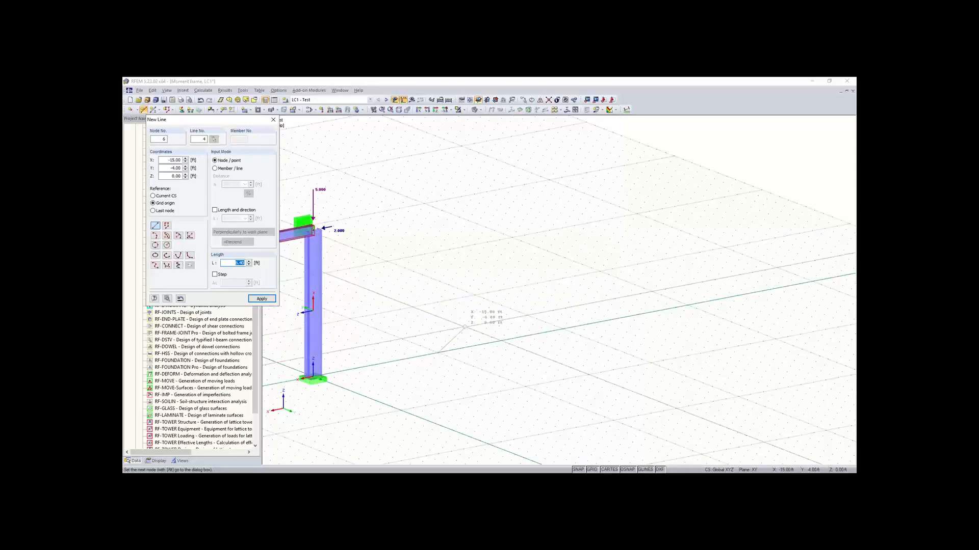
scroll(468, 380, down, 1)
scroll(471, 354, up, 1)
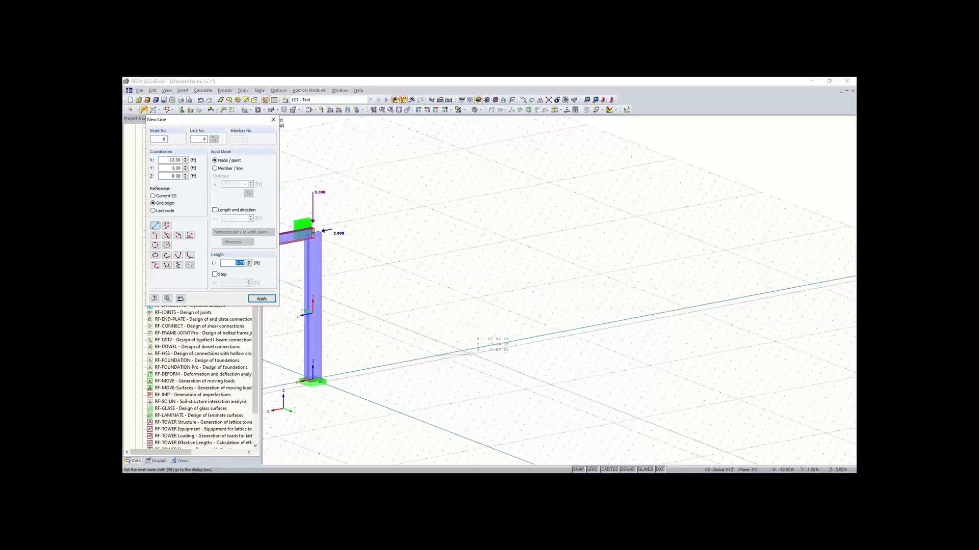
scroll(470, 353, up, 1)
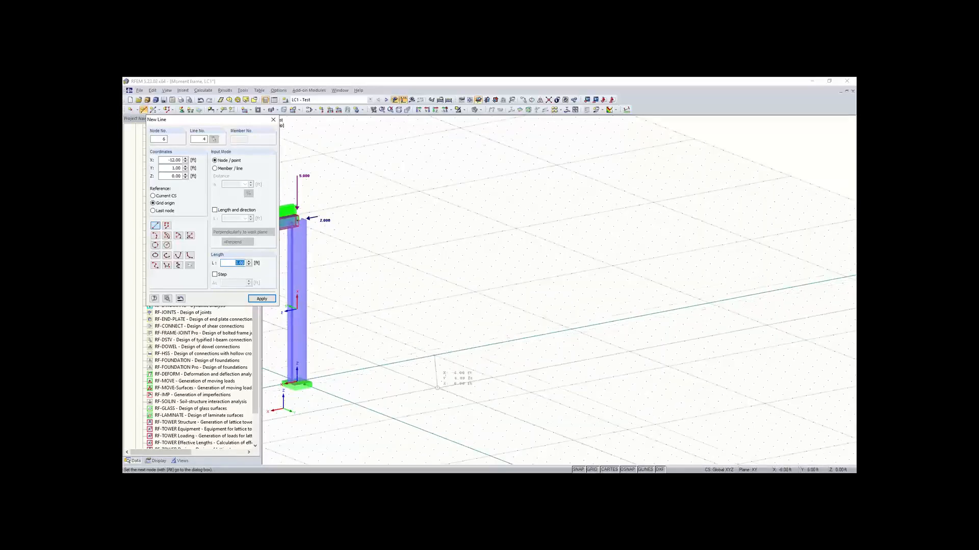
scroll(505, 316, down, 1)
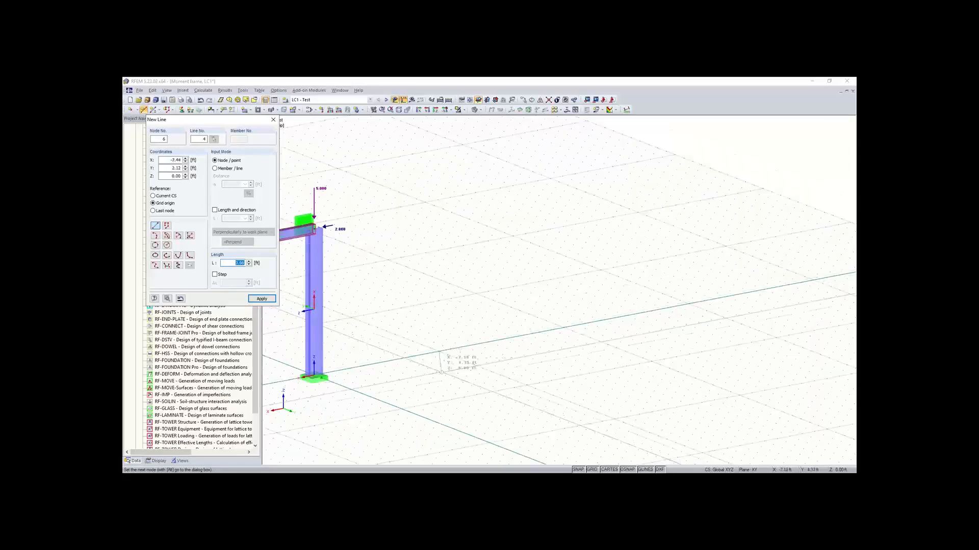
scroll(522, 376, down, 1)
scroll(522, 376, down, 3)
middle_drag(520, 375, 483, 323)
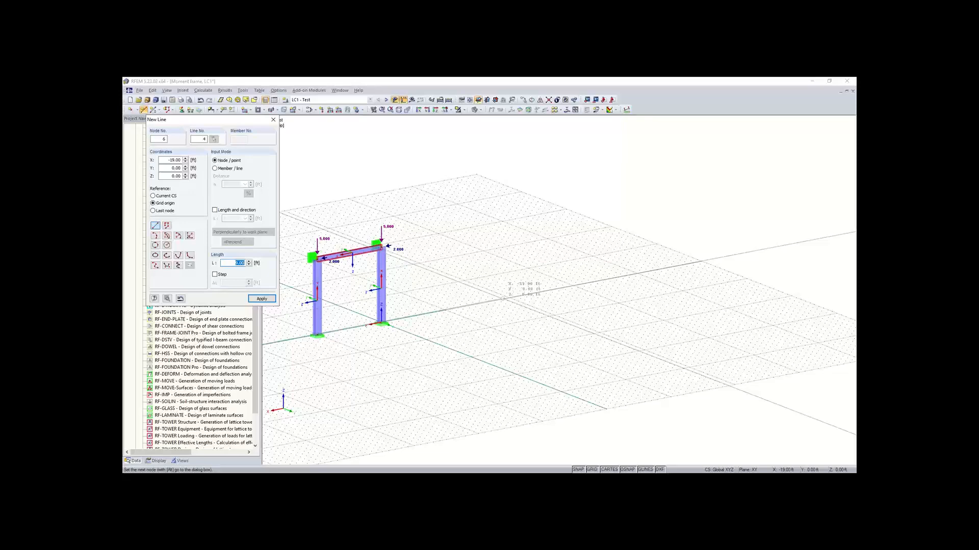
text(8)
key(Return)
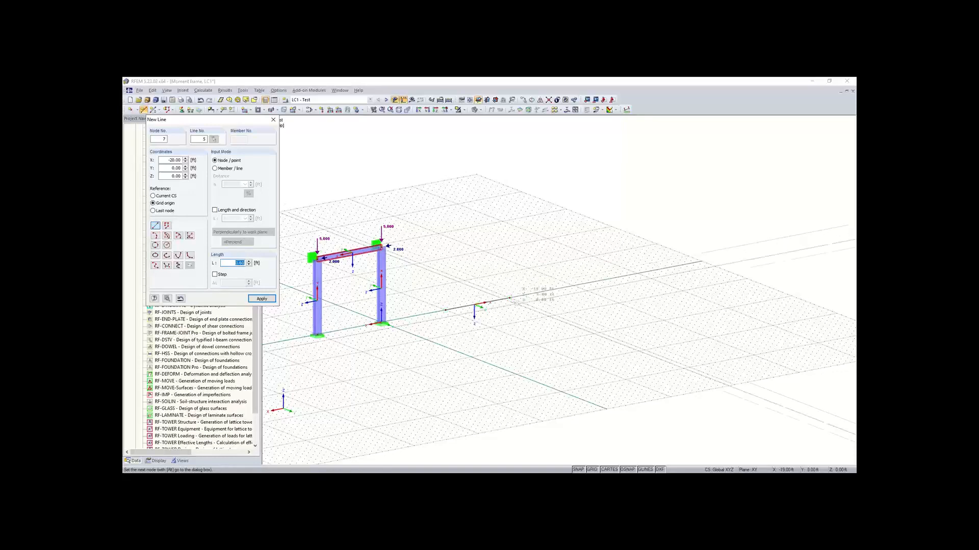
scroll(508, 291, up, 1)
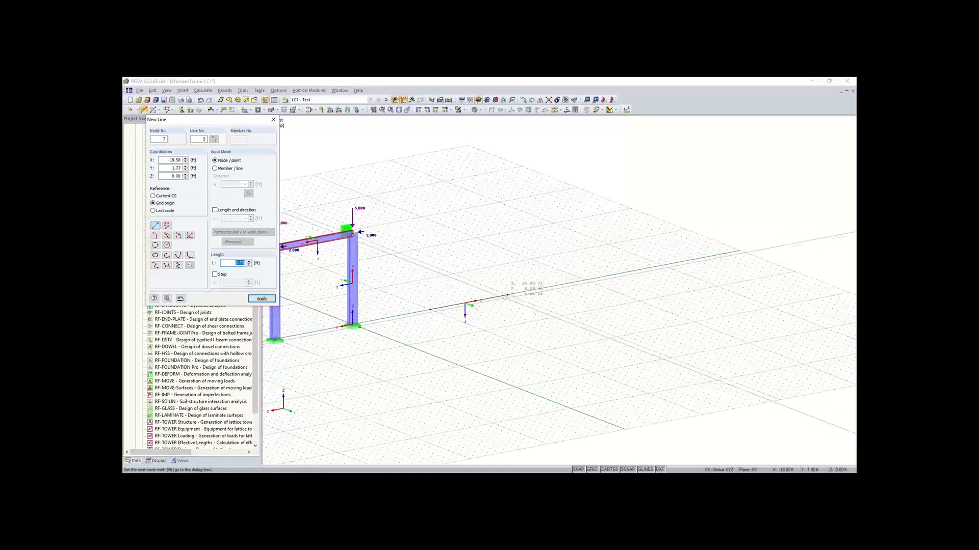
key(Escape)
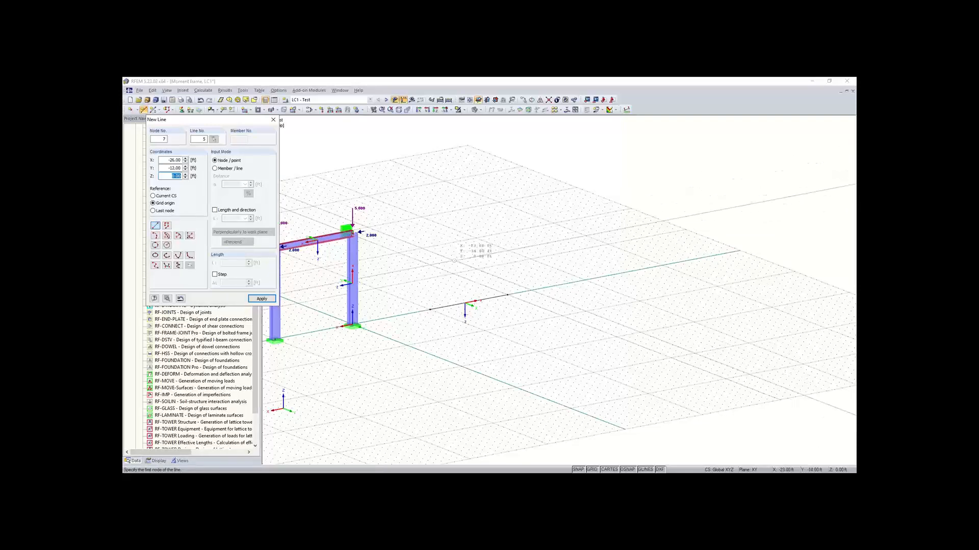
Step: Draw a 10 ft line perpendicular to the work plane at X -27.00, Y 0.00, using length and direction input
click(214, 211)
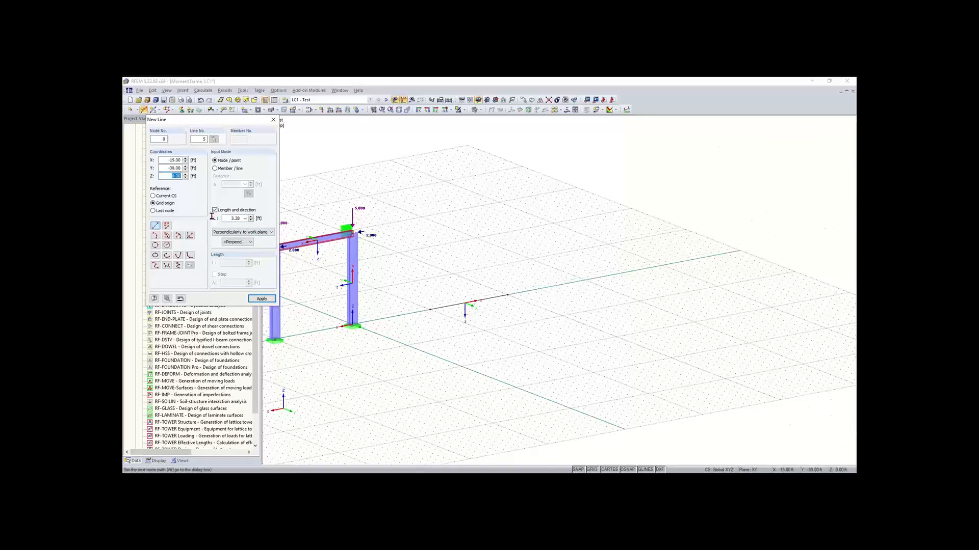
click(234, 218)
text(10)
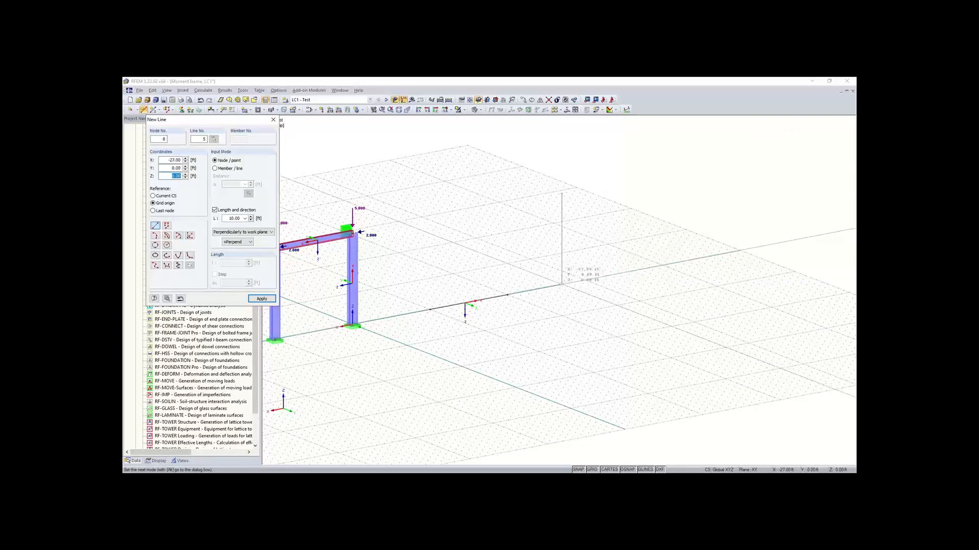
click(561, 284)
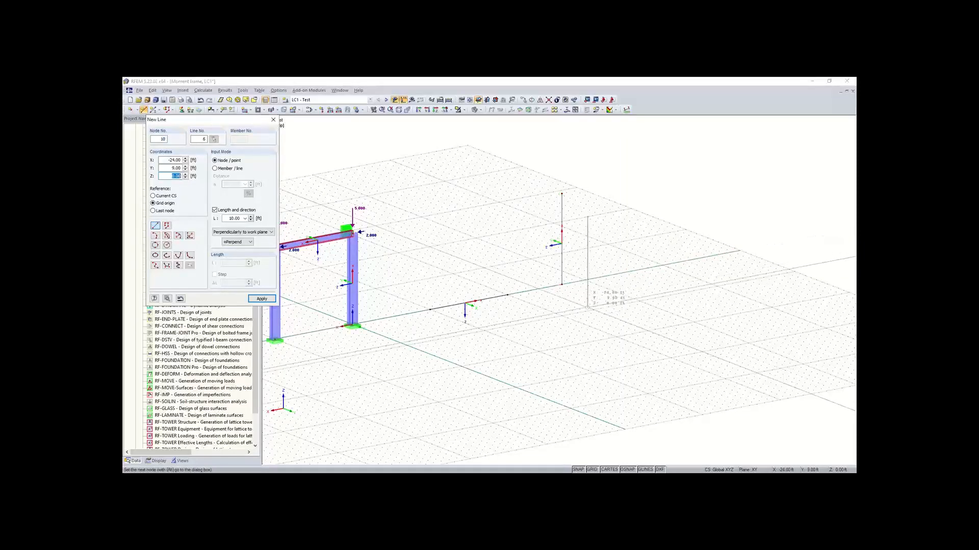
key(Escape)
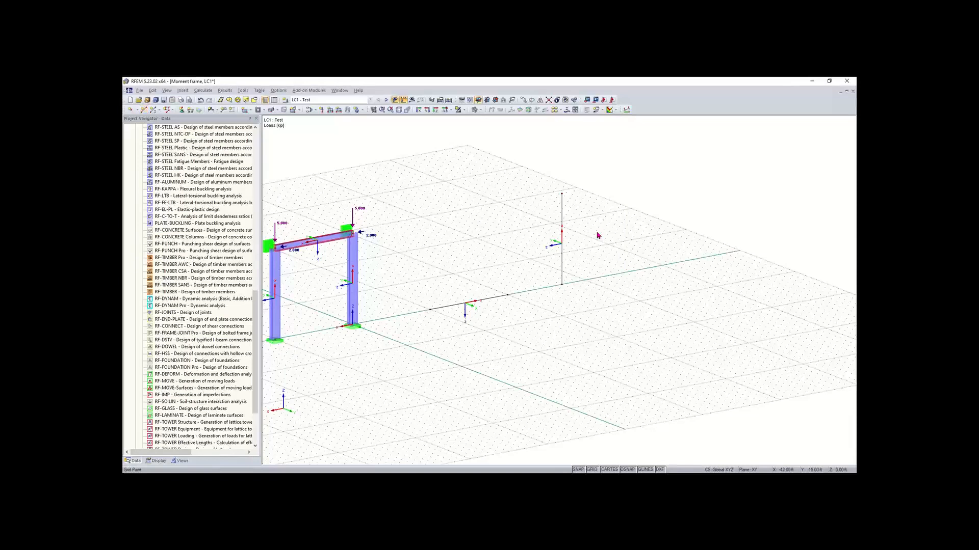
Step: Delete the two trial lines beside the frame and hide the members' local axis systems
drag(591, 178, 425, 354)
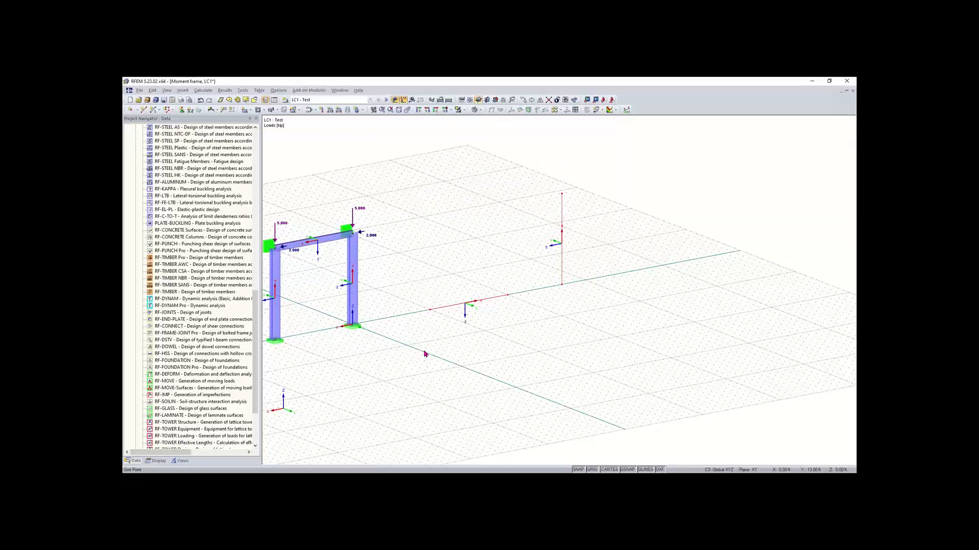
key(Delete)
right_click(355, 279)
click(413, 287)
middle_drag(468, 310, 545, 318)
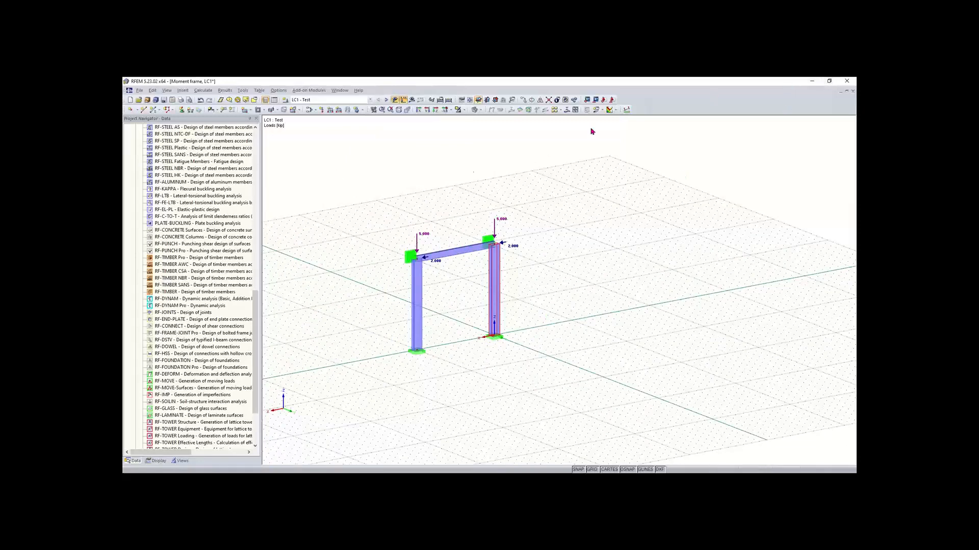
click(768, 256)
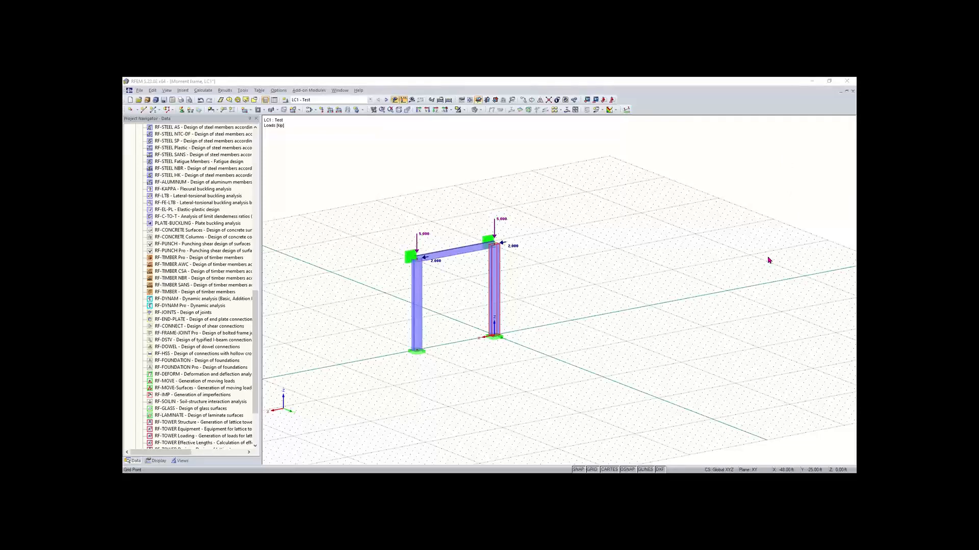
key(alt+Tab)
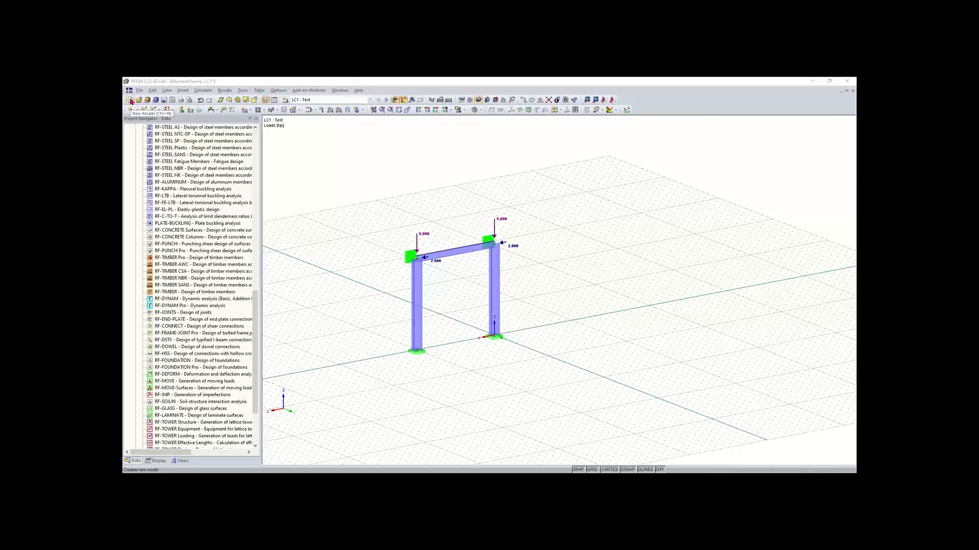
Step: Start a new model named "Concrete Model - training" with load combinations created automatically
click(131, 100)
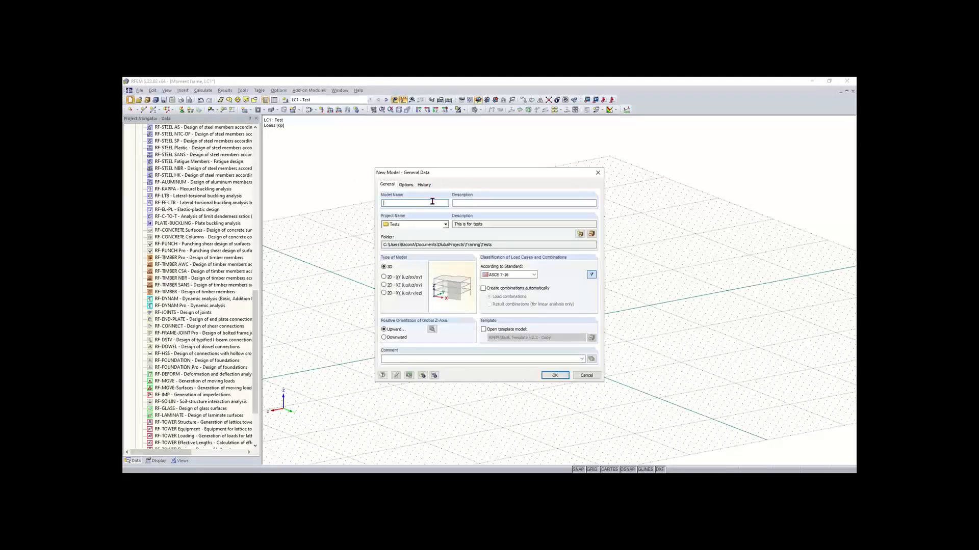
text(Concrete Mod)
text(el - training)
click(493, 204)
click(483, 288)
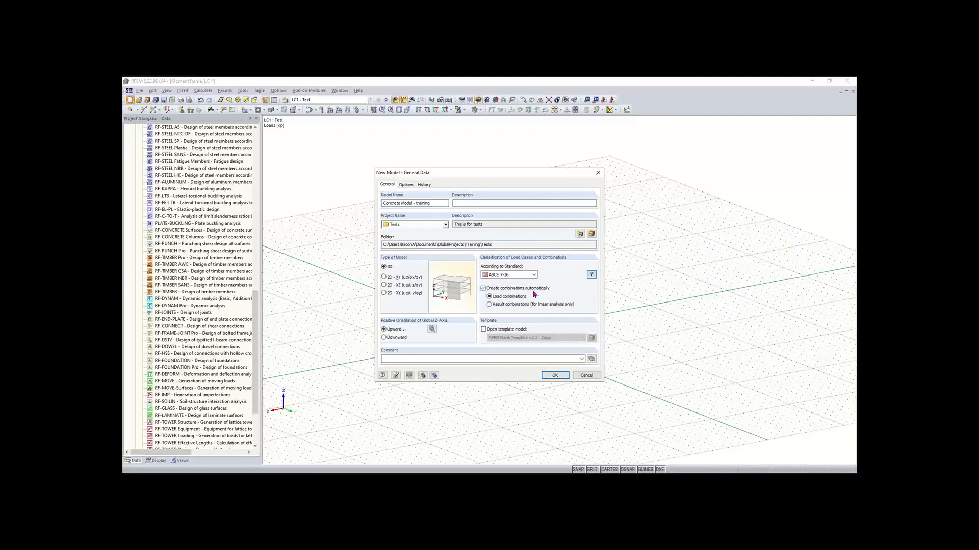
Step: Keep ASCE 7-16 as the new model's standard and accept Downward as the local z-axis orientation
click(510, 277)
click(509, 277)
click(431, 329)
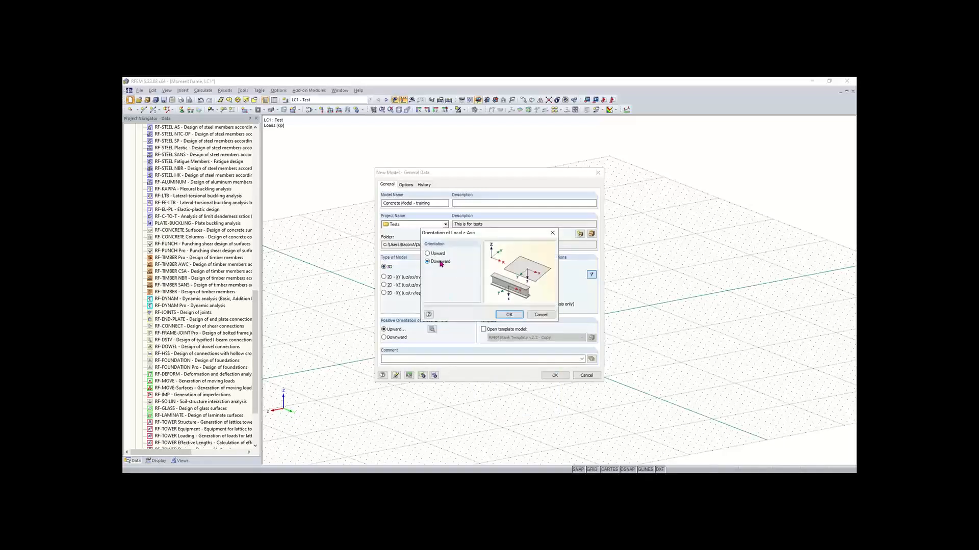
click(509, 314)
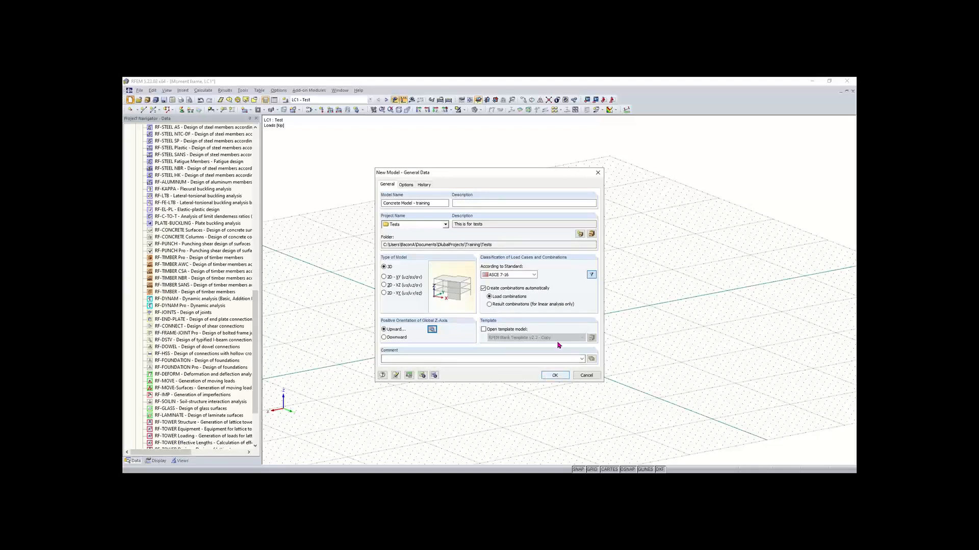
Step: Create the new concrete model and save all open models
click(558, 378)
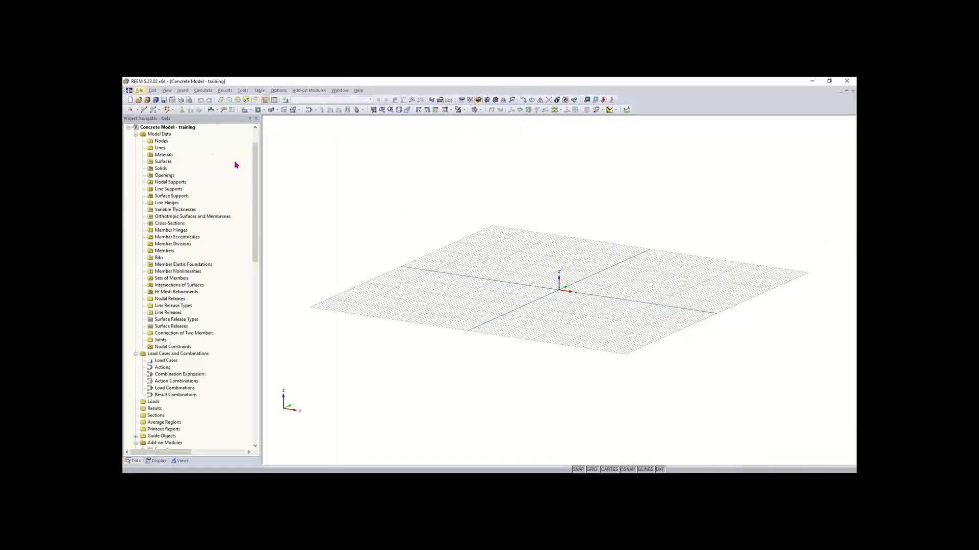
click(137, 91)
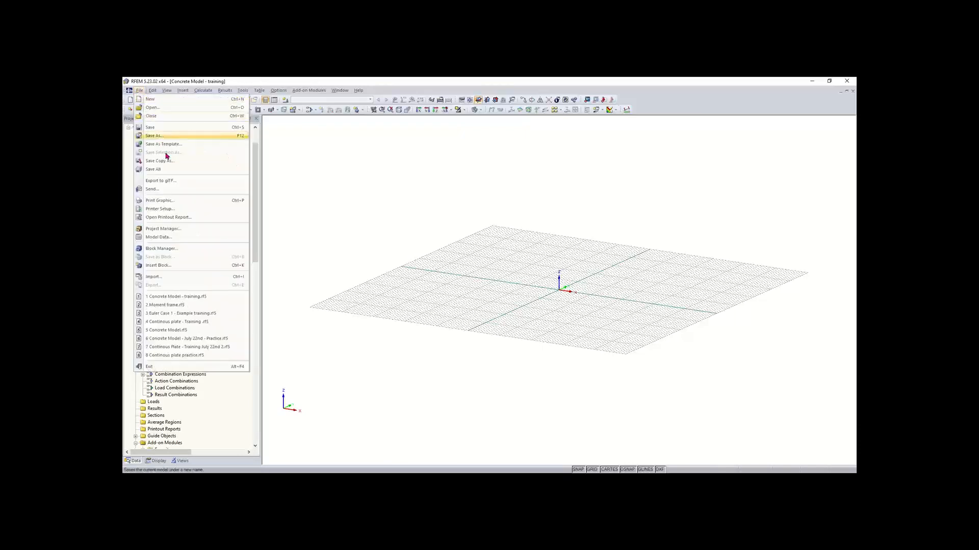
click(169, 170)
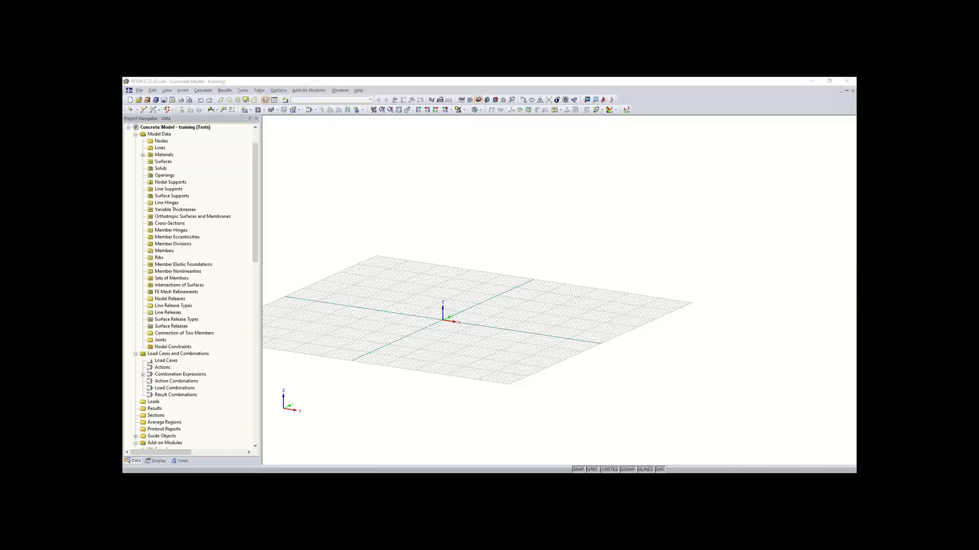
Step: Set the work plane's number of grid points to adapt dynamically to the size of the model
middle_drag(456, 329, 439, 353)
scroll(501, 361, up, 3)
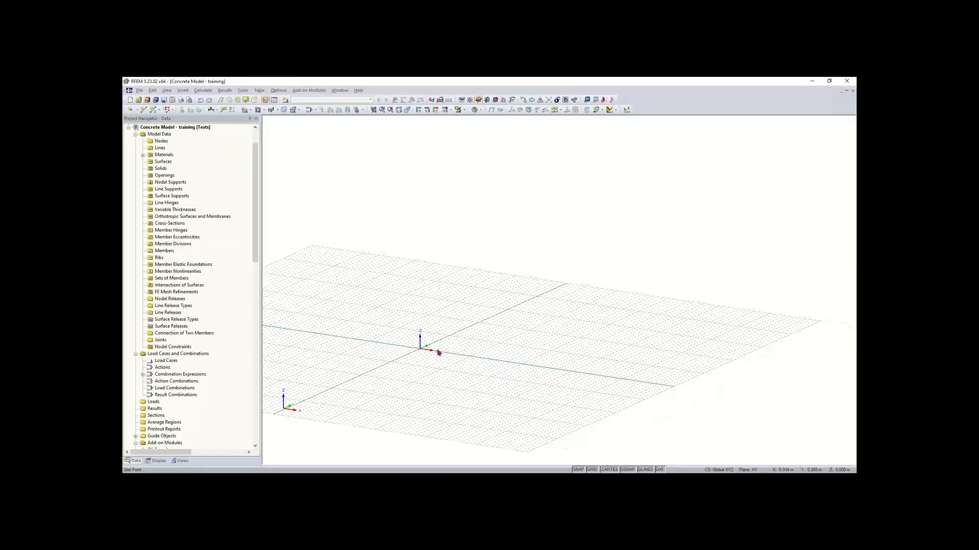
click(463, 101)
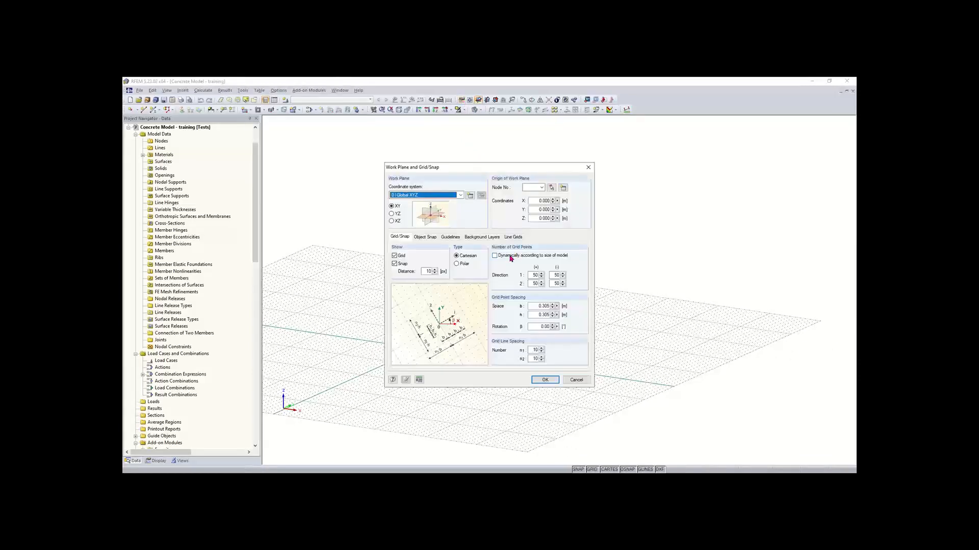
click(511, 257)
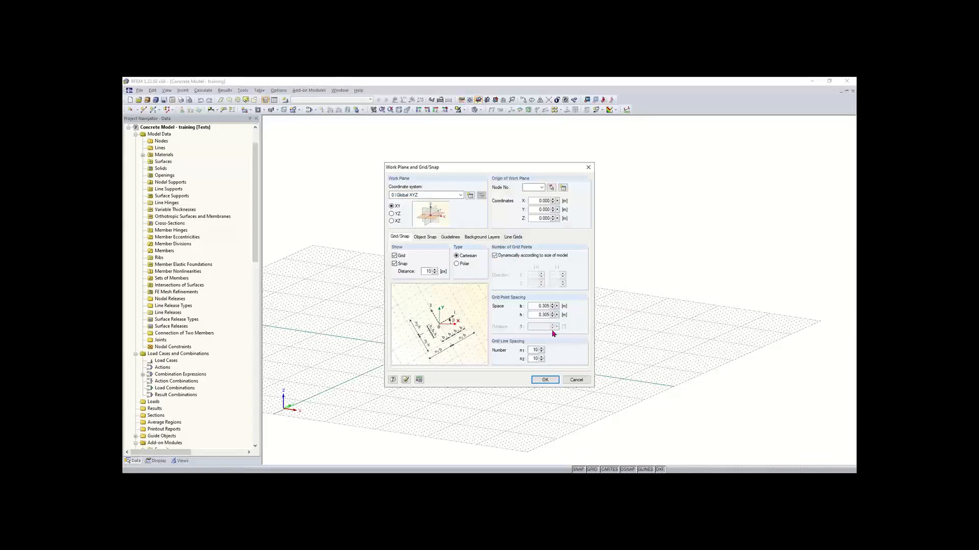
Step: Accept the work plane and grid settings for the global XY plane
click(543, 380)
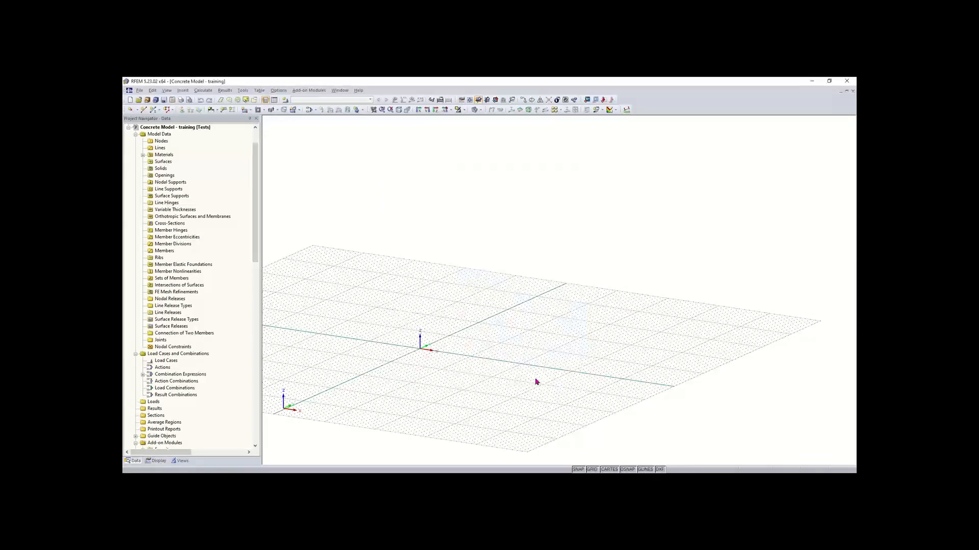
middle_drag(476, 369, 445, 342)
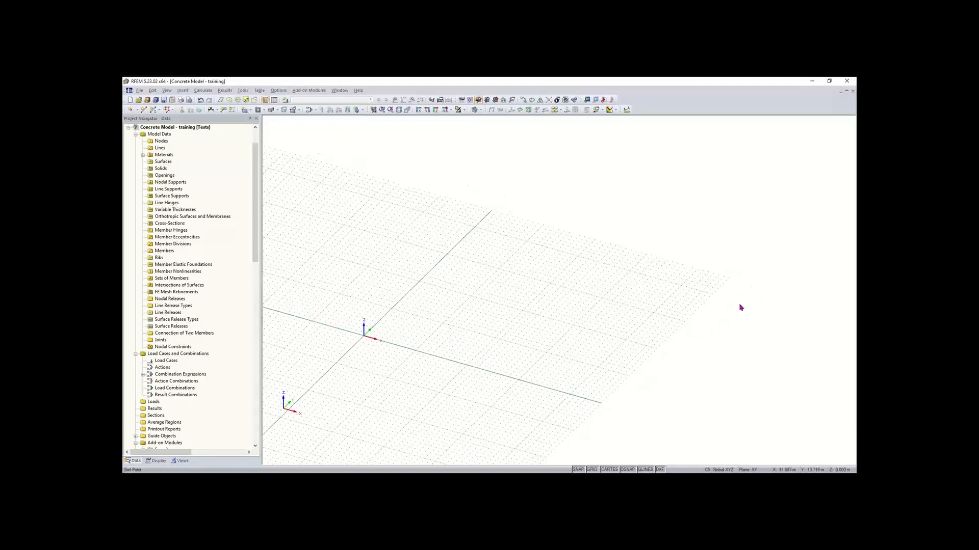
scroll(365, 334, up, 4)
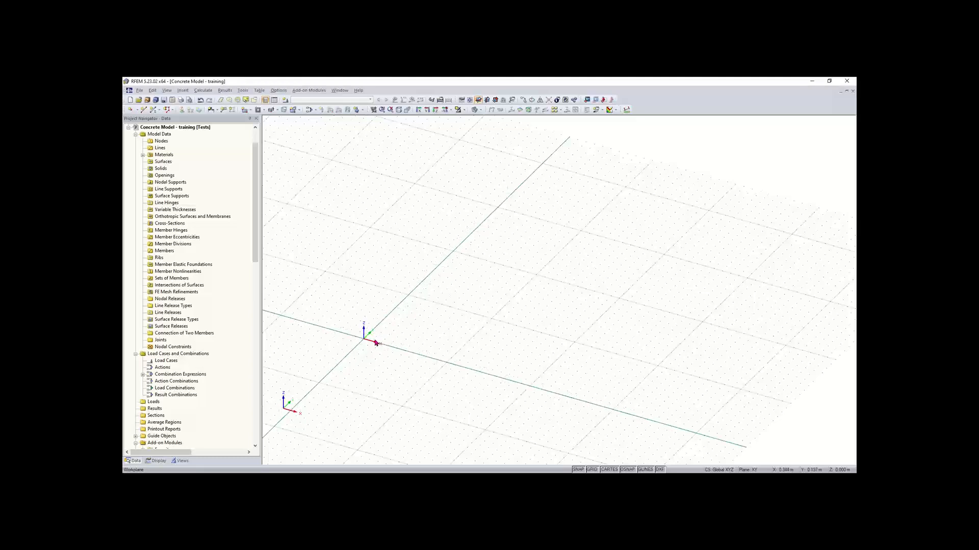
Step: Make Imperial the default unit profile and apply its default units to the model and work plane grid
click(461, 100)
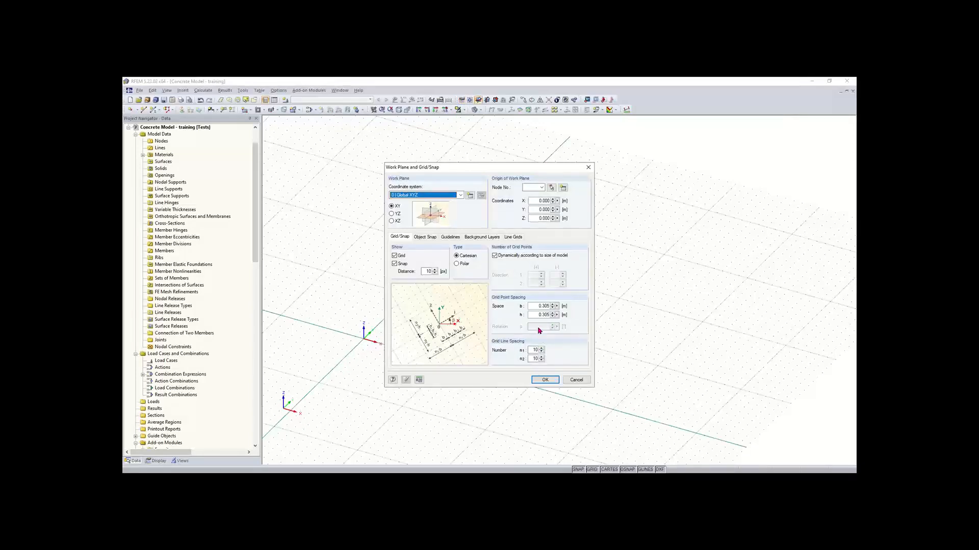
click(419, 380)
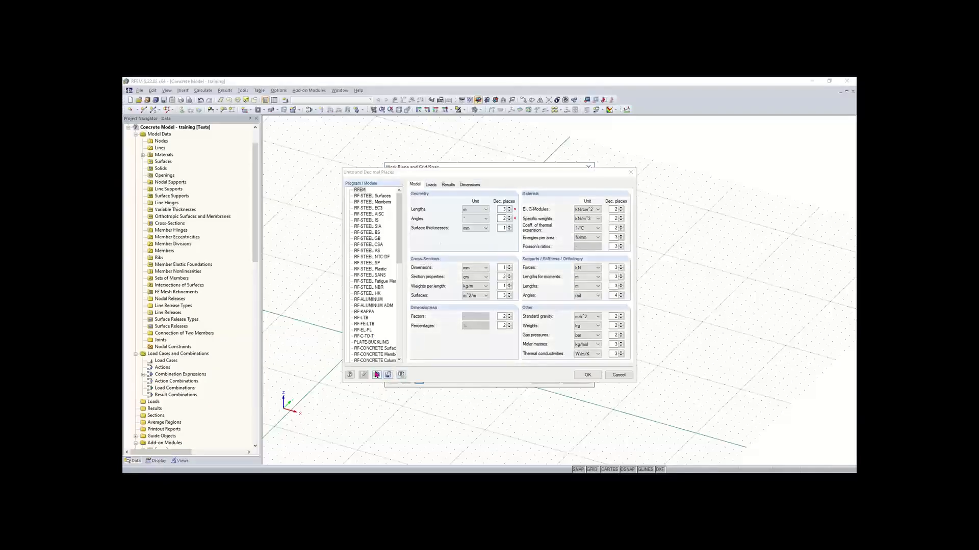
click(376, 376)
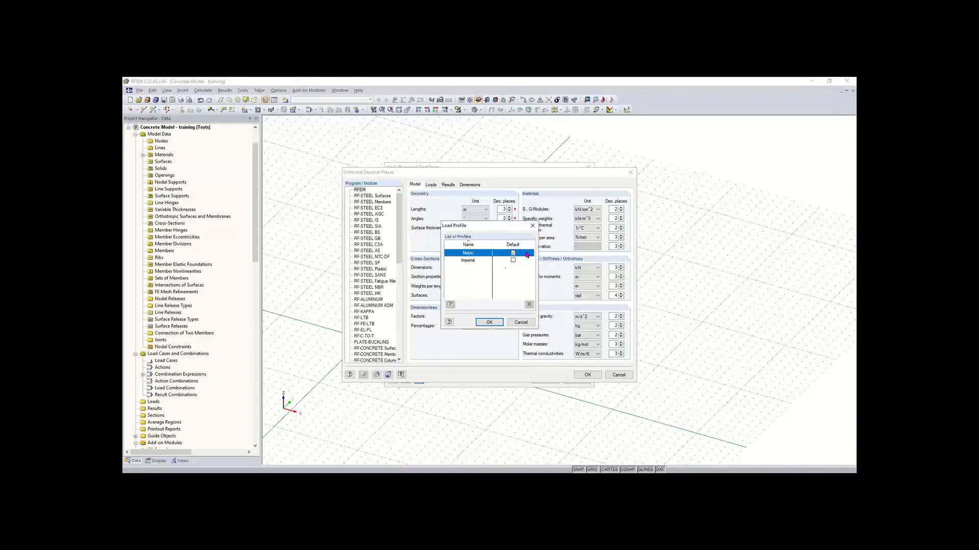
click(513, 261)
click(489, 323)
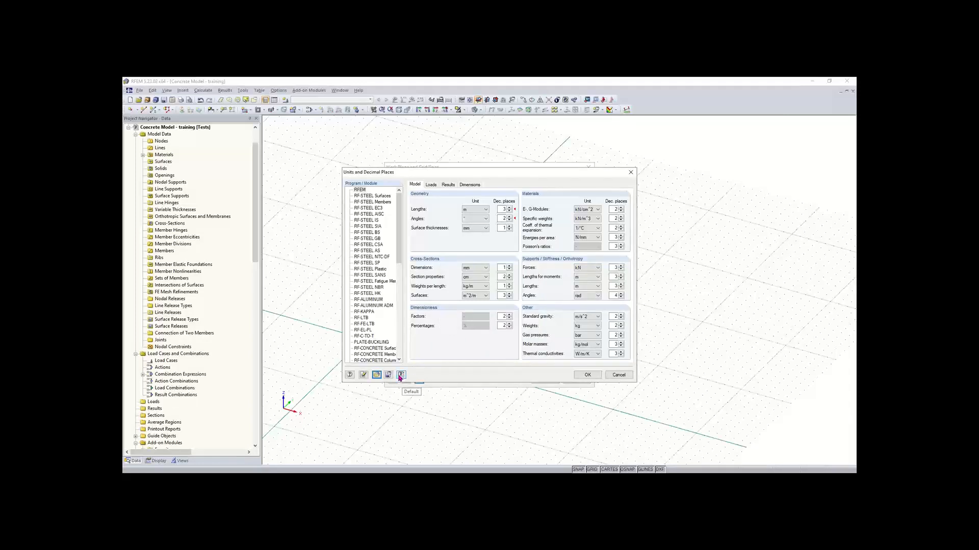
click(400, 375)
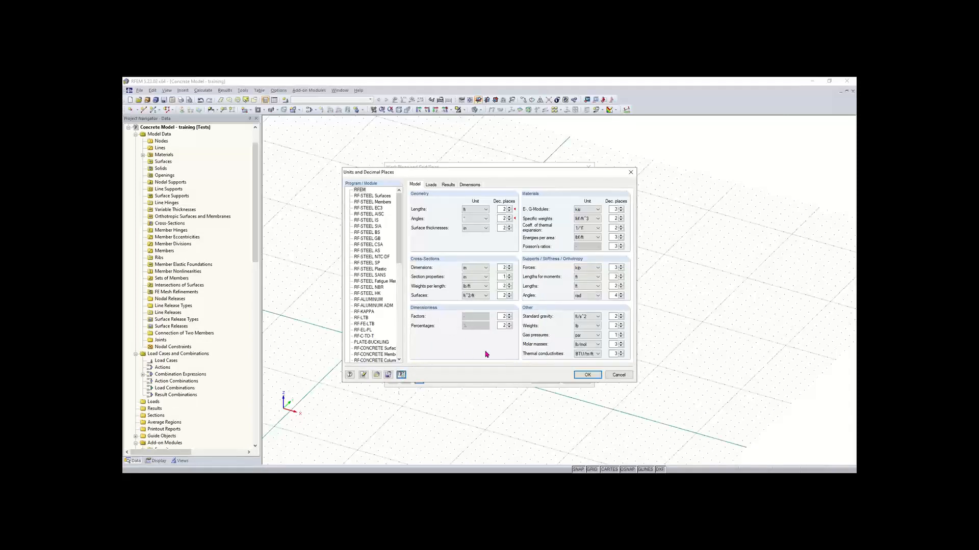
click(588, 376)
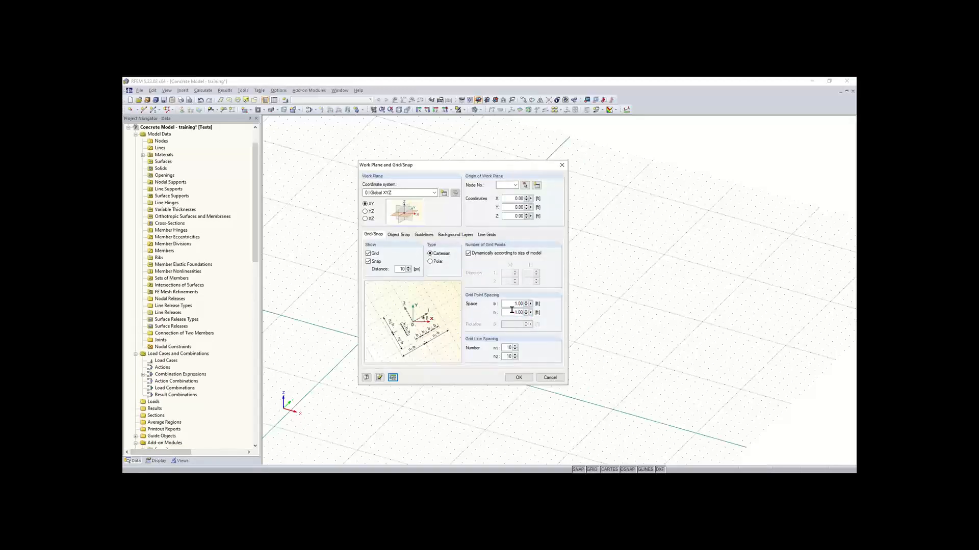
click(514, 379)
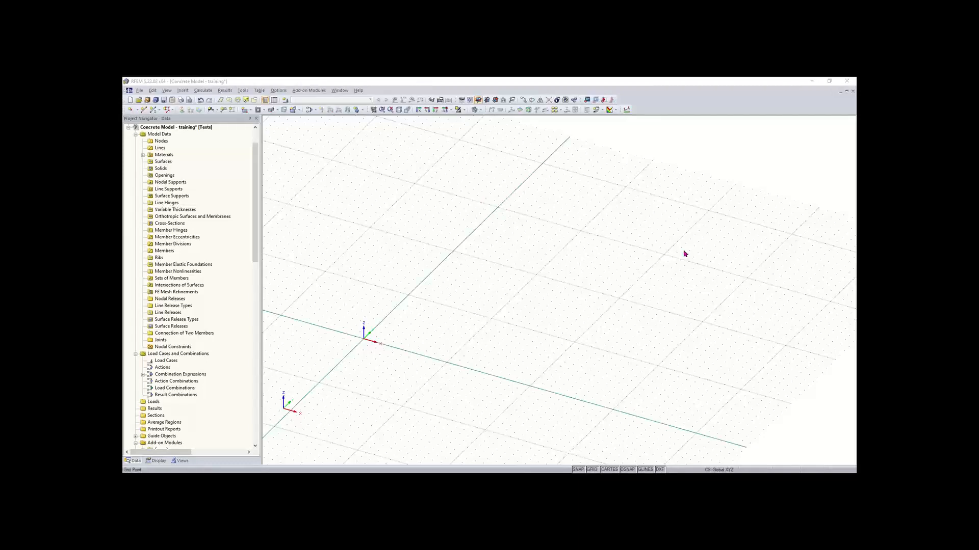
Step: Toggle the Auto Connect Lines/Members option for the model
ctrl+middle_drag(456, 298, 460, 286)
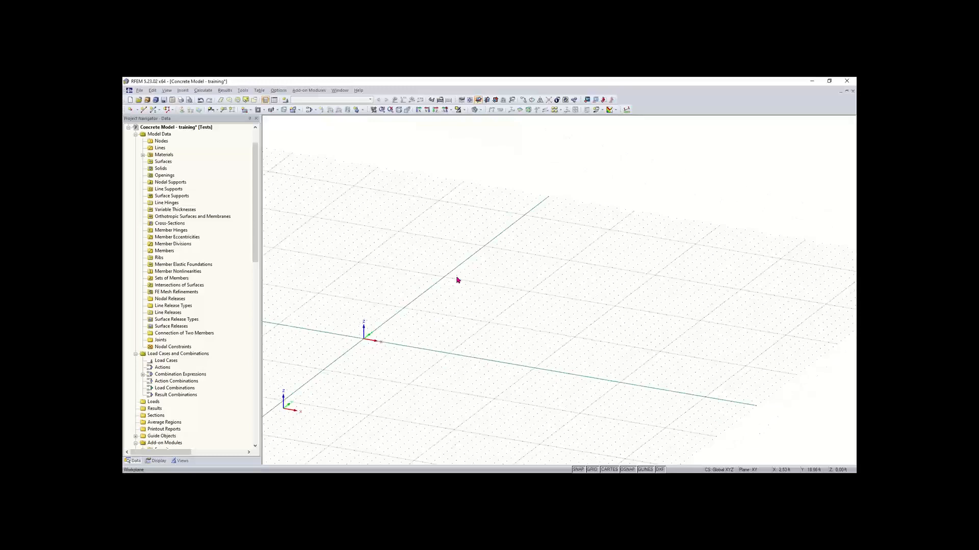
right_click(431, 298)
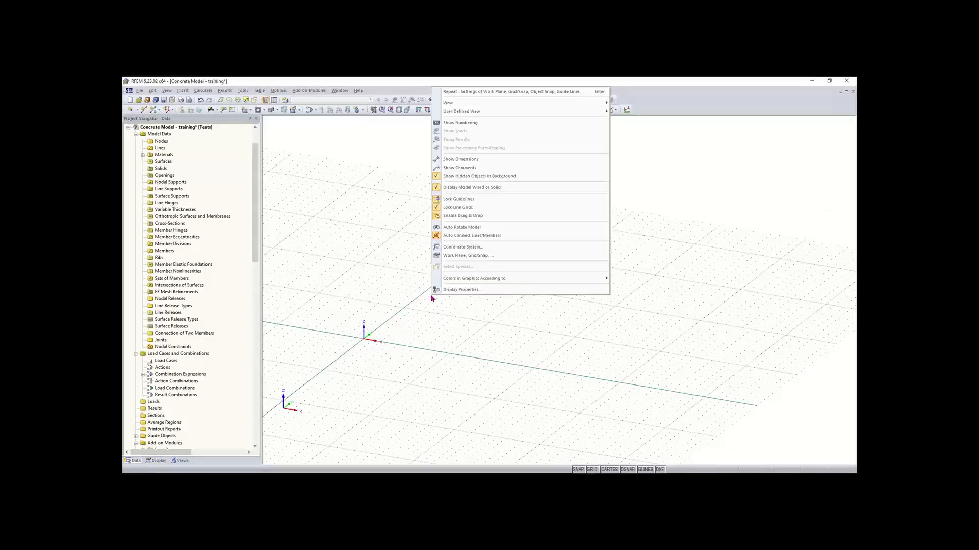
click(502, 236)
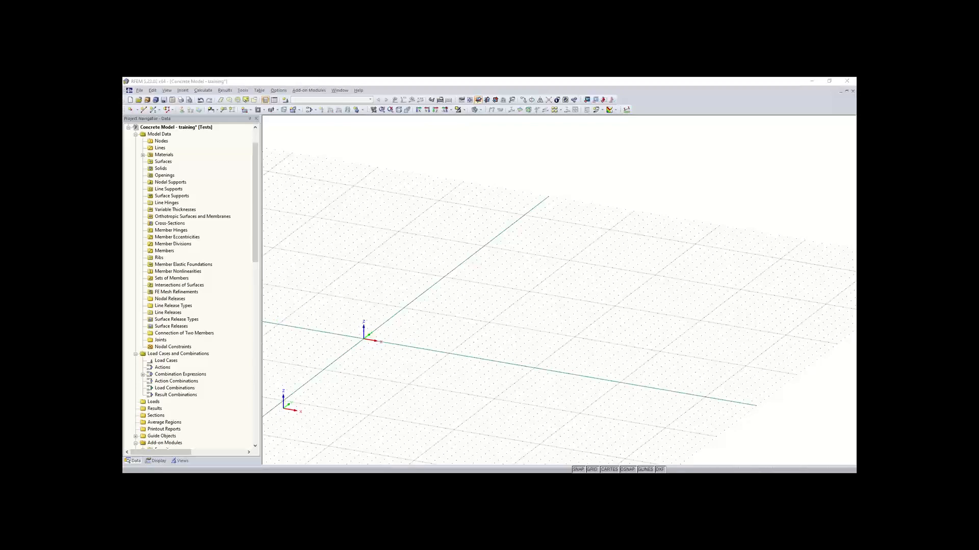
Step: Start a new rectangular surface with a constant thickness of 8.00 in
click(243, 111)
click(244, 111)
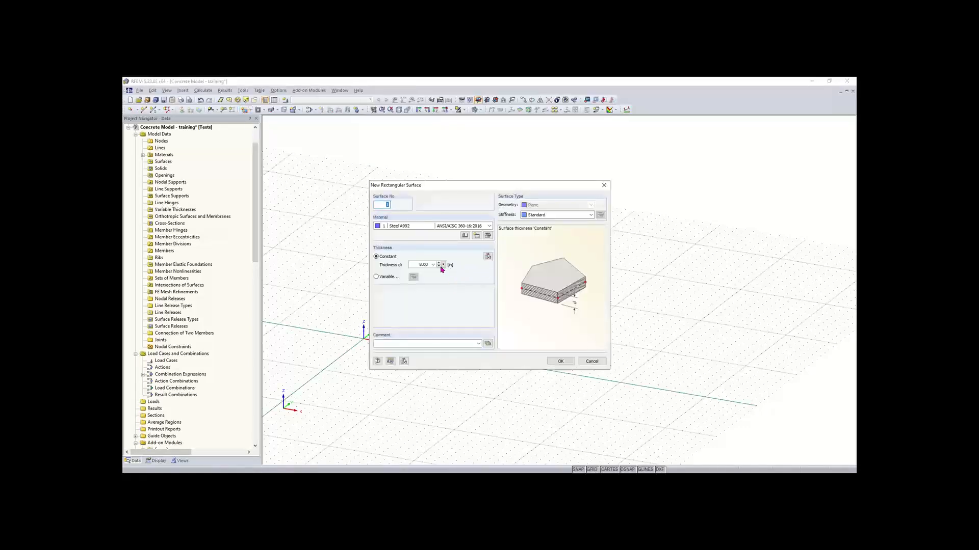
double_click(415, 265)
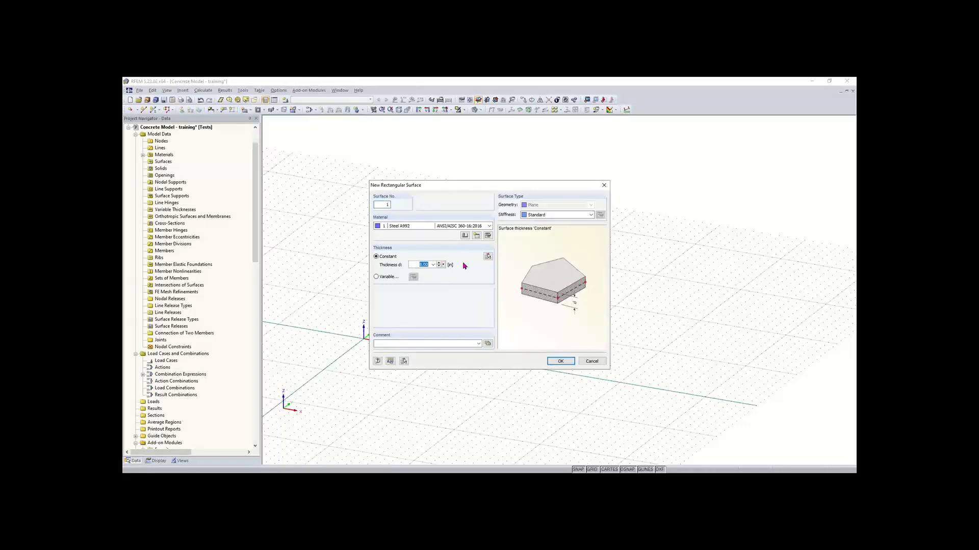
text(12)
Step: Filter the surface's material library to the Concrete category, ACI standard group and ACI 318-19 standard
click(464, 236)
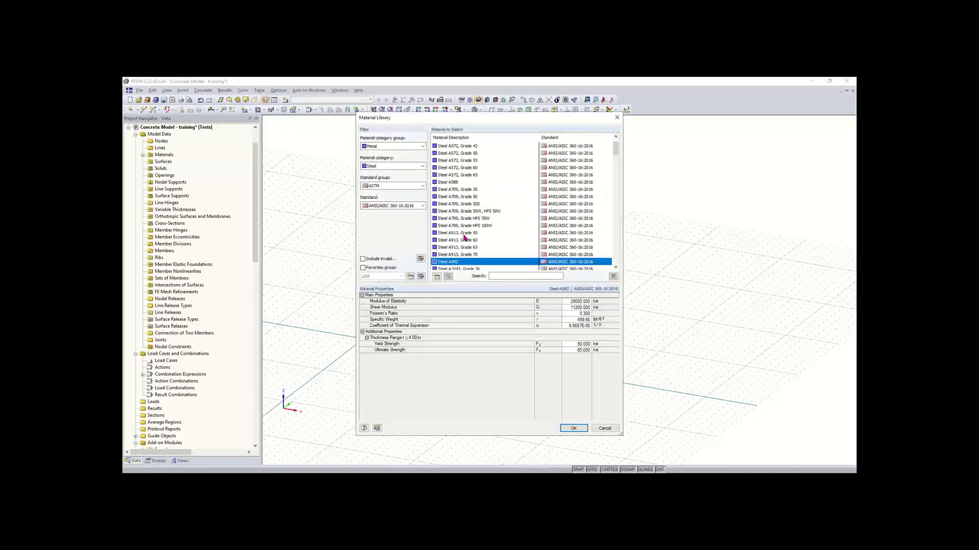
click(393, 146)
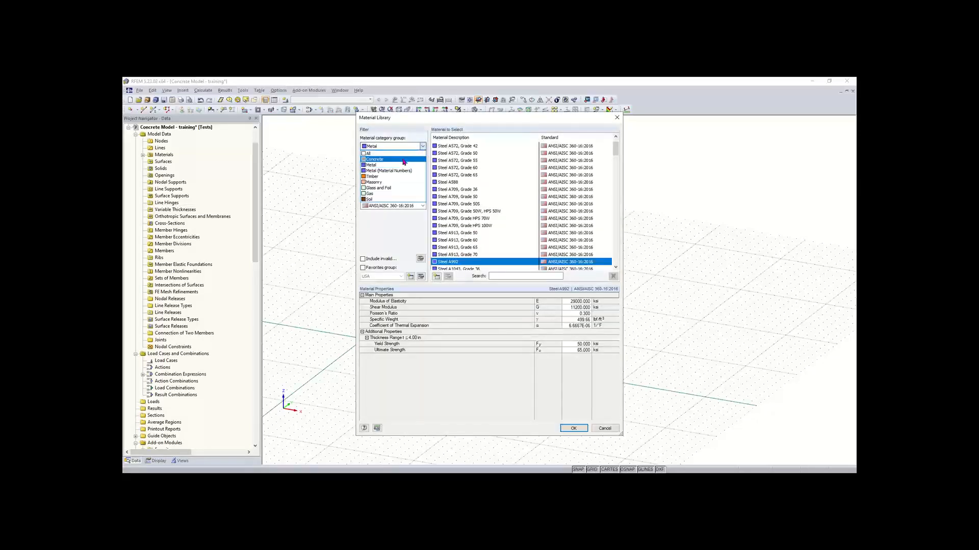
click(396, 159)
click(397, 168)
click(396, 180)
click(396, 186)
click(390, 199)
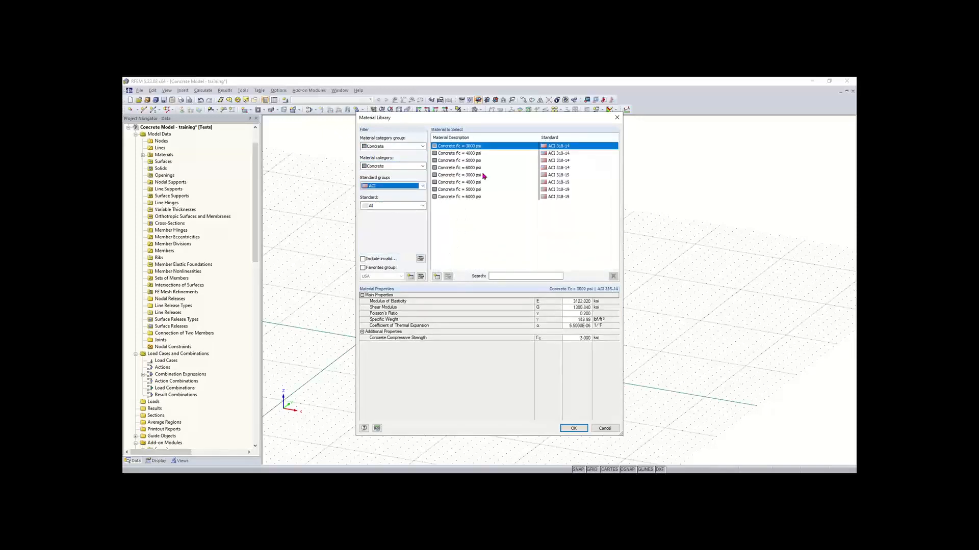
click(408, 207)
click(397, 225)
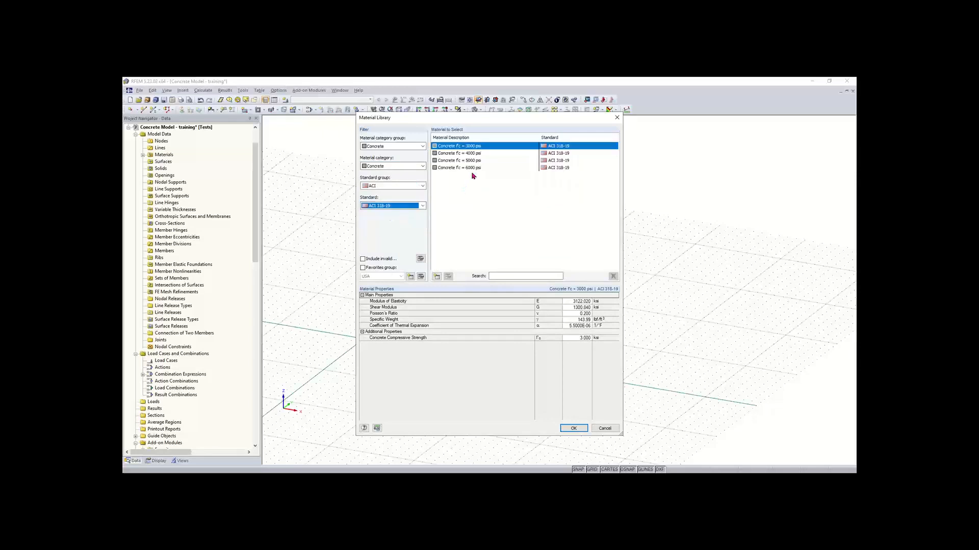
Step: Choose Concrete f'c = 4000 psi as the surface material and accept the rectangular surface settings
click(460, 154)
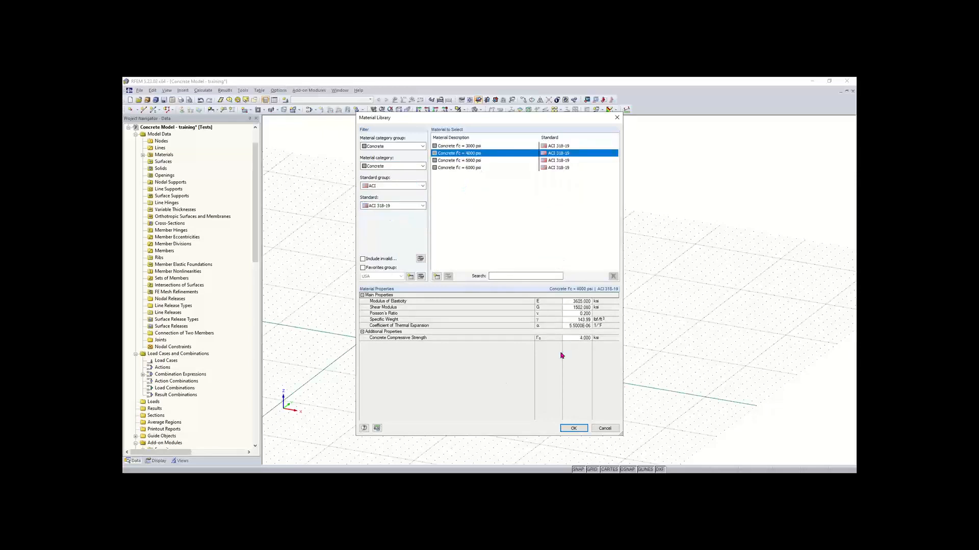
click(574, 427)
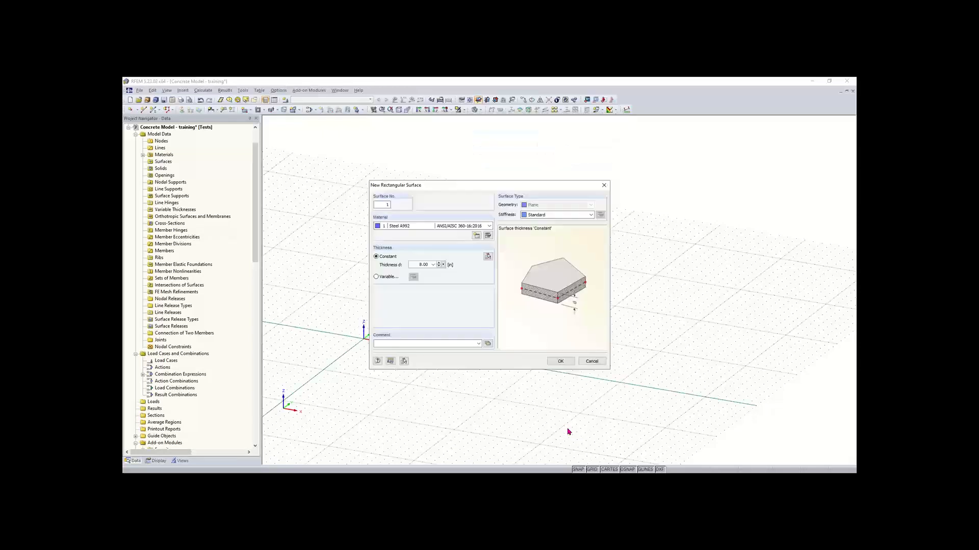
click(562, 362)
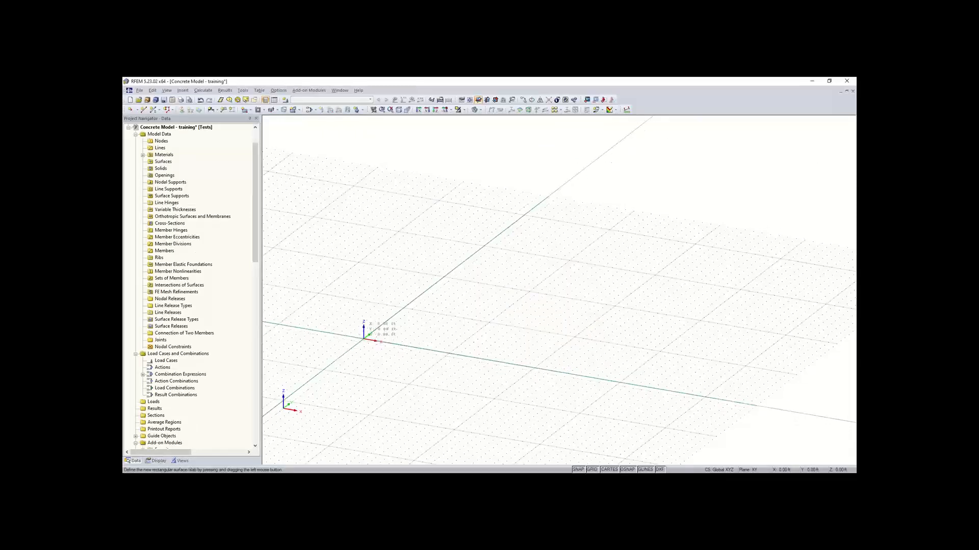
Step: Show the XY work plane in plan, looking in the reverse Z-direction, with room to draw from the origin
key(Escape)
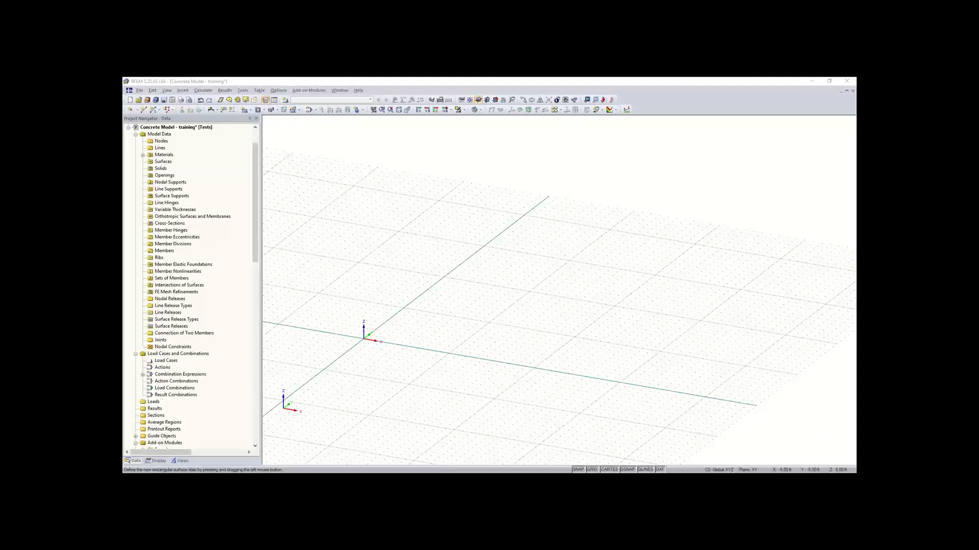
middle_drag(398, 308, 415, 334)
middle_drag(418, 369, 374, 359)
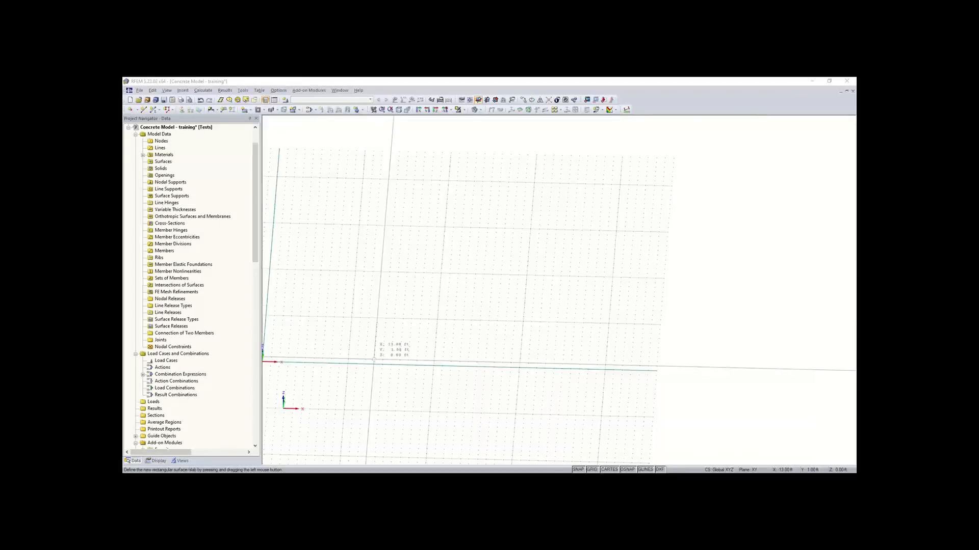
middle_drag(289, 361, 306, 366)
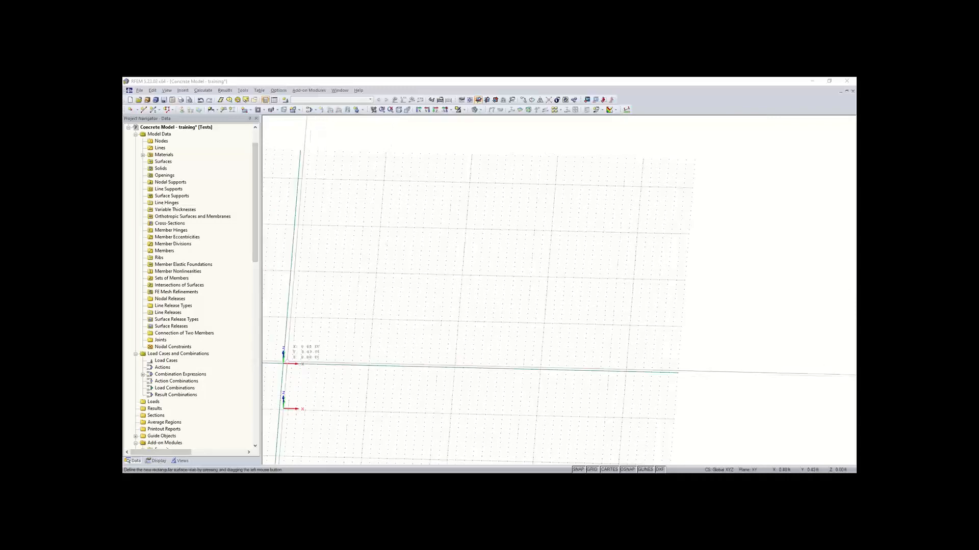
click(450, 110)
click(437, 112)
click(437, 112)
ctrl+middle_drag(593, 347, 603, 238)
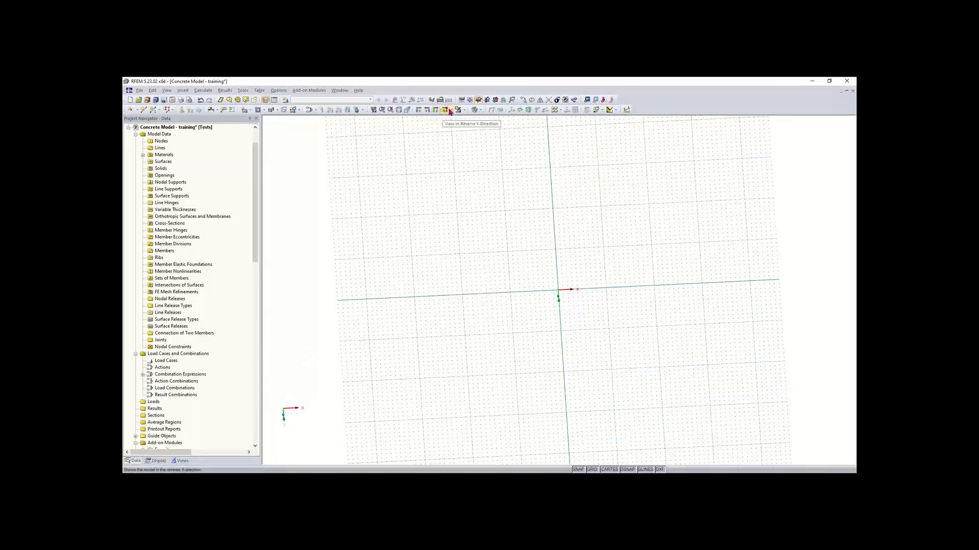
click(450, 110)
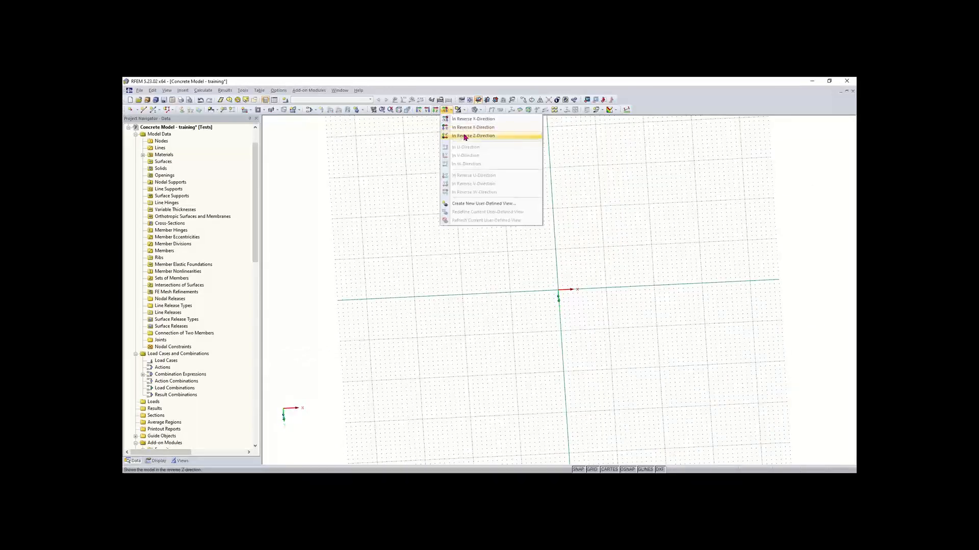
click(465, 136)
middle_drag(627, 355, 444, 402)
scroll(409, 340, up, 2)
scroll(409, 341, up, 2)
middle_drag(452, 334, 413, 345)
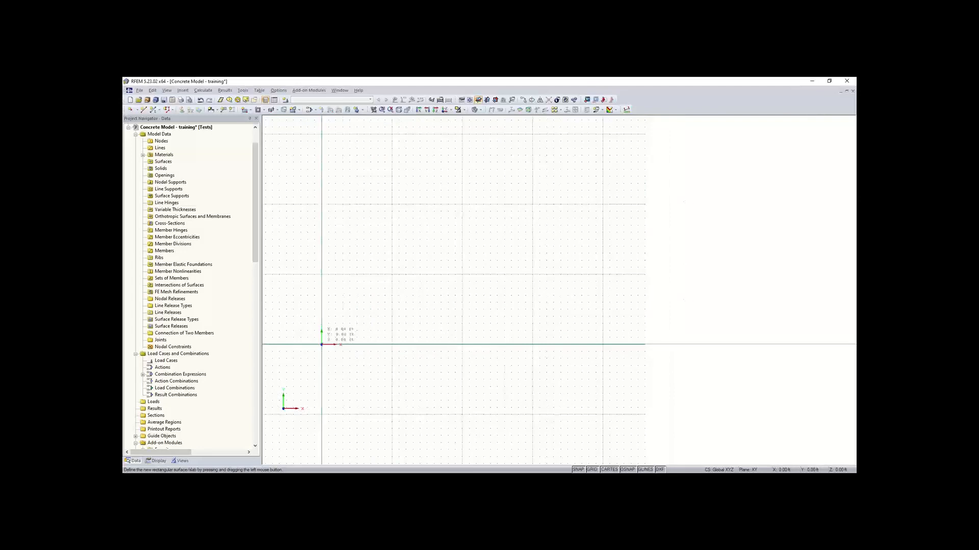
Step: Draw the rectangular surface from the origin to the opposite corner at X 46 ft, Y 40 ft
click(321, 345)
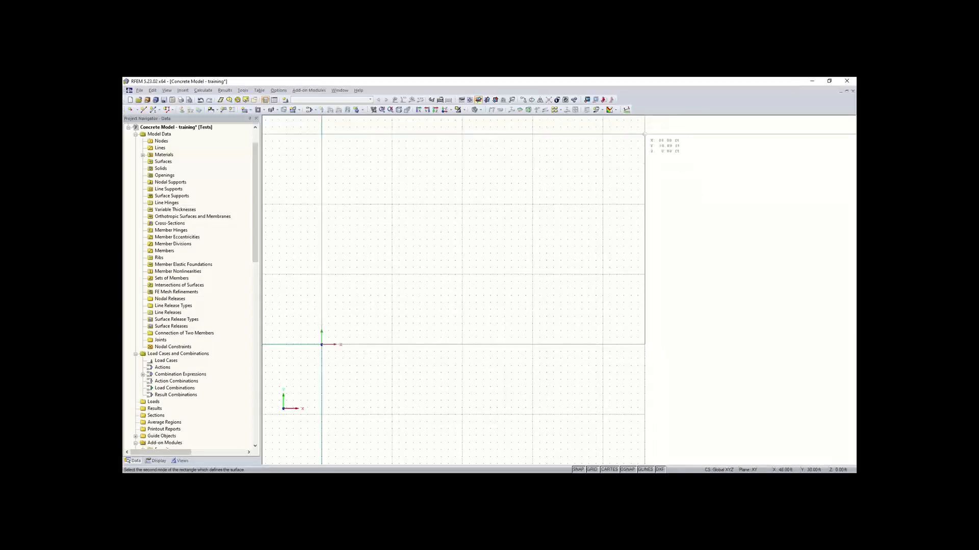
middle_drag(644, 134, 640, 181)
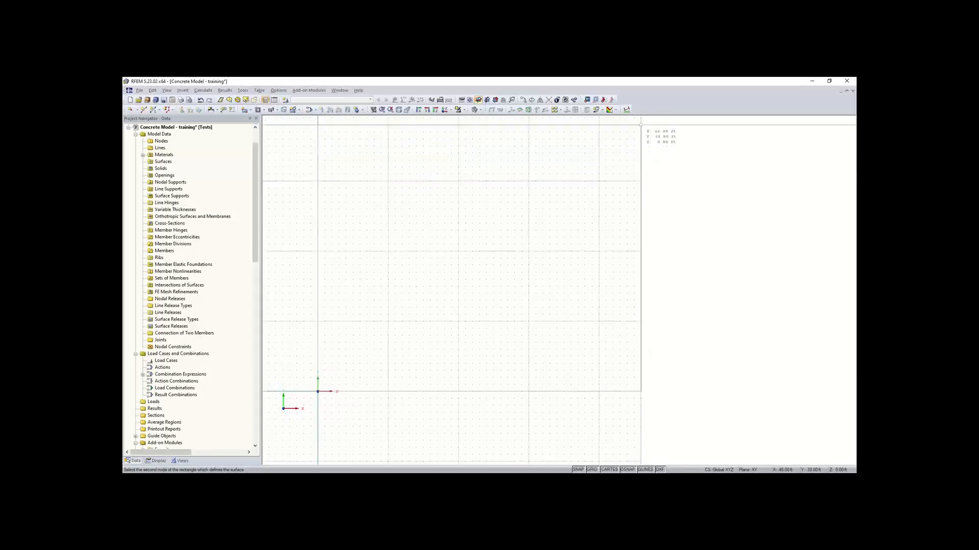
middle_drag(641, 112, 643, 147)
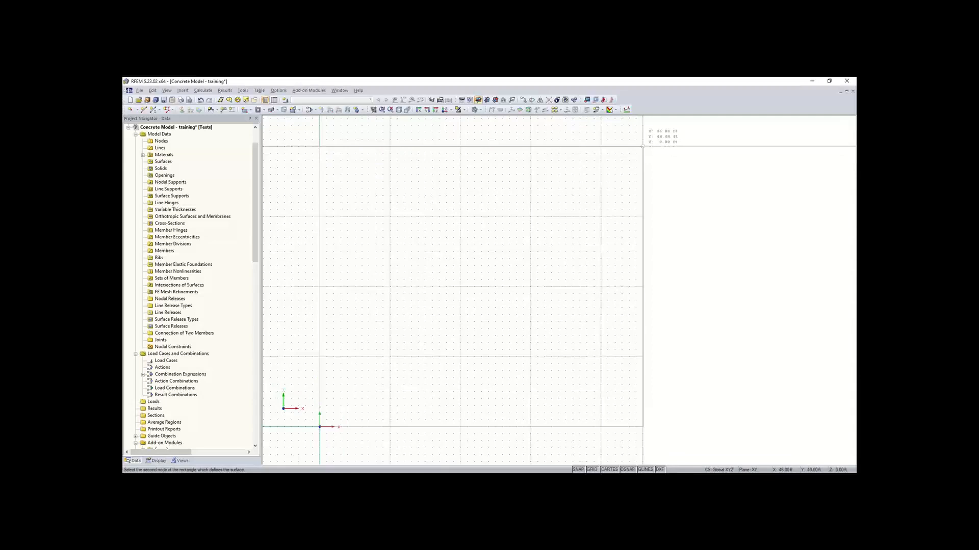
click(643, 147)
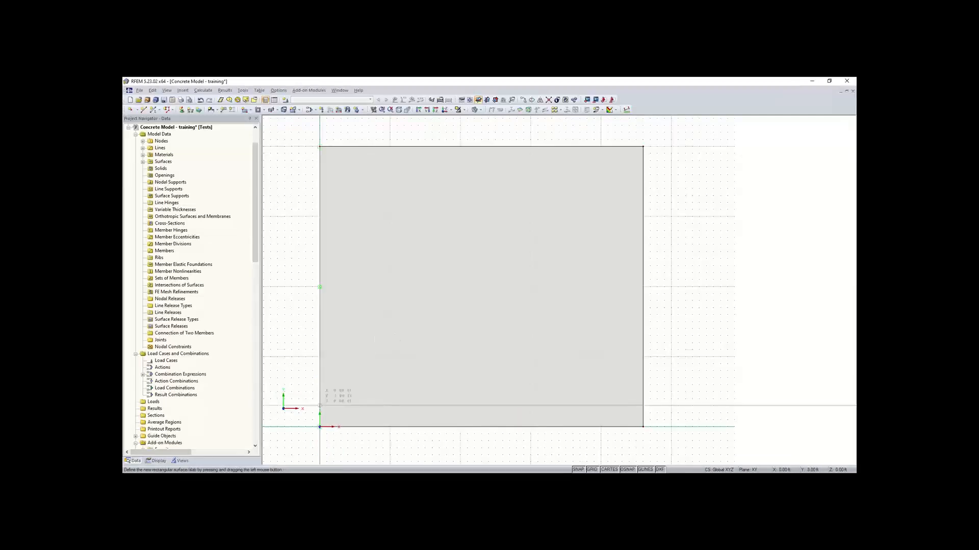
key(Escape)
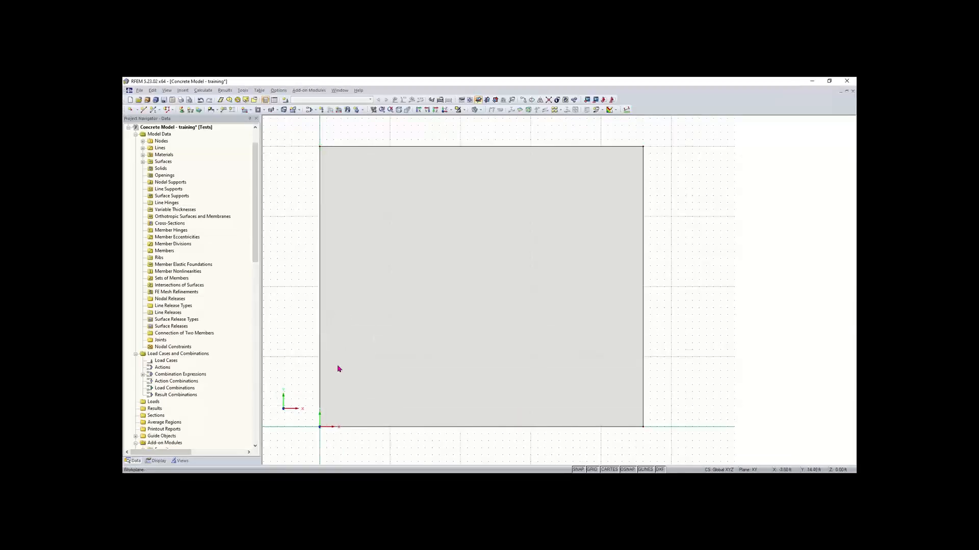
Step: Copy the slab's origin corner node once with a displacement of 2 ft in X and 2 ft in Y
ctrl+middle_drag(328, 338, 333, 176)
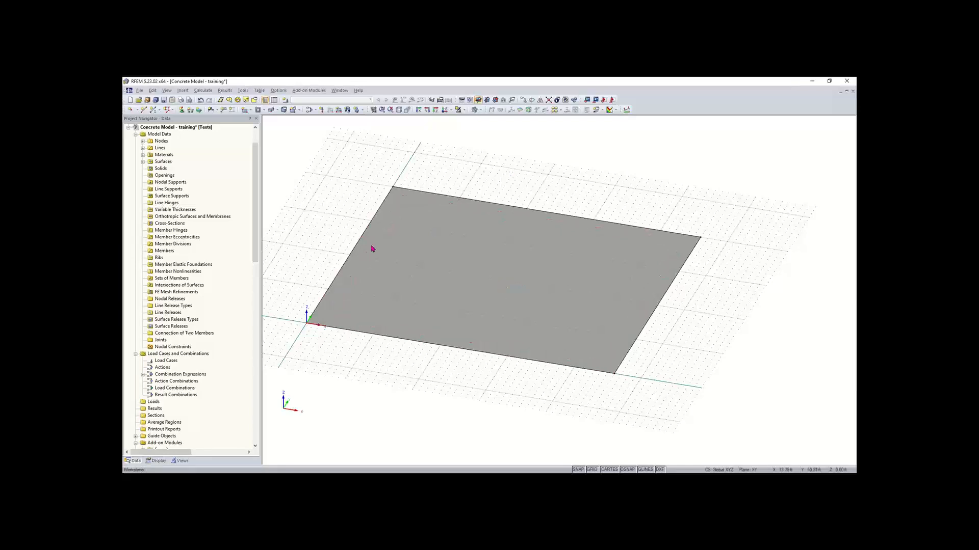
click(524, 100)
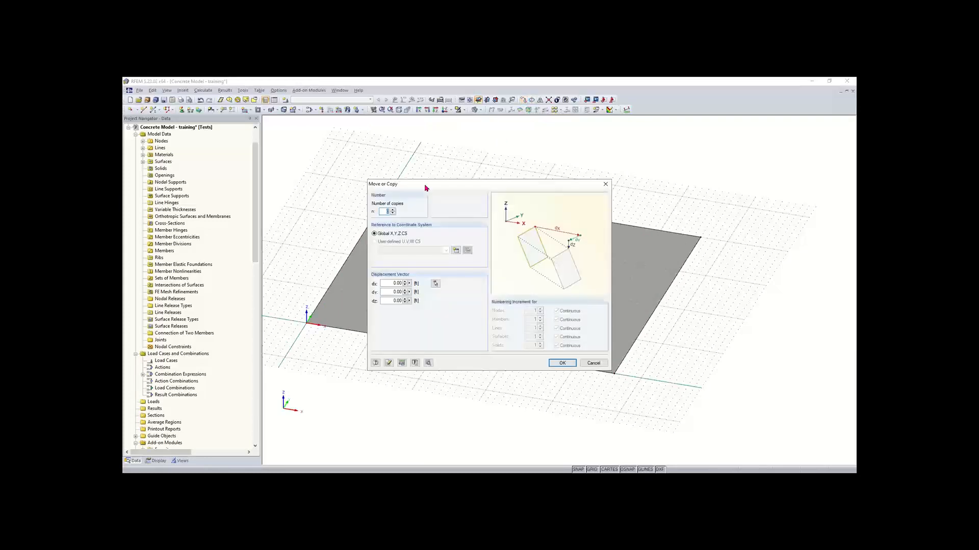
click(392, 210)
click(390, 284)
click(390, 291)
text(2)
click(561, 364)
scroll(310, 323, up, 3)
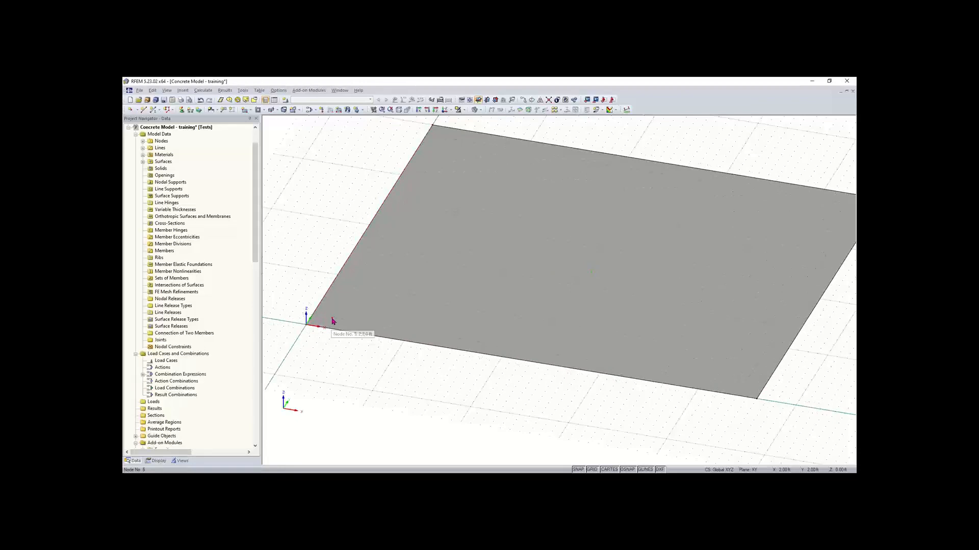
Step: Make two copies of the inner node near the origin at 16 ft spacing in X, with zero Y displacement
ctrl+middle_drag(458, 384, 438, 360)
scroll(438, 359, down, 1)
scroll(438, 359, down, 1)
click(297, 339)
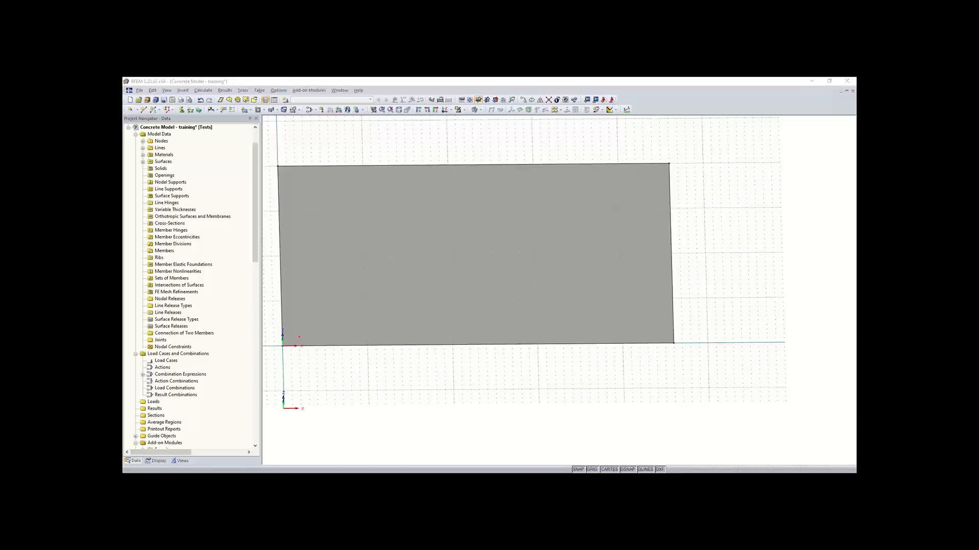
click(300, 358)
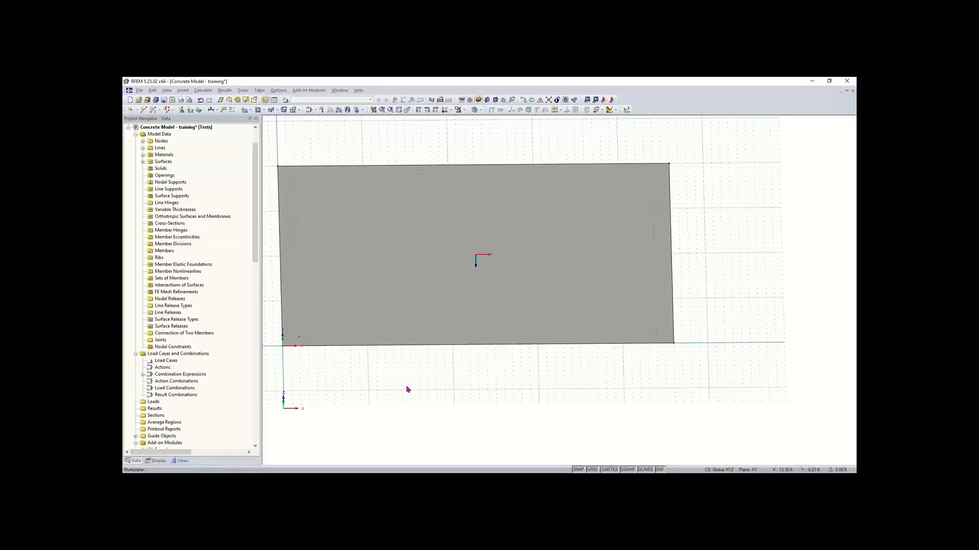
click(523, 100)
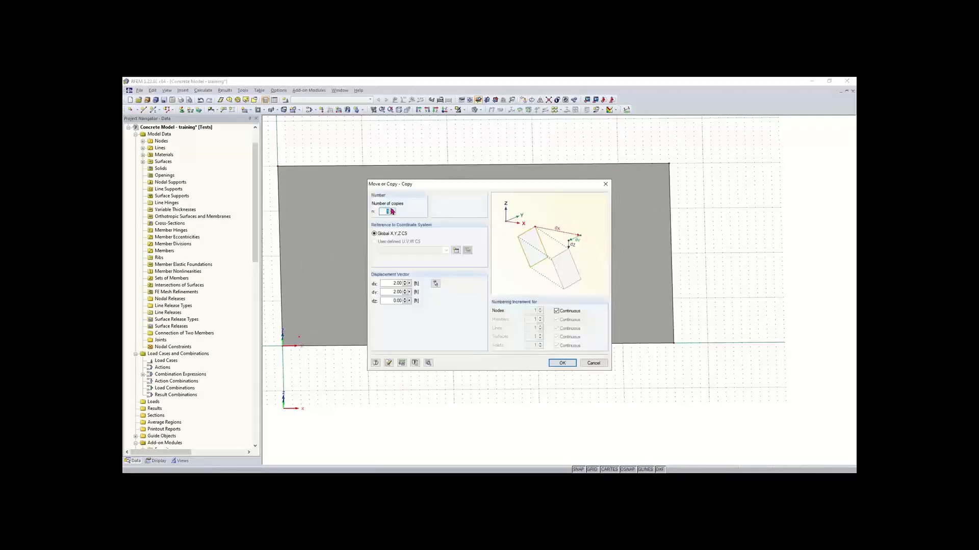
click(392, 210)
click(392, 291)
click(390, 284)
text(10)
click(560, 364)
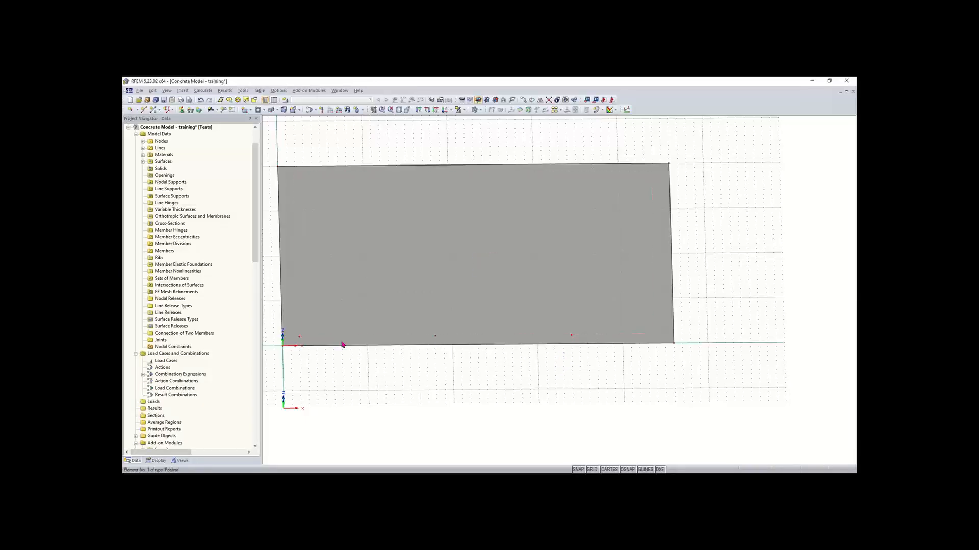
Step: Add a fourth node to the same row, about 2 ft in from the slab edge at the far X end
middle_drag(559, 380, 502, 387)
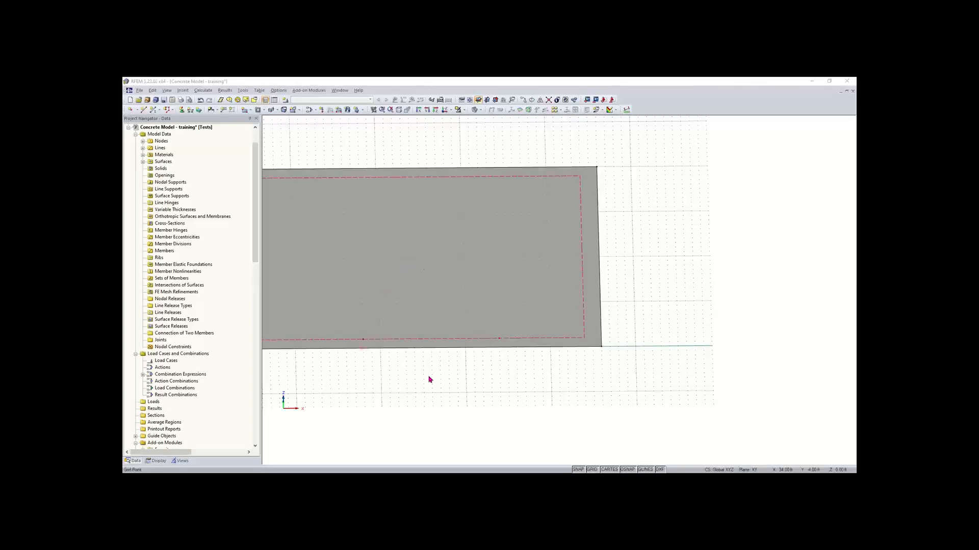
scroll(428, 378, down, 1)
middle_drag(451, 379, 515, 381)
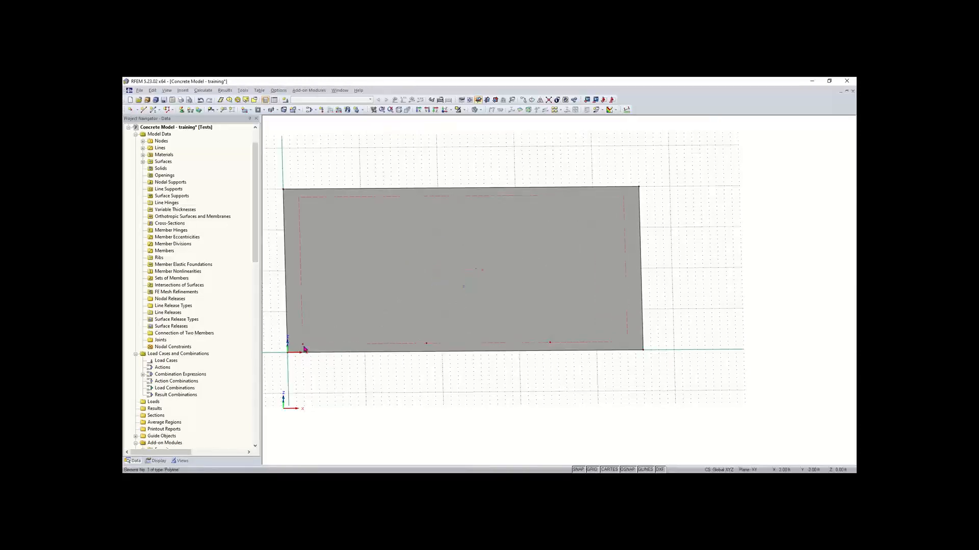
scroll(643, 352, up, 2)
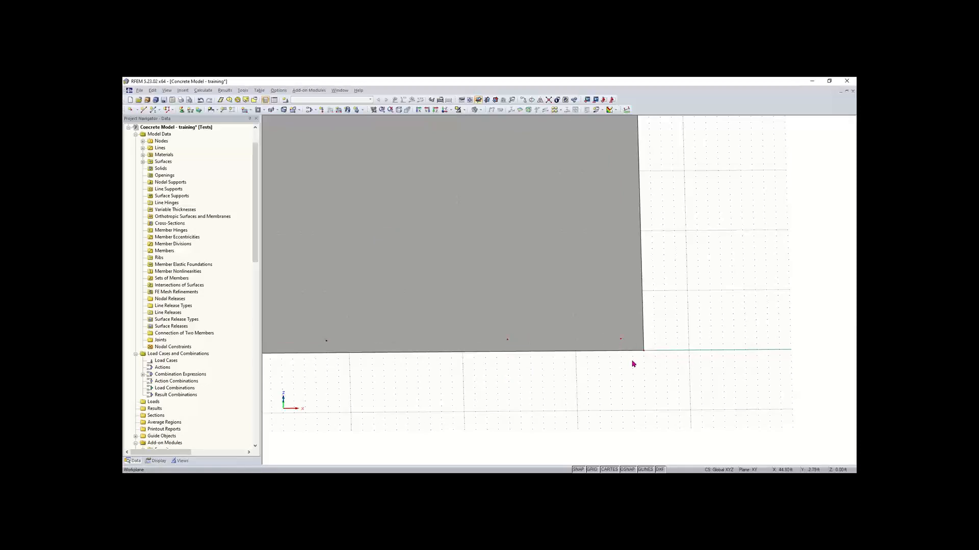
scroll(631, 367, up, 2)
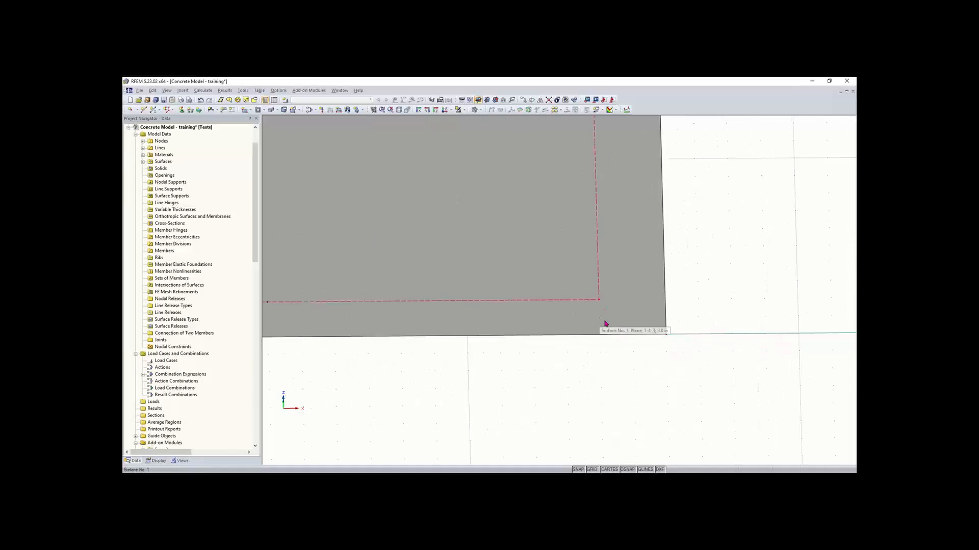
scroll(610, 348, down, 2)
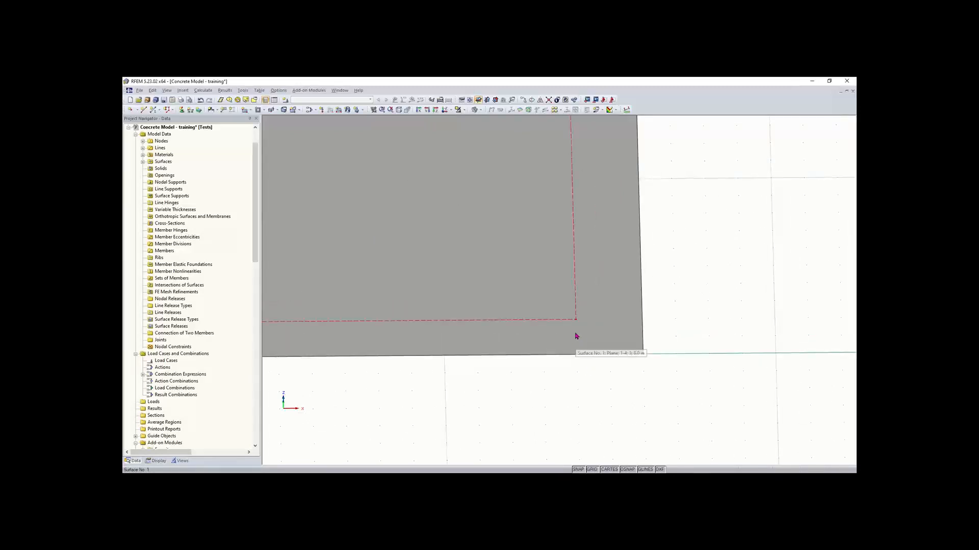
scroll(576, 381, down, 3)
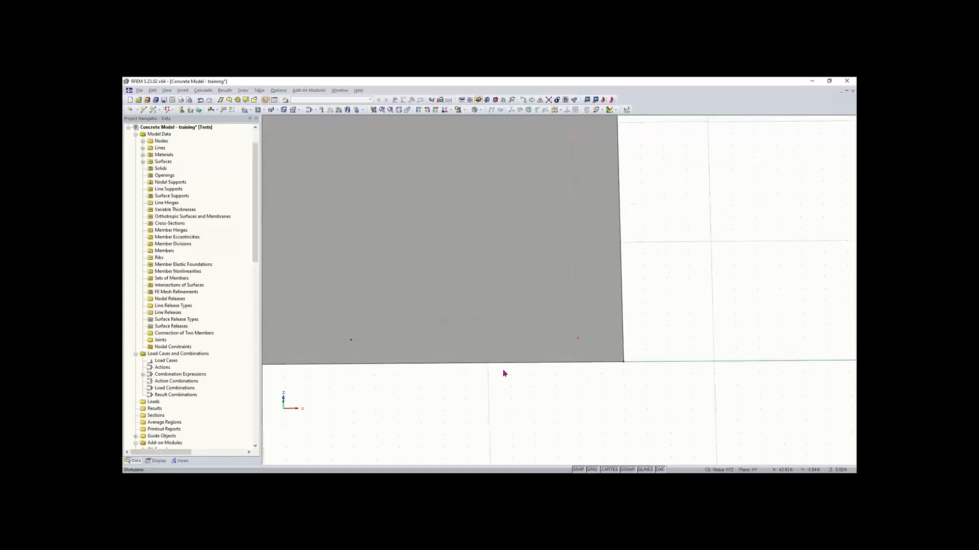
scroll(403, 377, down, 1)
middle_drag(402, 378, 574, 391)
scroll(493, 392, down, 1)
scroll(499, 397, down, 1)
scroll(574, 390, down, 1)
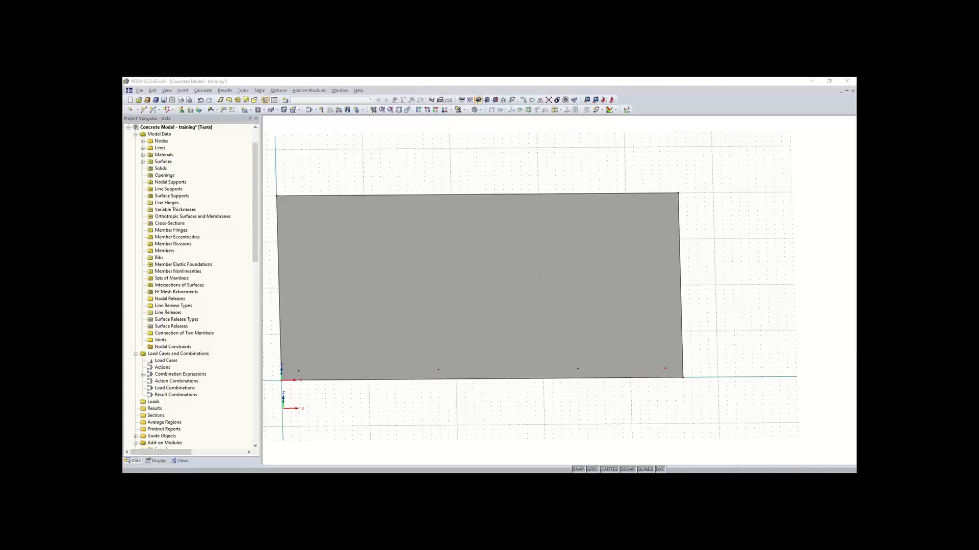
Step: Copy the row of four inner nodes twice at 13 ft spacing in Y, with zero X displacement
click(435, 375)
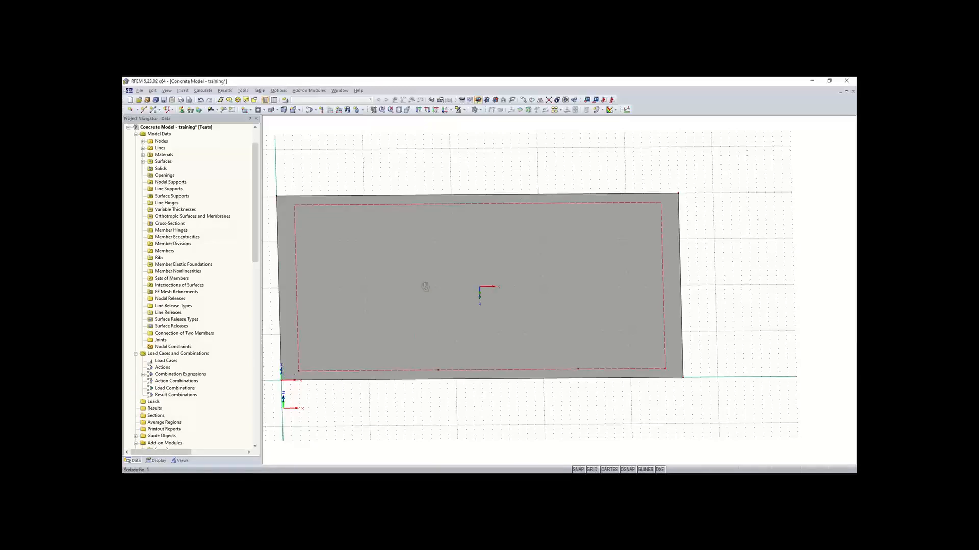
ctrl+middle_drag(429, 303, 403, 378)
scroll(404, 381, down, 2)
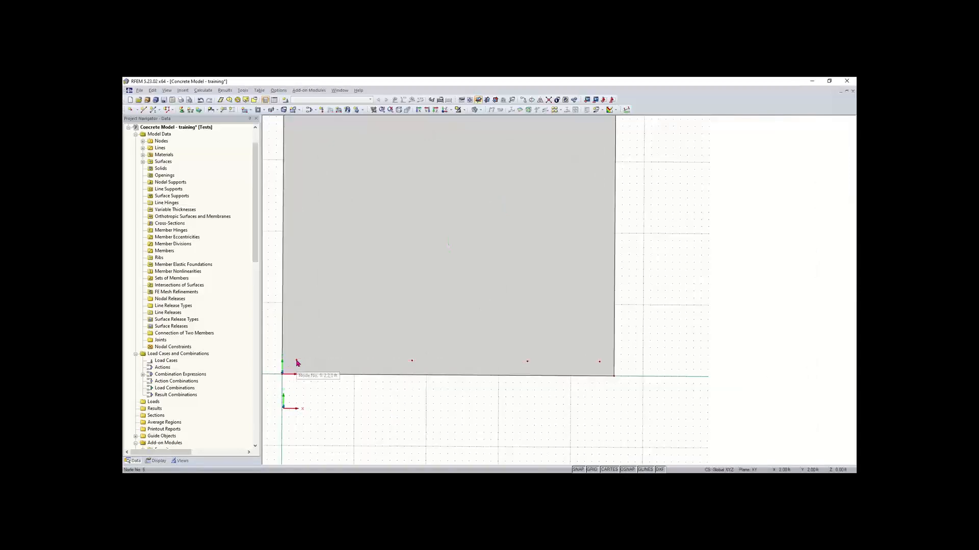
double_click(412, 362)
click(524, 100)
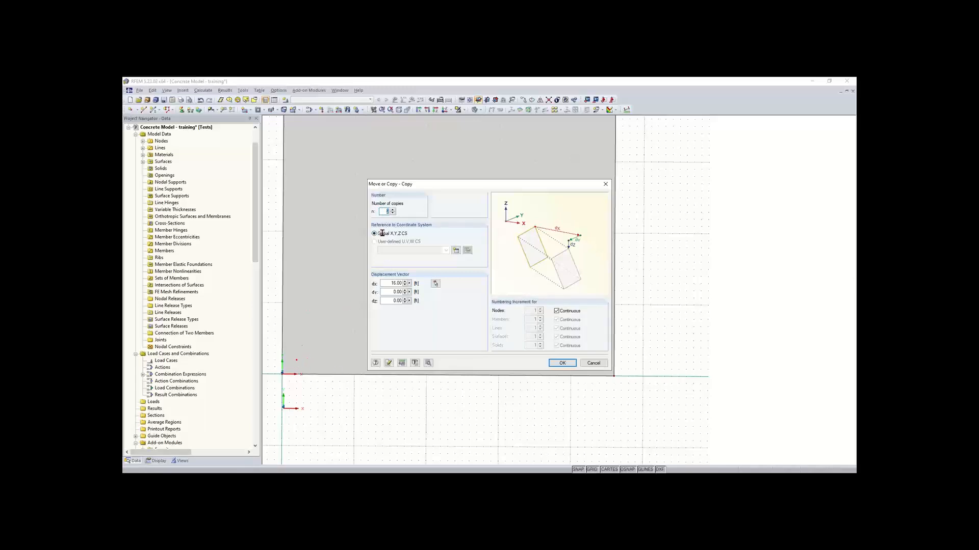
double_click(395, 283)
text(0)
key(Tab)
text(1)
key(Return)
scroll(463, 383, down, 2)
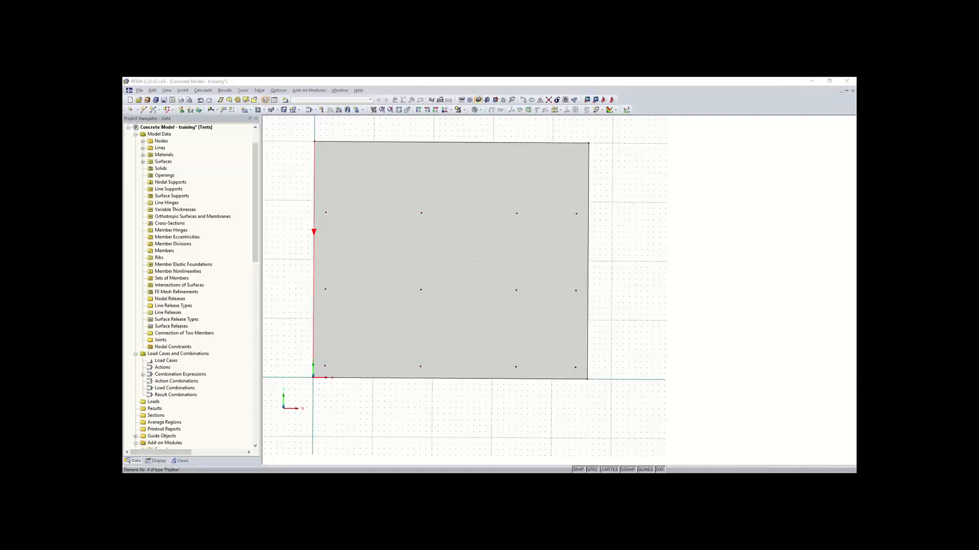
Step: Turn on object numbering in the graphics and view the slab in 3D
click(452, 212)
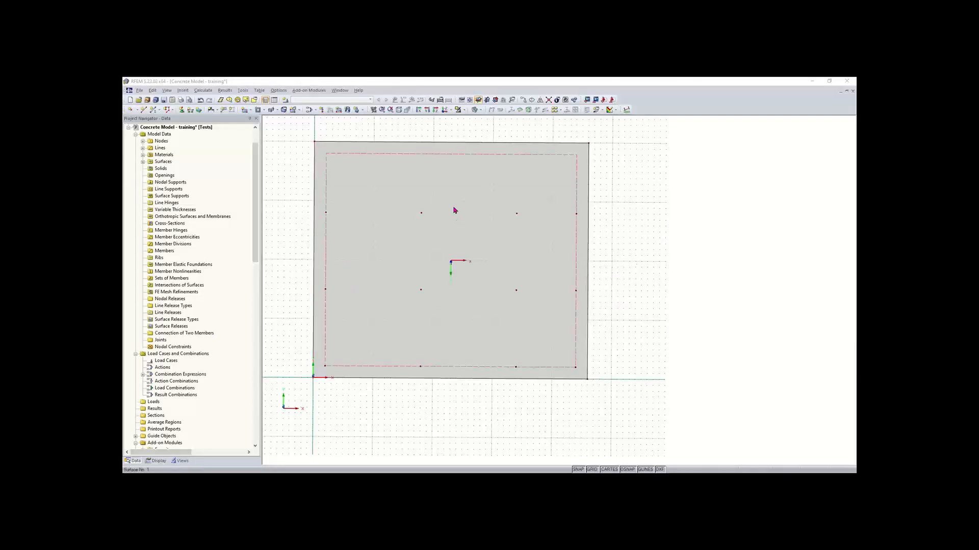
click(158, 461)
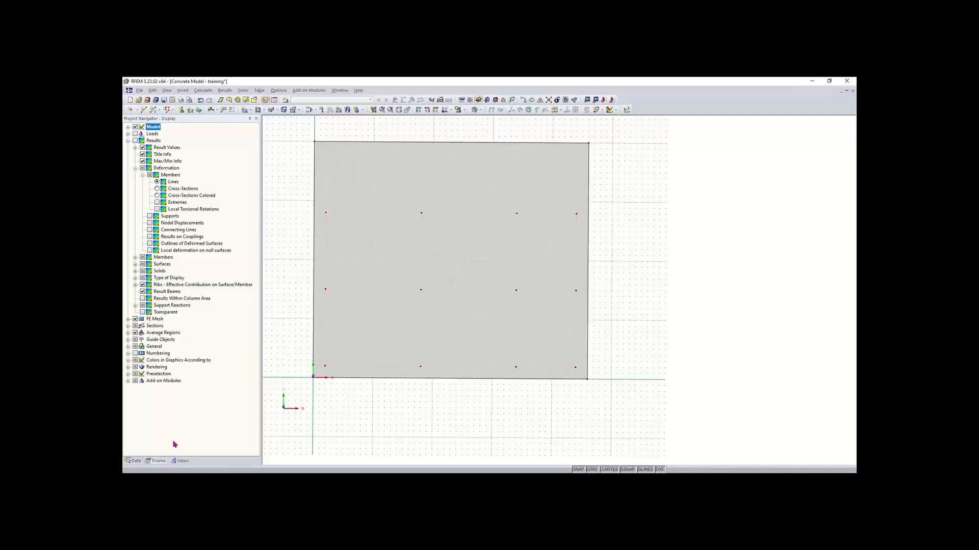
click(135, 353)
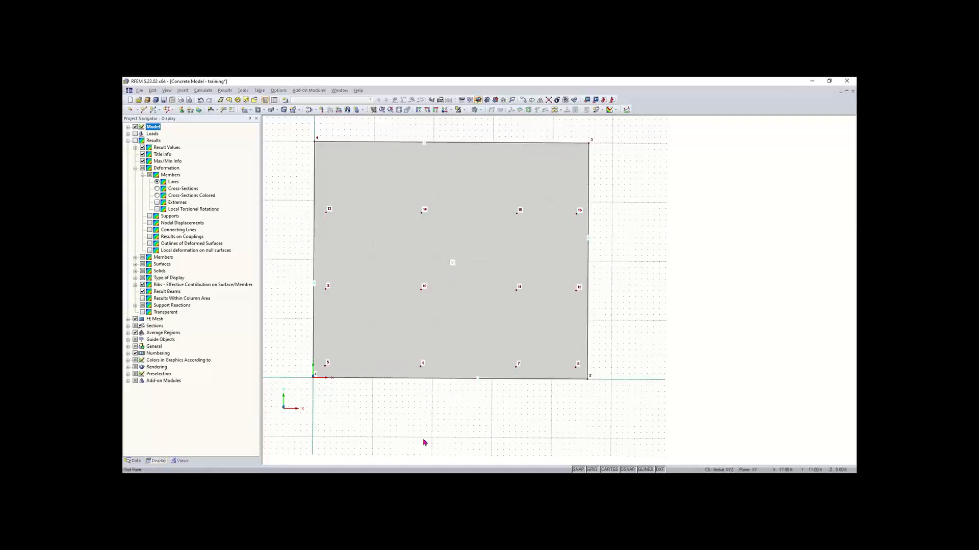
ctrl+middle_drag(439, 413, 458, 270)
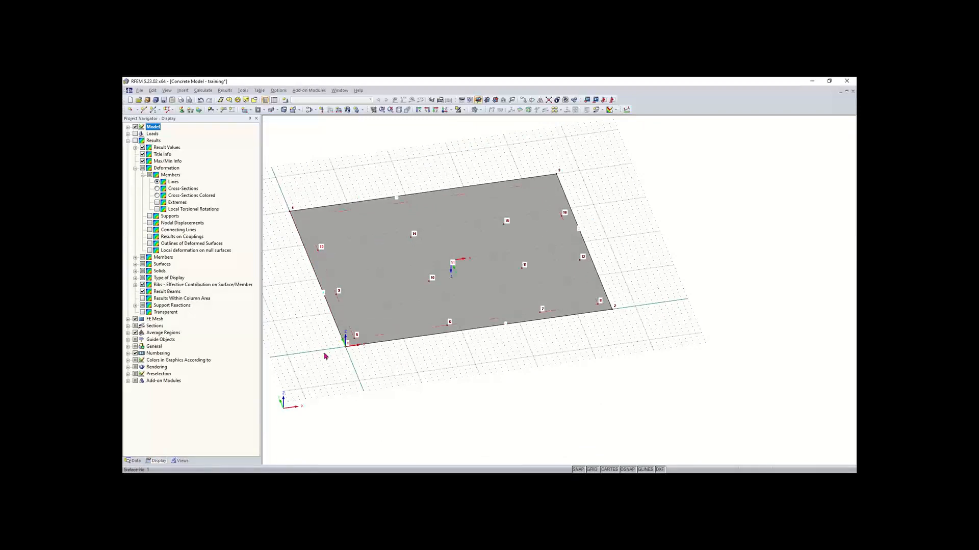
mouse_move(485, 382)
middle_down()
mouse_move(510, 386)
mouse_move(482, 380)
middle_up()
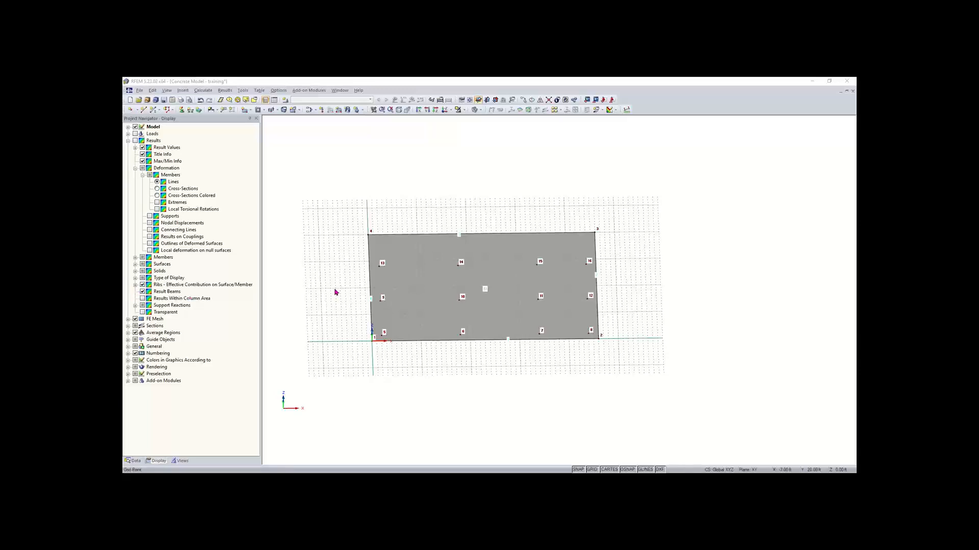
Step: Divide the slab edge between nodes 4 and 1 graphically at an absolute spacing of 12 ft, level with node 13
ctrl+middle_drag(347, 297, 416, 286)
right_click(417, 285)
click(356, 316)
scroll(355, 317, up, 2)
scroll(356, 316, up, 2)
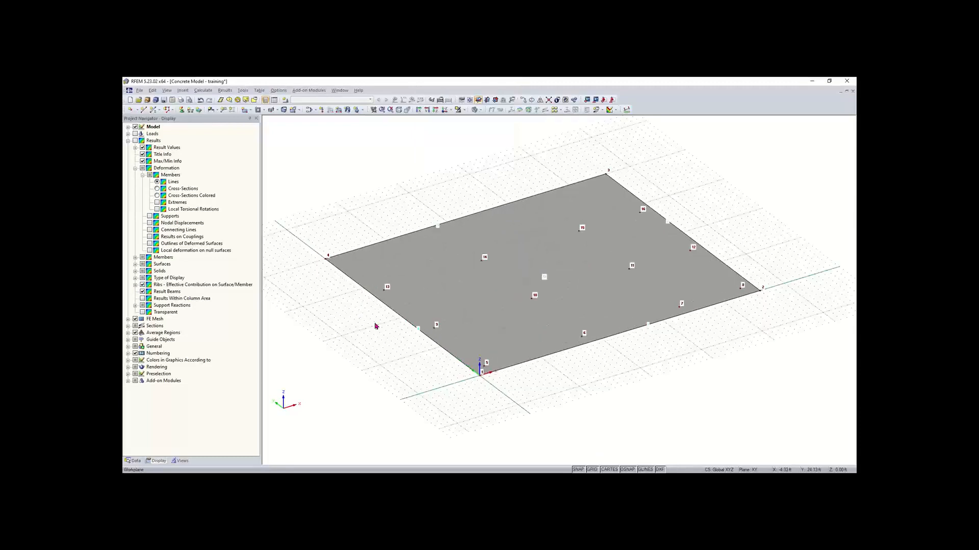
right_click(401, 319)
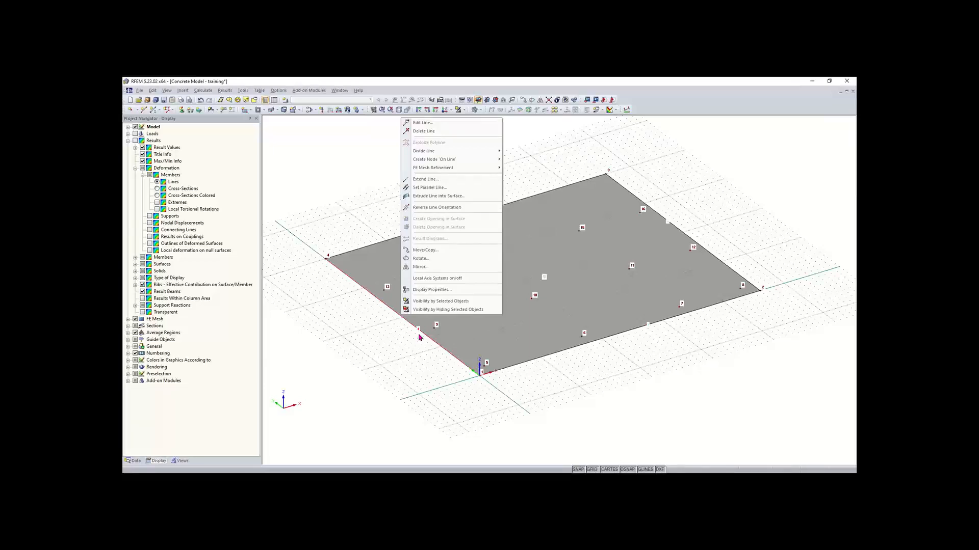
mouse_move(431, 151)
click(519, 151)
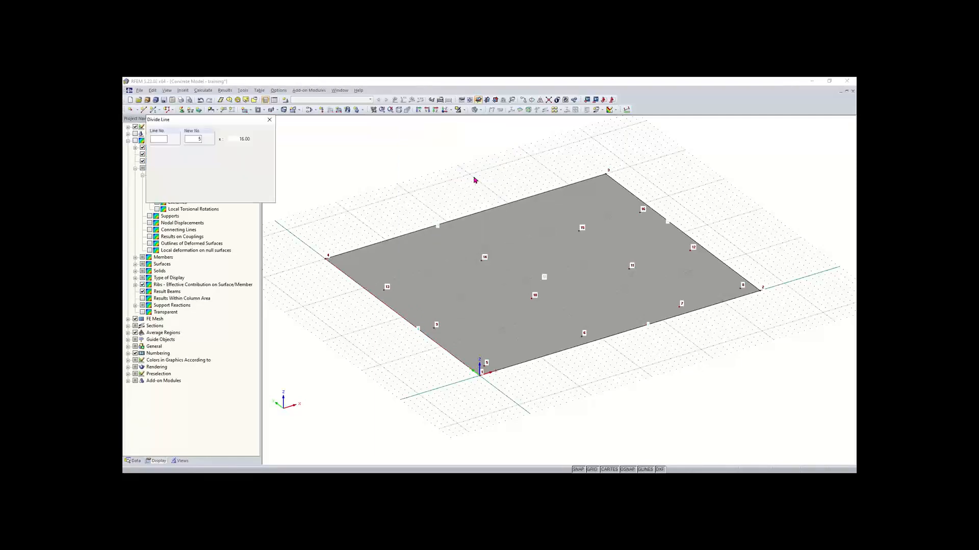
scroll(373, 295, up, 5)
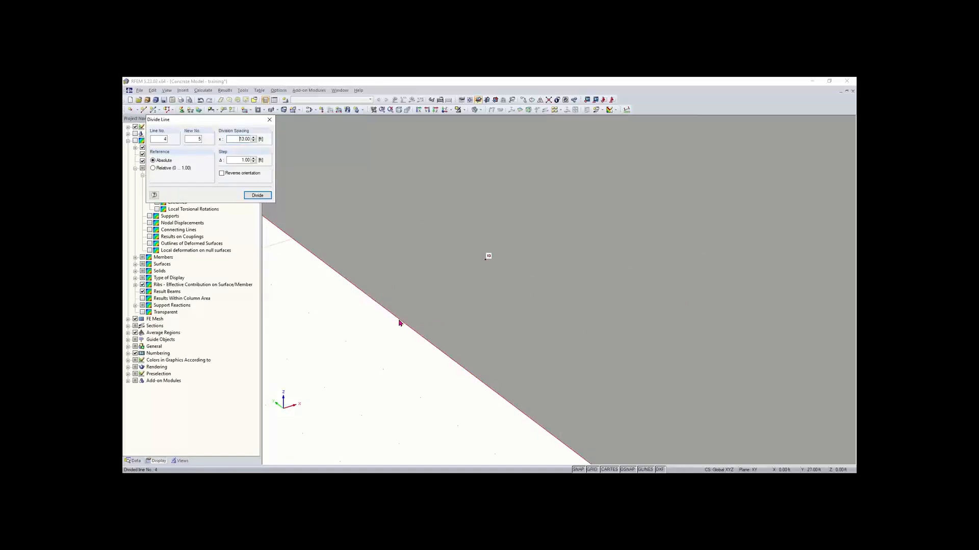
click(370, 300)
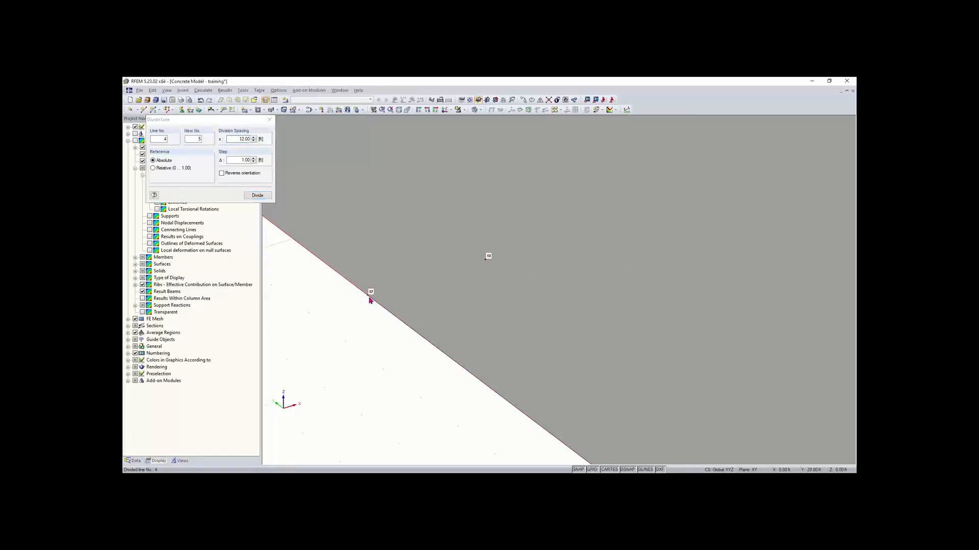
scroll(370, 301, down, 3)
scroll(370, 301, down, 3)
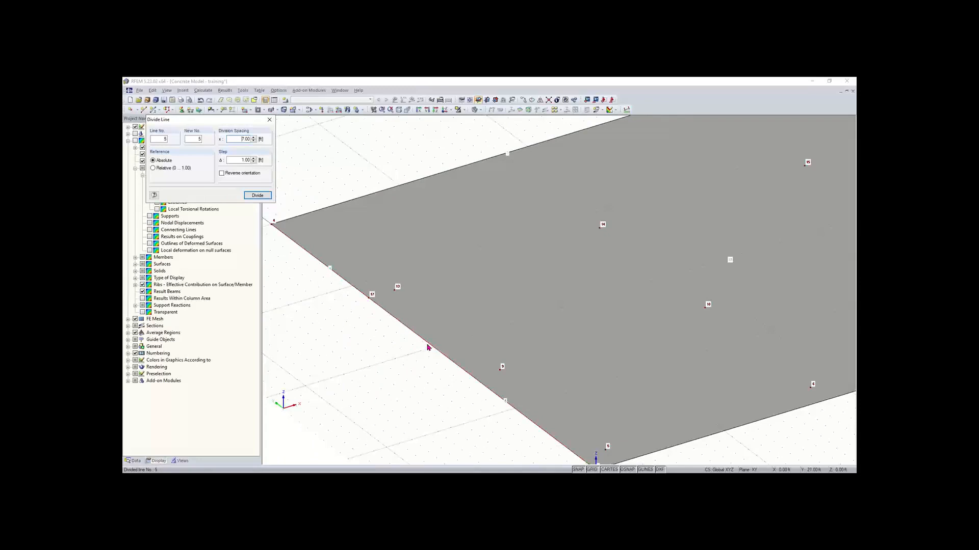
scroll(427, 347, down, 1)
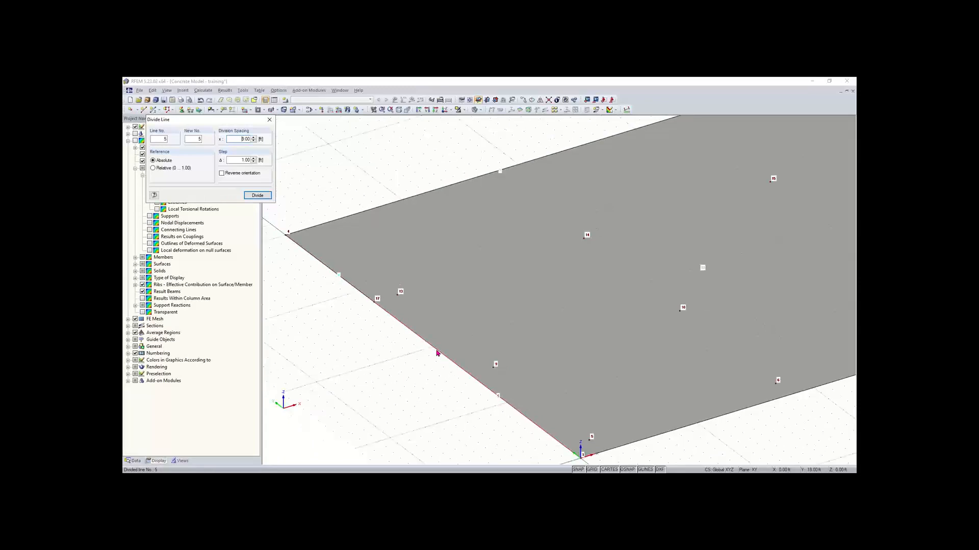
key(Escape)
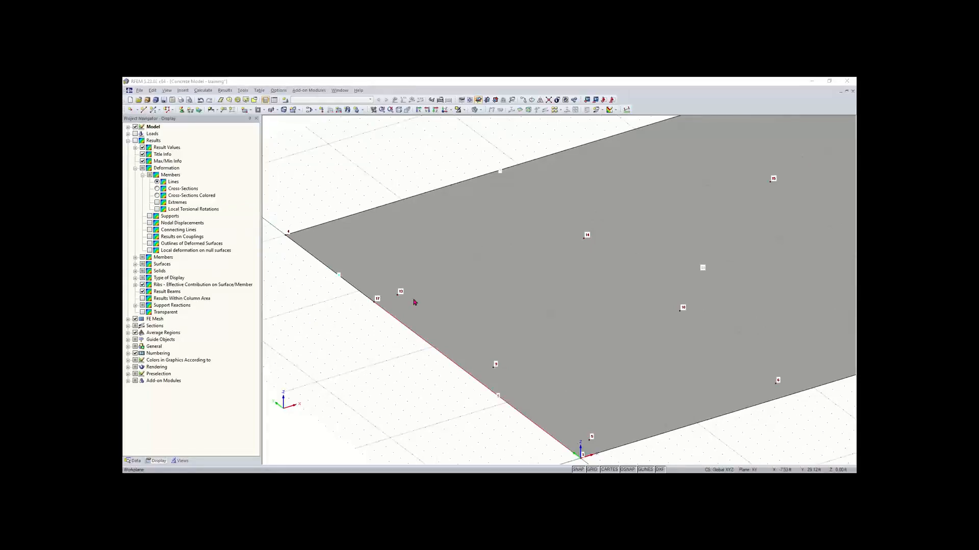
Step: Divide the slab edge between nodes 3 and 4 graphically, using an absolute division spacing, at the point in line with node 14
scroll(432, 163, down, 1)
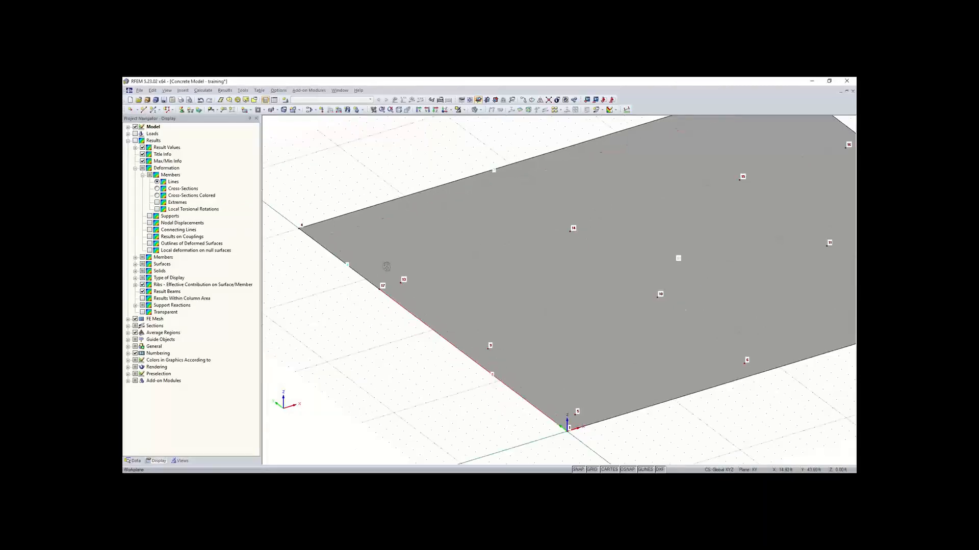
scroll(403, 283, down, 1)
scroll(442, 273, down, 2)
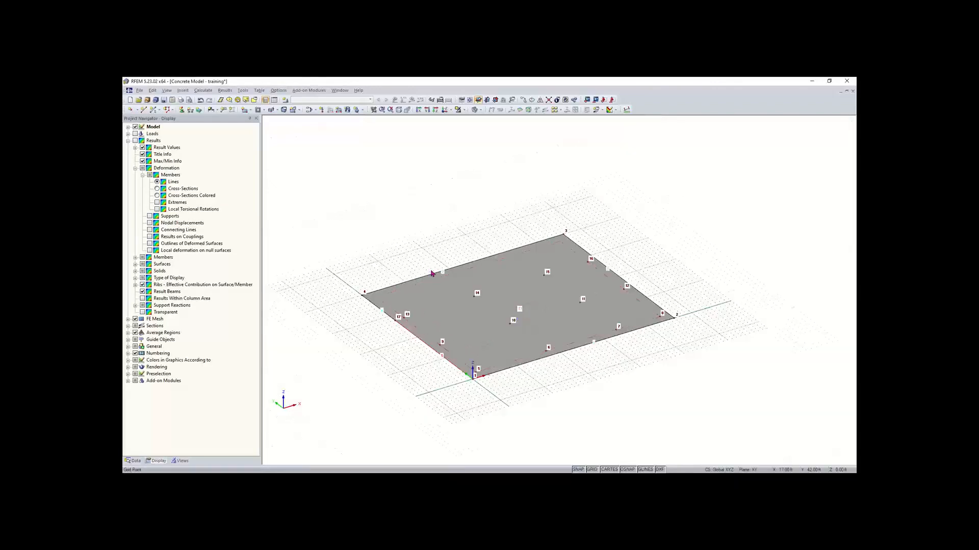
scroll(431, 273, up, 2)
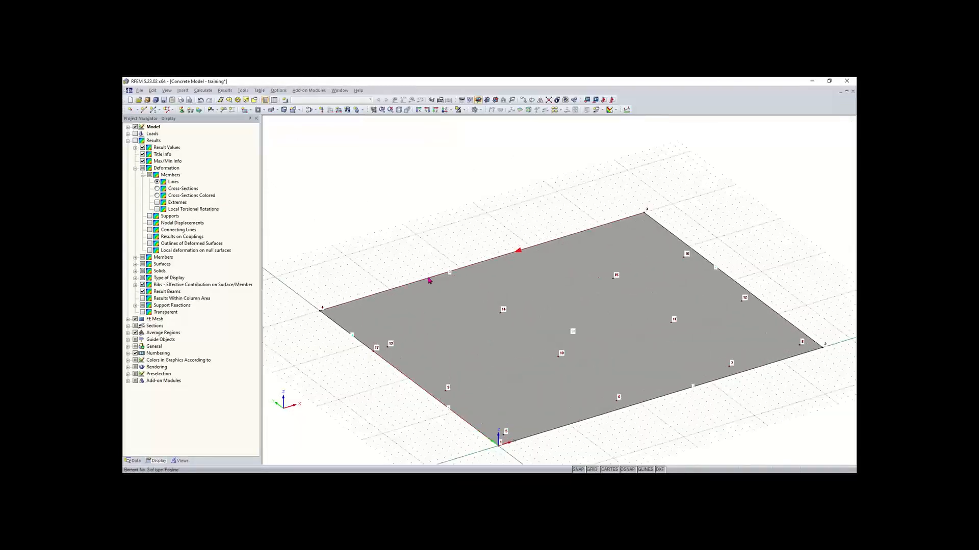
right_click(429, 281)
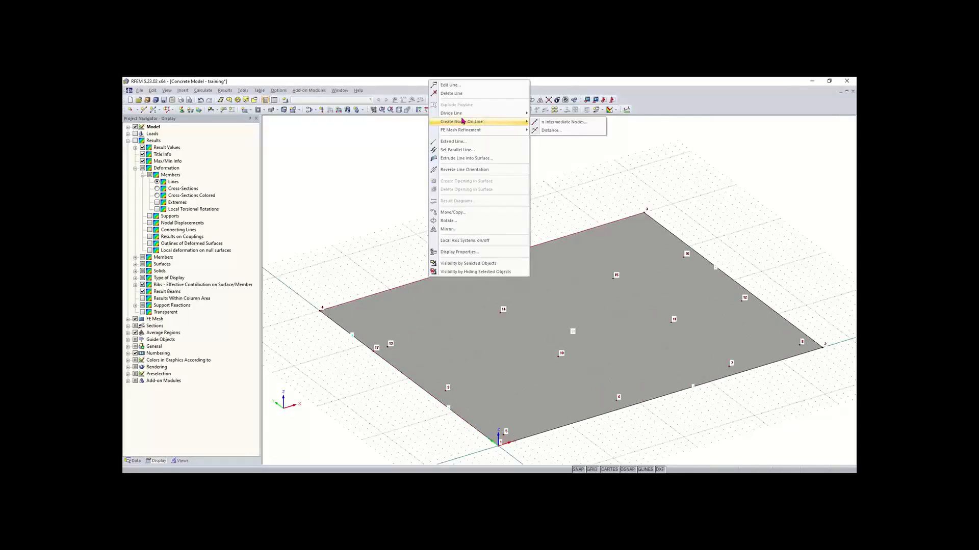
mouse_move(509, 115)
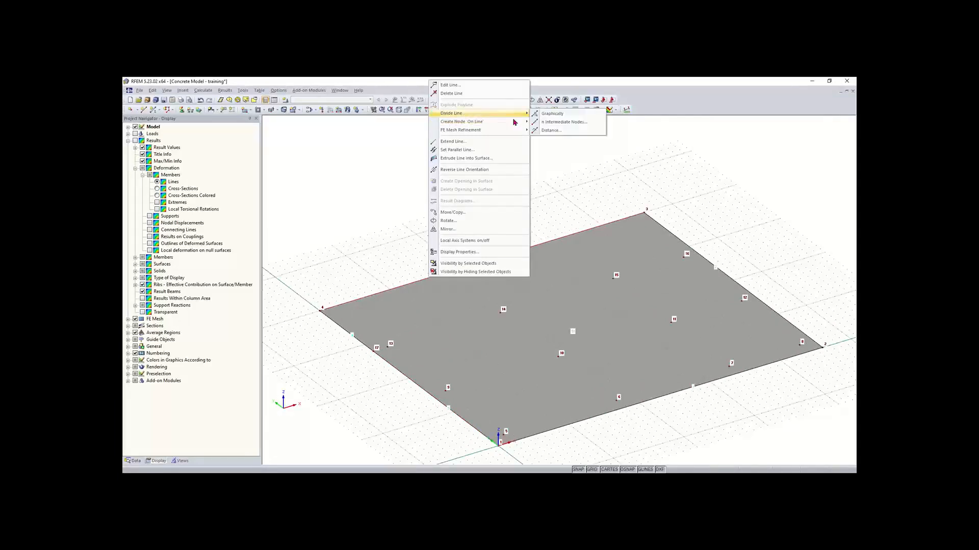
click(554, 114)
scroll(431, 282, up, 2)
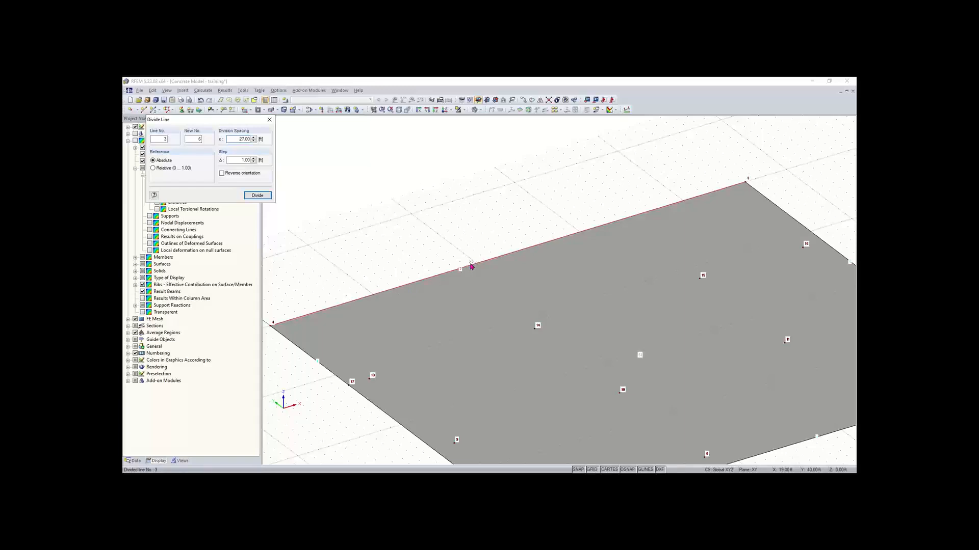
click(460, 272)
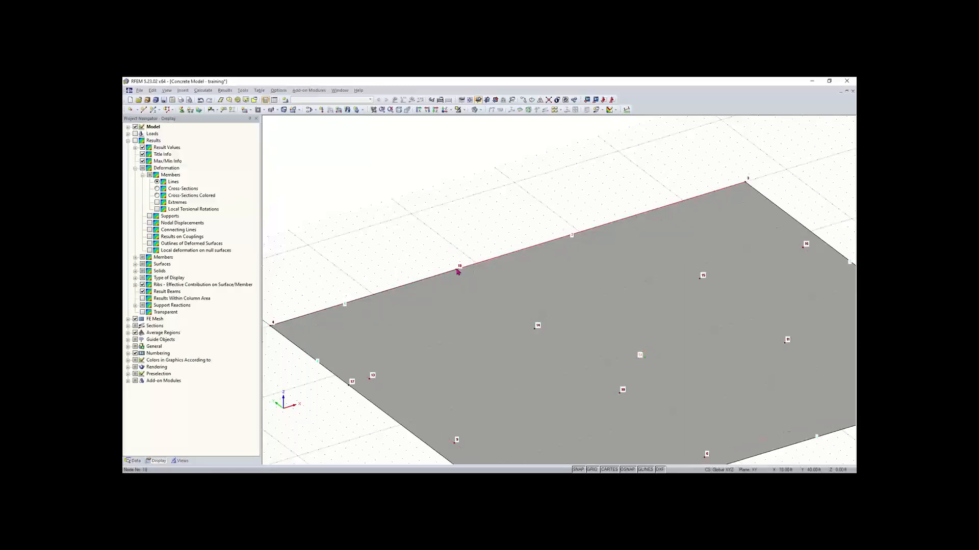
scroll(442, 258, down, 2)
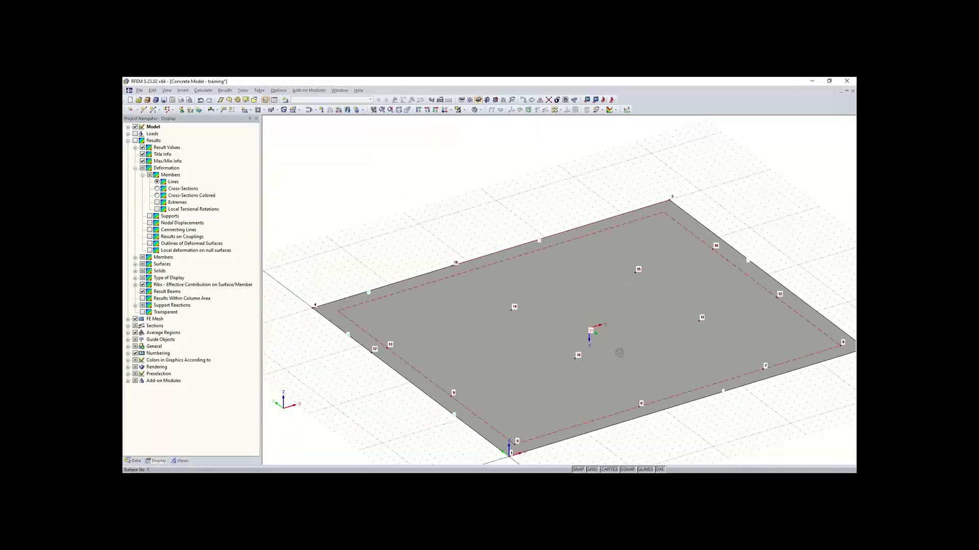
Step: Create an 8 in thick semicircular surface in 4000 psi concrete, centred on the edge between nodes 2 and 3, about 7 ft from its starting point, node 3
middle_drag(591, 329, 545, 301)
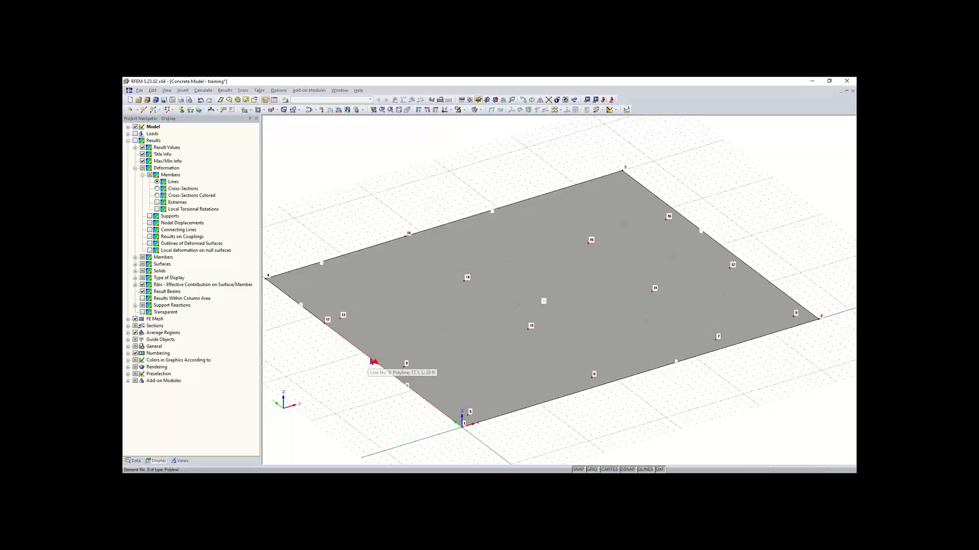
scroll(516, 369, down, 1)
middle_drag(516, 369, 484, 363)
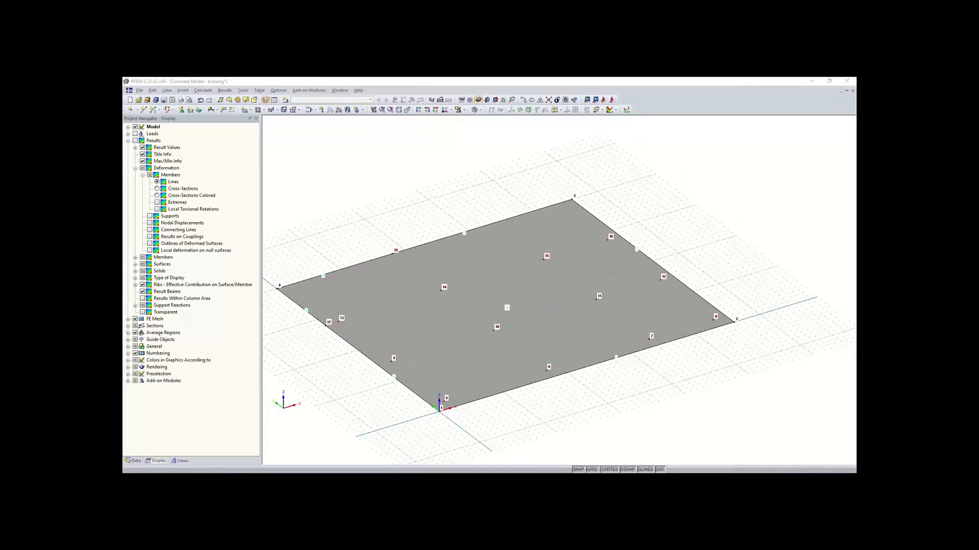
ctrl+middle_drag(623, 356, 518, 397)
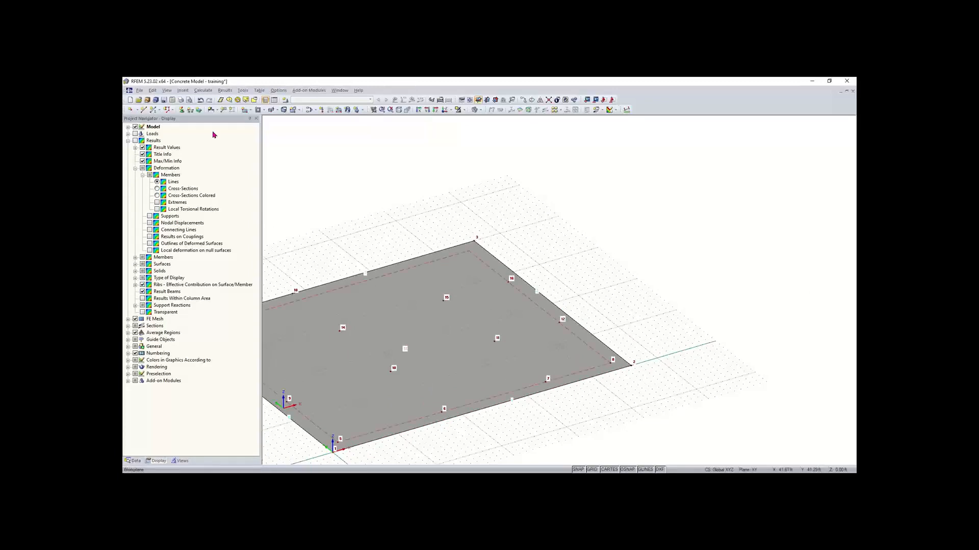
click(250, 110)
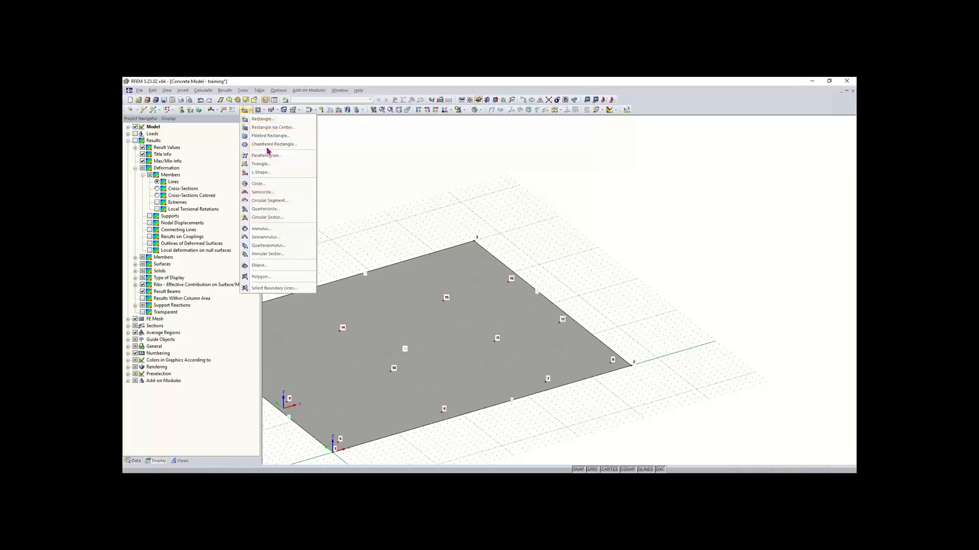
click(272, 193)
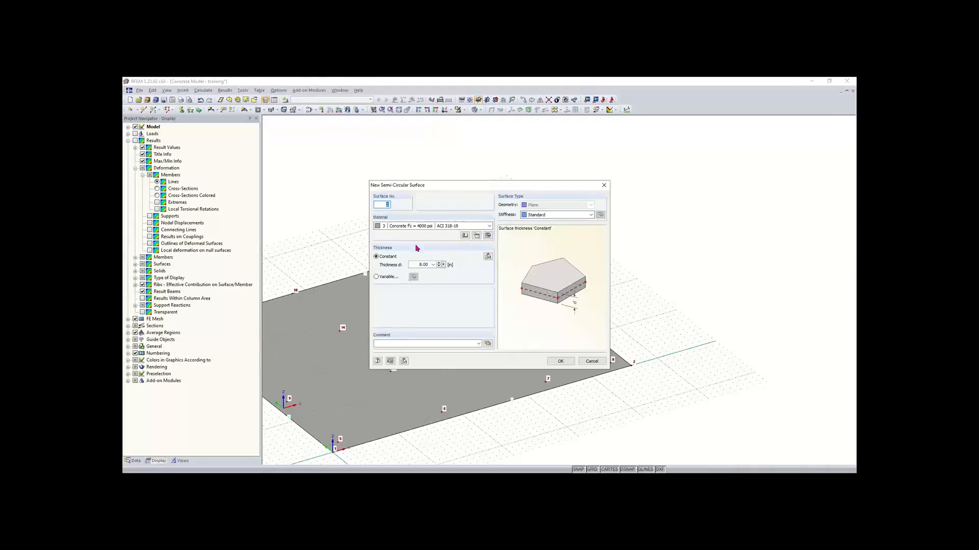
click(563, 362)
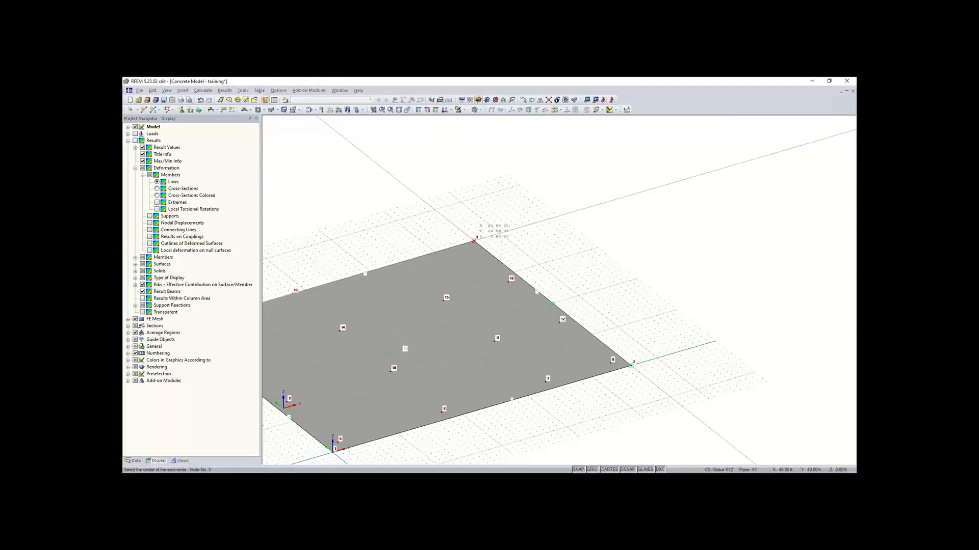
key(Escape)
click(474, 241)
key(Escape)
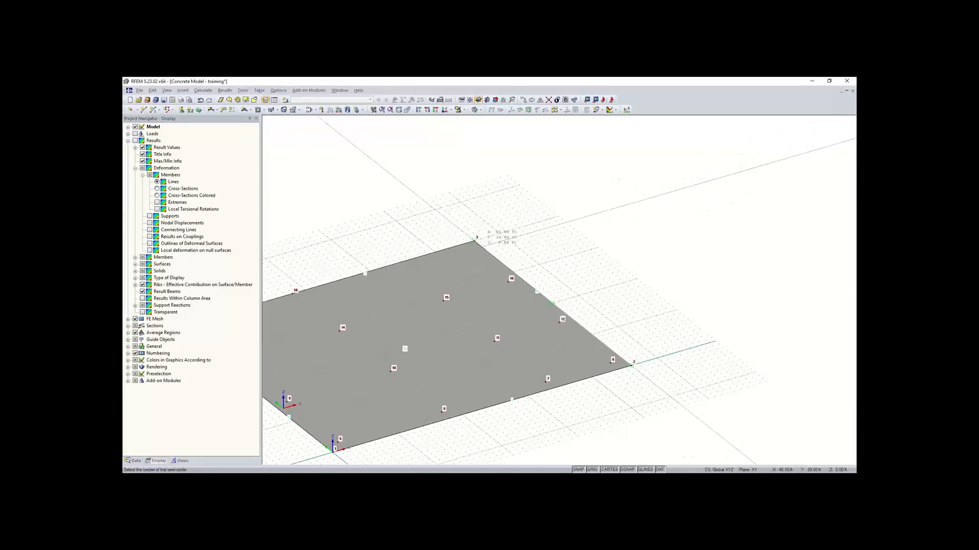
scroll(492, 253, up, 3)
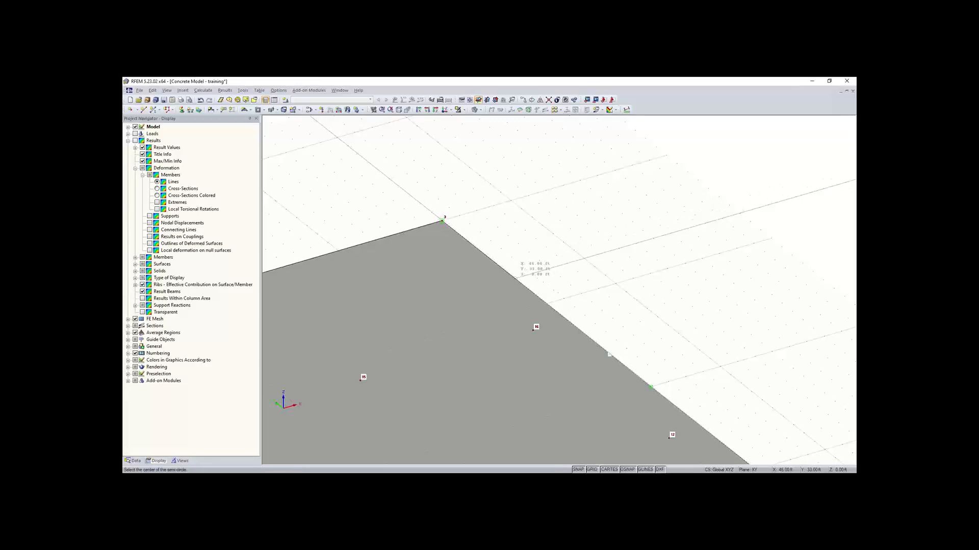
click(516, 279)
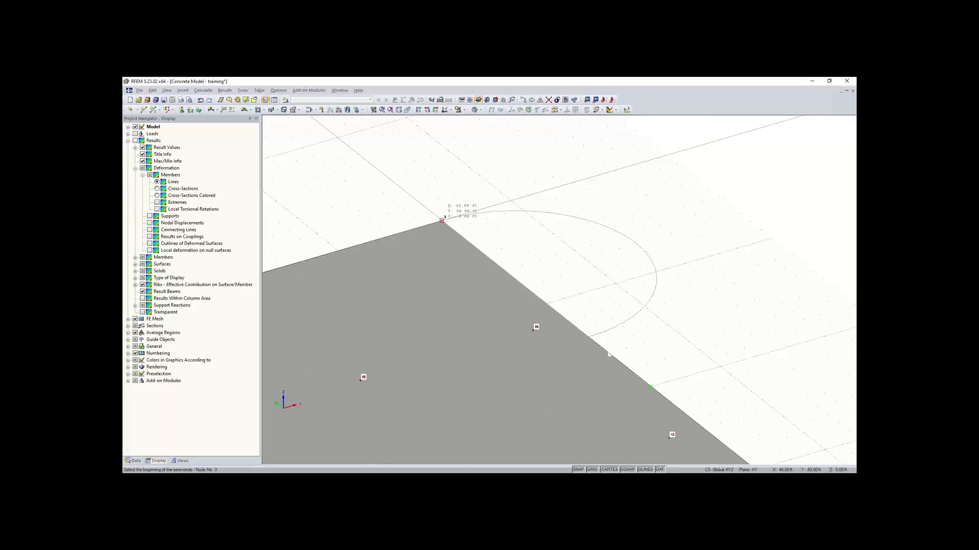
click(442, 220)
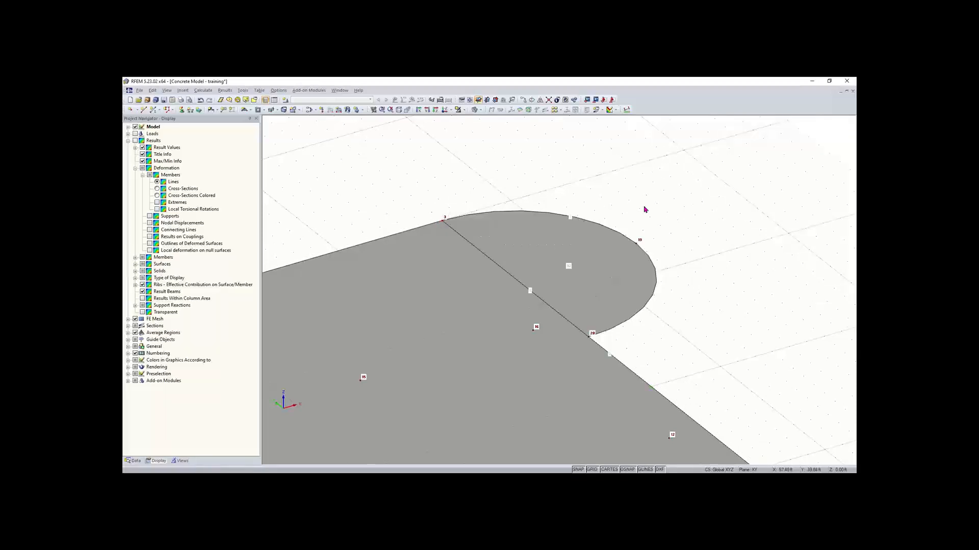
scroll(654, 278, down, 3)
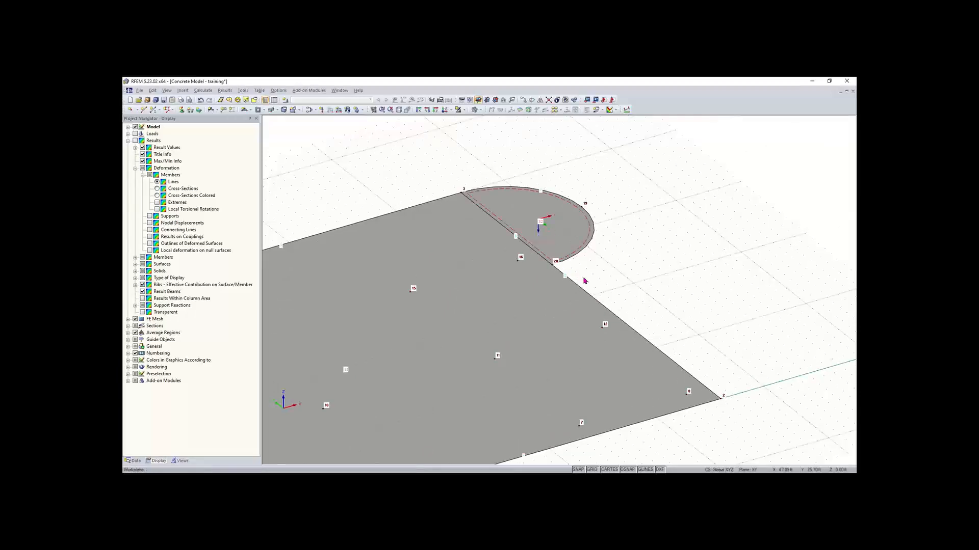
scroll(581, 277, down, 3)
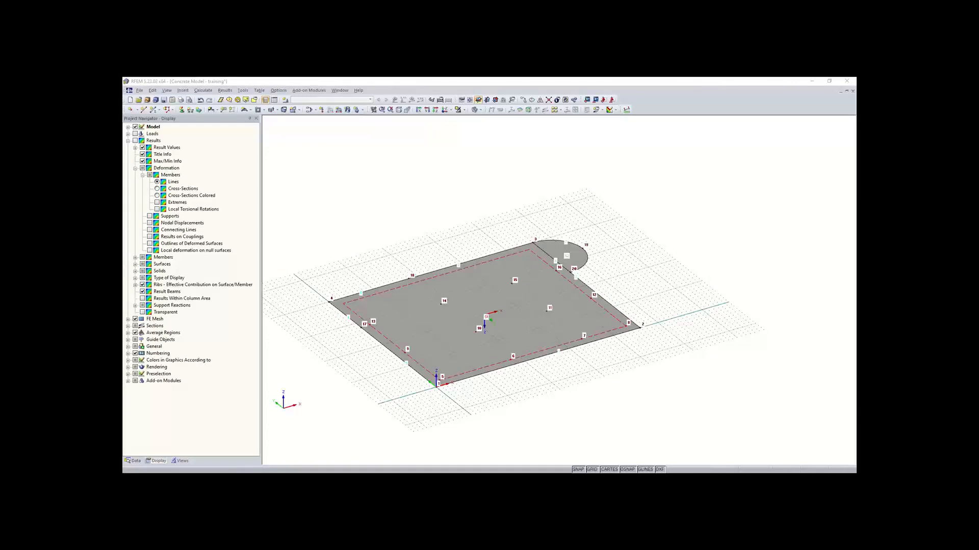
Step: Select the rectangular slab and the semicircular surface together with all their nodes and lines
click(457, 343)
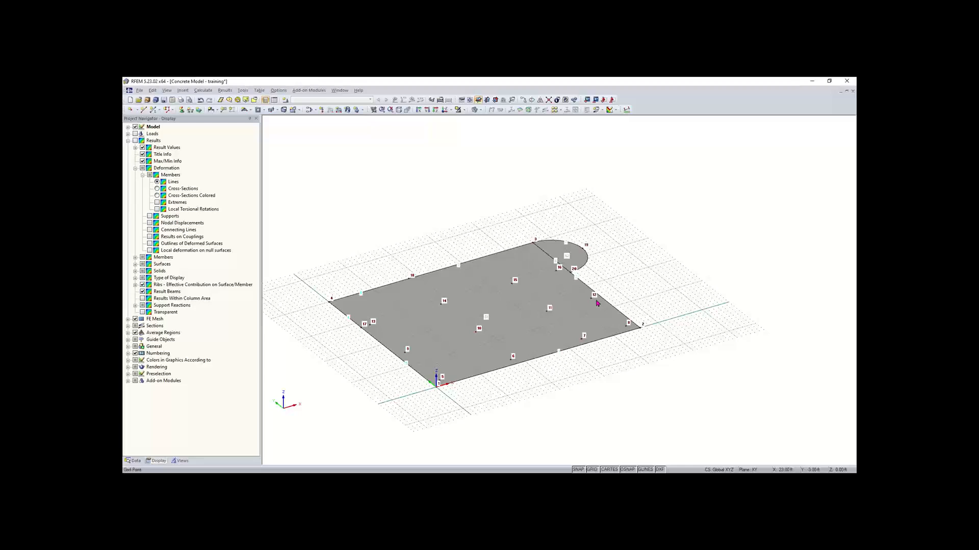
drag(663, 201, 313, 426)
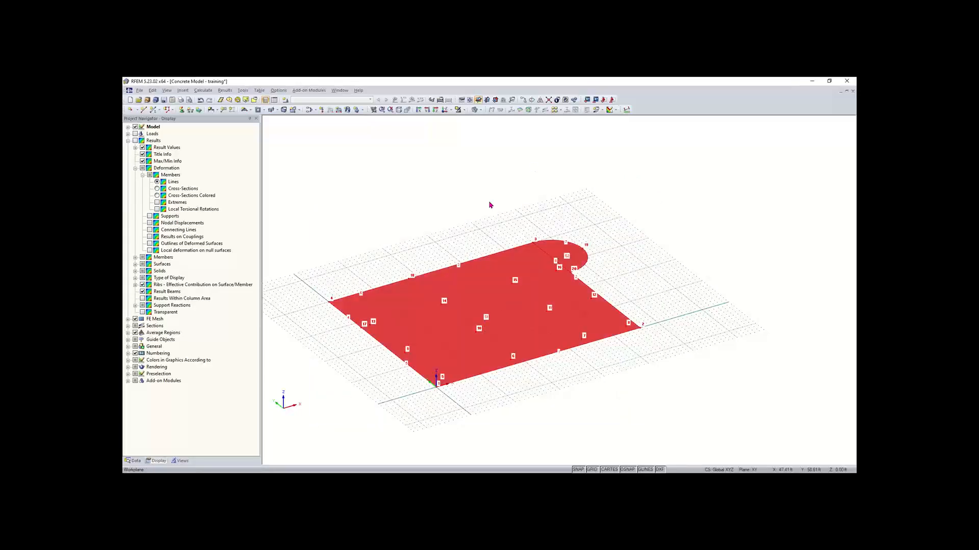
click(524, 100)
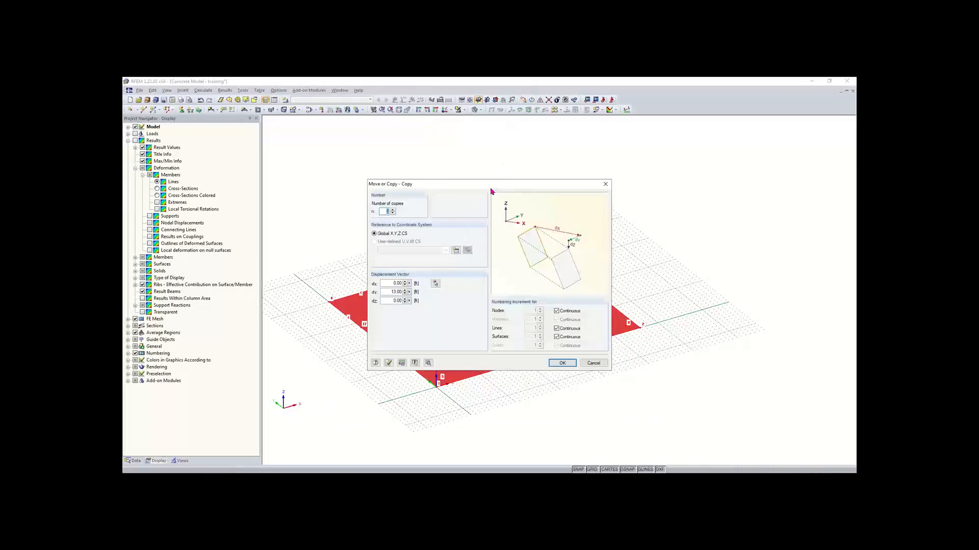
drag(483, 187, 518, 198)
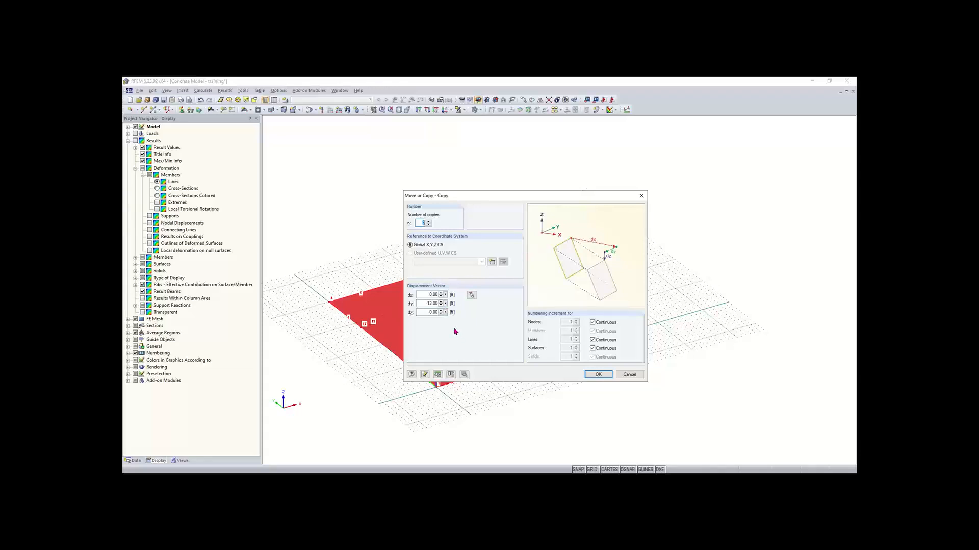
click(641, 196)
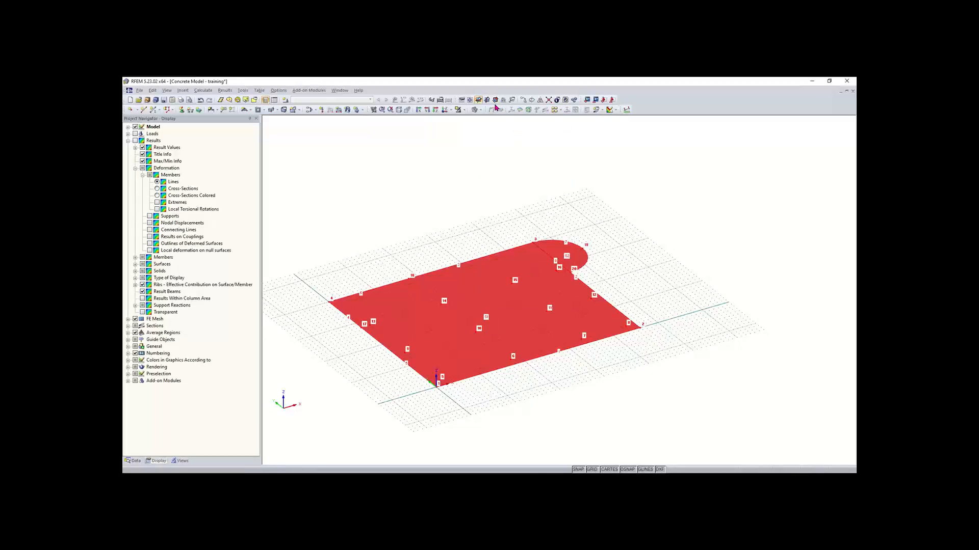
Step: Try copying the selected slab geometry once with displacements of 0 ft in X and Y and 1.83 ft in Z
click(524, 100)
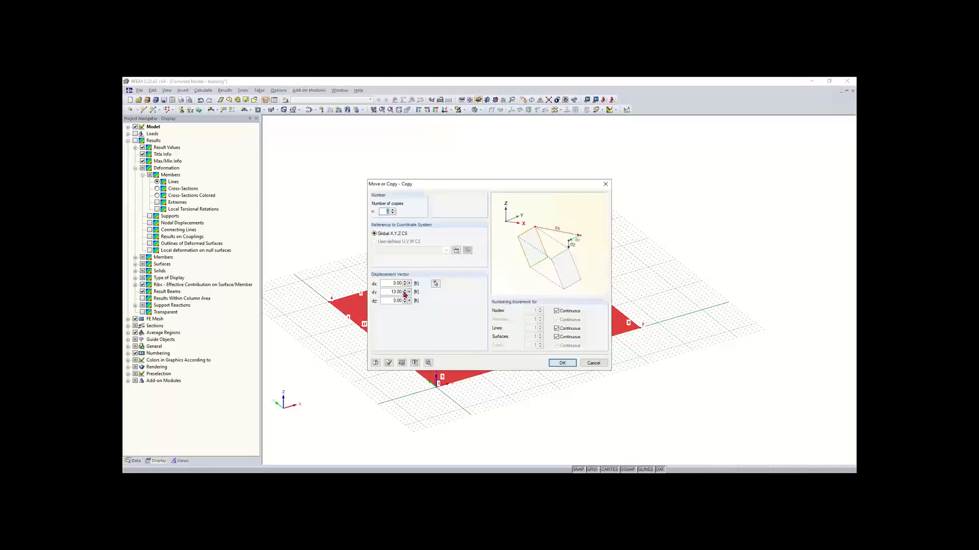
double_click(391, 291)
key(BackSpace)
double_click(389, 302)
text(1.83)
double_click(391, 213)
click(563, 364)
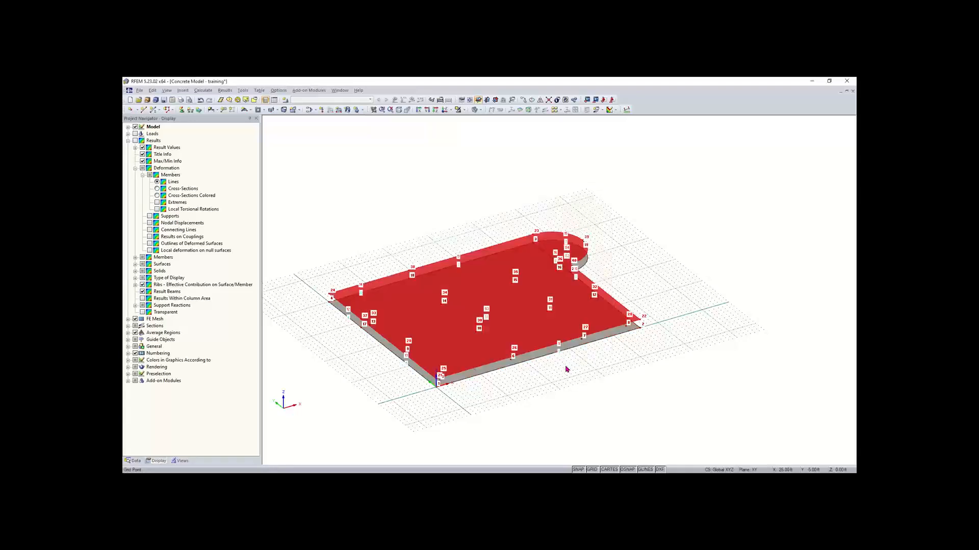
click(564, 378)
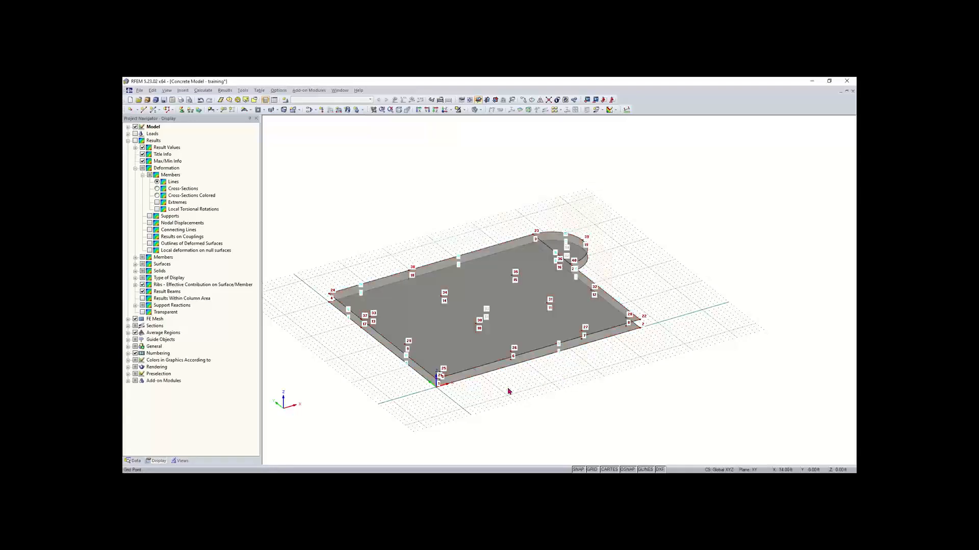
Step: Examine the vertical spacing between the original and copied slabs from the side
scroll(508, 391, up, 3)
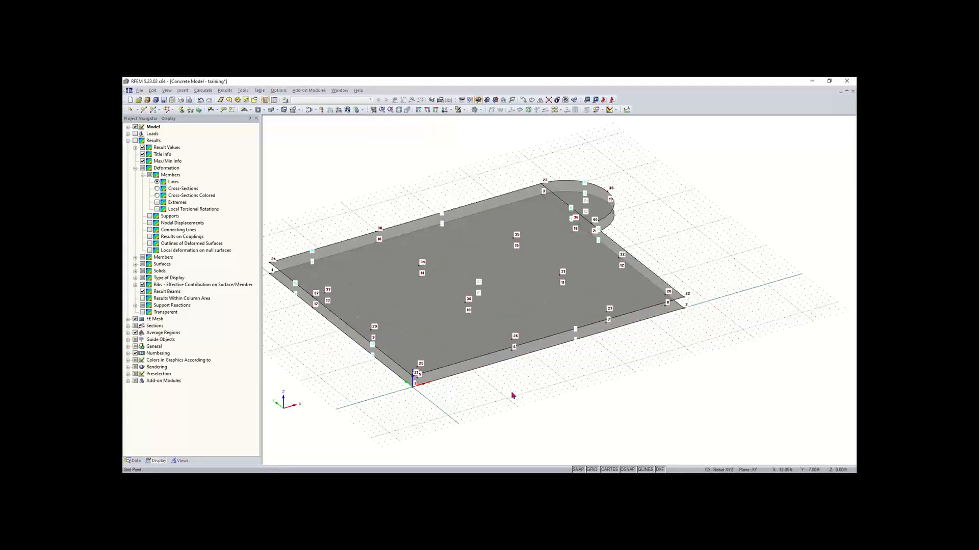
middle_drag(511, 393, 479, 314)
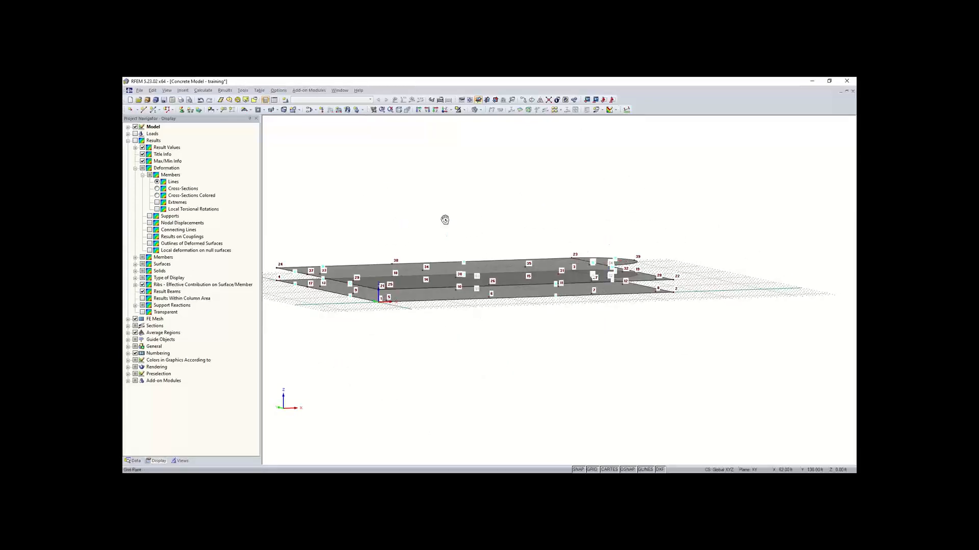
ctrl+drag(445, 219, 472, 240)
ctrl+middle_drag(472, 241, 473, 246)
ctrl+middle_drag(670, 236, 532, 185)
right_click(532, 185)
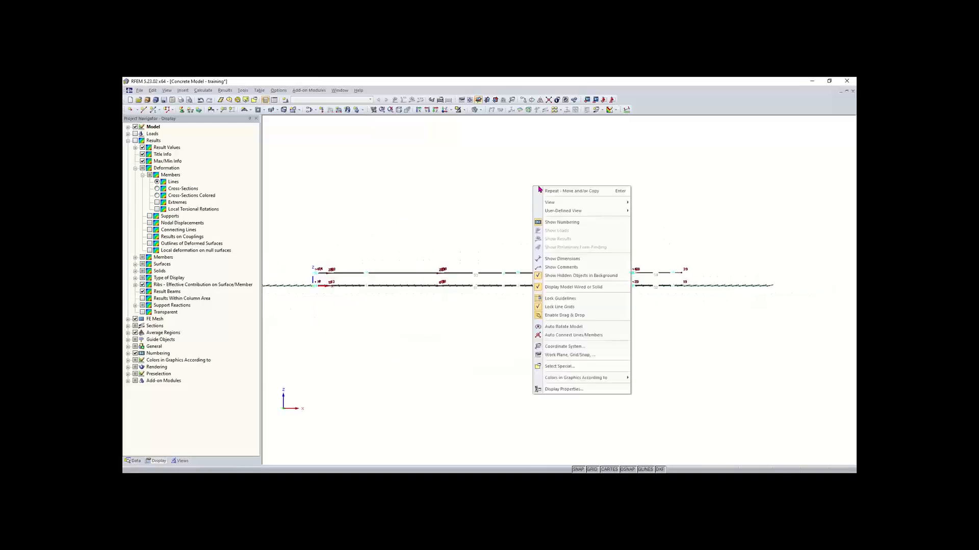
click(481, 210)
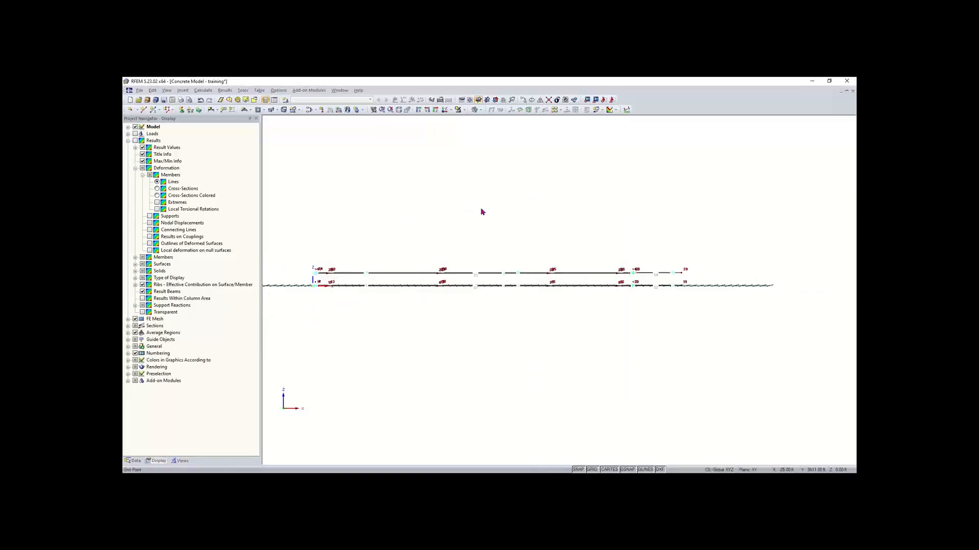
ctrl+middle_drag(480, 212, 590, 295)
Step: Copy the selected slab geometry once upward in Z as an upper floor level, with zero X and Y displacement
click(526, 101)
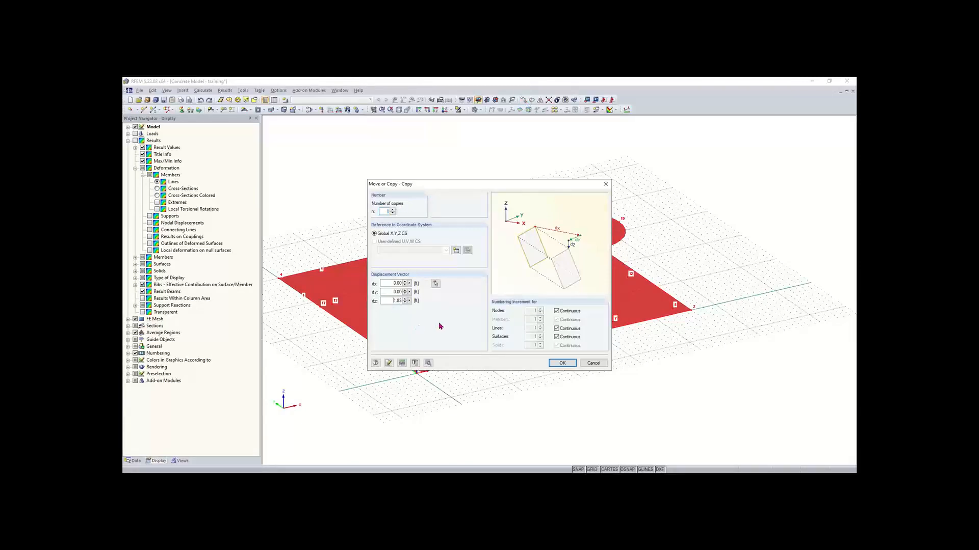
double_click(393, 303)
text(1)
key(Return)
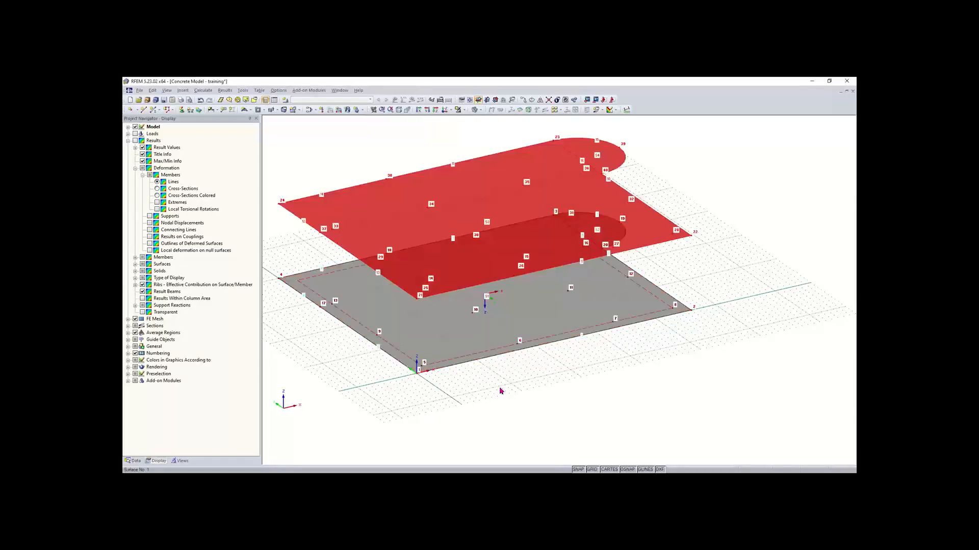
ctrl+middle_drag(550, 392, 502, 354)
right_click(631, 372)
click(585, 355)
scroll(583, 354, down, 3)
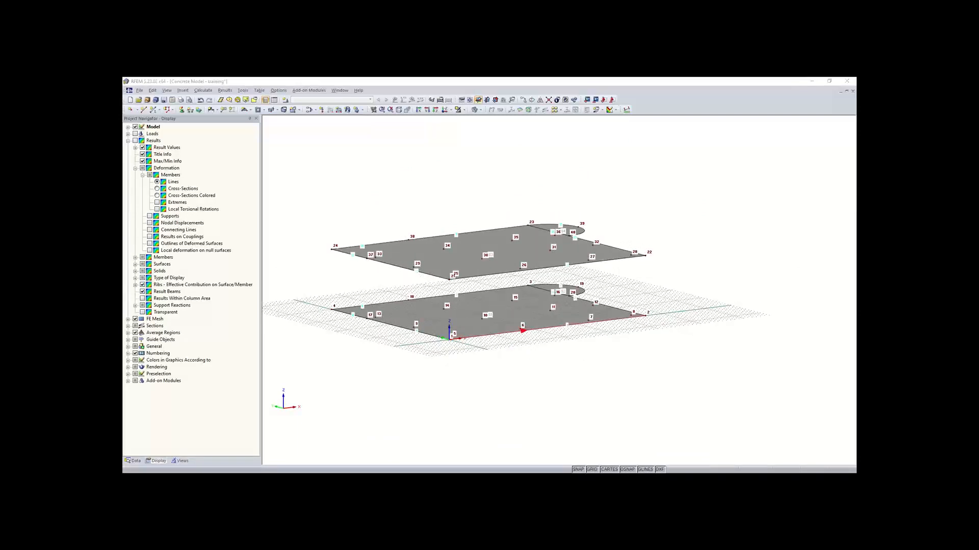
Step: Compare how the lower and upper slabs align in 3D and plan views, with and without perspective display
click(676, 186)
click(398, 110)
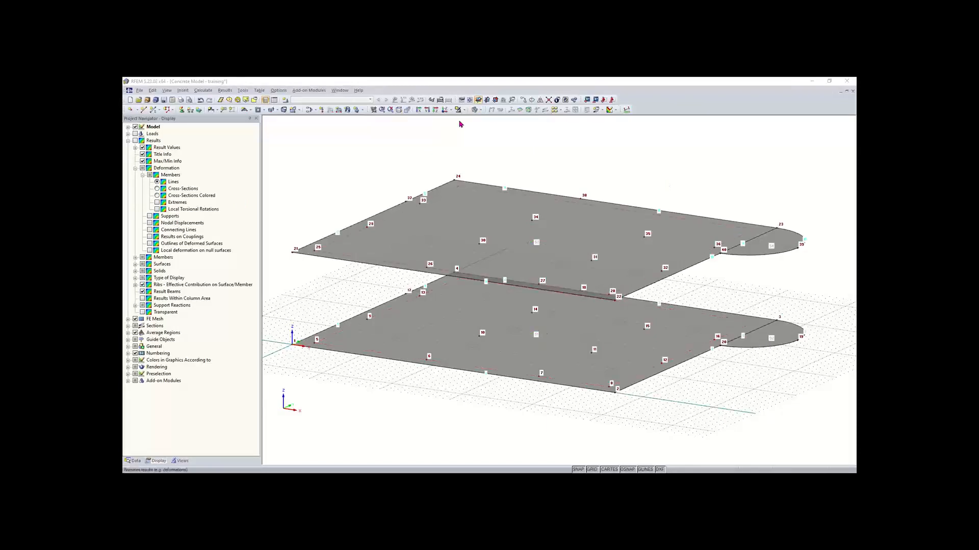
click(408, 112)
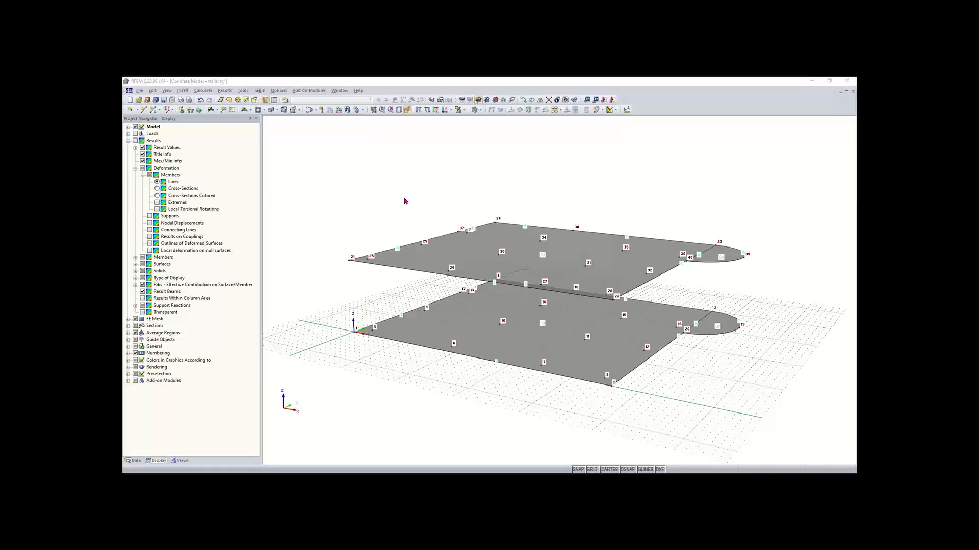
click(451, 112)
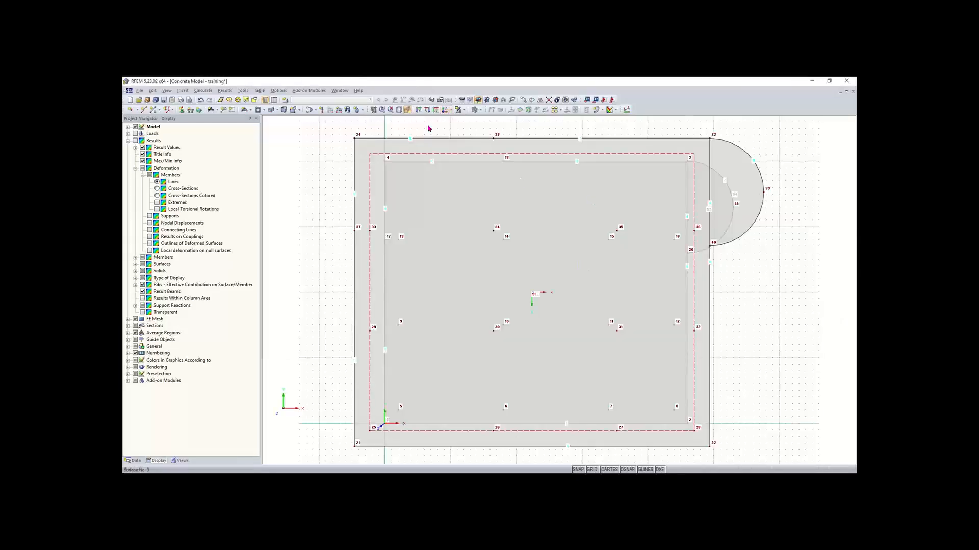
click(409, 112)
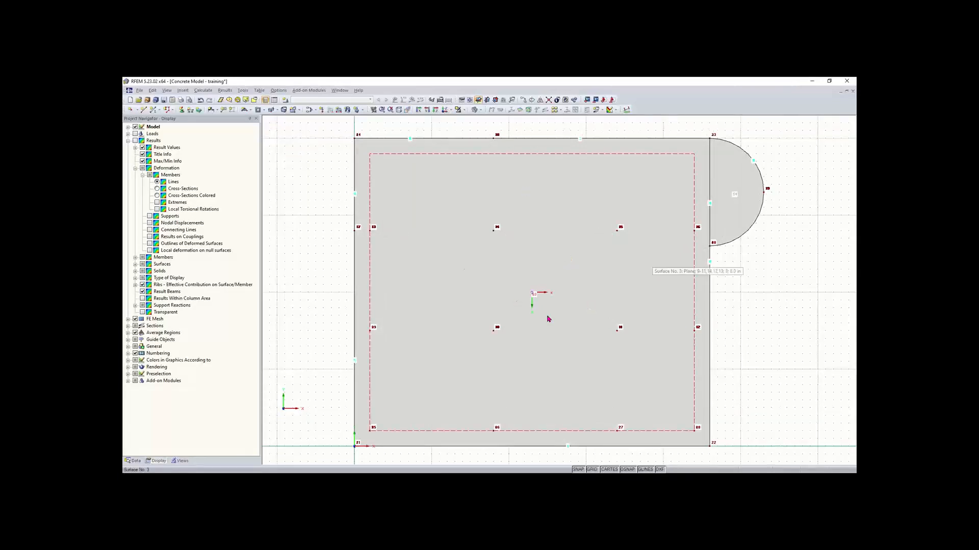
click(406, 110)
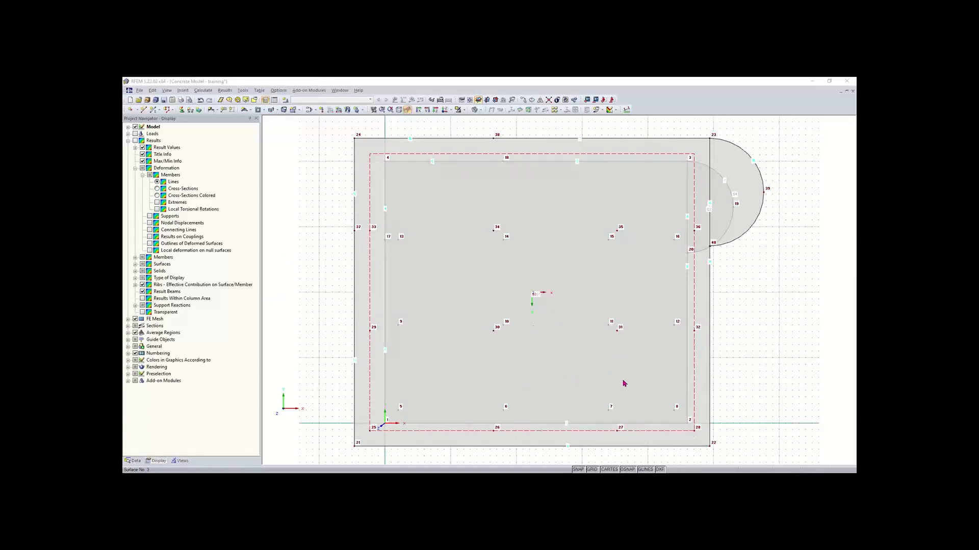
ctrl+middle_drag(621, 380, 507, 320)
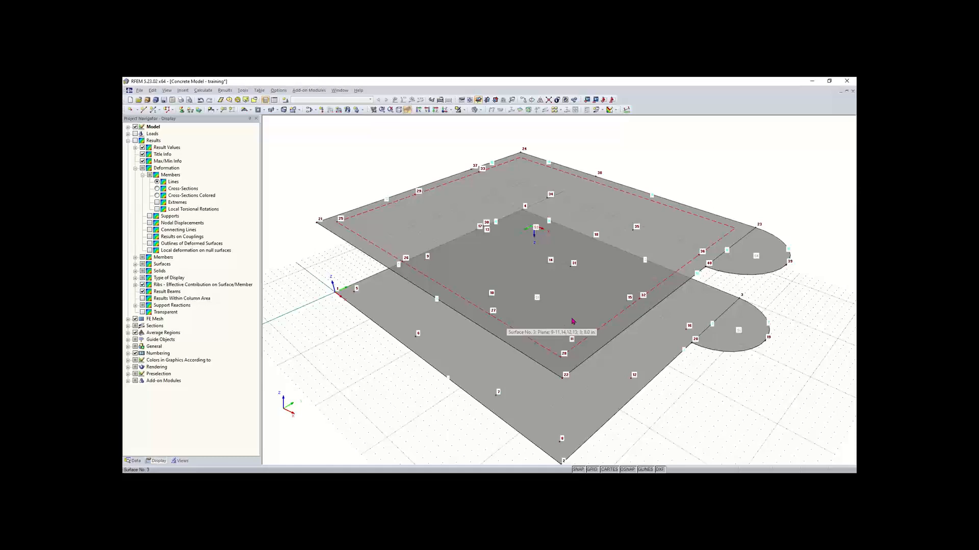
middle_drag(698, 289, 556, 306)
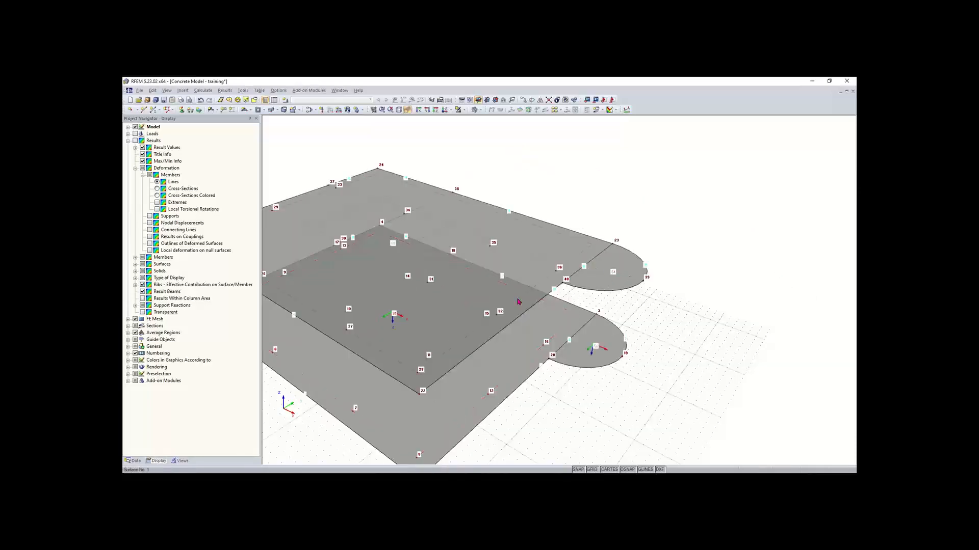
click(407, 111)
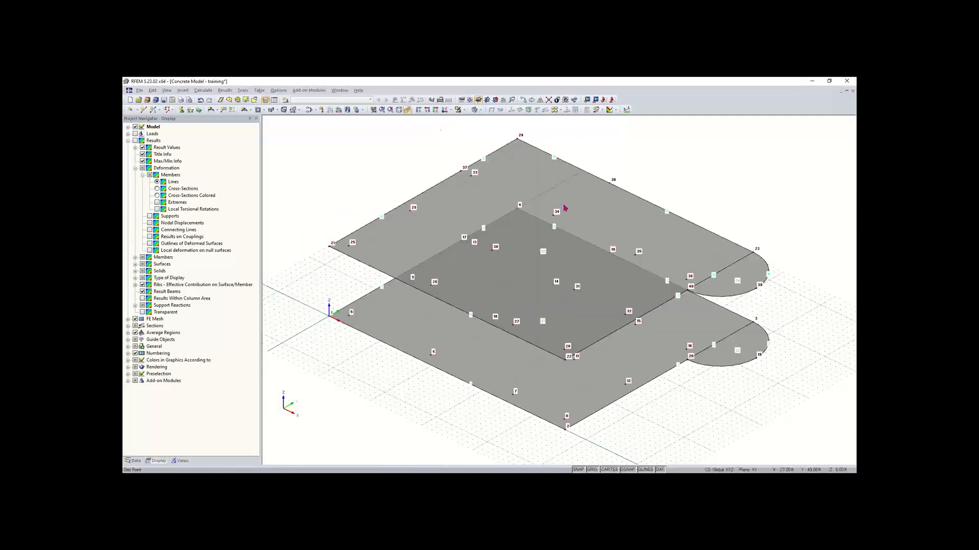
Step: Divide the straight edge of the upper semicircle by distance with a new intermediate node at 7 ft, 50% of its length
scroll(423, 257, up, 3)
scroll(530, 273, up, 3)
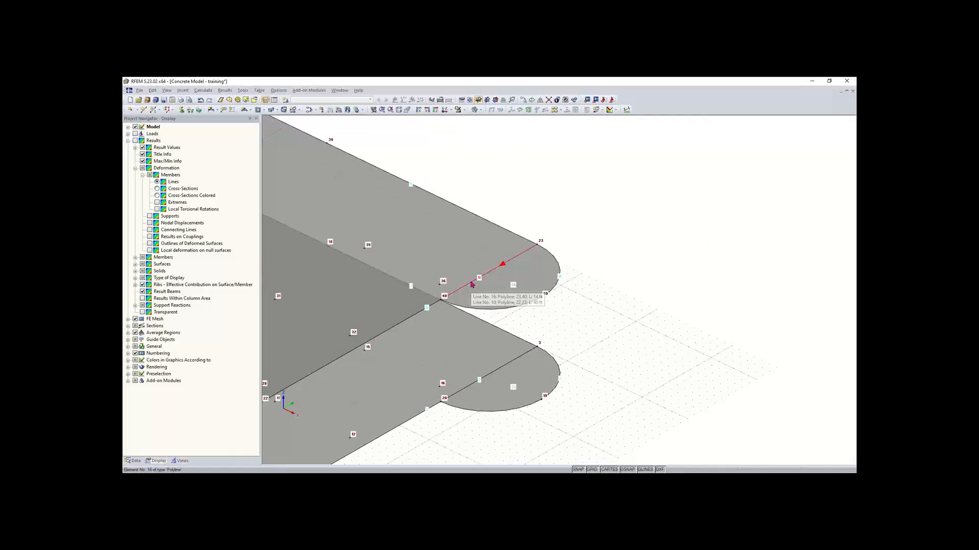
right_click(471, 284)
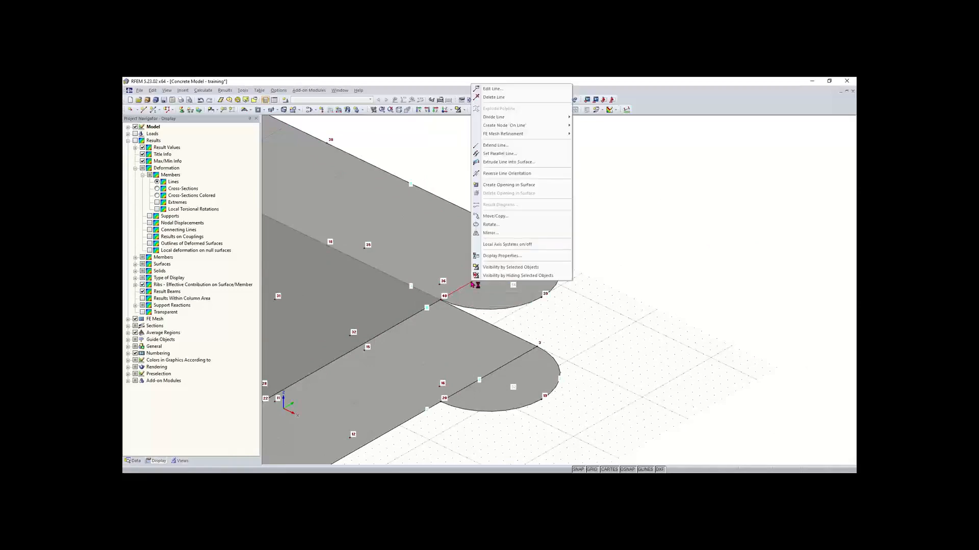
click(489, 286)
right_click(478, 279)
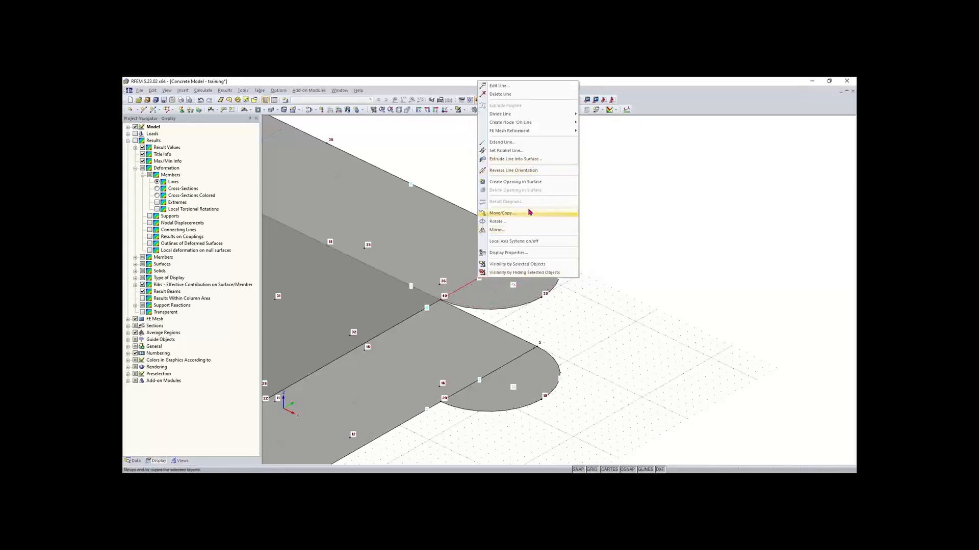
mouse_move(565, 117)
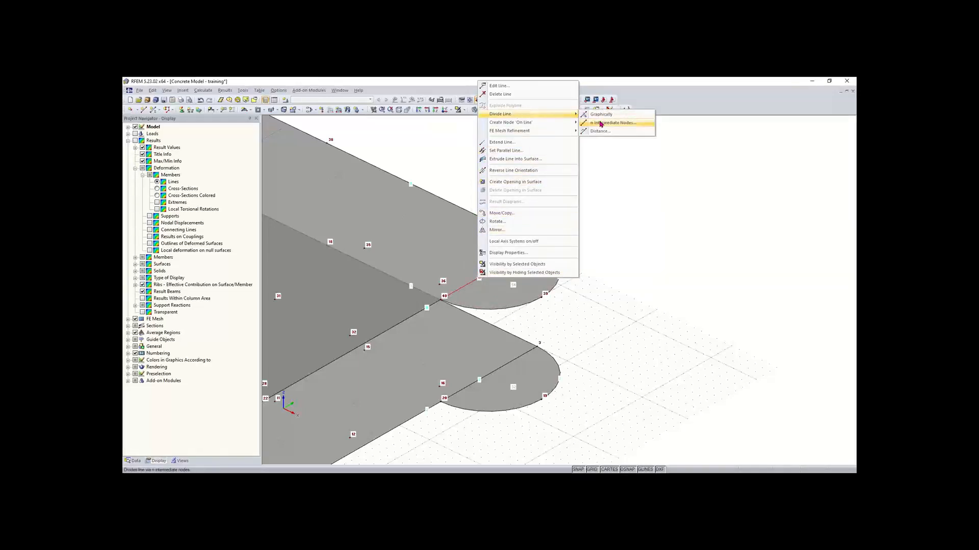
click(604, 132)
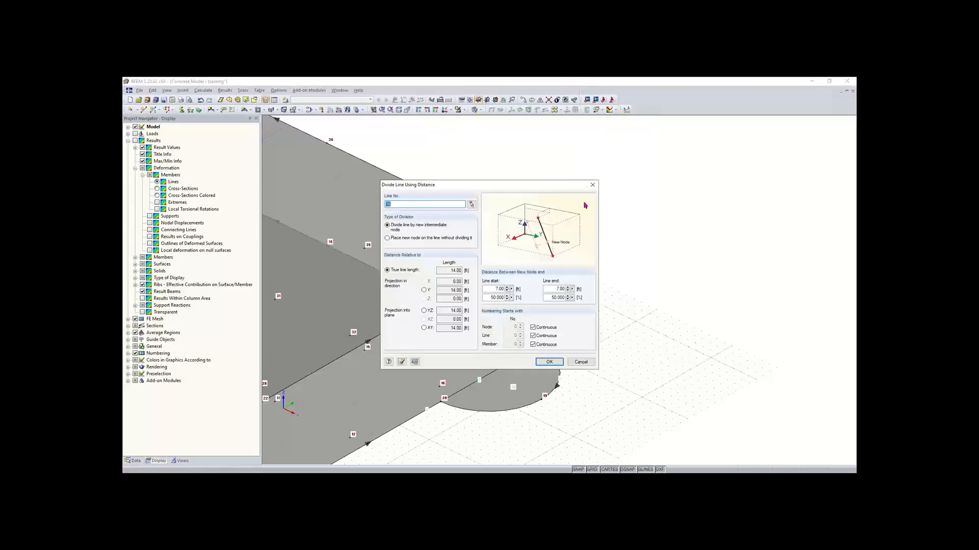
drag(500, 190, 546, 175)
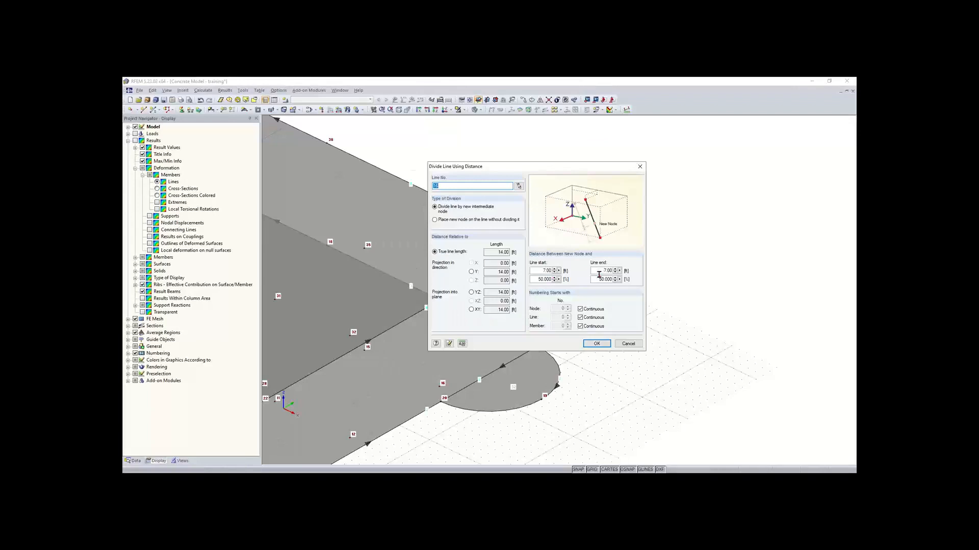
click(597, 345)
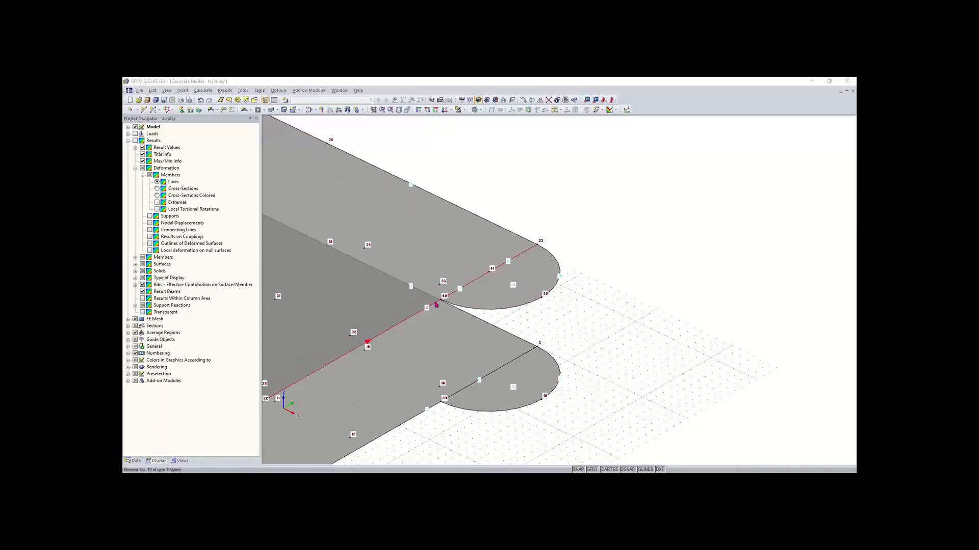
Step: Connect the lines meeting at node 40, where the upper semicircle joins the rectangular slab's edge
scroll(454, 312, down, 3)
middle_drag(452, 310, 472, 316)
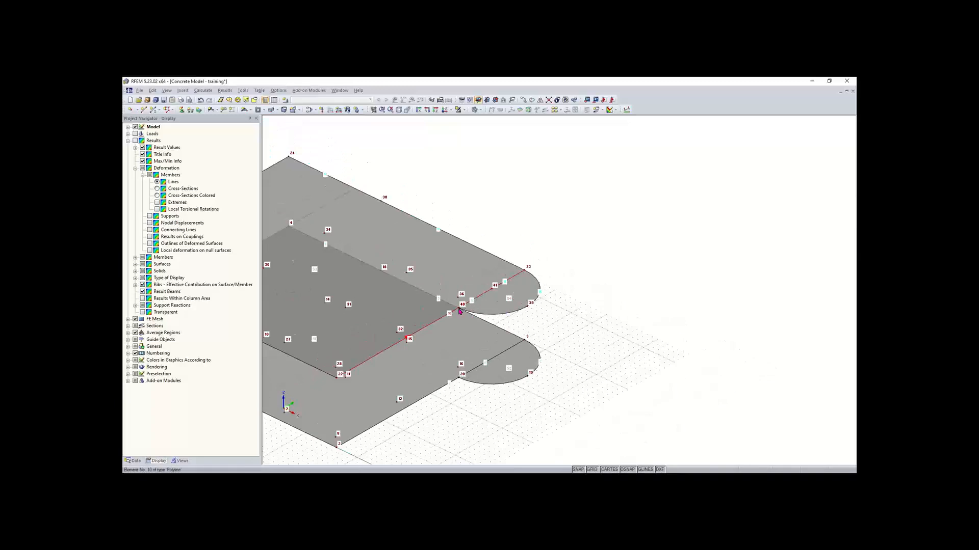
scroll(456, 312, up, 2)
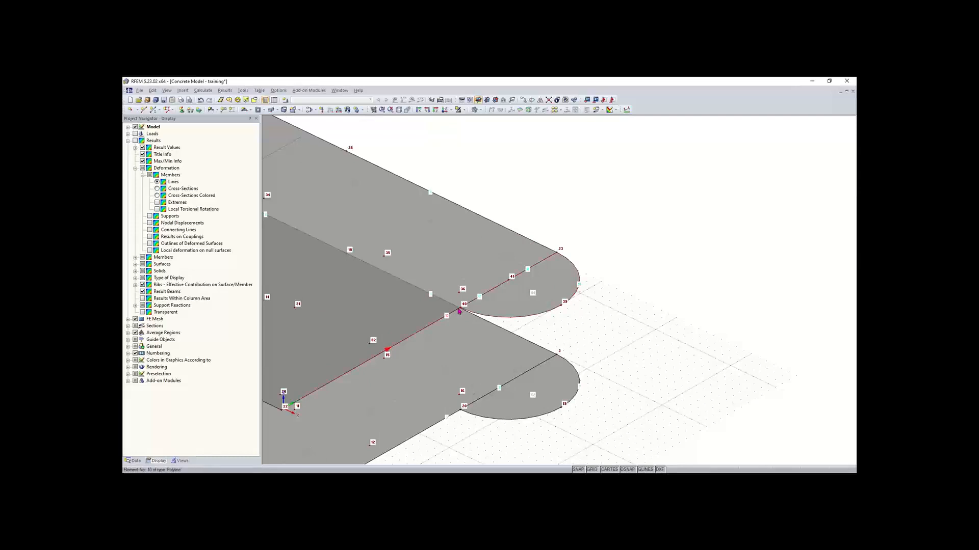
scroll(458, 311, up, 4)
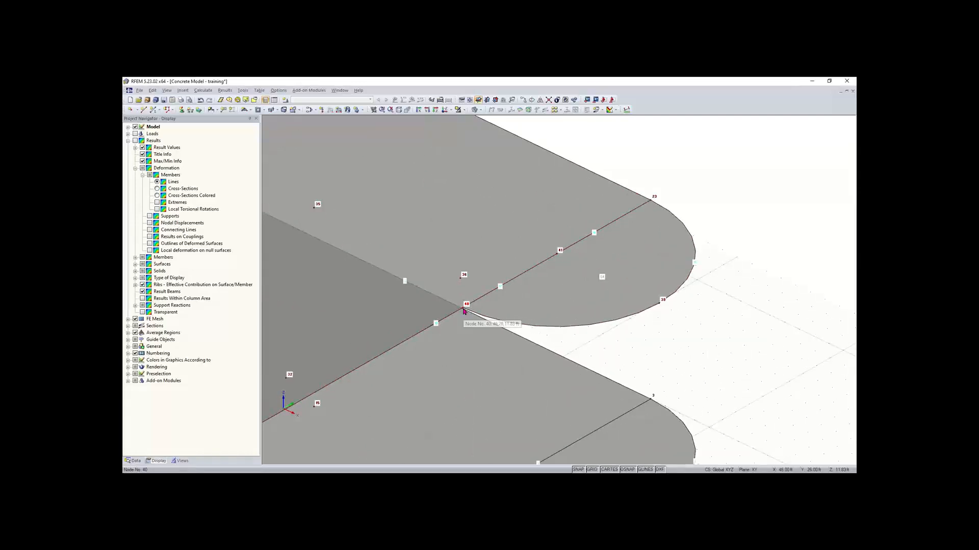
ctrl+middle_drag(467, 329, 521, 322)
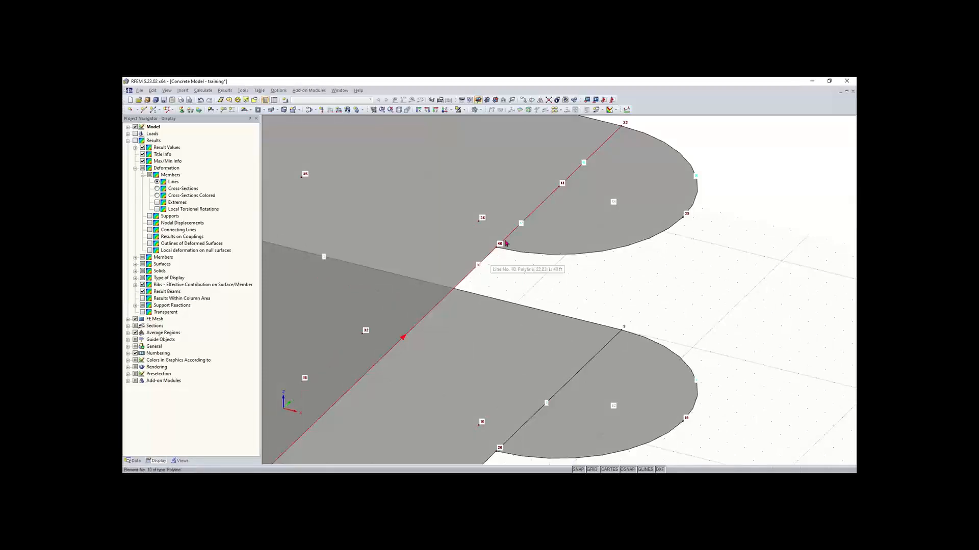
click(549, 101)
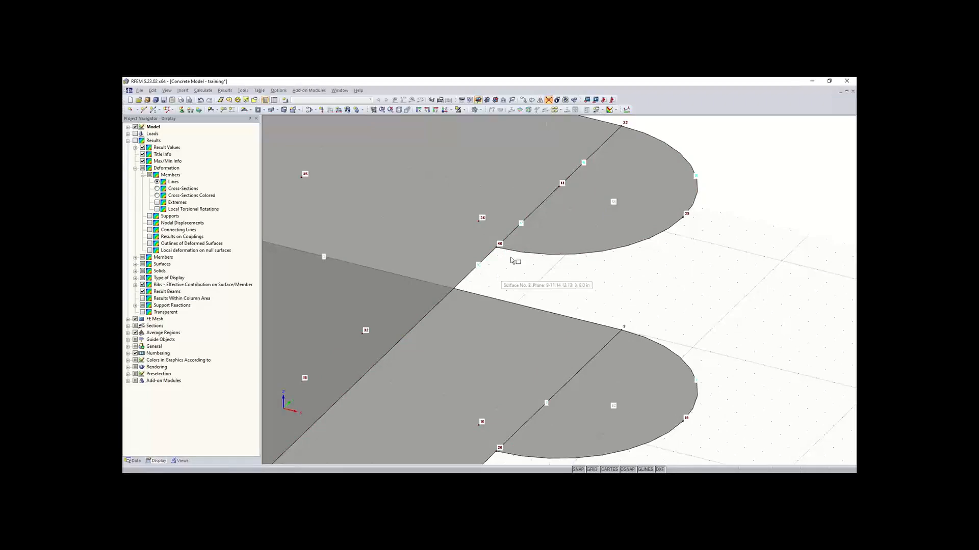
drag(491, 268, 514, 231)
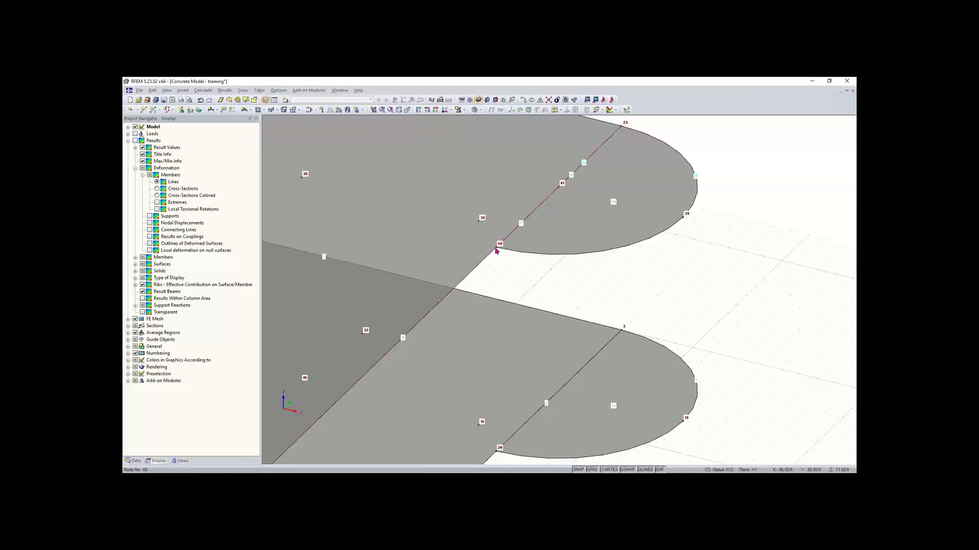
Step: Delete the upper level's rectangular slab surface and semicircular surface, keeping their boundary lines
scroll(493, 290, down, 3)
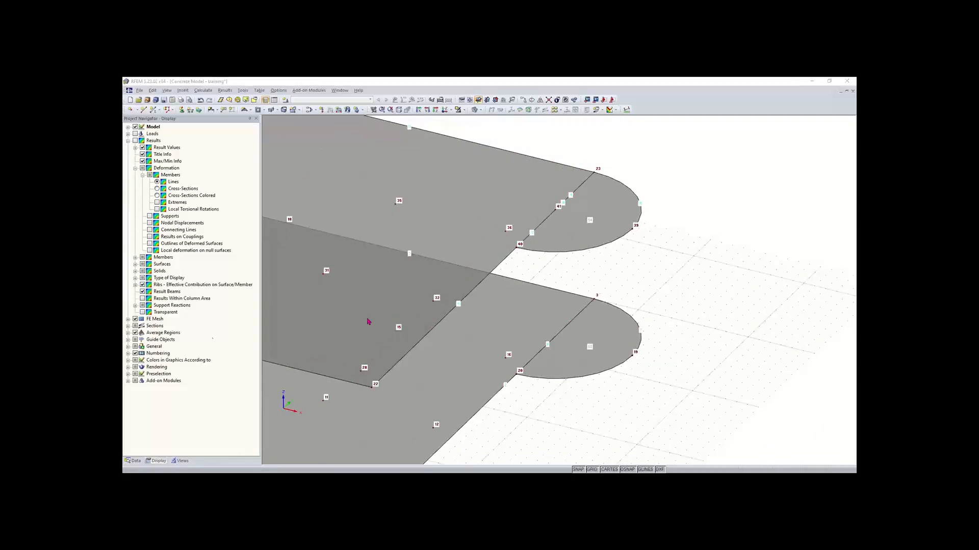
scroll(537, 271, down, 2)
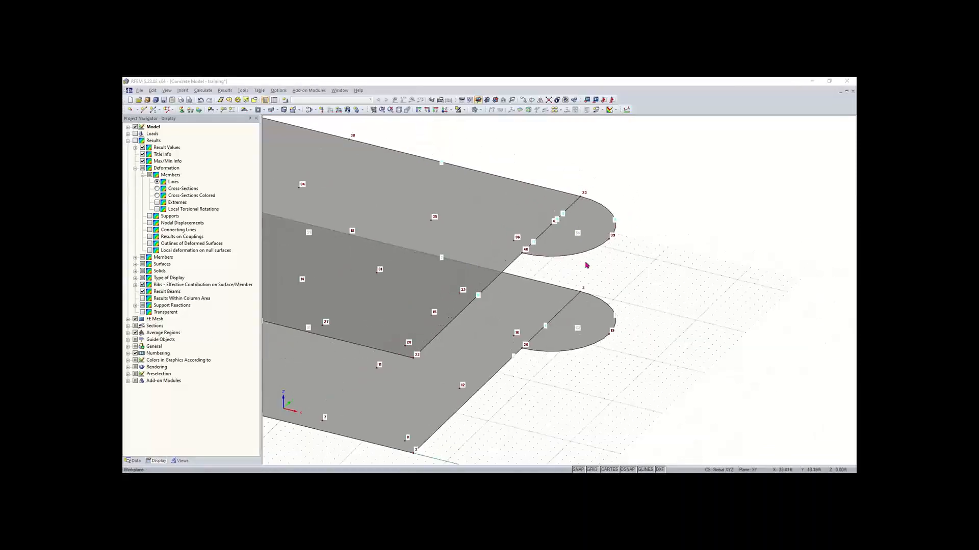
middle_drag(587, 266, 627, 267)
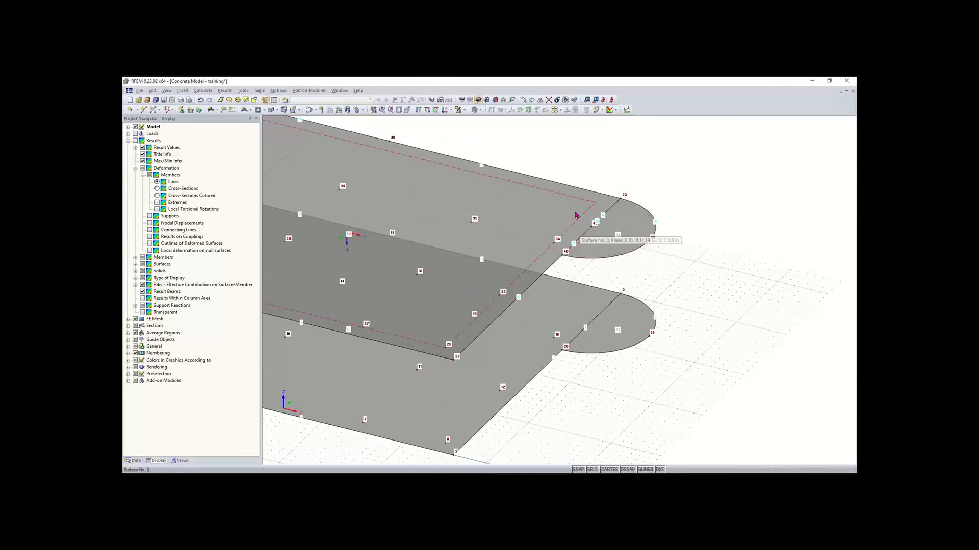
click(532, 214)
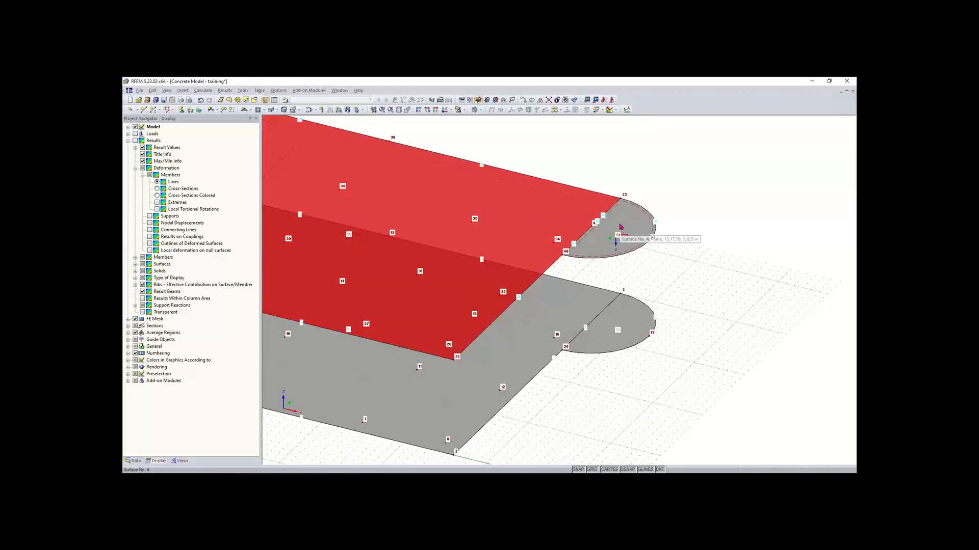
click(620, 227)
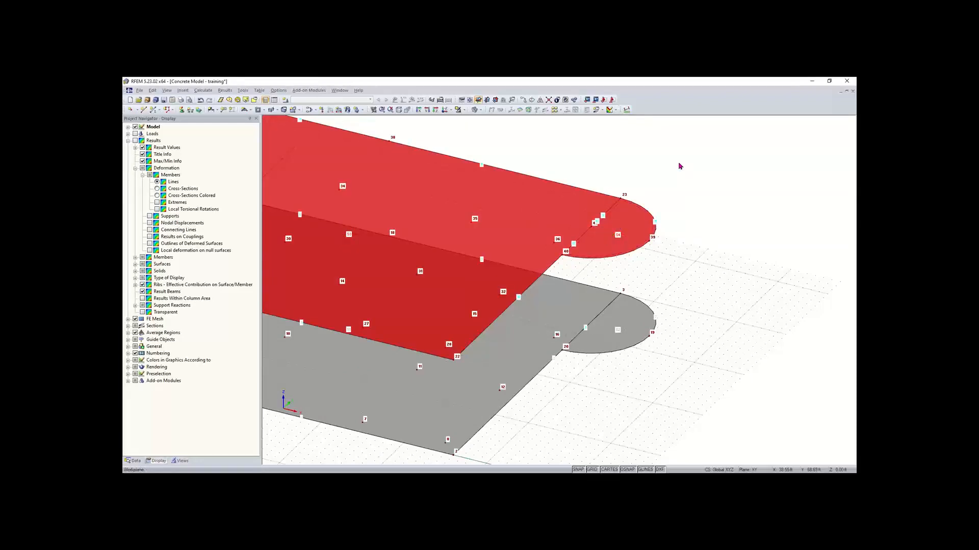
key(Delete)
Step: Try deleting the overlapping lines along the upper semicircle's straight edge between nodes 23 and 40
scroll(665, 179, down, 2)
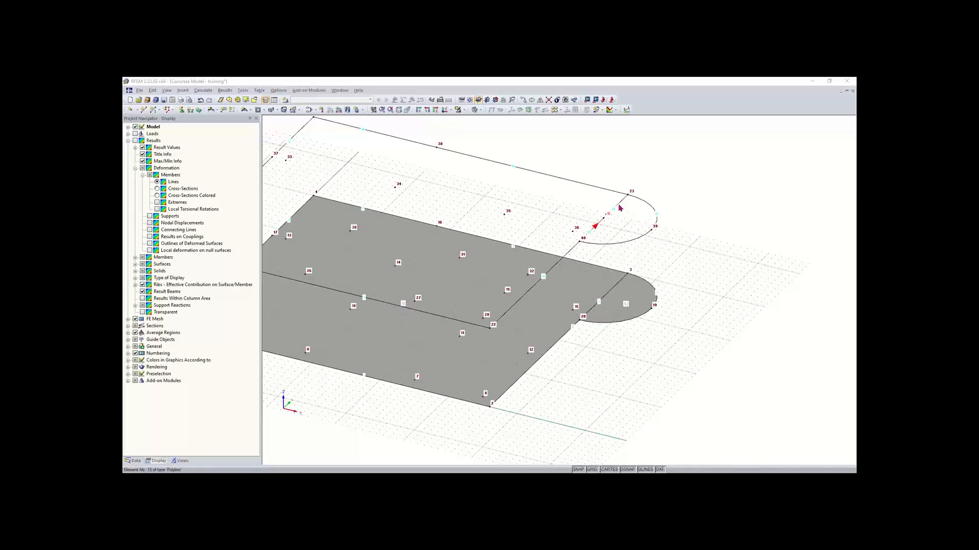
scroll(619, 208, up, 2)
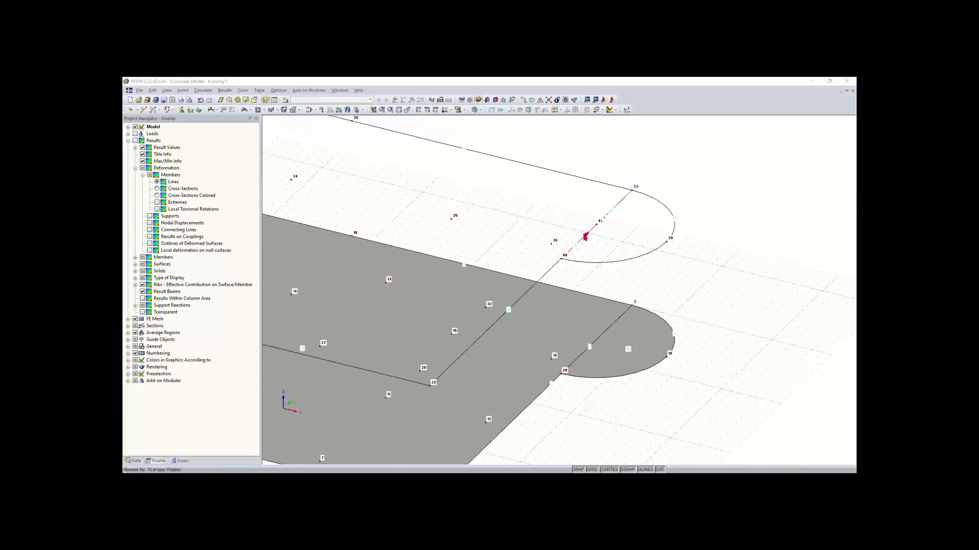
click(585, 236)
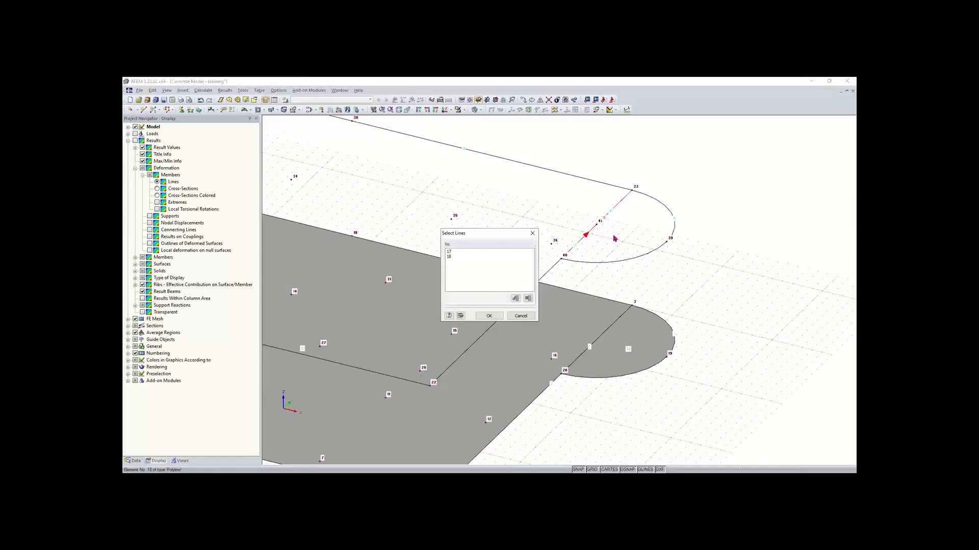
click(455, 252)
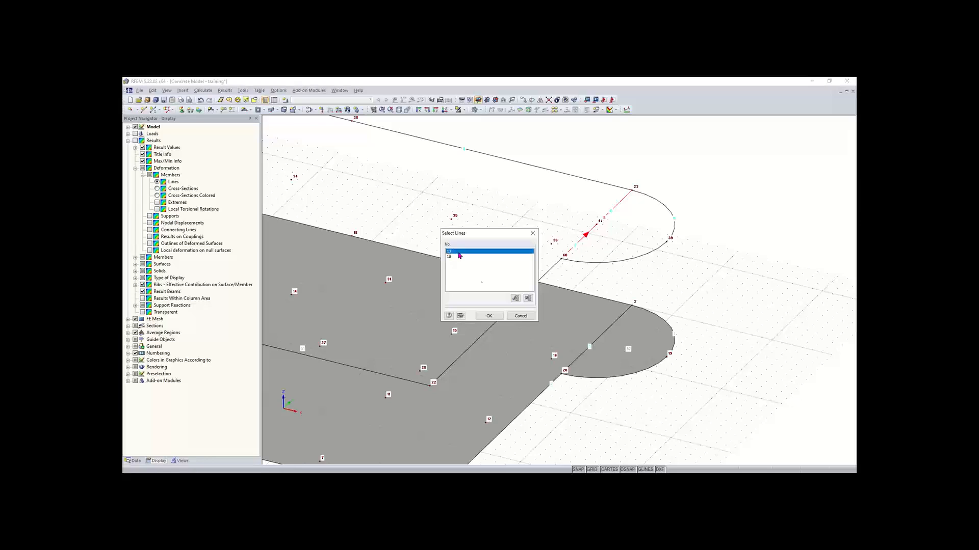
click(489, 316)
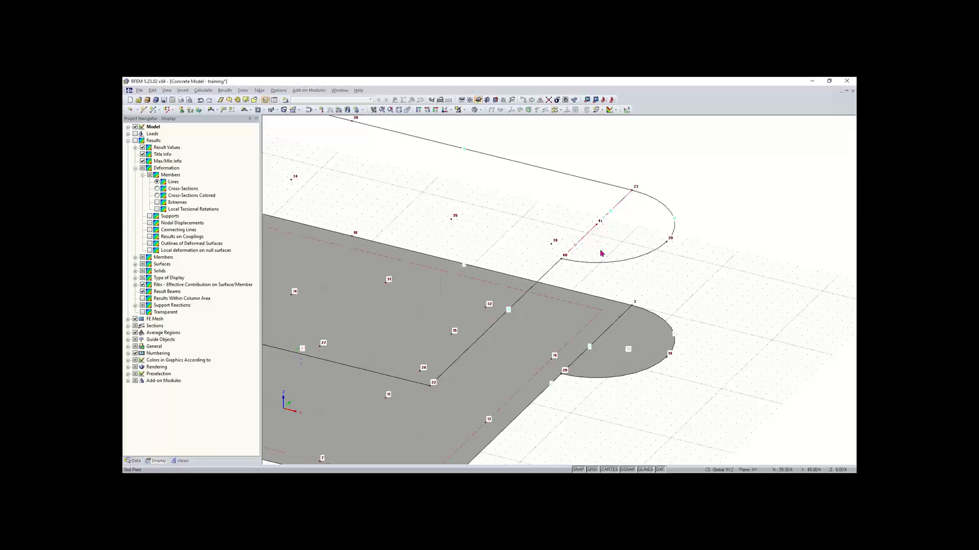
click(617, 209)
click(459, 256)
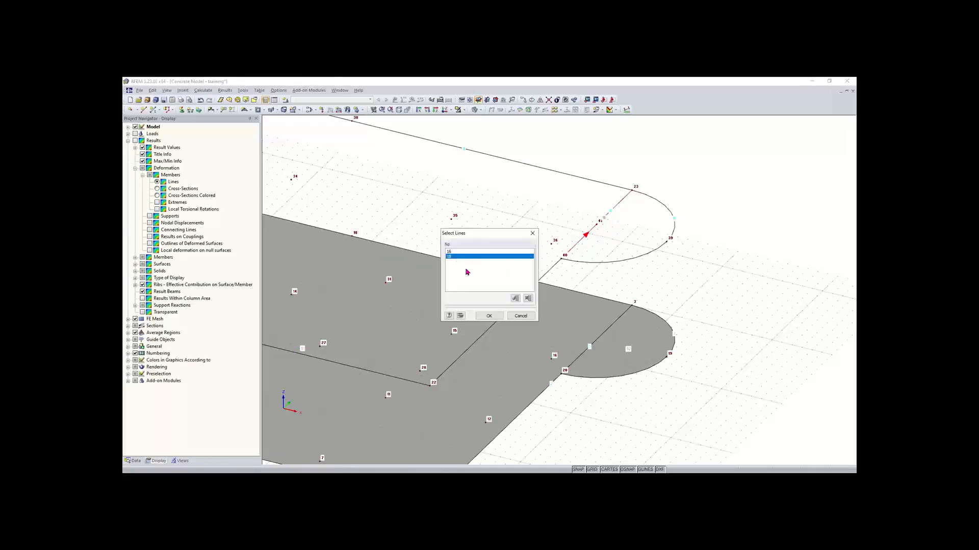
click(489, 316)
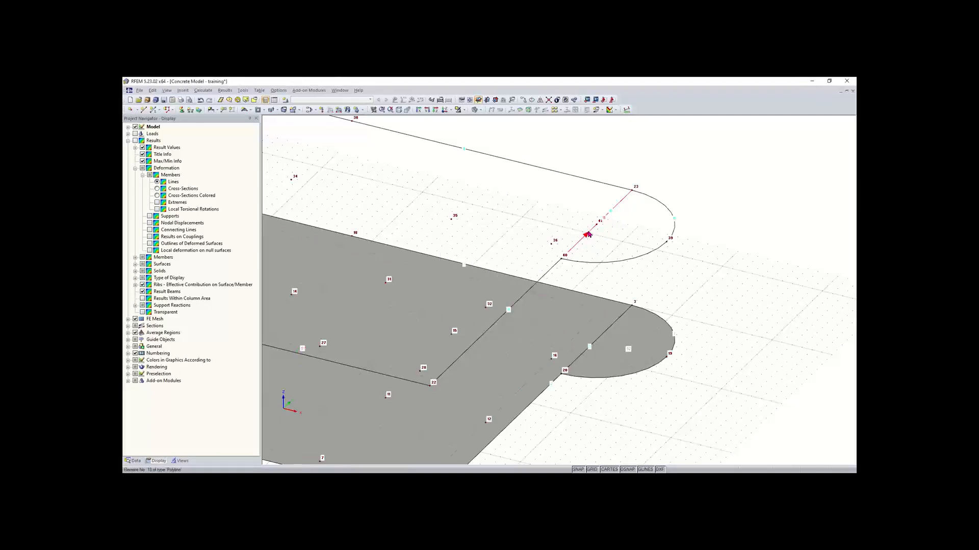
key(Delete)
key(Delete)
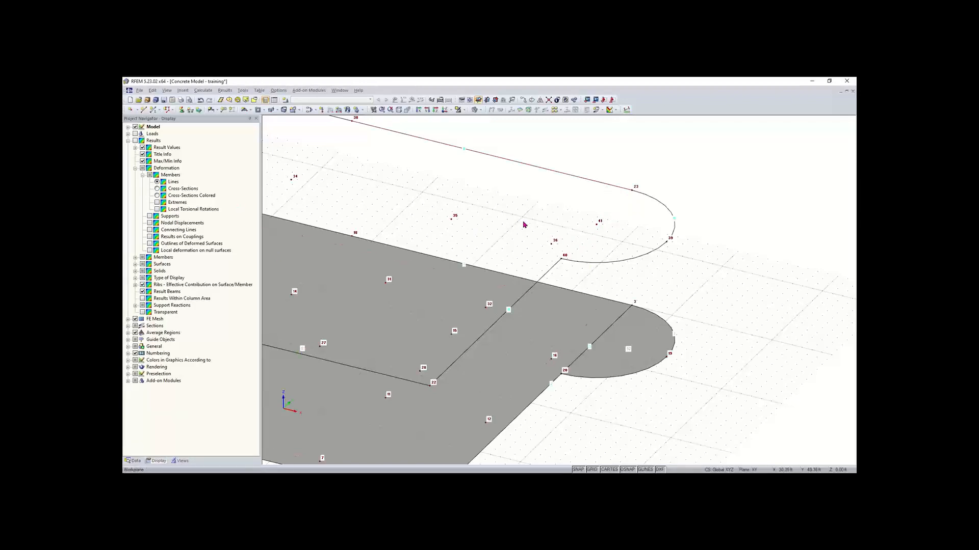
Step: Undo the line deletions along the upper semicircle's straight edge
key(ctrl+z)
key(ctrl+z)
key(ctrl+z)
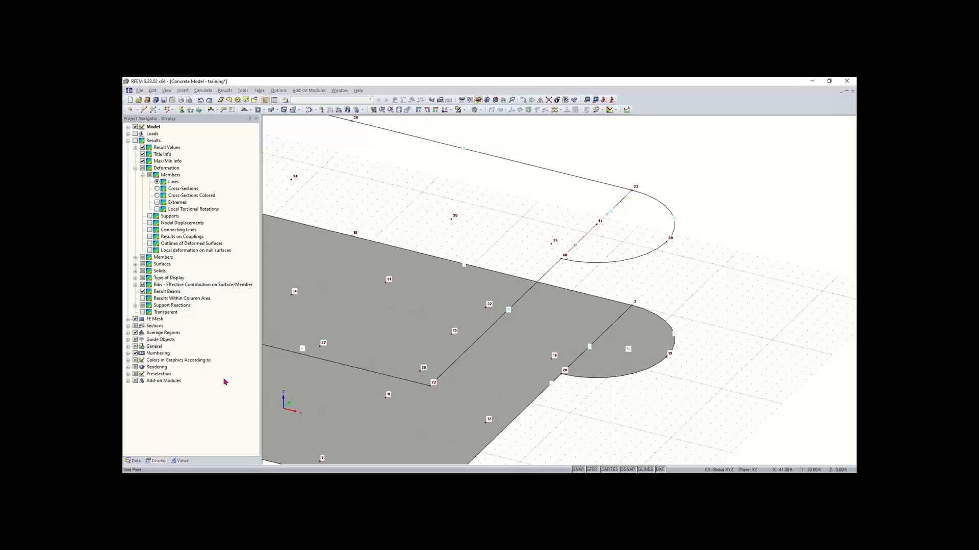
Step: Delete lines 16, 17 and 18, which overlap along the upper semicircle's straight edge between nodes 23 and 40
click(135, 460)
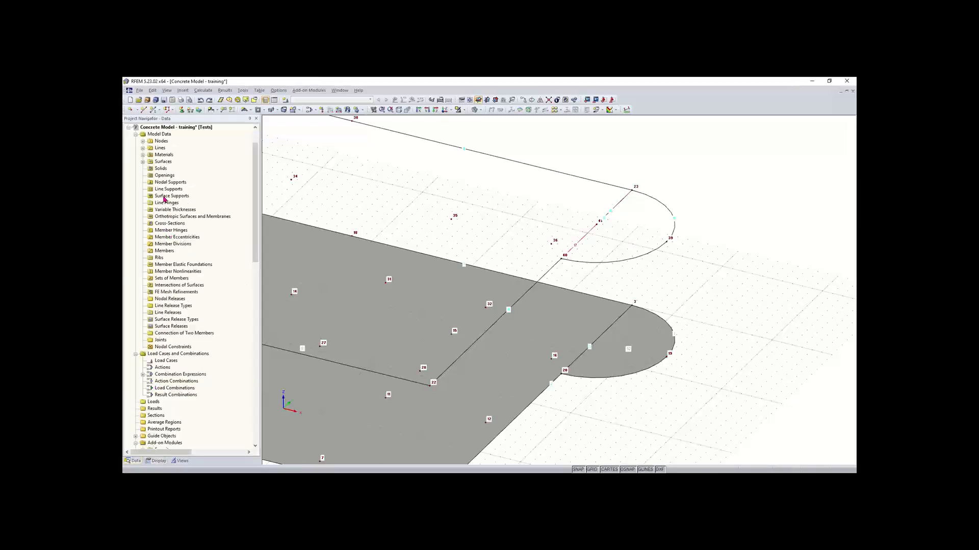
scroll(584, 234, up, 2)
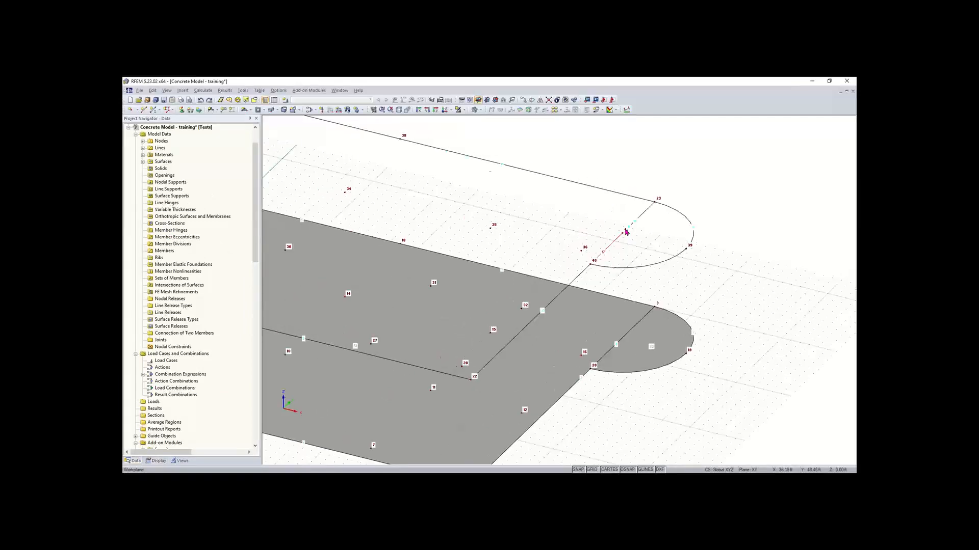
click(143, 148)
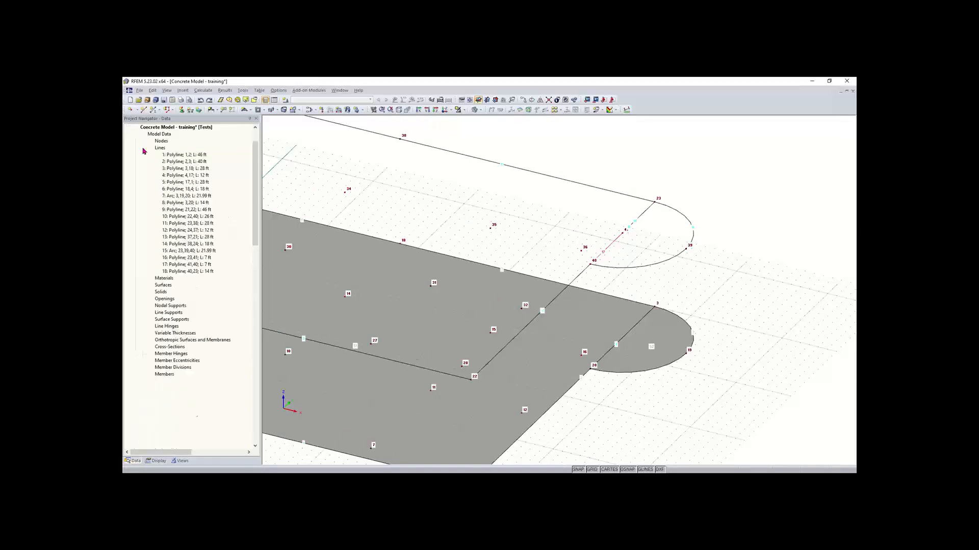
click(184, 258)
shift+click(187, 271)
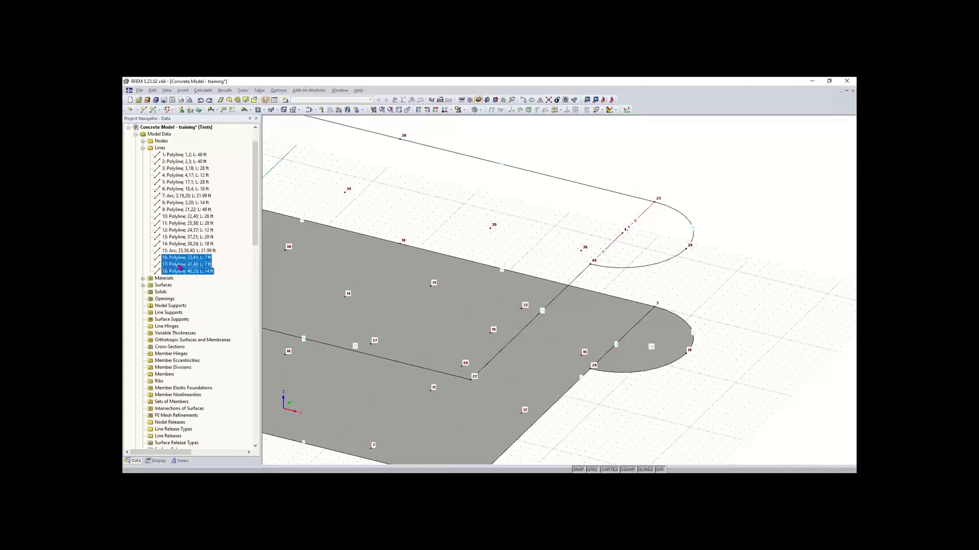
key(Delete)
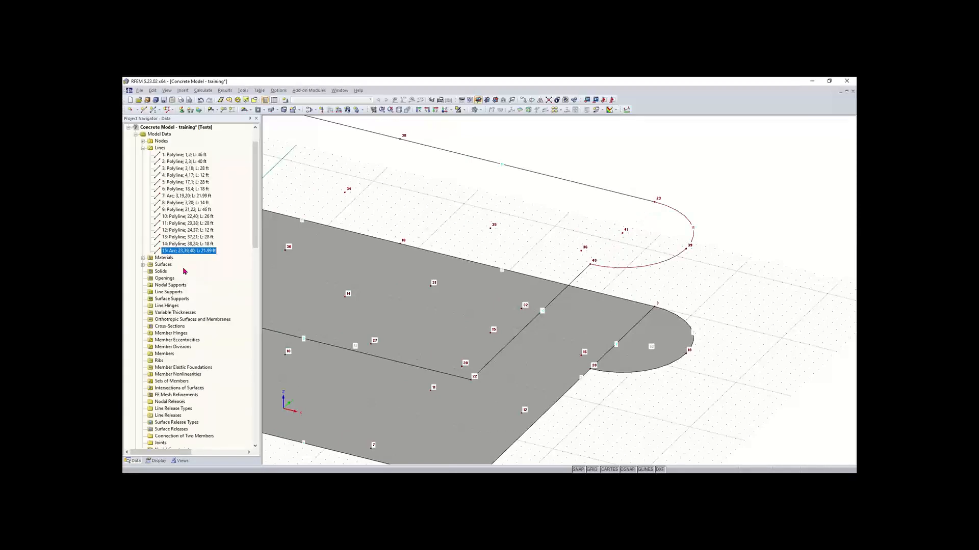
click(635, 236)
Step: Create a single 12 in thick plane concrete surface from the upper level's boundary lines, covering both the rectangle and the semicircle
scroll(557, 247, down, 1)
middle_drag(555, 246, 642, 210)
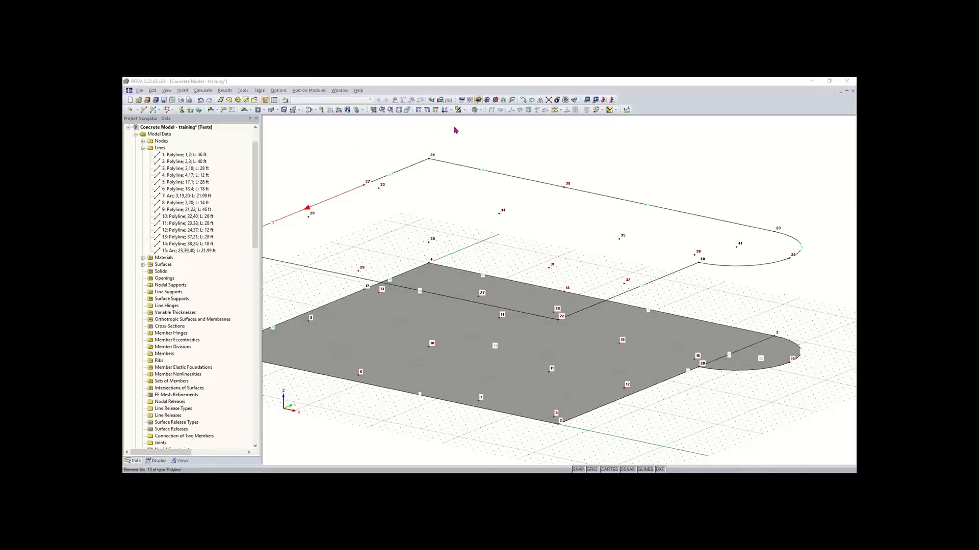
click(252, 112)
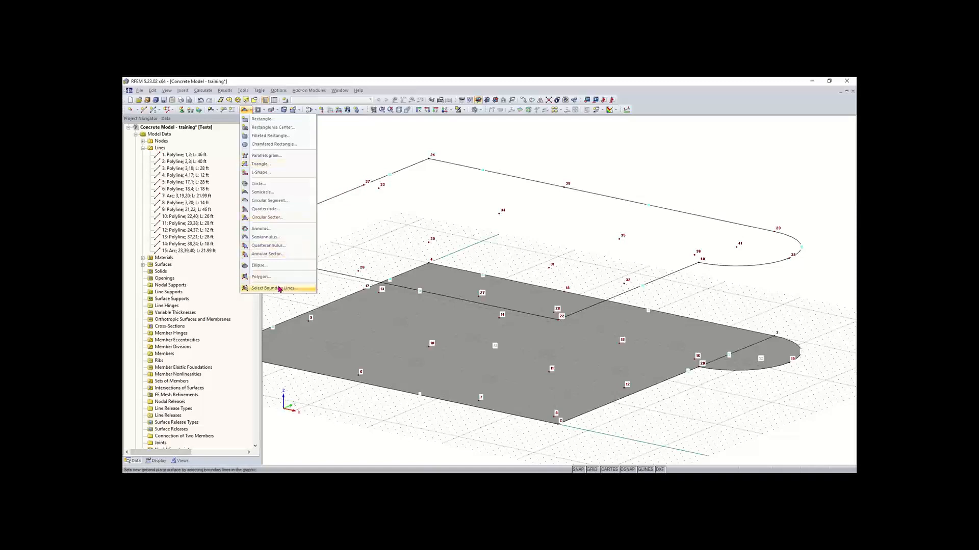
click(280, 289)
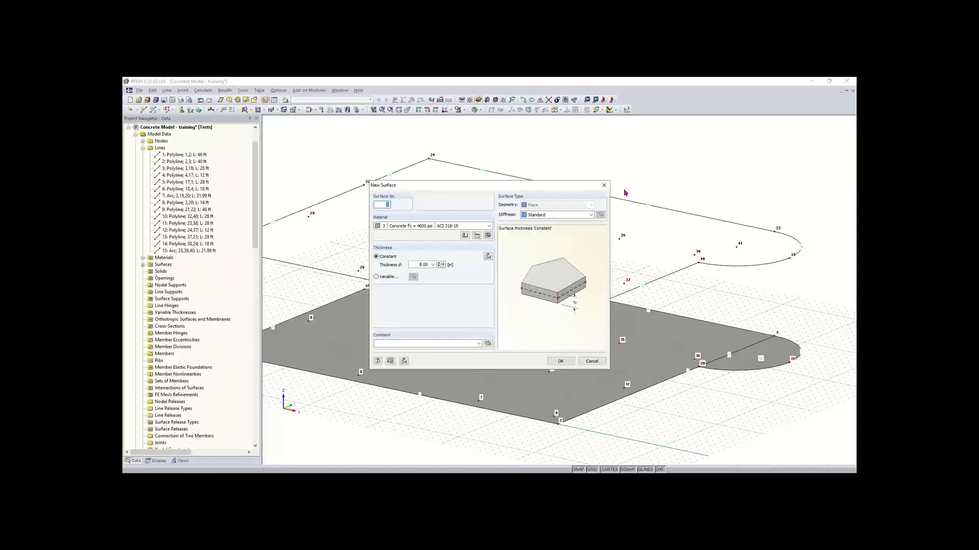
click(423, 264)
text(12)
click(566, 359)
click(658, 278)
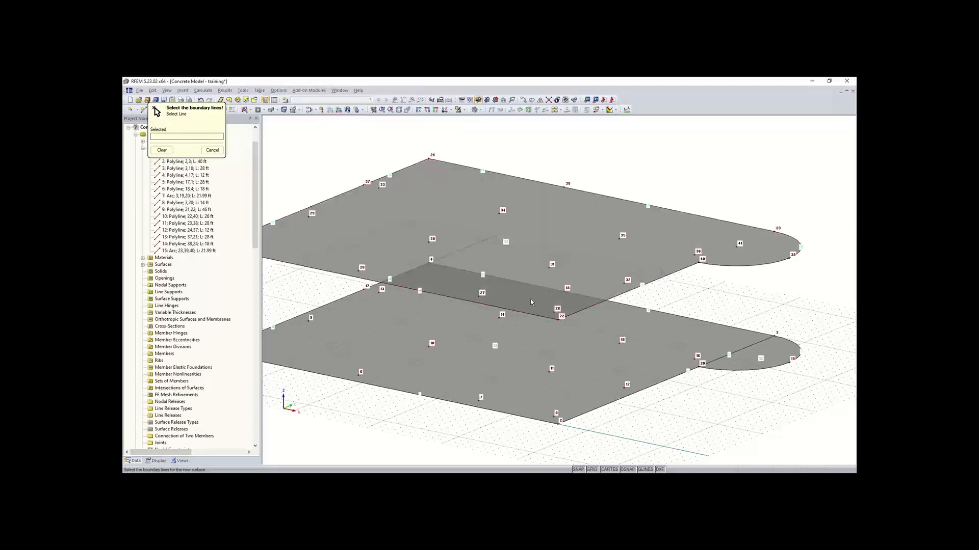
scroll(530, 299, down, 1)
scroll(530, 299, down, 1)
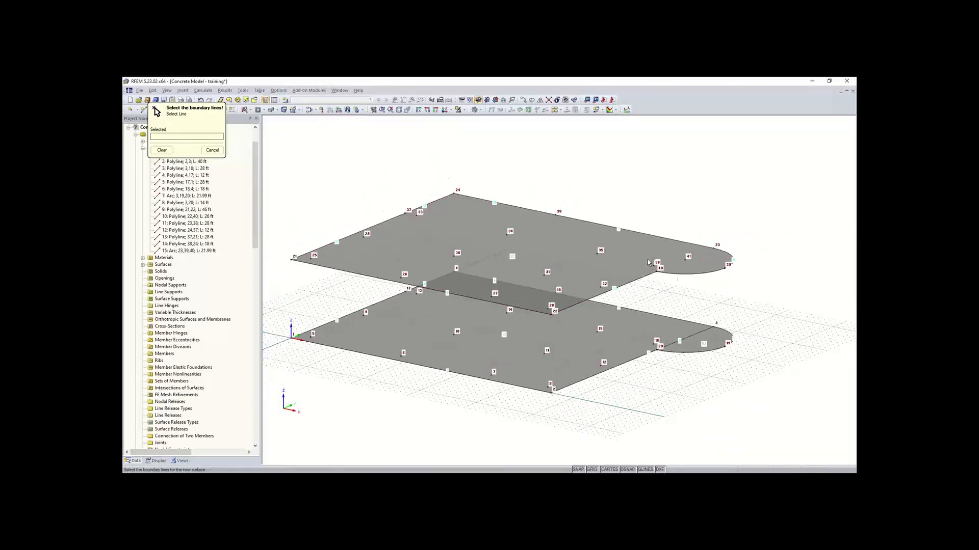
key(Escape)
right_drag(679, 289, 717, 343)
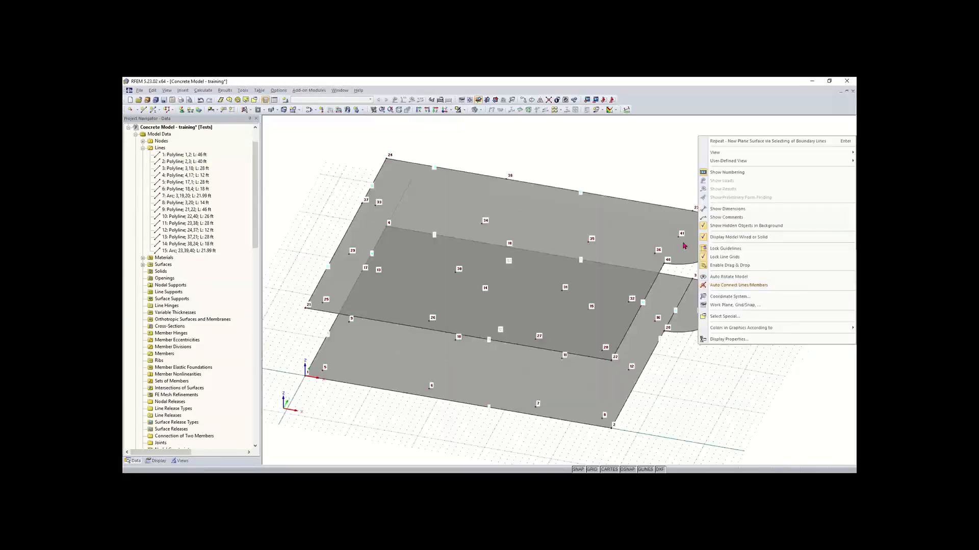
click(671, 178)
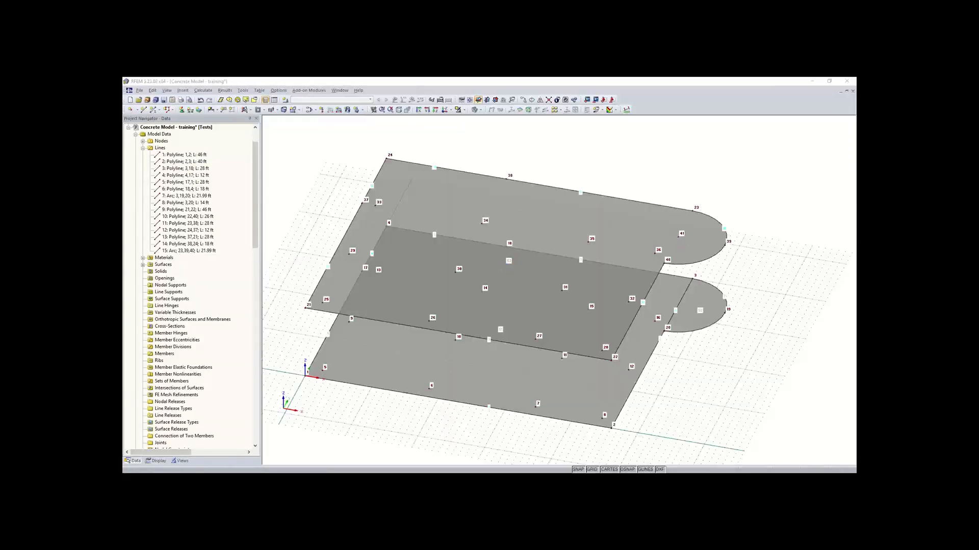
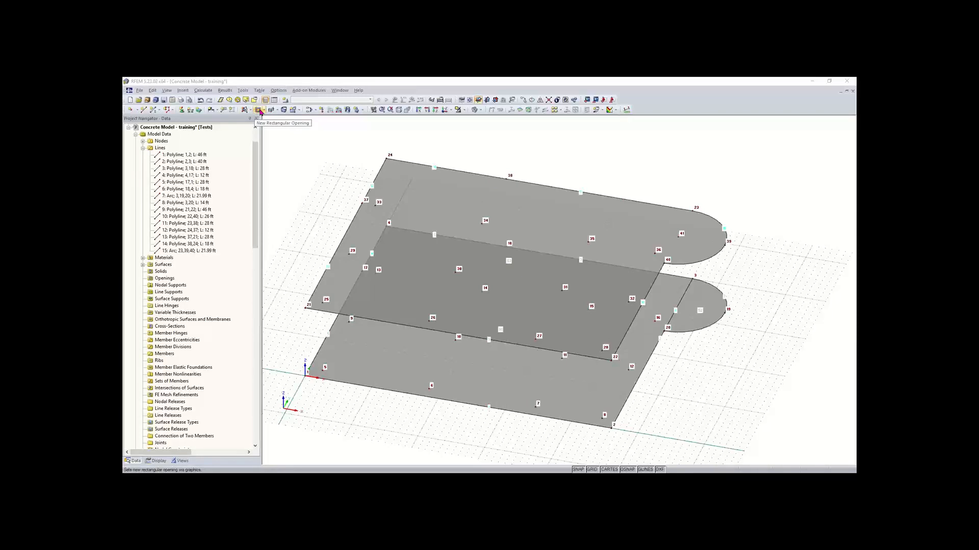
Step: Start a circular opening centred on node 41 in the upper slab, with a radius step of 1 ft
click(259, 110)
click(263, 111)
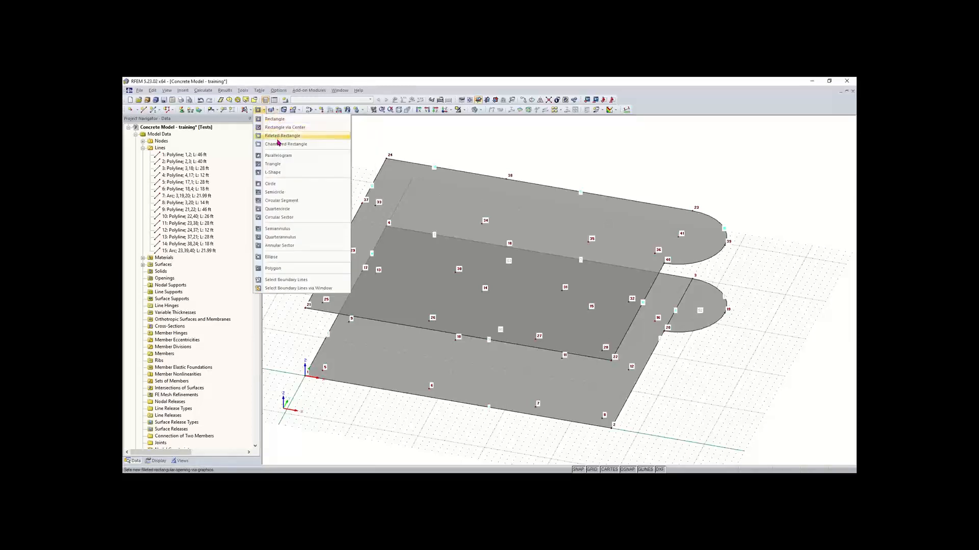
click(282, 183)
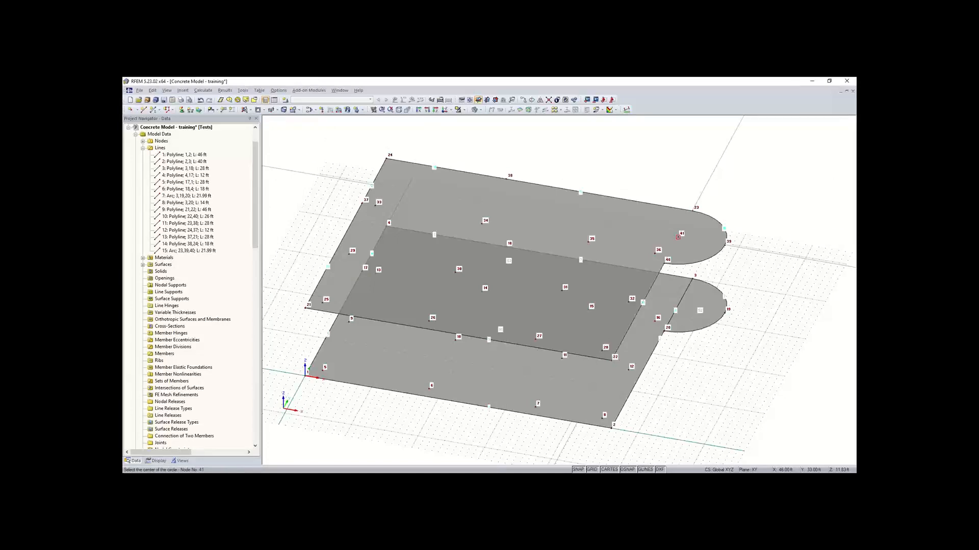
click(677, 237)
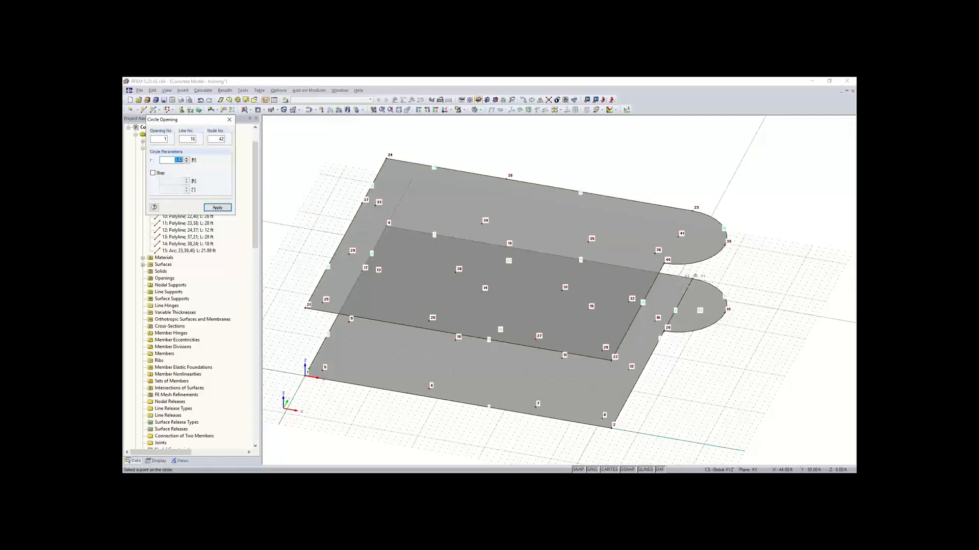
scroll(702, 207, down, 1)
middle_drag(702, 207, 578, 253)
scroll(578, 253, up, 4)
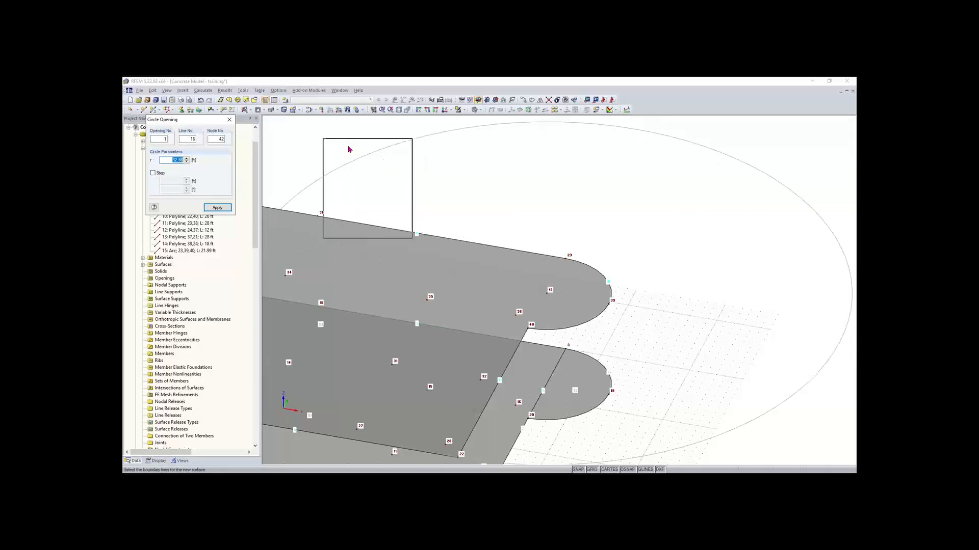
drag(349, 149, 349, 150)
click(331, 199)
key(Tab)
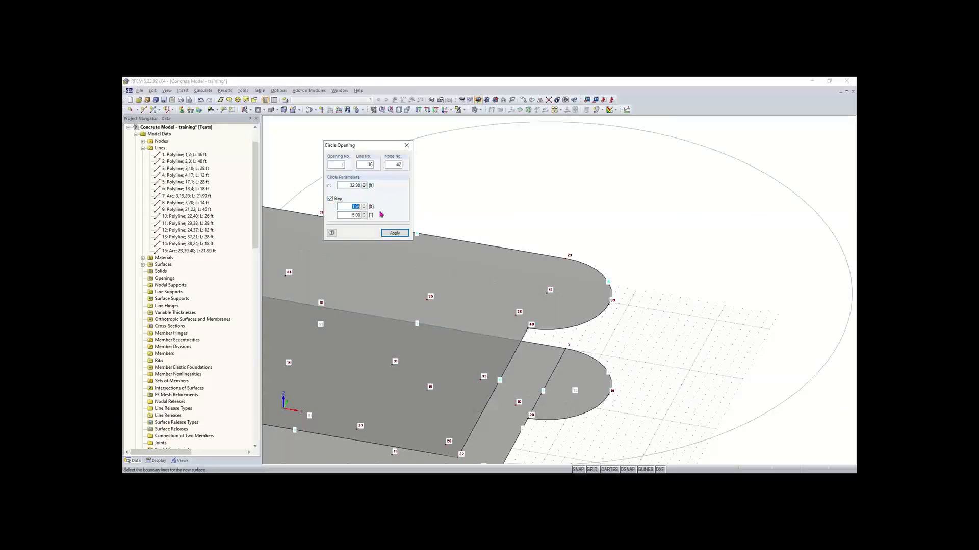
text(1)
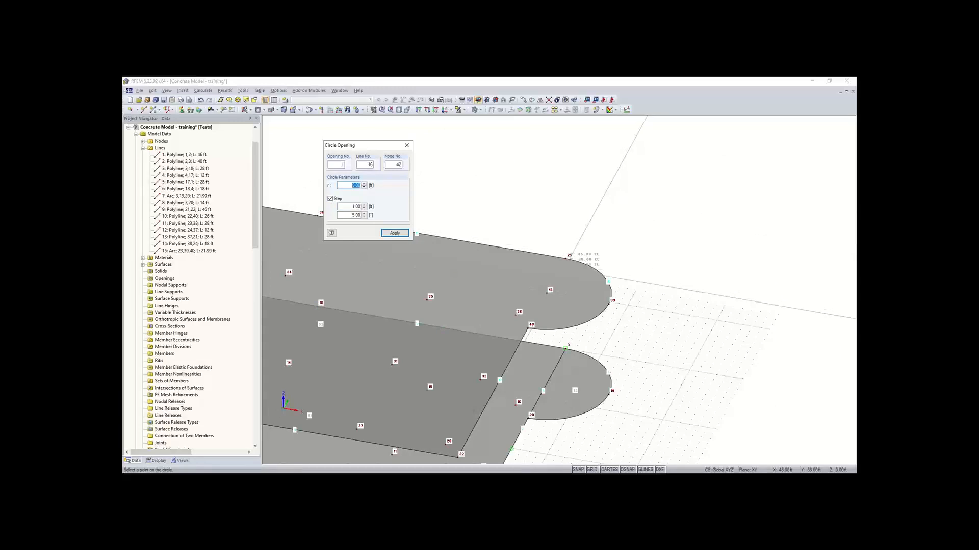
Step: Set the circular opening's radius to 6 ft and create it in the upper slab
scroll(560, 354, up, 2)
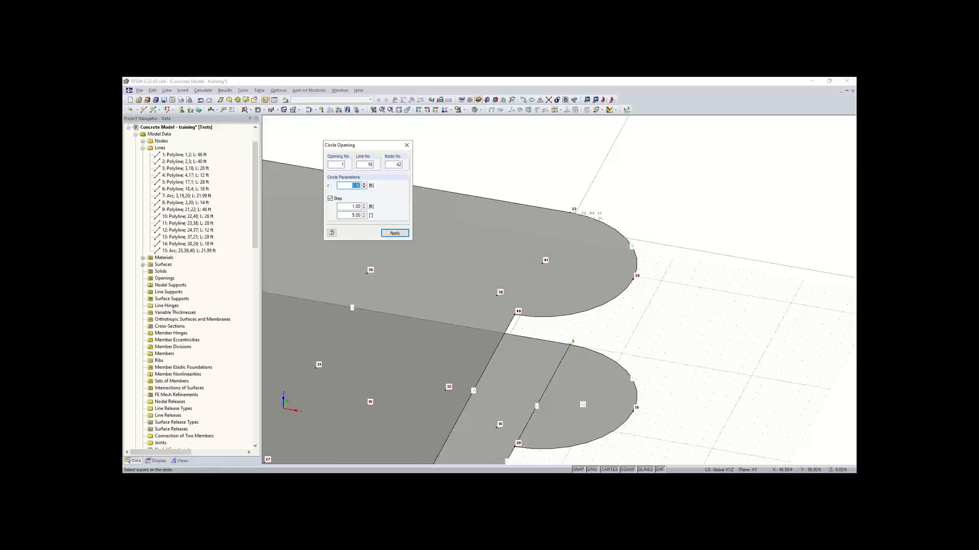
text(6)
key(Return)
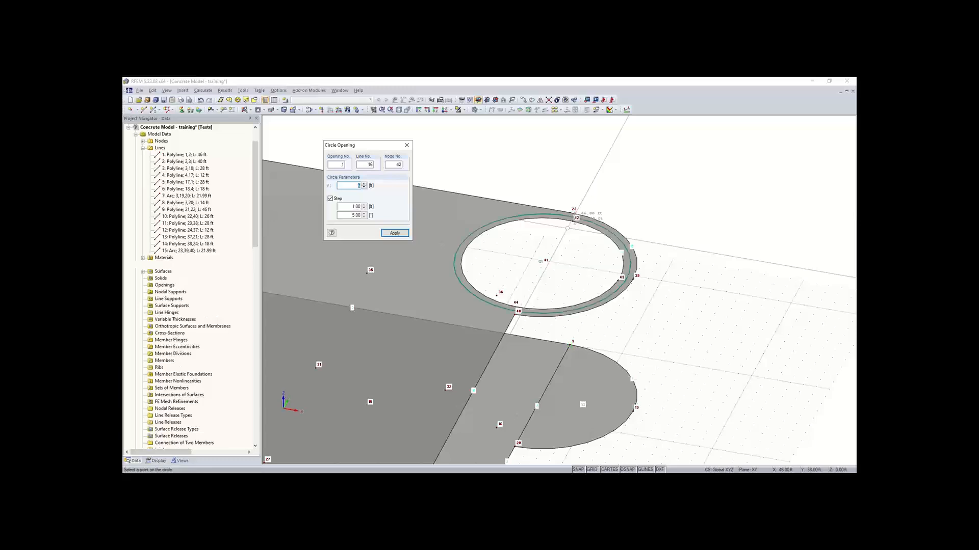
key(Escape)
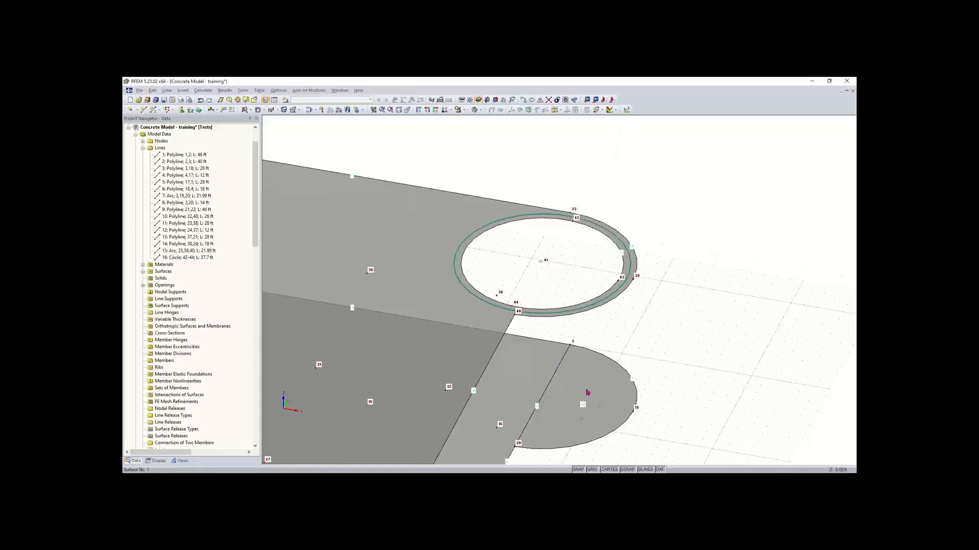
Step: Draw a vertical line from X 46, Y 19, Z 0 ft on the lower slab's edge to the upper slab's edge, about 11.83 ft long
ctrl+middle_drag(529, 263, 568, 279)
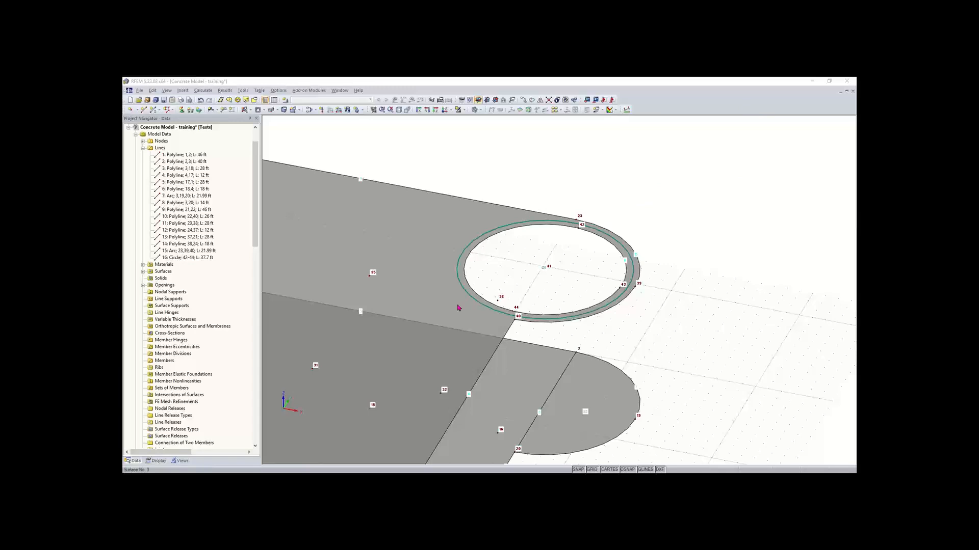
scroll(498, 329, down, 4)
middle_drag(560, 375, 618, 295)
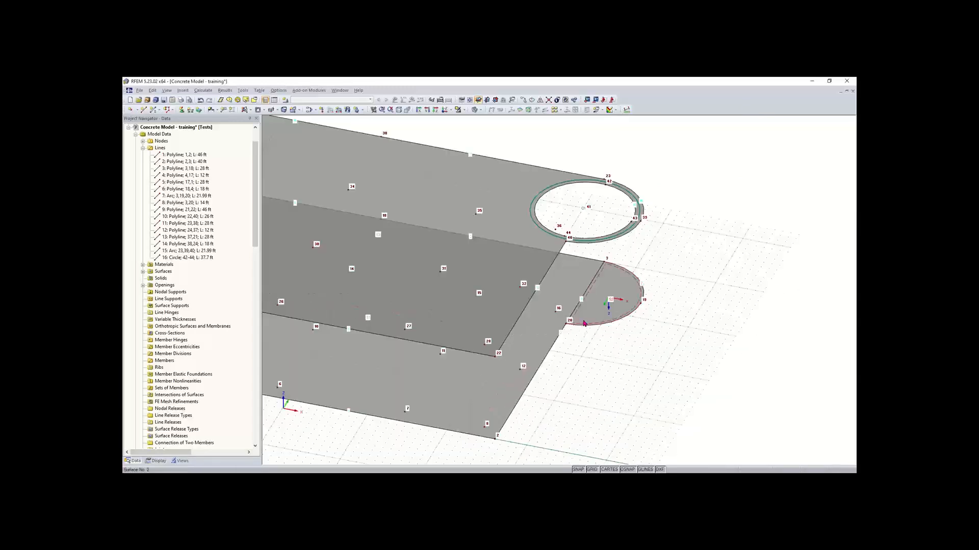
click(399, 110)
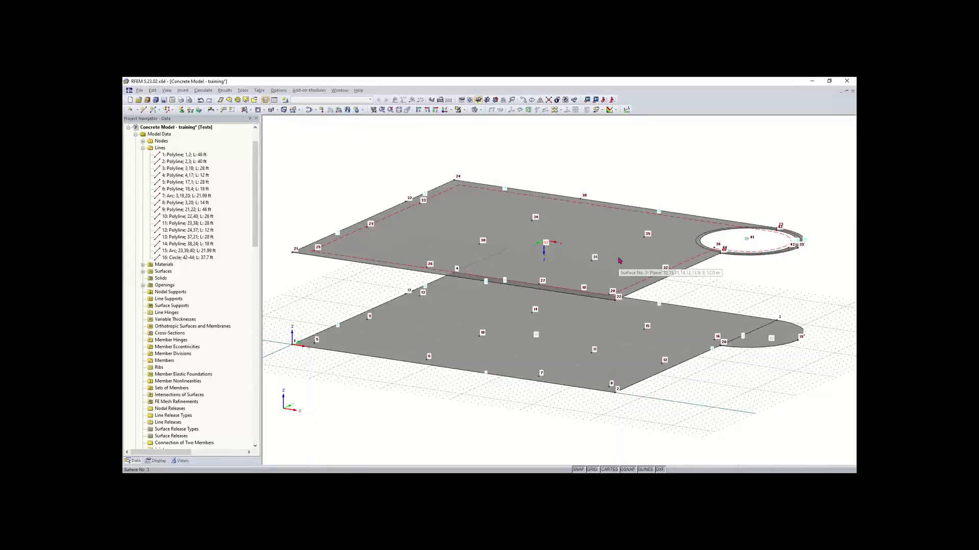
ctrl+middle_drag(667, 314, 315, 335)
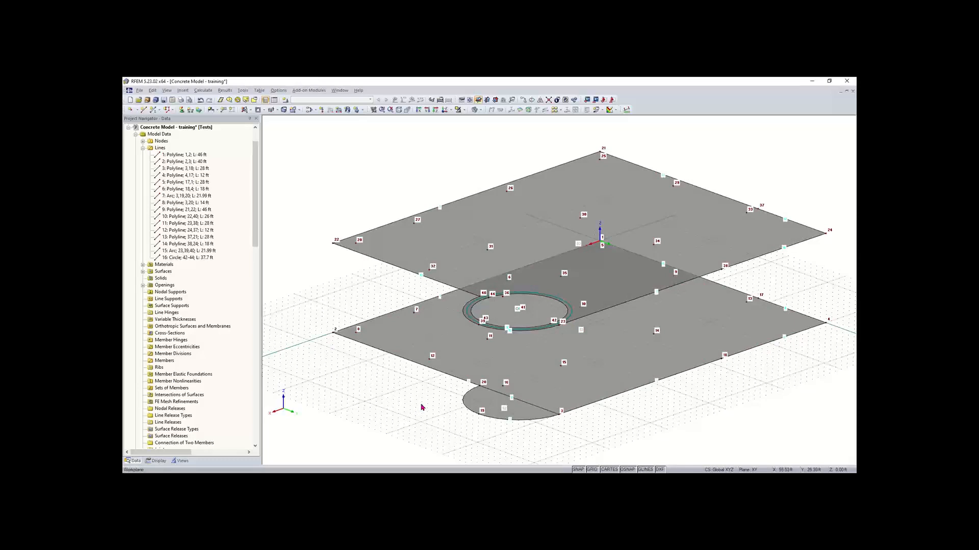
scroll(453, 380, up, 1)
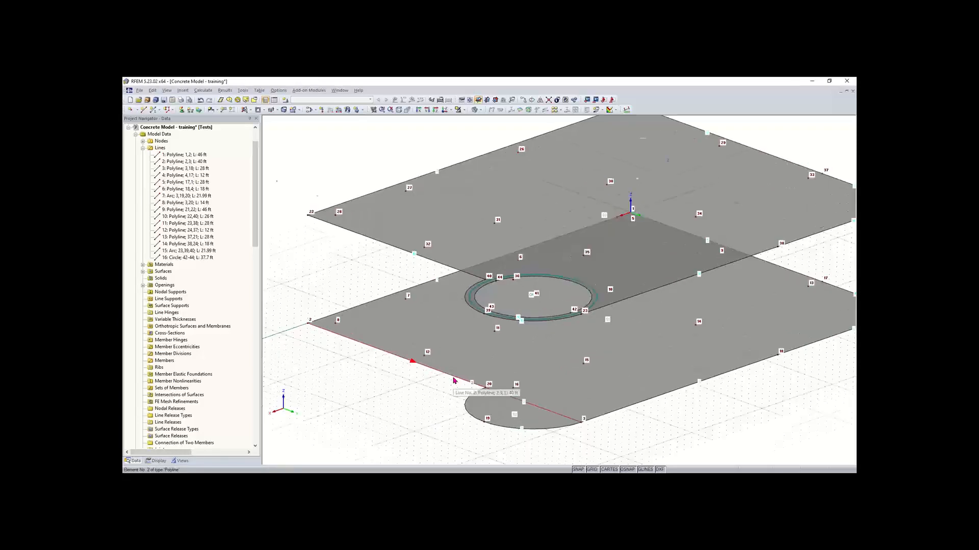
scroll(454, 380, up, 1)
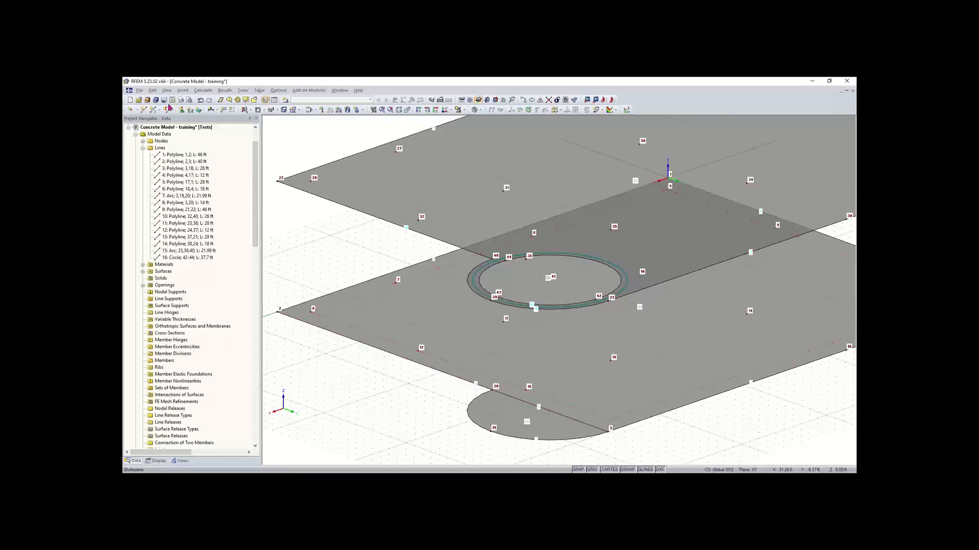
click(143, 111)
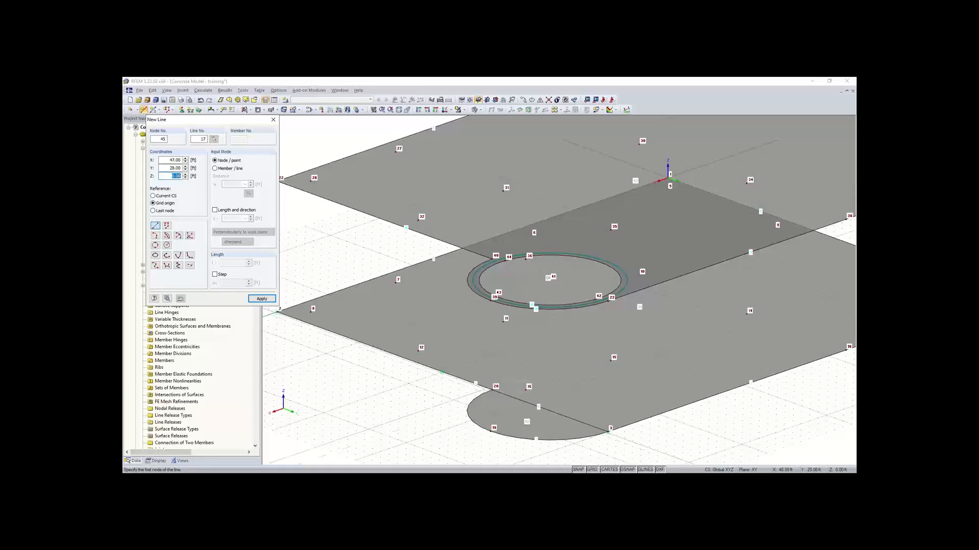
scroll(492, 390, up, 2)
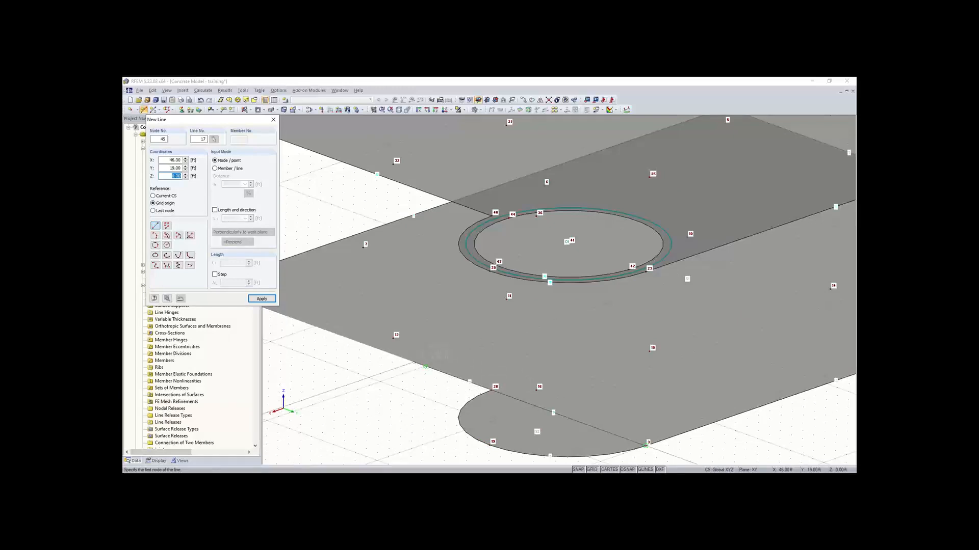
key(Return)
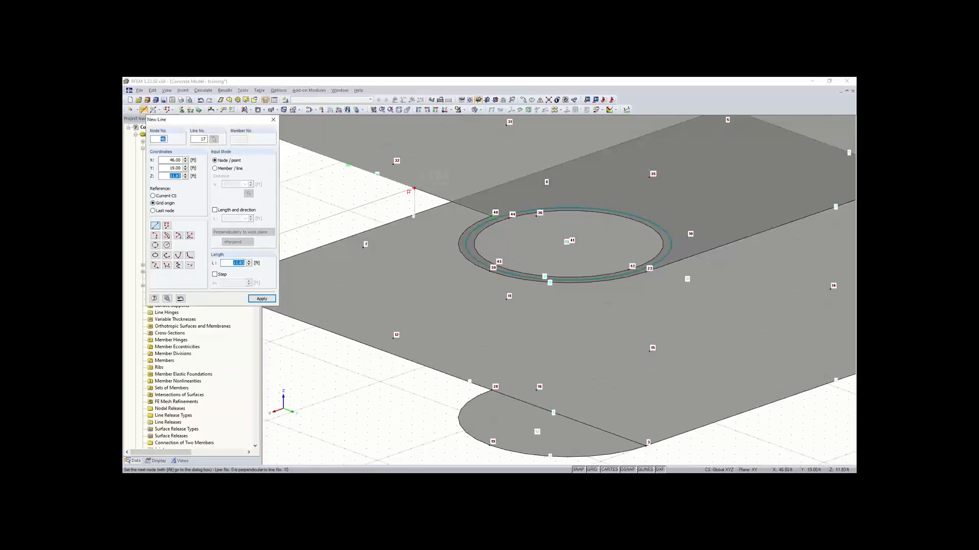
key(Return)
right_click(400, 204)
right_click(403, 210)
Step: Draw a vertical line from X 34, Y 40, Z 0 ft on the lower slab's edge to the upper slab's edge, about 11.83 ft long
scroll(403, 211, down, 1)
scroll(412, 229, down, 3)
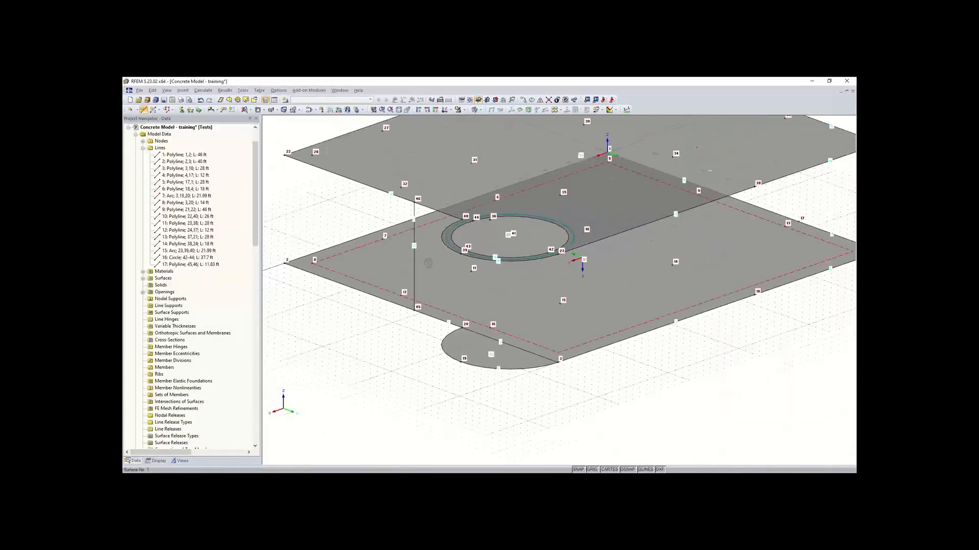
ctrl+middle_drag(462, 258, 315, 258)
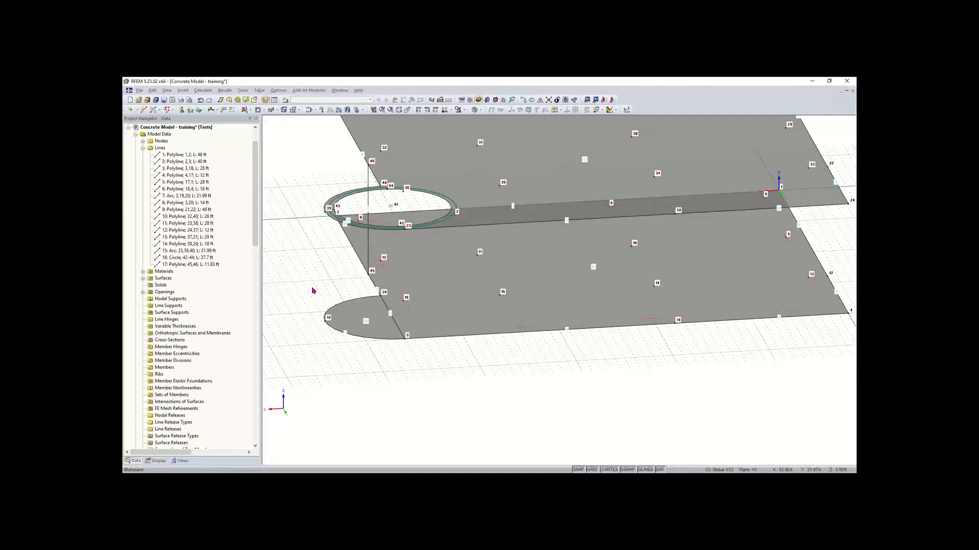
double_click(369, 263)
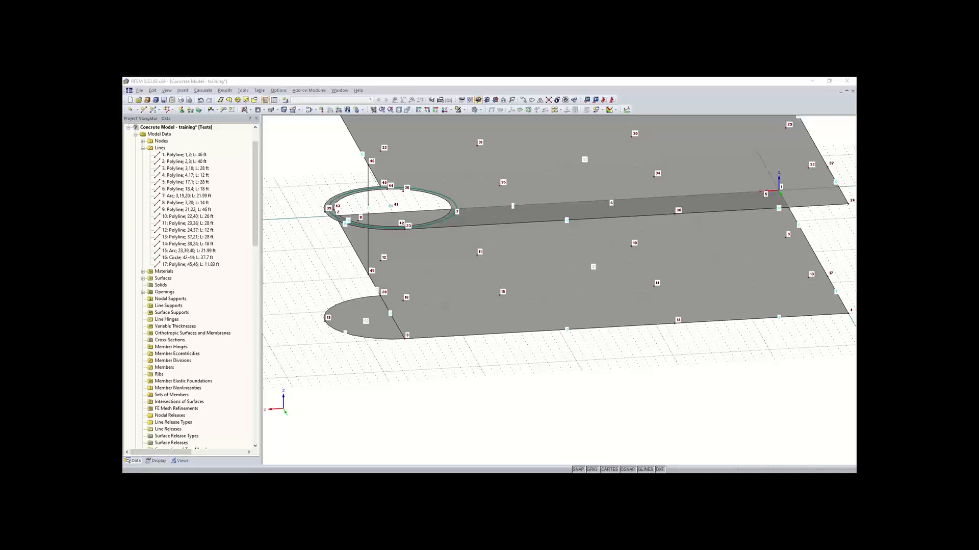
click(143, 110)
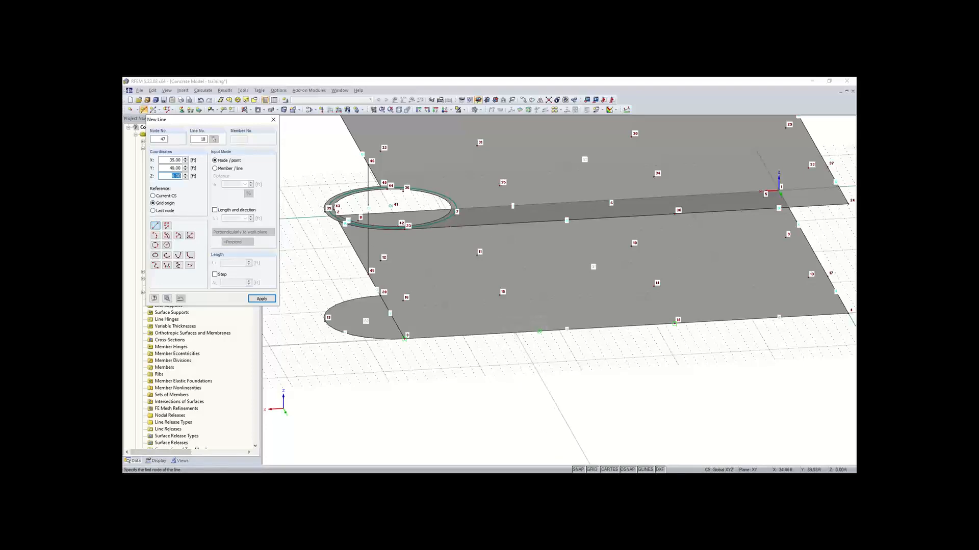
click(521, 333)
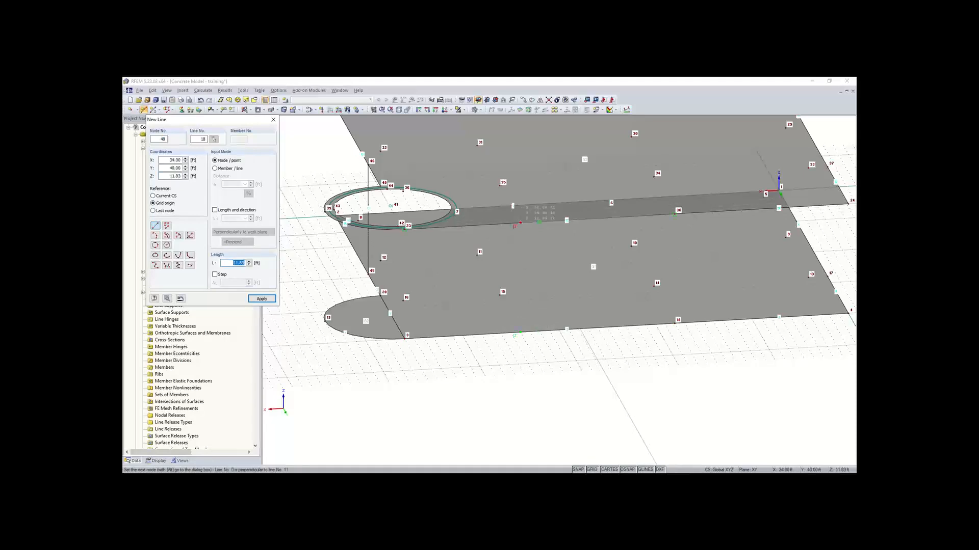
click(521, 223)
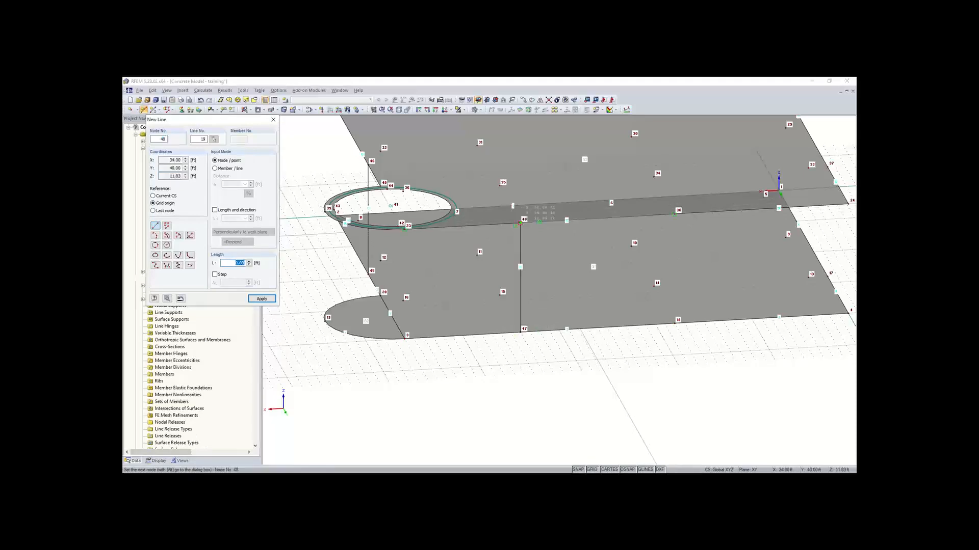
right_click(505, 393)
click(275, 120)
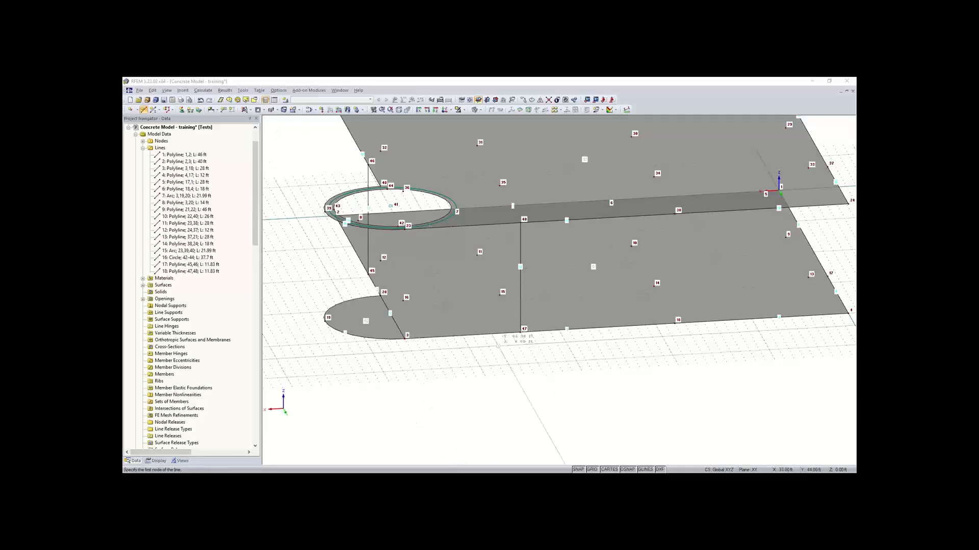
Step: Connect the two slabs with vertical lines at both ends of the semicircle, between nodes 3 and 23 and nodes 20 and 40
click(405, 338)
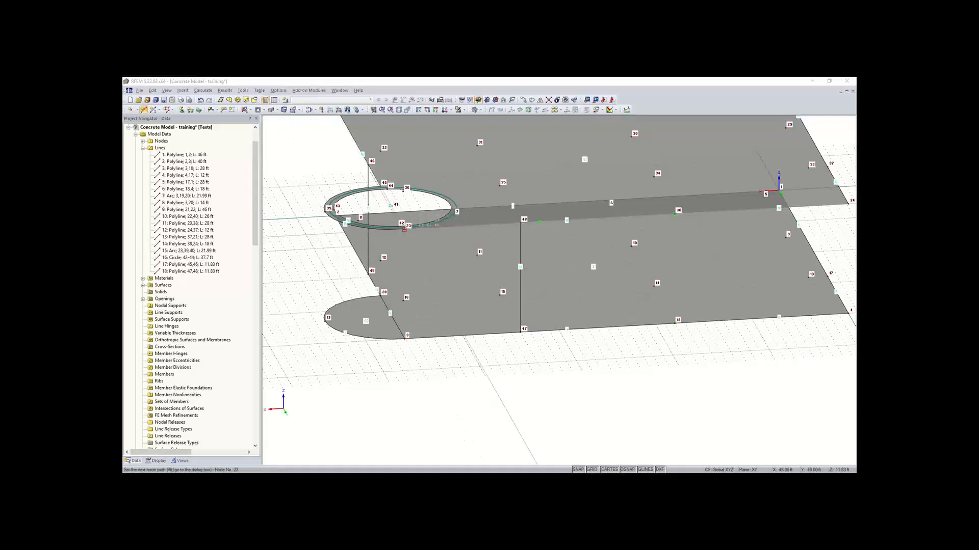
click(405, 229)
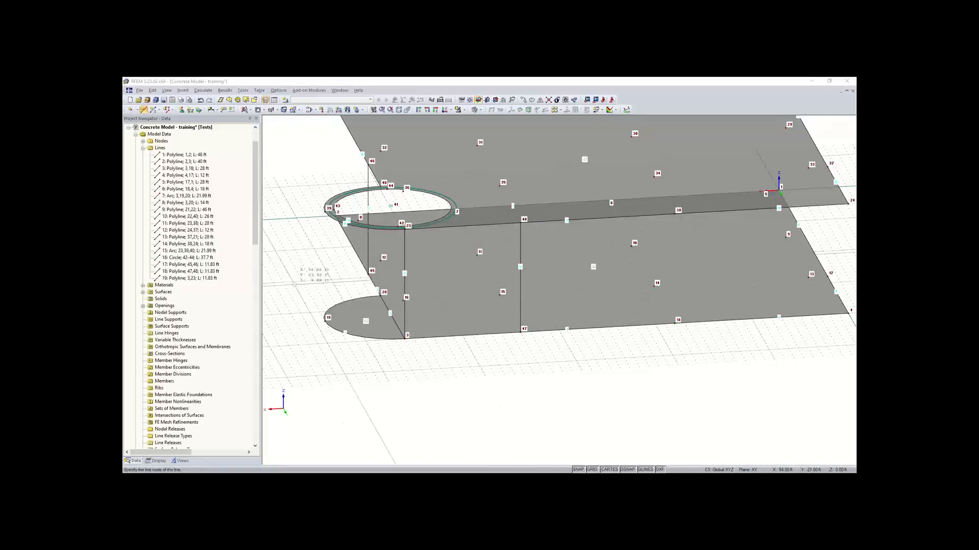
ctrl+middle_drag(294, 285, 623, 322)
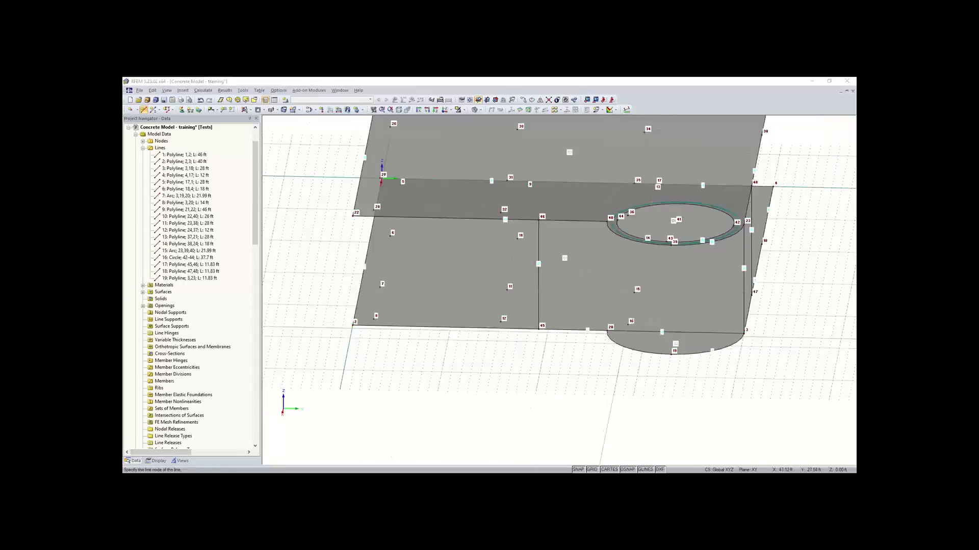
click(606, 221)
click(610, 329)
ctrl+middle_drag(746, 249, 398, 367)
click(649, 341)
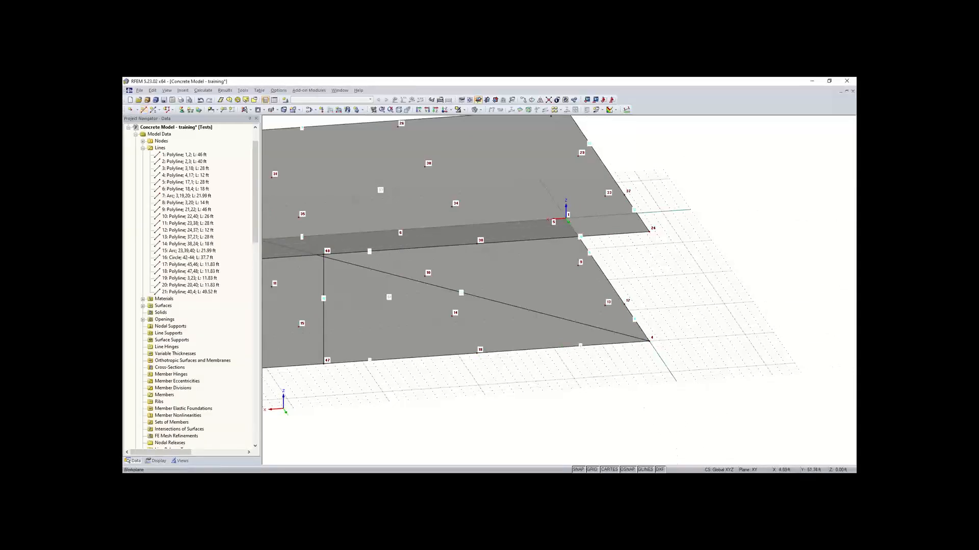
key(ctrl+z)
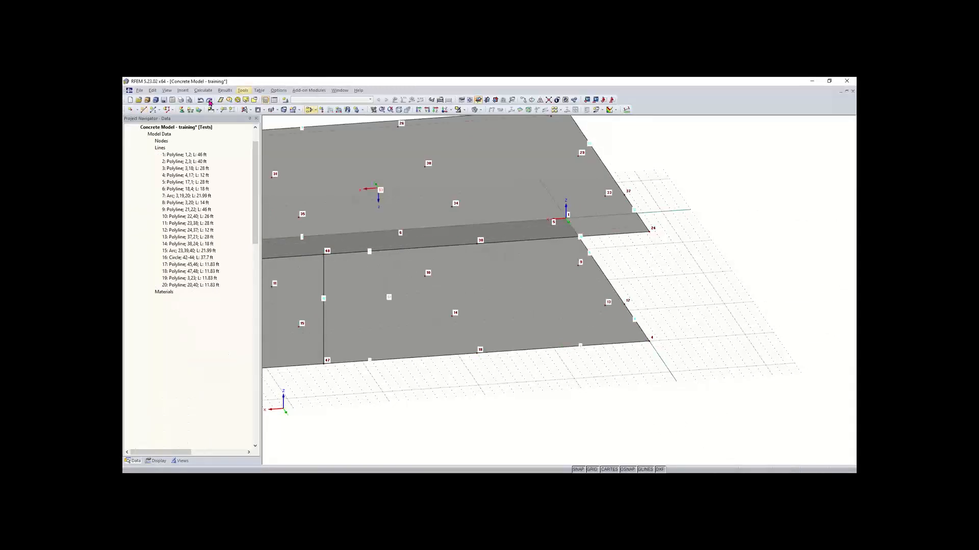
Step: Draw vertical lines between the slabs at corner nodes 4 and 24 and at edge nodes 18 and 38
click(144, 110)
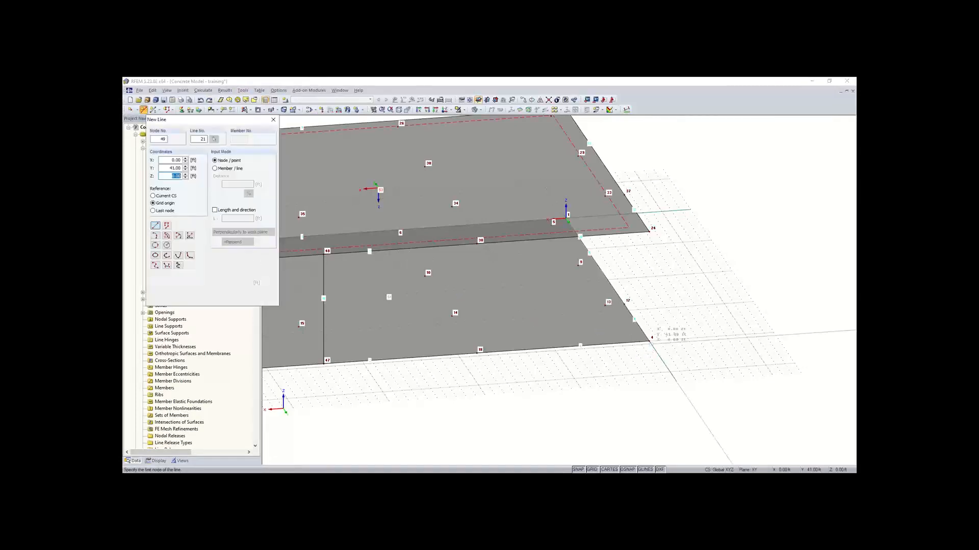
click(650, 340)
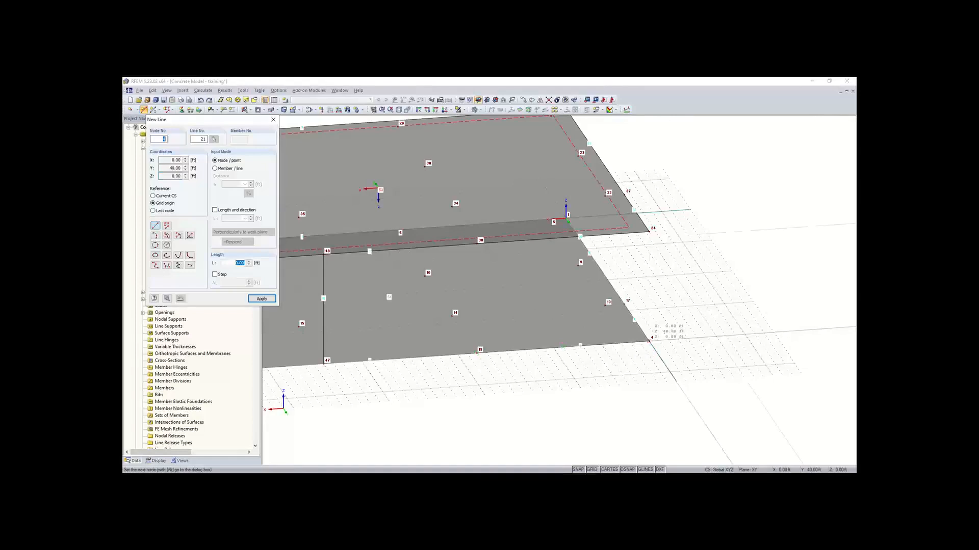
click(650, 232)
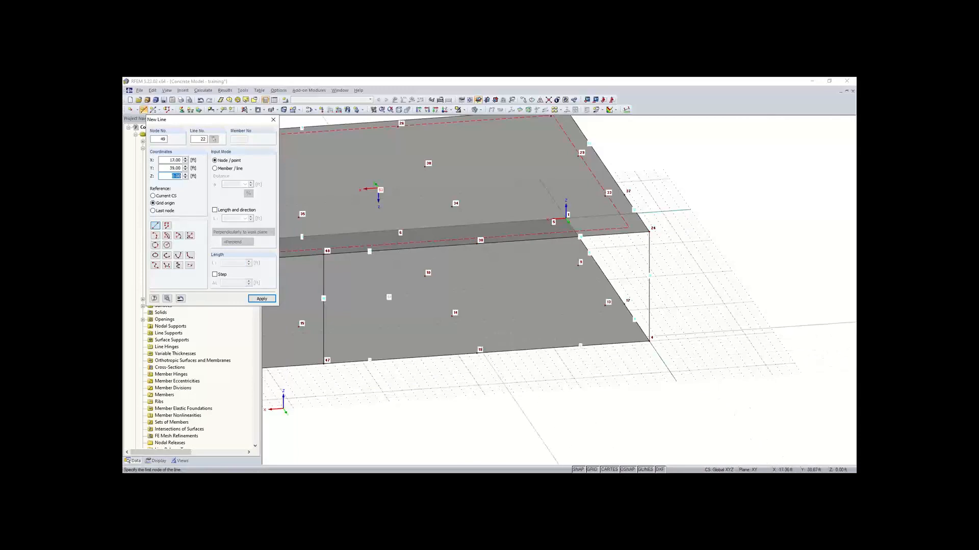
click(477, 353)
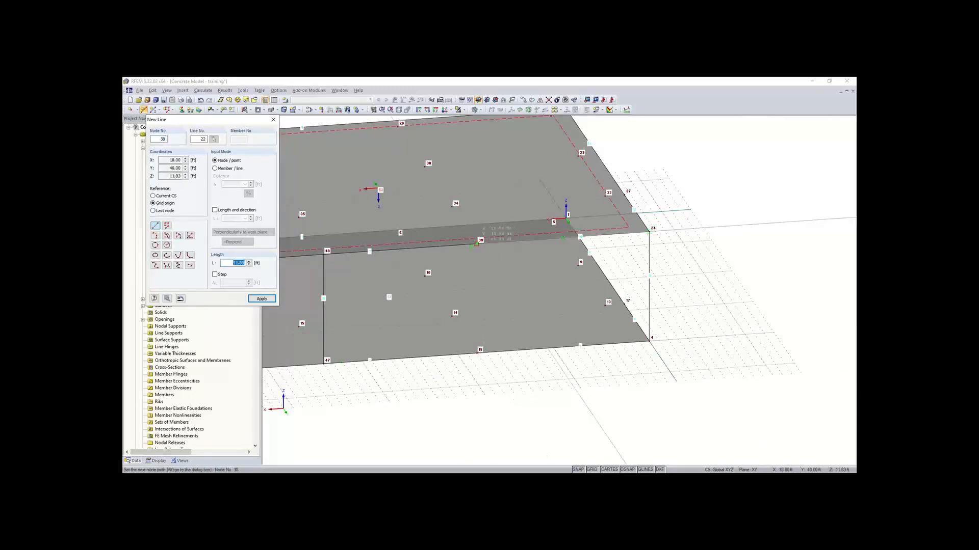
click(480, 240)
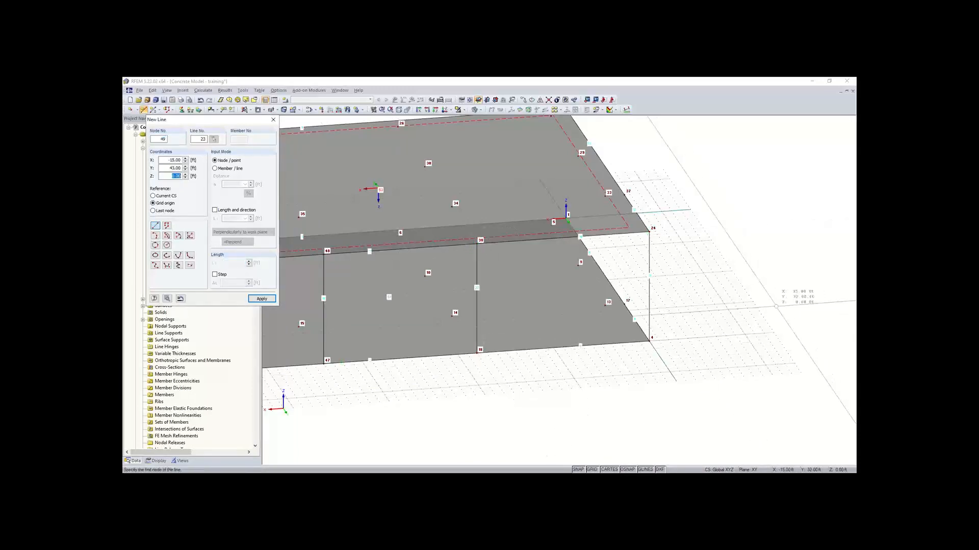
Step: Draw a vertical line between the slabs from node 17 at X 0, Y 28, Z 0 ft to node 37
ctrl+middle_drag(481, 240, 567, 430)
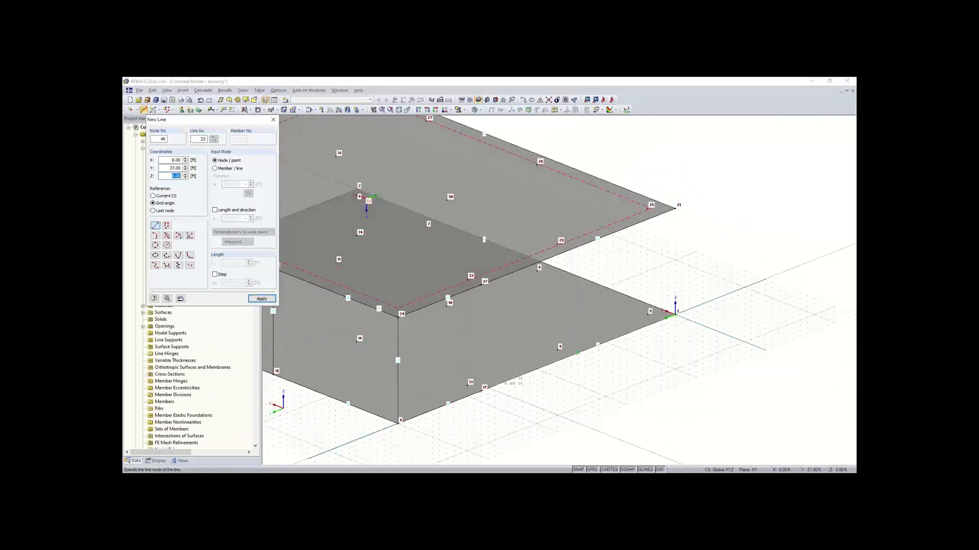
click(481, 390)
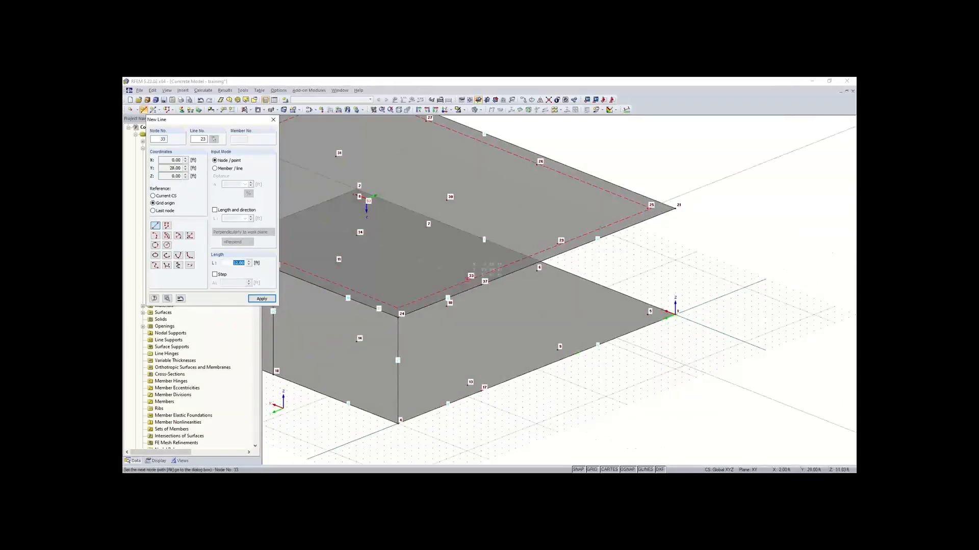
click(481, 282)
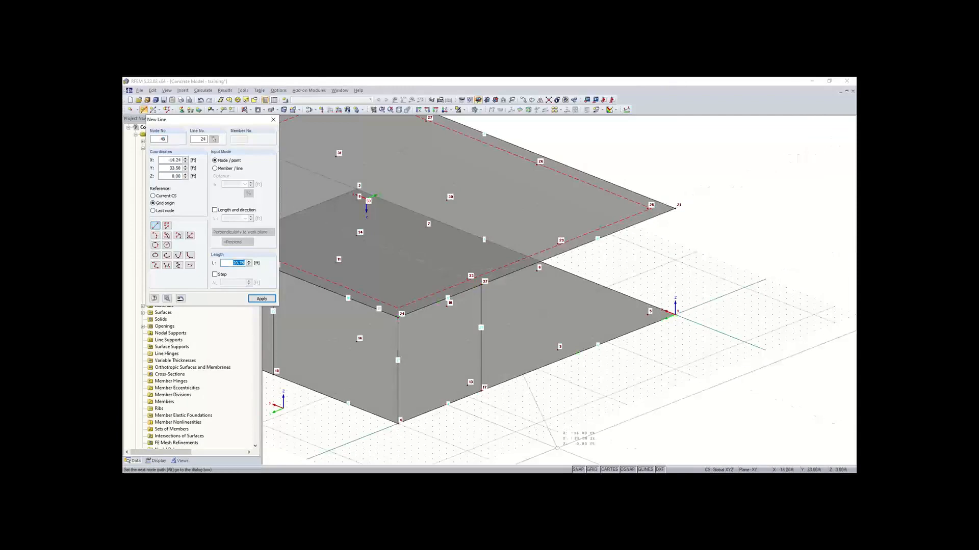
key(Escape)
Step: Connect the lines across the entire model with Connect Lines or Members so the slab edges split at the vertical lines
scroll(437, 435, down, 3)
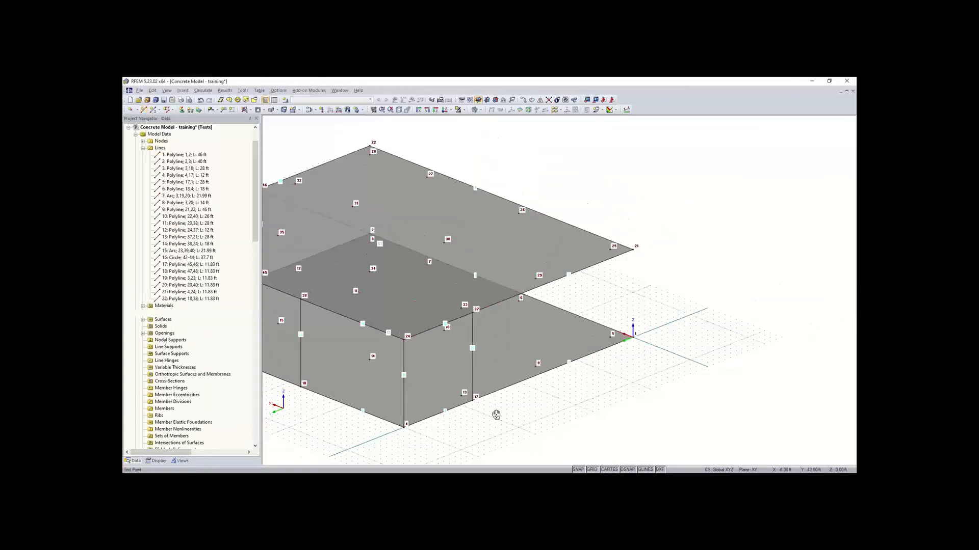
middle_drag(436, 435, 553, 375)
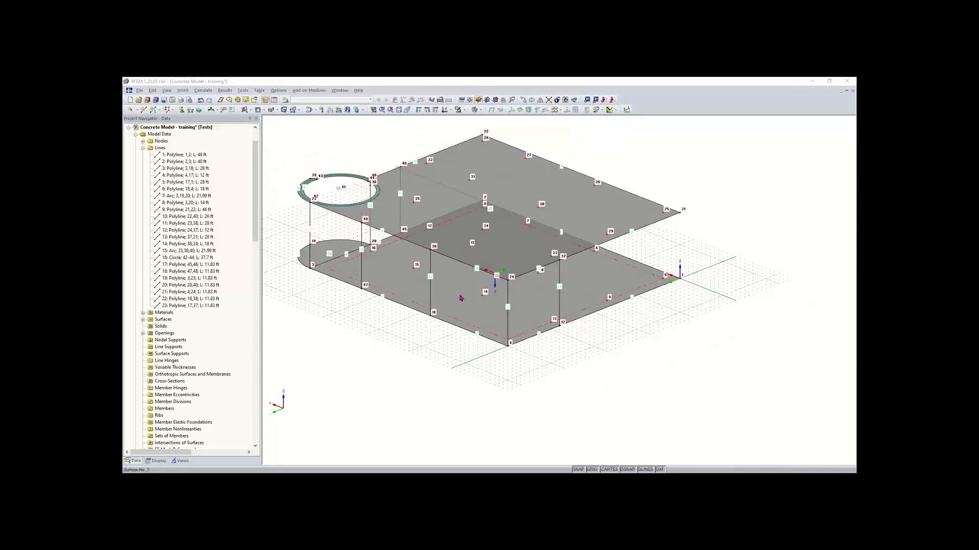
scroll(438, 293, down, 2)
middle_drag(460, 308, 457, 346)
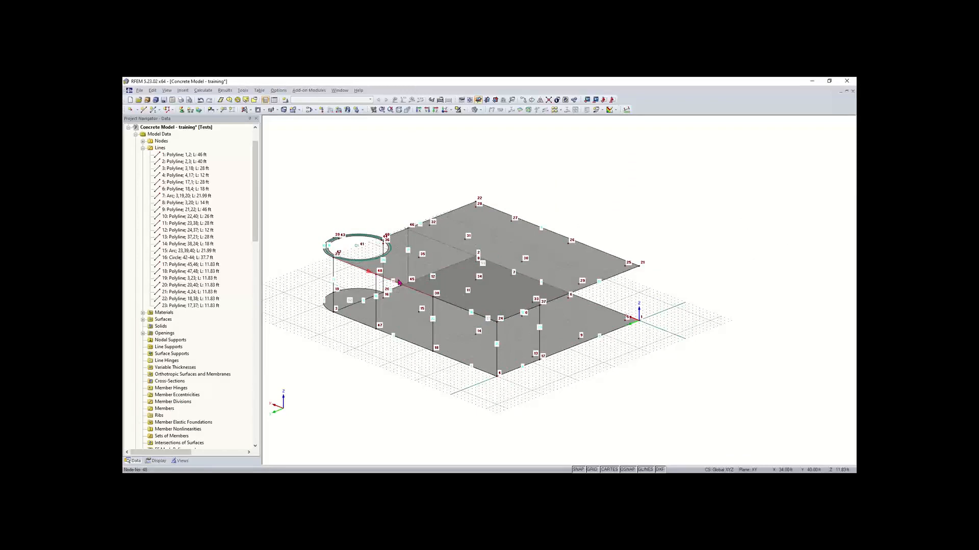
click(548, 101)
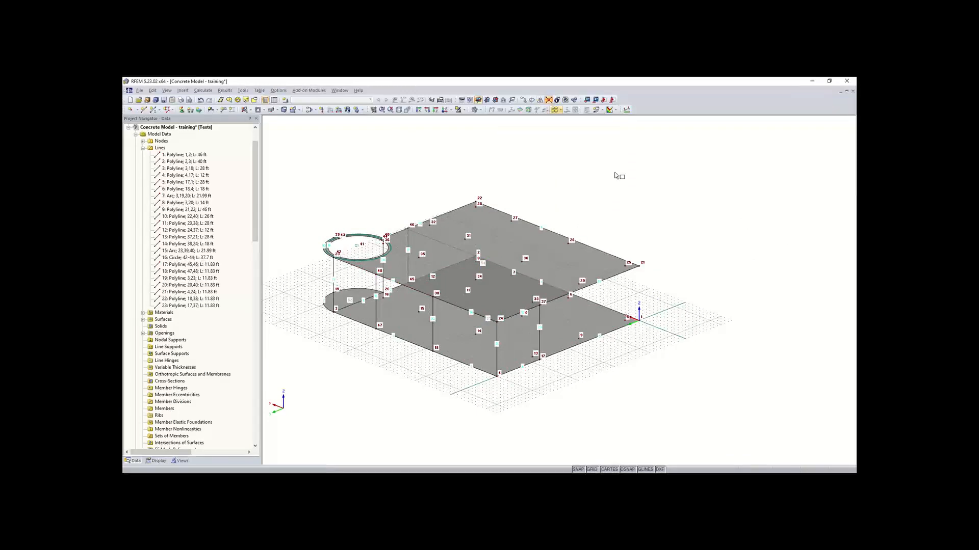
drag(702, 150, 287, 390)
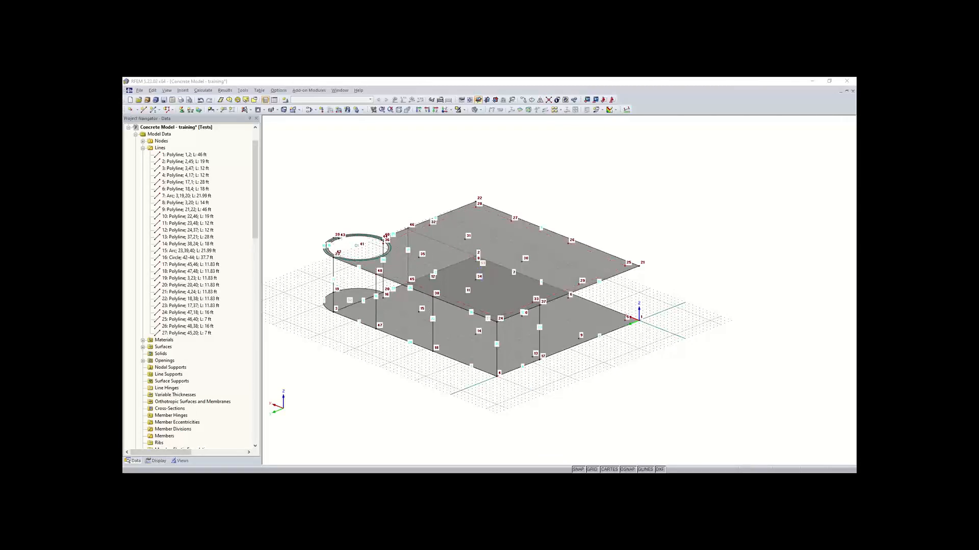
Step: Review the Auto Connect Lines/Members option and the new-line detail setting for connecting lines that contact
right_click(382, 176)
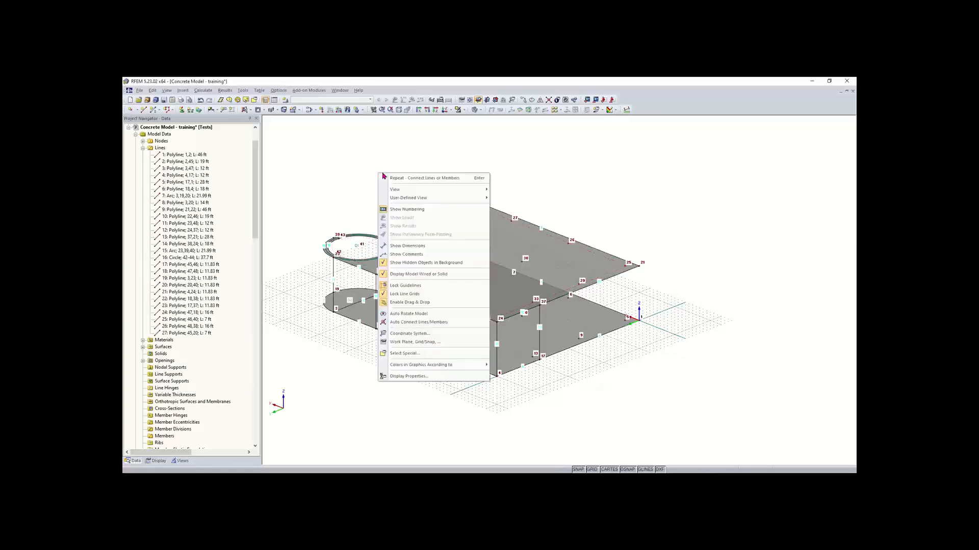
click(423, 322)
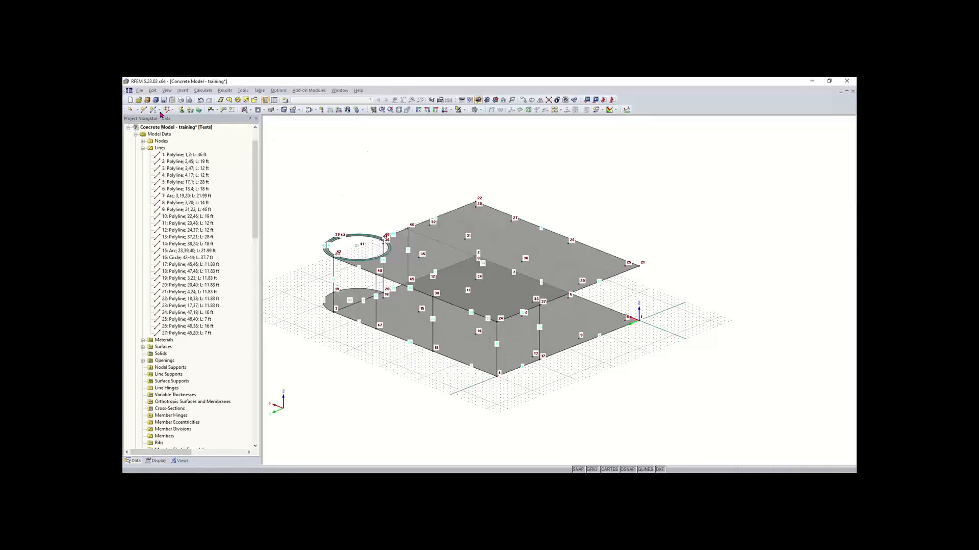
click(143, 110)
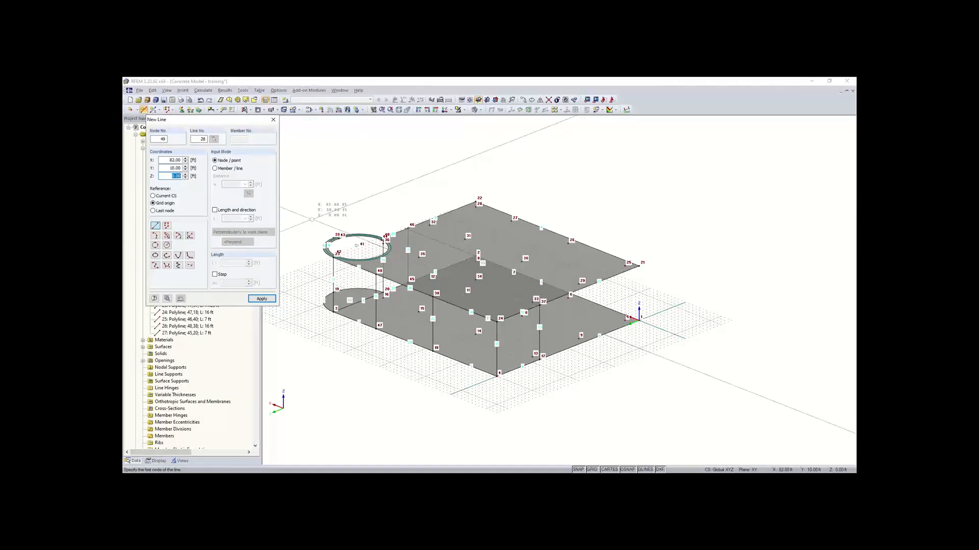
click(167, 299)
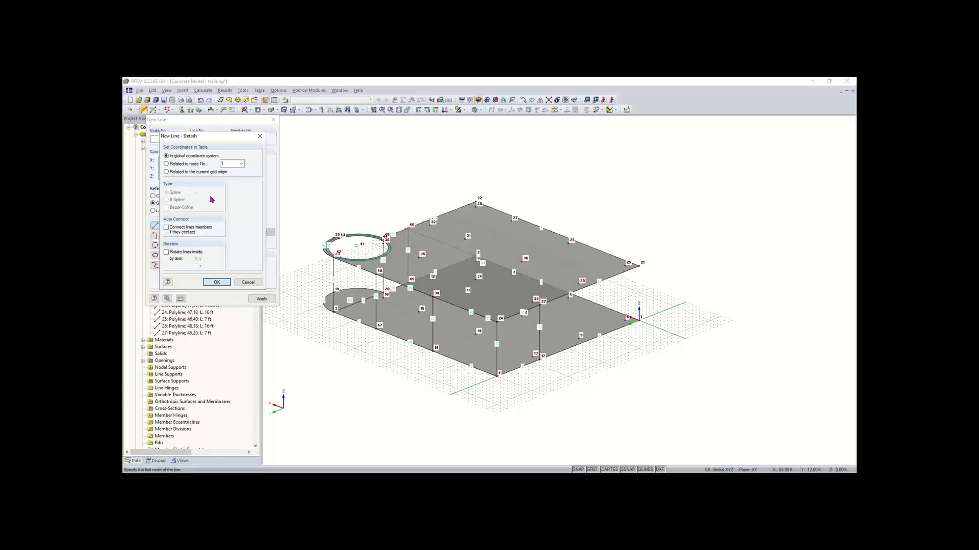
click(248, 283)
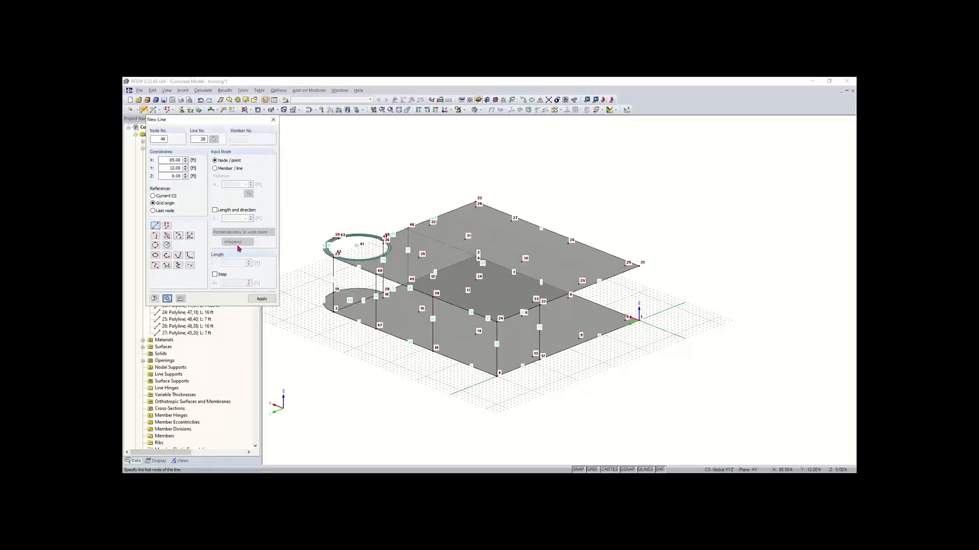
click(273, 121)
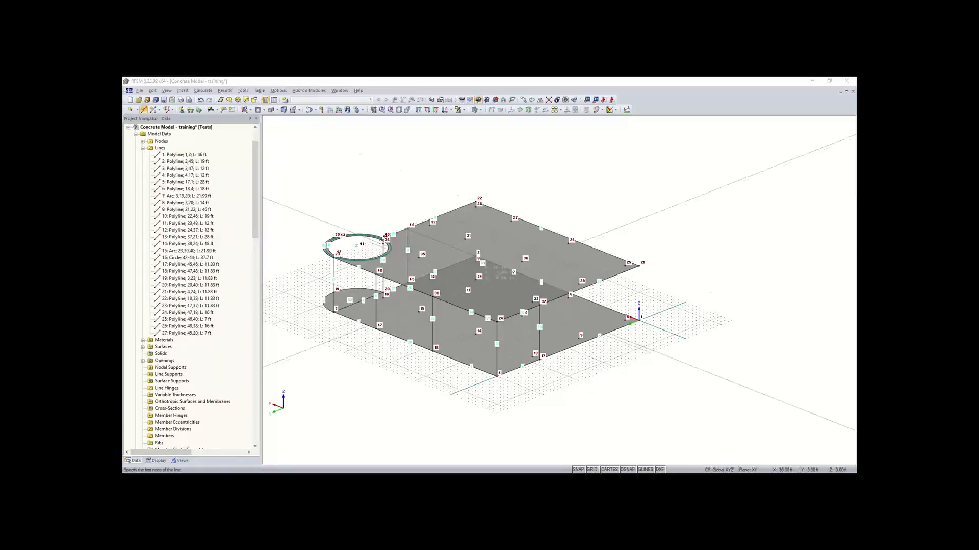
key(Escape)
Step: Create an 8 in thick wall surface by selecting the four boundary lines between nodes 4, 17, 37 and 24
click(250, 110)
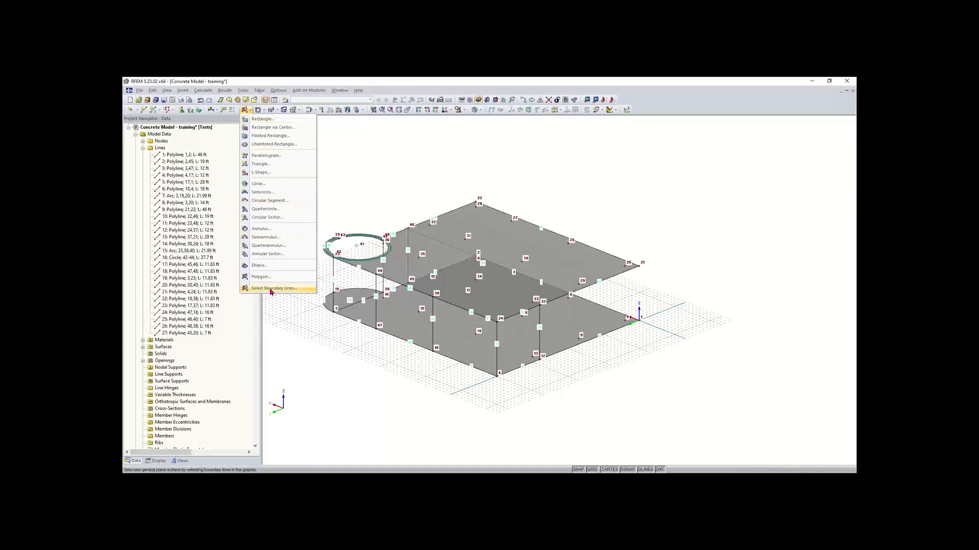
click(288, 289)
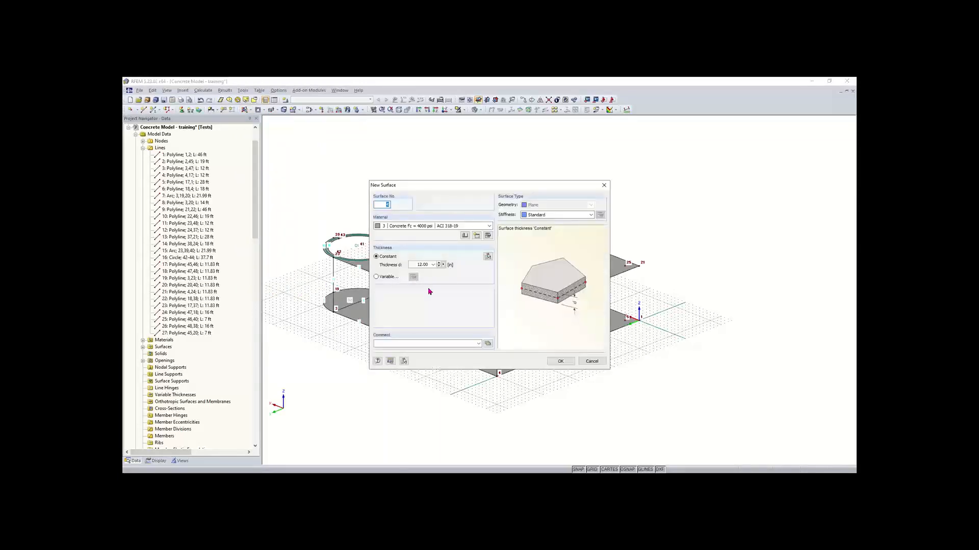
click(413, 264)
text(8)
click(560, 360)
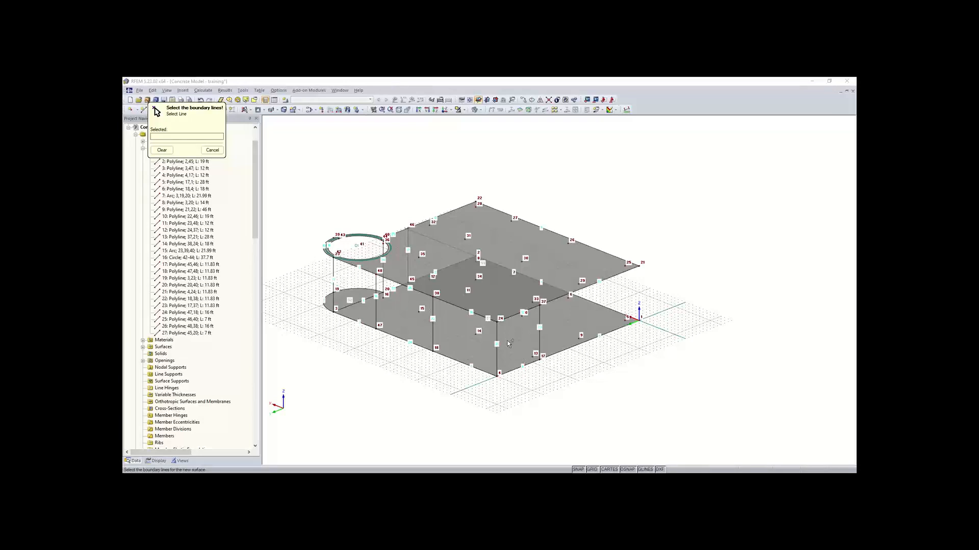
scroll(524, 360, up, 3)
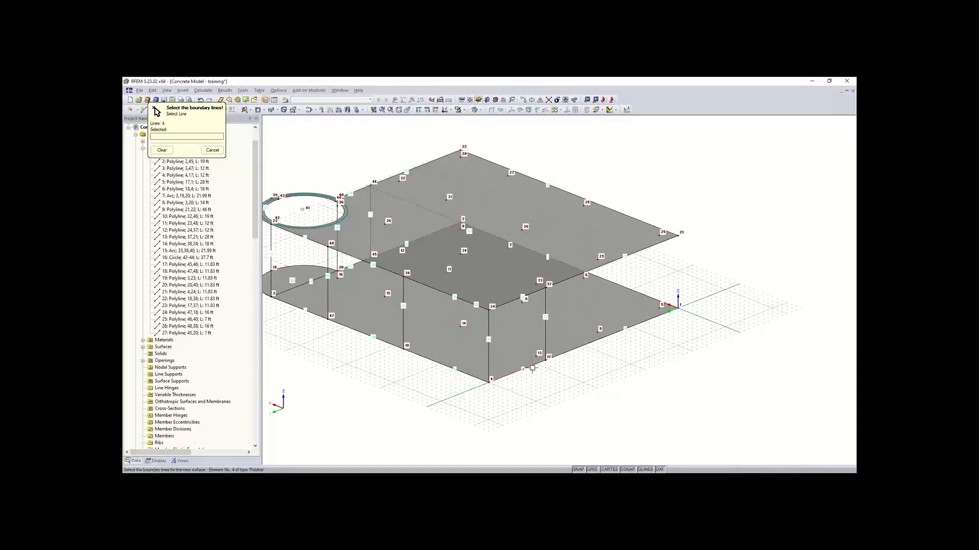
click(532, 368)
click(545, 352)
click(512, 302)
click(488, 321)
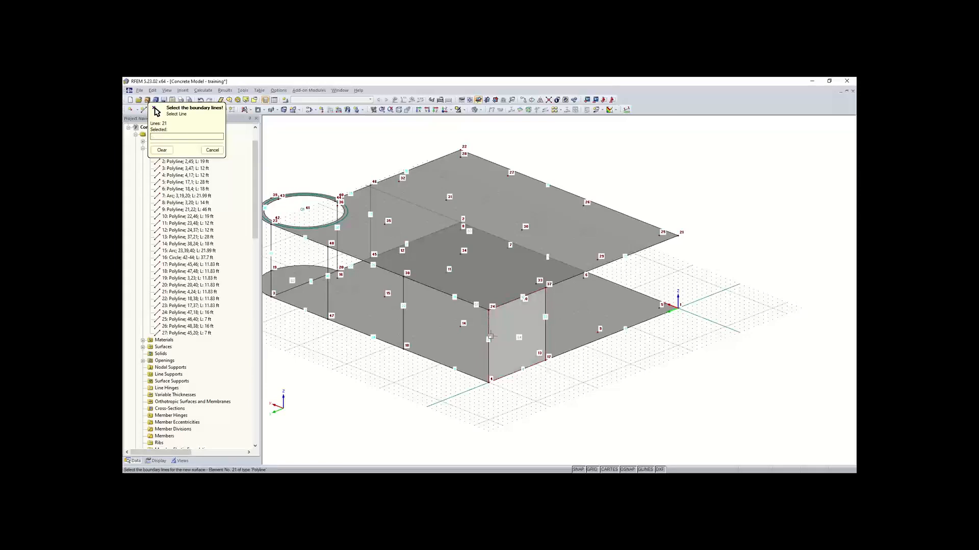
Step: Add a wall surface between the slabs from the boundary lines joining nodes 4, 18, 38 and 24
click(453, 371)
scroll(439, 301, up, 1)
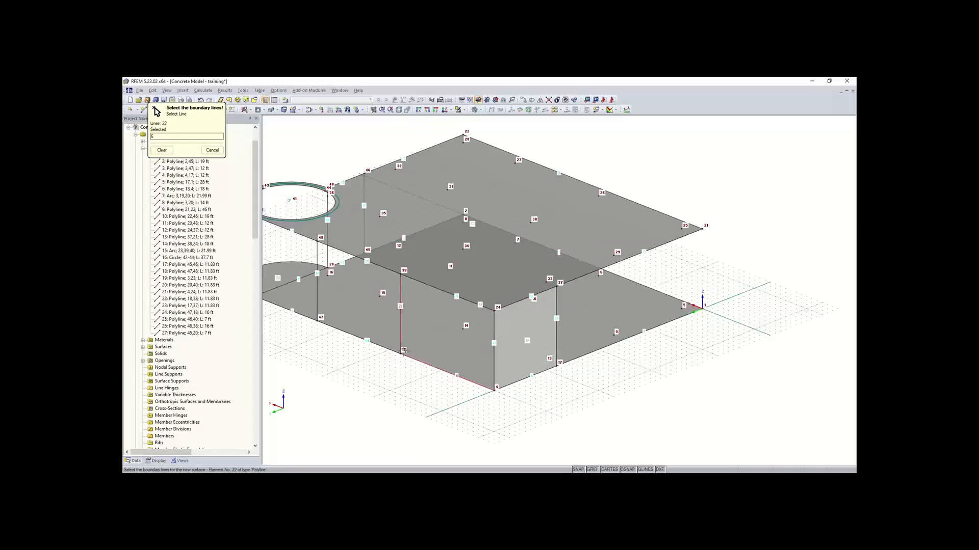
click(400, 346)
click(414, 283)
click(493, 322)
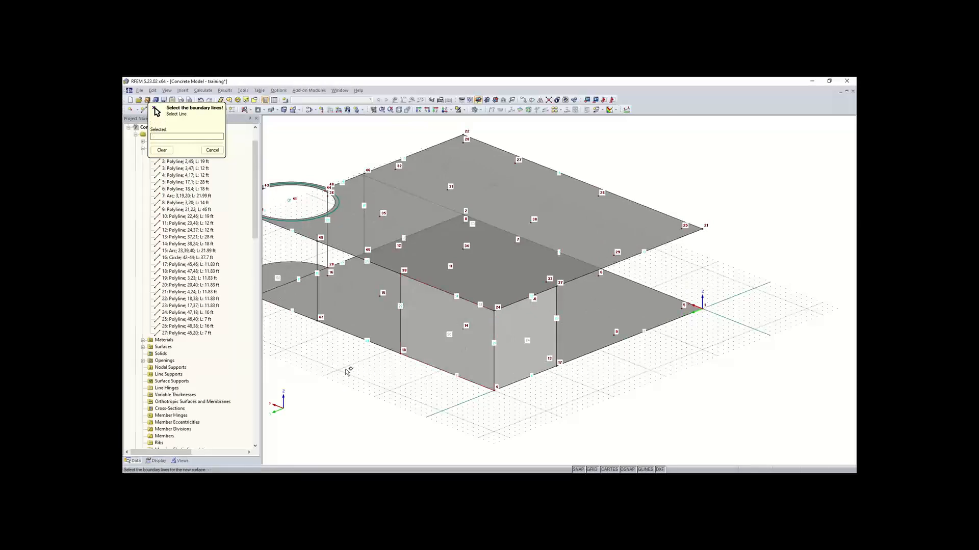
Step: Add a wall surface beside the curved slab end from the boundary lines joining nodes 3, 47, 48 and 23
middle_drag(381, 383, 491, 398)
scroll(504, 397, up, 5)
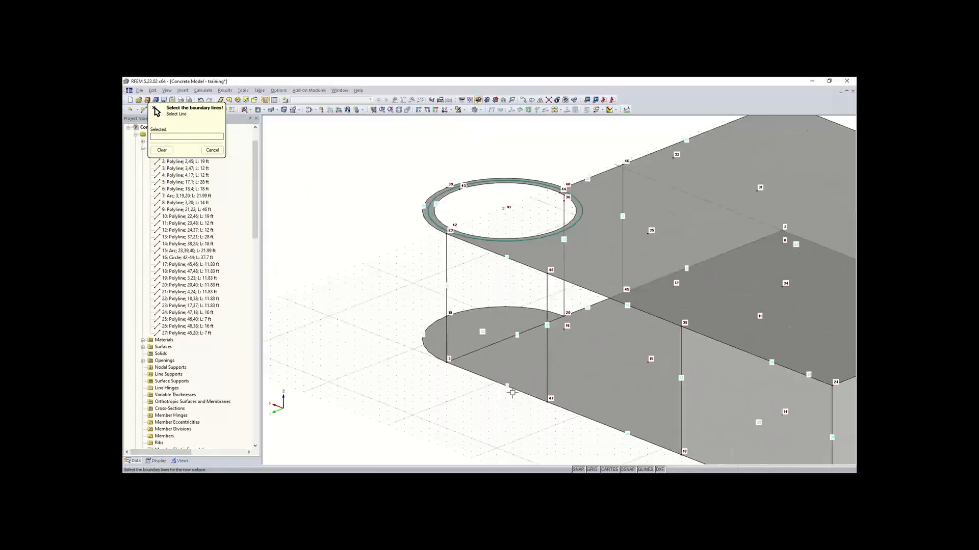
click(514, 391)
click(547, 321)
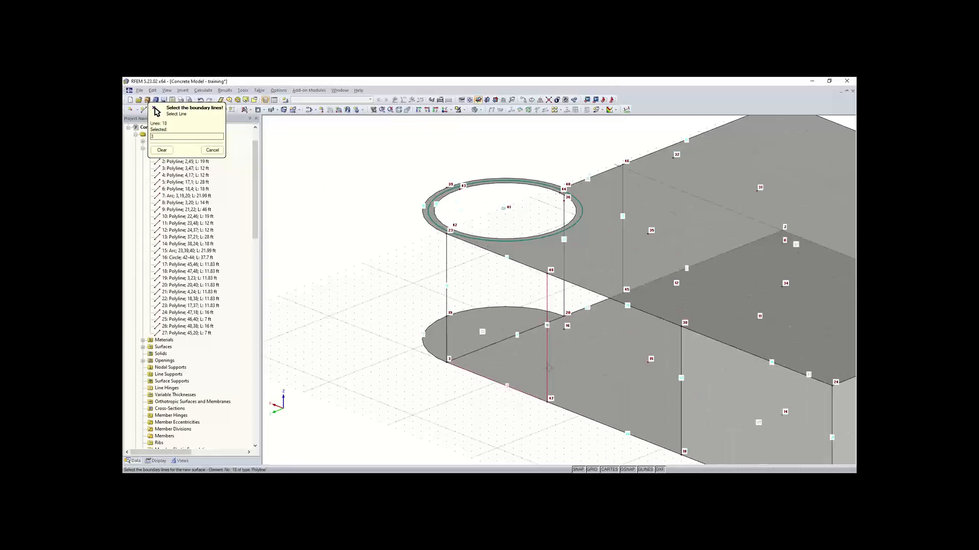
click(519, 265)
click(448, 281)
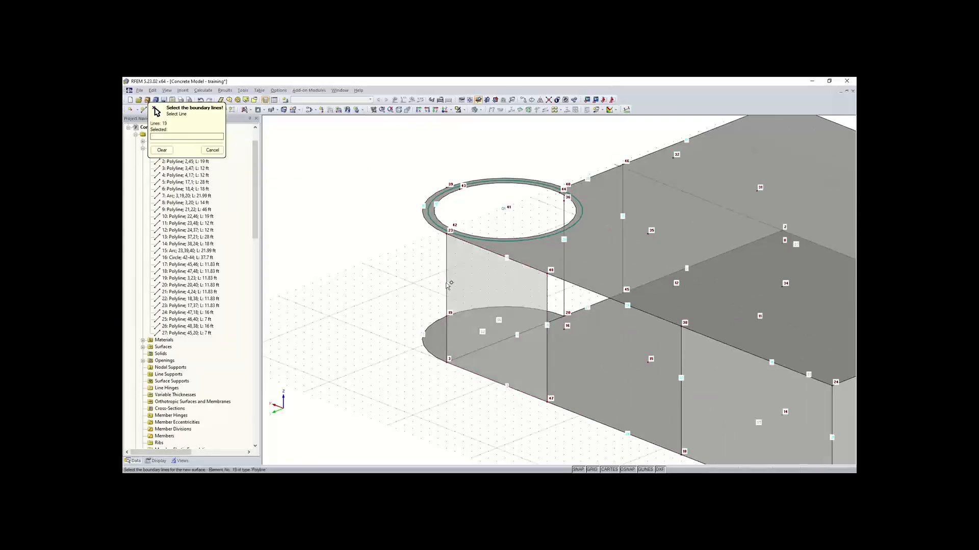
Step: Add a wall surface on the opposite side of the curved end from lines 17, 25, 27 and 20, and finish the boundary selection
ctrl+middle_drag(626, 245, 526, 185)
ctrl+middle_drag(414, 333, 458, 324)
scroll(402, 325, down, 2)
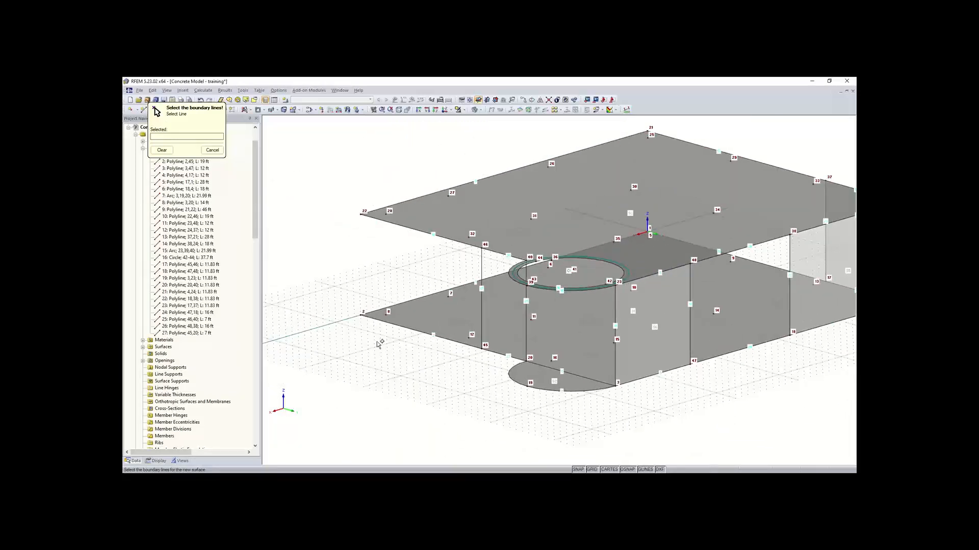
ctrl+middle_drag(367, 356, 344, 361)
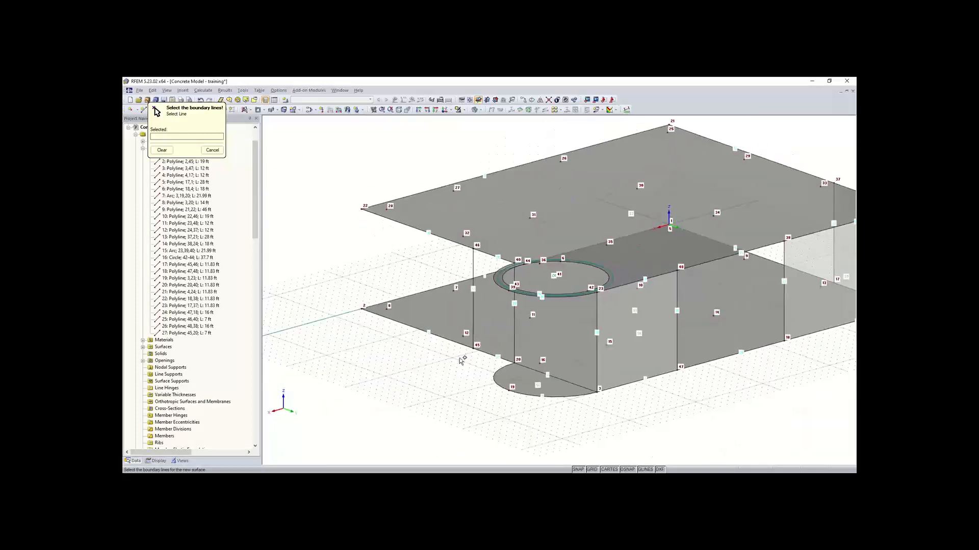
click(487, 349)
click(474, 336)
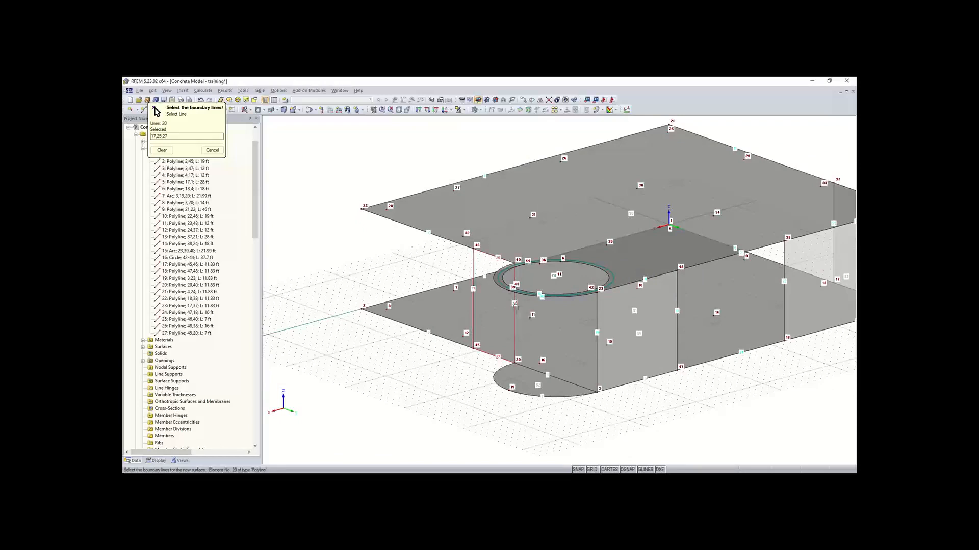
click(515, 320)
right_click(502, 408)
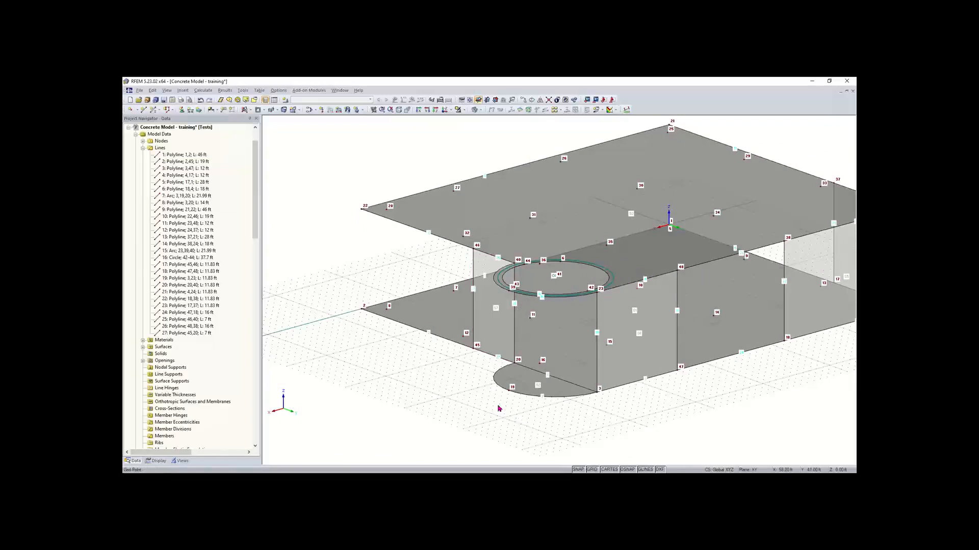
middle_drag(498, 406, 452, 389)
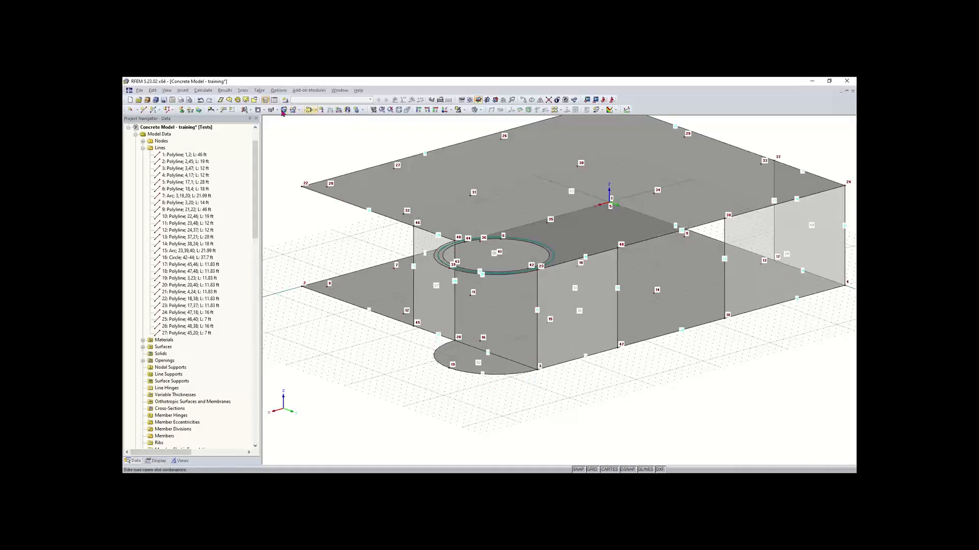
Step: Create an 8 in thick curved quadrangle wall from the lower and upper slab arcs and the vertical lines at their ends
click(299, 111)
click(278, 111)
click(278, 111)
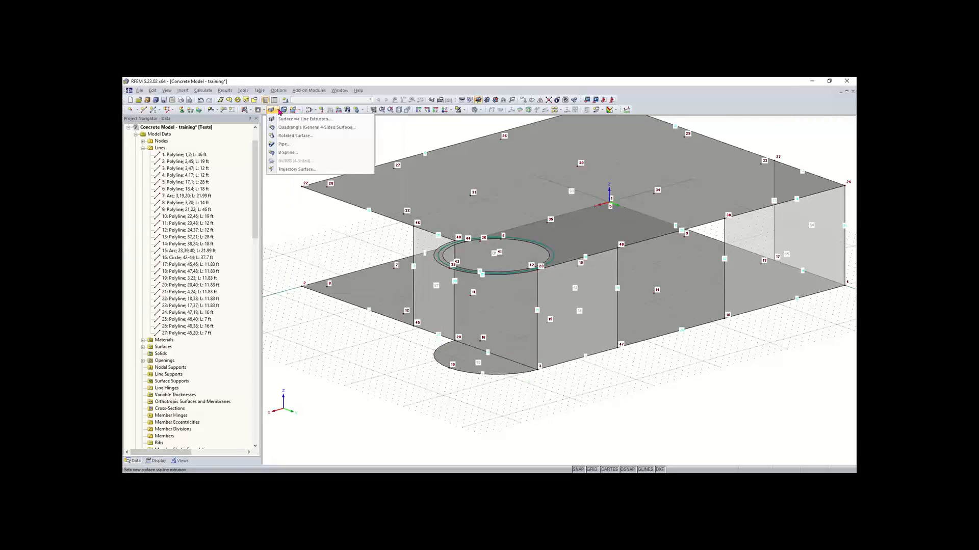
click(301, 129)
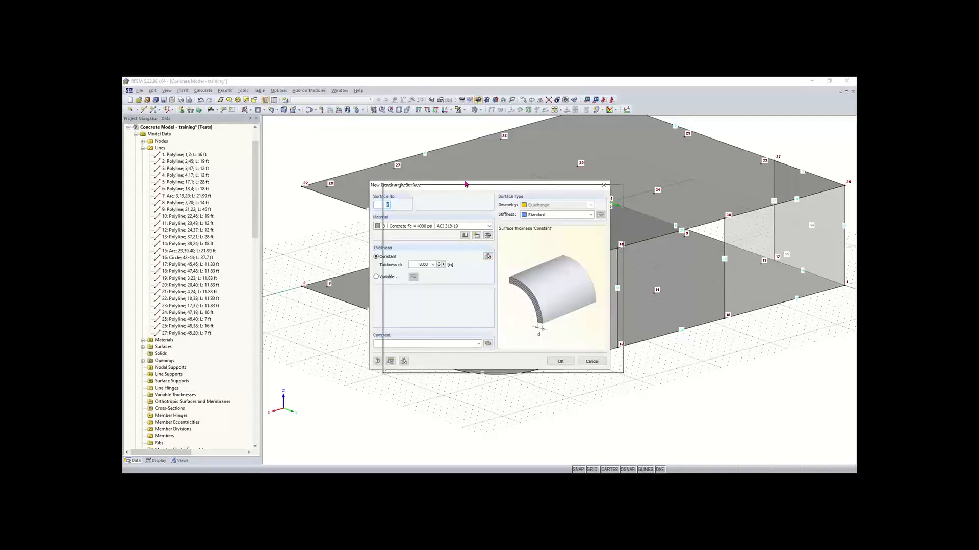
drag(422, 186, 502, 158)
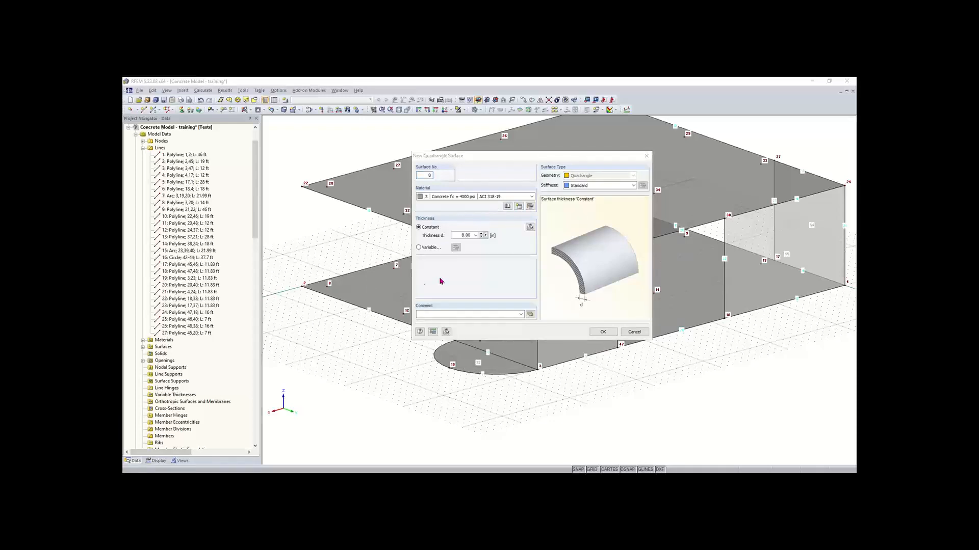
click(602, 332)
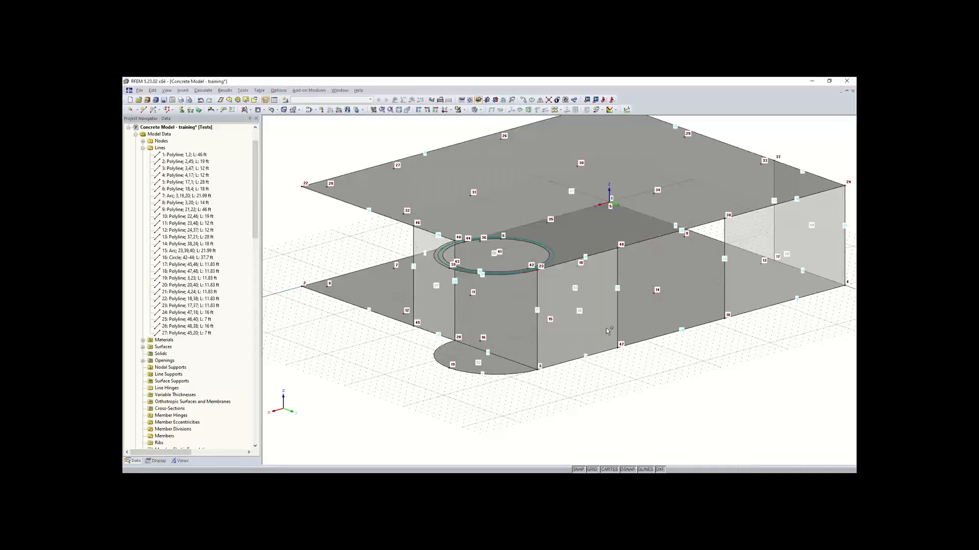
click(492, 376)
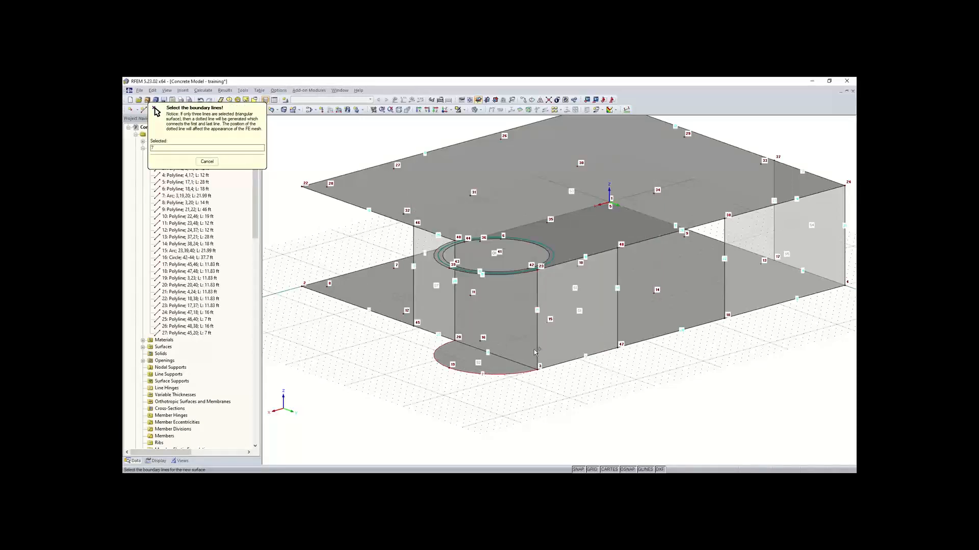
click(538, 332)
click(454, 290)
key(Escape)
ctrl+middle_drag(509, 389, 546, 389)
right_click(546, 389)
click(516, 380)
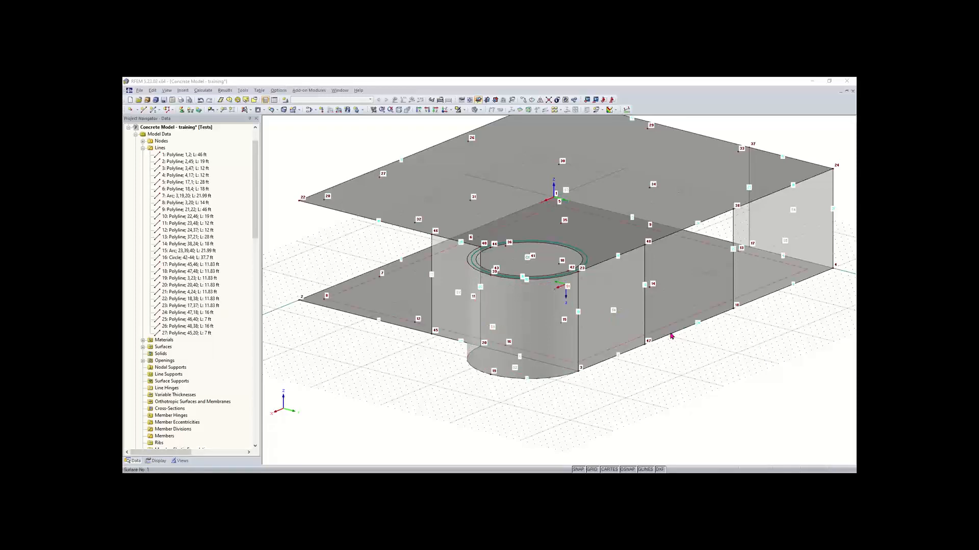
Step: Try to draw an 8 in thick rectangular surface from node 18 to upper slab node 34, and undo it
middle_drag(759, 312, 573, 347)
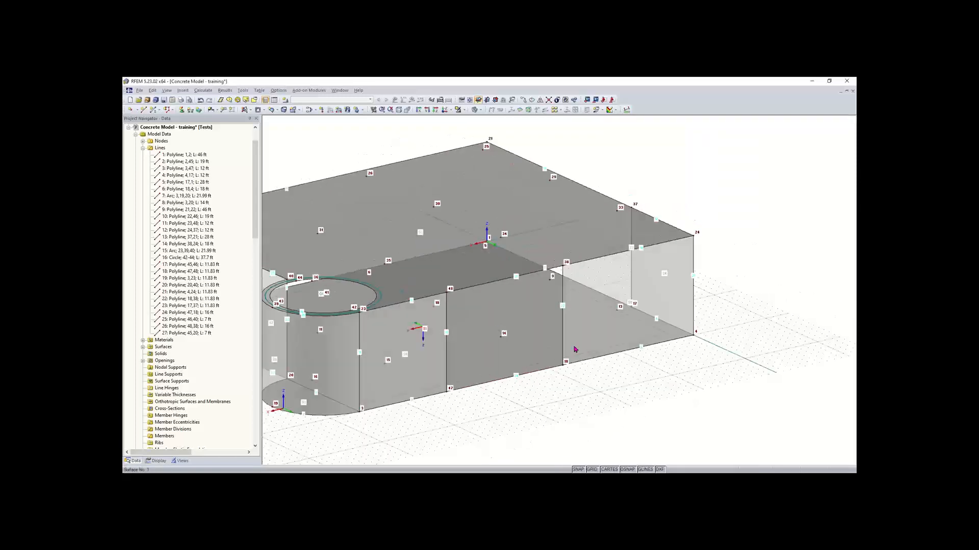
click(249, 110)
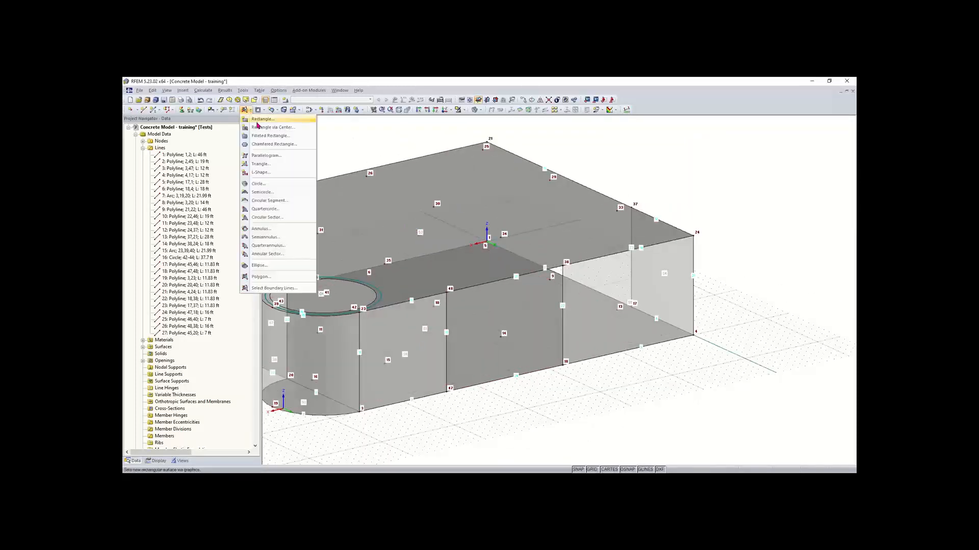
click(257, 120)
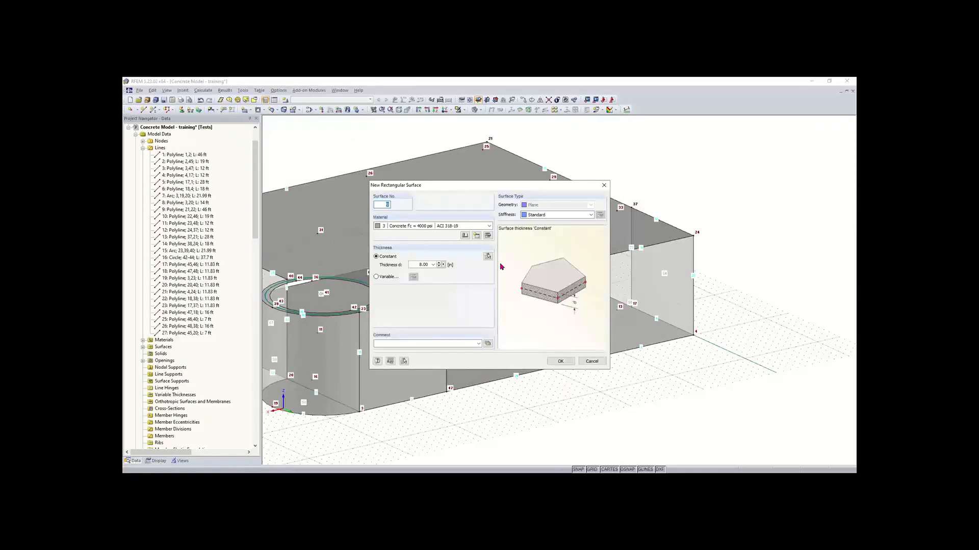
click(560, 361)
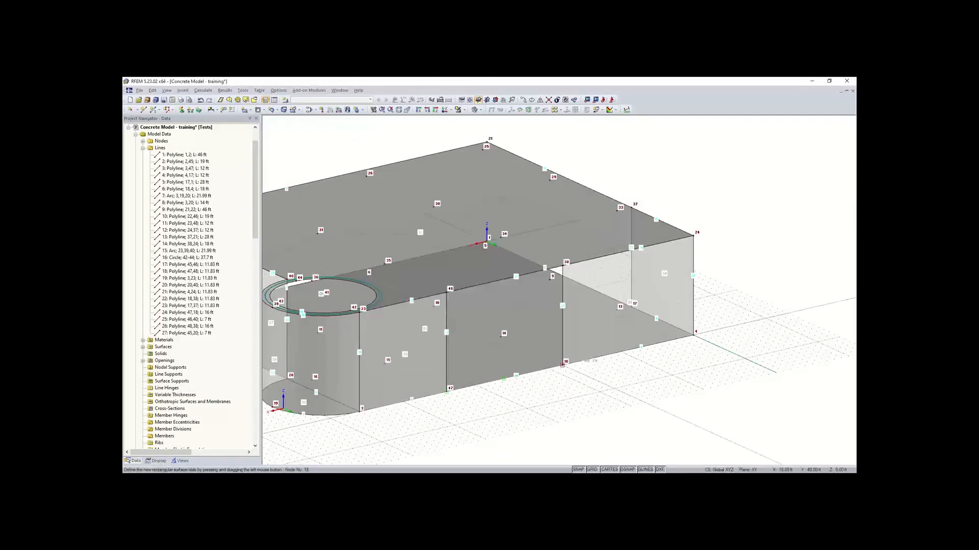
click(562, 365)
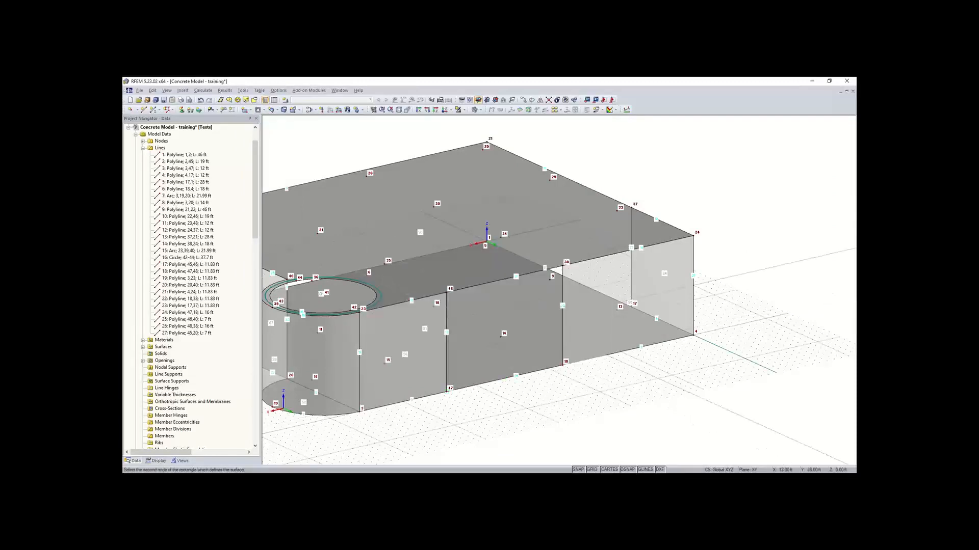
scroll(489, 245, up, 1)
scroll(485, 240, up, 3)
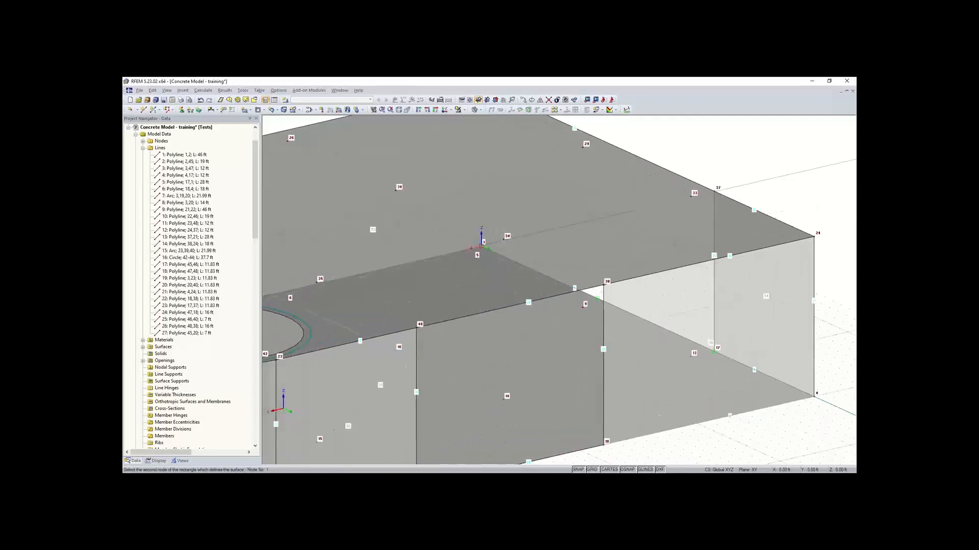
ctrl+middle_drag(482, 247, 494, 237)
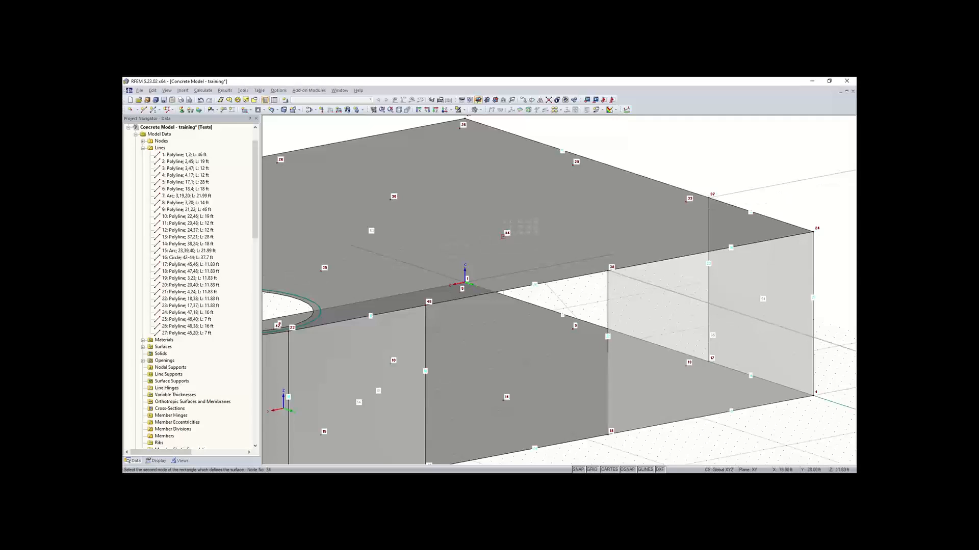
click(506, 235)
key(Escape)
ctrl+middle_drag(647, 427, 608, 431)
right_click(608, 431)
click(619, 453)
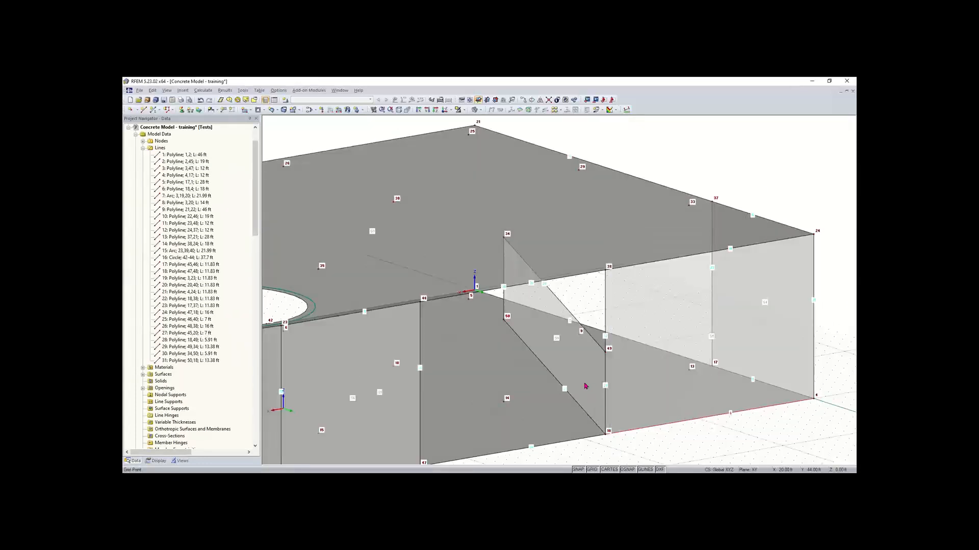
key(ctrl+z)
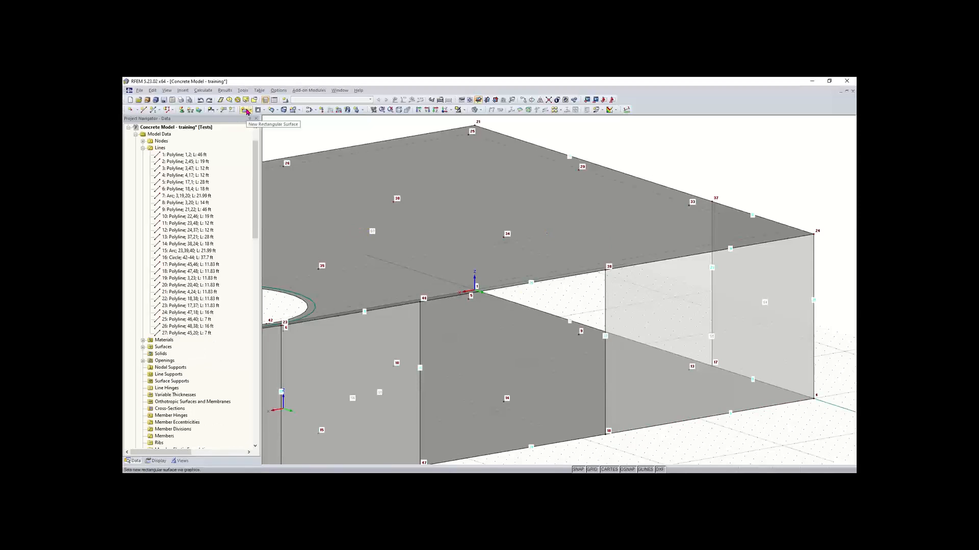
Step: Set the work plane to YZ and place its origin at node 18 on the lower slab edge
scroll(586, 199, down, 2)
ctrl+middle_drag(586, 199, 580, 204)
scroll(513, 363, down, 2)
middle_drag(513, 363, 549, 370)
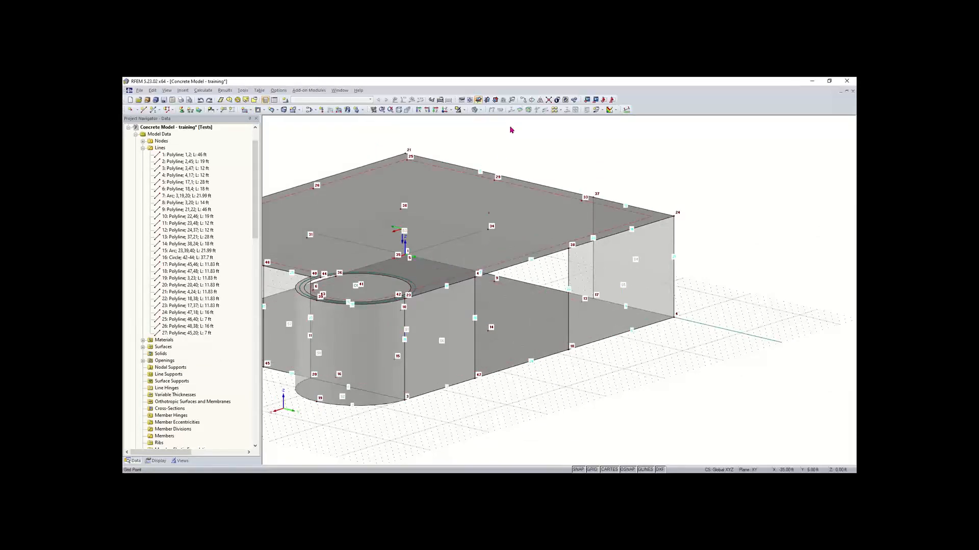
click(487, 100)
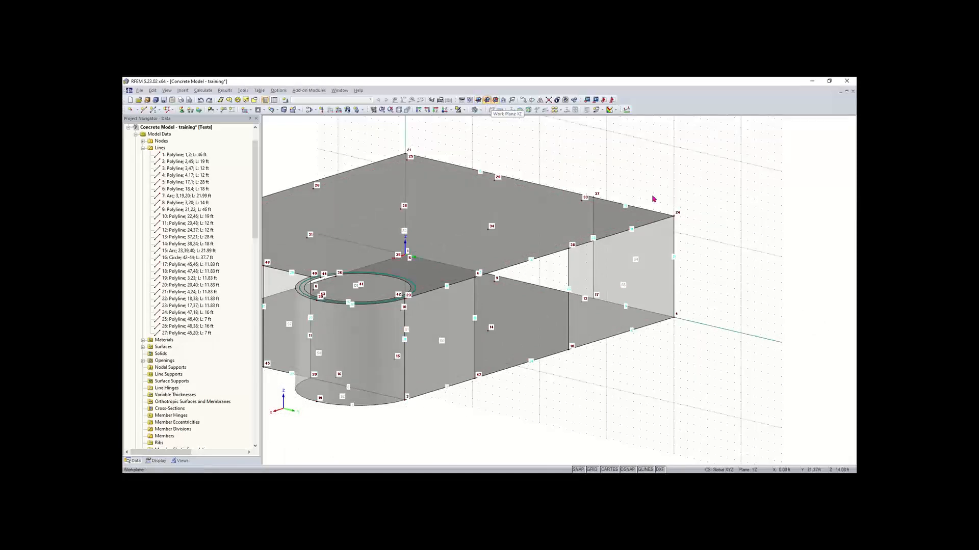
scroll(721, 217, down, 1)
middle_drag(720, 217, 676, 253)
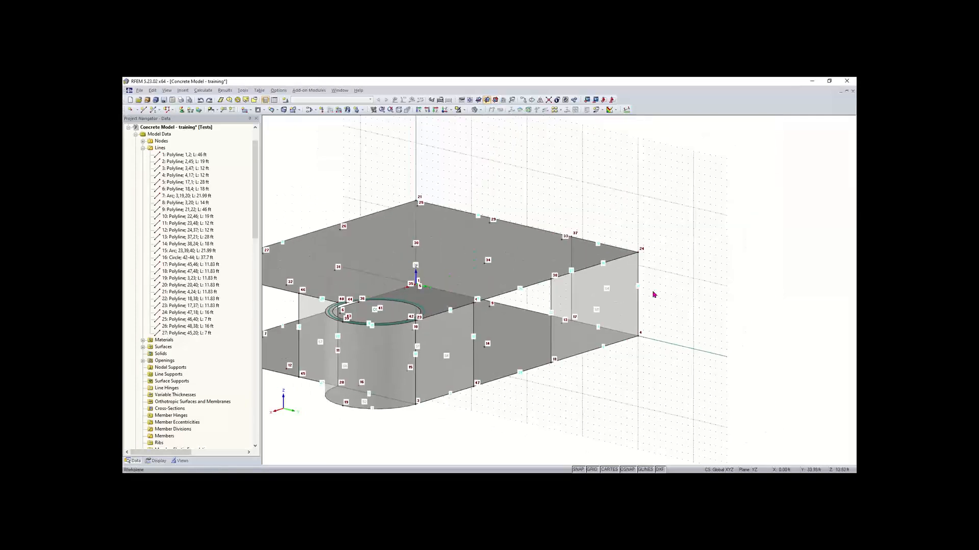
click(469, 100)
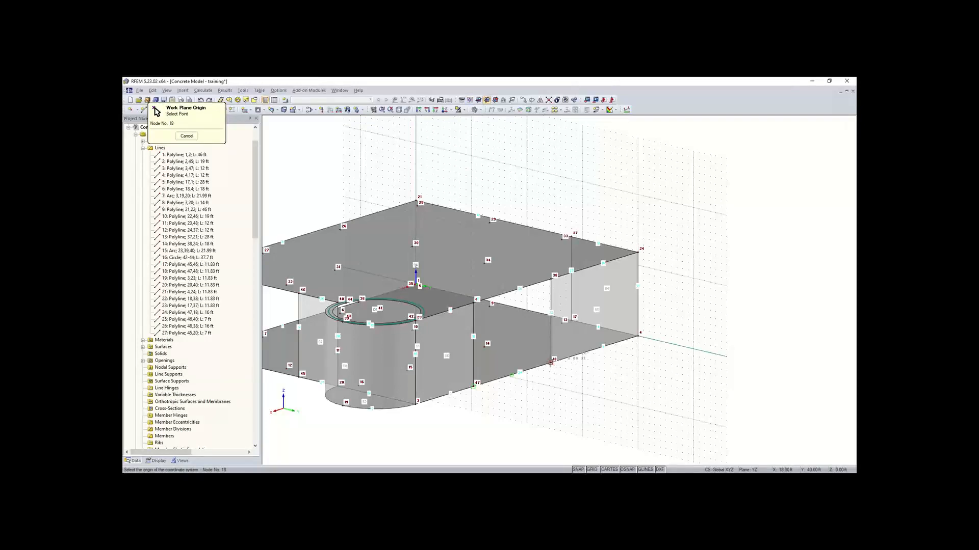
click(551, 365)
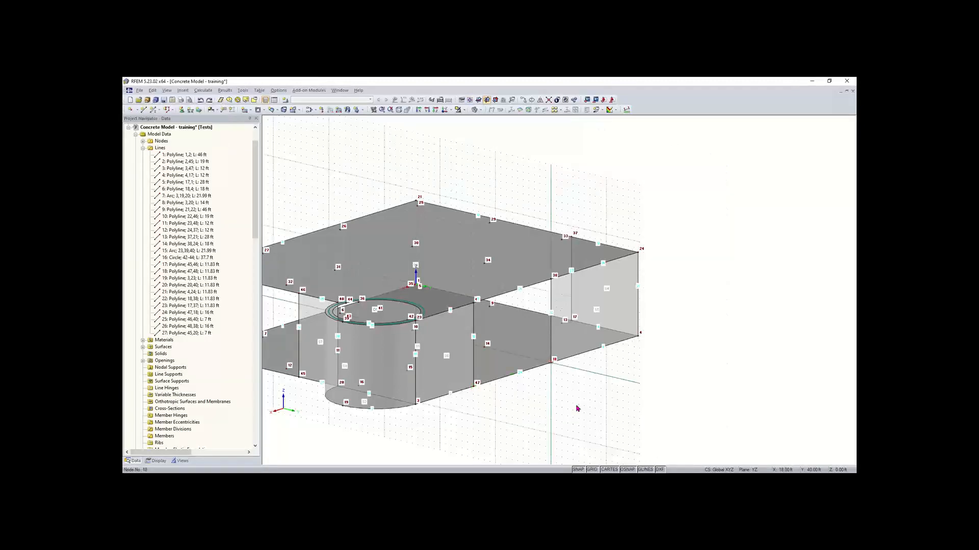
Step: Draw a rectangular wall surface in the YZ plane from node 18 on the lower slab edge up to node 34 on the upper slab
scroll(573, 402, up, 2)
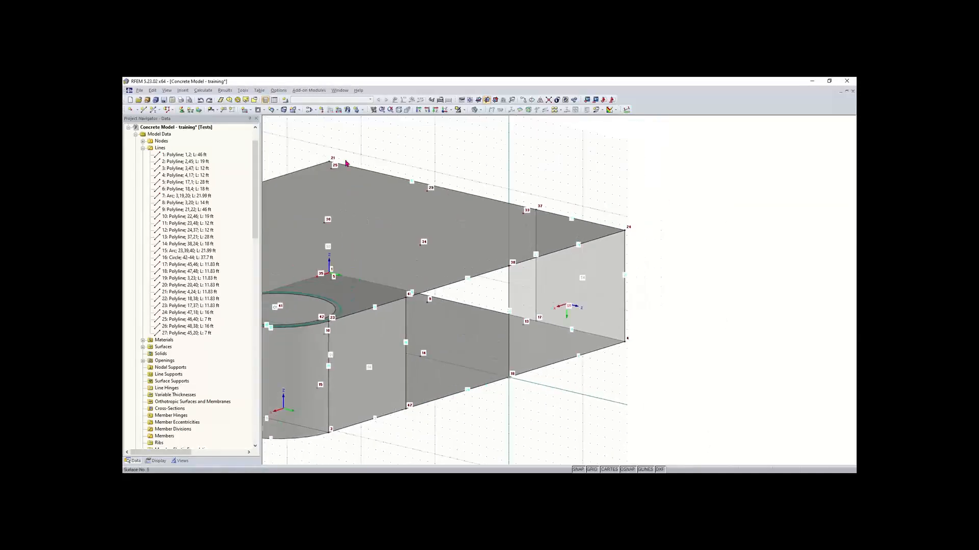
click(244, 111)
click(566, 360)
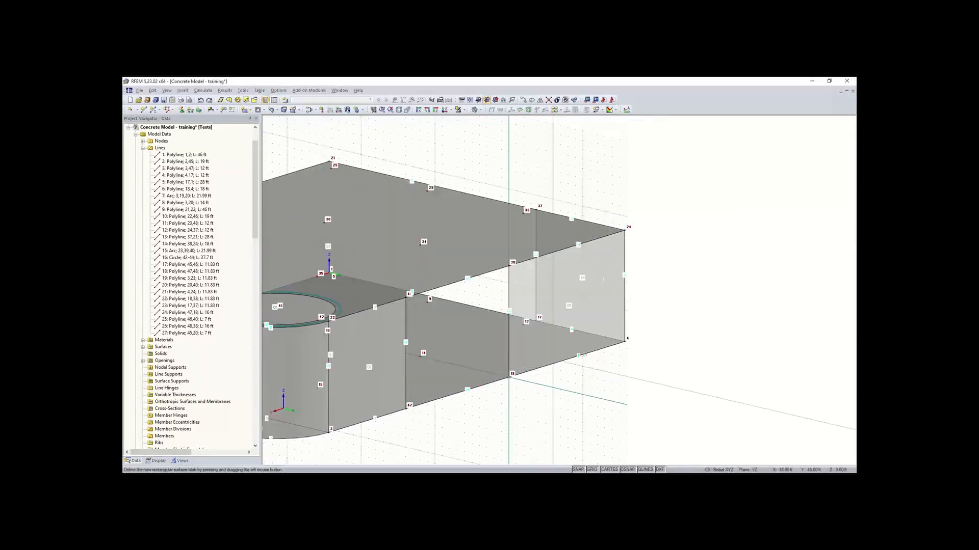
click(509, 378)
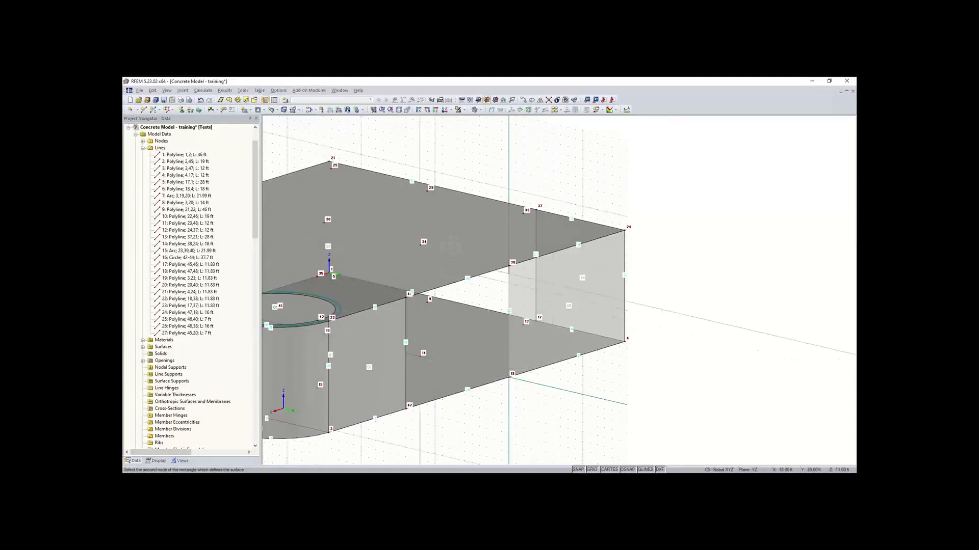
click(420, 246)
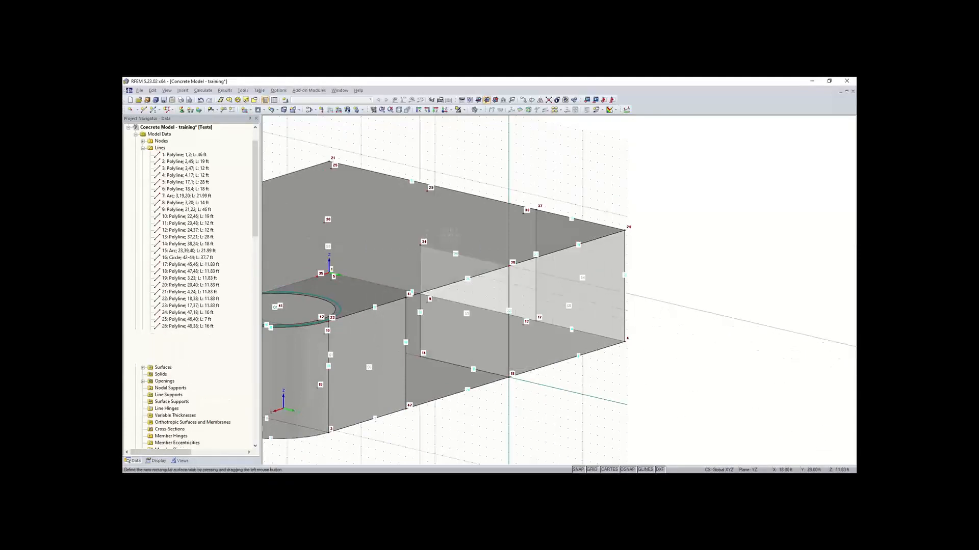
scroll(482, 316, up, 2)
click(482, 316)
ctrl+middle_drag(481, 316, 395, 276)
right_click(396, 275)
click(363, 288)
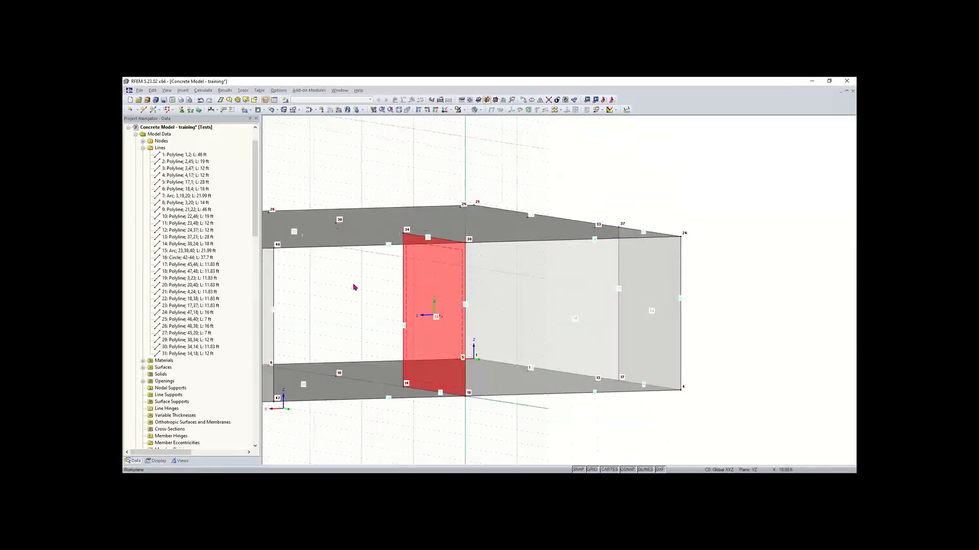
scroll(372, 284, down, 1)
ctrl+middle_drag(440, 299, 523, 310)
scroll(523, 310, down, 2)
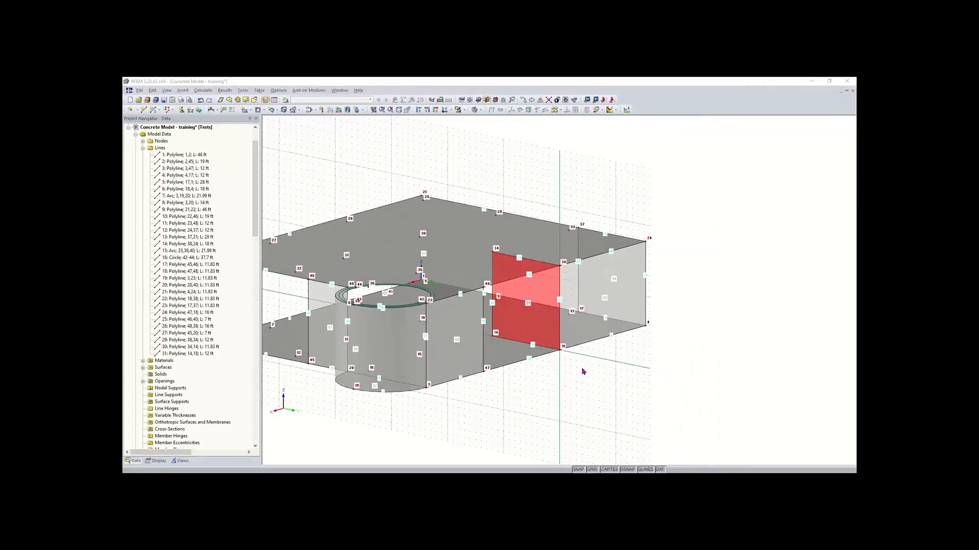
Step: Set the work plane back to XY and bring the open slab corner at nodes 5 and 25 into view
ctrl+middle_drag(634, 399, 257, 342)
right_click(257, 342)
click(640, 298)
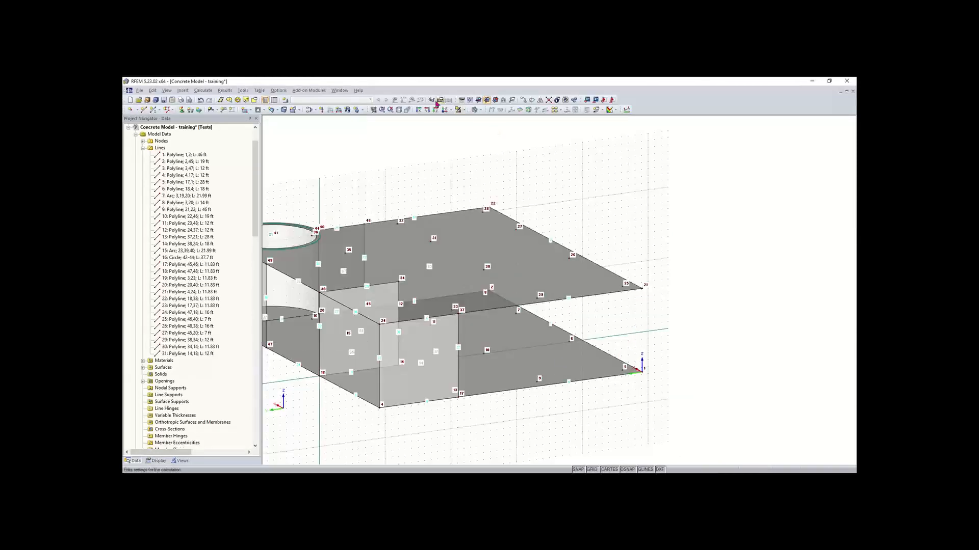
click(478, 101)
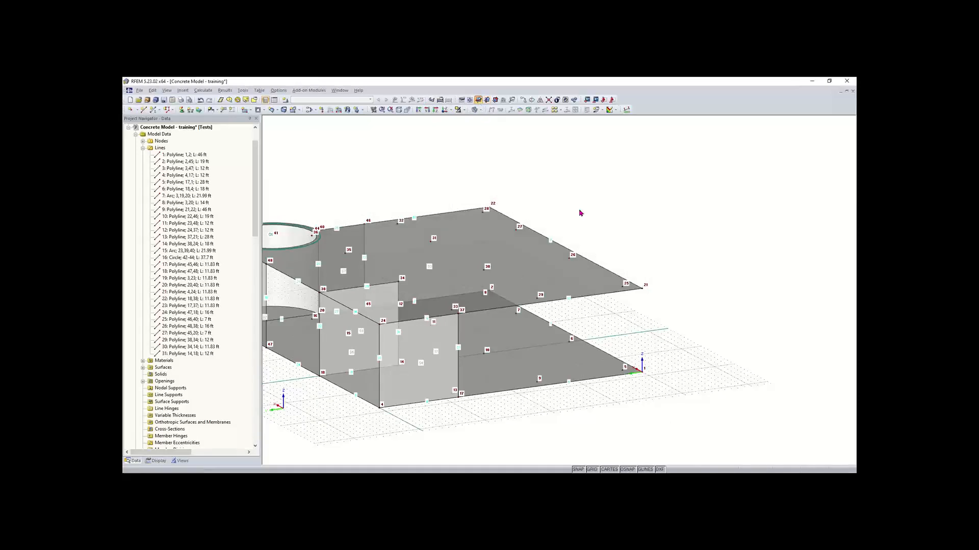
ctrl+middle_drag(660, 334, 444, 350)
right_click(378, 360)
click(503, 417)
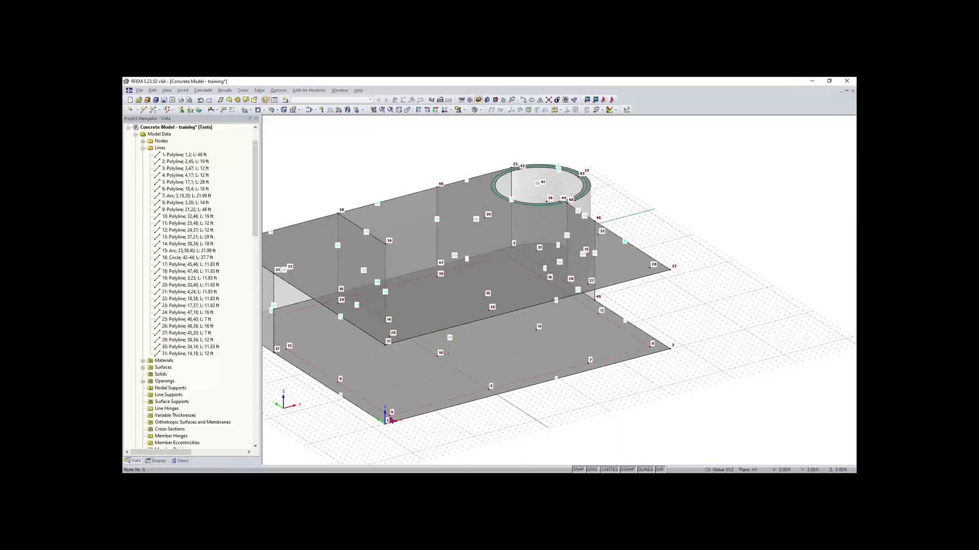
middle_drag(426, 420, 407, 397)
Step: Draw a vertical line between upper slab node 25 and lower slab node 5, and end the line command
click(143, 110)
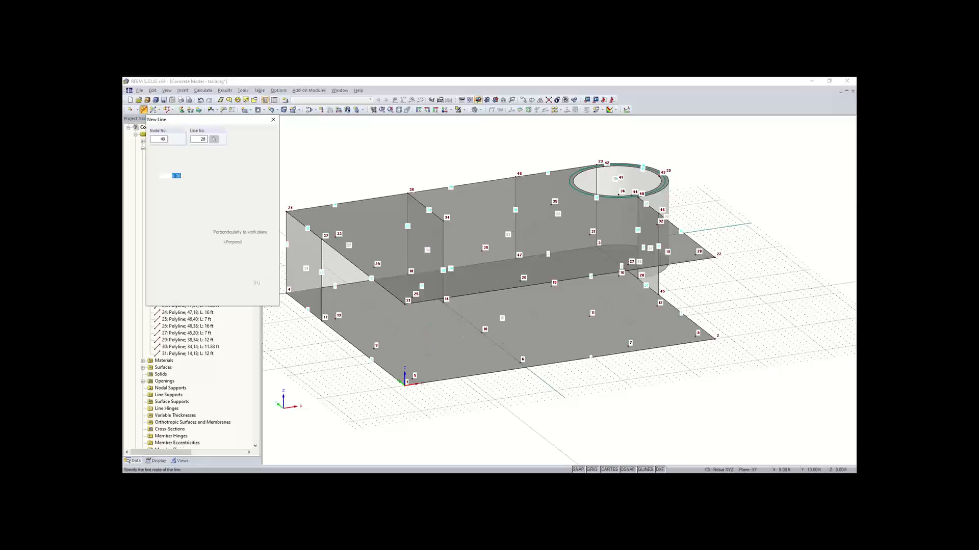
click(416, 294)
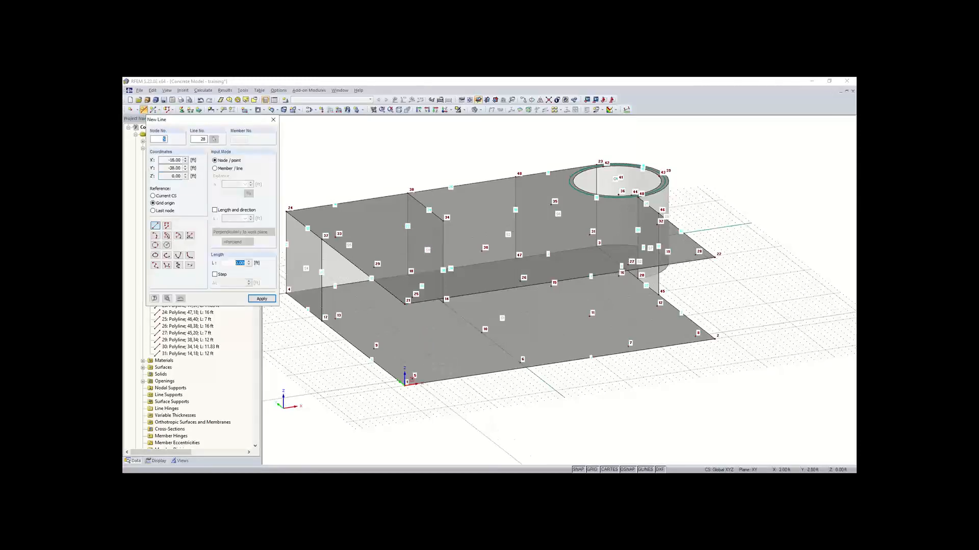
click(412, 380)
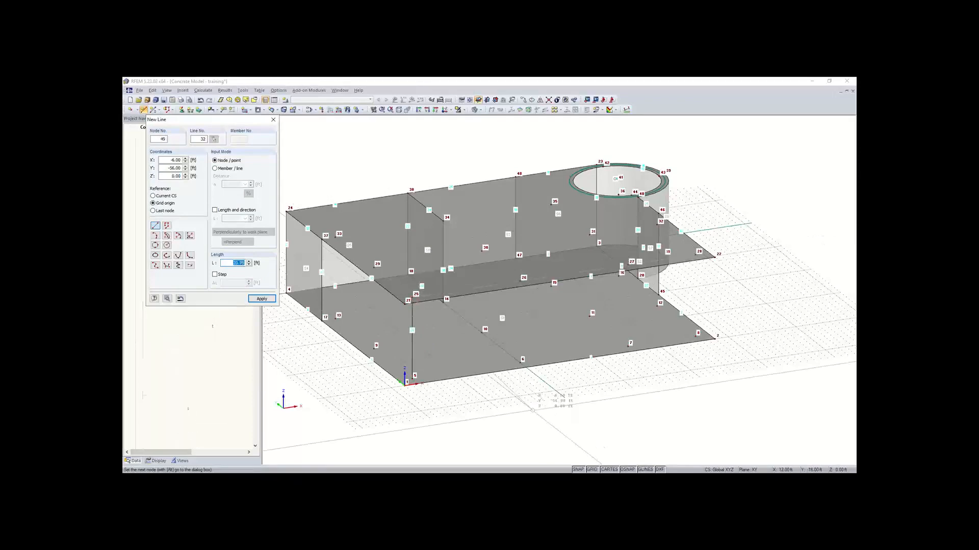
right_click(532, 410)
right_click(532, 410)
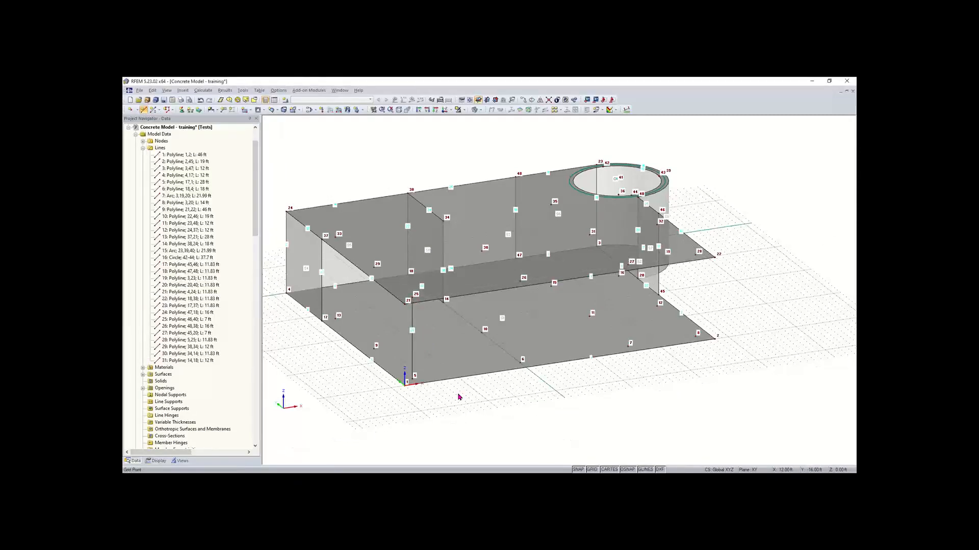
mouse_move(354, 399)
ctrl+middle_down()
mouse_move(389, 374)
mouse_move(347, 372)
mouse_move(372, 392)
ctrl+middle_up()
right_click(372, 392)
click(467, 417)
scroll(425, 346, up, 3)
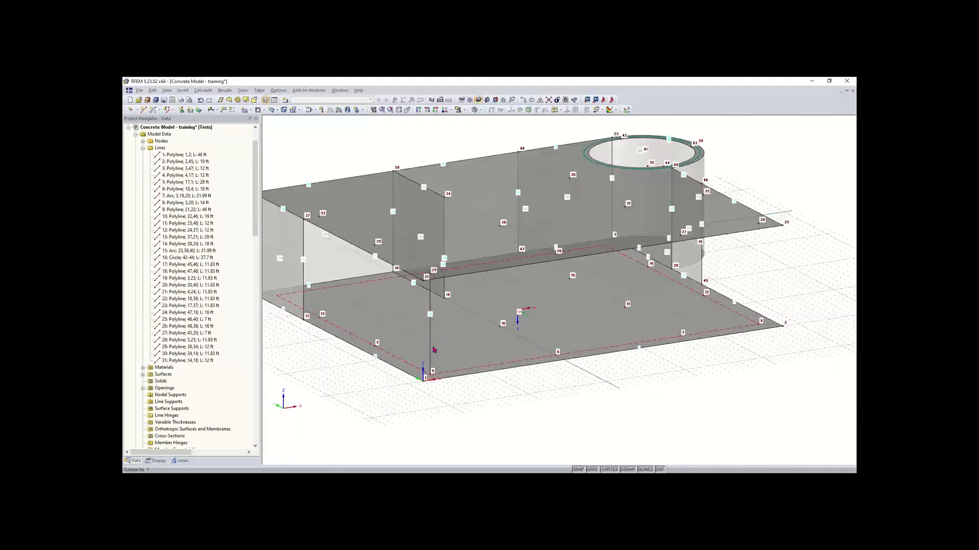
Step: Assign a new beam member to the vertical line between nodes 5 and 25 and choose a parametric massive rectangle as its cross-section
double_click(431, 350)
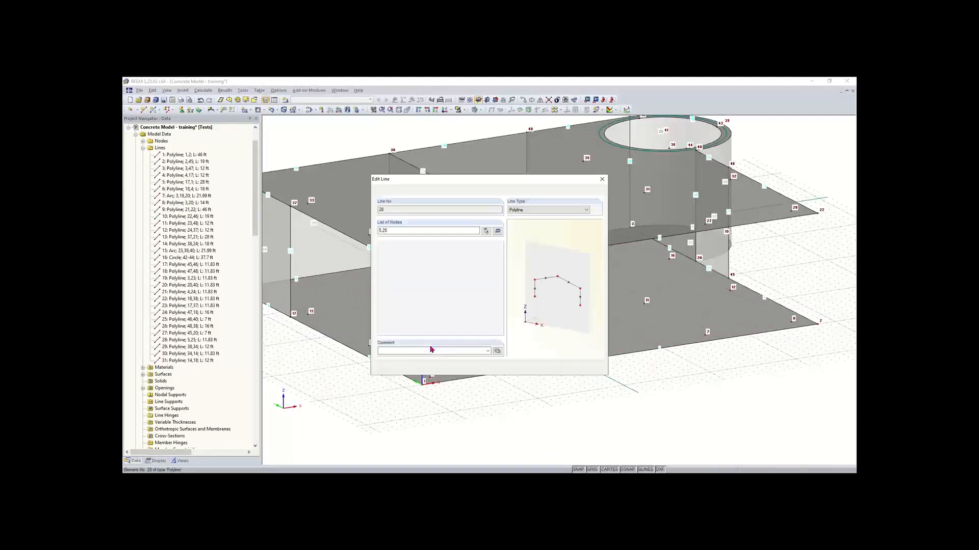
click(402, 192)
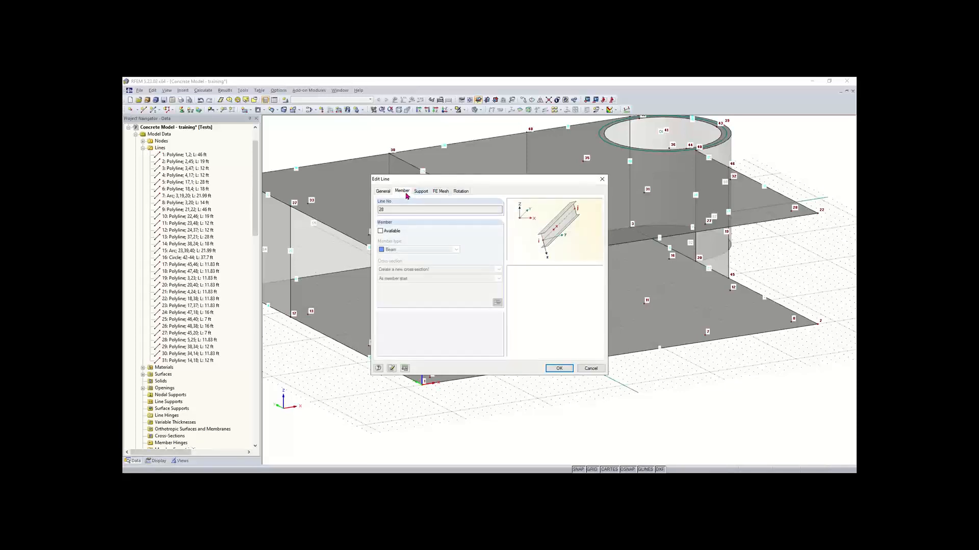
click(381, 231)
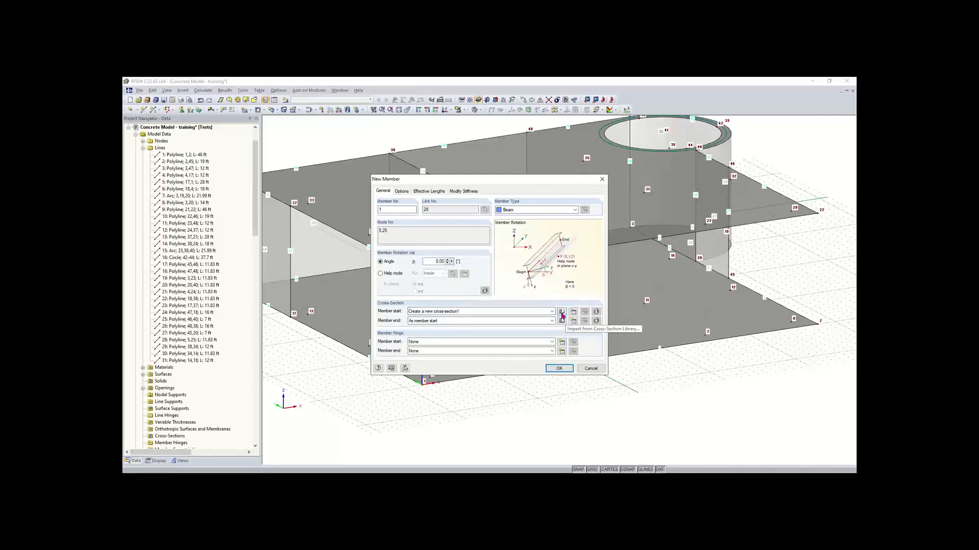
click(562, 315)
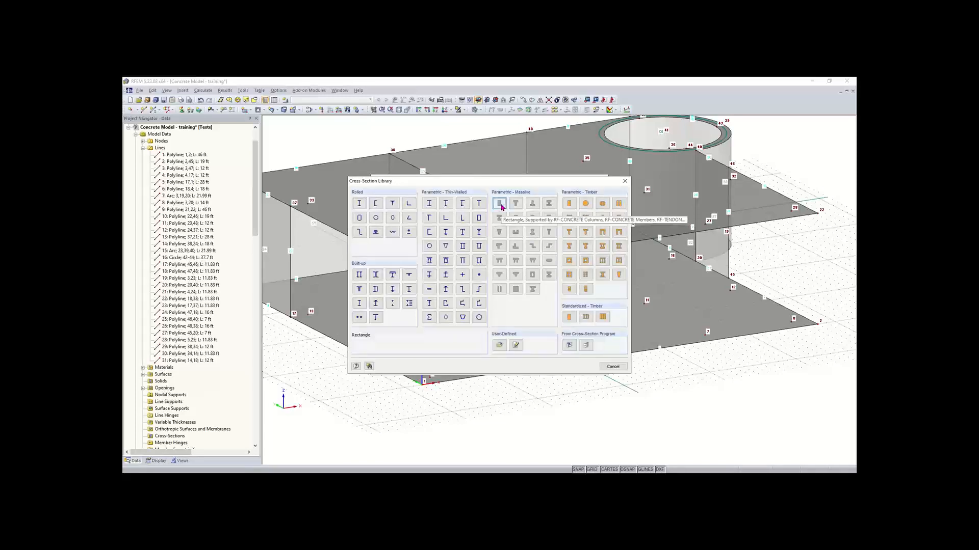
click(500, 204)
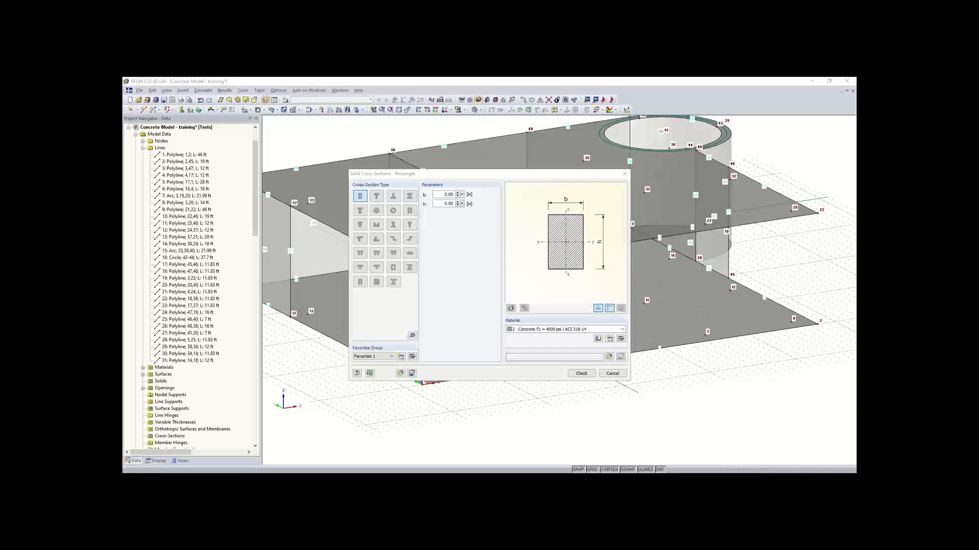
Step: Set the rectangular cross-section's width b and depth h to 14 in each
click(474, 196)
text(14)
key(Tab)
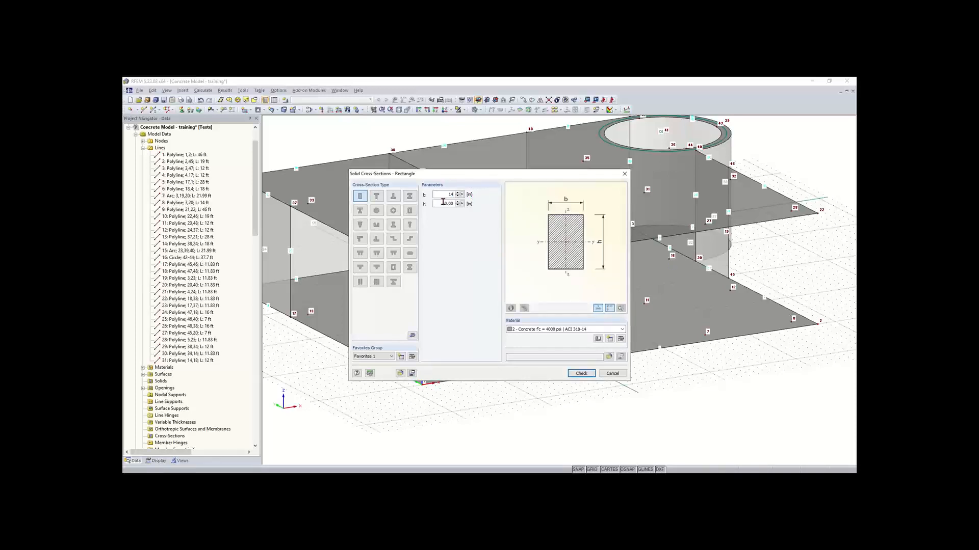
text(14)
Step: Assign Concrete f'c = 4000 psi from the ACI 318-19 standard to the section, and confirm the section, member and line
click(609, 339)
click(387, 205)
click(387, 220)
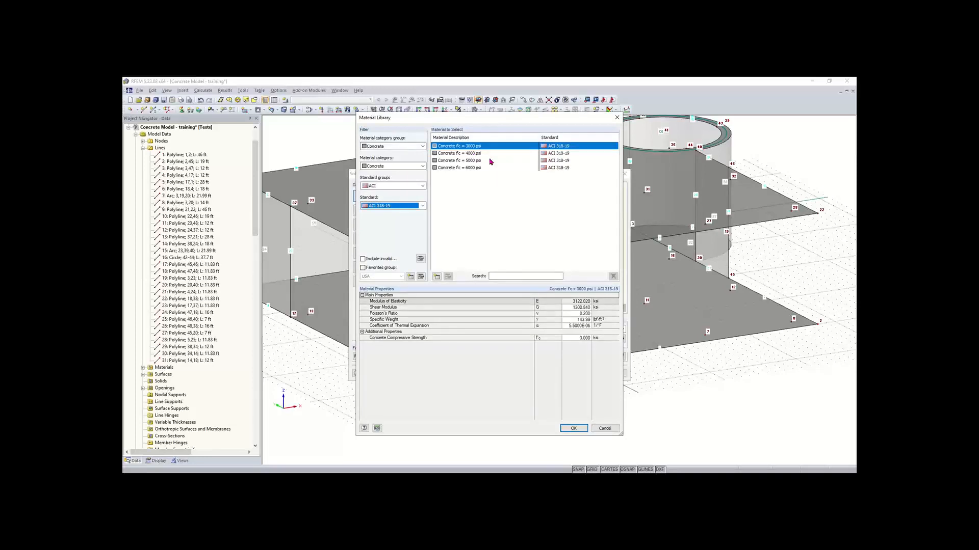
click(473, 153)
click(573, 428)
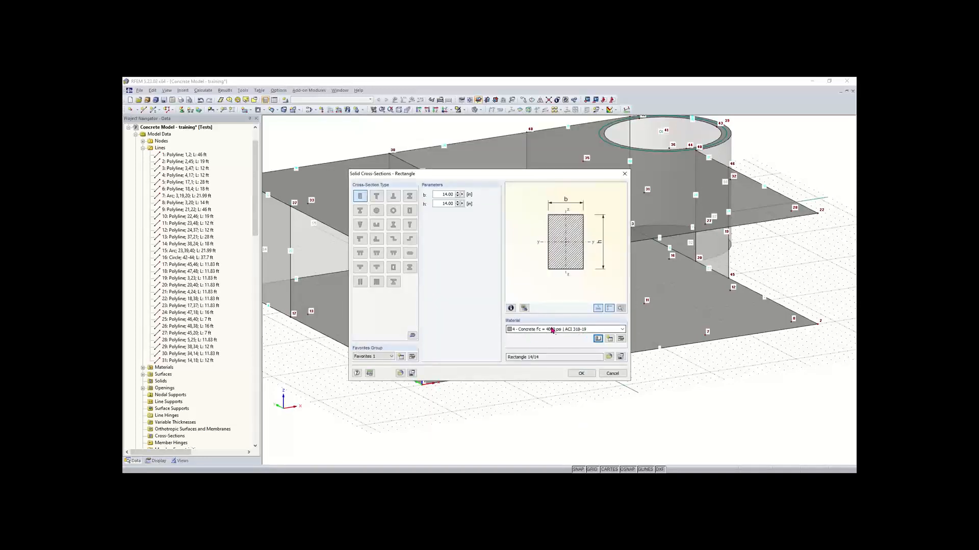
click(580, 375)
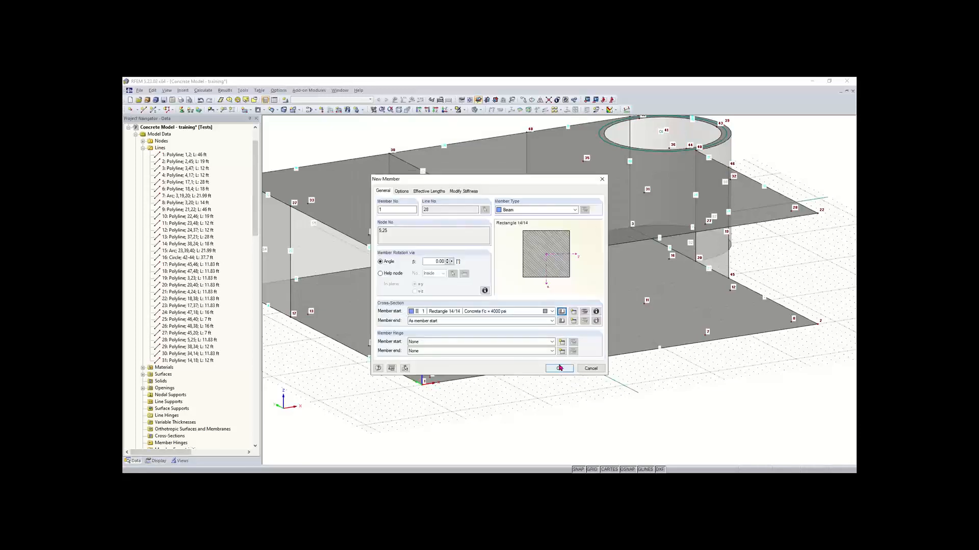
click(560, 368)
click(563, 373)
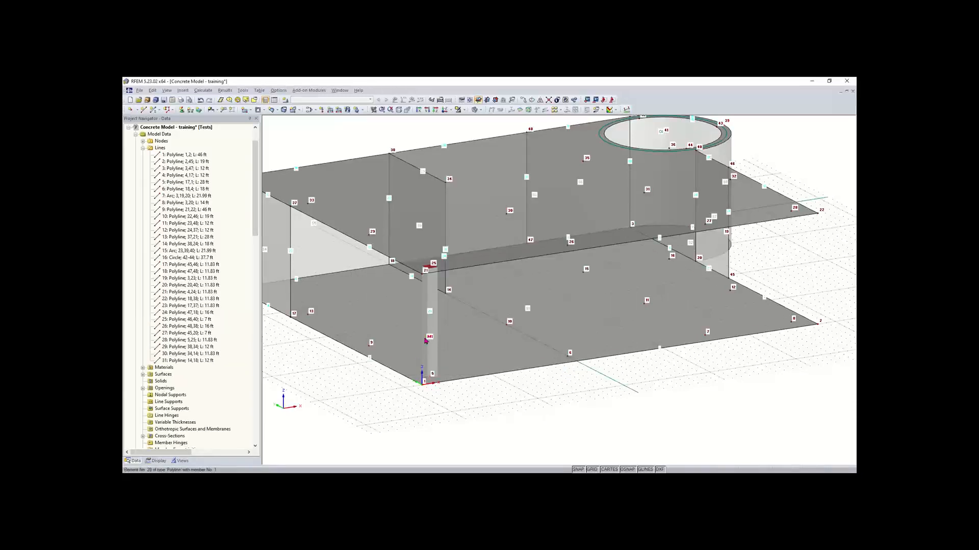
Step: Examine the new column at the slab corner from several angles
scroll(437, 360, down, 1)
middle_drag(437, 359, 483, 337)
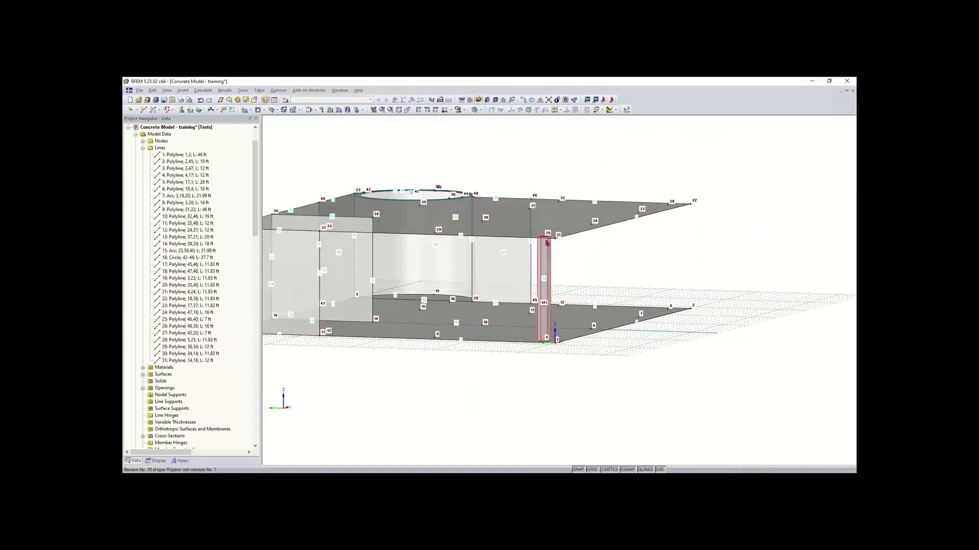
scroll(549, 289, up, 1)
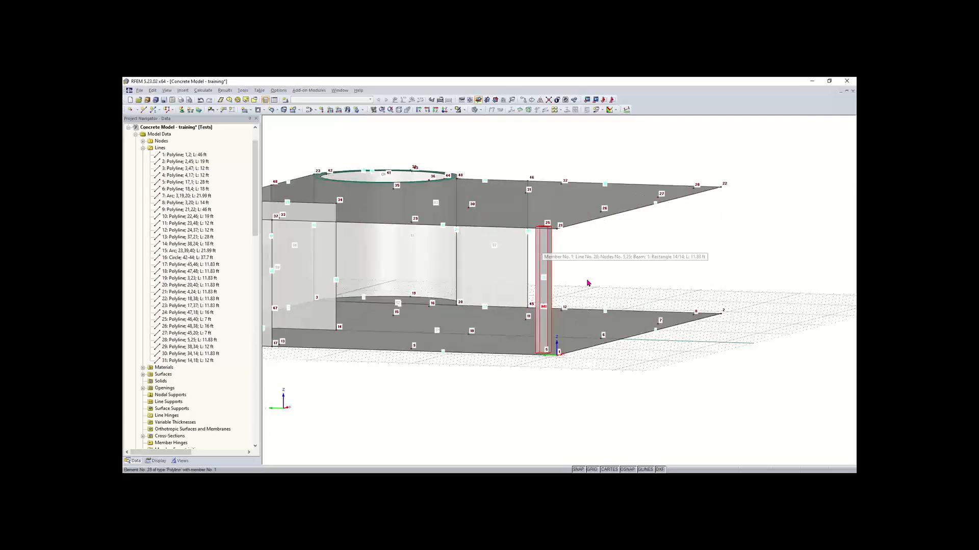
ctrl+right_drag(664, 278, 556, 307)
click(554, 406)
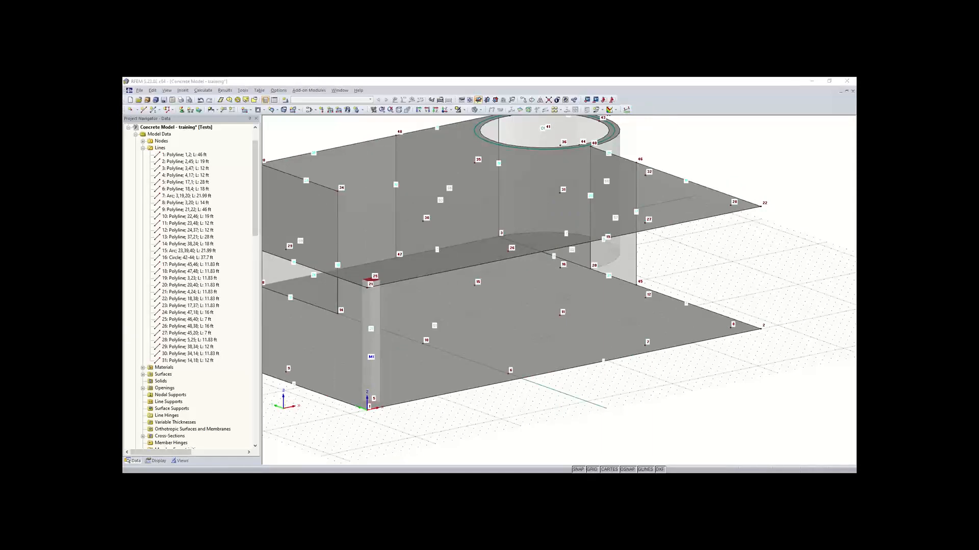
scroll(482, 378, down, 3)
middle_drag(502, 352, 499, 323)
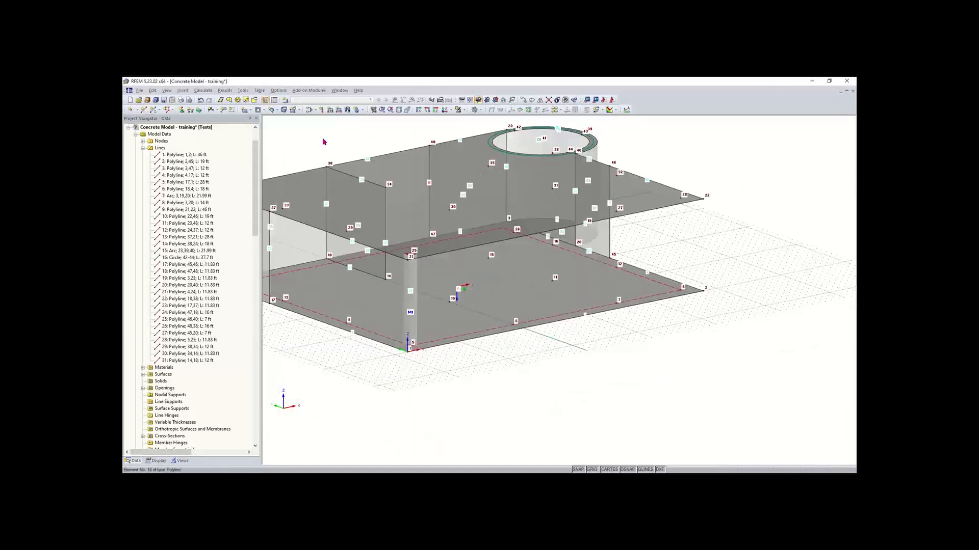
Step: Show the data tables and review the Rectangle 14/14 entry in the cross-sections table, reducing the table's height
click(275, 100)
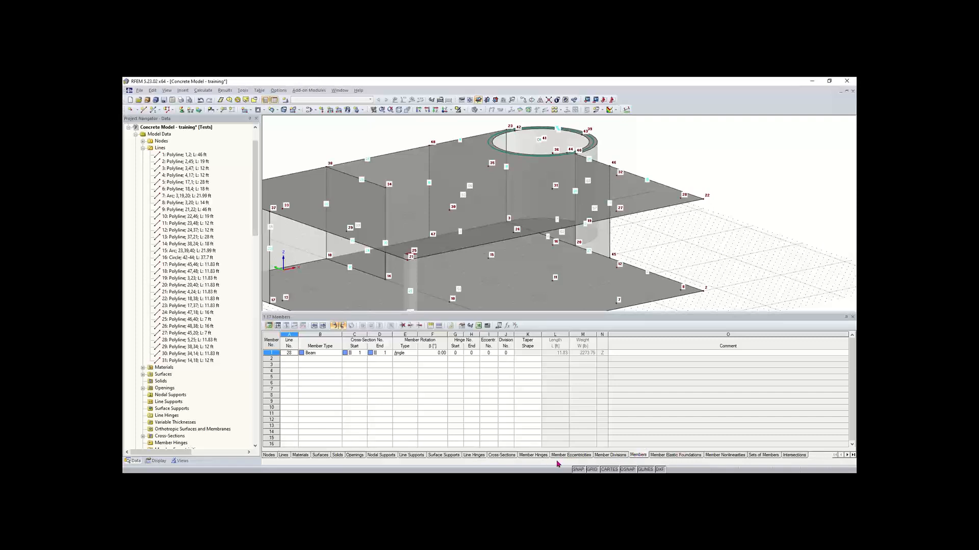
click(496, 457)
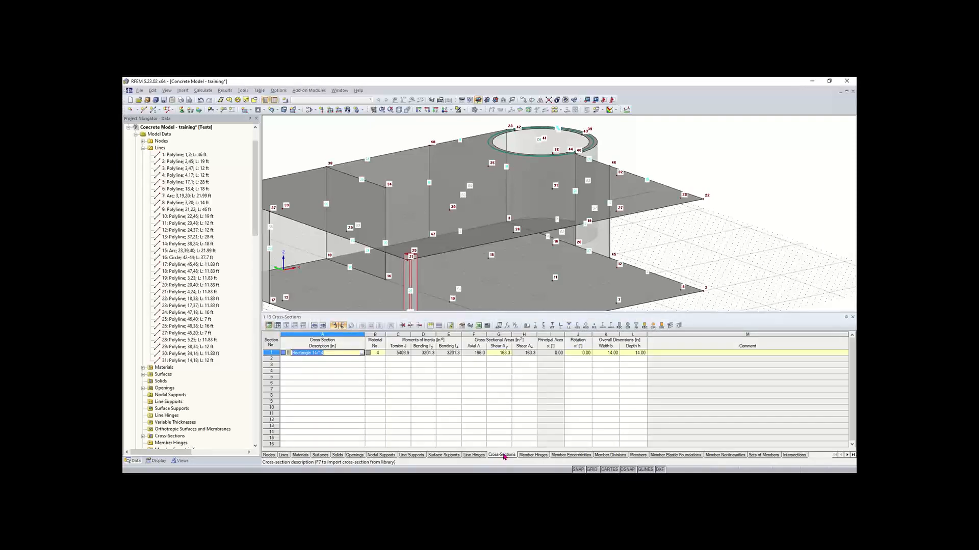
click(323, 371)
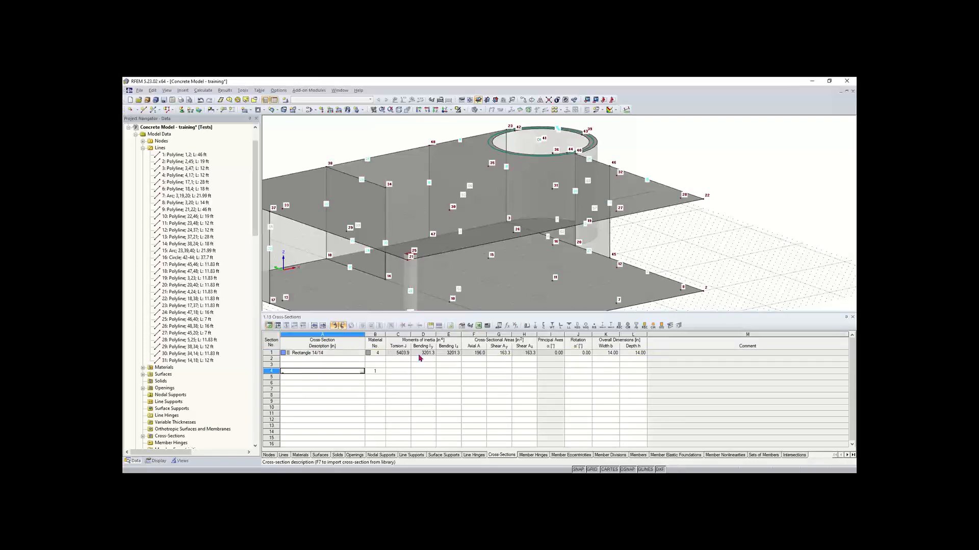
double_click(360, 352)
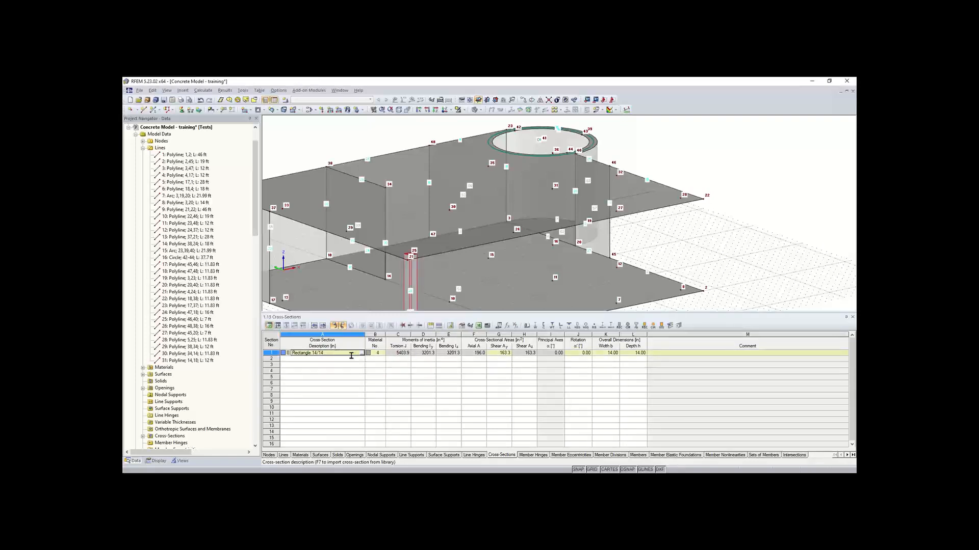
click(400, 354)
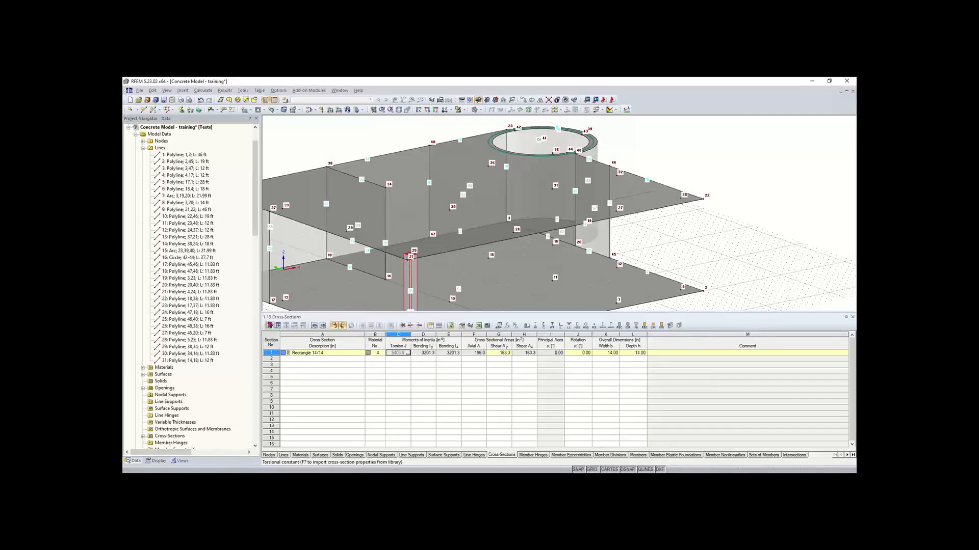
scroll(393, 262, down, 3)
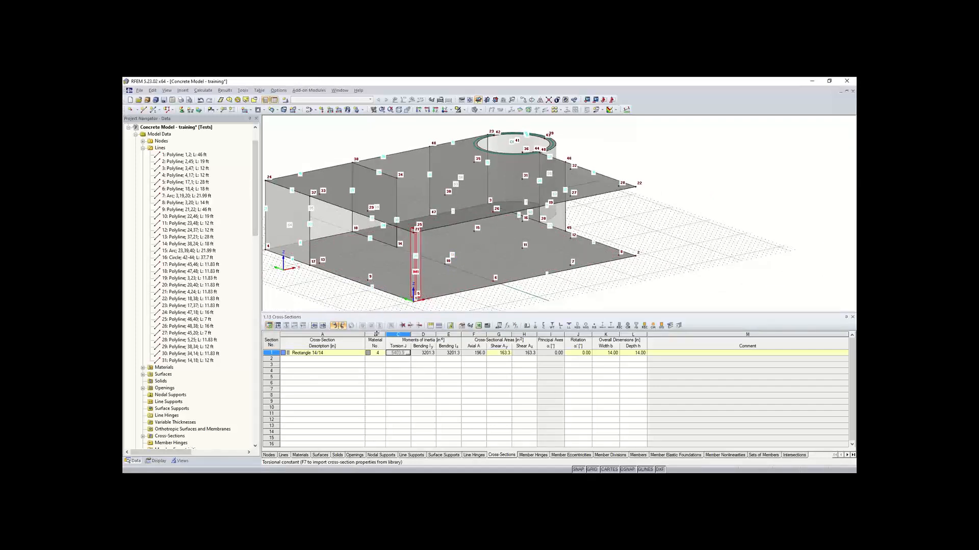
drag(376, 313, 376, 333)
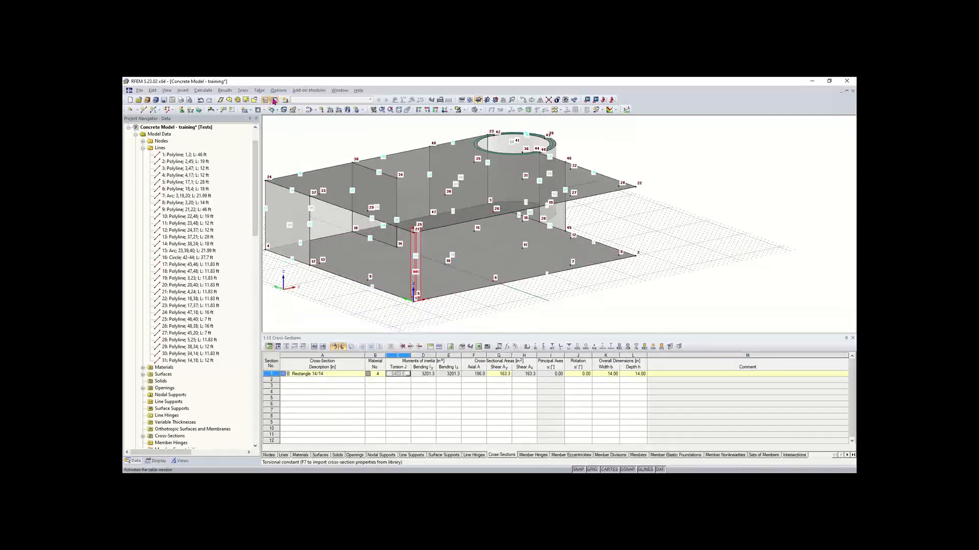
Step: Hide the data tables and copy the corner column to nodes 6, 7 and 8 along the lower slab's edge
click(274, 100)
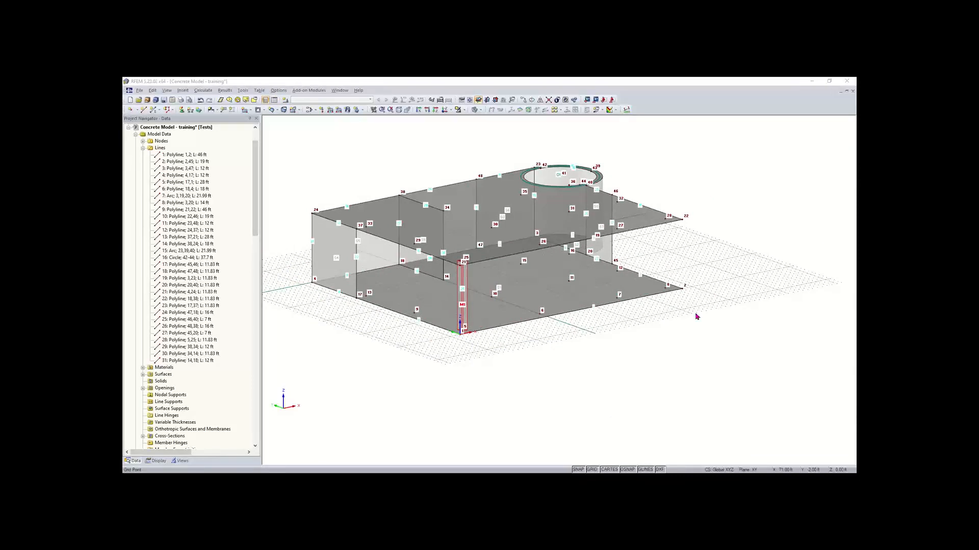
click(581, 339)
click(581, 339)
ctrl+middle_drag(580, 339, 559, 340)
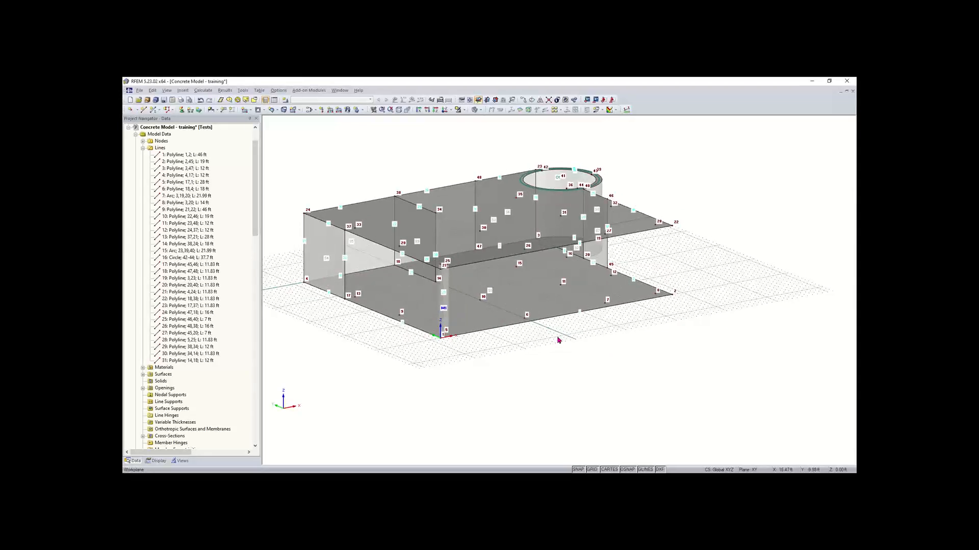
scroll(522, 376, up, 3)
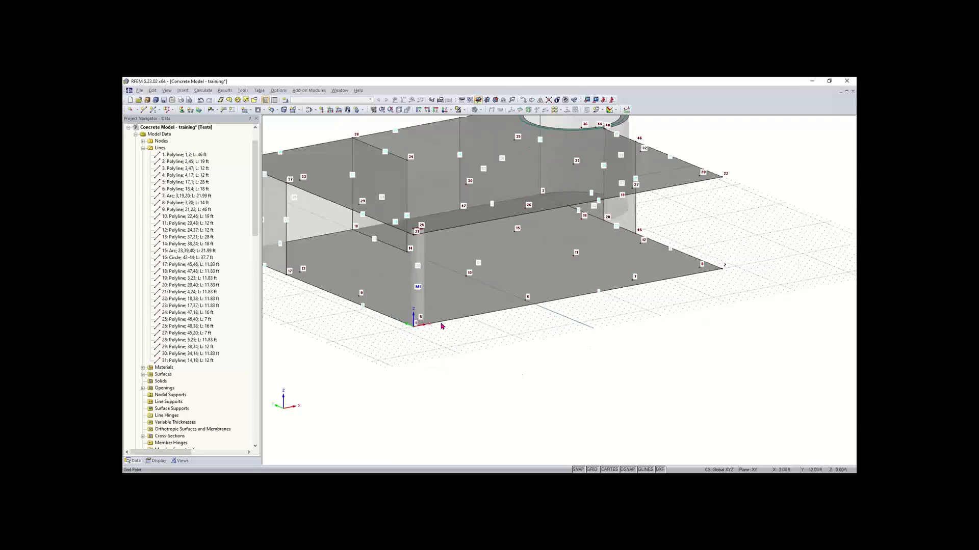
click(423, 304)
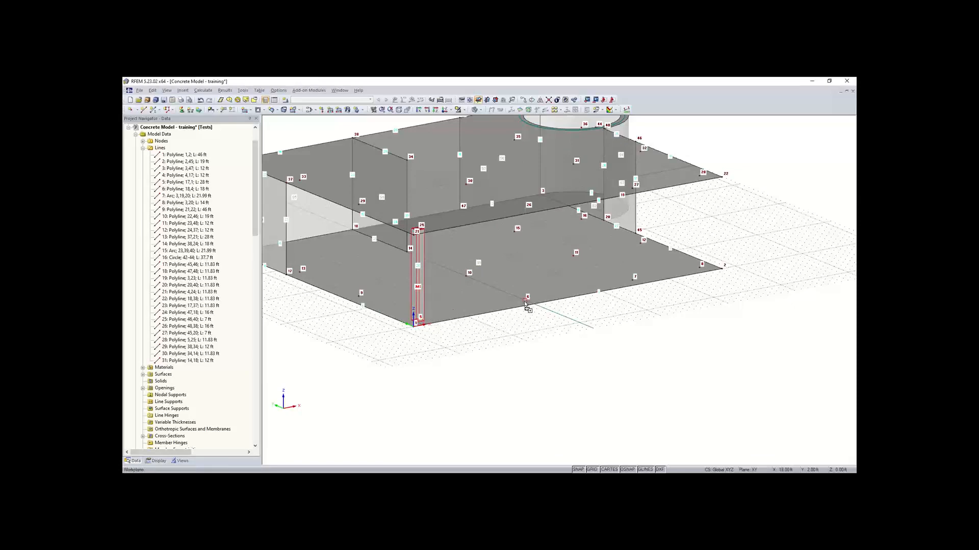
click(526, 302)
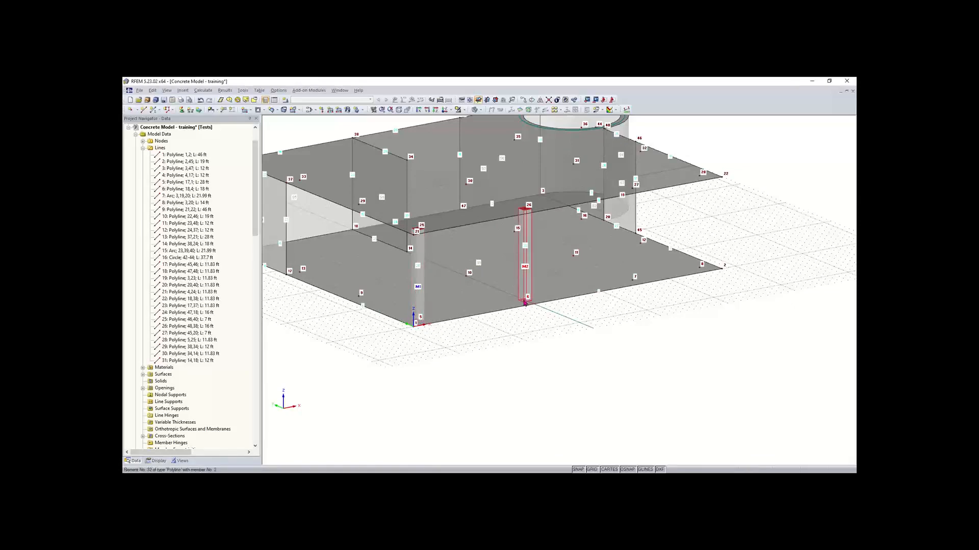
click(633, 284)
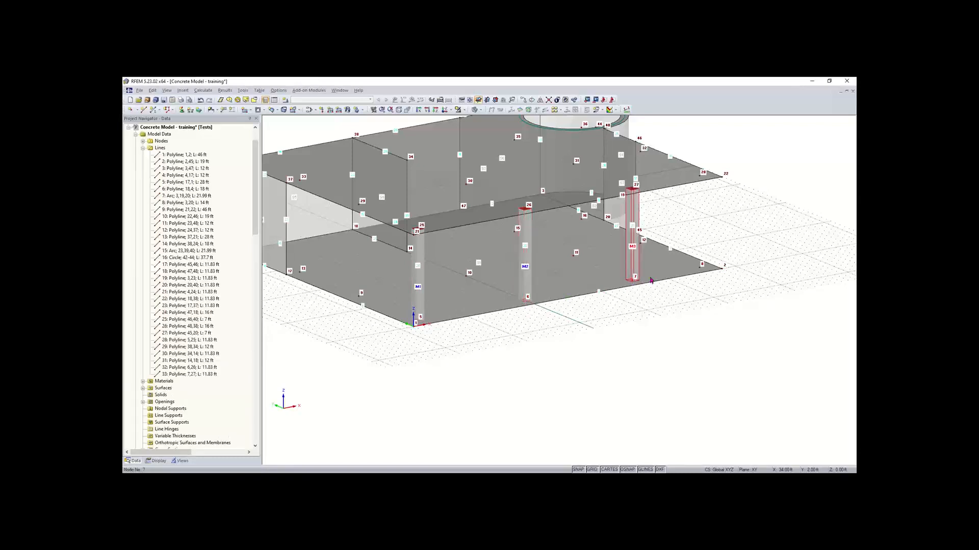
click(701, 270)
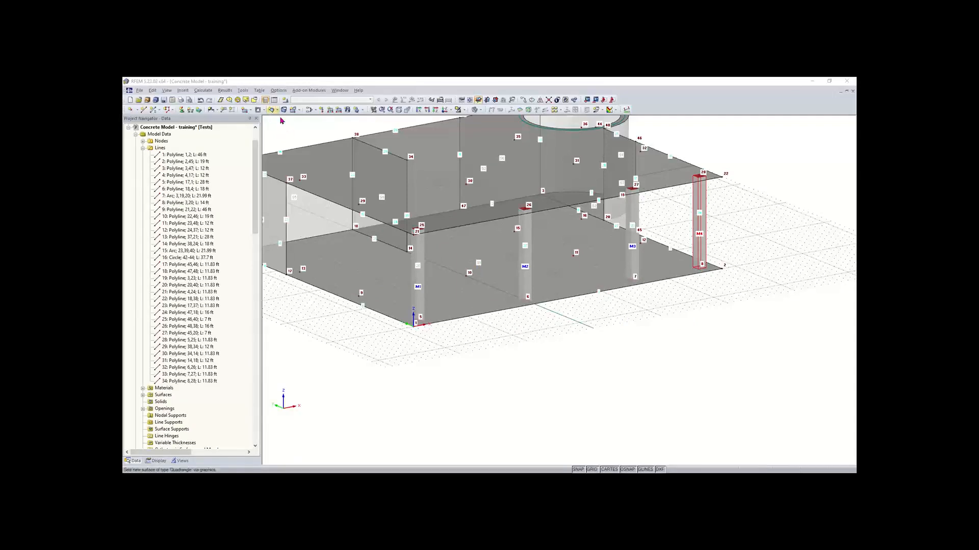
Step: Use Special Selection to select all members with cross-section 1: Rectangle 14/14, Concrete f'c = 4000 psi
click(255, 100)
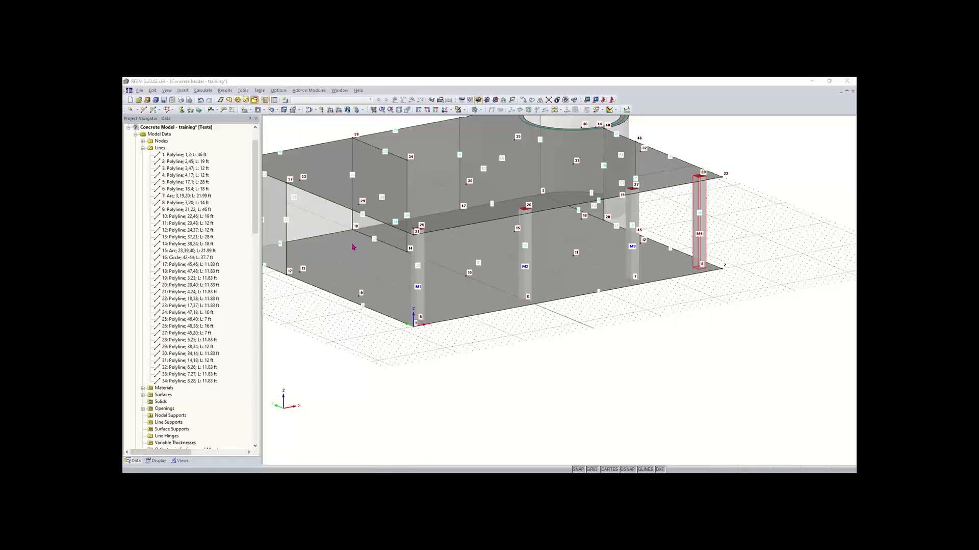
click(254, 100)
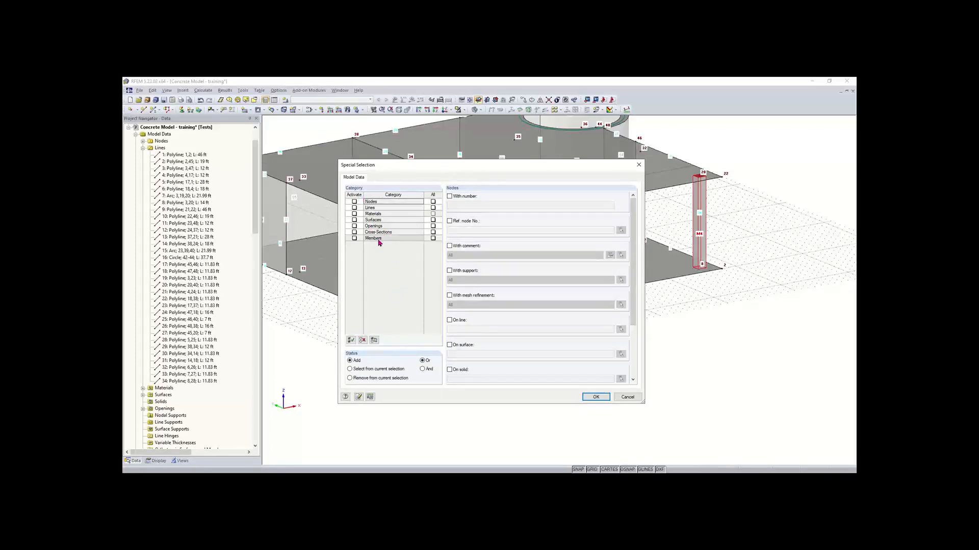
click(355, 239)
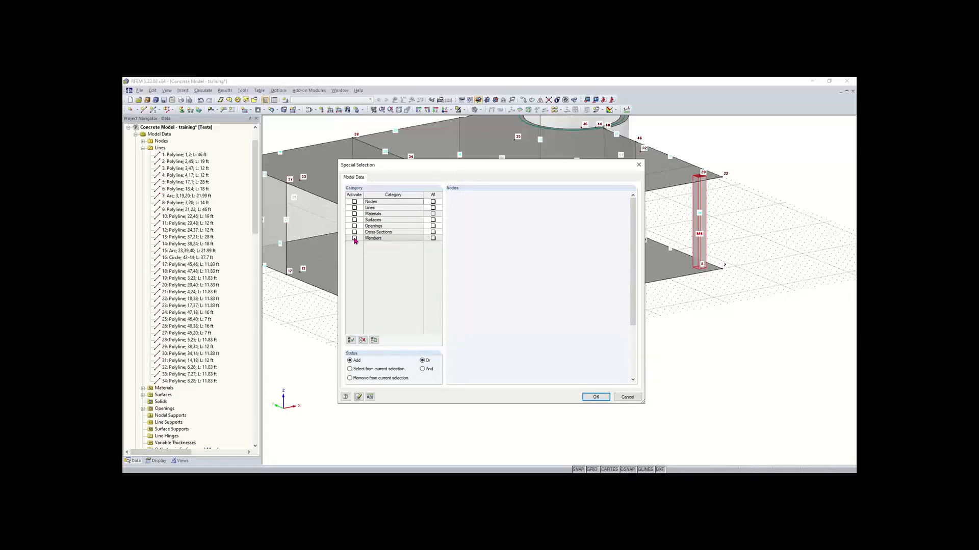
click(355, 239)
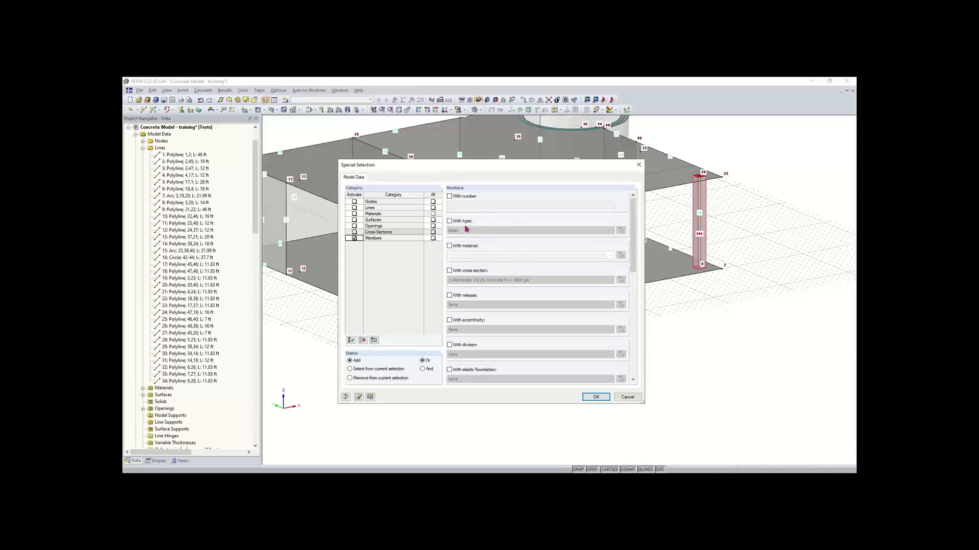
click(450, 271)
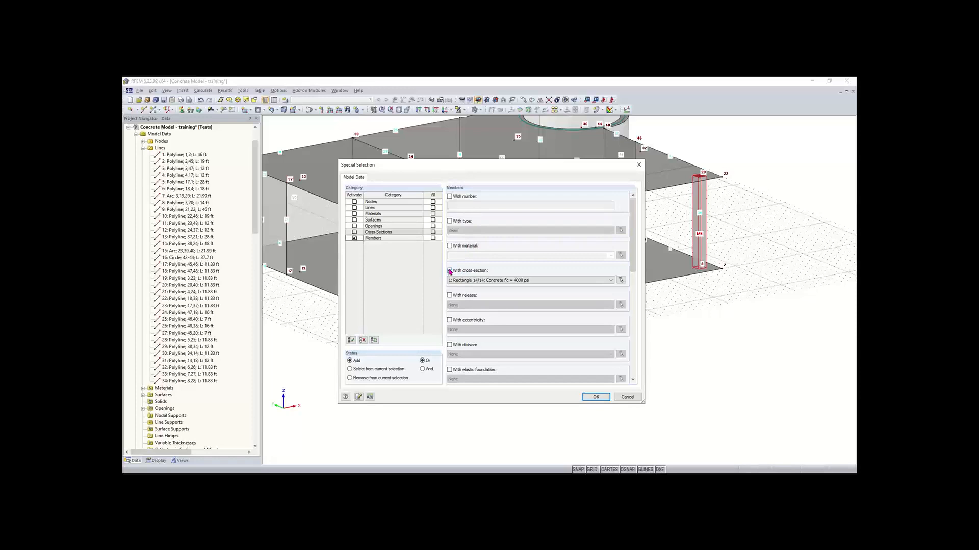
click(524, 283)
click(519, 283)
click(594, 399)
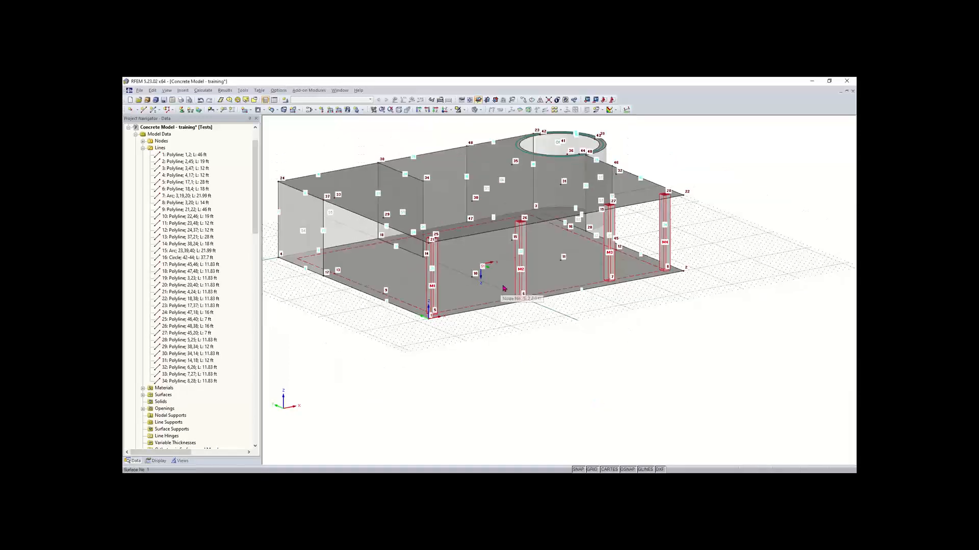
Step: Copy the four selected columns to the row of nodes starting at node 9, and copy the node 11 column to node 15
middle_drag(521, 333, 540, 377)
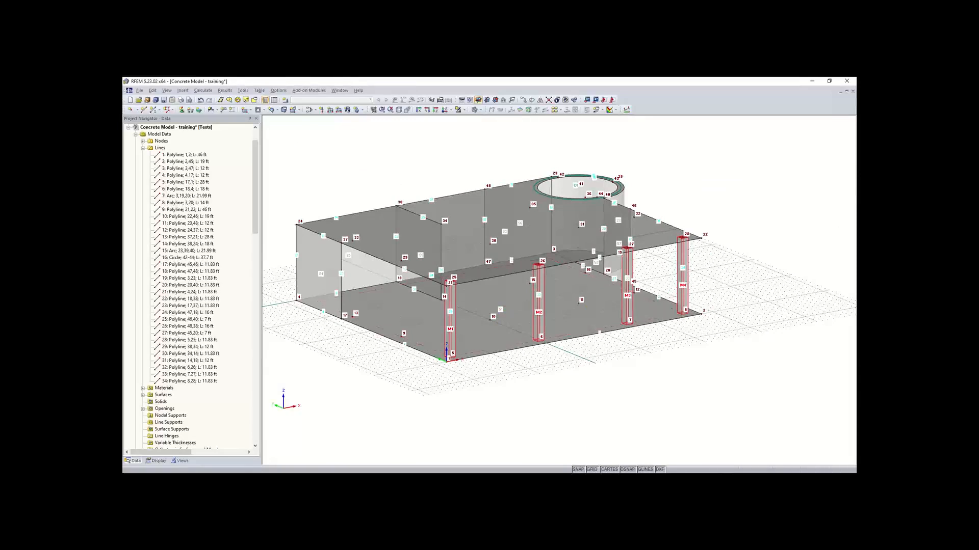
click(404, 334)
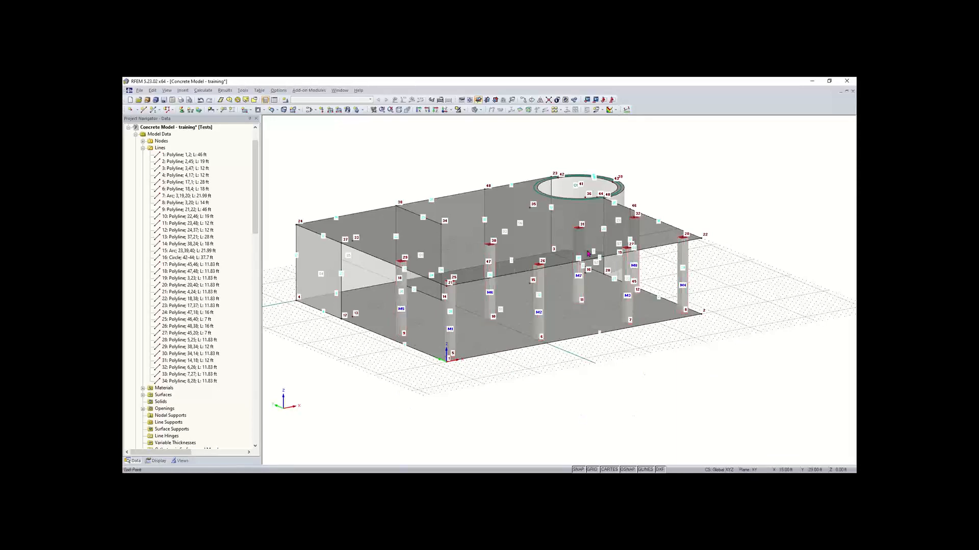
ctrl+middle_drag(591, 370, 607, 390)
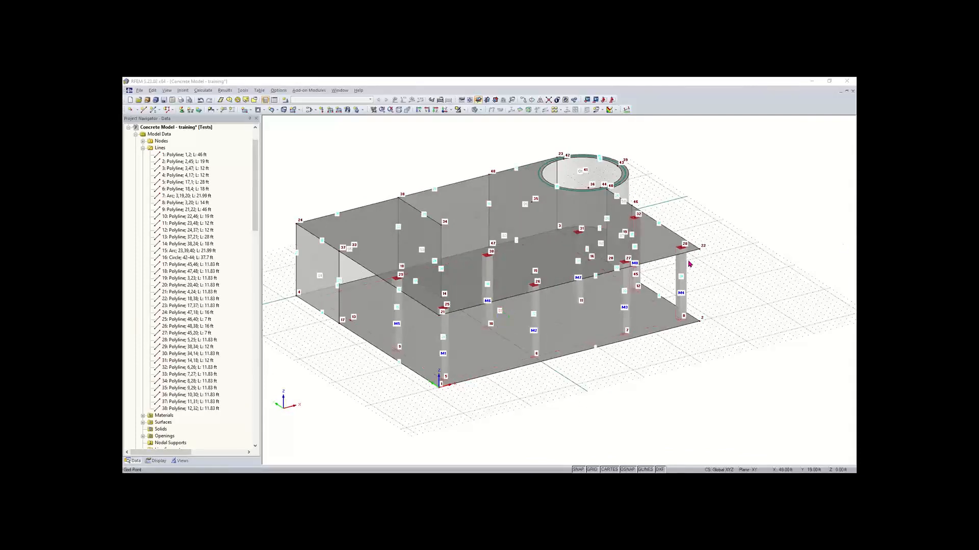
scroll(728, 265, up, 3)
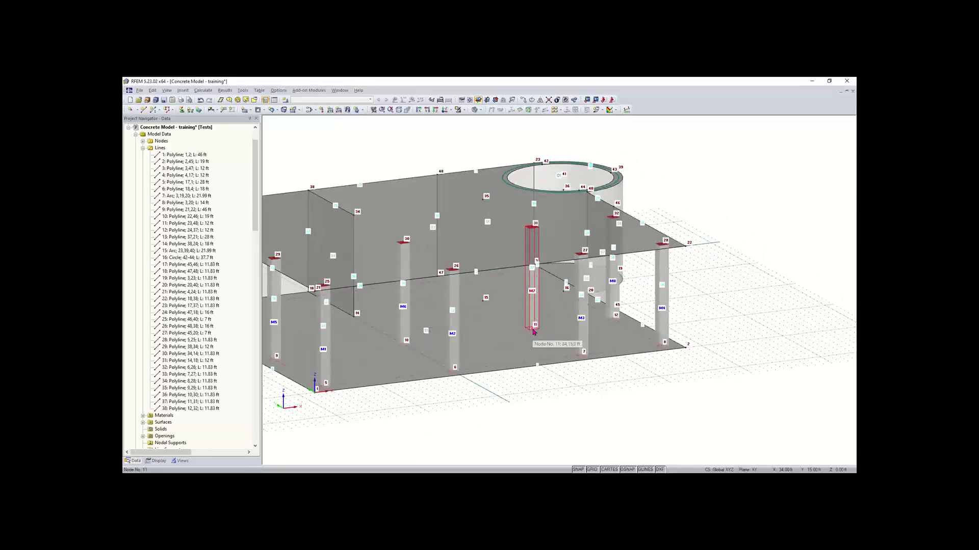
click(484, 303)
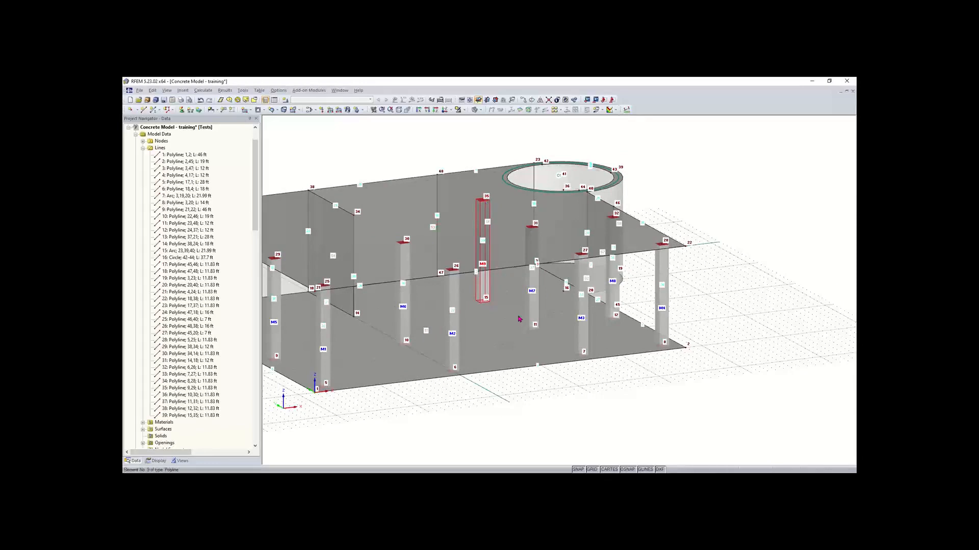
Step: Start a new member with the Rectangle 14/14 section and set its member type to Rib
scroll(519, 319, down, 3)
middle_drag(502, 385, 539, 358)
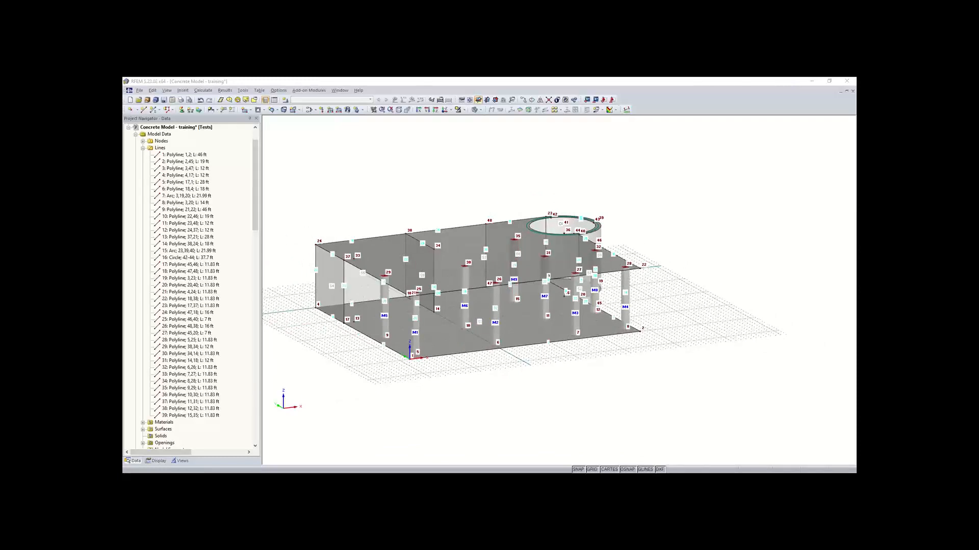
ctrl+middle_drag(299, 221, 412, 300)
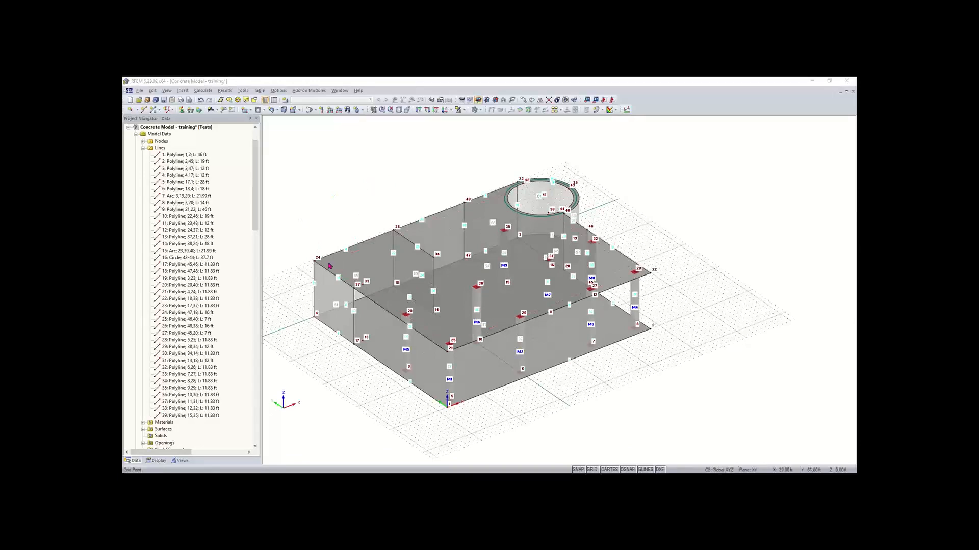
scroll(339, 262, up, 1)
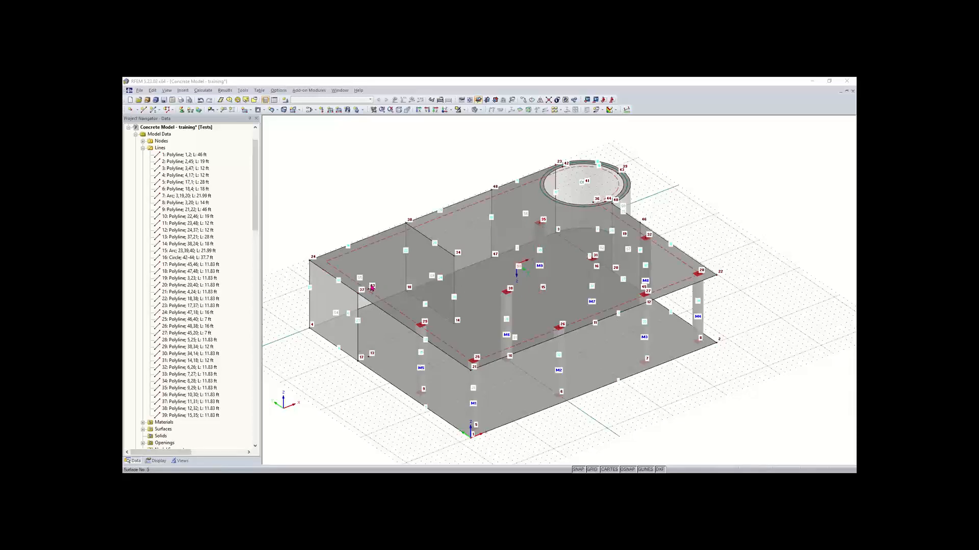
scroll(372, 289, up, 2)
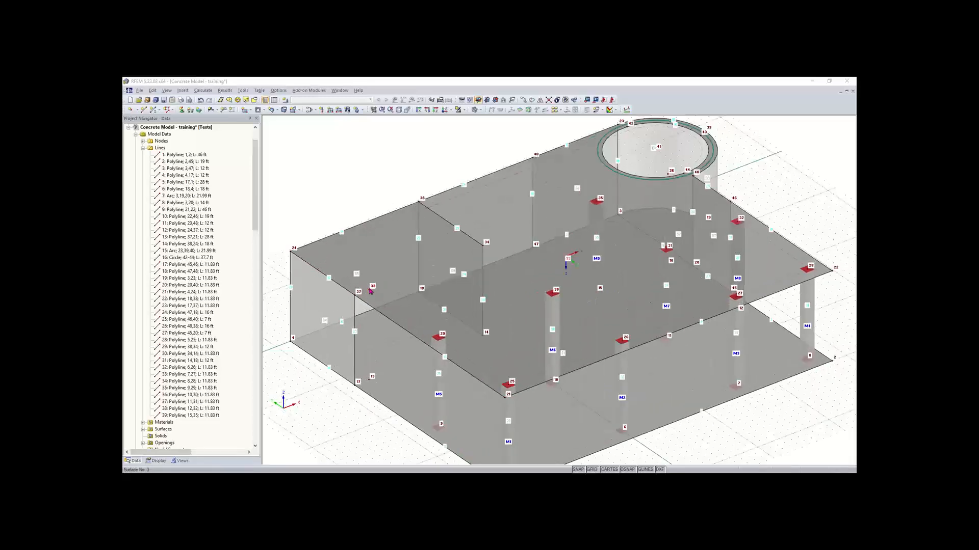
click(348, 197)
click(144, 109)
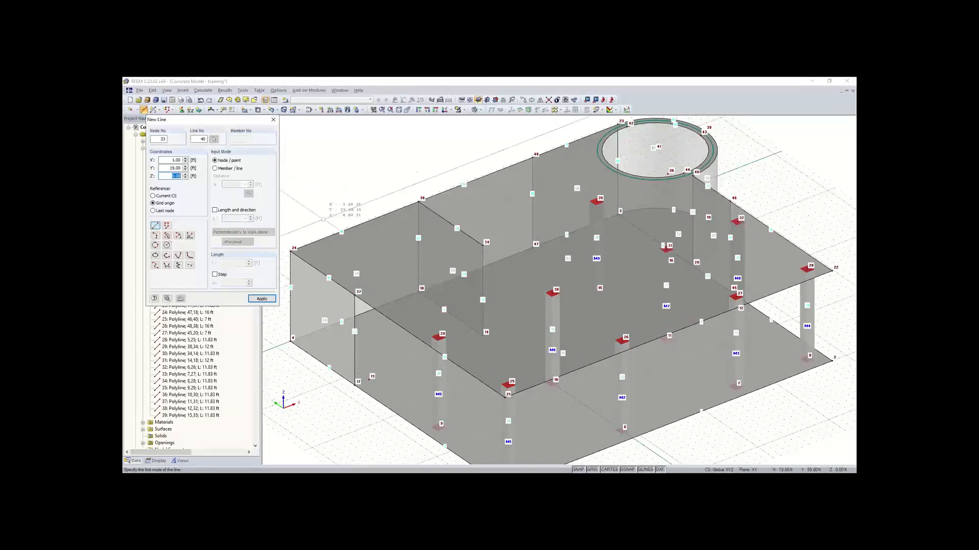
click(278, 121)
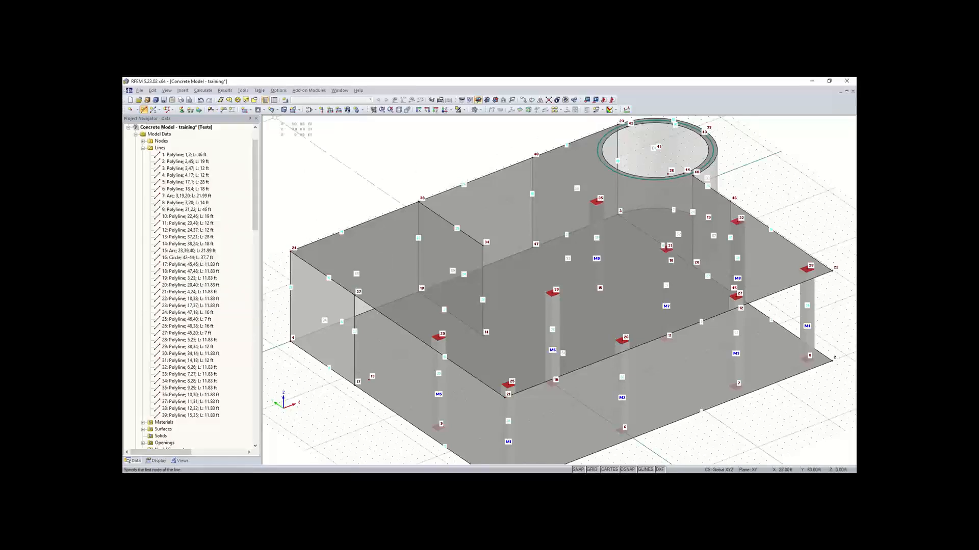
click(153, 110)
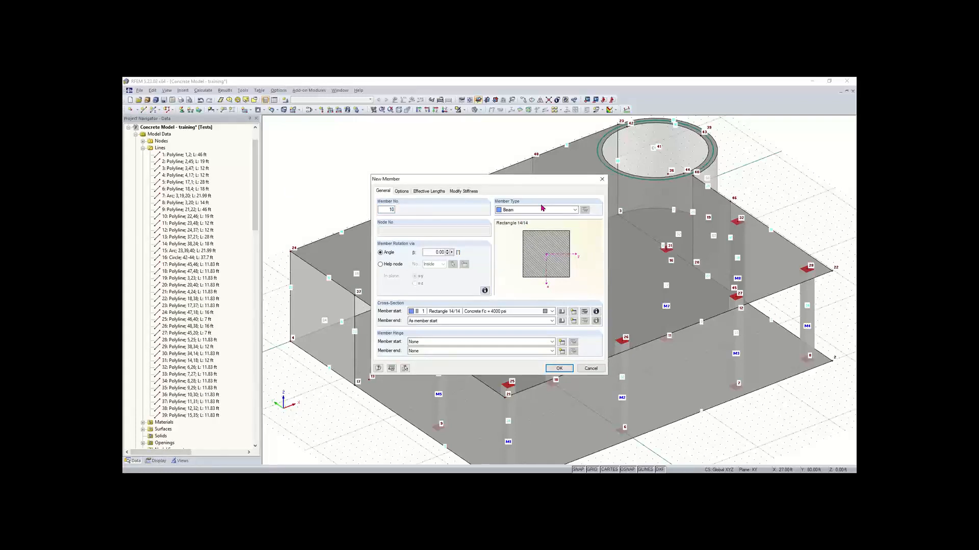
click(539, 210)
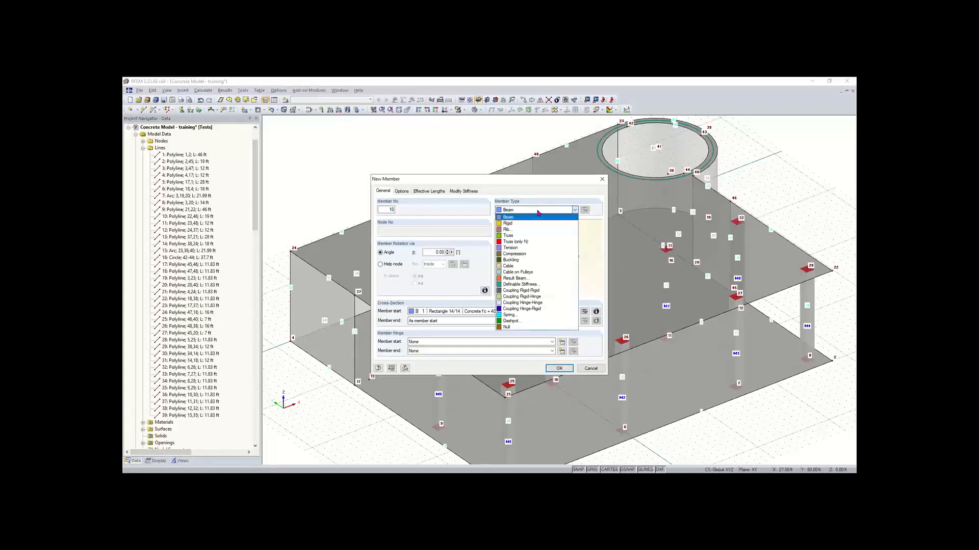
click(518, 230)
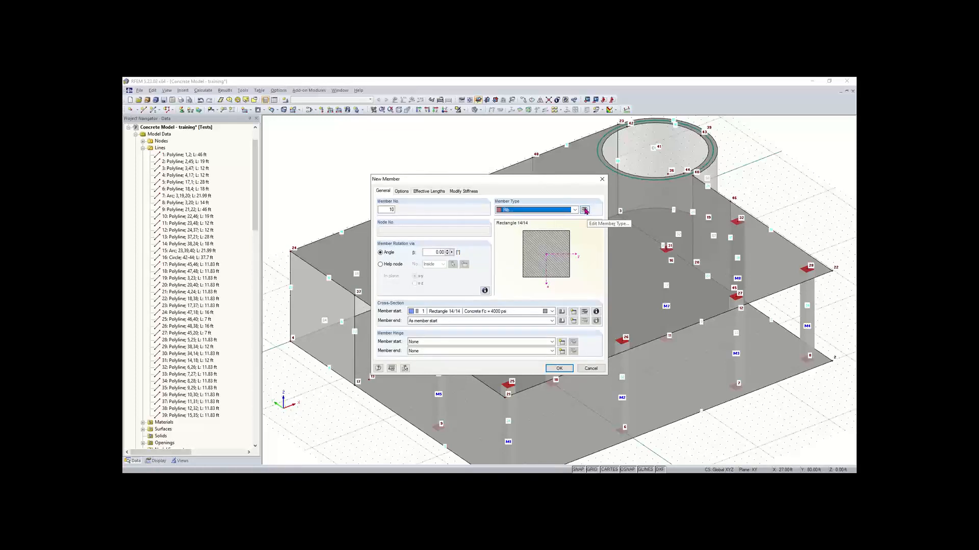
Step: Place the rib on the +z side of the surface with integration widths of L/8 on both sides, and confirm the rib settings
click(584, 211)
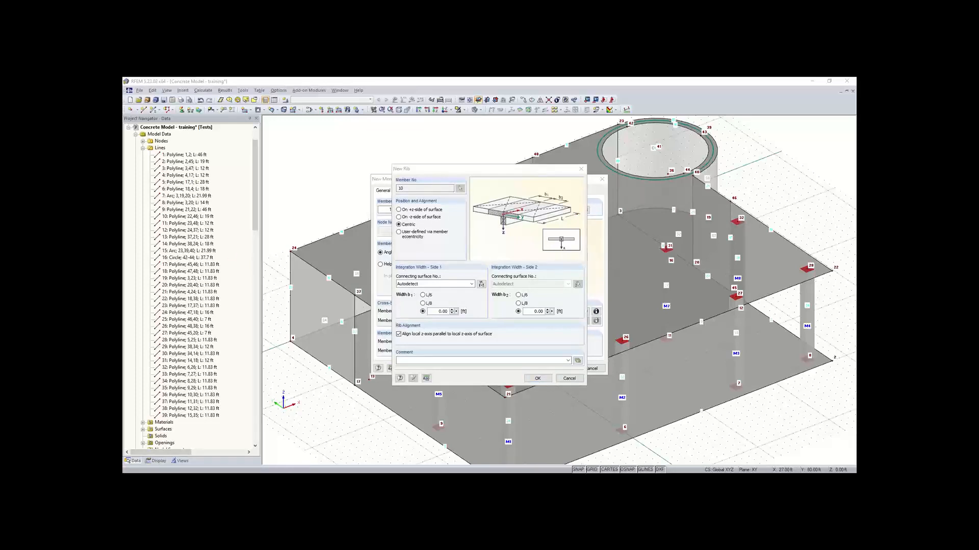
click(399, 209)
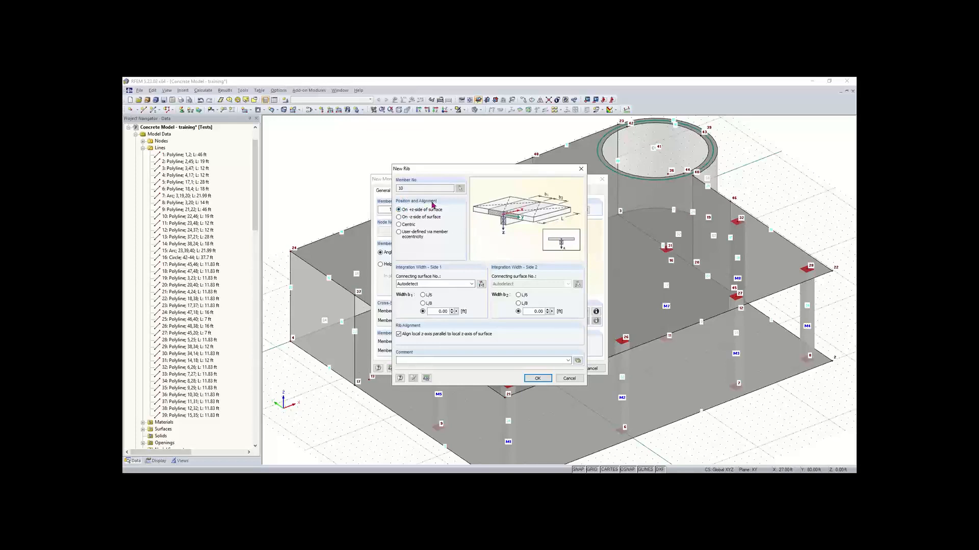
click(418, 218)
click(412, 210)
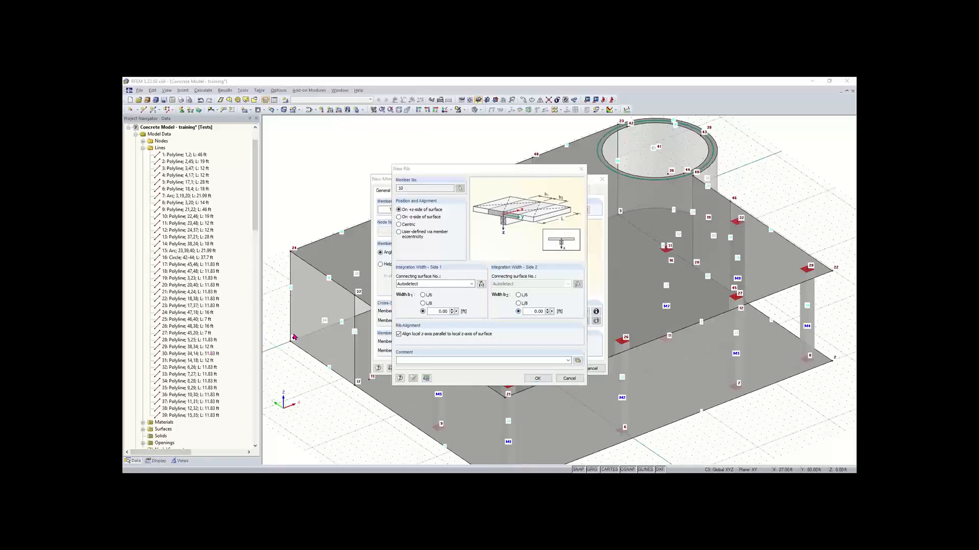
click(422, 303)
click(518, 303)
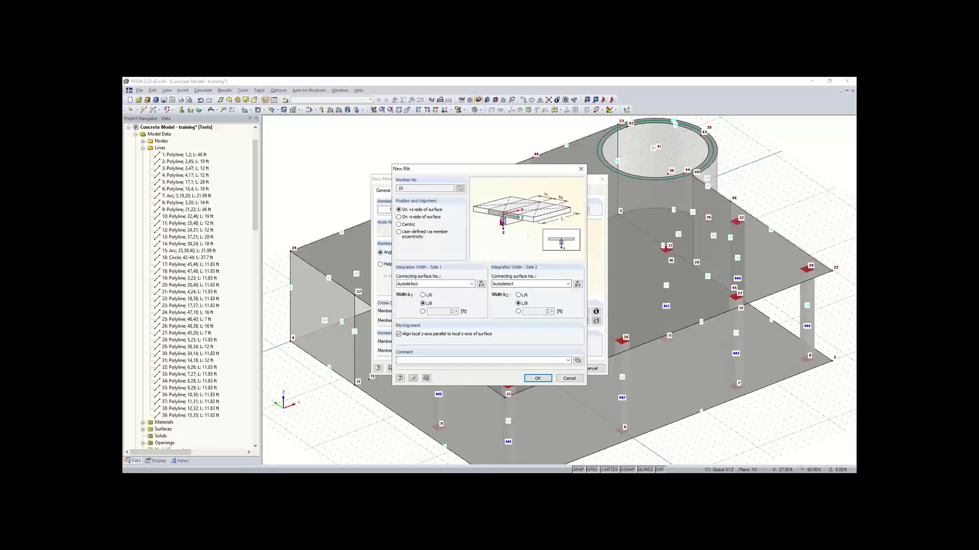
click(537, 379)
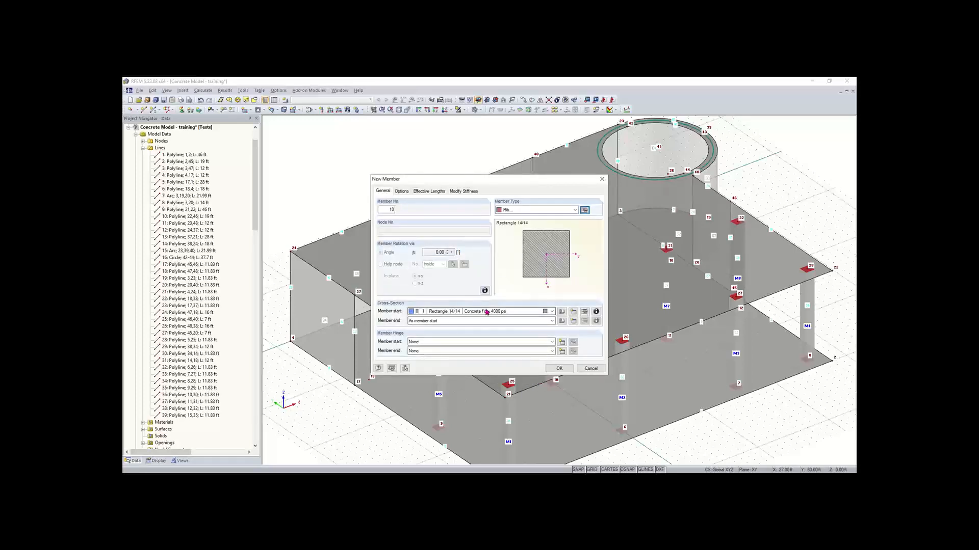
Step: Define a rectangular cross-section 7 in wide and 5 in high in Concrete f'c = 4000 psi for the new rib member, and accept the member
click(561, 313)
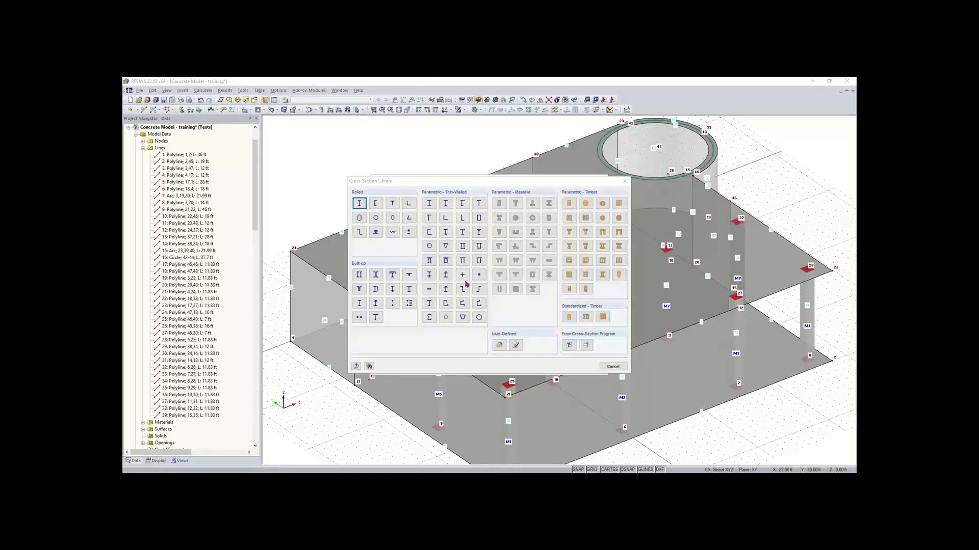
double_click(498, 204)
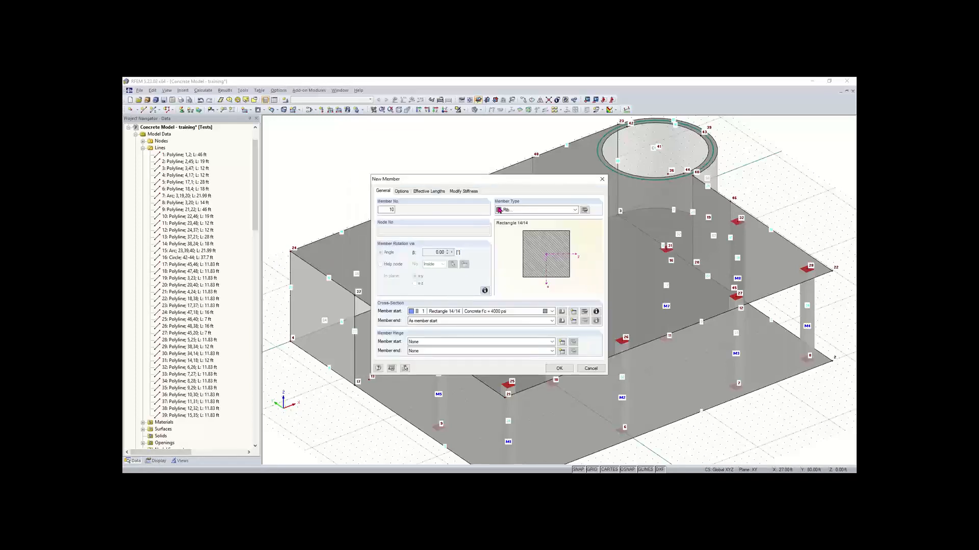
click(499, 209)
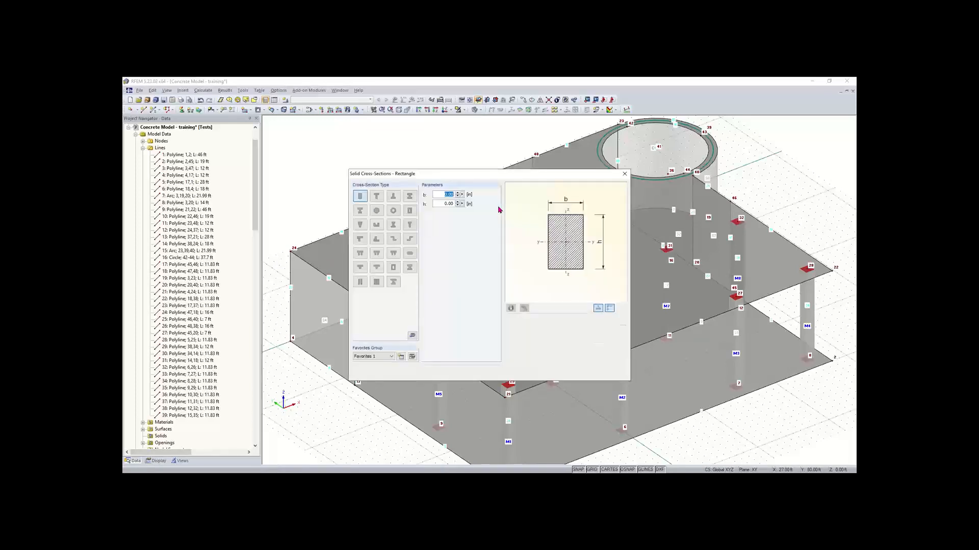
text(7)
key(Tab)
text(5)
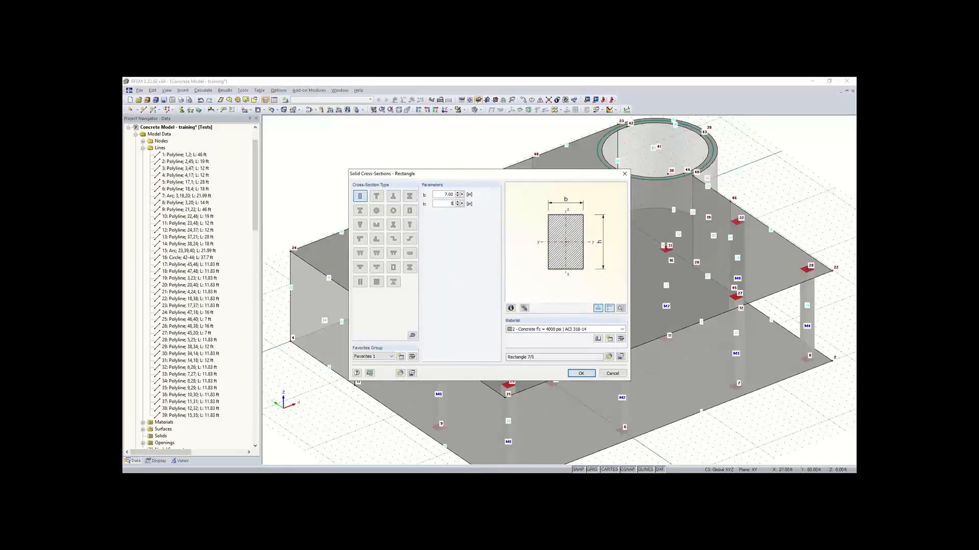
click(595, 330)
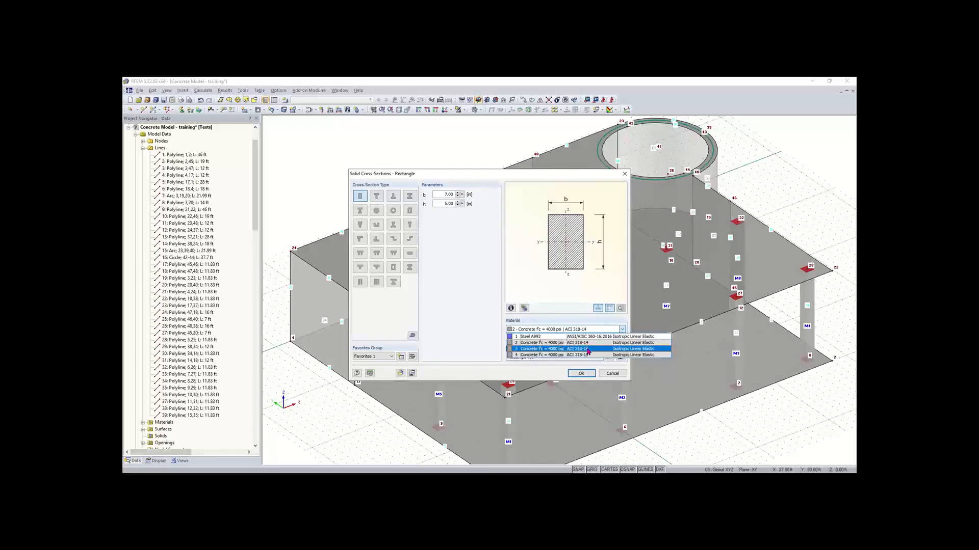
click(586, 349)
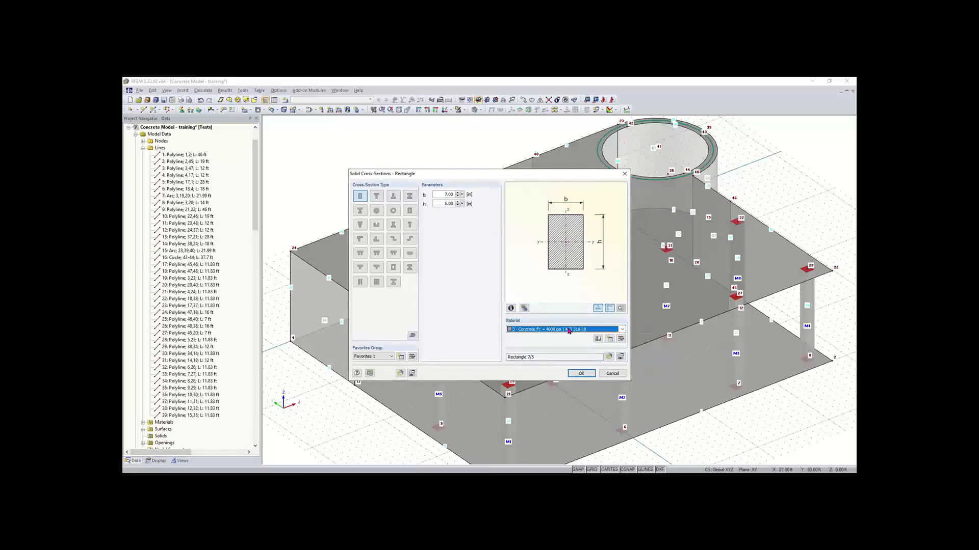
click(579, 374)
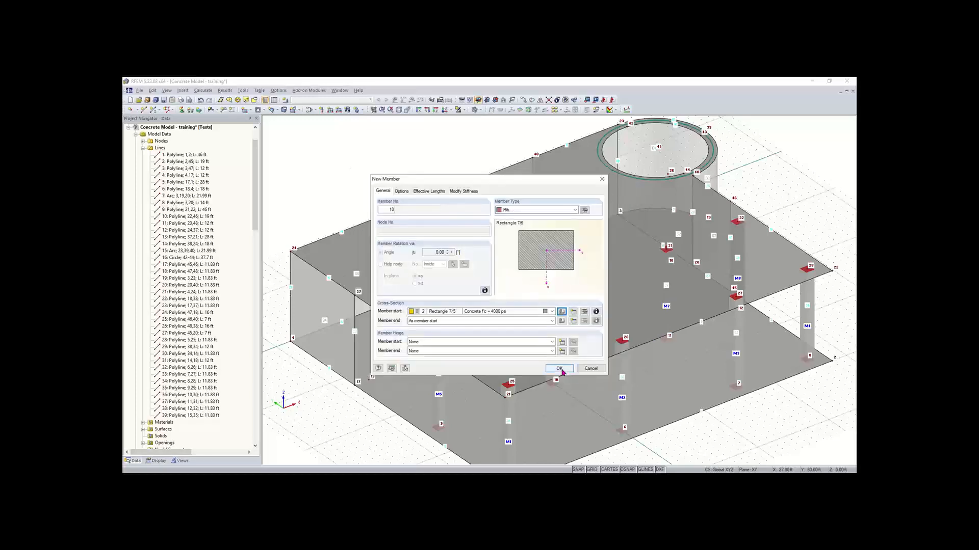
click(561, 370)
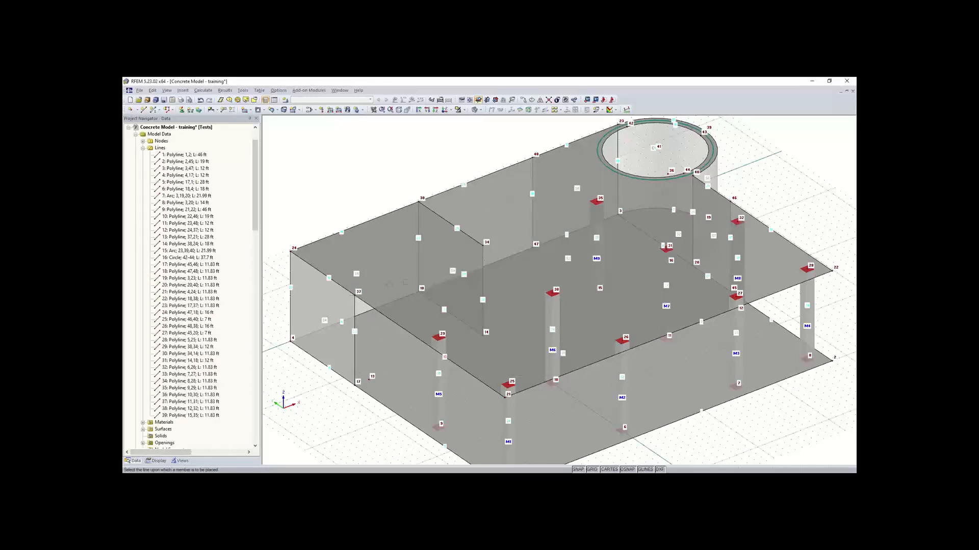
click(483, 246)
scroll(491, 246, up, 5)
scroll(492, 246, down, 5)
key(Escape)
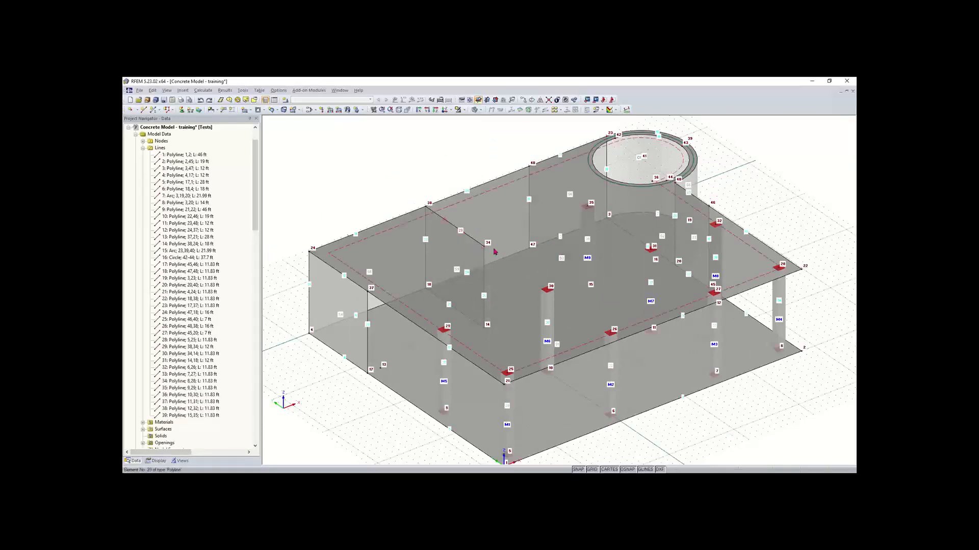
scroll(497, 261, up, 2)
scroll(497, 261, down, 1)
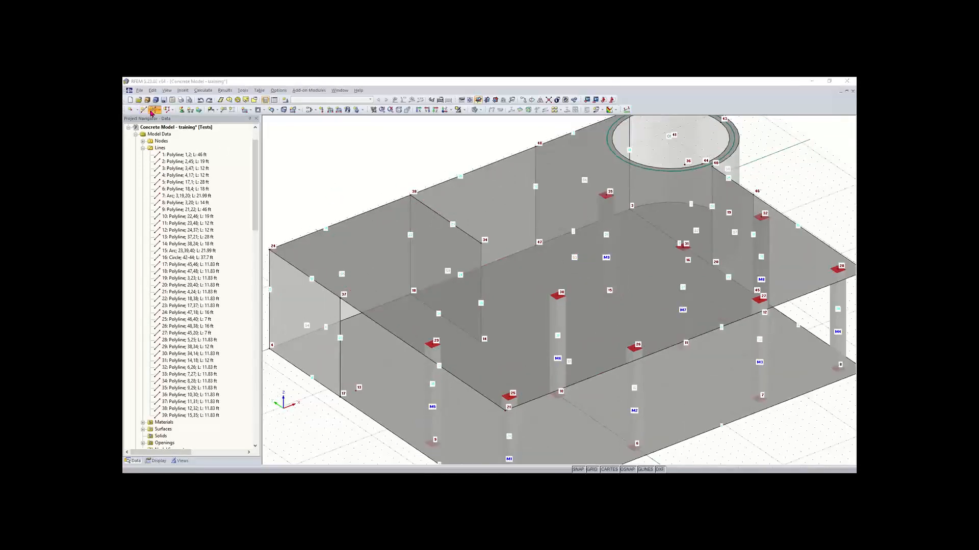
click(151, 110)
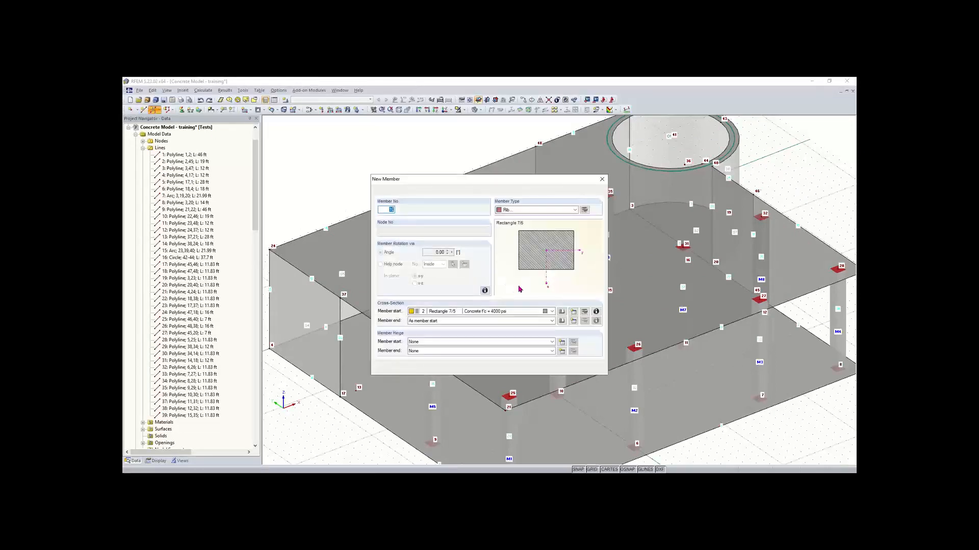
click(569, 369)
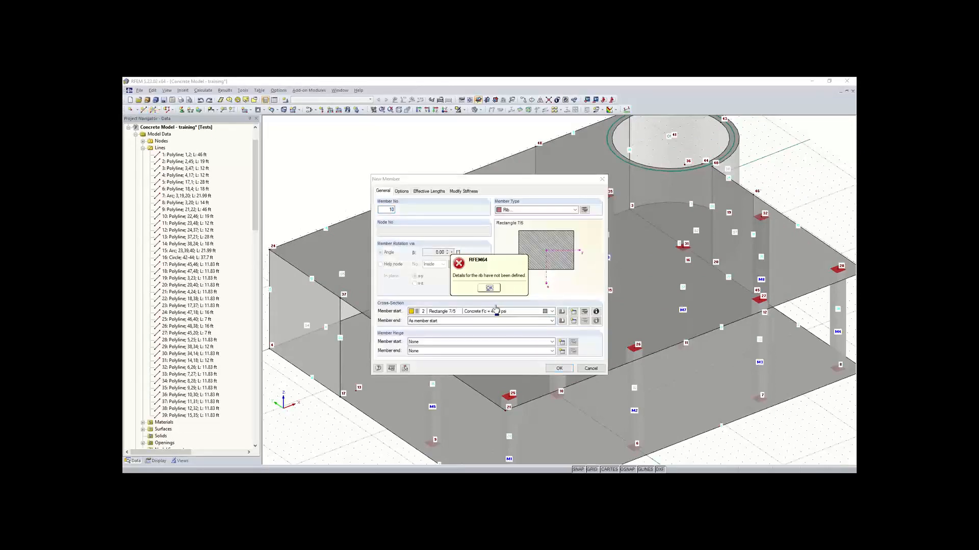
click(489, 289)
click(584, 210)
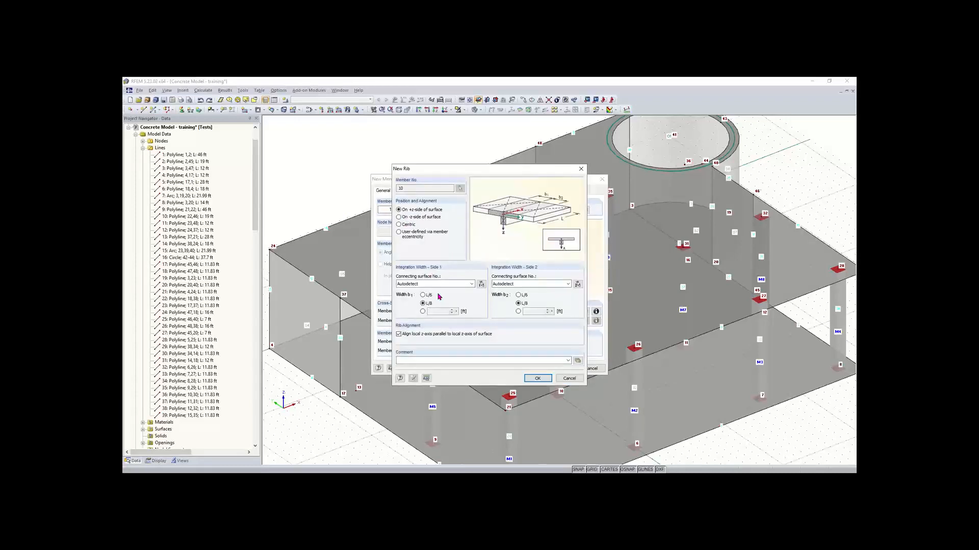
click(539, 378)
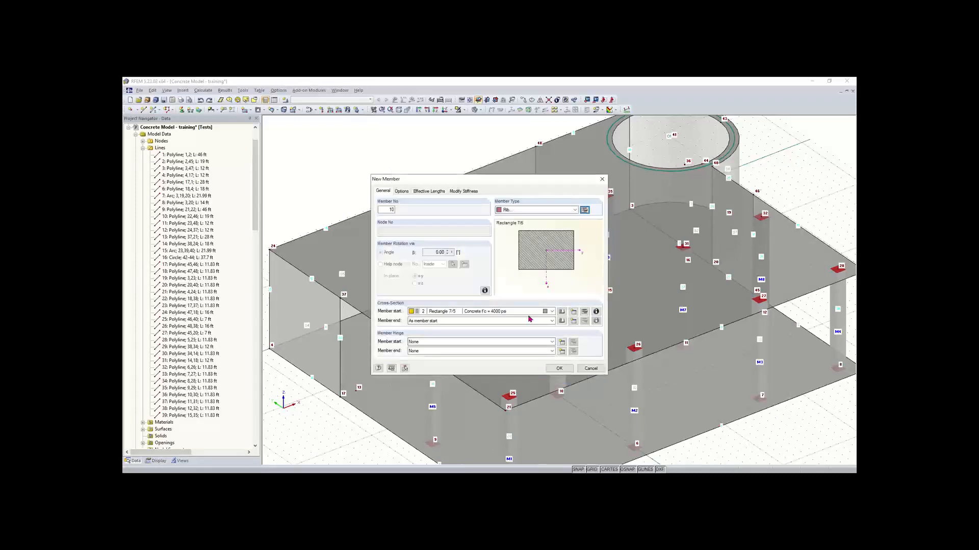
click(565, 366)
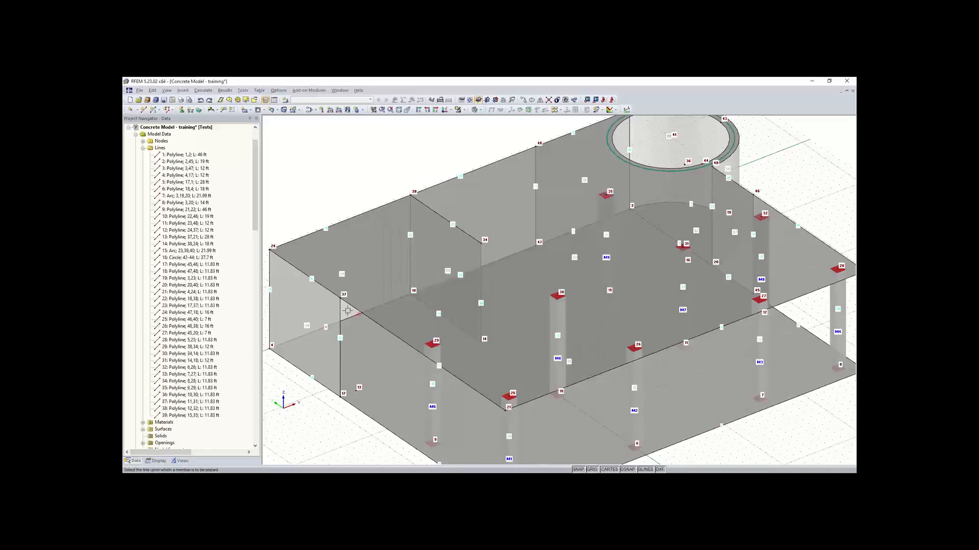
scroll(362, 304, down, 4)
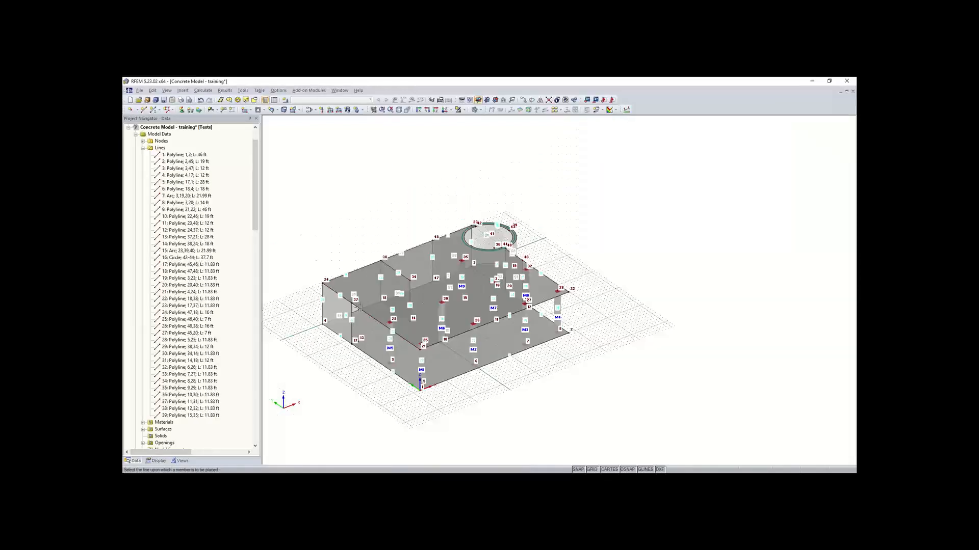
scroll(358, 307, up, 3)
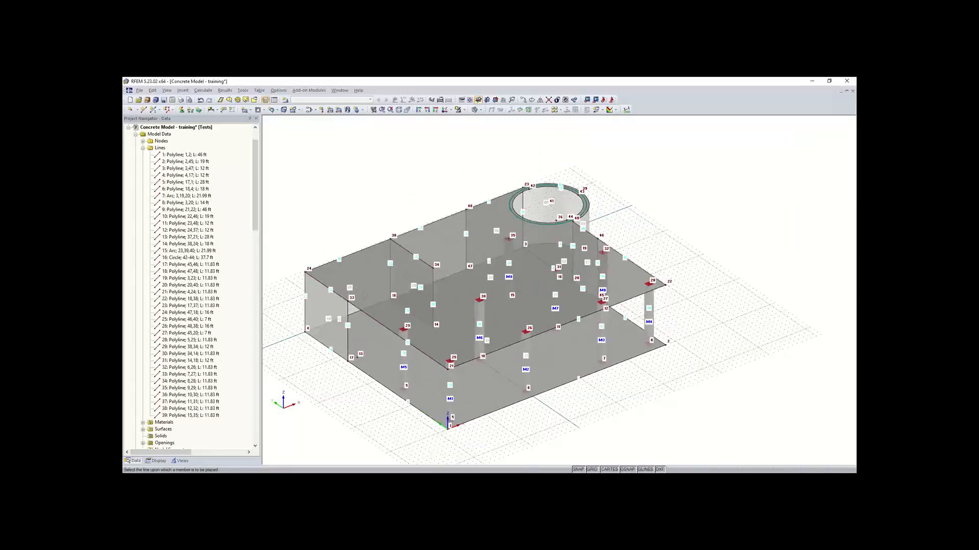
scroll(362, 297, up, 2)
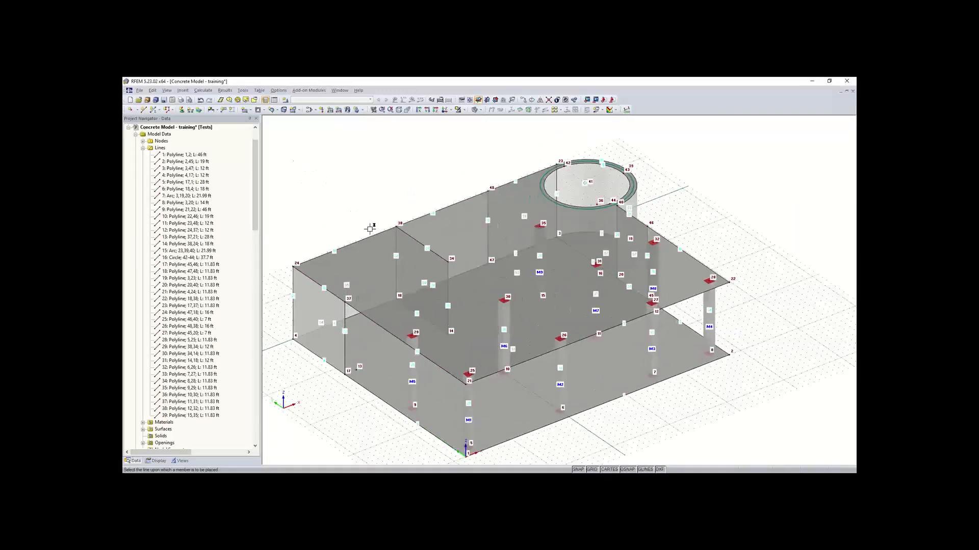
Step: Draw two connected lines on the upper slab from node 37 through node 34 to node 35
click(143, 109)
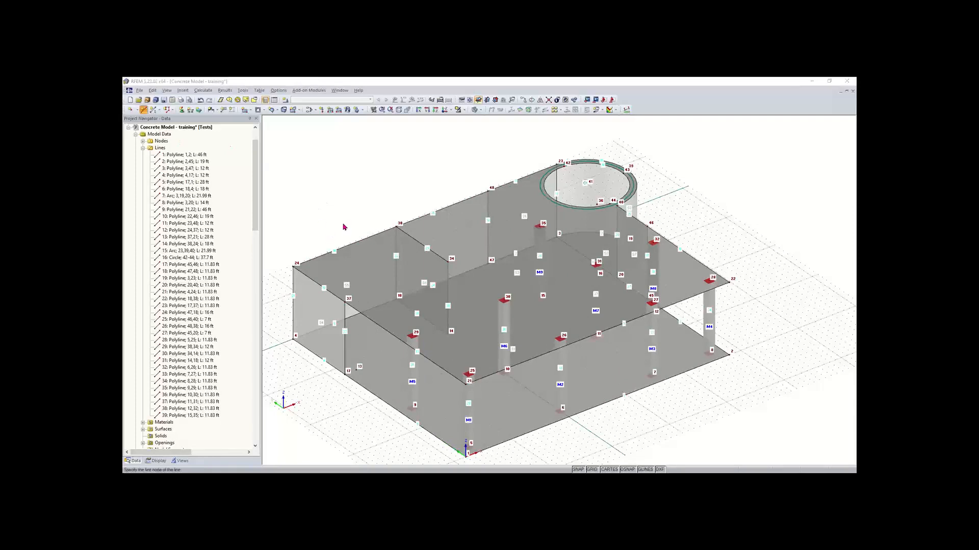
click(345, 303)
click(448, 262)
click(538, 226)
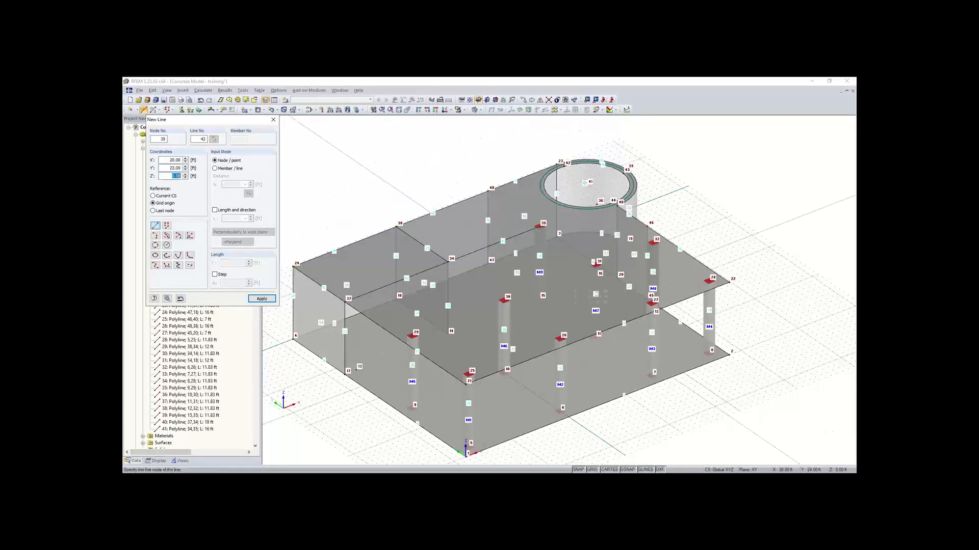
key(Escape)
Step: Set up a new Rectangle 7/5 rib member on the +z side of the surface with L/8 integration widths on both sides
click(154, 109)
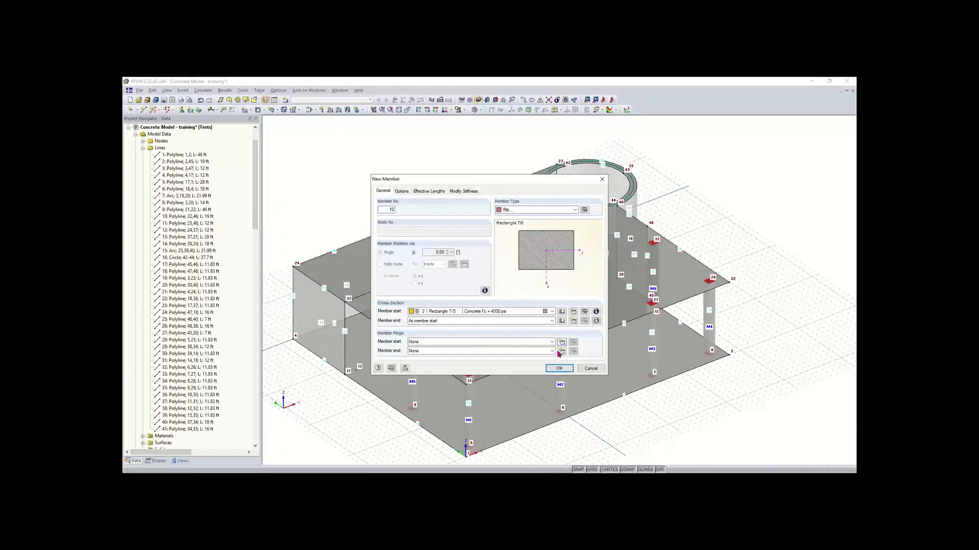
click(559, 368)
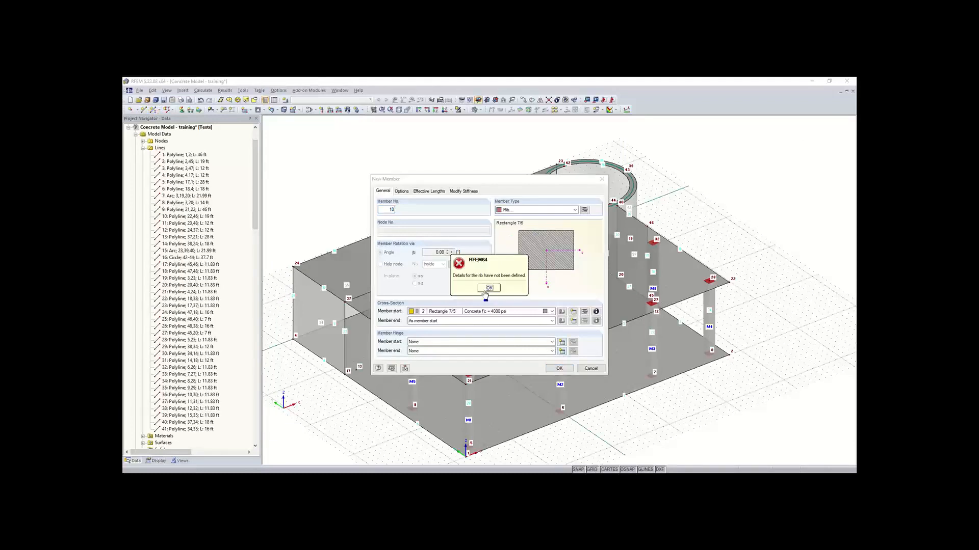
click(485, 290)
click(586, 211)
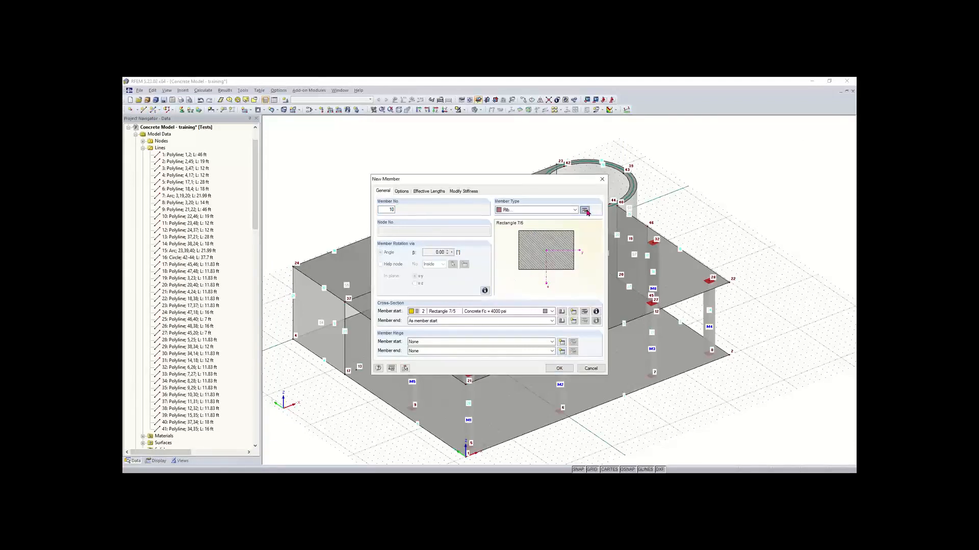
click(582, 169)
click(559, 370)
click(488, 291)
click(582, 212)
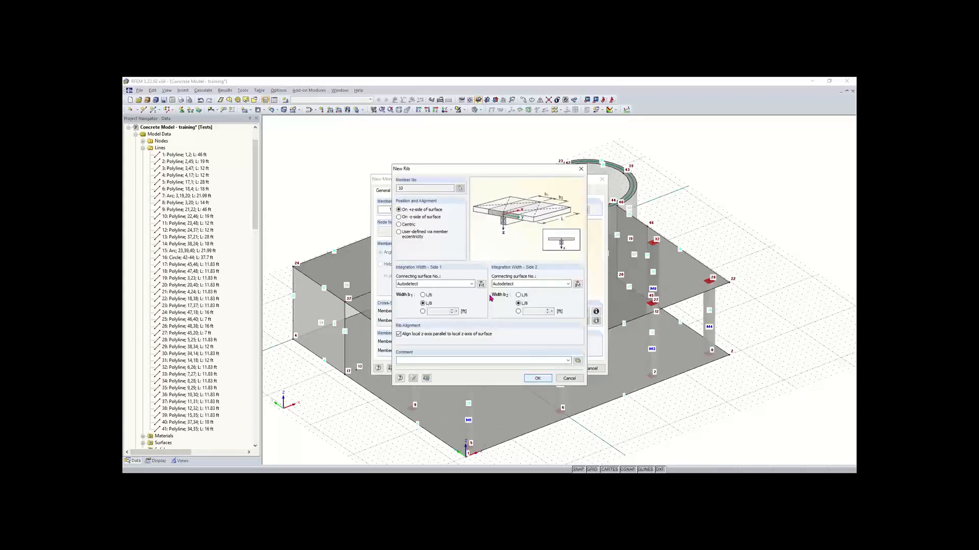
click(538, 378)
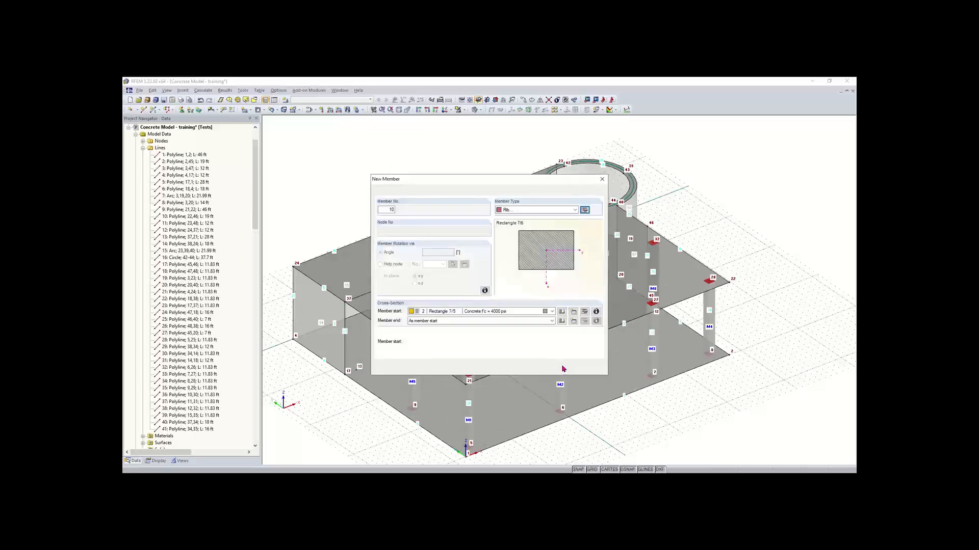
click(561, 369)
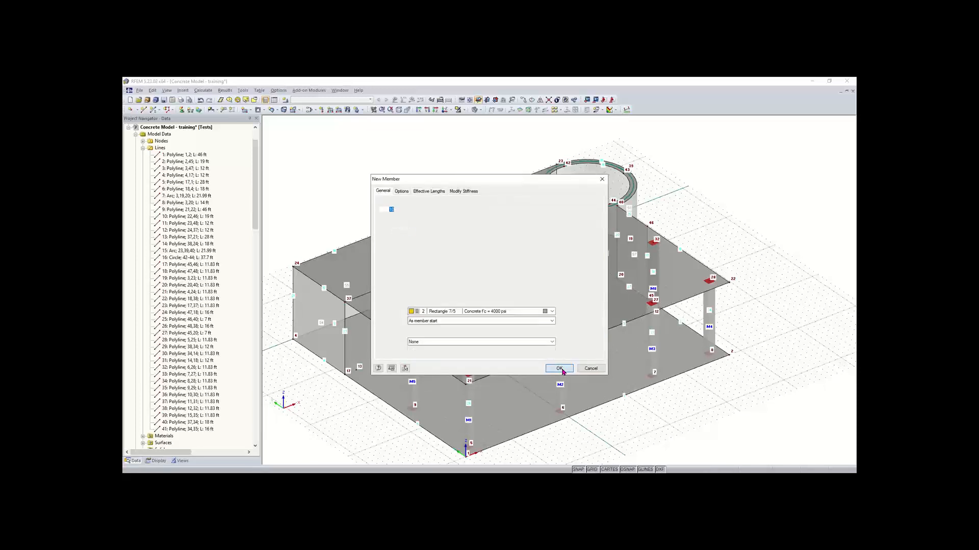
Step: Place the rib on the two upper slab lines, from node 37 to node 34 and from node 34 to node 35
click(406, 278)
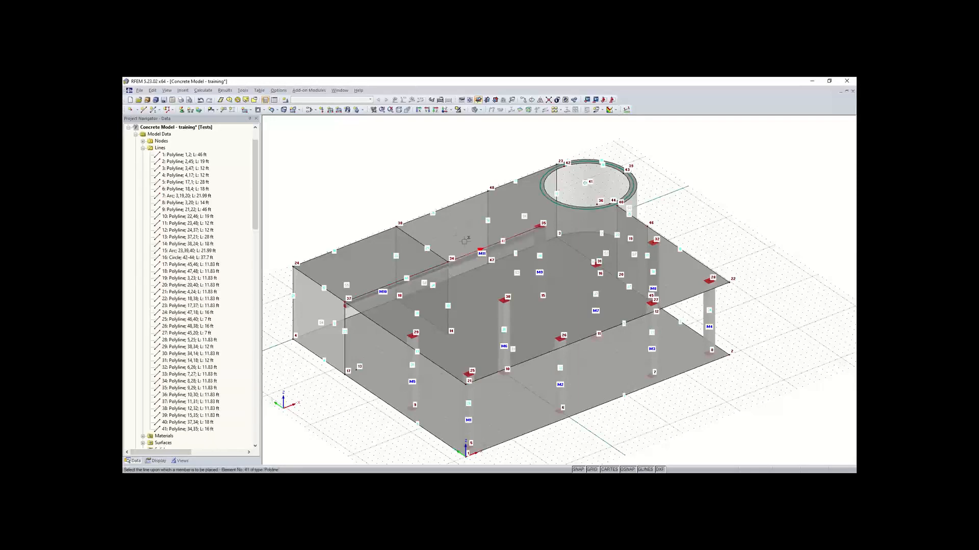
click(465, 241)
key(Escape)
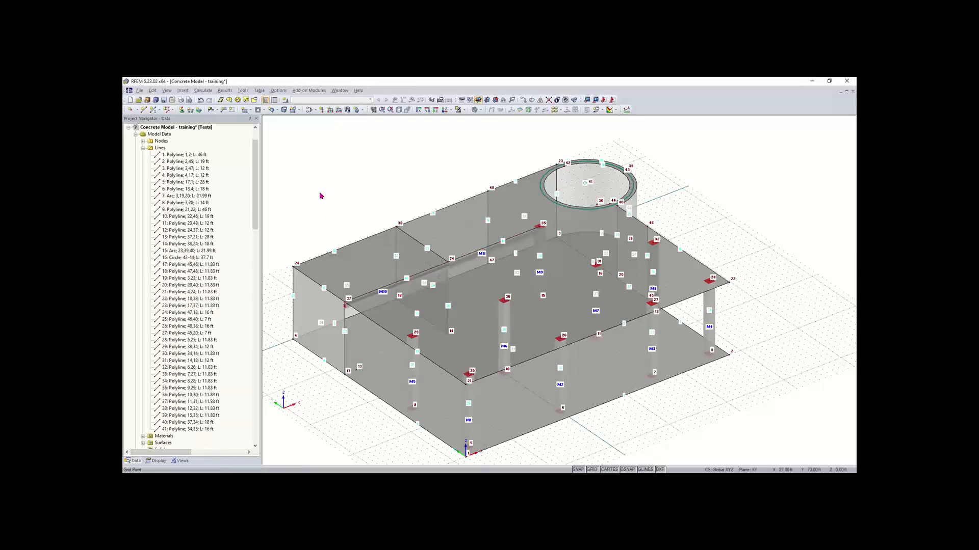
right_click(321, 193)
click(461, 154)
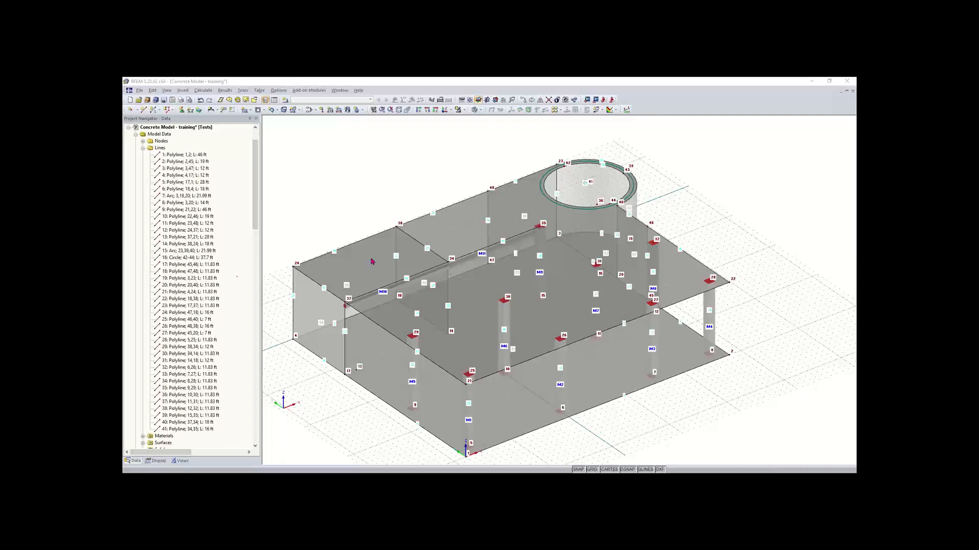
ctrl+middle_drag(331, 398, 612, 295)
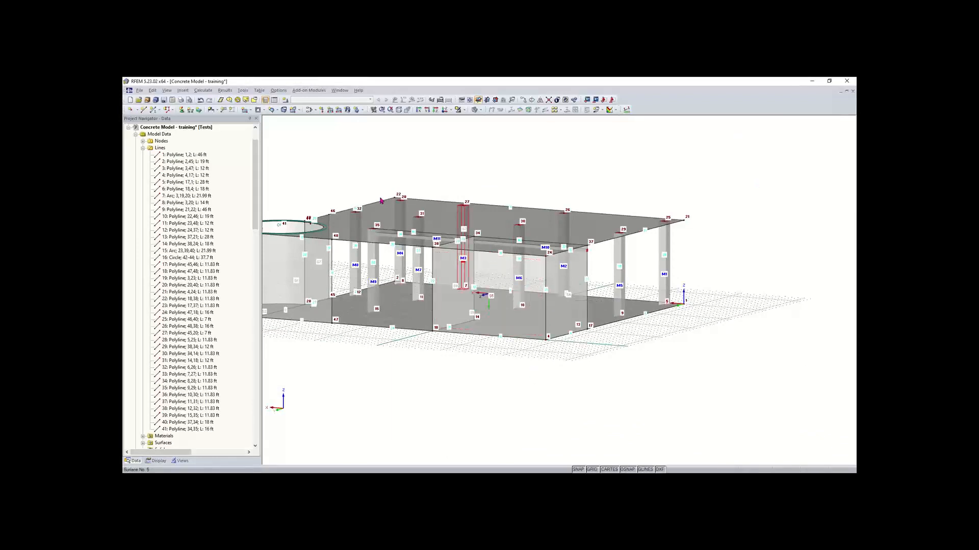
click(264, 110)
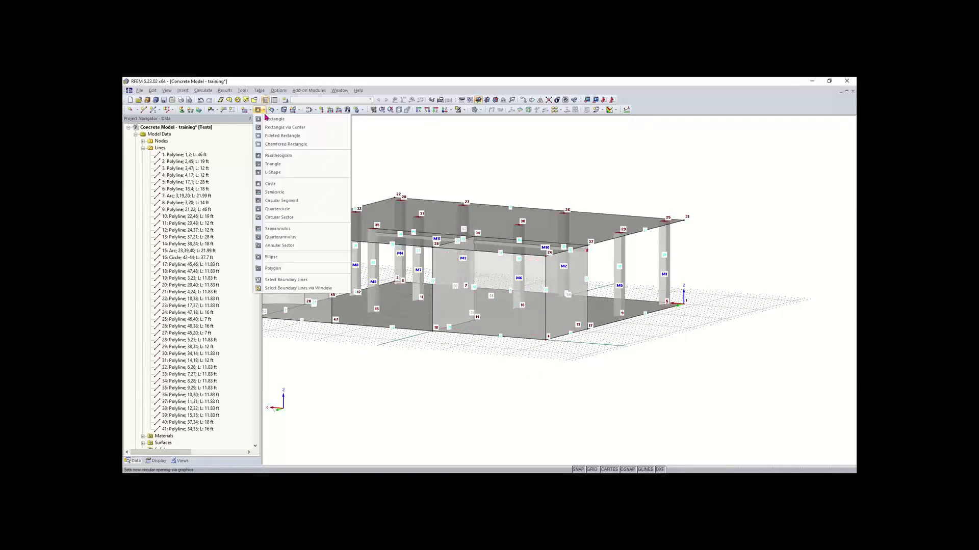
click(274, 119)
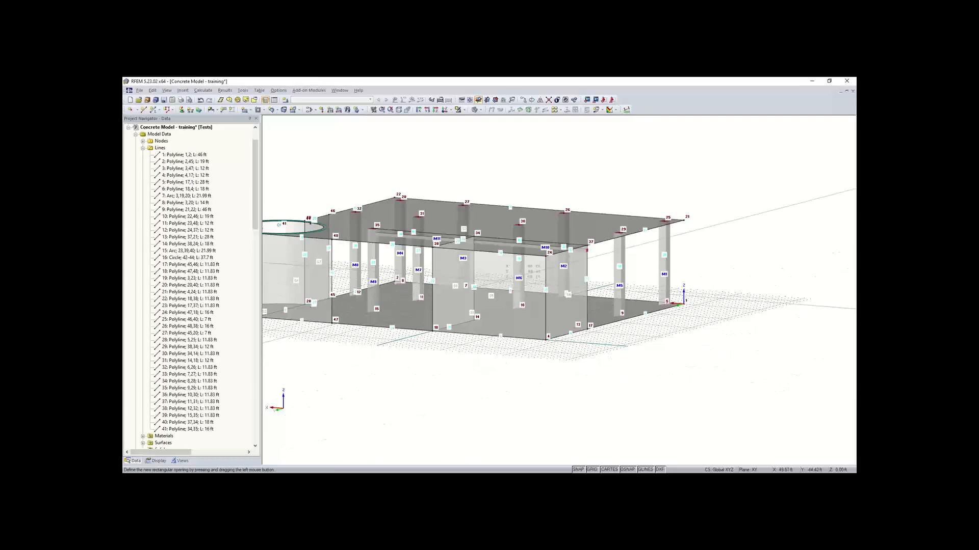
click(245, 110)
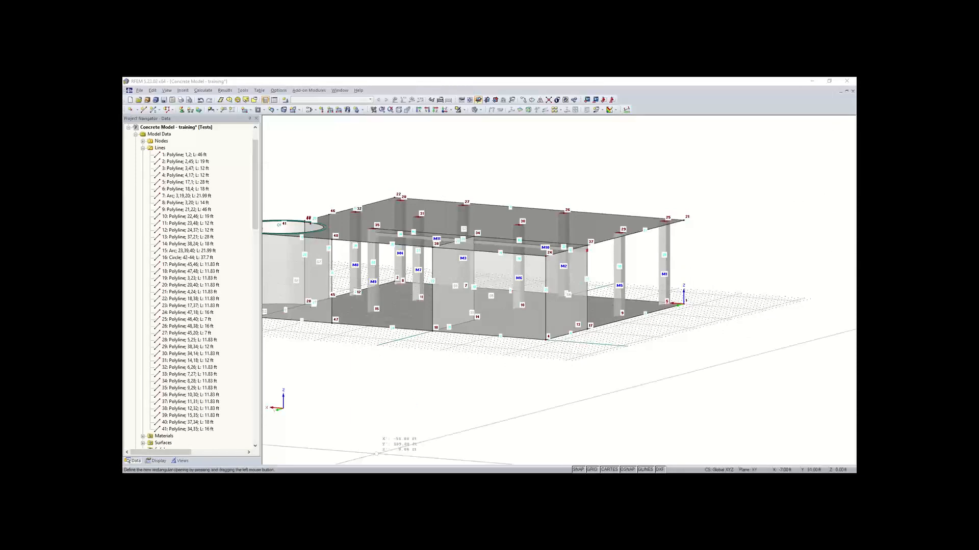
key(Escape)
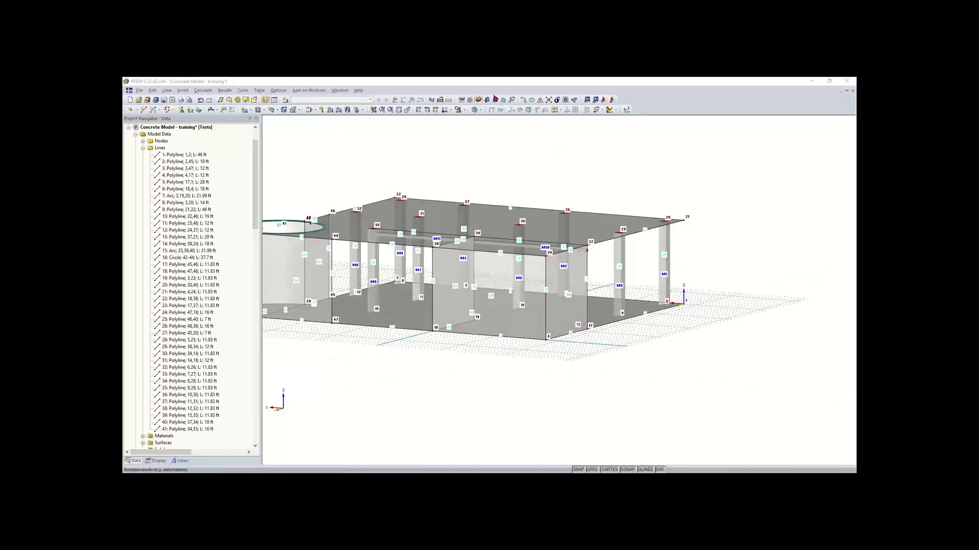
Step: Set the XZ plane as the current work plane
click(496, 101)
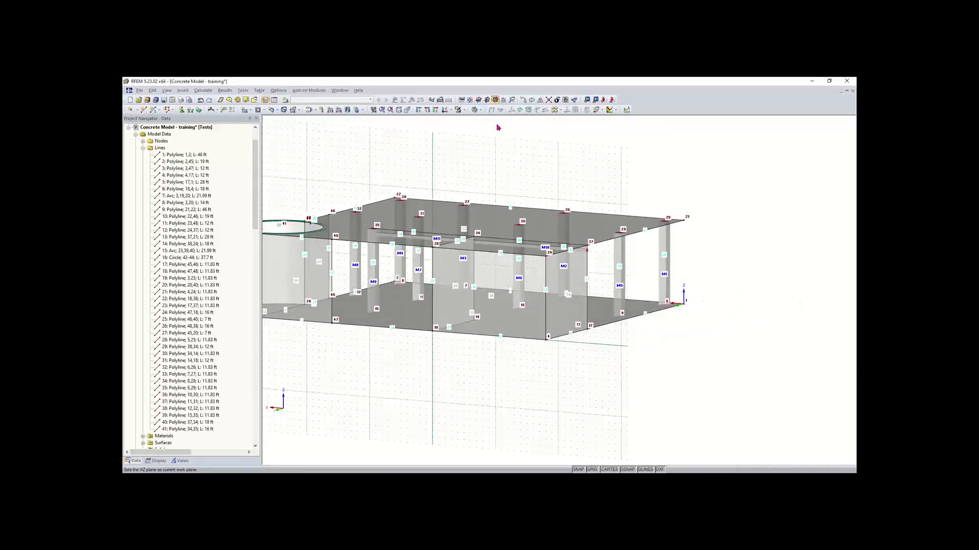
Step: Relocate the work plane origin to node 4 at the lower slab corner
middle_drag(561, 357, 540, 385)
click(470, 100)
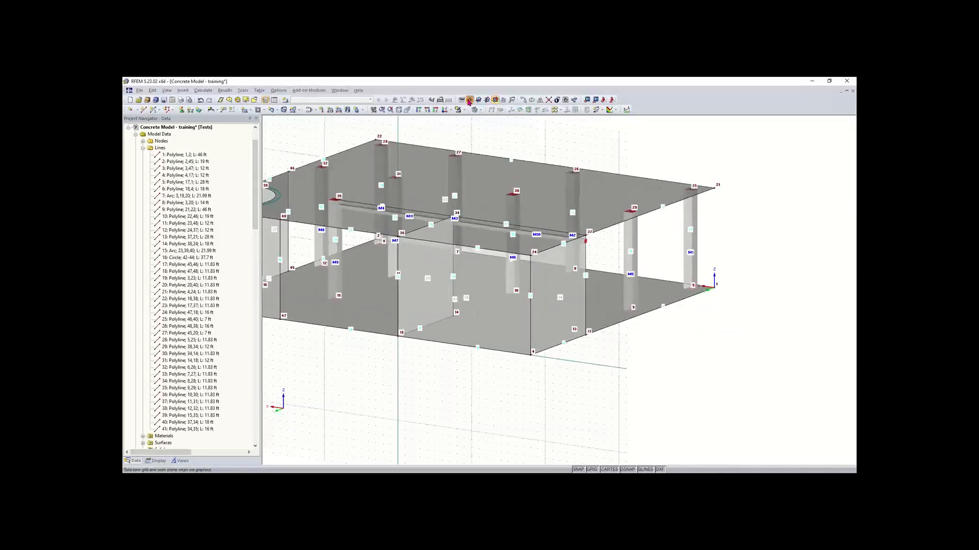
click(533, 357)
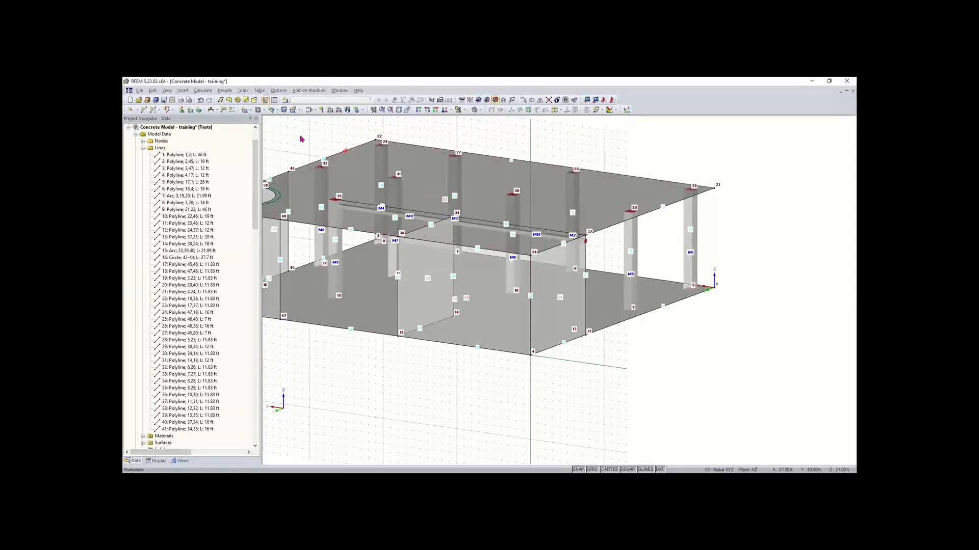
Step: Draw a rectangular opening about 11 ft wide and 6 ft high in the exterior wall between nodes 4 and 18
click(258, 109)
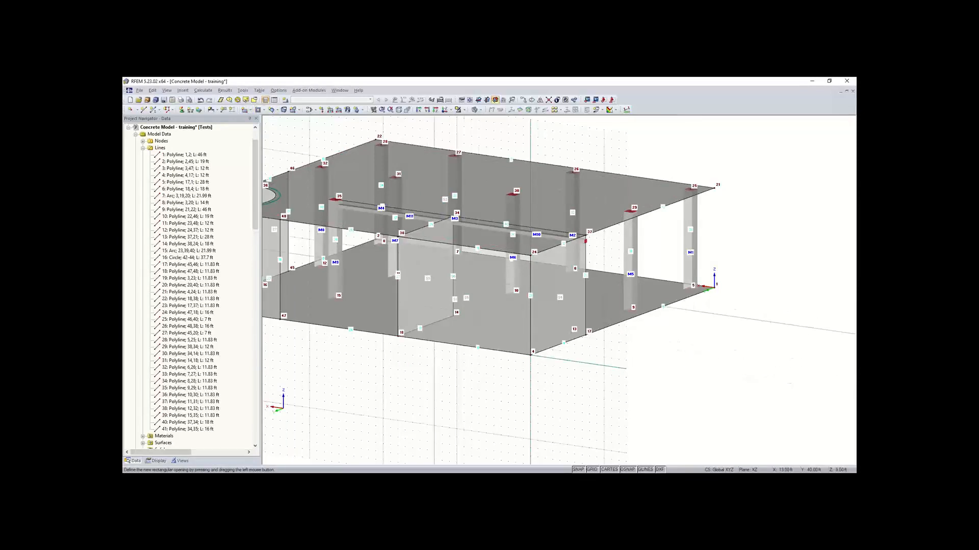
scroll(440, 273, up, 3)
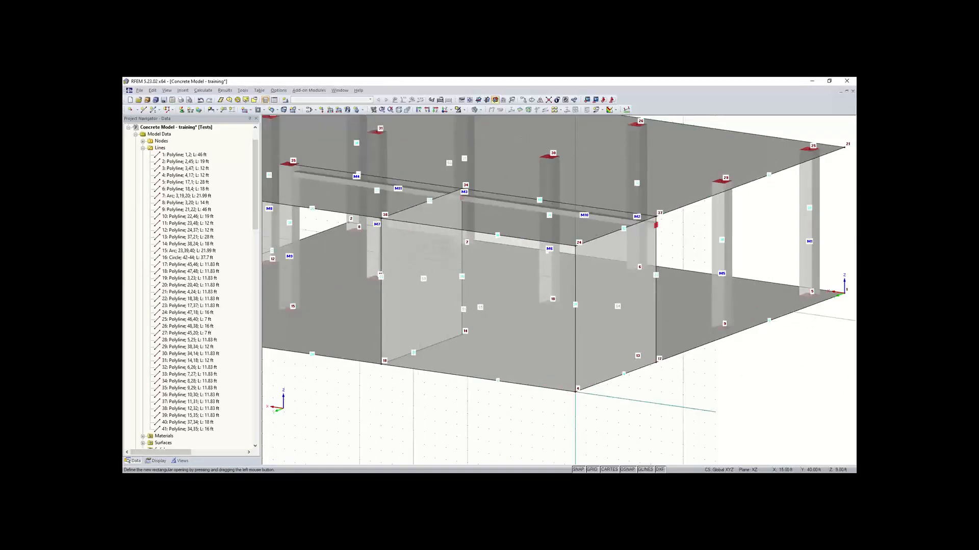
scroll(418, 256, up, 1)
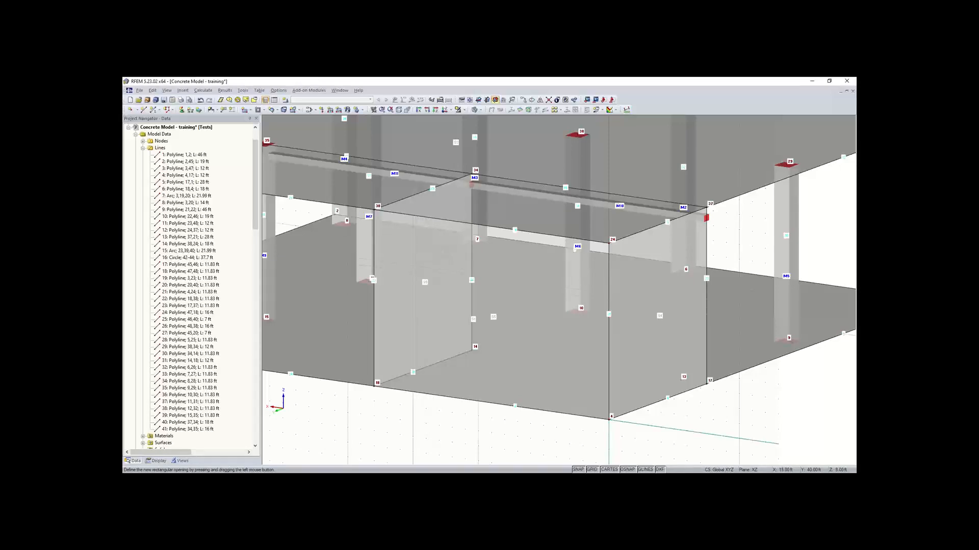
click(426, 274)
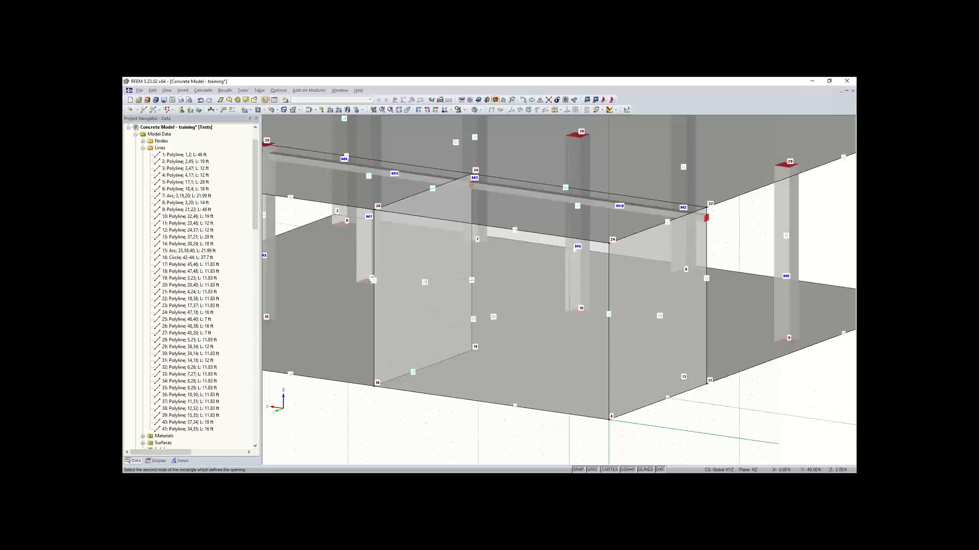
click(573, 380)
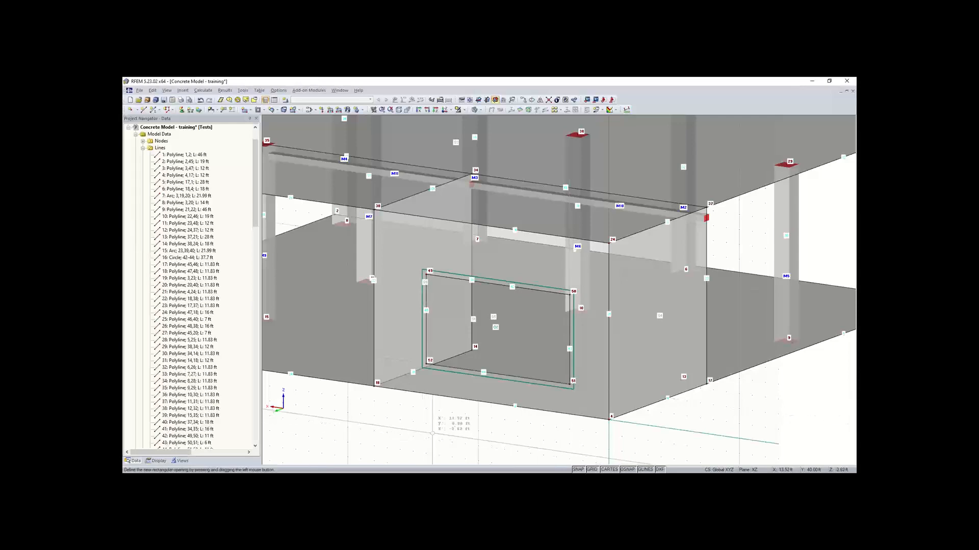
key(Escape)
Step: Set the XY plane as the current work plane
scroll(498, 450, down, 1)
ctrl+middle_drag(496, 449, 553, 420)
ctrl+middle_drag(463, 422, 263, 444)
right_click(263, 444)
click(293, 416)
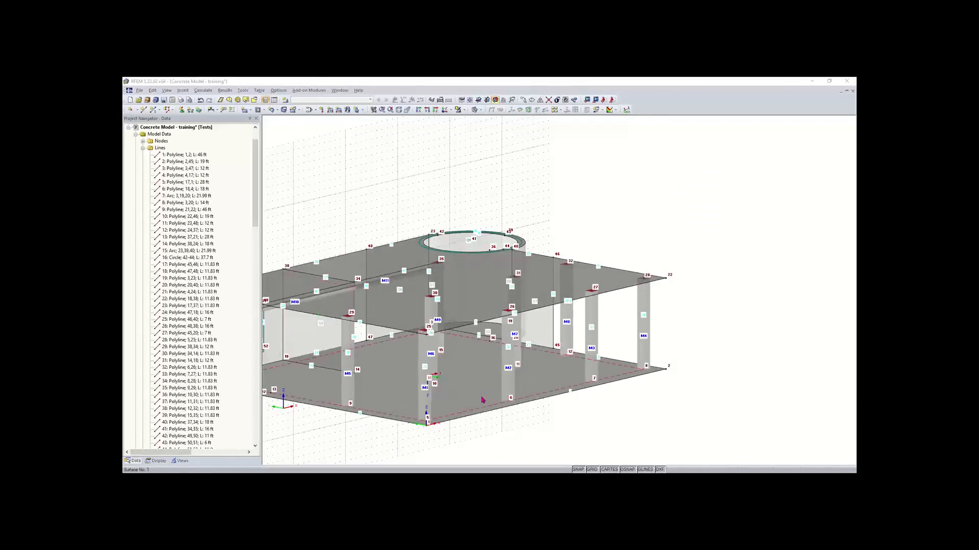
scroll(484, 399, down, 2)
middle_drag(462, 433, 482, 400)
scroll(481, 377, down, 1)
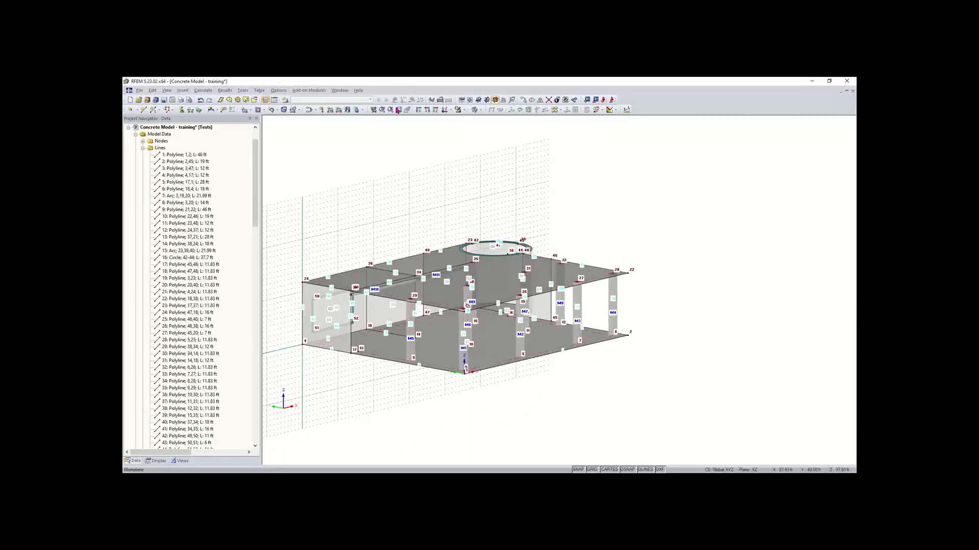
click(478, 100)
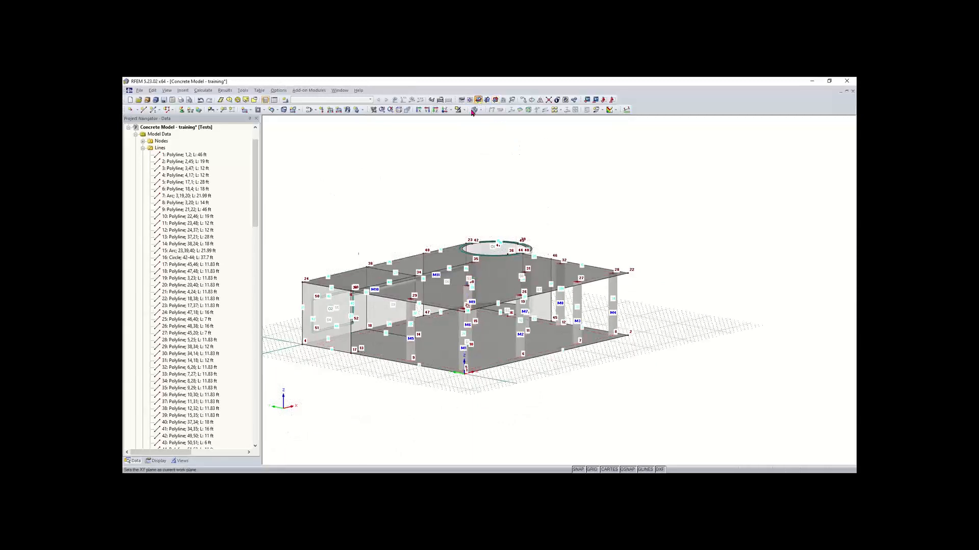
Step: Set up a new line support in global axes with uX and uY released and only uZ fixed
mouse_move(368, 384)
ctrl+middle_down()
mouse_move(402, 393)
mouse_move(379, 390)
ctrl+middle_up()
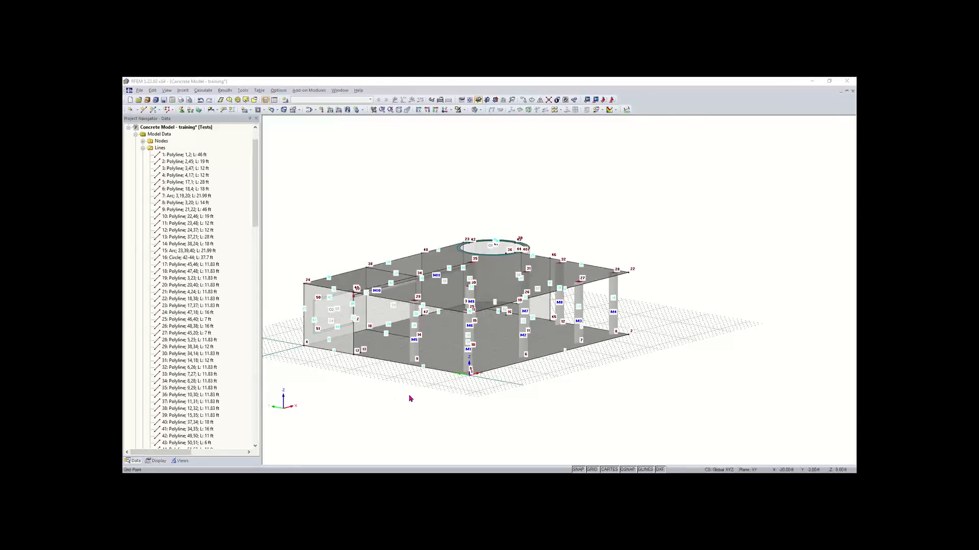
ctrl+middle_drag(384, 399, 288, 413)
right_click(287, 413)
click(437, 433)
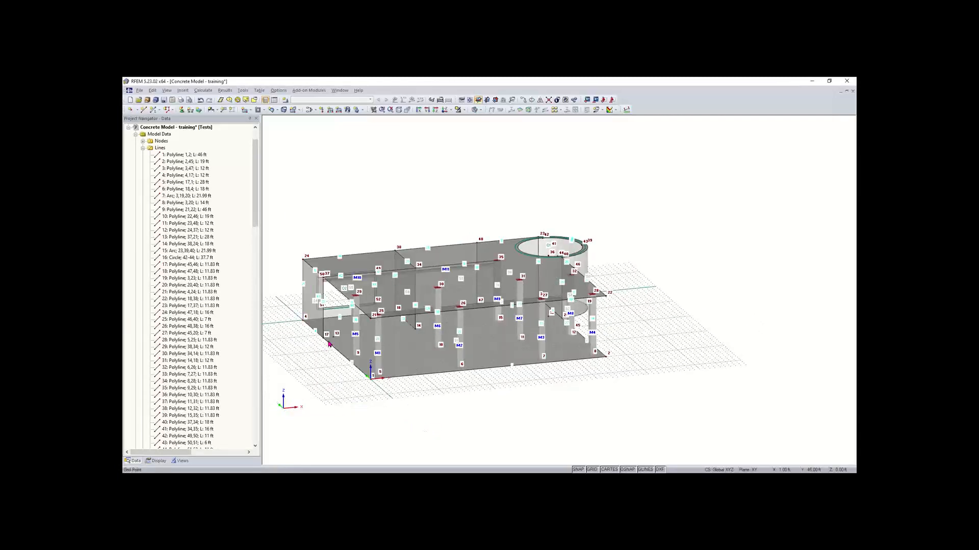
middle_drag(366, 392, 386, 394)
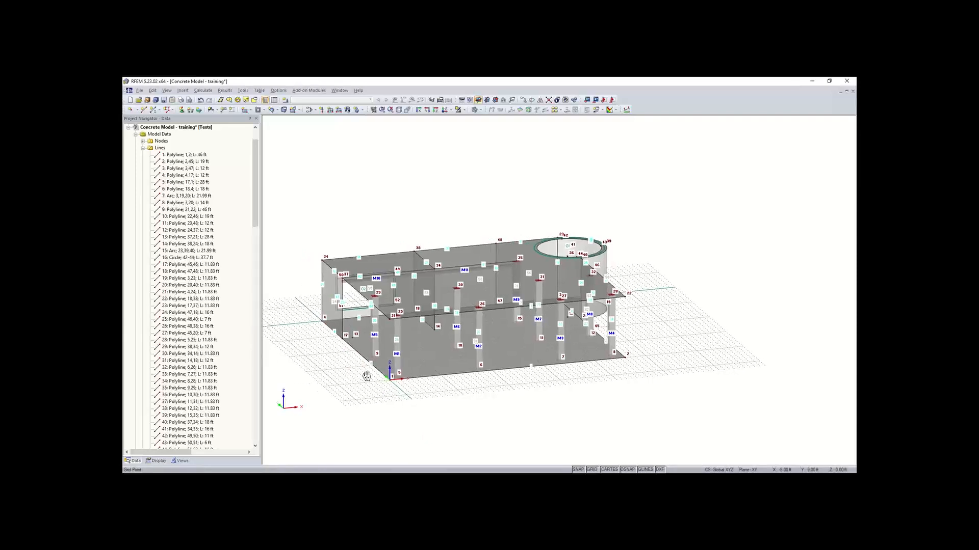
scroll(369, 380, up, 3)
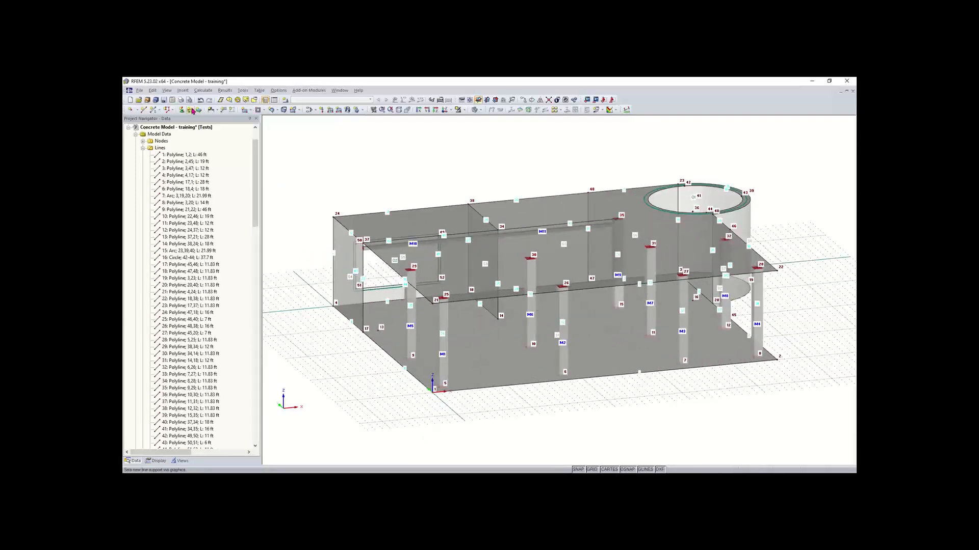
click(192, 111)
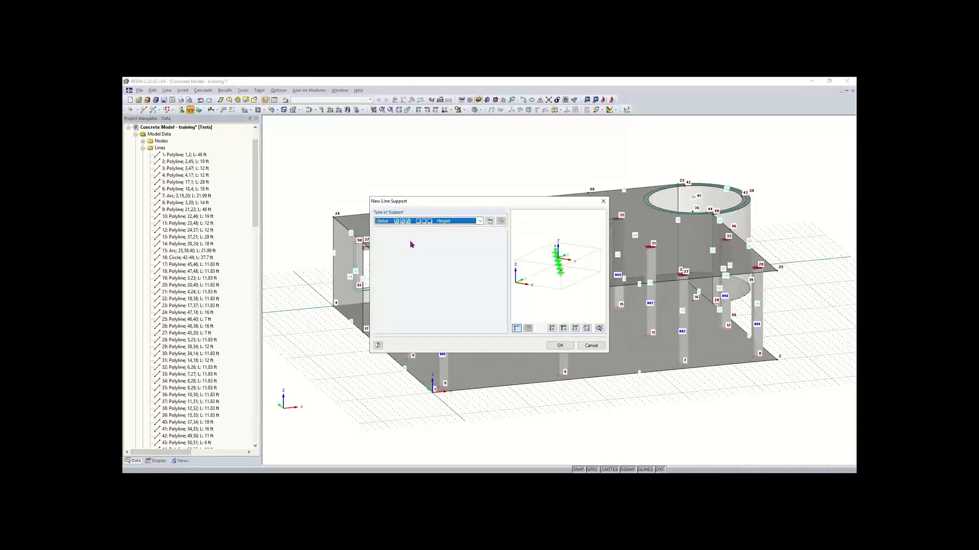
click(490, 221)
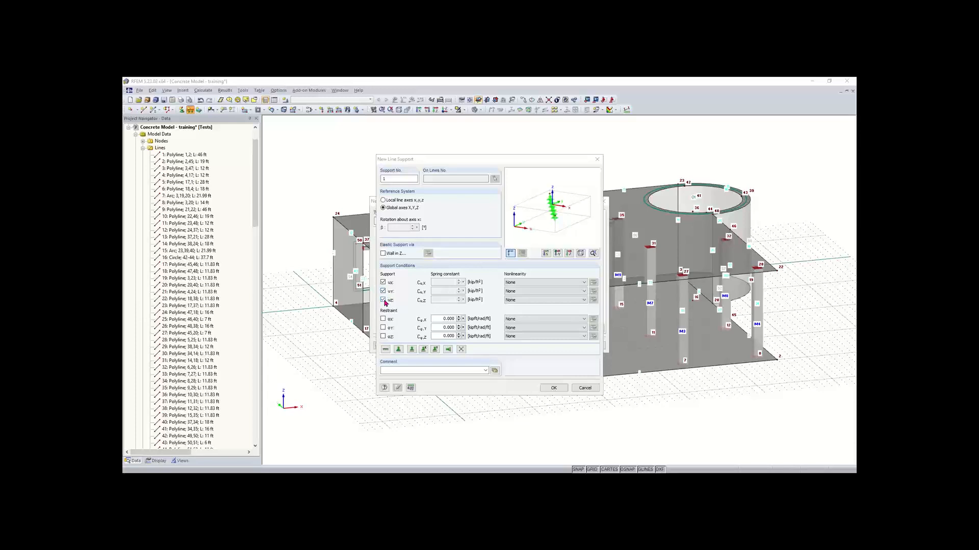
click(383, 291)
click(383, 282)
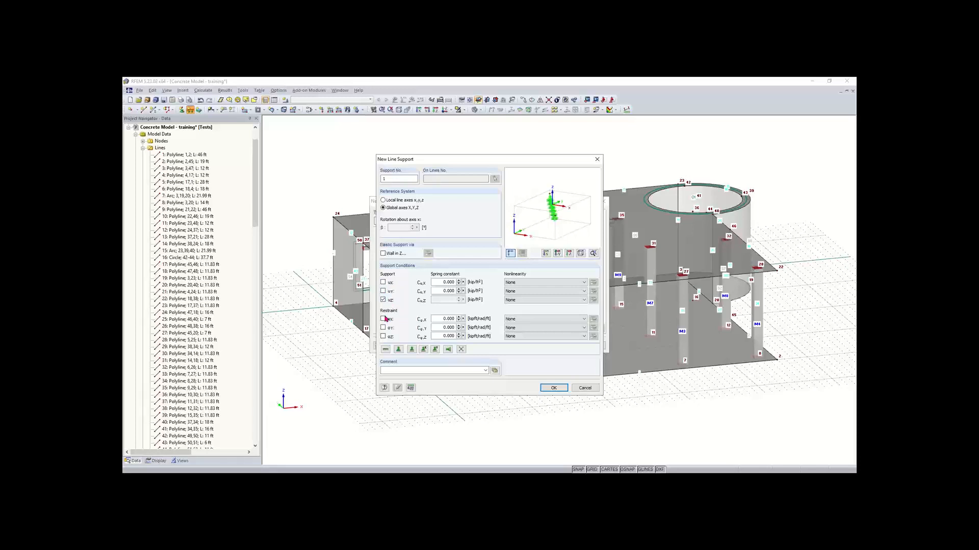
click(551, 388)
click(561, 346)
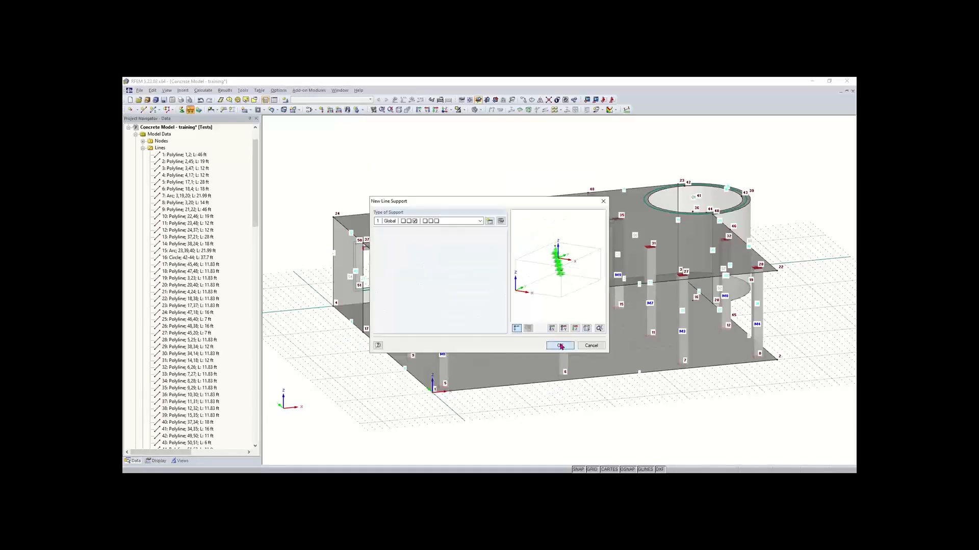
Step: Place the line support on the two lower slab edge lines, from node 4 to node 17 and from node 17 to node 1
click(347, 322)
click(373, 365)
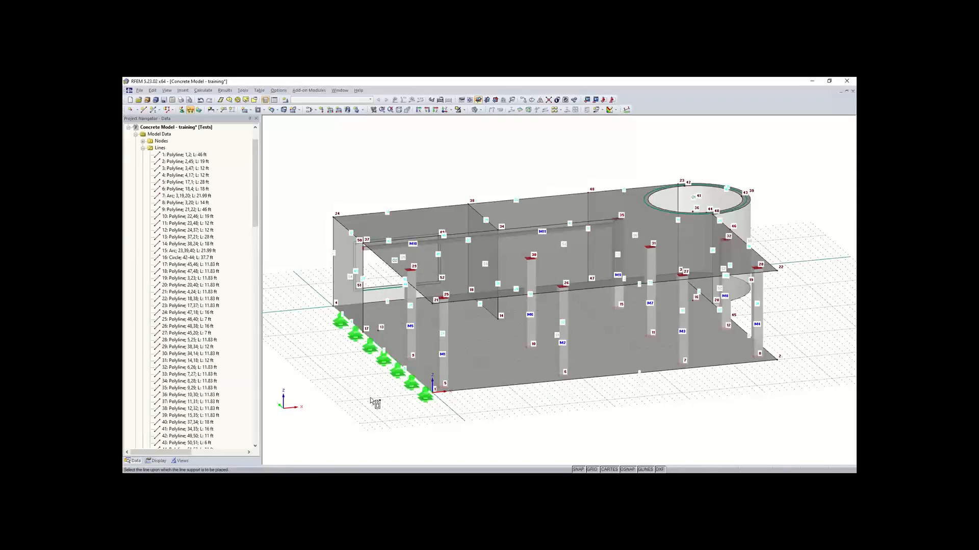
key(Escape)
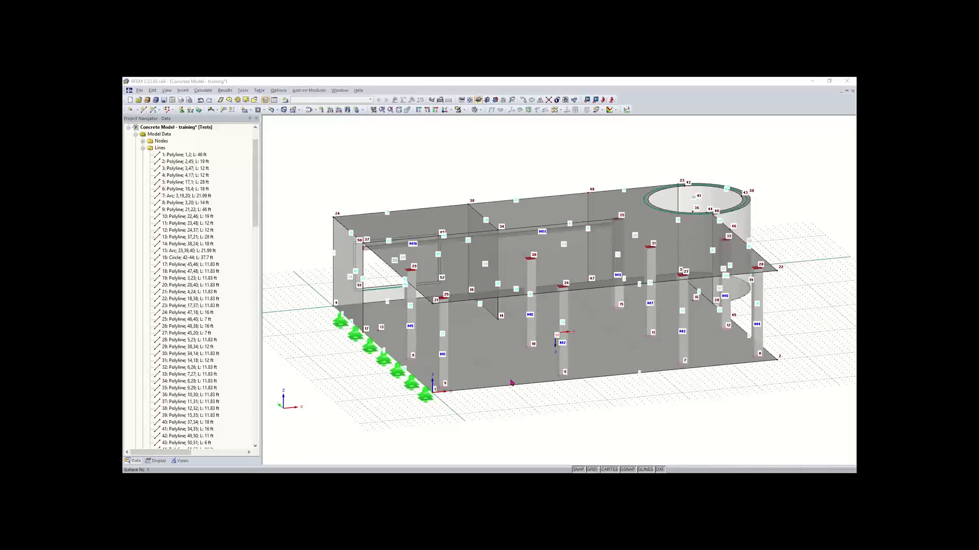
Step: Create a surface support on surfaces 1 and 2 with spring constants of 64 in x, 64 in y and 640 kip/ft³ in z
scroll(517, 435, up, 3)
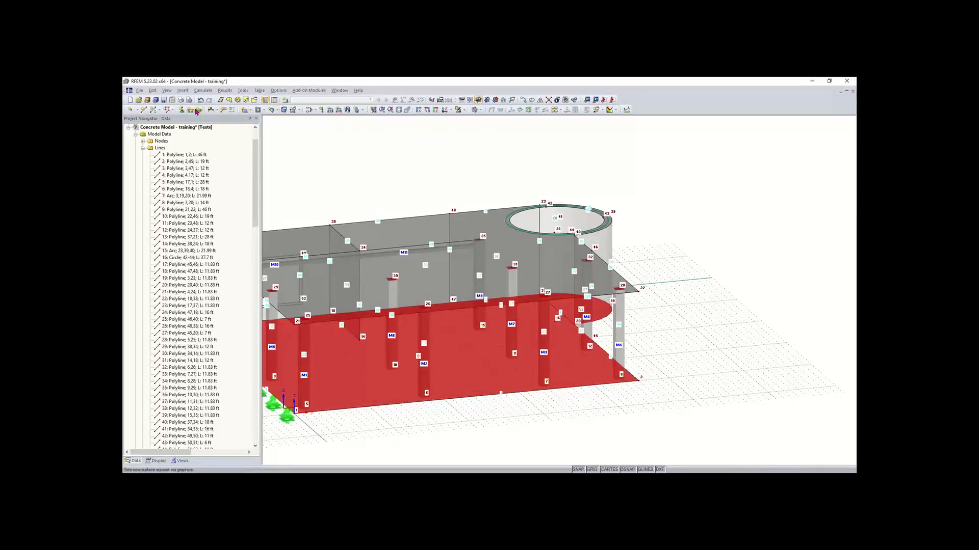
click(198, 111)
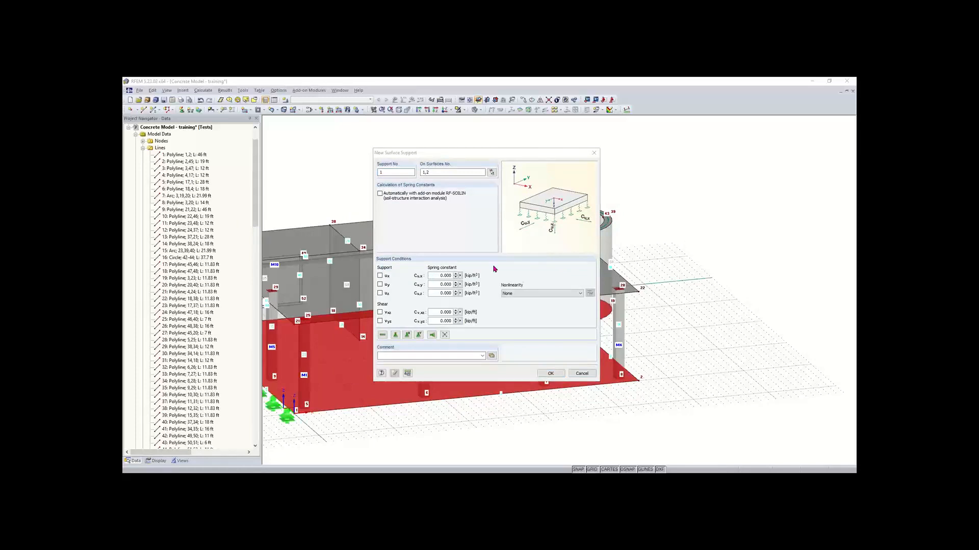
click(434, 284)
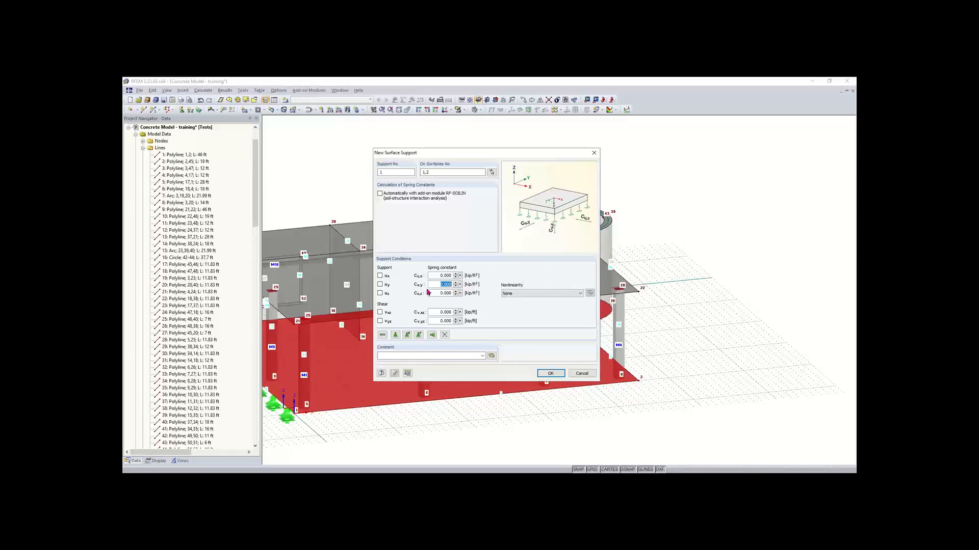
drag(437, 275, 477, 279)
text(64)
drag(437, 283, 466, 290)
text(64)
key(Tab)
text(64)
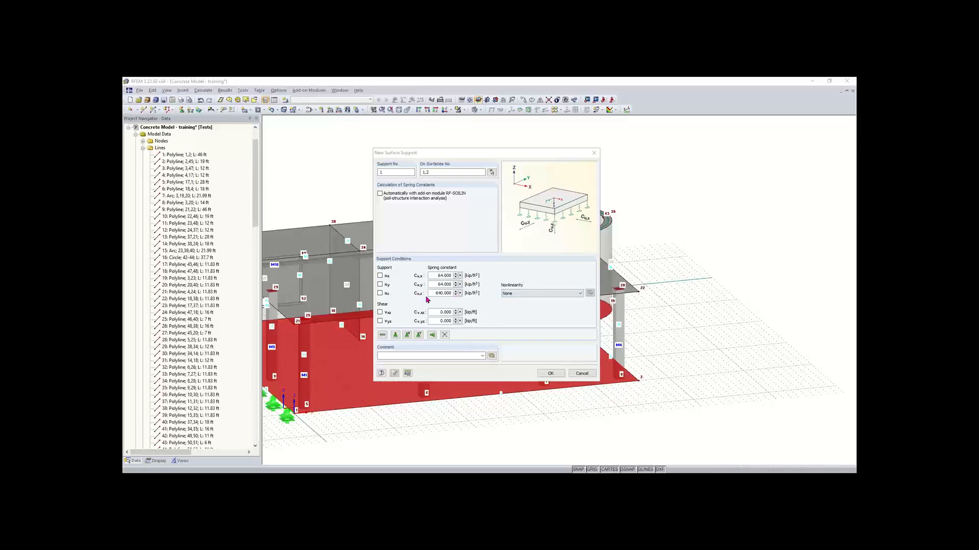
Step: Set the surface support's nonlinearity to failure if negative contact stress in z, apply the support and clear the surface selection
click(550, 294)
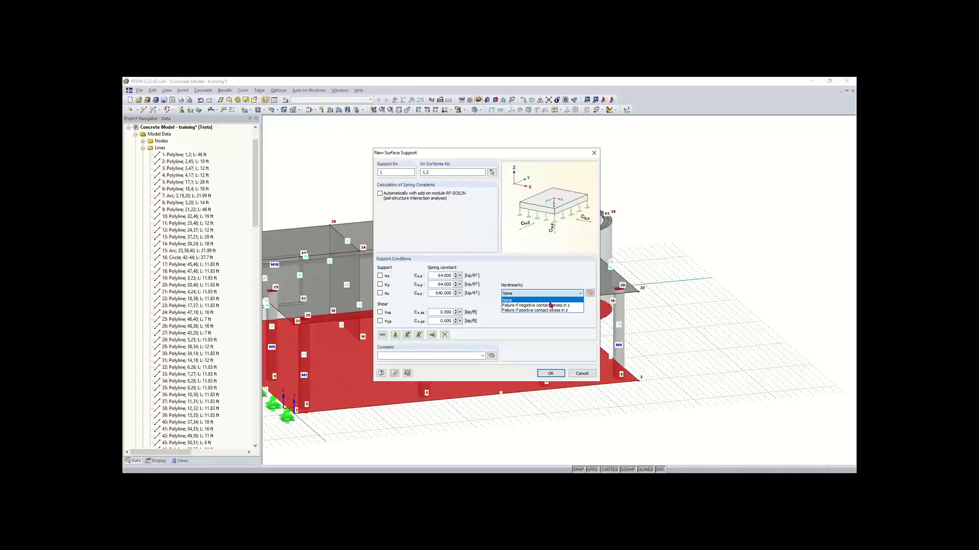
click(551, 305)
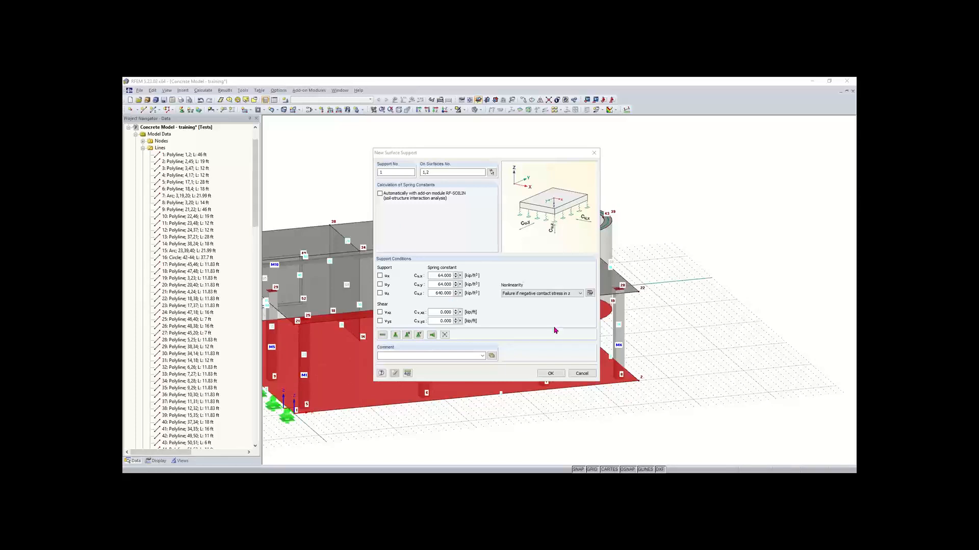
click(551, 373)
middle_drag(434, 422, 496, 394)
click(496, 394)
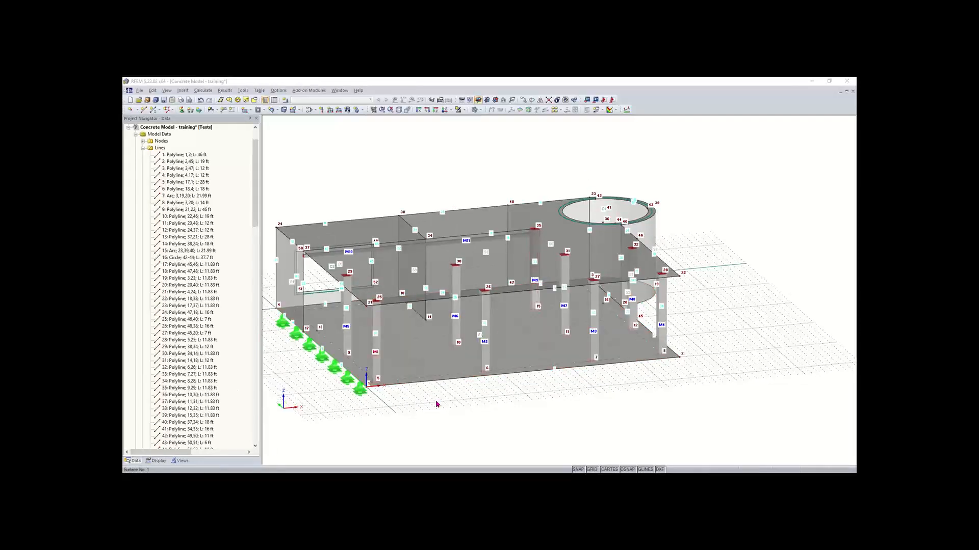
ctrl+middle_drag(450, 406, 482, 410)
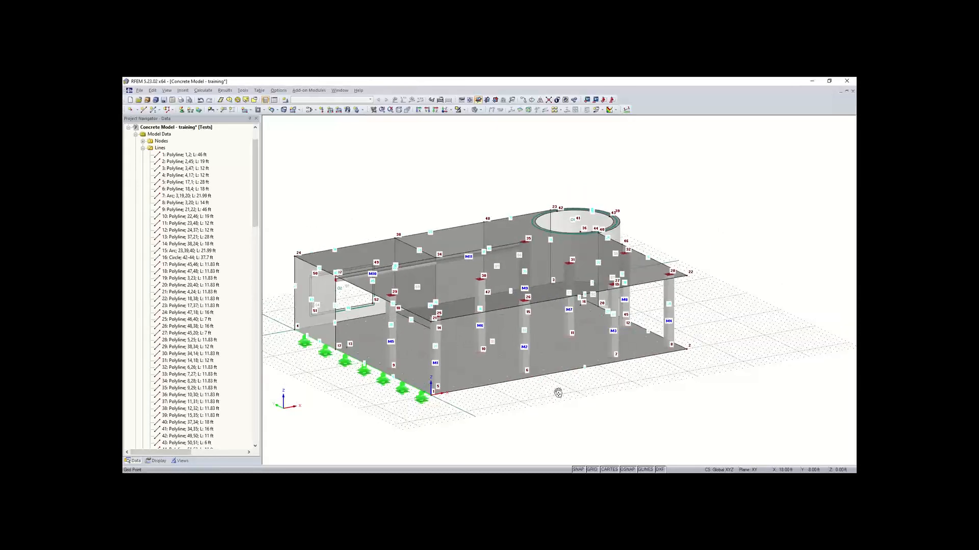
ctrl+middle_drag(557, 393, 583, 387)
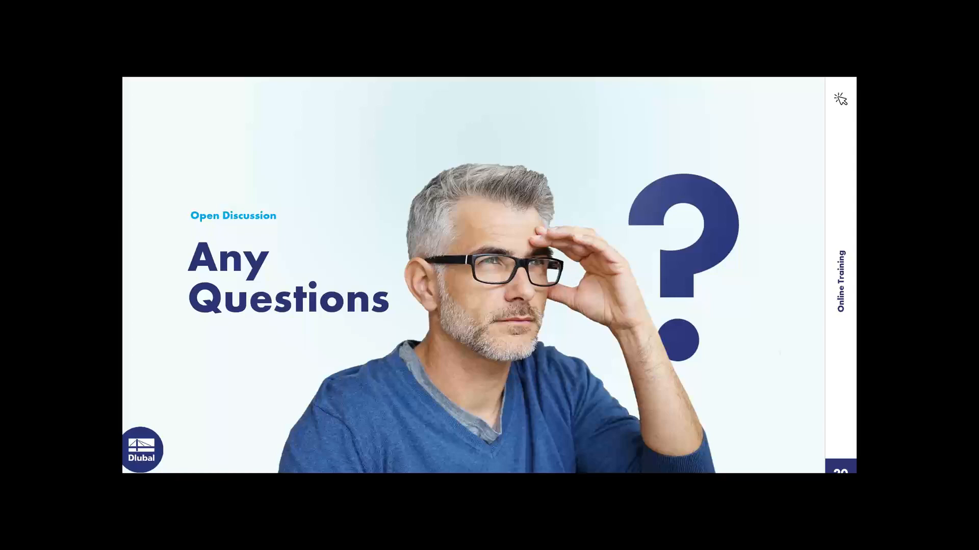
Step: Switch to the web browser and open the Webinars page of the Dlubal website at its webinar search filters
drag(678, 242, 665, 78)
click(111, 112)
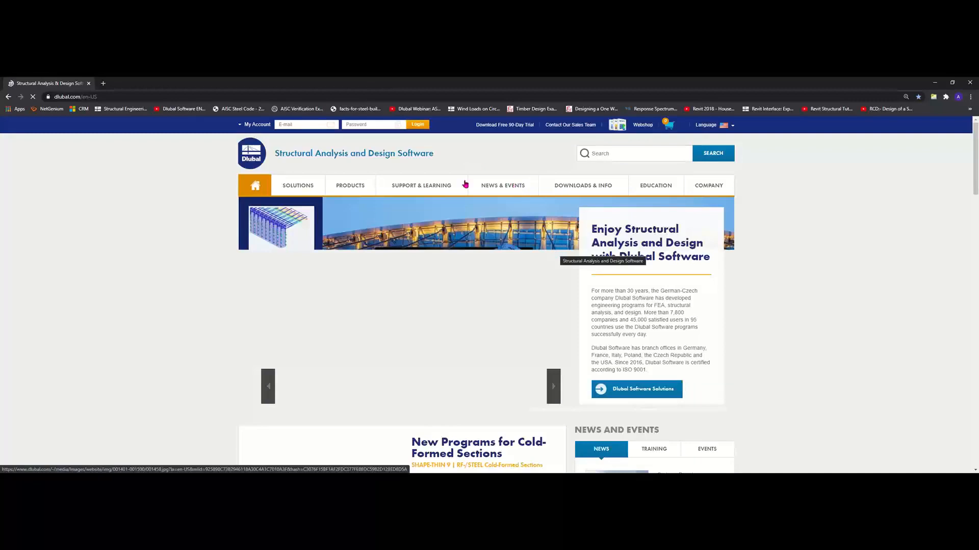
mouse_move(438, 185)
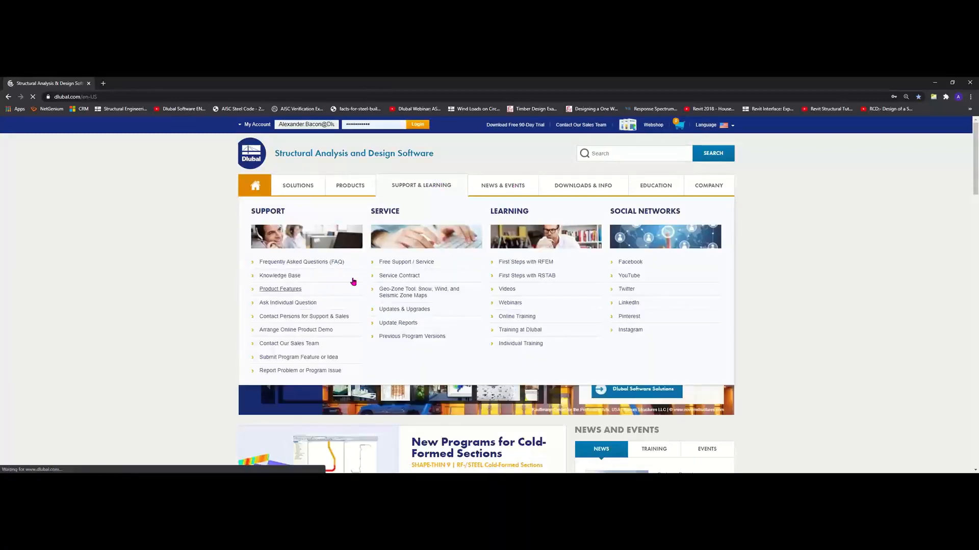
click(512, 306)
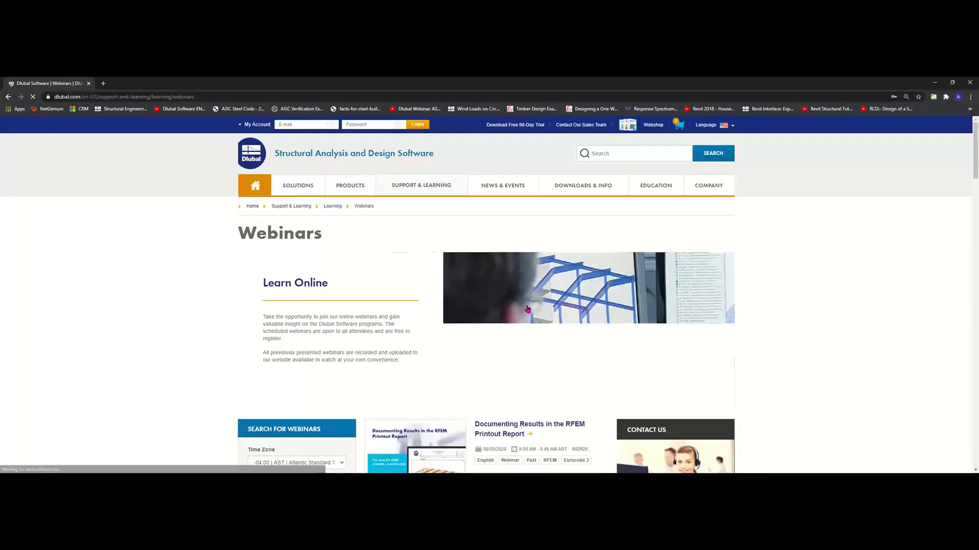
scroll(197, 334, down, 3)
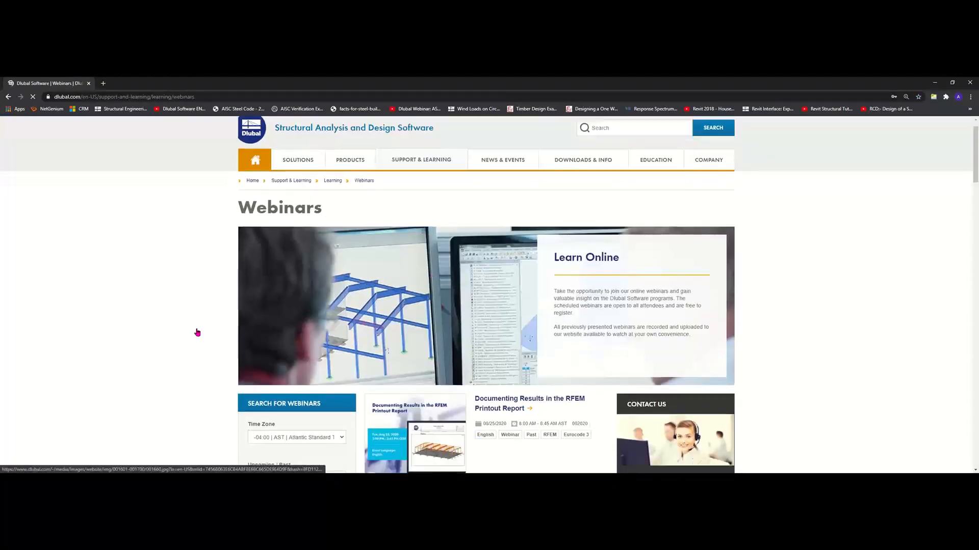
scroll(197, 332, down, 1)
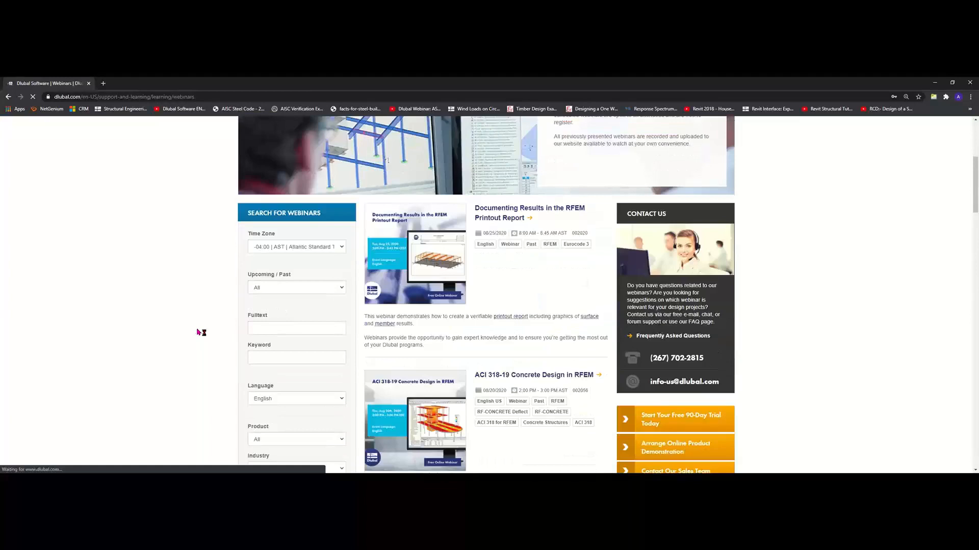
scroll(199, 331, down, 1)
scroll(202, 331, down, 1)
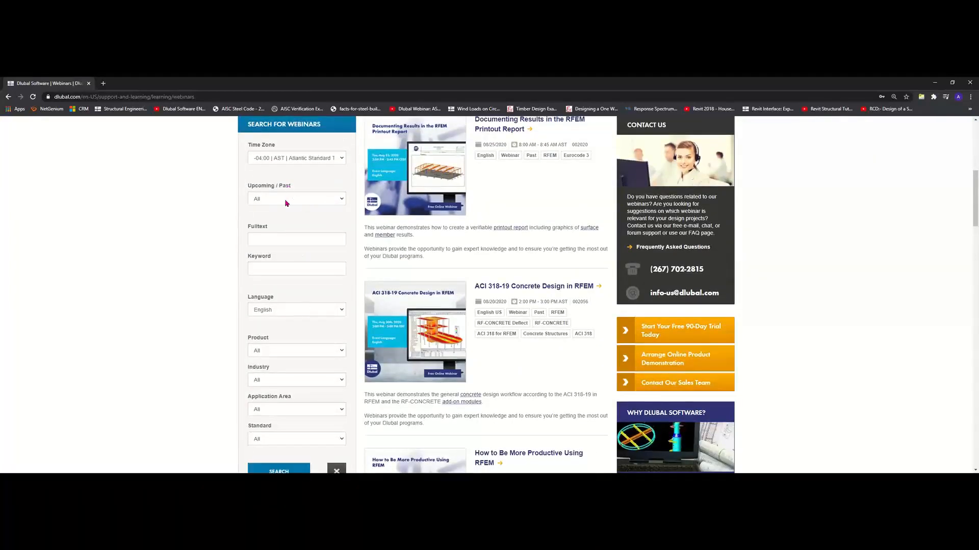
Step: Limit the webinar search to past webinars and check which application areas can be filtered, leaving that filter at All
click(289, 201)
click(281, 236)
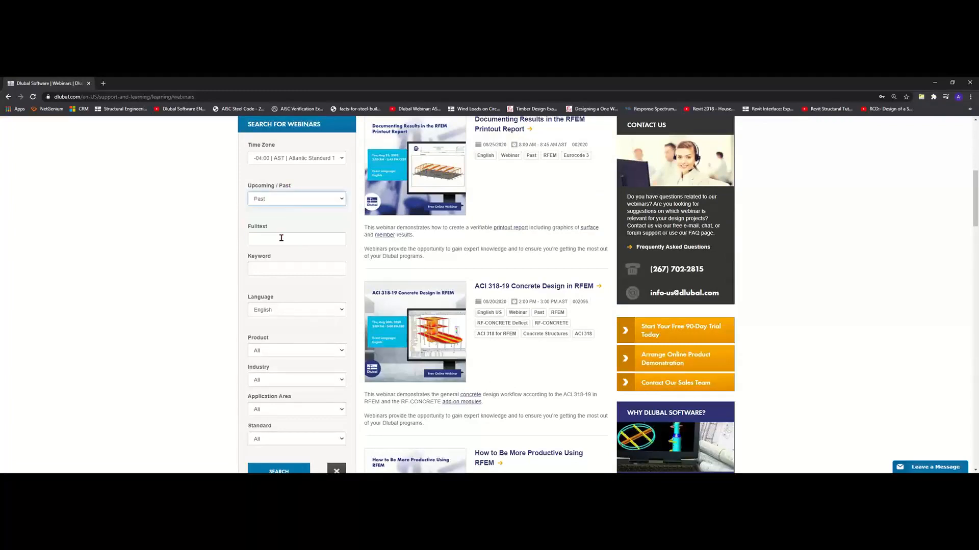
scroll(299, 334, down, 1)
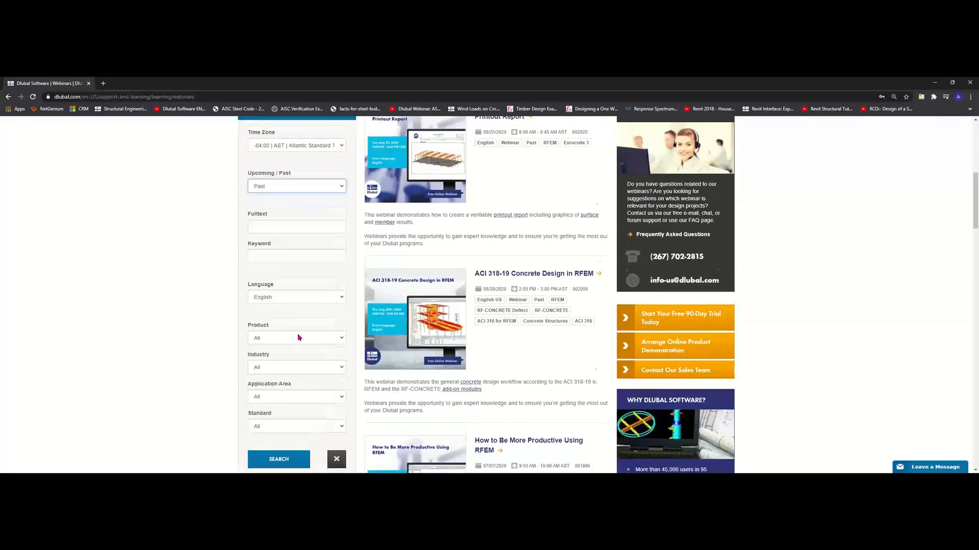
click(295, 385)
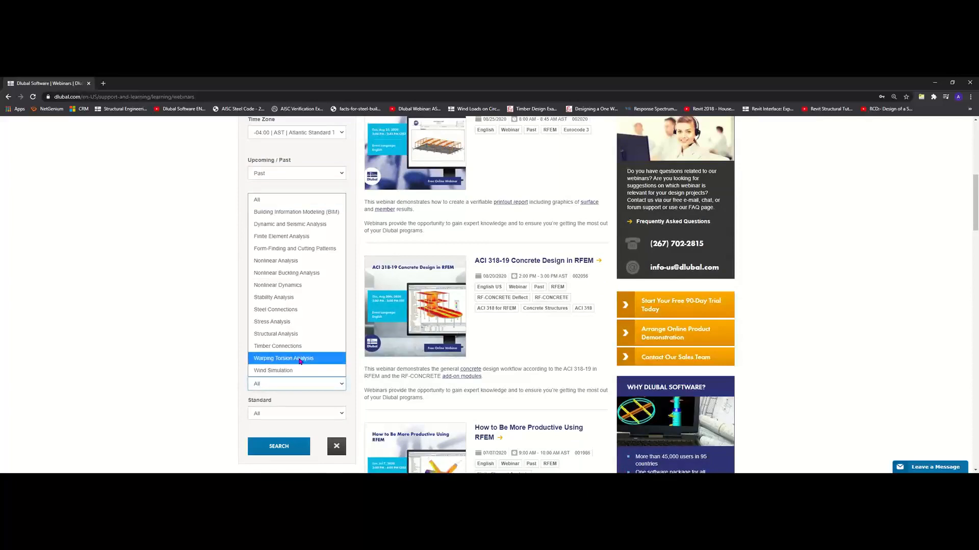
click(177, 328)
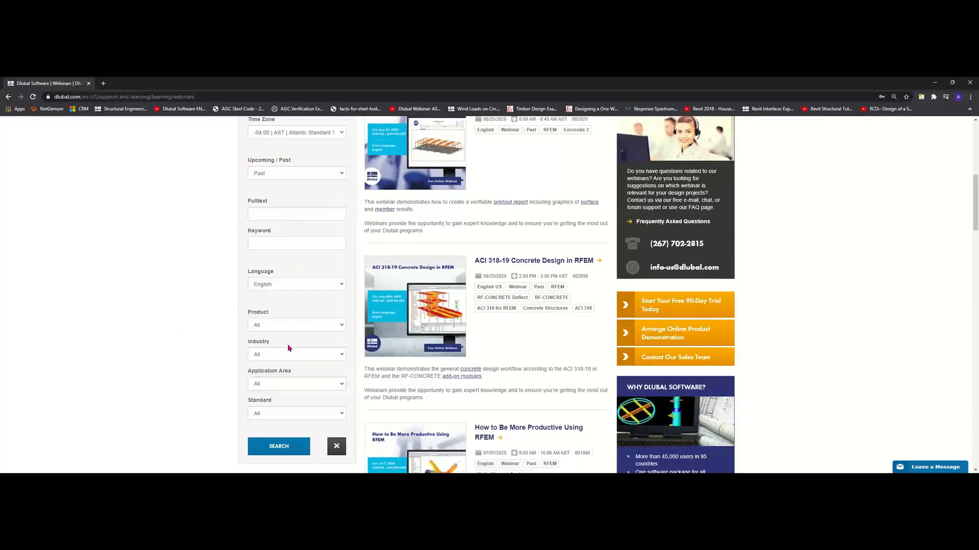
Step: Set the product filter to RF-LAMINATE and run the webinar search
click(282, 323)
scroll(317, 270, down, 5)
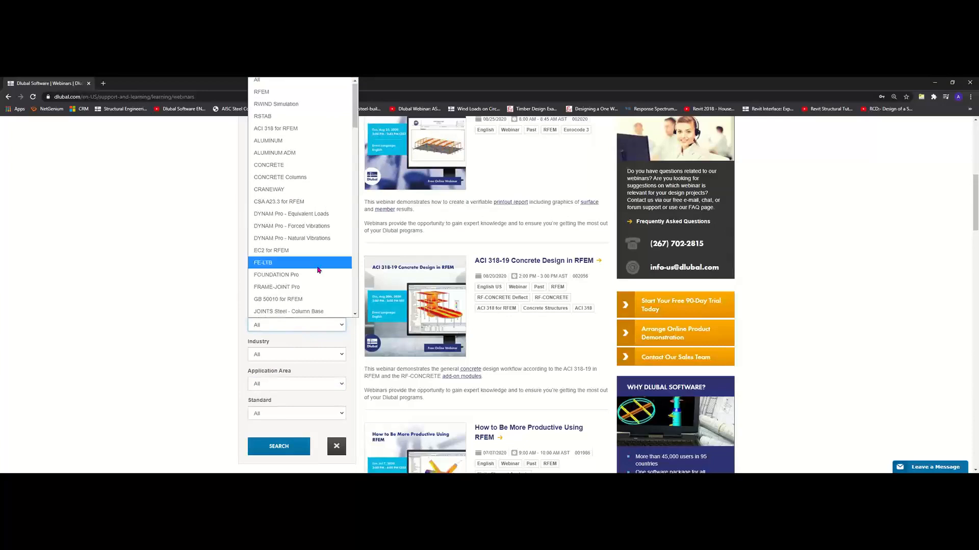
scroll(318, 270, down, 5)
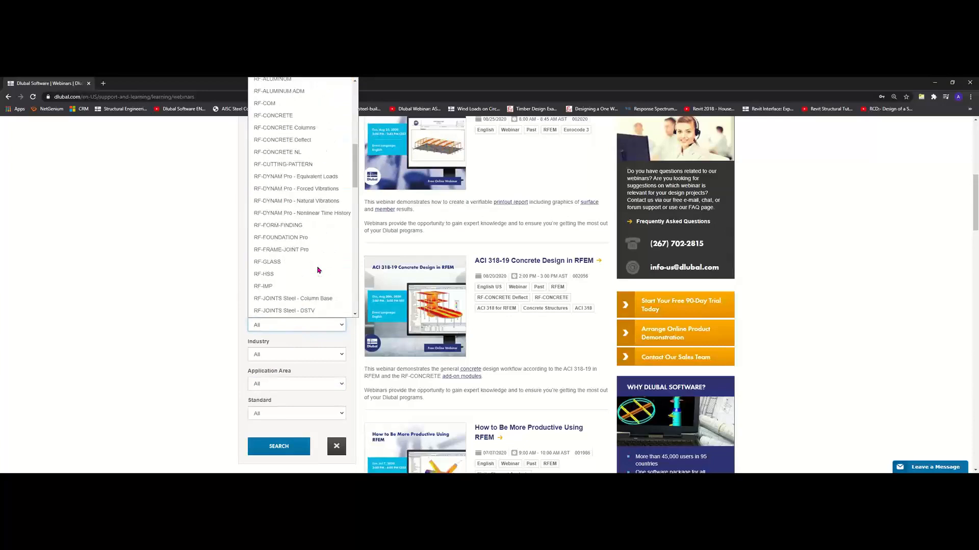
scroll(318, 271, down, 5)
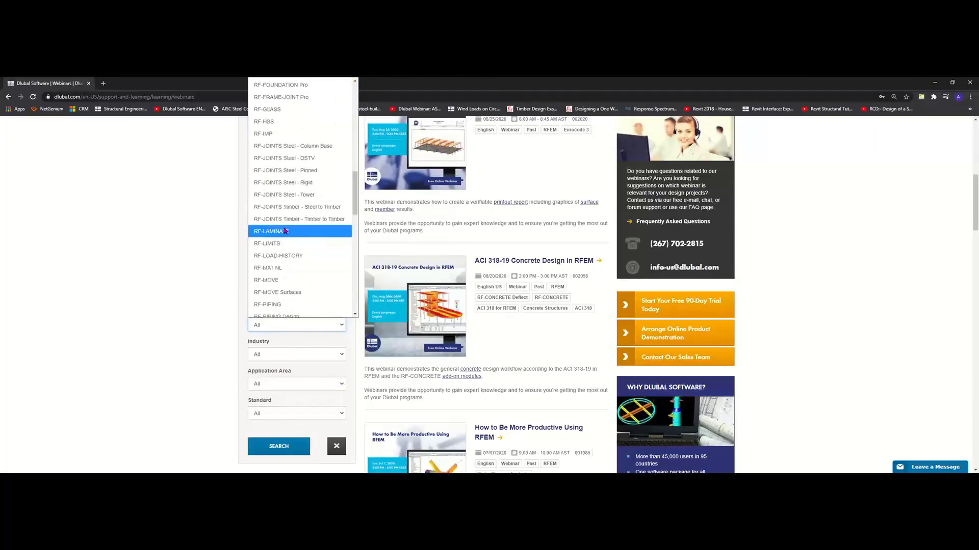
click(286, 230)
click(271, 446)
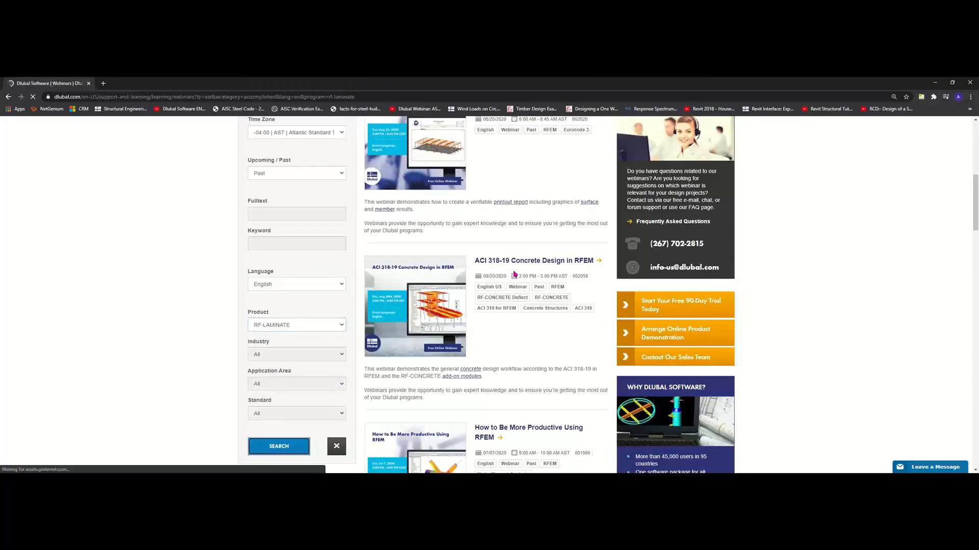
Step: Look through the RF-LAMINATE webinar listings with their topics and recording links, and minimize the browser window
scroll(475, 285, down, 2)
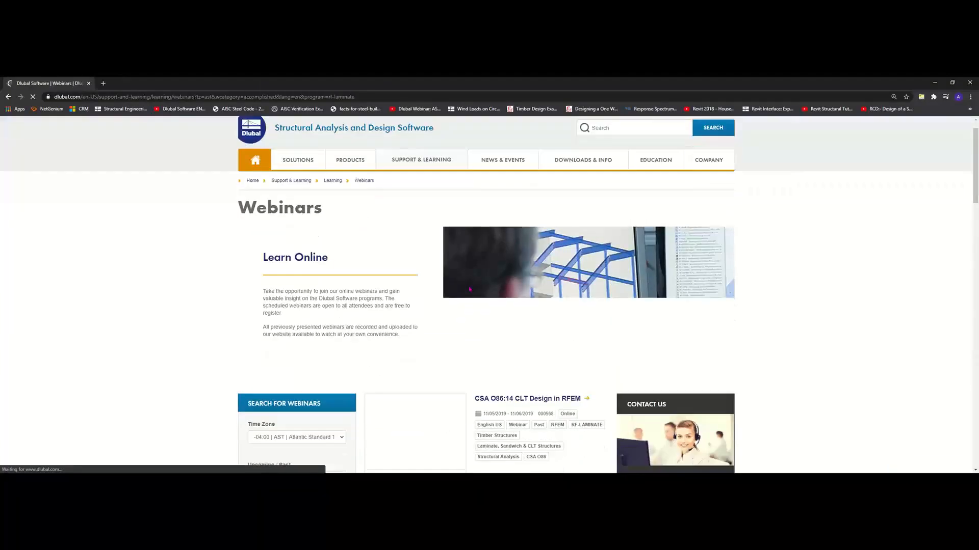
scroll(475, 285, down, 3)
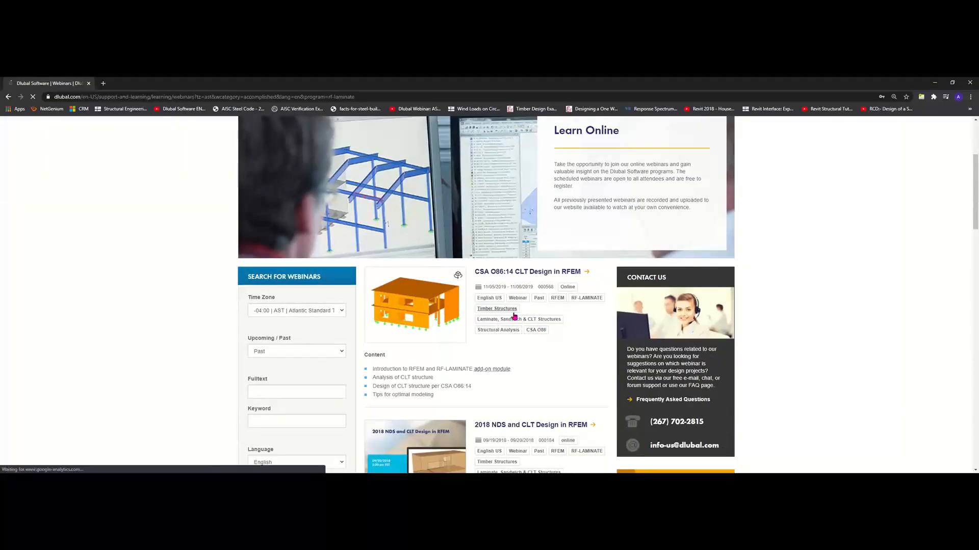
scroll(518, 288, down, 1)
scroll(518, 289, down, 4)
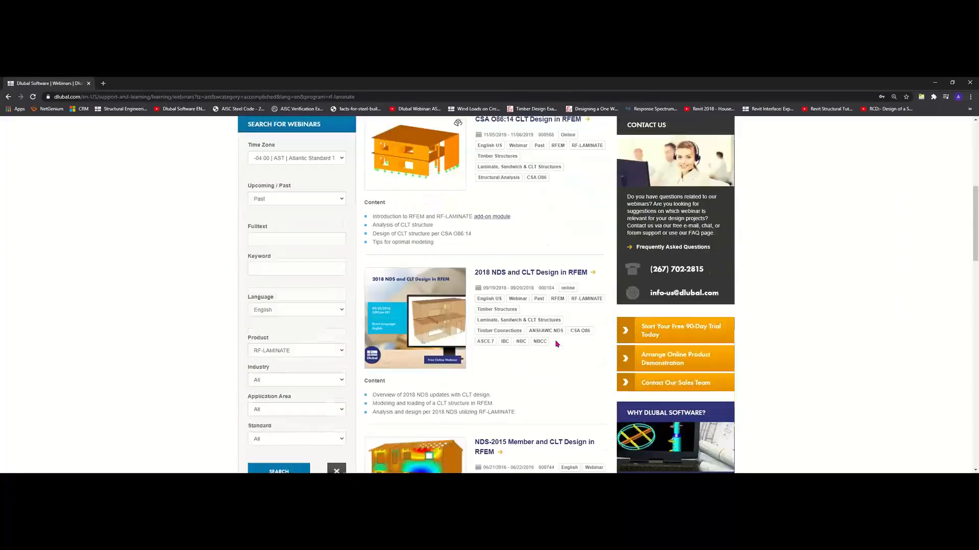
scroll(553, 339, down, 1)
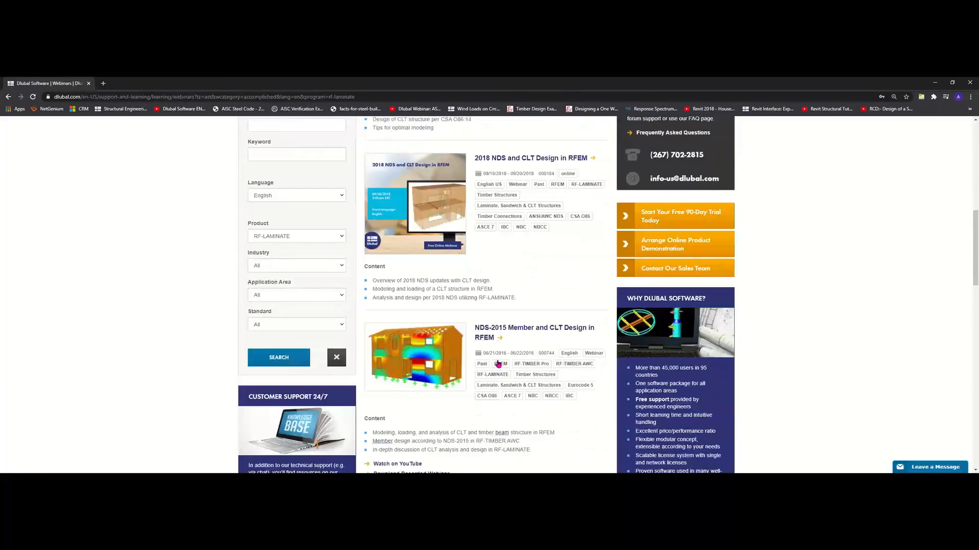
scroll(538, 299, down, 1)
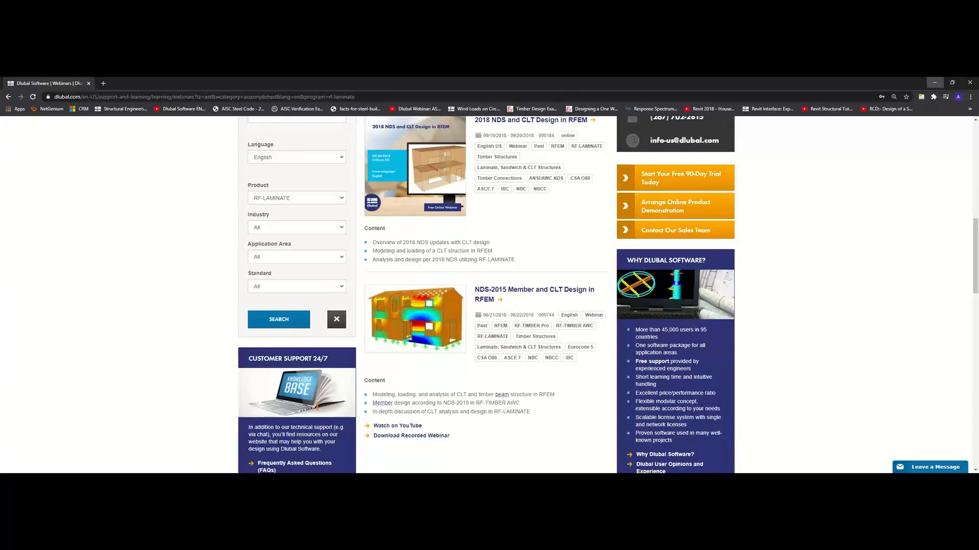
click(936, 84)
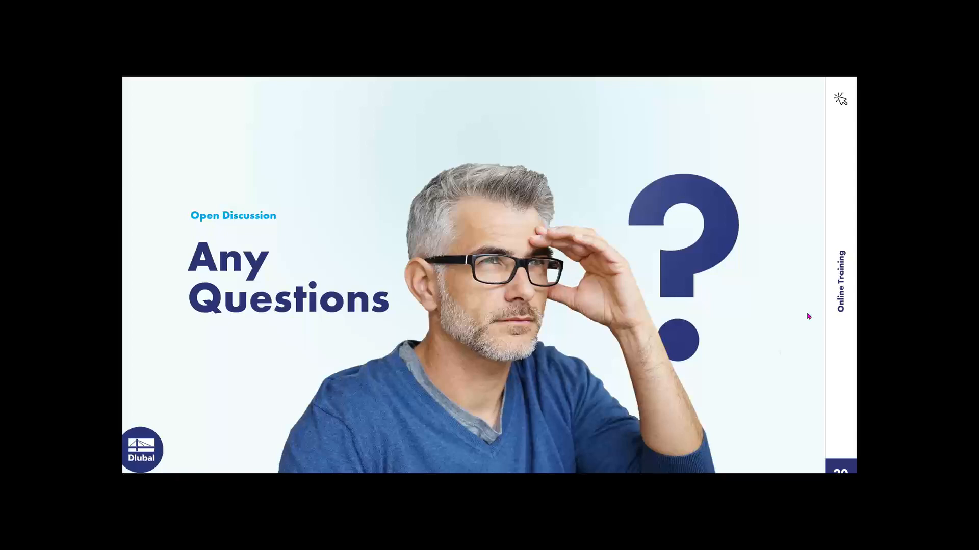
click(817, 319)
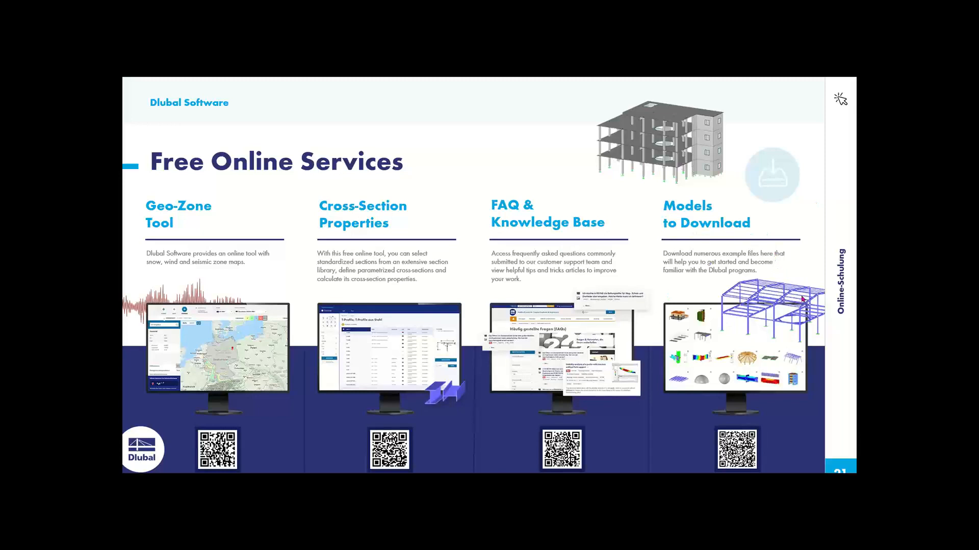
key(Right)
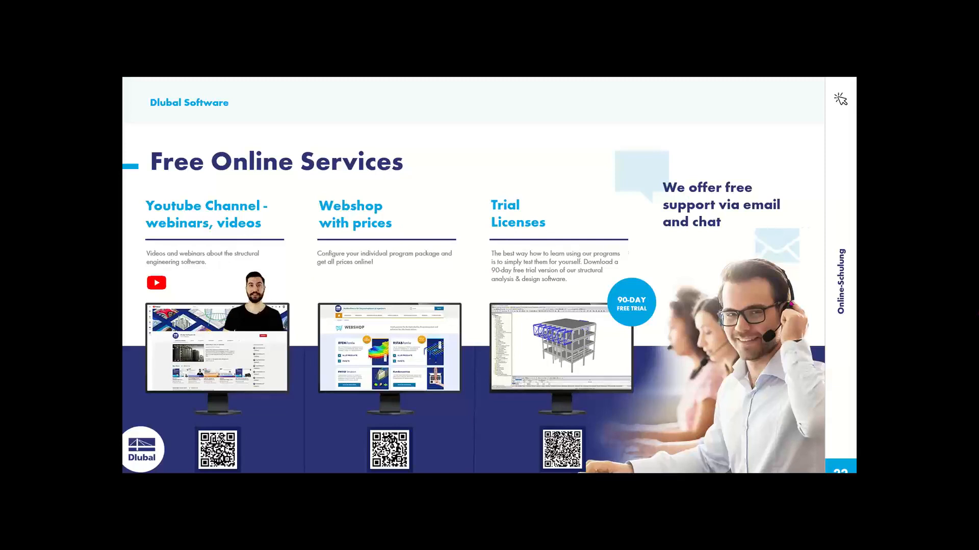
click(788, 298)
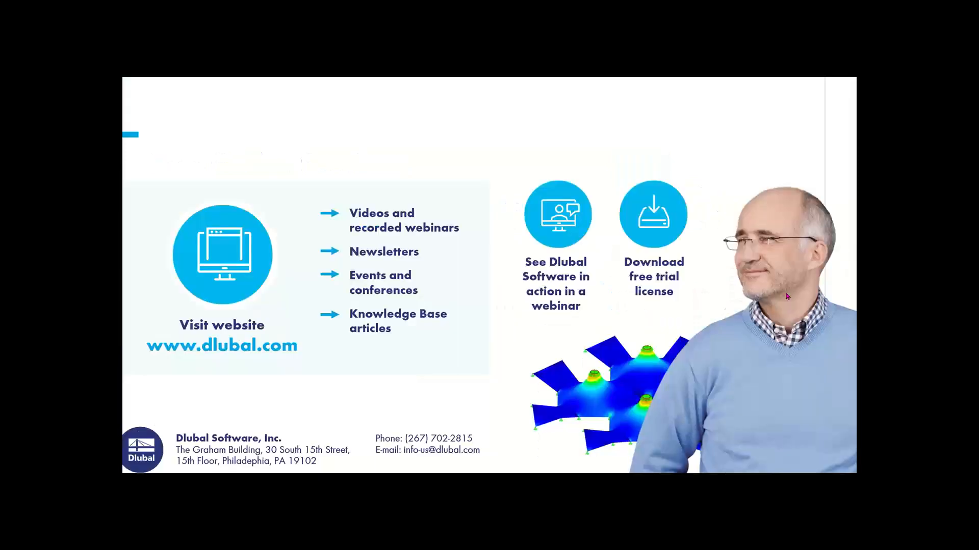